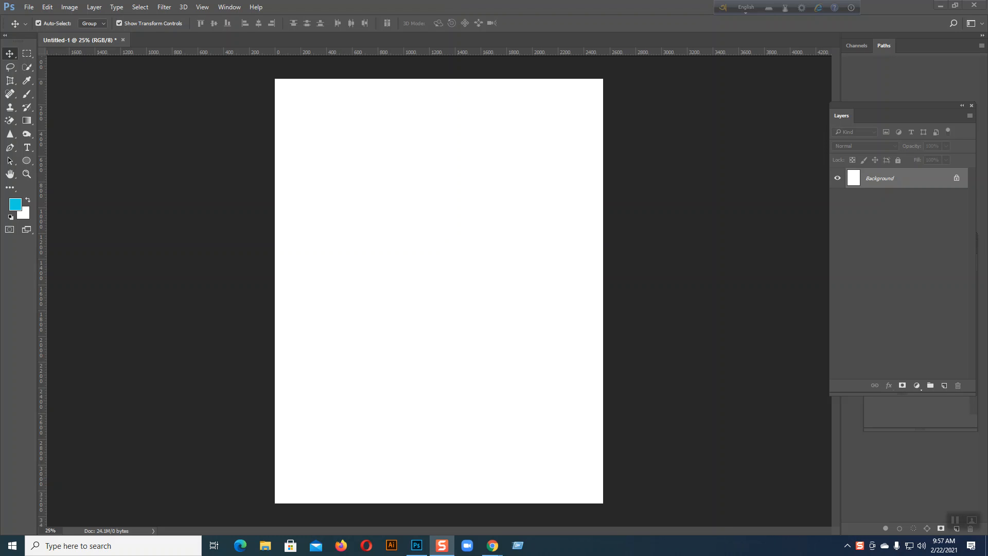
Activate the Pen tool and set its drawing mode to Path.
{"action": "left_click", "coordinate": [15, 150]}
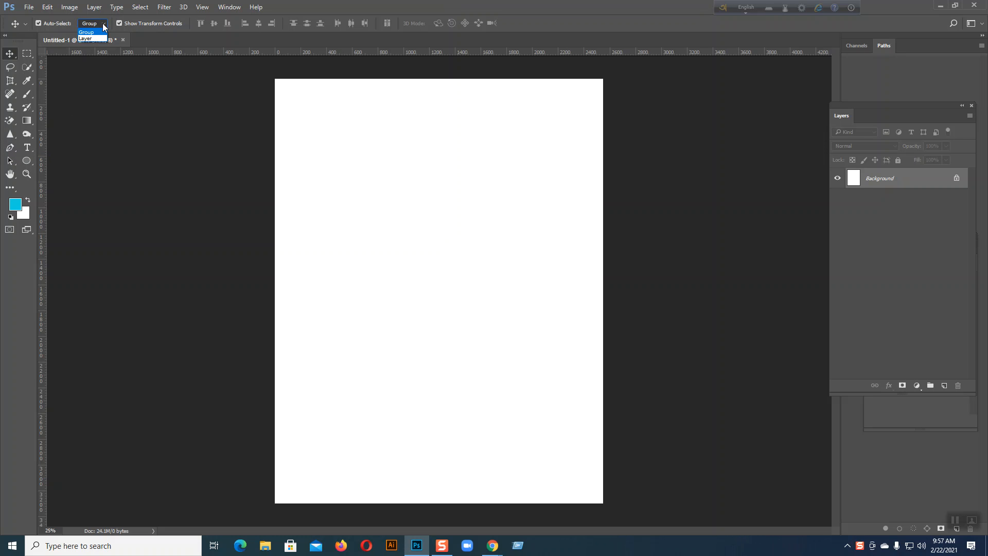
{"action": "left_click", "coordinate": [104, 27]}
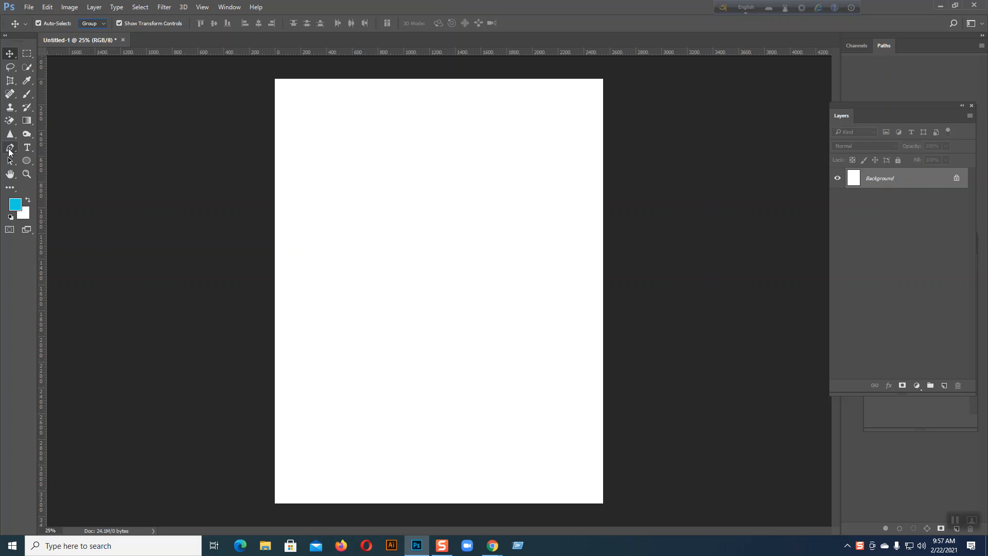
{"action": "left_click", "coordinate": [10, 148]}
{"action": "left_click", "coordinate": [56, 23]}
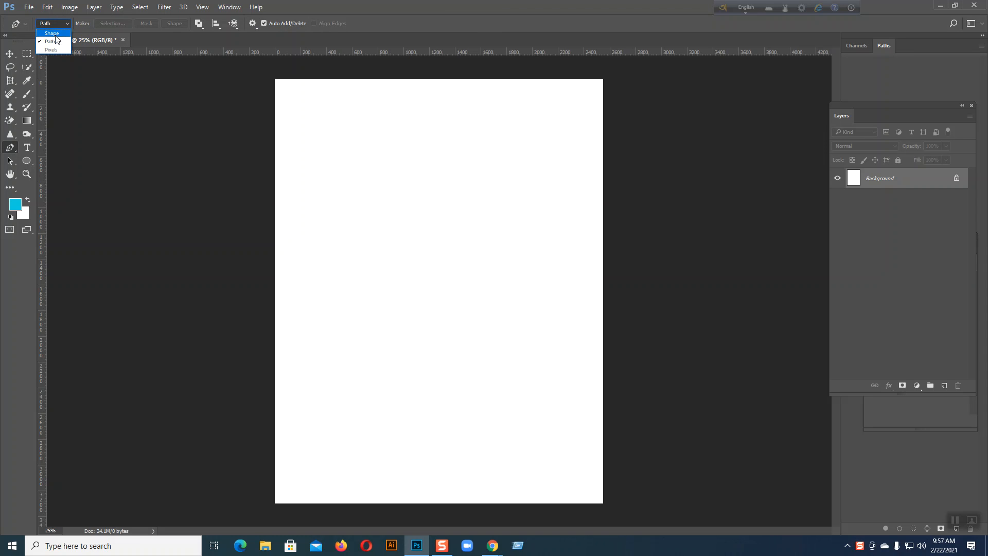
{"action": "left_click", "coordinate": [53, 34]}
{"action": "left_click", "coordinate": [56, 25]}
{"action": "left_click", "coordinate": [51, 31]}
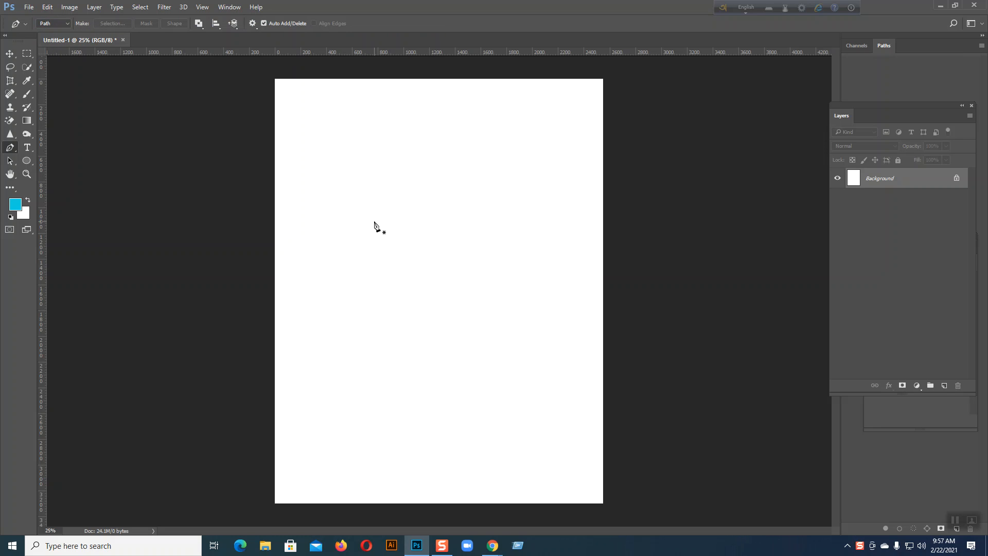
Draw a closed, irregular curved path with the Pen tool across the middle of the blank page.
{"action": "left_click", "coordinate": [329, 261]}
{"action": "left_click_drag", "start_coordinate": [495, 230], "coordinate": [616, 273]}
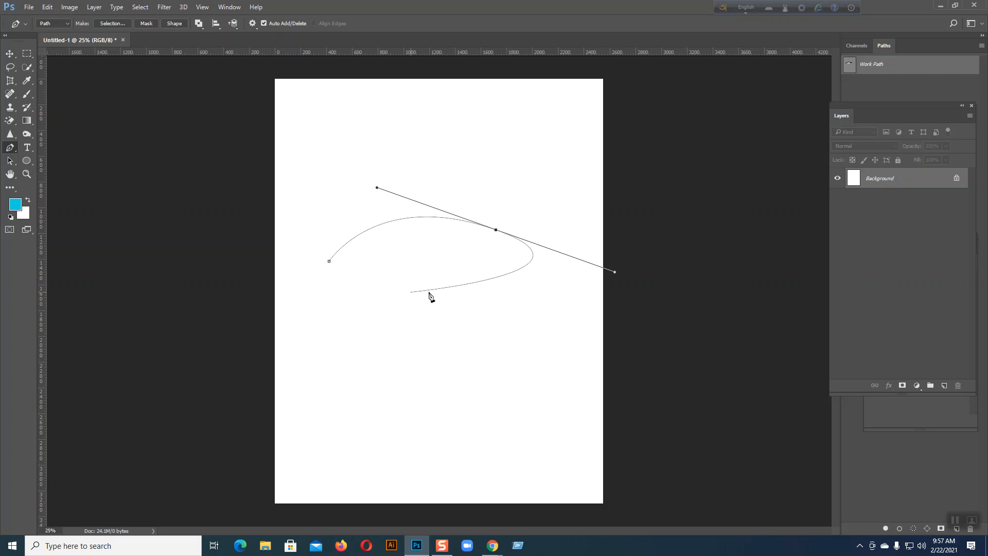
{"action": "left_click", "coordinate": [496, 231]}
{"action": "left_click_drag", "start_coordinate": [377, 189], "coordinate": [367, 157]}
{"action": "left_click_drag", "start_coordinate": [486, 291], "coordinate": [308, 307]}
{"action": "left_click_drag", "start_coordinate": [306, 294], "coordinate": [314, 285]}
{"action": "left_click", "coordinate": [329, 261]}
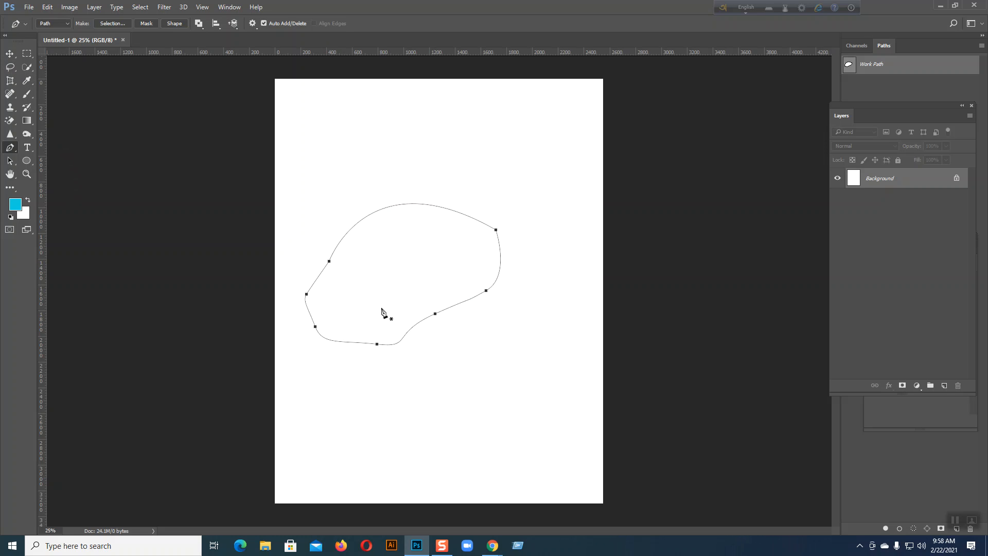
Reshape the path by moving its two lower-right anchor points outward.
{"action": "left_click", "coordinate": [435, 314], "text": "ctrl"}
{"action": "left_click_drag", "start_coordinate": [439, 318], "coordinate": [446, 332]}
{"action": "left_click_drag", "start_coordinate": [486, 292], "coordinate": [513, 297]}
{"action": "left_click", "coordinate": [10, 56]}
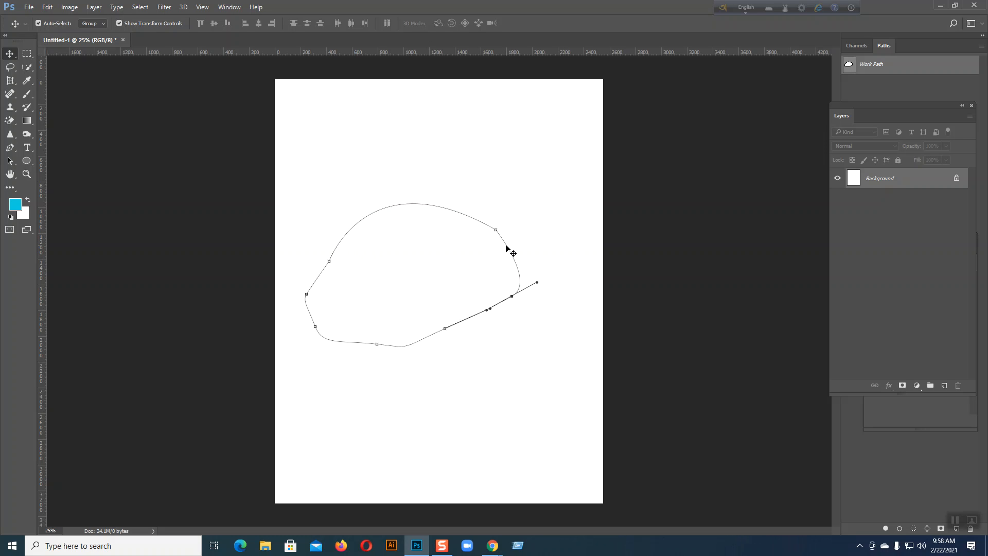
{"action": "left_click", "coordinate": [17, 97]}
{"action": "left_click", "coordinate": [15, 95]}
{"action": "left_click", "coordinate": [7, 95]}
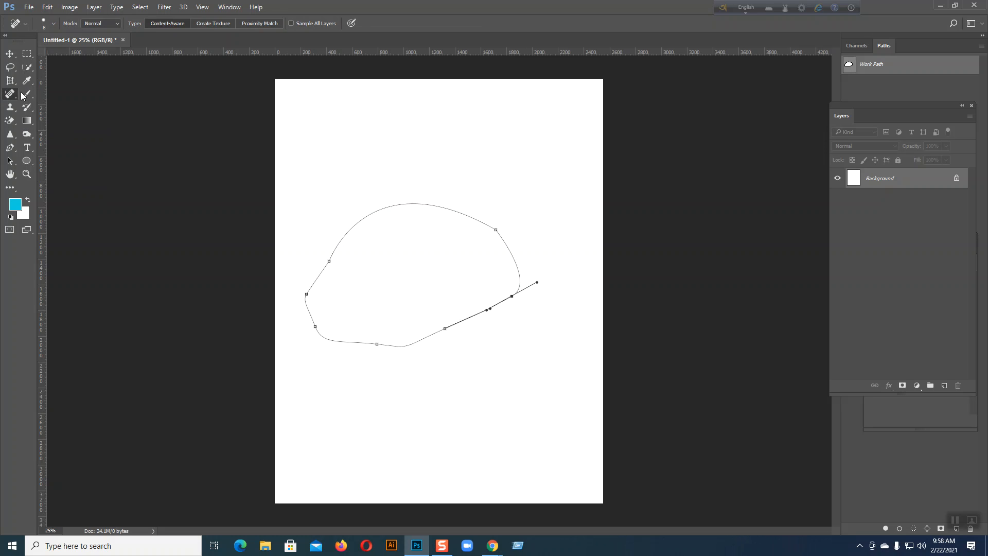
{"action": "left_click", "coordinate": [28, 96]}
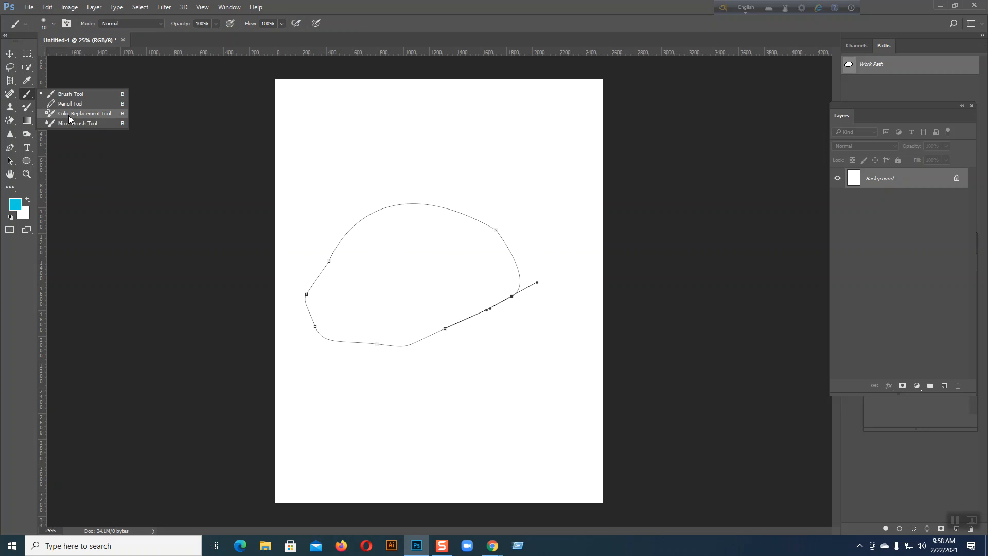
{"action": "left_click", "coordinate": [30, 85]}
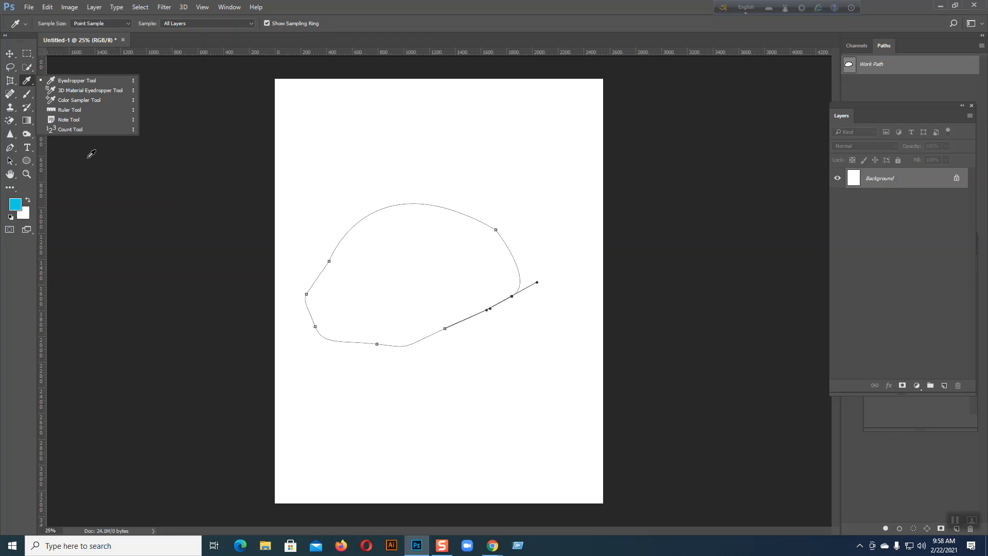
{"action": "left_click", "coordinate": [30, 84]}
{"action": "left_click", "coordinate": [27, 135]}
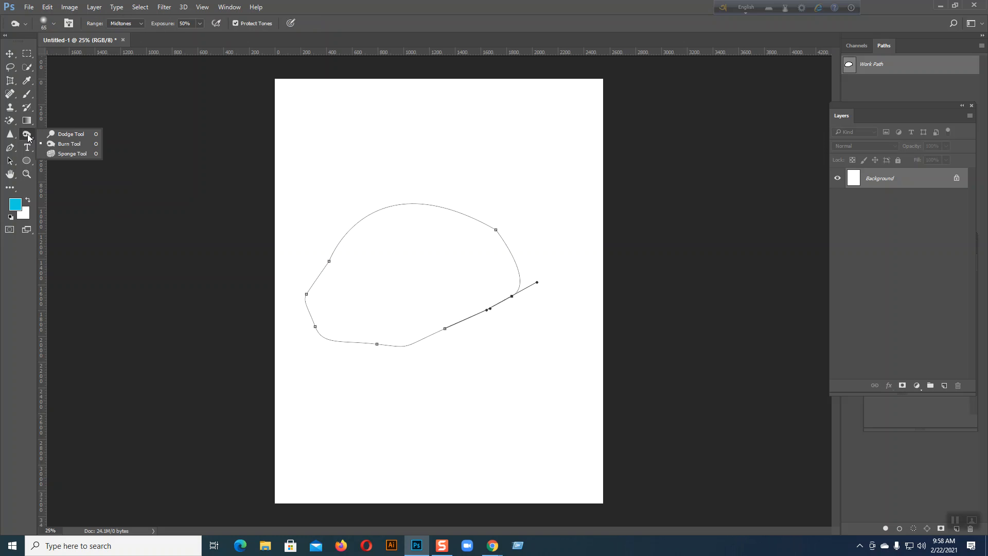
{"action": "left_click", "coordinate": [16, 136]}
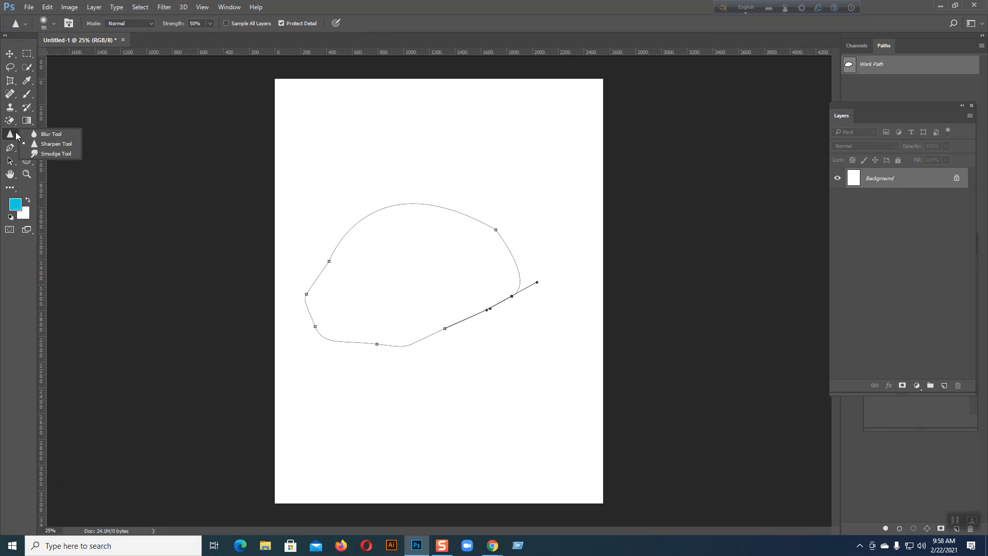
{"action": "left_click", "coordinate": [10, 53]}
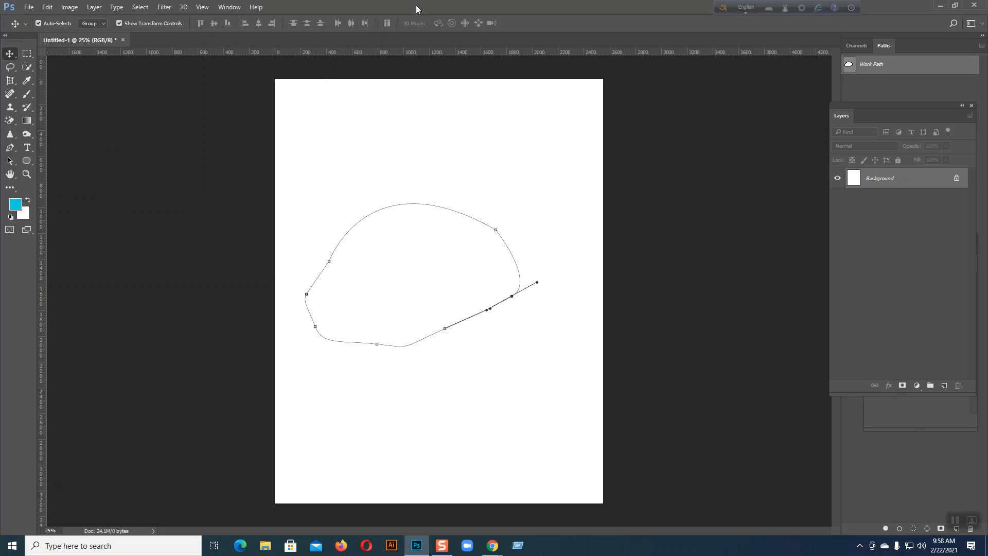
Open the flame-fire image as a new document.
{"action": "left_click", "coordinate": [32, 11]}
{"action": "left_click", "coordinate": [40, 29]}
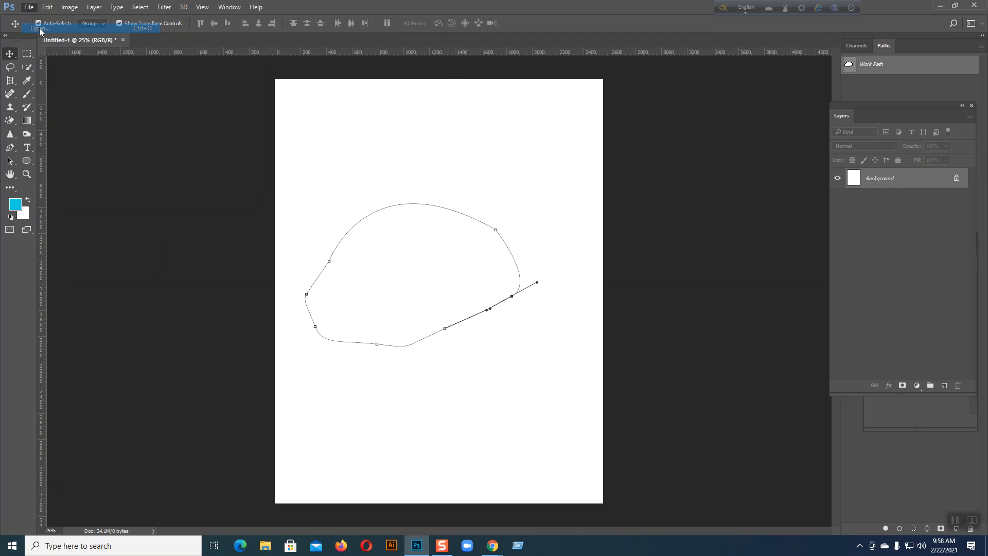
{"action": "double_click", "coordinate": [192, 89]}
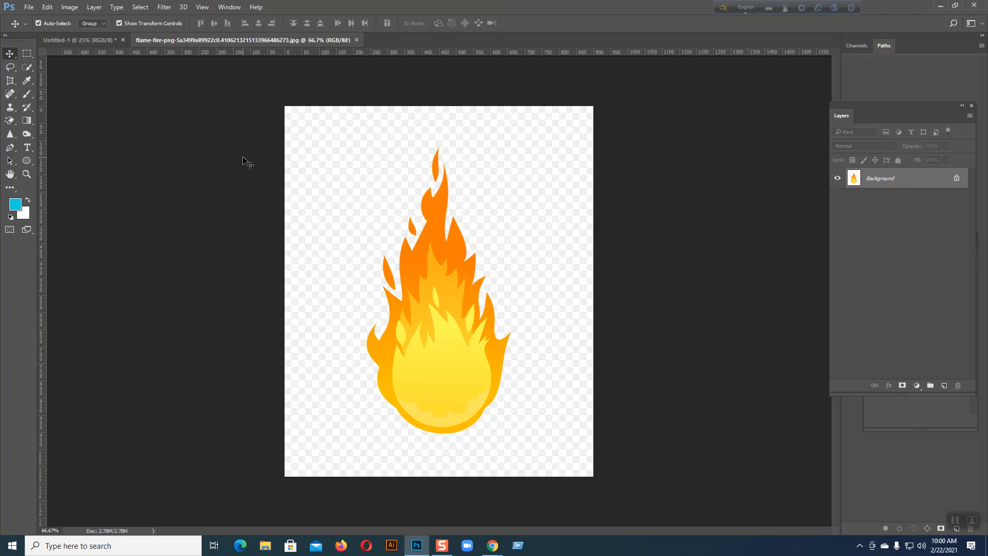
Open the image 6975932-cute-baby-and-teddy-bear from the Images folder.
{"action": "left_click", "coordinate": [29, 8]}
{"action": "left_click", "coordinate": [36, 23]}
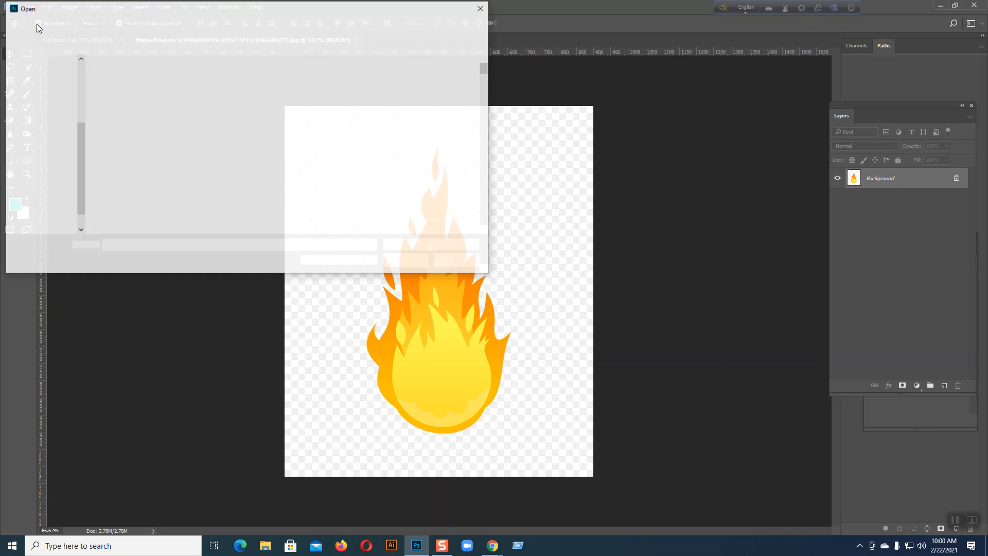
{"action": "scroll", "coordinate": [374, 157], "scroll_direction": "down", "scroll_amount": 10}
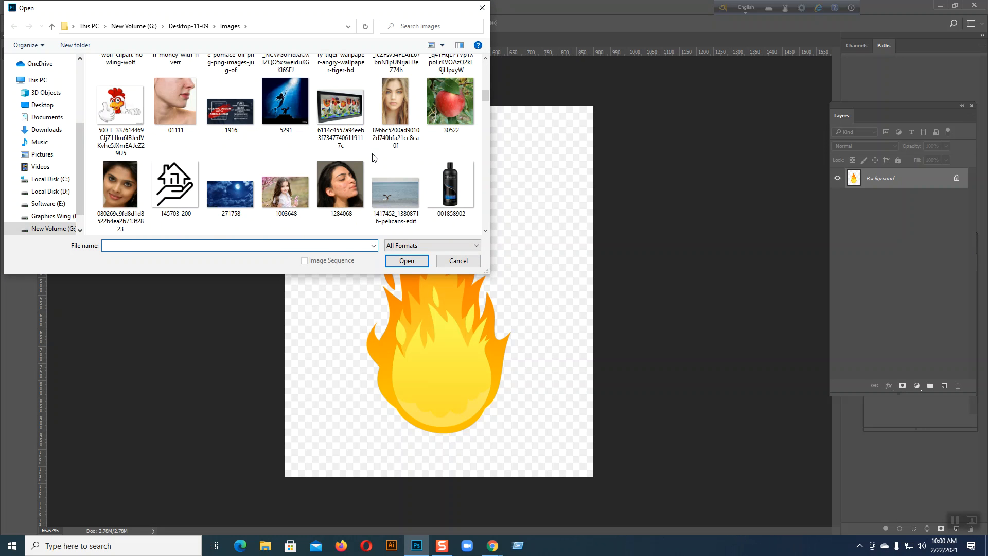
{"action": "scroll", "coordinate": [374, 157], "scroll_direction": "down", "scroll_amount": 2}
{"action": "left_click", "coordinate": [120, 103]}
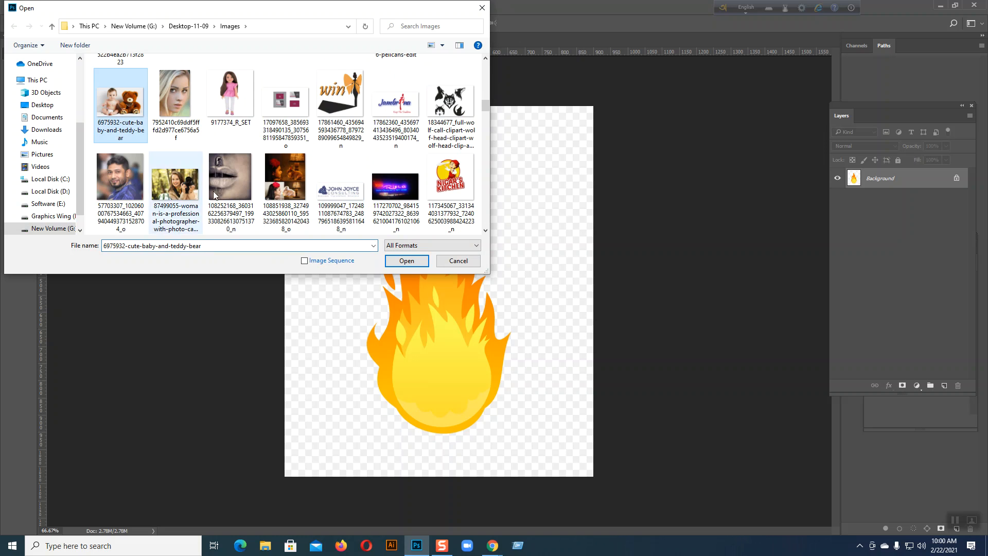
{"action": "left_click", "coordinate": [406, 261]}
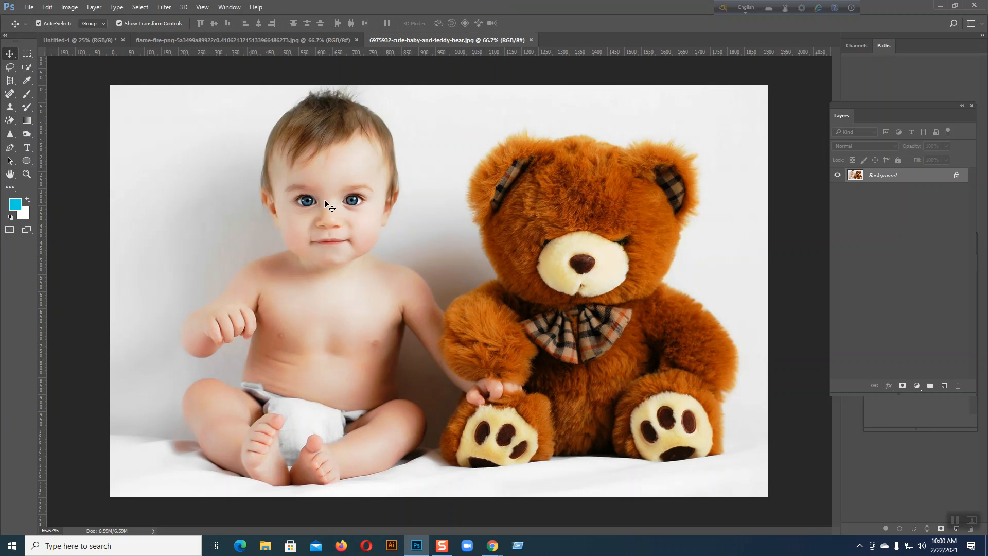
Select the baby's head, body and legs roughly with the Quick Selection tool.
{"action": "left_click", "coordinate": [26, 67]}
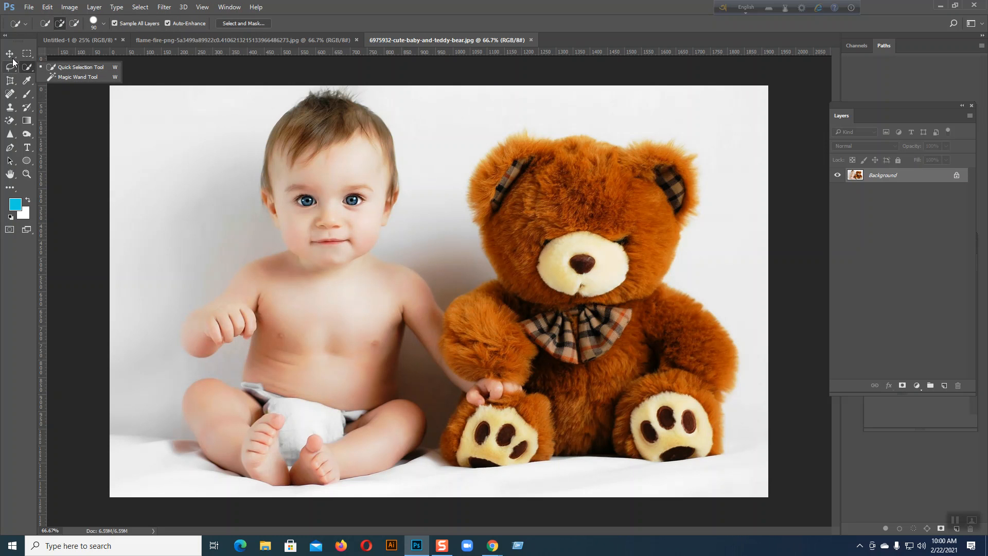
{"action": "left_click", "coordinate": [74, 68]}
{"action": "mouse_move", "coordinate": [366, 187]}
{"action": "left_mouse_down"}
{"action": "mouse_move", "coordinate": [280, 128]}
{"action": "mouse_move", "coordinate": [311, 362]}
{"action": "mouse_move", "coordinate": [304, 407]}
{"action": "mouse_move", "coordinate": [272, 443]}
{"action": "mouse_move", "coordinate": [265, 412]}
{"action": "left_mouse_up"}
{"action": "mouse_move", "coordinate": [285, 320]}
{"action": "left_mouse_down"}
{"action": "mouse_move", "coordinate": [349, 345]}
{"action": "mouse_move", "coordinate": [373, 406]}
{"action": "left_mouse_up"}
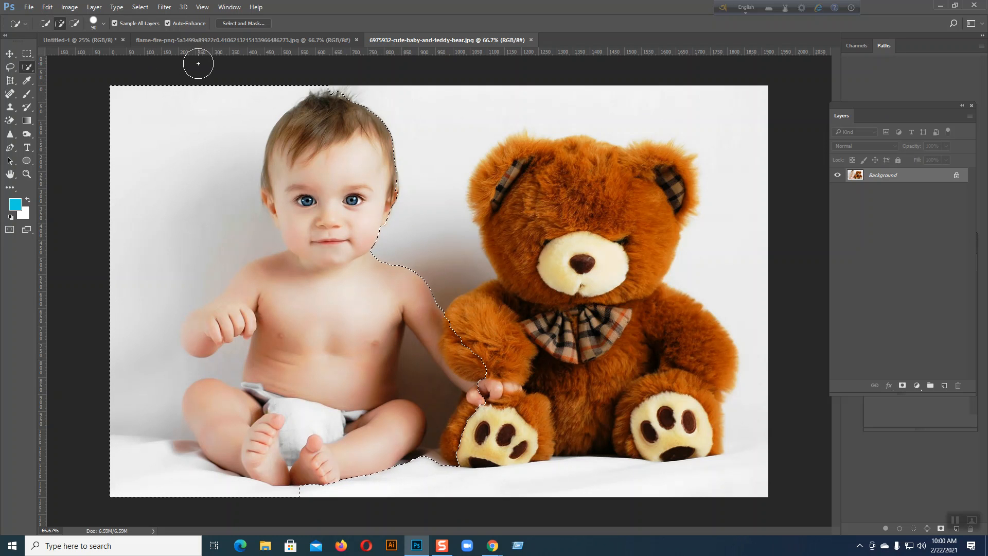
Subtract the background beside the baby from the selection and add the baby's bent arm back to it.
{"action": "mouse_move", "coordinate": [309, 68]}
{"action": "left_mouse_down", "text": "alt"}
{"action": "mouse_move", "coordinate": [210, 109]}
{"action": "mouse_move", "coordinate": [167, 101]}
{"action": "mouse_move", "coordinate": [174, 204]}
{"action": "mouse_move", "coordinate": [237, 241]}
{"action": "mouse_move", "coordinate": [166, 287]}
{"action": "mouse_move", "coordinate": [129, 349]}
{"action": "mouse_move", "coordinate": [143, 423]}
{"action": "mouse_move", "coordinate": [198, 470]}
{"action": "left_mouse_up", "text": "alt"}
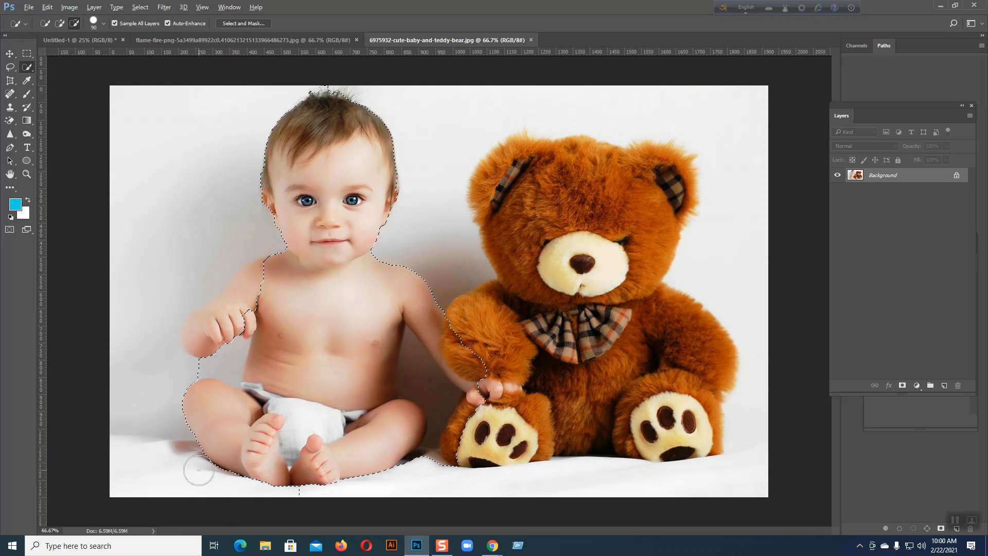
{"action": "mouse_move", "coordinate": [289, 307]}
{"action": "left_mouse_down"}
{"action": "mouse_move", "coordinate": [227, 309]}
{"action": "mouse_move", "coordinate": [213, 327]}
{"action": "left_mouse_up"}
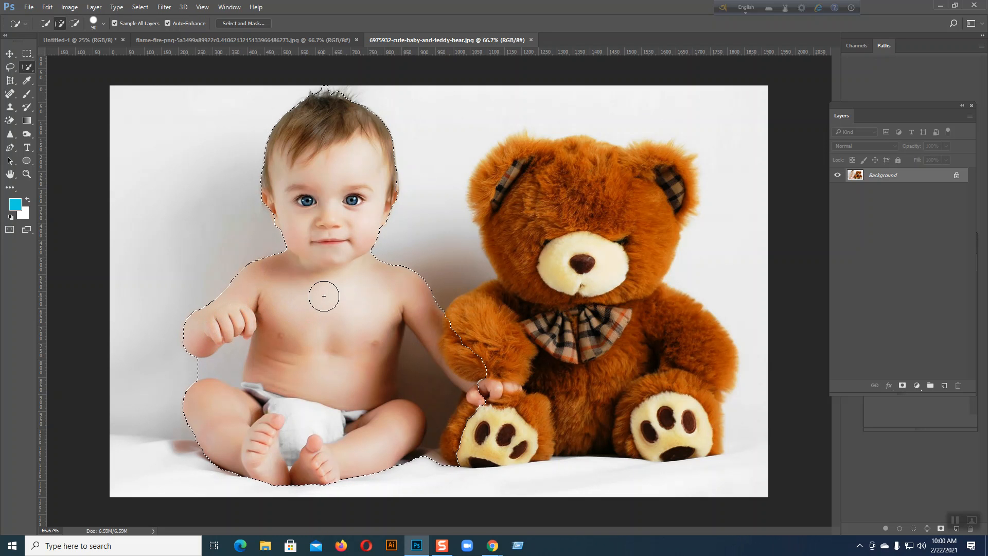
{"action": "scroll", "coordinate": [324, 296], "scroll_direction": "up", "scroll_amount": 1}
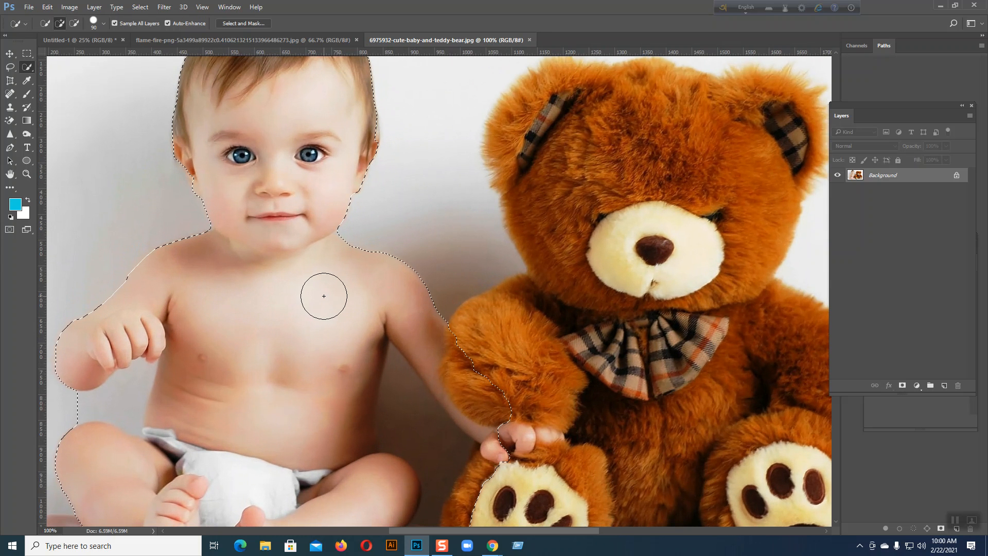
{"action": "scroll", "coordinate": [323, 296], "scroll_direction": "up", "scroll_amount": 3}
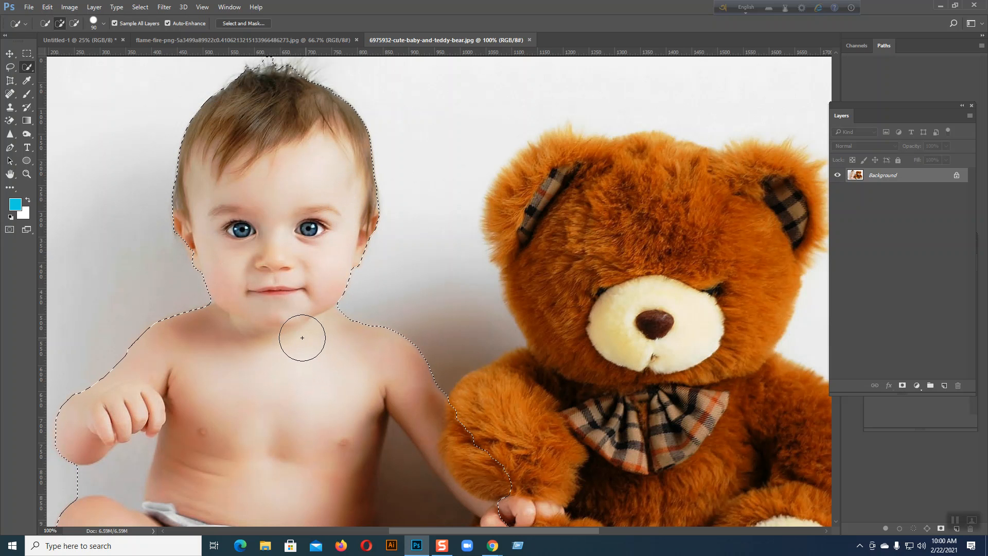
{"action": "left_click", "coordinate": [11, 55]}
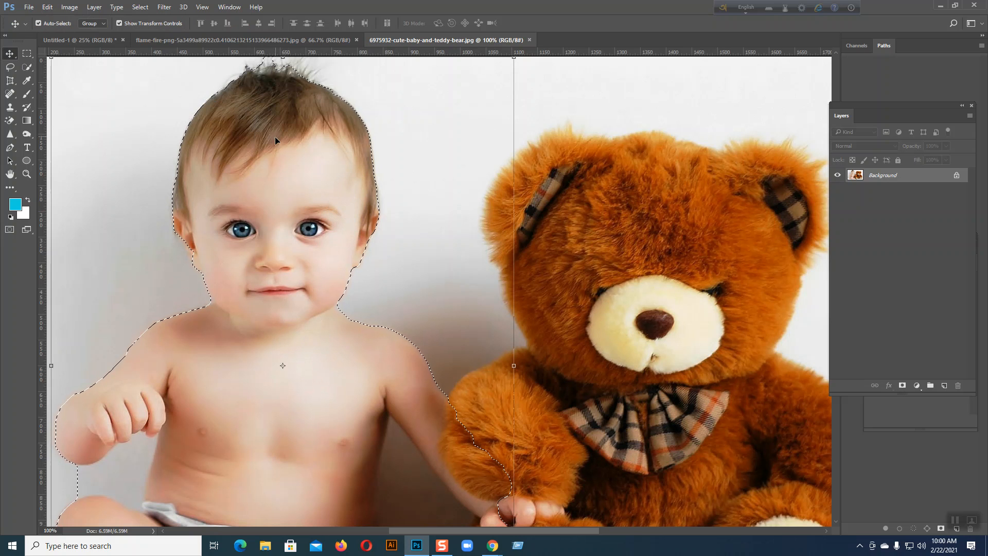
{"action": "key", "text": "m"}
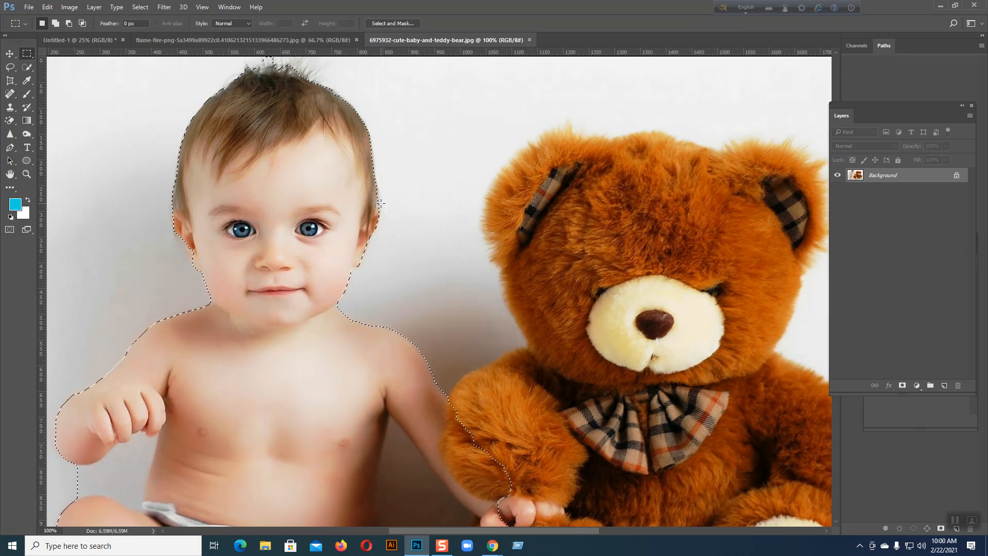
{"action": "left_click", "coordinate": [141, 8]}
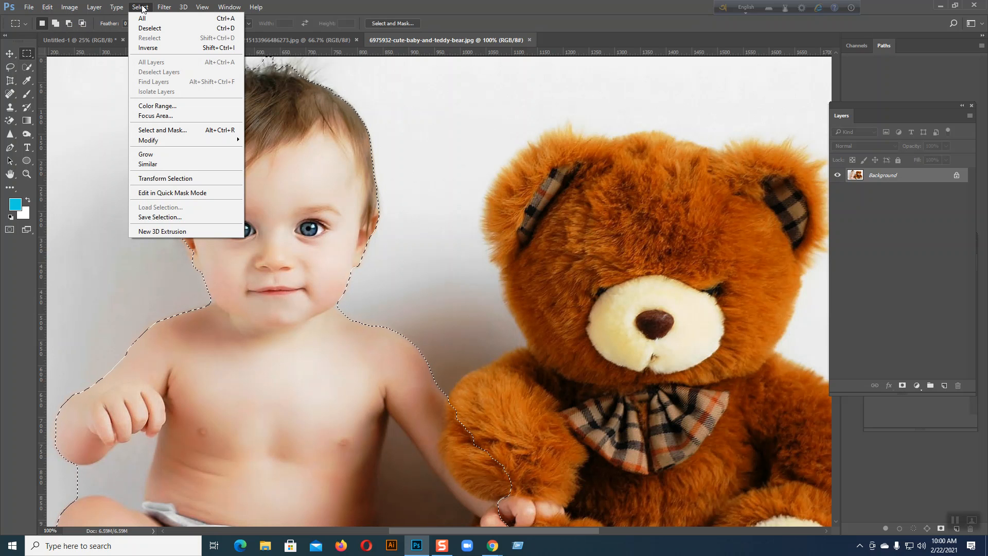
{"action": "mouse_move", "coordinate": [152, 142]}
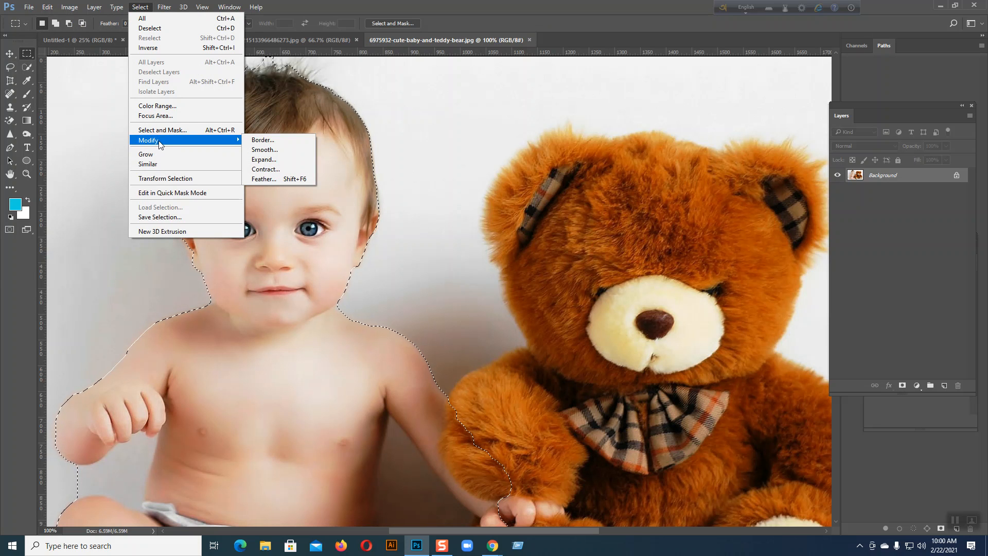
{"action": "left_click", "coordinate": [270, 150]}
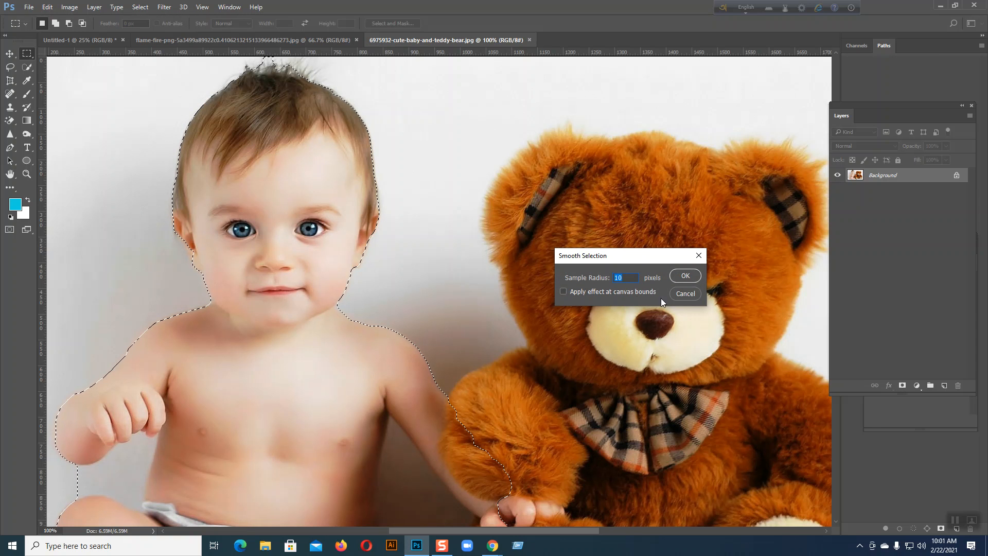
{"action": "left_click", "coordinate": [685, 293]}
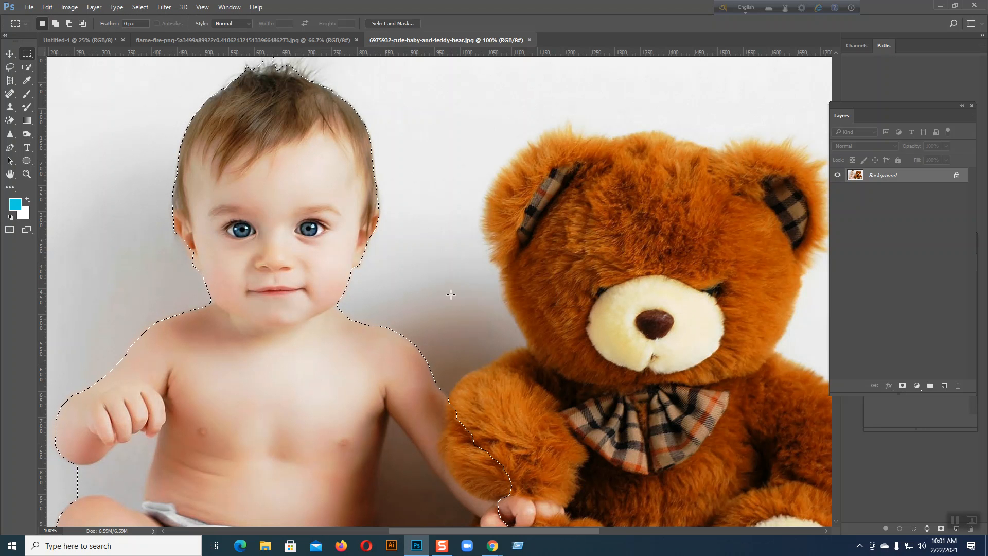
Smooth the selection around the baby with a sample radius of 10 pixels.
{"action": "scroll", "coordinate": [456, 301], "scroll_direction": "up", "scroll_amount": 3}
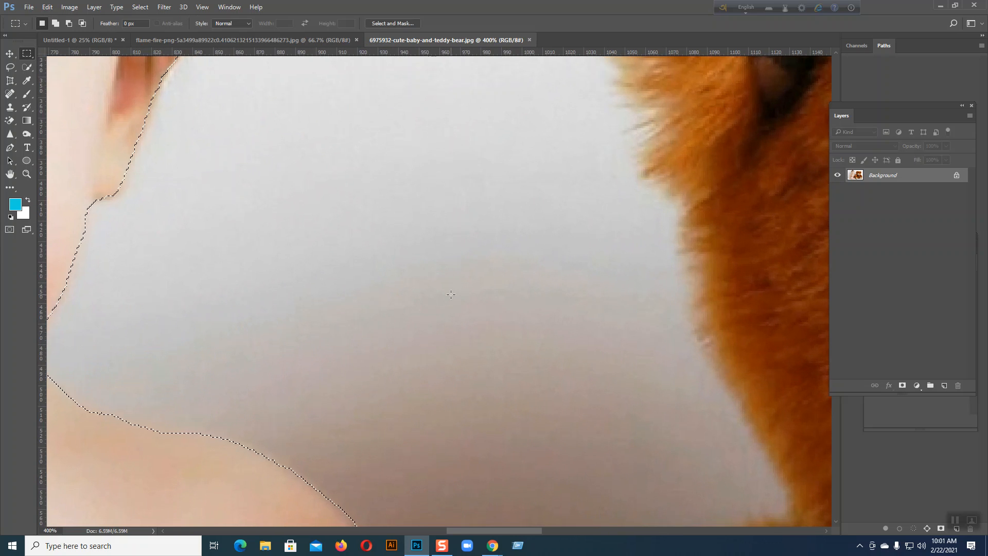
{"action": "left_click_drag", "start_coordinate": [242, 345], "coordinate": [415, 520]}
{"action": "left_click_drag", "start_coordinate": [159, 353], "coordinate": [464, 353]}
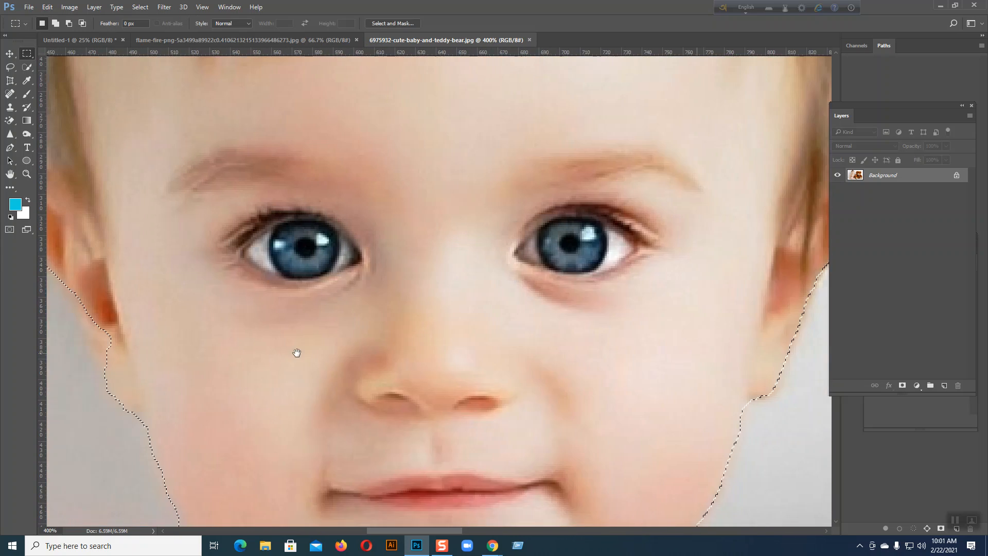
{"action": "left_click_drag", "start_coordinate": [299, 349], "coordinate": [283, 320]}
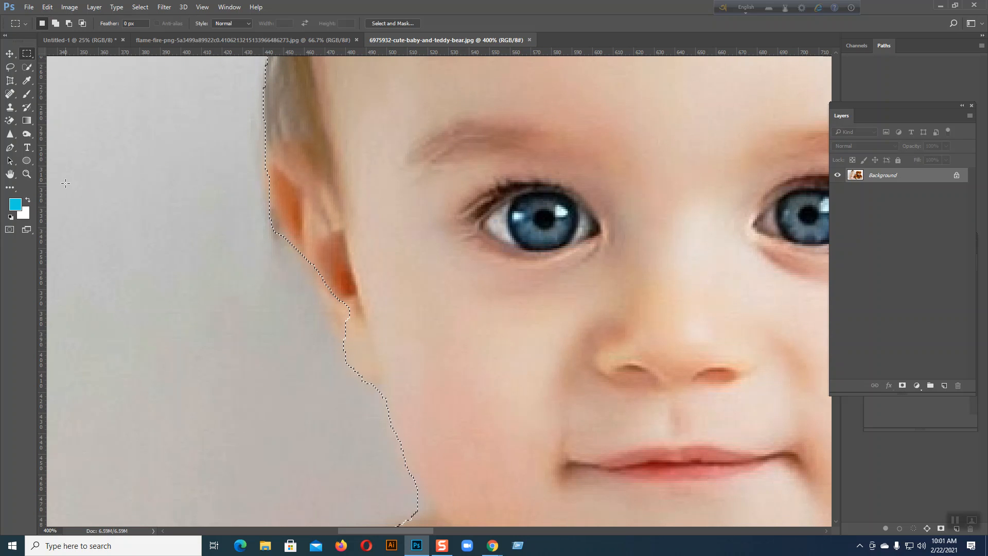
{"action": "left_click", "coordinate": [140, 8]}
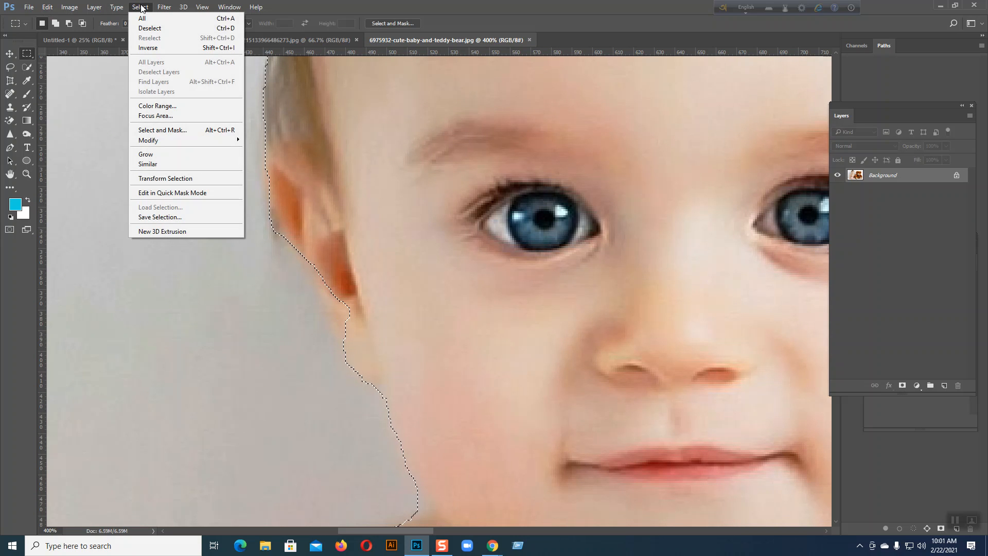
{"action": "mouse_move", "coordinate": [203, 139]}
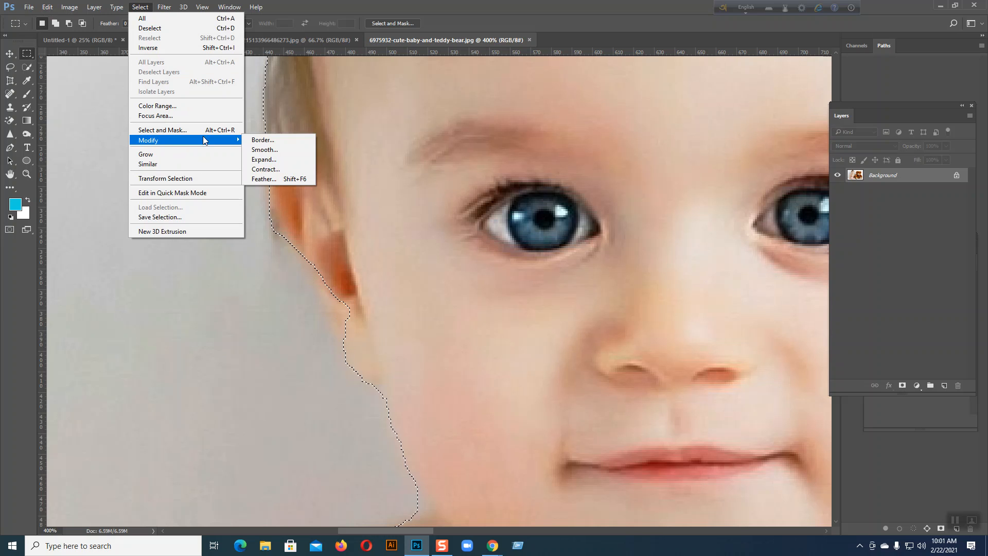
{"action": "left_click", "coordinate": [277, 150]}
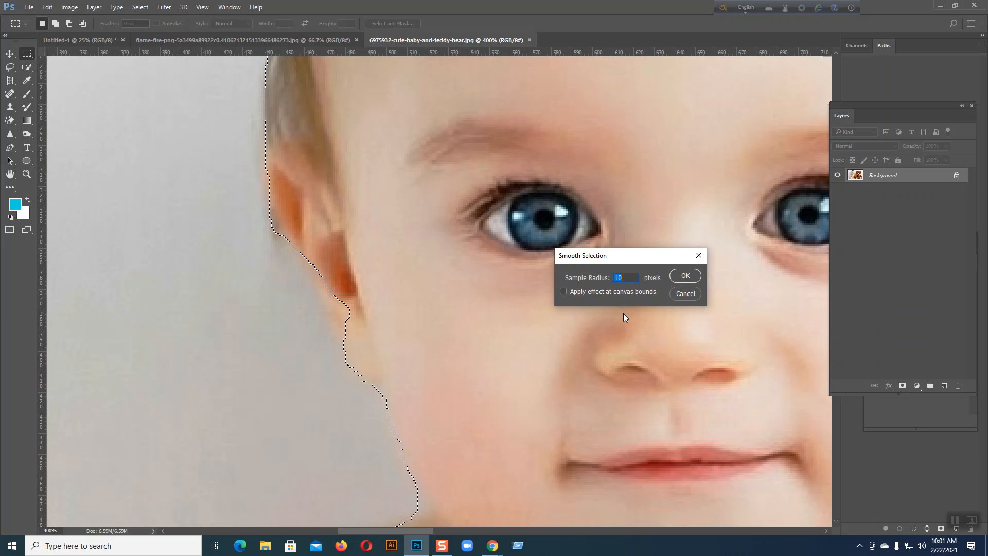
{"action": "left_click", "coordinate": [618, 278]}
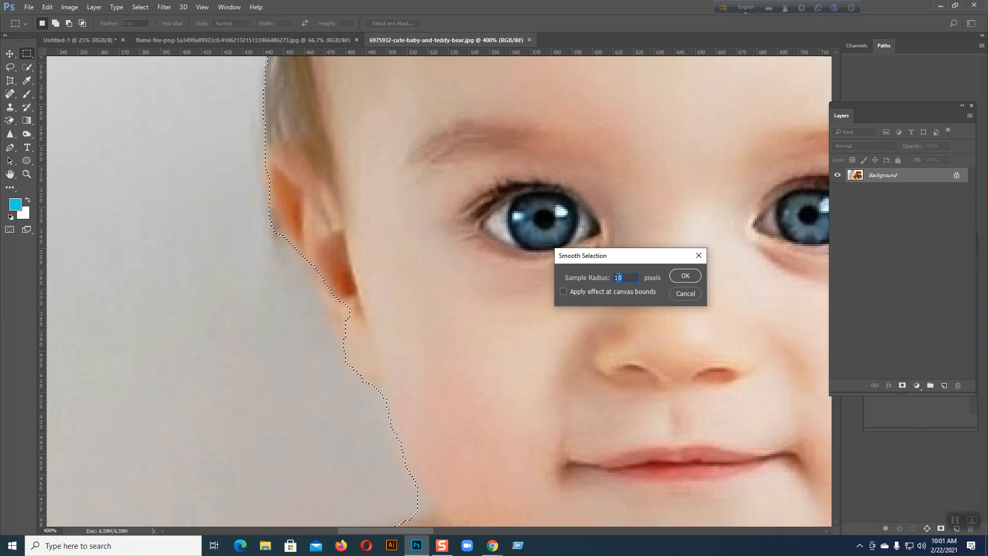
{"action": "left_click", "coordinate": [687, 277]}
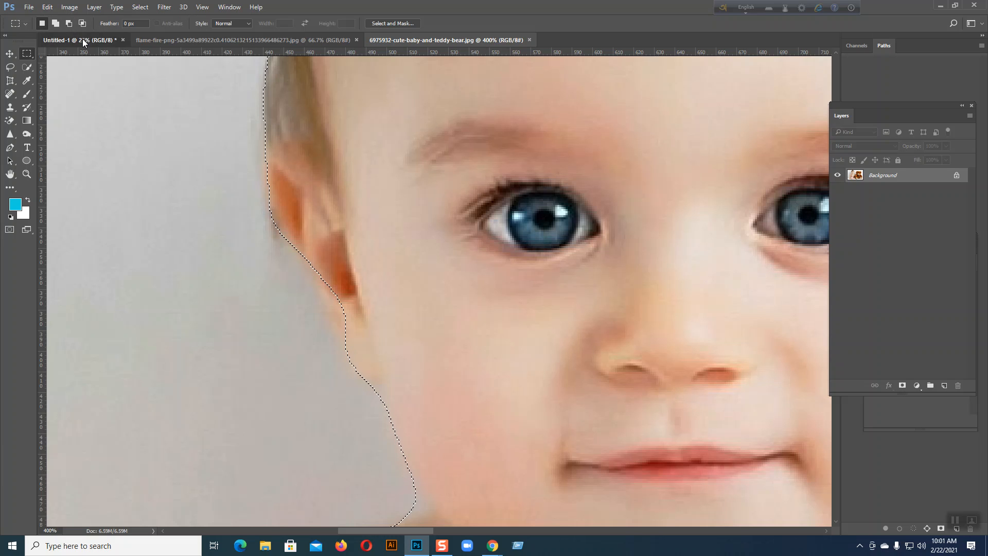
Switch to the Untitled-1 document and load its work path as a selection.
{"action": "left_click", "coordinate": [57, 39]}
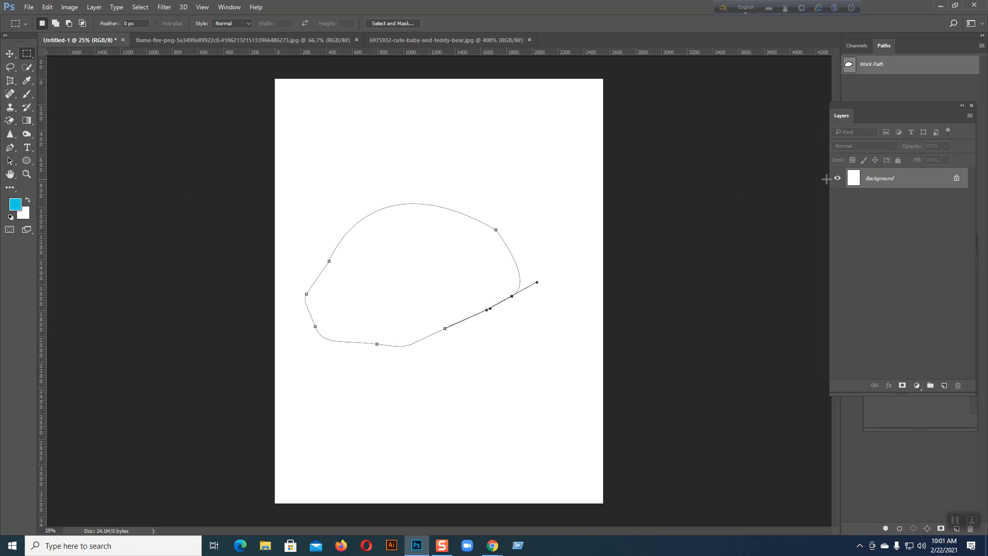
{"action": "left_click", "coordinate": [849, 64], "text": "ctrl"}
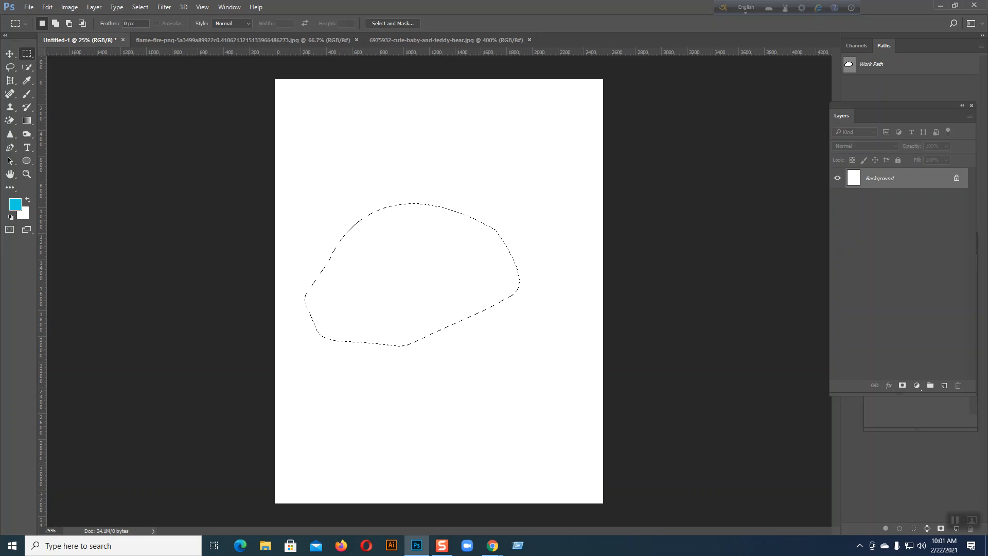
{"action": "key", "text": "ctrl+plus"}
{"action": "key", "text": "ctrl+plus"}
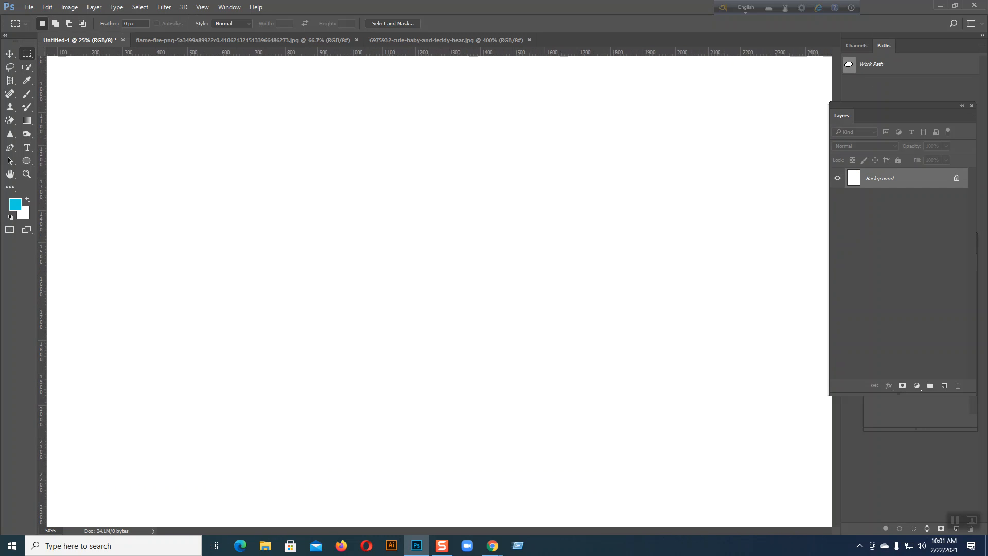
{"action": "key", "text": "ctrl+plus"}
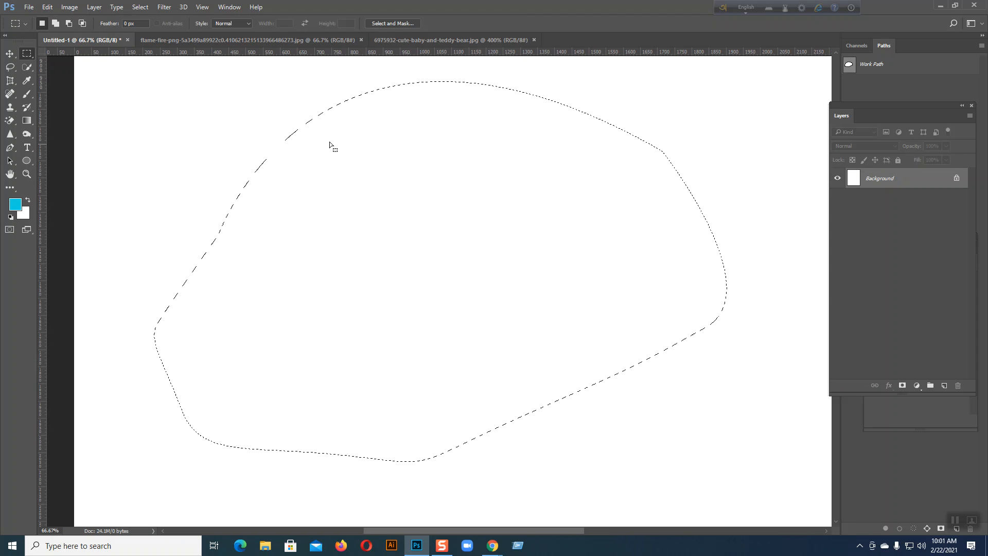
Smooth the rounded selection in Untitled-1 with a sample radius of 10 pixels.
{"action": "left_click", "coordinate": [143, 9]}
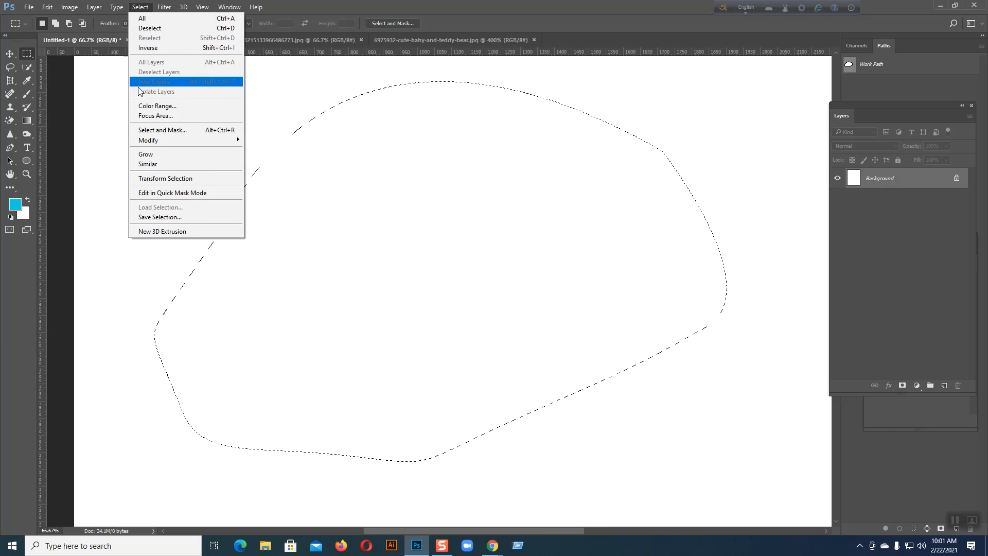
{"action": "mouse_move", "coordinate": [154, 140]}
{"action": "left_click", "coordinate": [284, 150]}
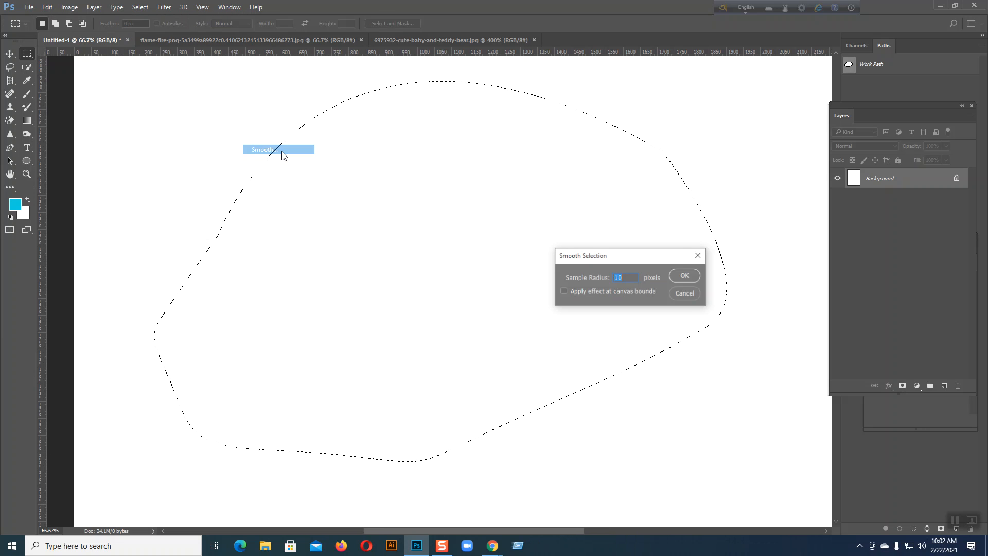
{"action": "left_click", "coordinate": [685, 278]}
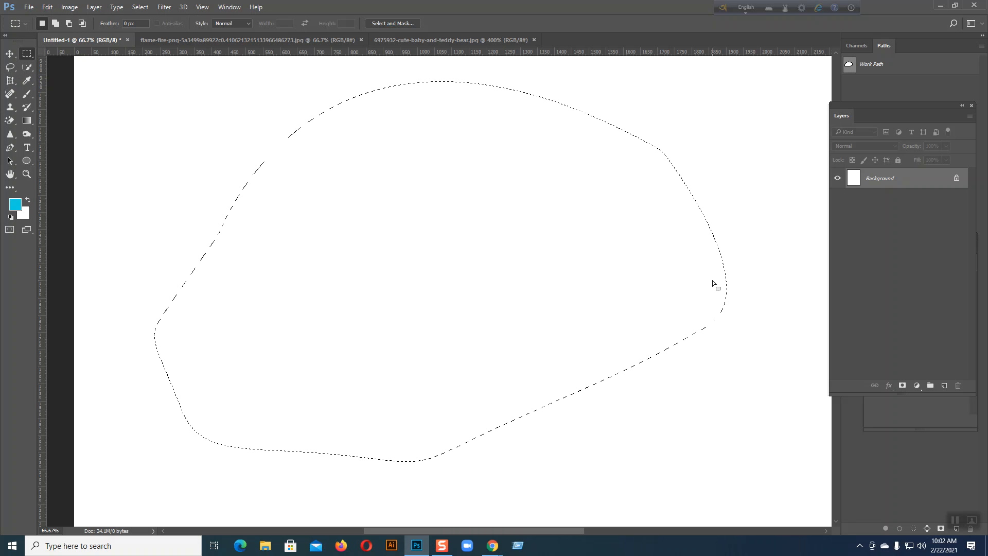
Deselect, draw a closed Pen tool path with a straight upper edge, sharp corners and curved sides, and load it as a selection.
{"action": "left_click", "coordinate": [164, 122]}
{"action": "left_click", "coordinate": [11, 147]}
{"action": "left_click", "coordinate": [273, 175]}
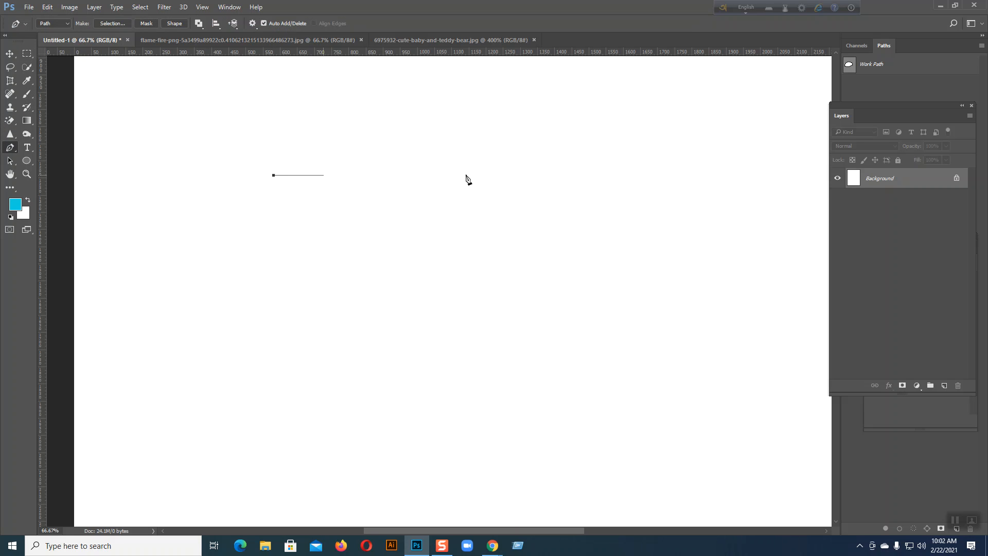
{"action": "left_click", "coordinate": [532, 160]}
{"action": "left_click_drag", "start_coordinate": [453, 267], "coordinate": [350, 337]}
{"action": "left_click_drag", "start_coordinate": [285, 304], "coordinate": [260, 275]}
{"action": "left_click_drag", "start_coordinate": [251, 246], "coordinate": [251, 231]}
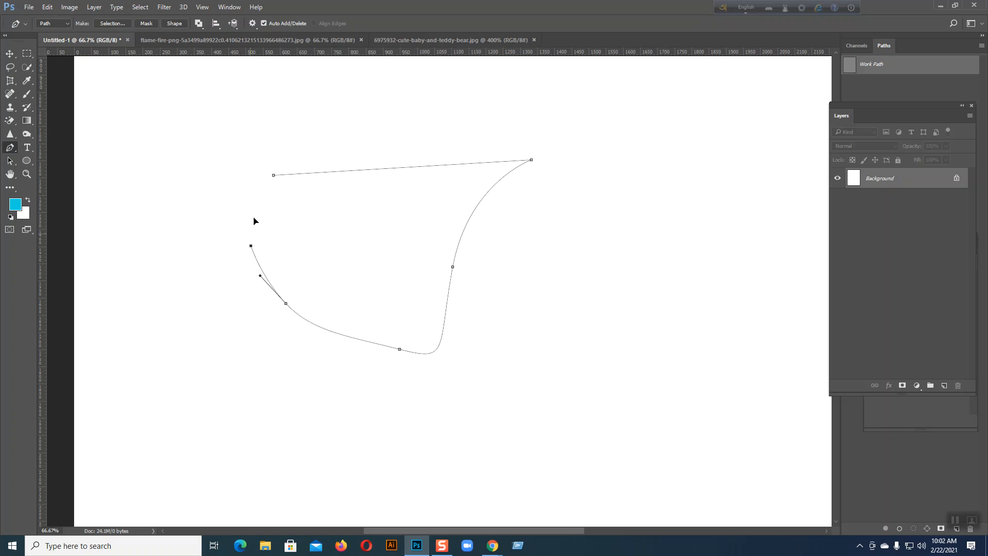
{"action": "left_click", "coordinate": [292, 180]}
{"action": "left_click", "coordinate": [273, 175]}
{"action": "left_click", "coordinate": [850, 71], "text": "ctrl"}
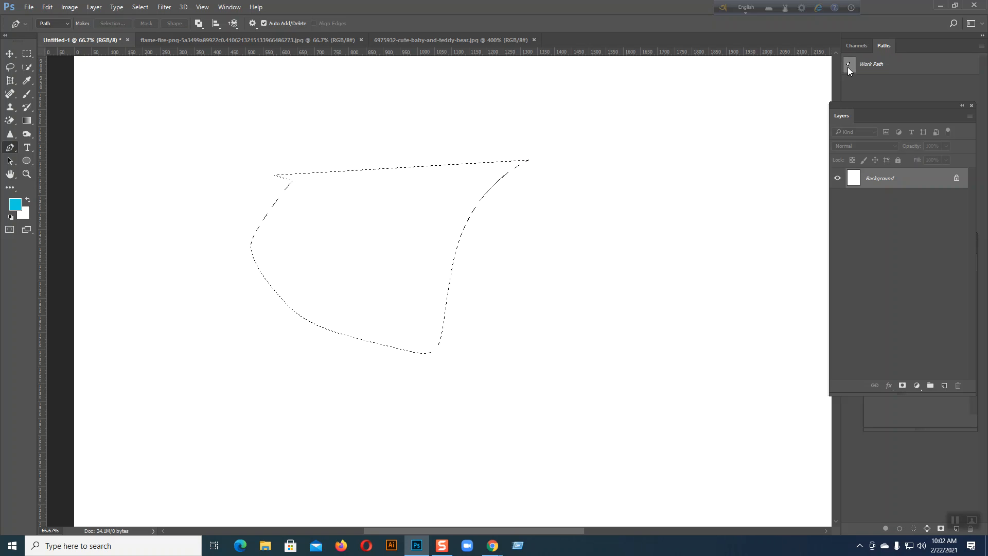
Smooth the sharp-cornered selection with a sample radius of 10 pixels.
{"action": "left_click", "coordinate": [140, 7]}
{"action": "mouse_move", "coordinate": [163, 143]}
{"action": "left_click", "coordinate": [273, 150]}
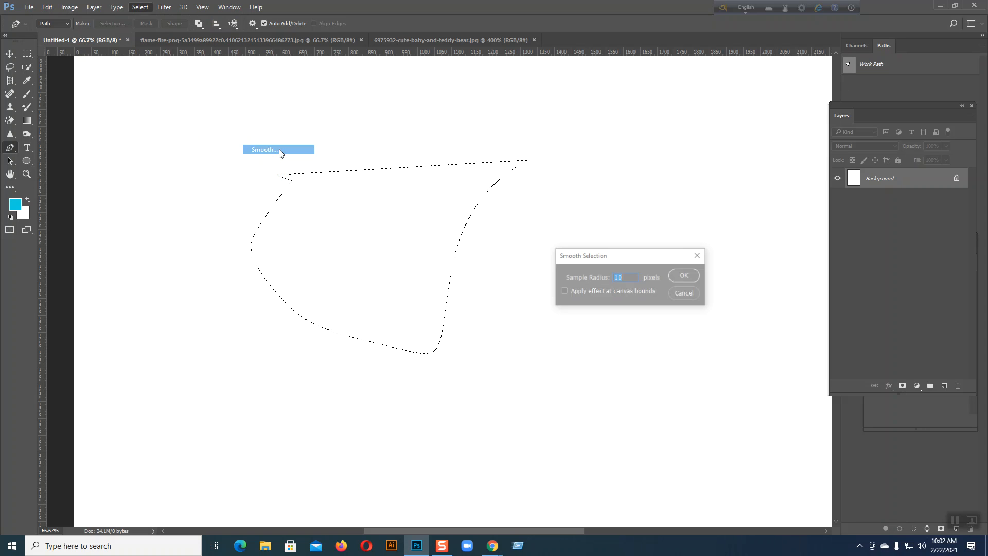
{"action": "left_click", "coordinate": [688, 277]}
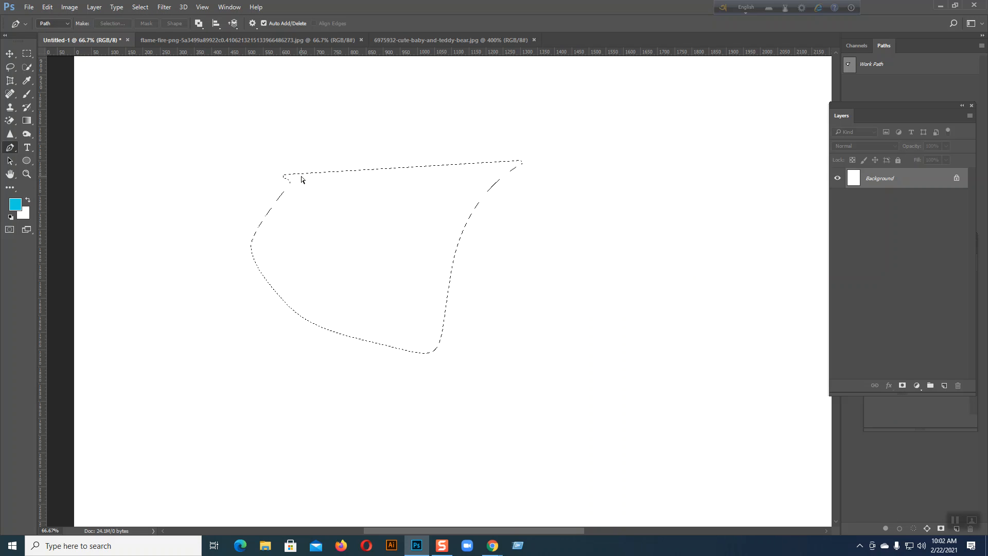
Undo the smoothing of the sharp-cornered selection and reapply it with a 10-pixel sample radius.
{"action": "key", "text": "ctrl+plus"}
{"action": "key", "text": "ctrl+plus"}
{"action": "left_click_drag", "start_coordinate": [384, 201], "coordinate": [404, 290]}
{"action": "left_click_drag", "start_coordinate": [499, 190], "coordinate": [454, 258]}
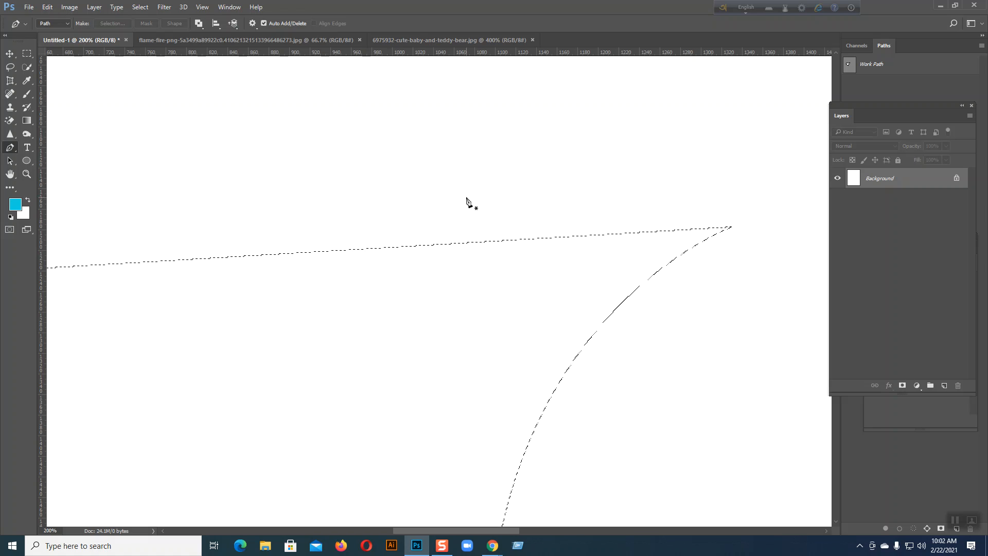
{"action": "left_click", "coordinate": [140, 7]}
{"action": "mouse_move", "coordinate": [177, 140]}
{"action": "left_click", "coordinate": [287, 150]}
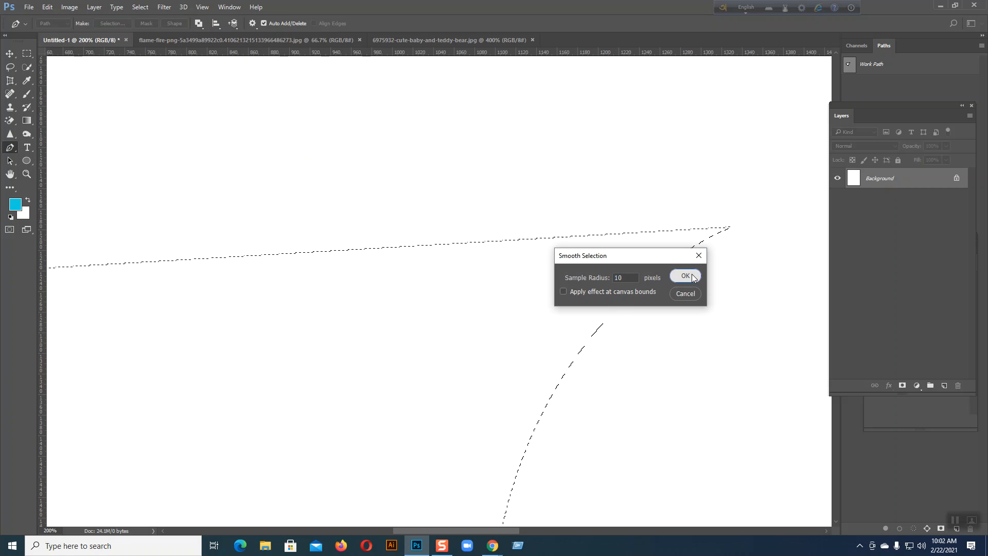
{"action": "left_click", "coordinate": [689, 276]}
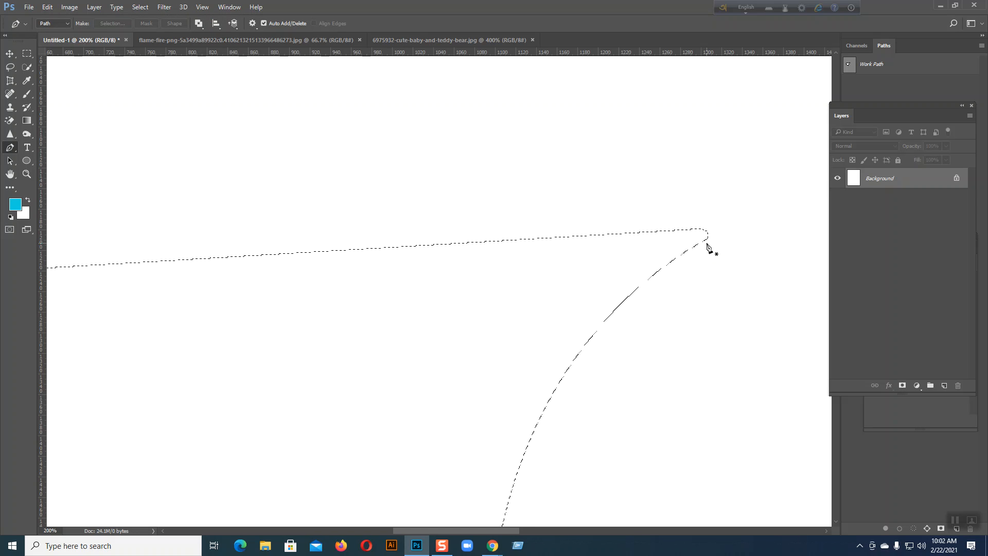
{"action": "left_click", "coordinate": [312, 47]}
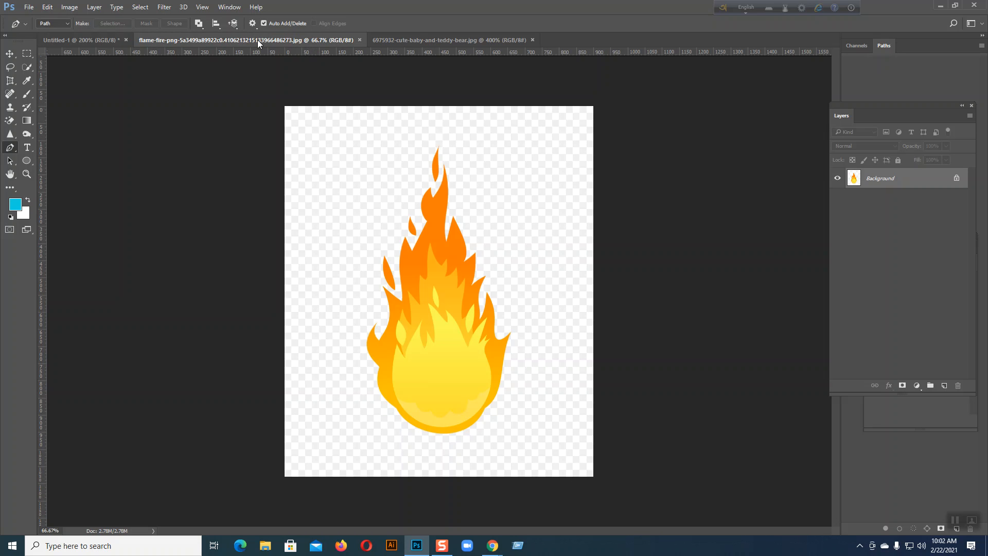
{"action": "left_click", "coordinate": [140, 7]}
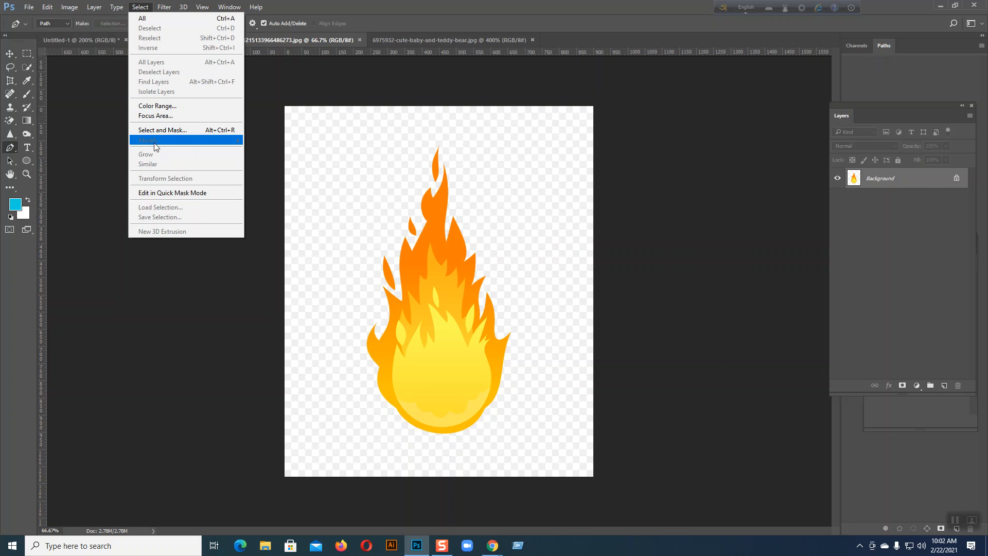
{"action": "left_click", "coordinate": [140, 7]}
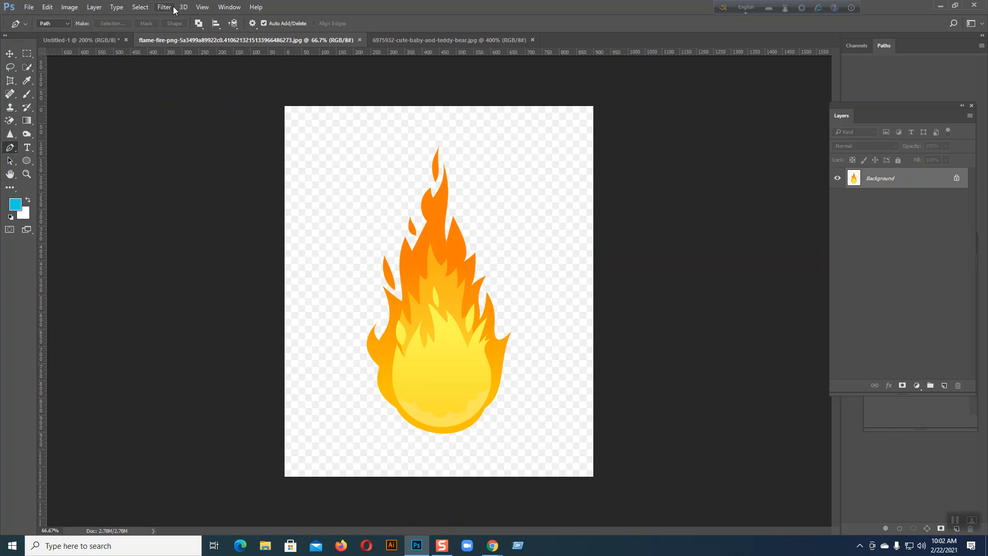
Return to the baby and teddy bear photo and show the whole image.
{"action": "left_click", "coordinate": [461, 41]}
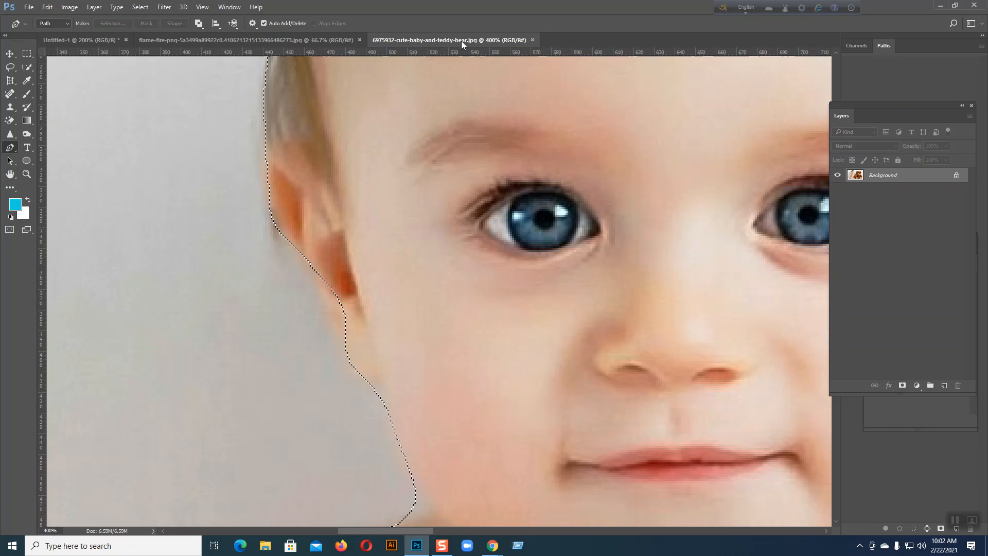
{"action": "key", "text": "ctrl+1"}
{"action": "key", "text": "ctrl+minus"}
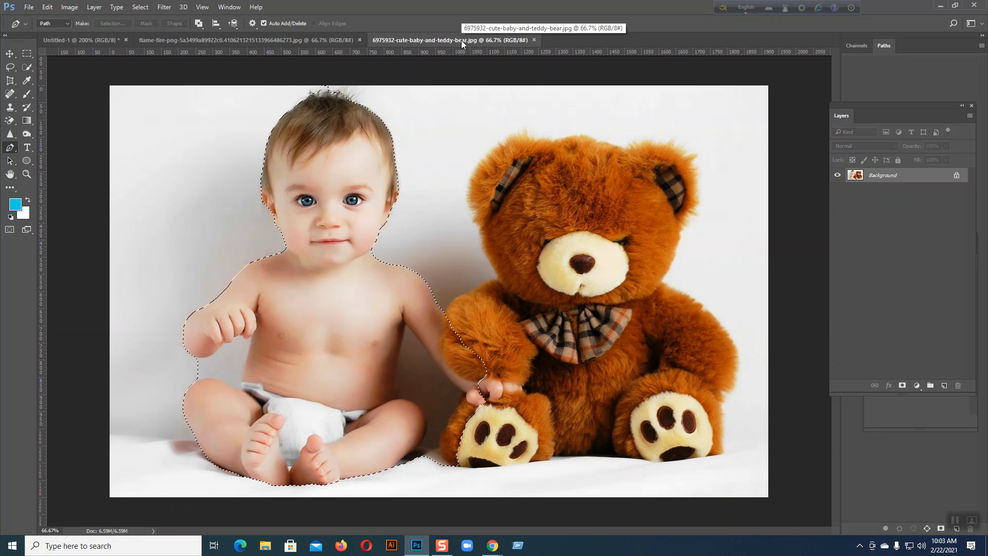
{"action": "left_click", "coordinate": [140, 6]}
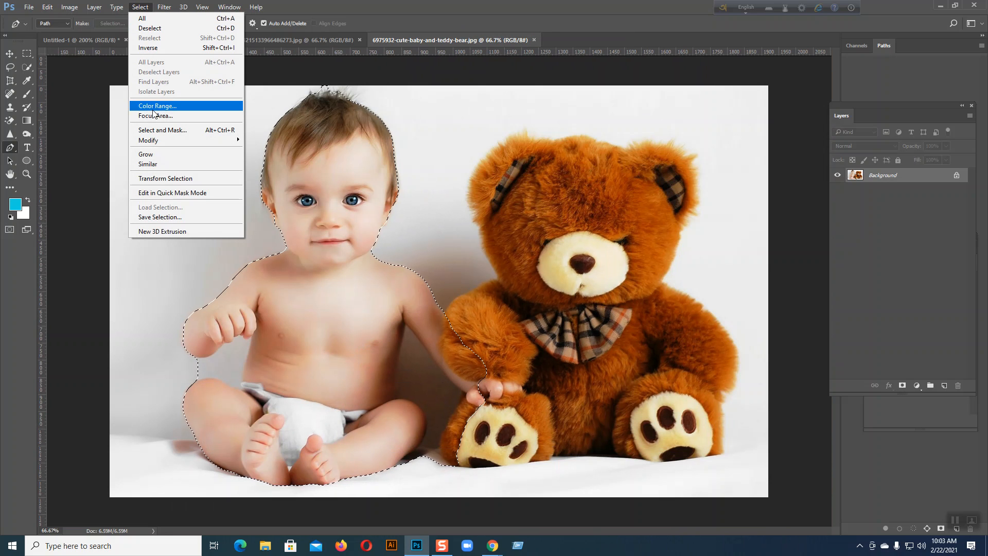
{"action": "mouse_move", "coordinate": [227, 140]}
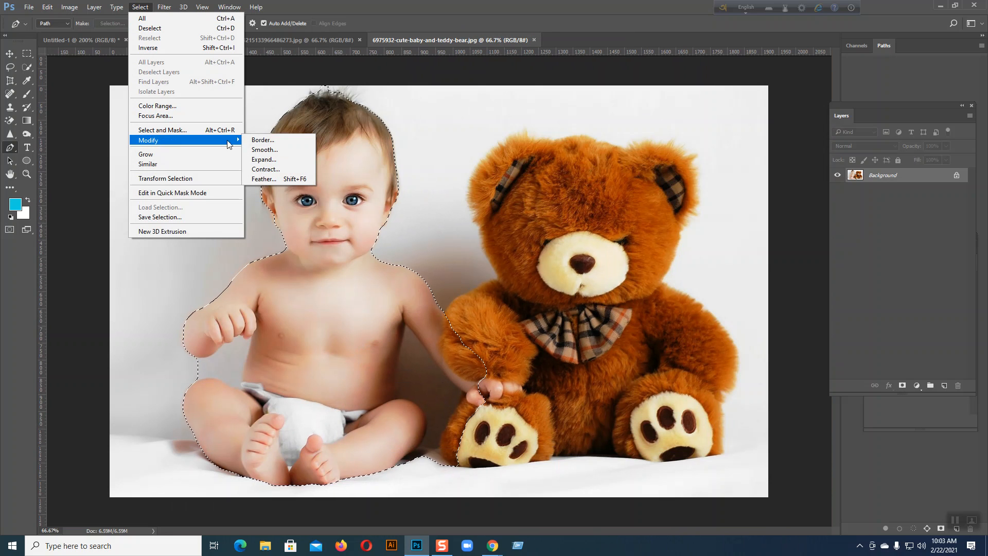
{"action": "left_click", "coordinate": [277, 141]}
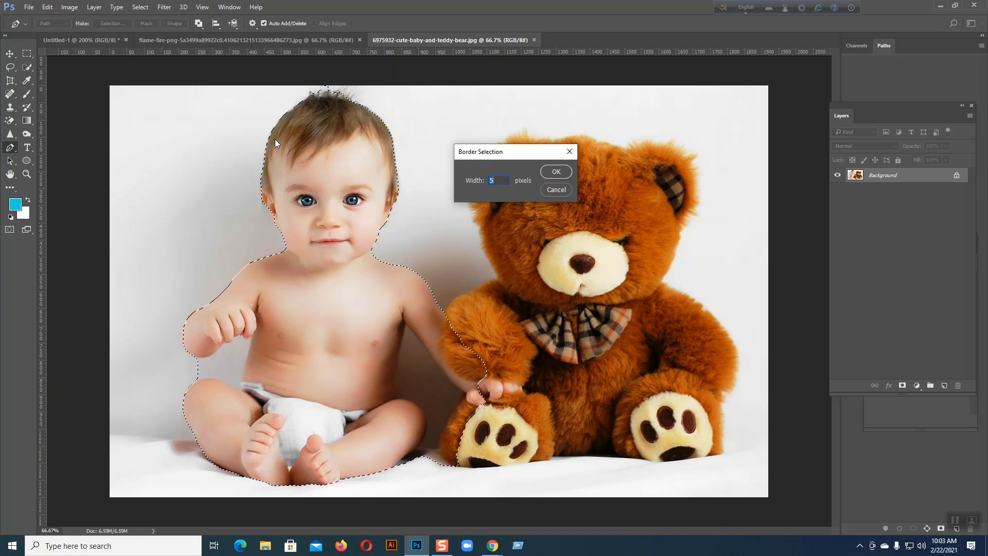
{"action": "left_click_drag", "start_coordinate": [499, 153], "coordinate": [584, 154]}
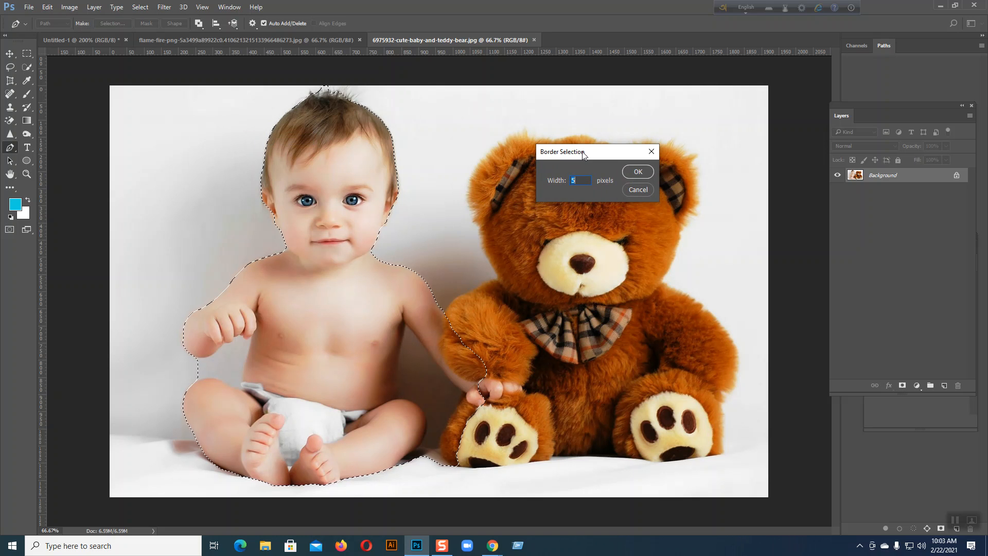
{"action": "left_click", "coordinate": [648, 187]}
Turn the baby's selection into a border selection with a width of 10 pixels.
{"action": "key", "text": "ctrl+plus"}
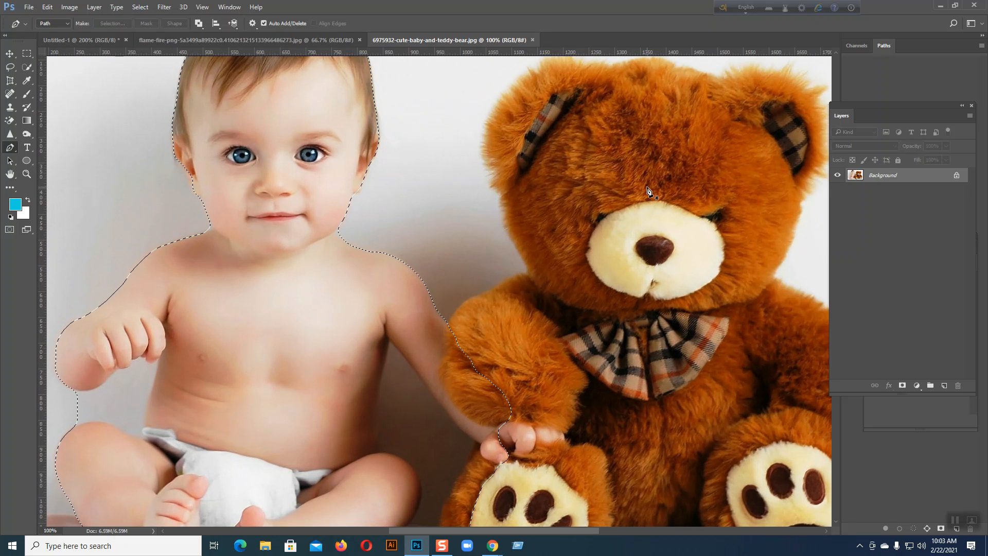
{"action": "left_click_drag", "start_coordinate": [434, 179], "coordinate": [525, 299]}
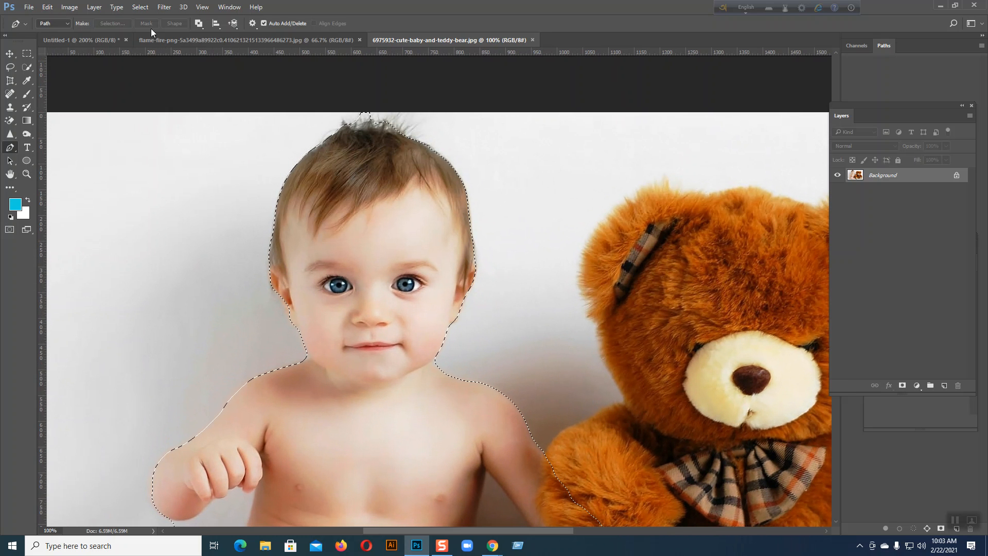
{"action": "left_click", "coordinate": [140, 7]}
{"action": "mouse_move", "coordinate": [192, 141]}
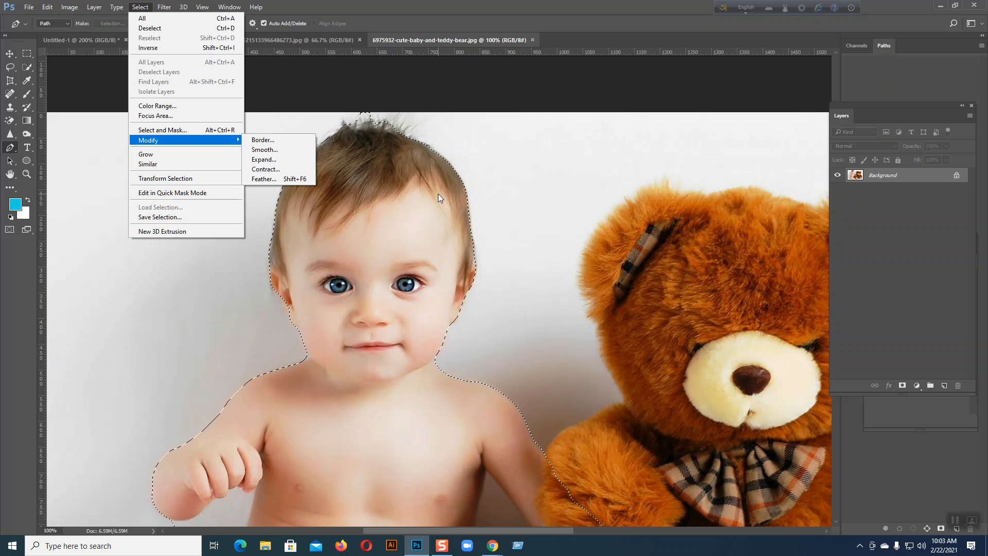
{"action": "left_click", "coordinate": [274, 139]}
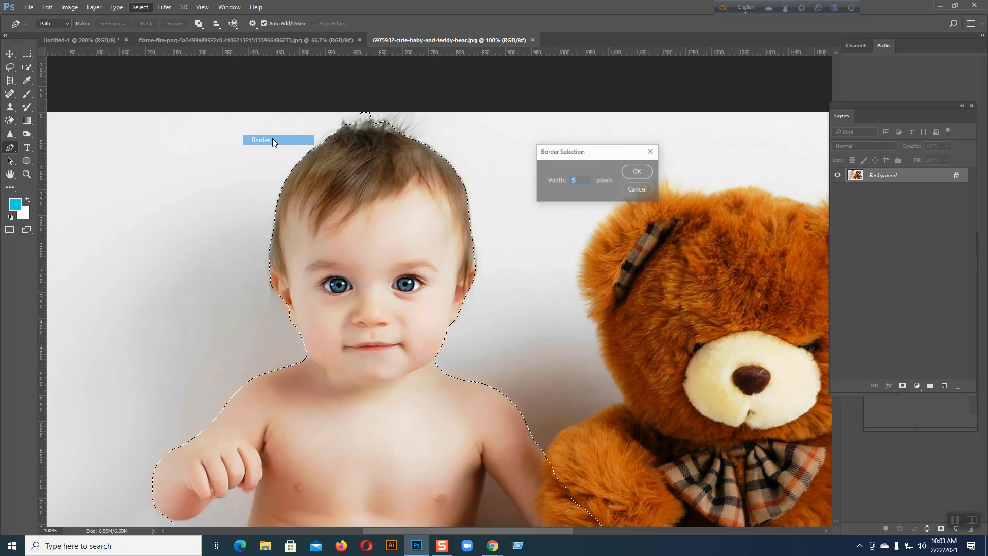
{"action": "left_click_drag", "start_coordinate": [586, 155], "coordinate": [565, 121]}
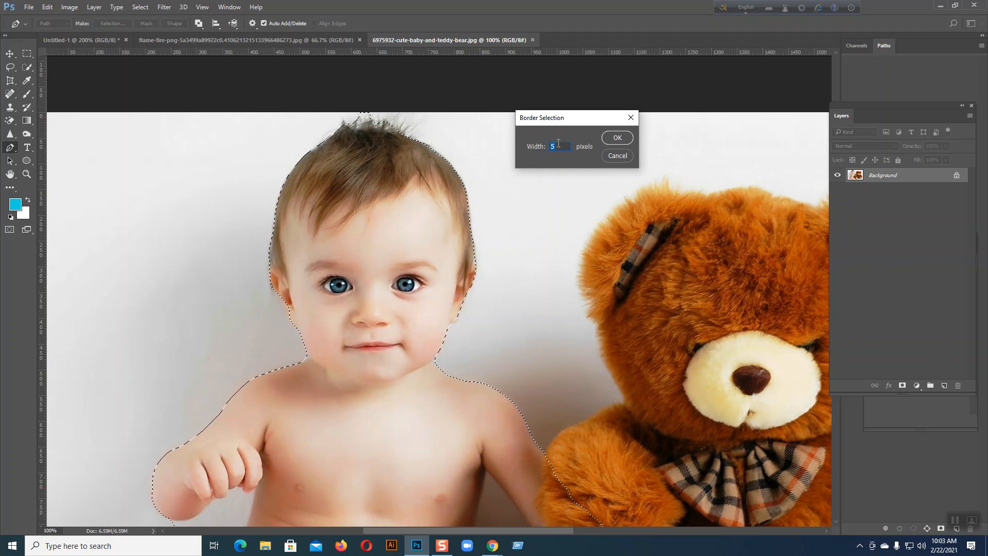
{"action": "type", "text": "10"}
{"action": "double_click", "coordinate": [550, 149]}
{"action": "left_click", "coordinate": [620, 137]}
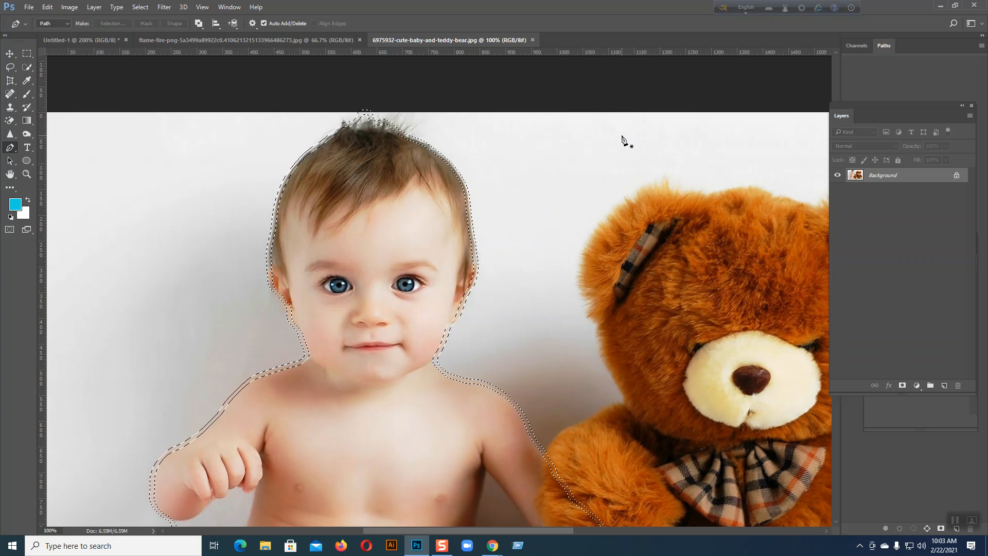
Examine the width of the border selection close up along the baby's hair and head, then show the whole photo.
{"action": "left_click", "coordinate": [26, 174]}
{"action": "left_click_drag", "start_coordinate": [293, 209], "coordinate": [364, 245]}
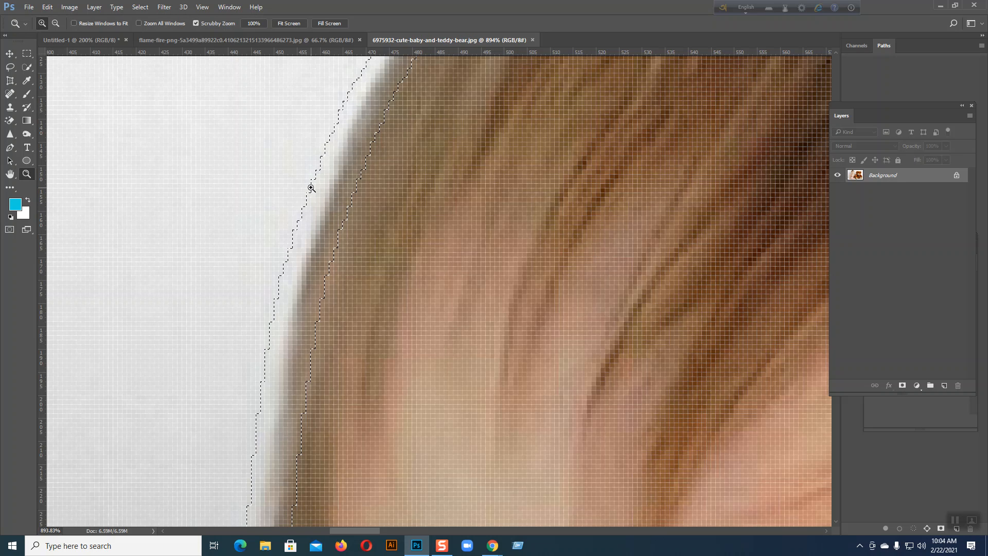
{"action": "left_click_drag", "start_coordinate": [624, 276], "coordinate": [627, 309]}
{"action": "left_click_drag", "start_coordinate": [677, 348], "coordinate": [430, 230]}
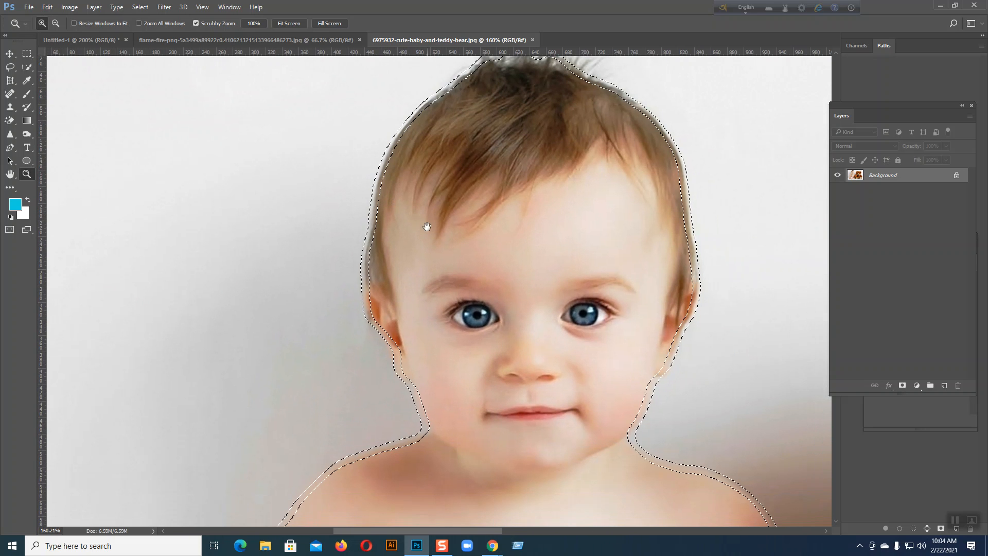
{"action": "key", "text": "ctrl+1"}
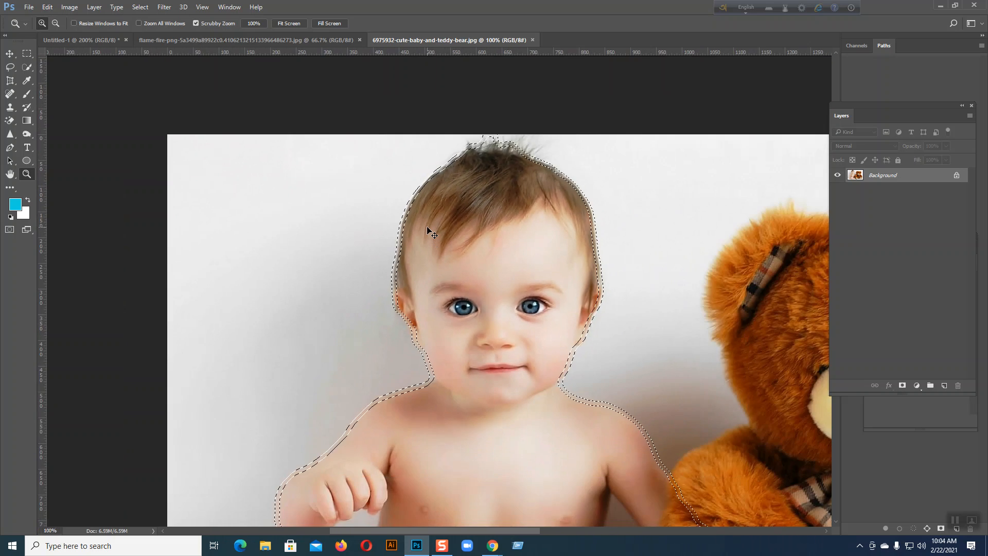
{"action": "key", "text": "ctrl+minus"}
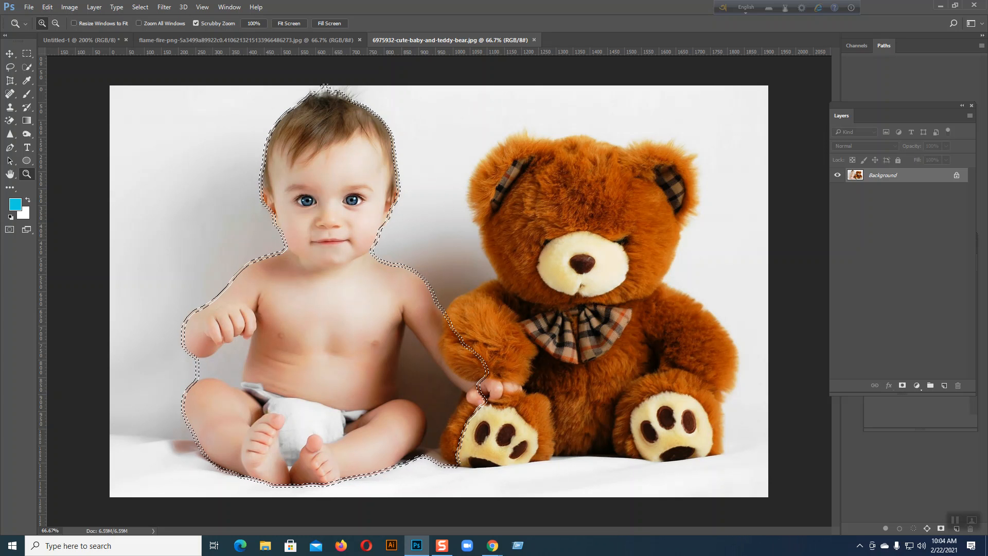
Set the background color to yellow #f8ca13 and fill the border selection around the baby with it.
{"action": "left_click", "coordinate": [23, 212]}
{"action": "left_click_drag", "start_coordinate": [744, 266], "coordinate": [743, 284]}
{"action": "left_click", "coordinate": [719, 173]}
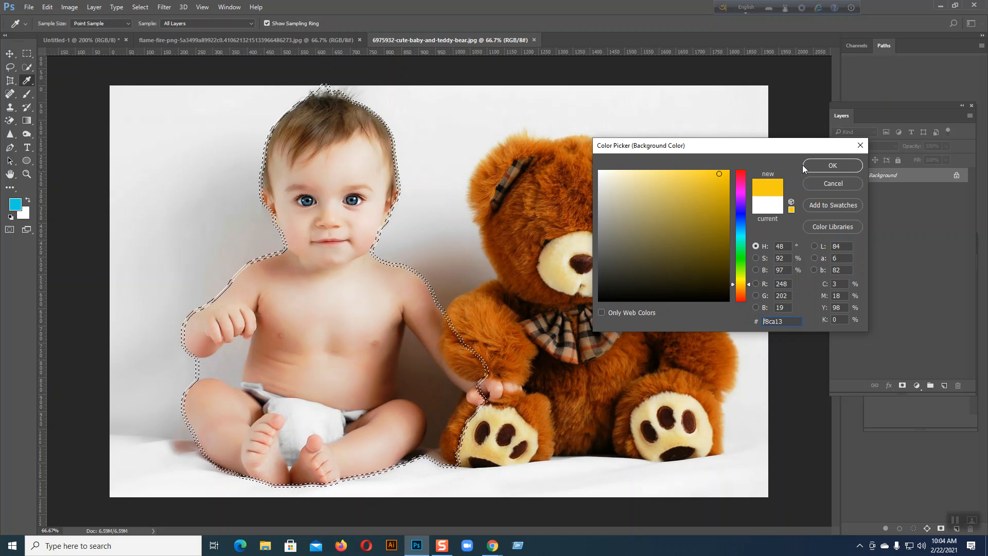
{"action": "left_click", "coordinate": [832, 165]}
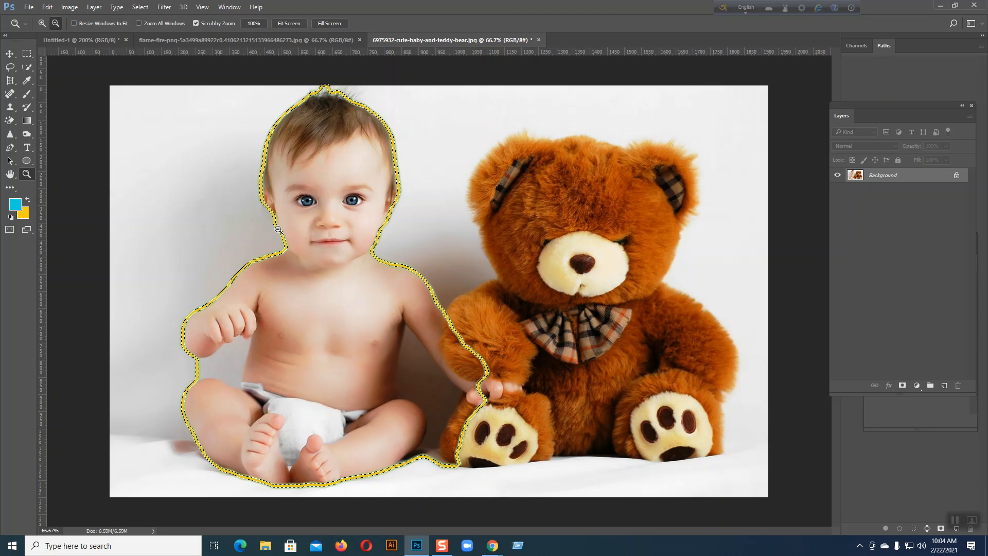
Undo the color fills and the border so that the baby's original selection is restored.
{"action": "key", "text": "ctrl+z"}
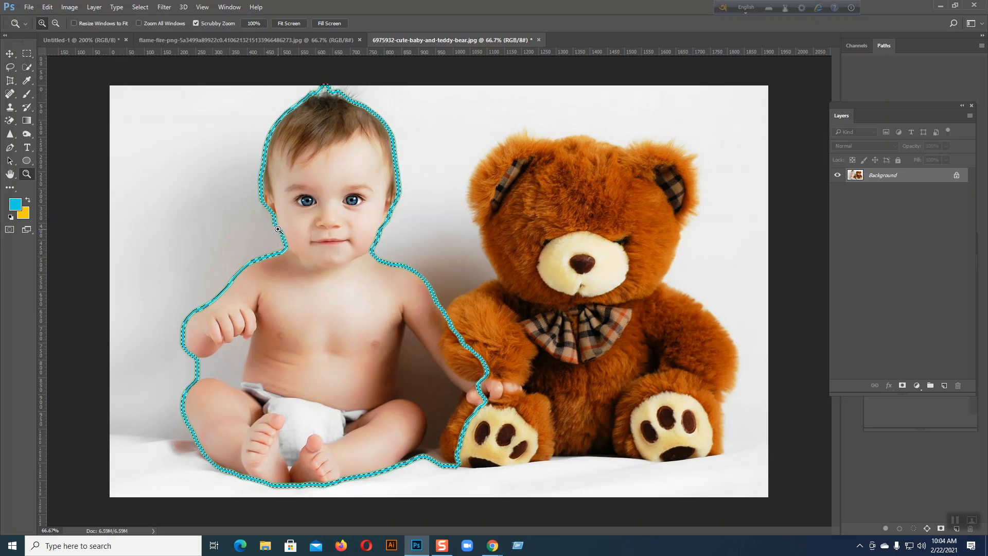
{"action": "left_click", "coordinate": [27, 53]}
{"action": "left_click", "coordinate": [159, 112]}
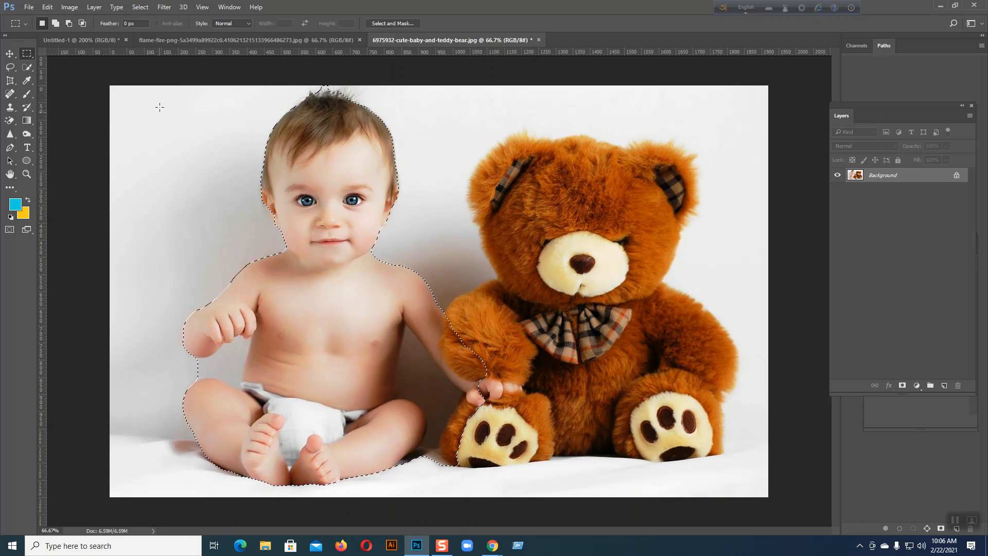
{"action": "left_click", "coordinate": [139, 8]}
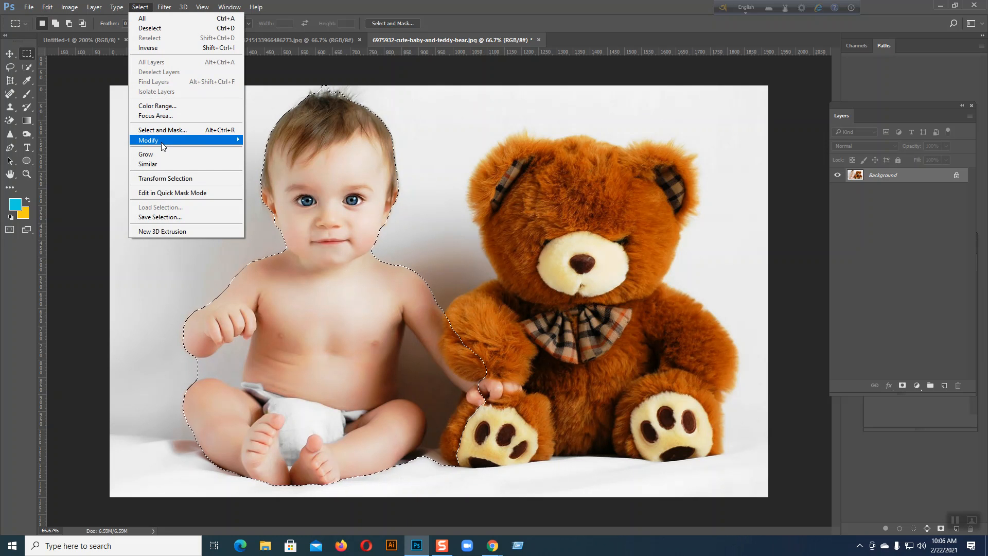
{"action": "mouse_move", "coordinate": [163, 146]}
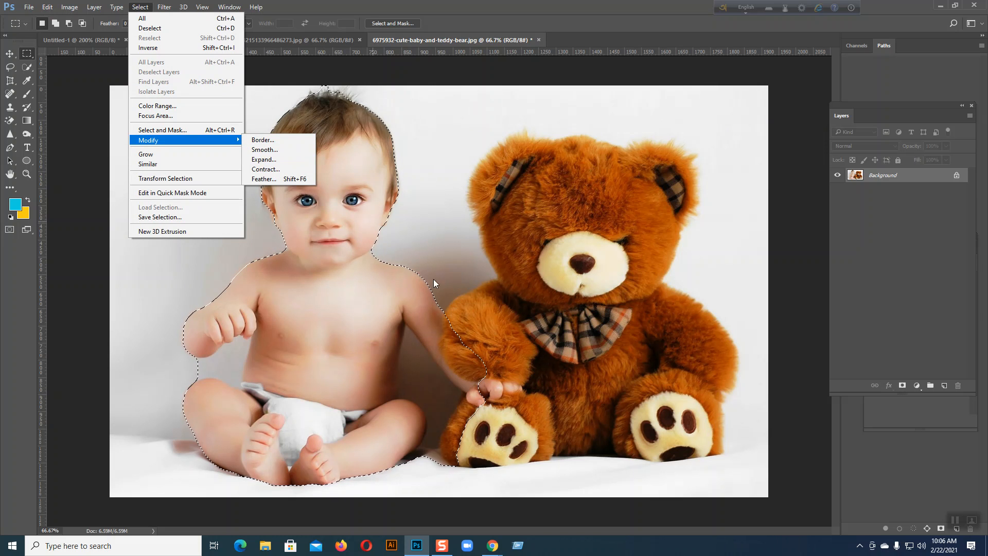
{"action": "left_click", "coordinate": [538, 183]}
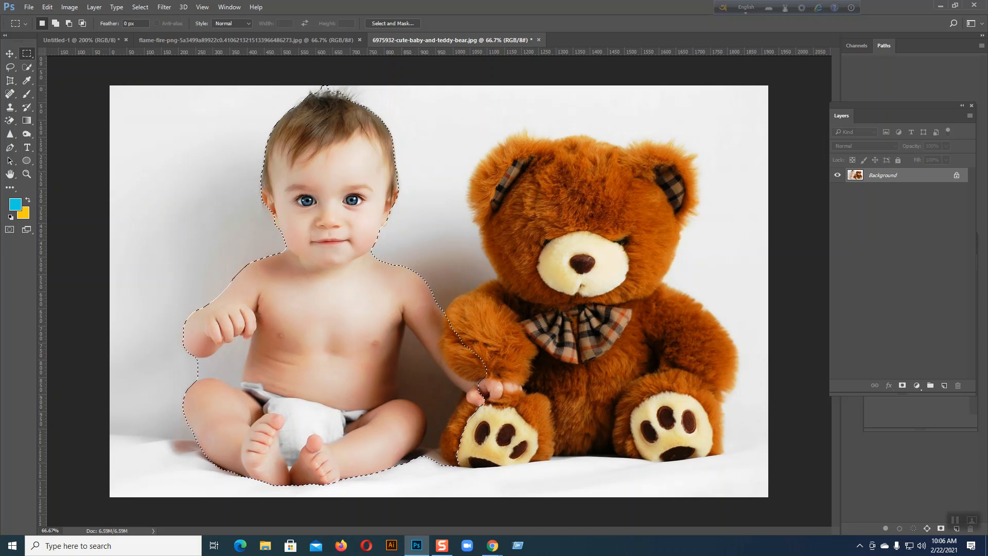
Add the whole teddy bear to the baby's selection with the Quick Selection tool.
{"action": "left_click", "coordinate": [27, 67]}
{"action": "mouse_move", "coordinate": [512, 159]}
{"action": "left_mouse_down"}
{"action": "mouse_move", "coordinate": [559, 243]}
{"action": "mouse_move", "coordinate": [600, 391]}
{"action": "mouse_move", "coordinate": [679, 408]}
{"action": "mouse_move", "coordinate": [690, 369]}
{"action": "mouse_move", "coordinate": [676, 342]}
{"action": "mouse_move", "coordinate": [598, 281]}
{"action": "mouse_move", "coordinate": [593, 206]}
{"action": "mouse_move", "coordinate": [672, 175]}
{"action": "mouse_move", "coordinate": [579, 225]}
{"action": "left_mouse_up"}
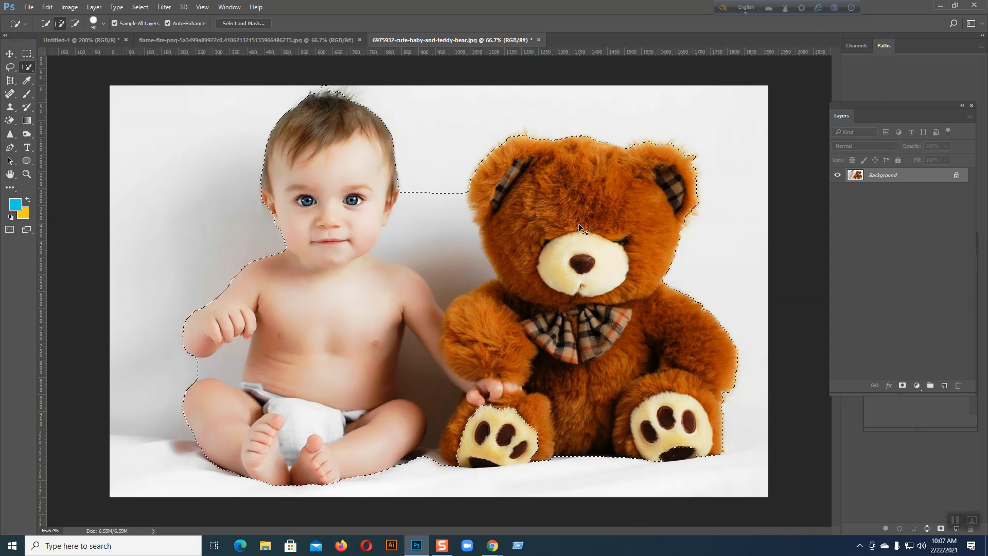
Smooth the combined selection with a sample radius of 8 pixels, checking the outline around the bear's plaid-lined ear.
{"action": "key", "text": "ctrl+plus"}
{"action": "key", "text": "ctrl+plus"}
{"action": "key", "text": "ctrl+plus"}
{"action": "key", "text": "space"}
{"action": "left_click_drag", "start_coordinate": [579, 224], "coordinate": [180, 431]}
{"action": "mouse_move", "coordinate": [721, 207]}
{"action": "left_mouse_down"}
{"action": "mouse_move", "coordinate": [428, 344]}
{"action": "mouse_move", "coordinate": [281, 447]}
{"action": "left_mouse_up"}
{"action": "left_click_drag", "start_coordinate": [536, 290], "coordinate": [503, 392]}
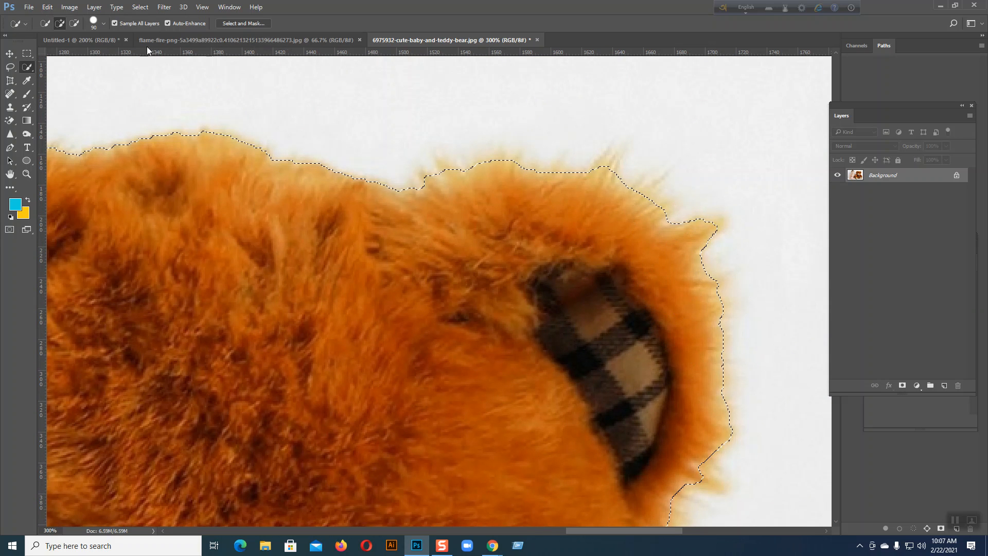
{"action": "left_click", "coordinate": [141, 6]}
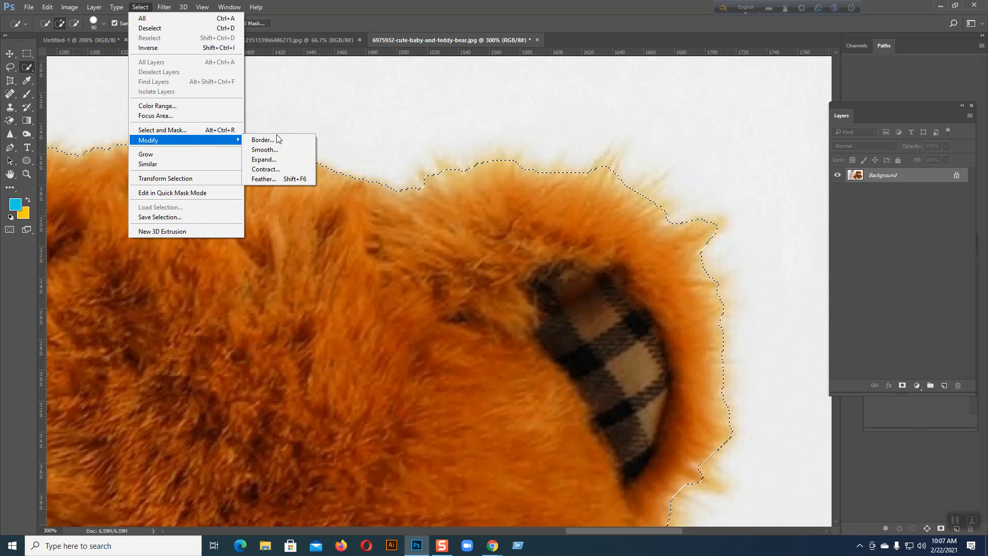
{"action": "left_click", "coordinate": [280, 150]}
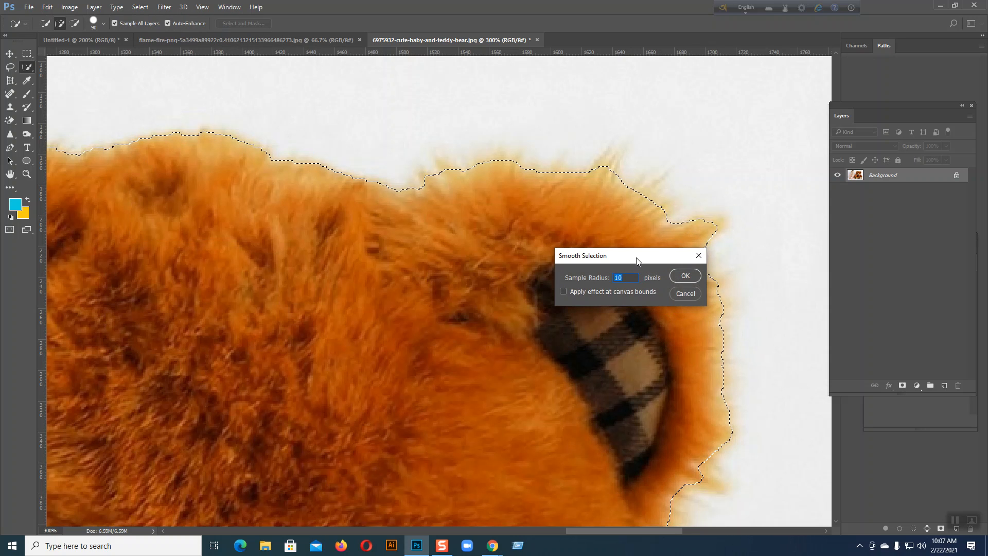
{"action": "left_click_drag", "start_coordinate": [637, 260], "coordinate": [542, 289]}
{"action": "type", "text": "8"}
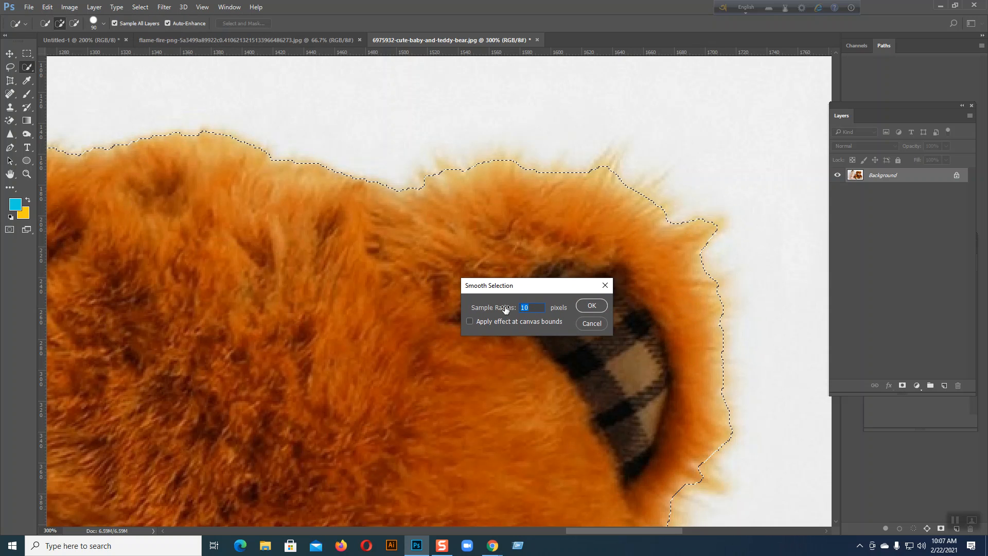
{"action": "left_click", "coordinate": [597, 307]}
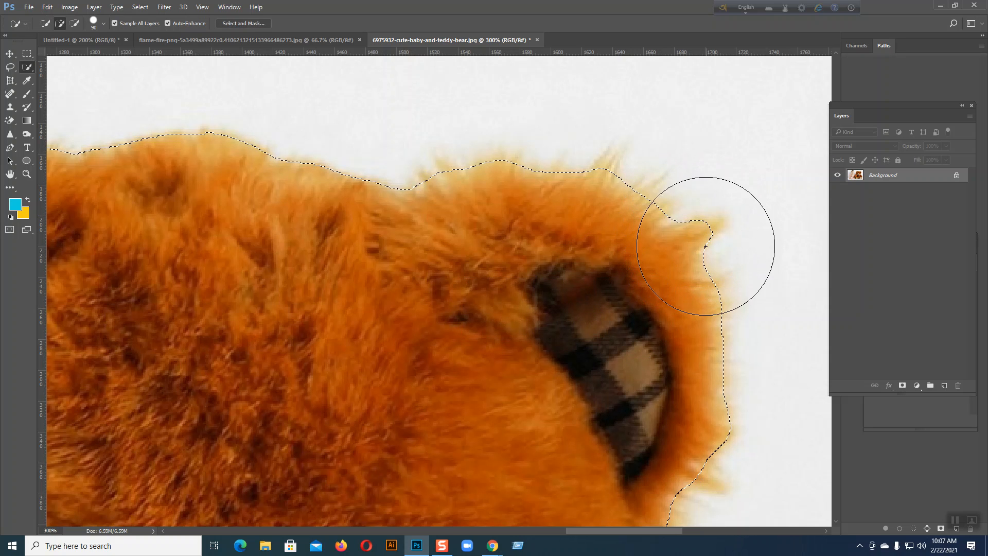
Smooth the baby and bear selection a second time with the same 8-pixel sample radius.
{"action": "left_click", "coordinate": [140, 7]}
{"action": "mouse_move", "coordinate": [175, 141]}
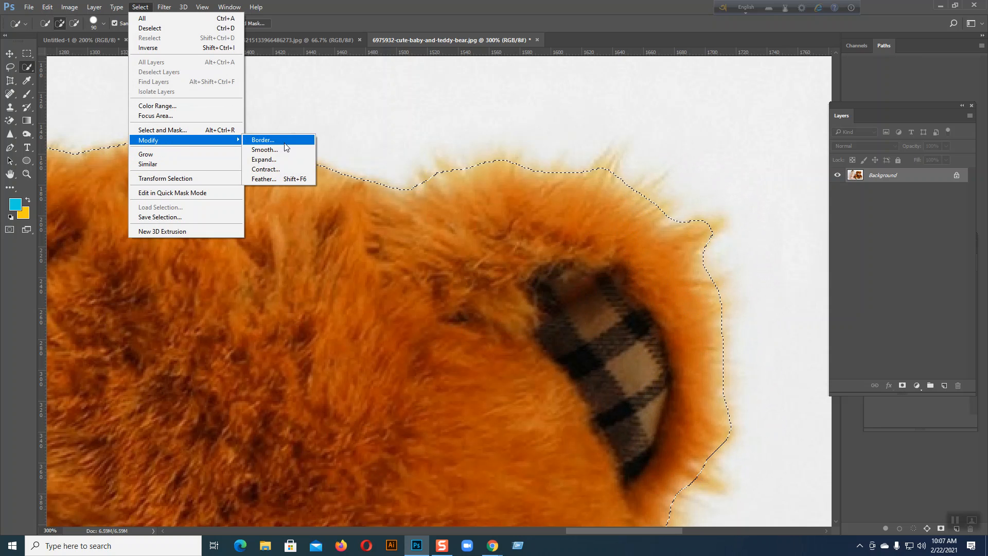
{"action": "left_click", "coordinate": [285, 150]}
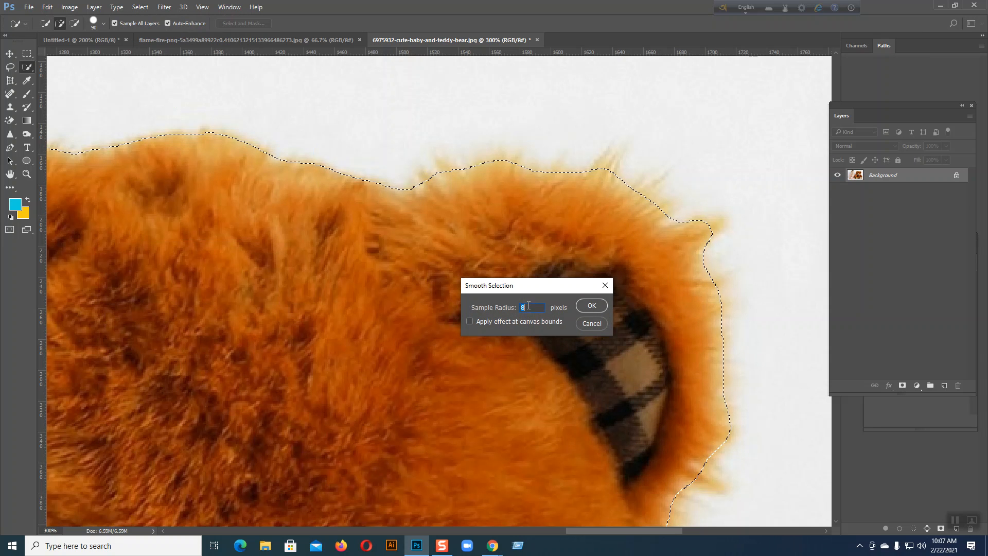
{"action": "left_click", "coordinate": [592, 305]}
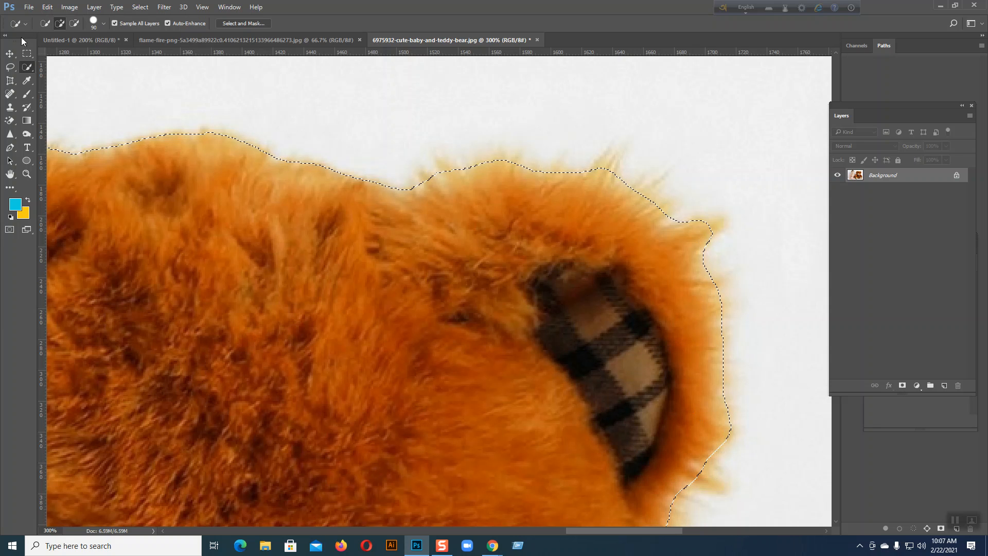
{"action": "left_click", "coordinate": [139, 7]}
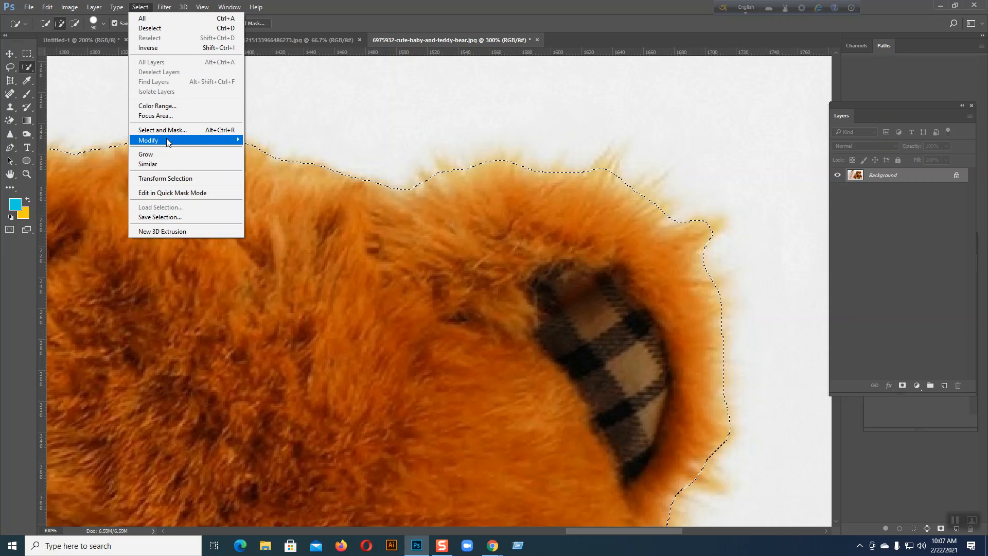
{"action": "mouse_move", "coordinate": [232, 140]}
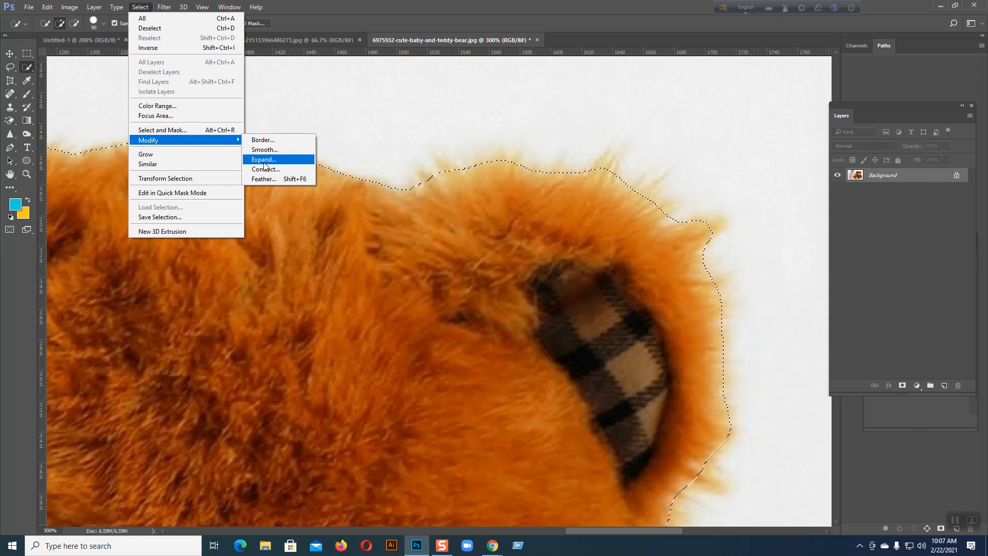
{"action": "left_click", "coordinate": [268, 160]}
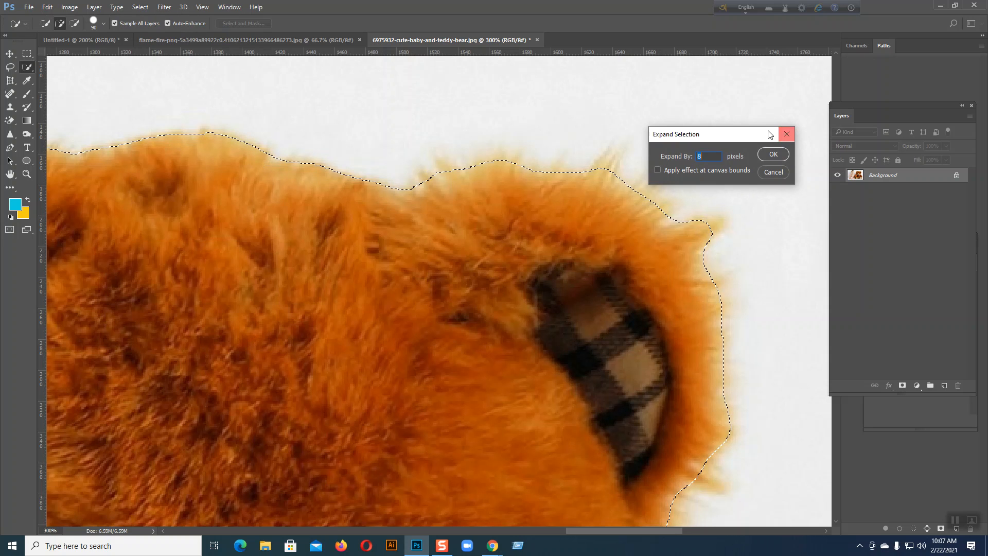
{"action": "left_click_drag", "start_coordinate": [735, 136], "coordinate": [825, 144]}
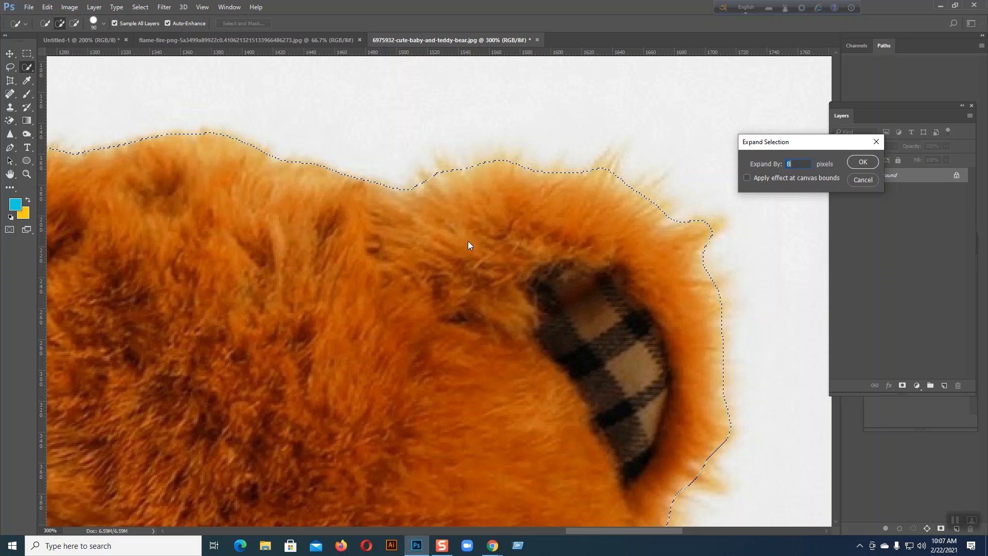
{"action": "left_click", "coordinate": [867, 180]}
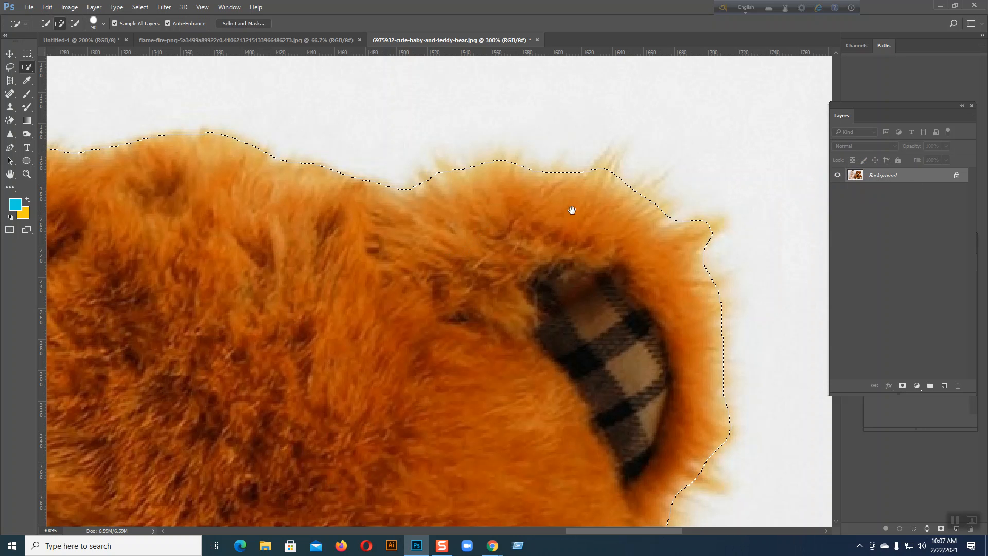
Expand the baby and bear selection outward, checking the outline around the baby's hair.
{"action": "left_click_drag", "start_coordinate": [537, 210], "coordinate": [830, 225]}
{"action": "left_click_drag", "start_coordinate": [247, 266], "coordinate": [742, 312]}
{"action": "left_click_drag", "start_coordinate": [432, 260], "coordinate": [414, 344]}
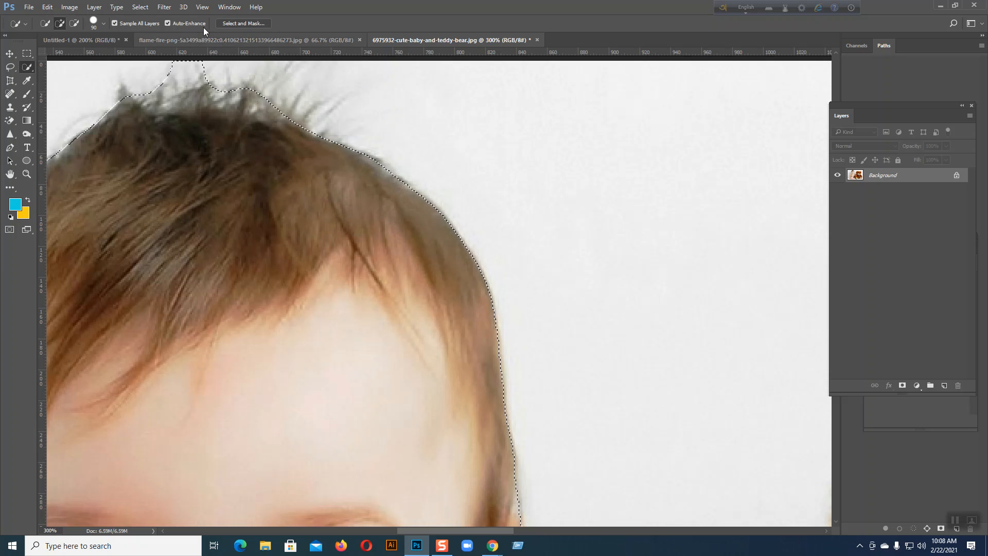
{"action": "left_click", "coordinate": [140, 7]}
{"action": "mouse_move", "coordinate": [178, 140]}
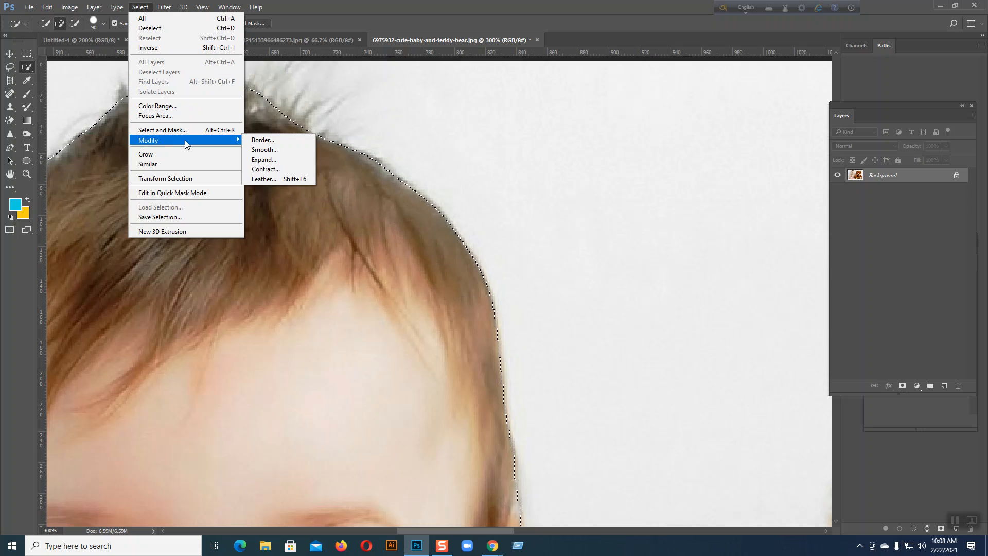
{"action": "left_click", "coordinate": [281, 157]}
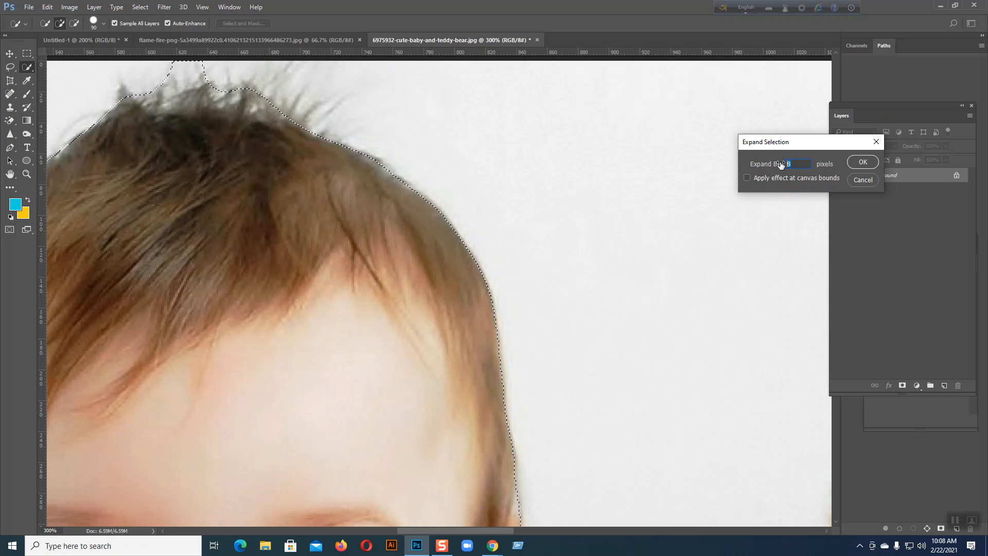
{"action": "left_click", "coordinate": [863, 162]}
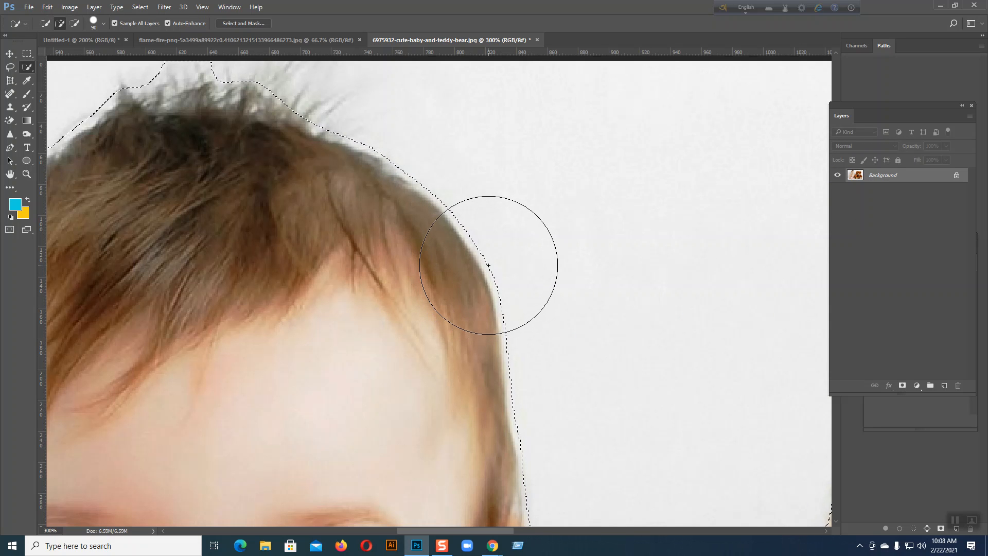
Try contracting the baby and bear selection by 10 pixels, checking the outline around the baby's hair.
{"action": "key", "text": "ctrl+minus"}
{"action": "key", "text": "ctrl+minus"}
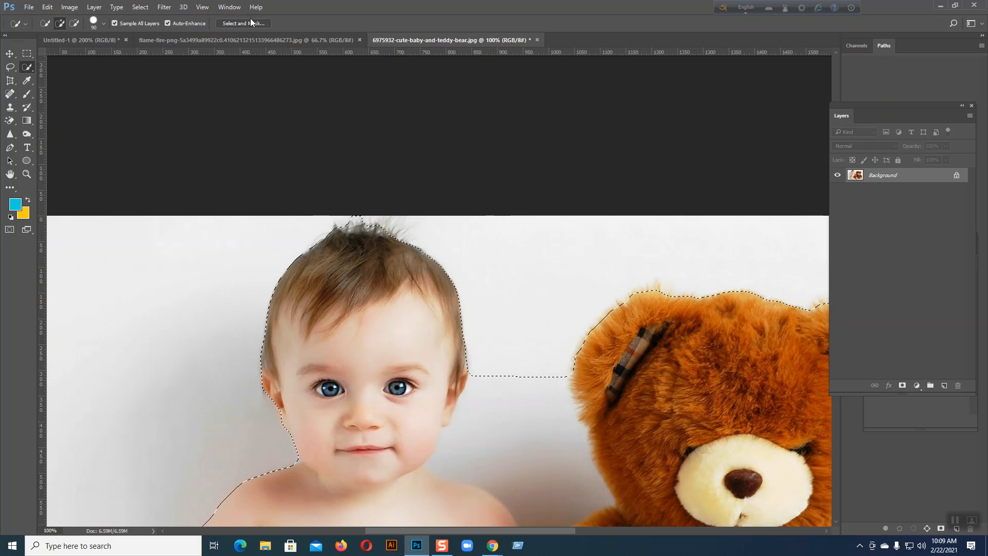
{"action": "left_click", "coordinate": [140, 6]}
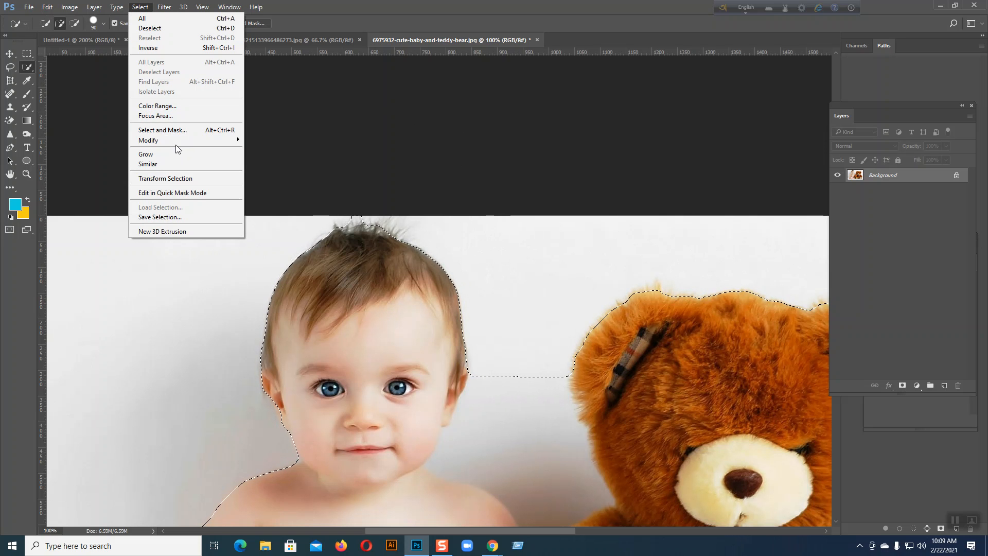
{"action": "mouse_move", "coordinate": [178, 141]}
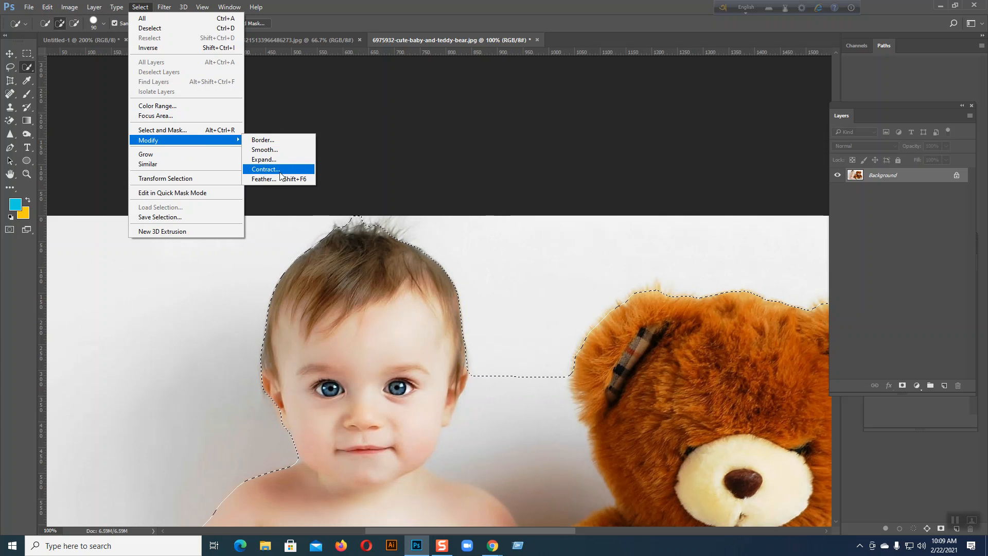
{"action": "left_click", "coordinate": [533, 246]}
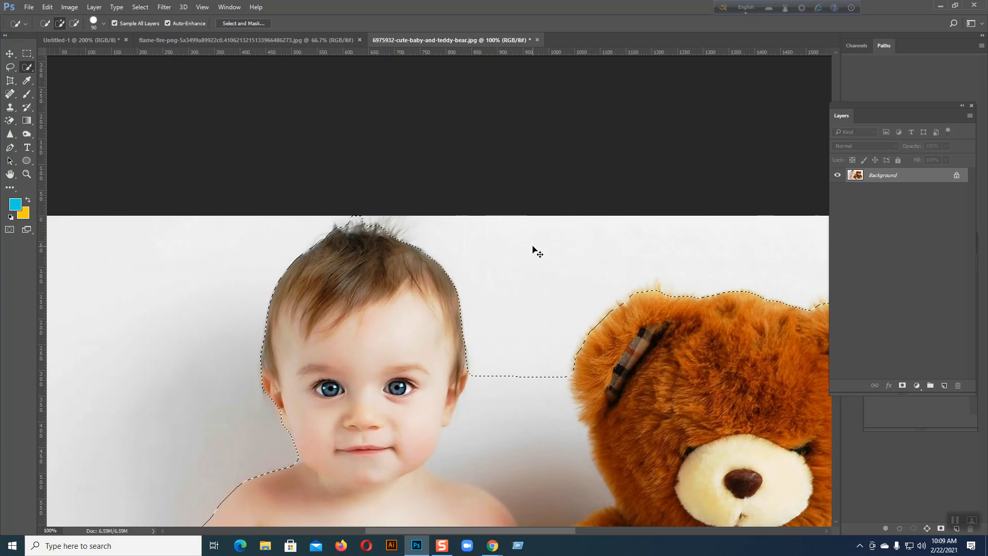
{"action": "key", "text": "ctrl+plus"}
{"action": "key", "text": "ctrl+plus"}
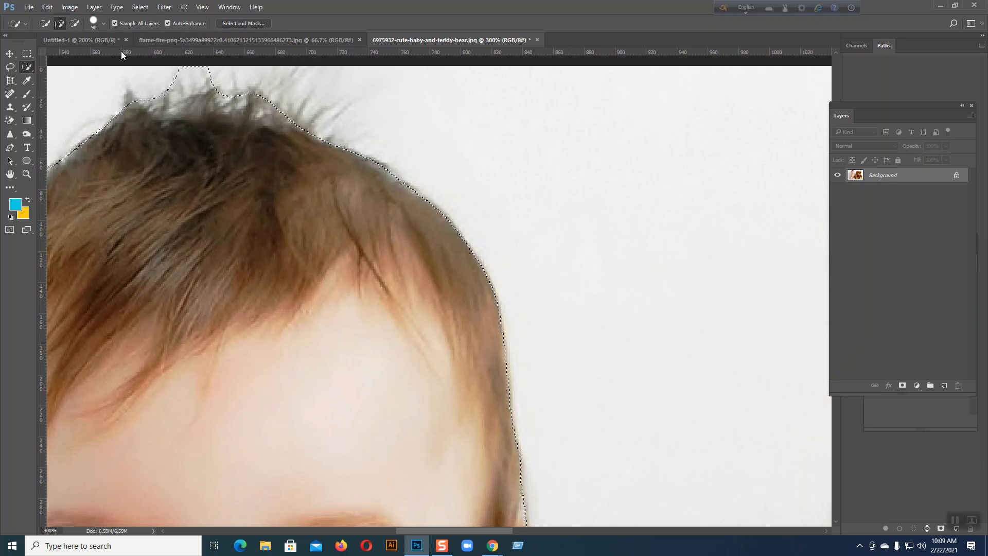
{"action": "left_click", "coordinate": [140, 6]}
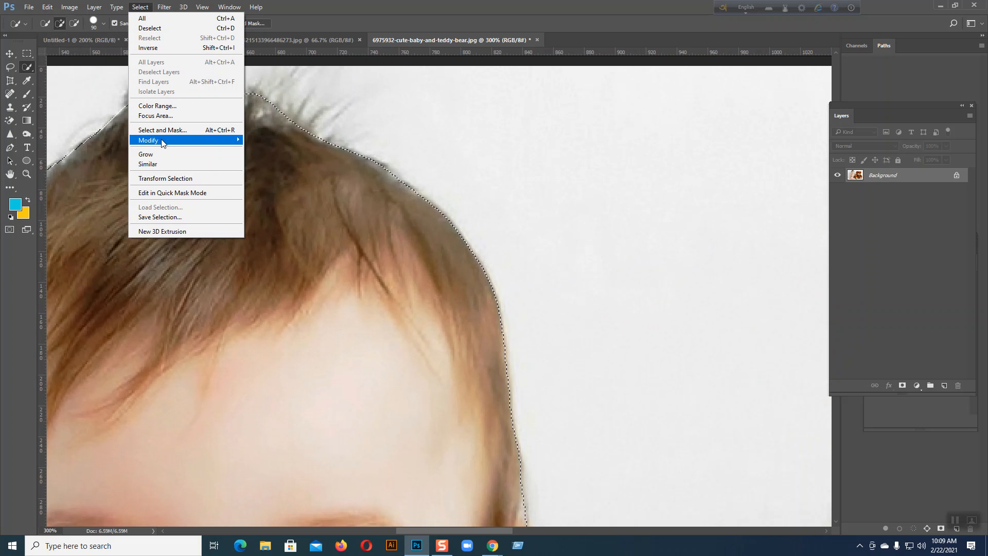
{"action": "mouse_move", "coordinate": [160, 140]}
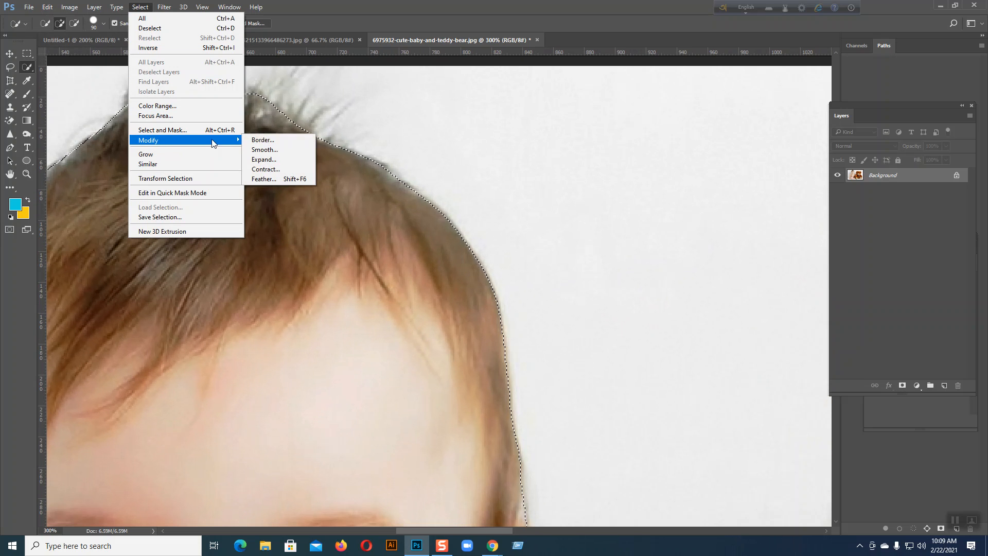
{"action": "left_click", "coordinate": [281, 168]}
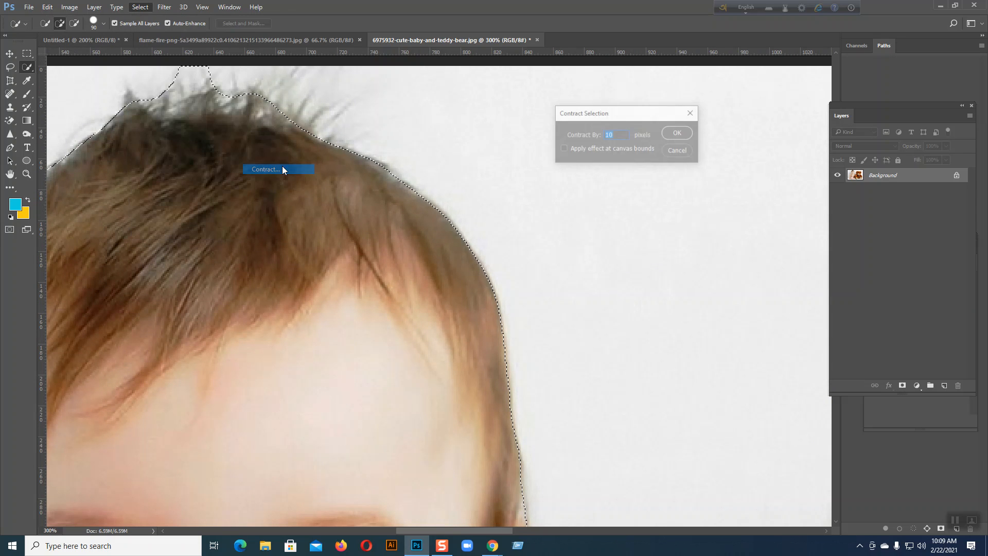
{"action": "left_click", "coordinate": [675, 136]}
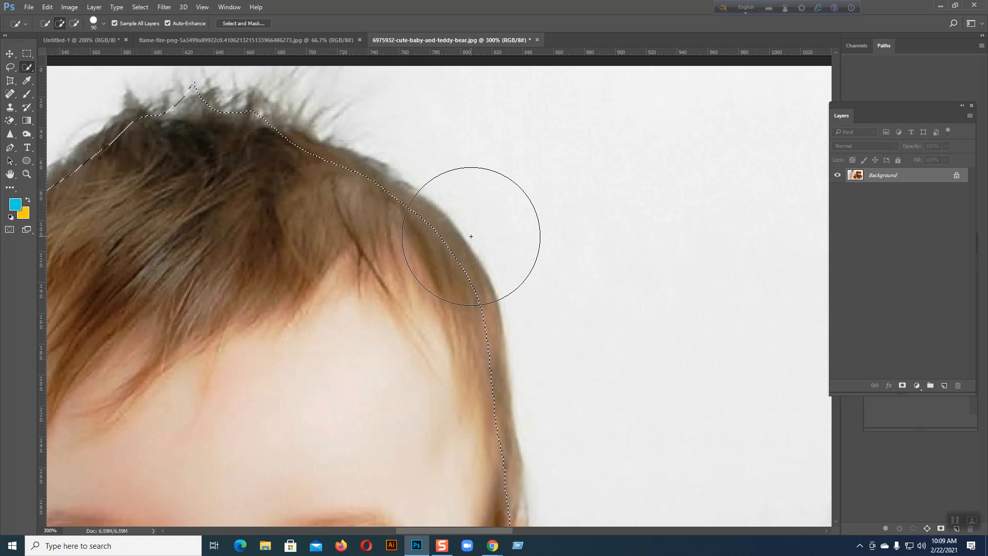
{"action": "left_click", "coordinate": [447, 255]}
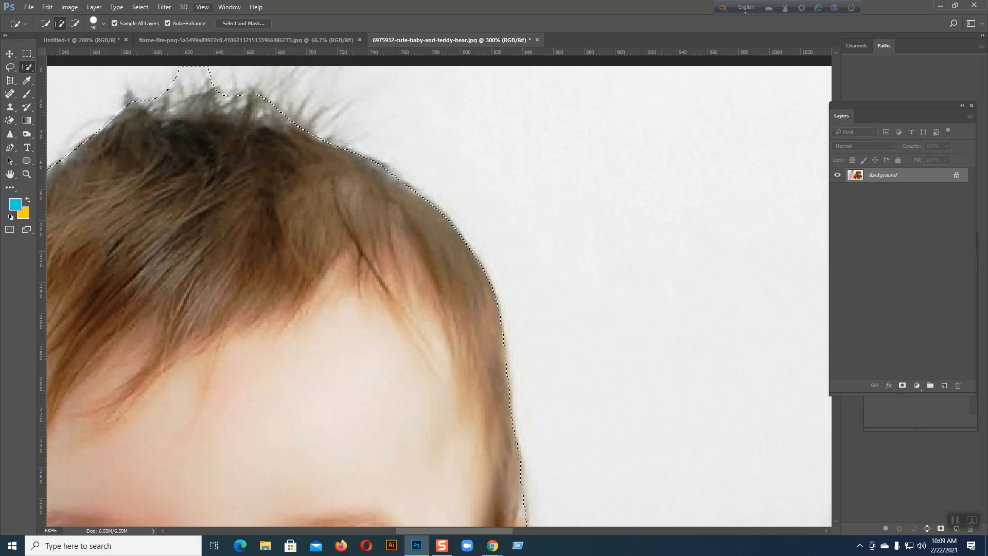
Switch to the Move tool and clear the selection around the baby and teddy bear.
{"action": "left_click", "coordinate": [141, 8]}
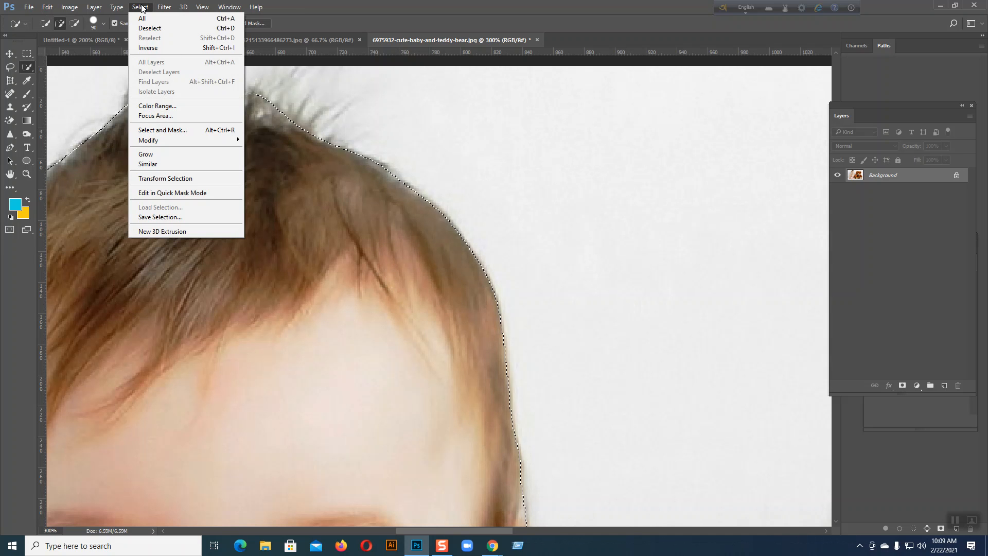
{"action": "mouse_move", "coordinate": [178, 139]}
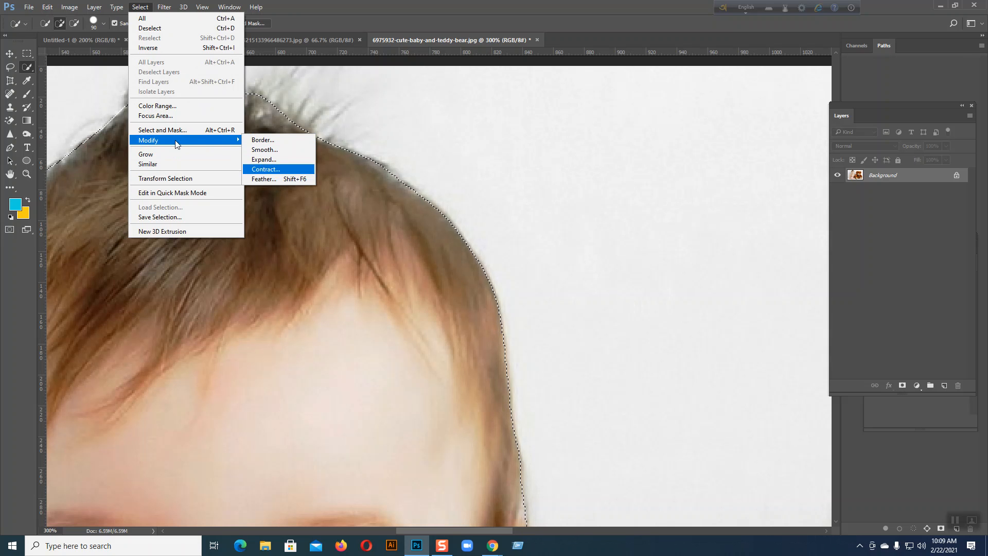
{"action": "left_click", "coordinate": [9, 53]}
{"action": "left_click", "coordinate": [9, 53]}
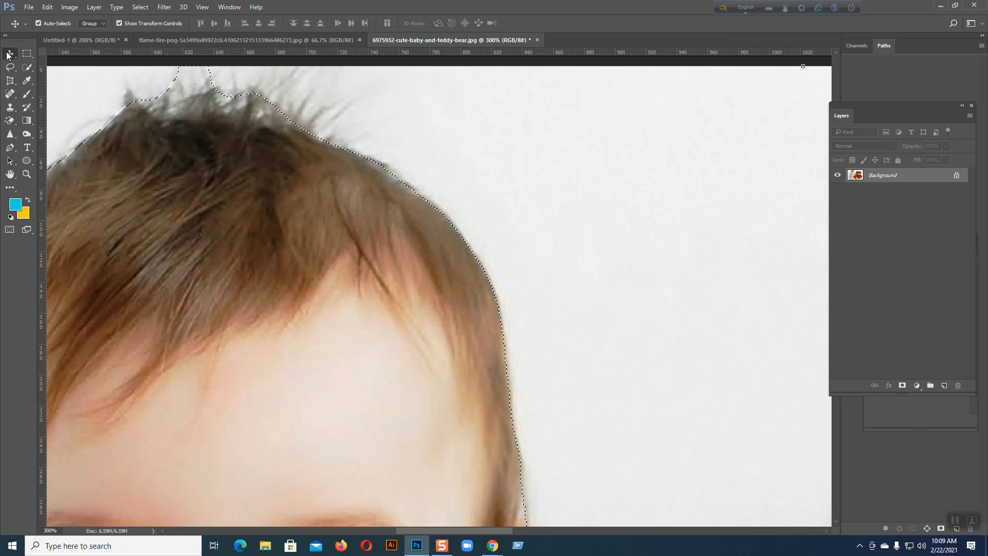
{"action": "key", "text": "ctrl+minus"}
{"action": "key", "text": "ctrl+minus"}
{"action": "key", "text": "ctrl+minus"}
{"action": "key", "text": "ctrl+minus"}
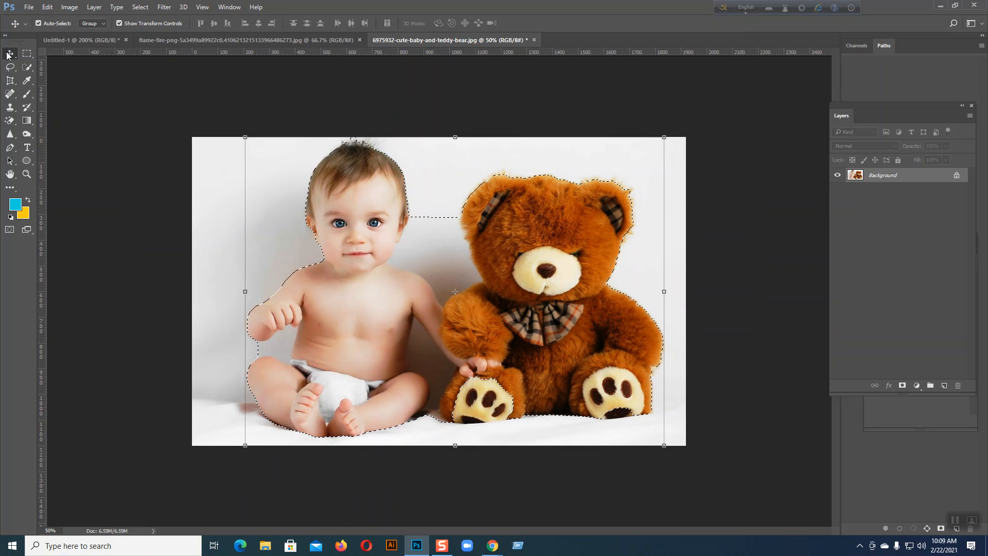
{"action": "key", "text": "ctrl+d"}
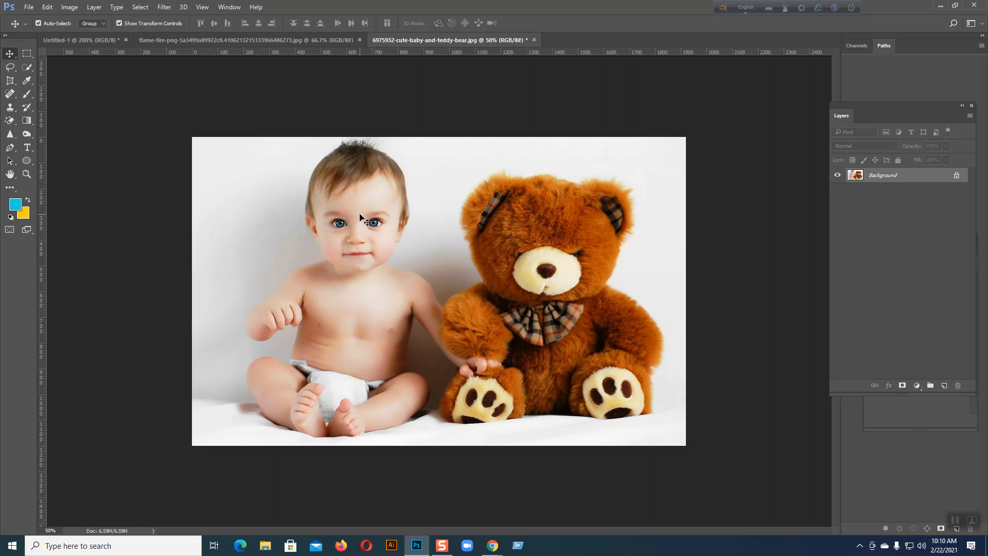
Copy the entire baby and teddy bear photo and paste it into the Untitled-1 document, clearing the existing selection there first.
{"action": "key", "text": "ctrl+a"}
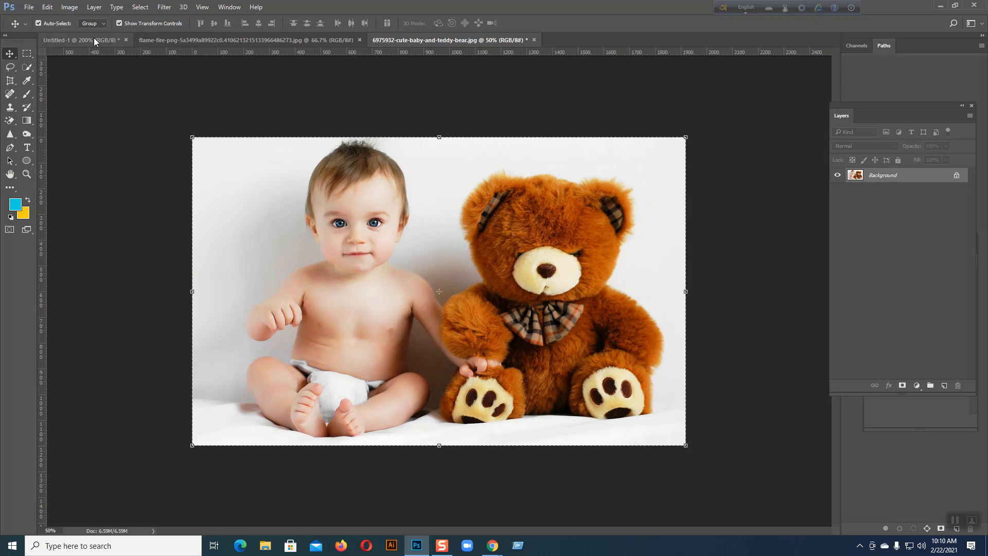
{"action": "left_click", "coordinate": [98, 41]}
{"action": "key", "text": "m"}
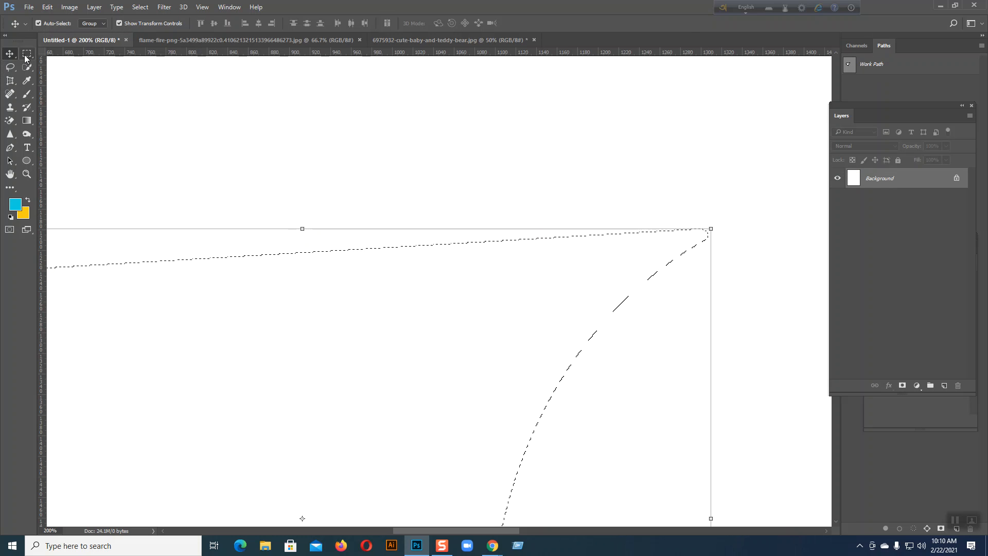
{"action": "key", "text": "ctrl+d"}
{"action": "key", "text": "ctrl+v"}
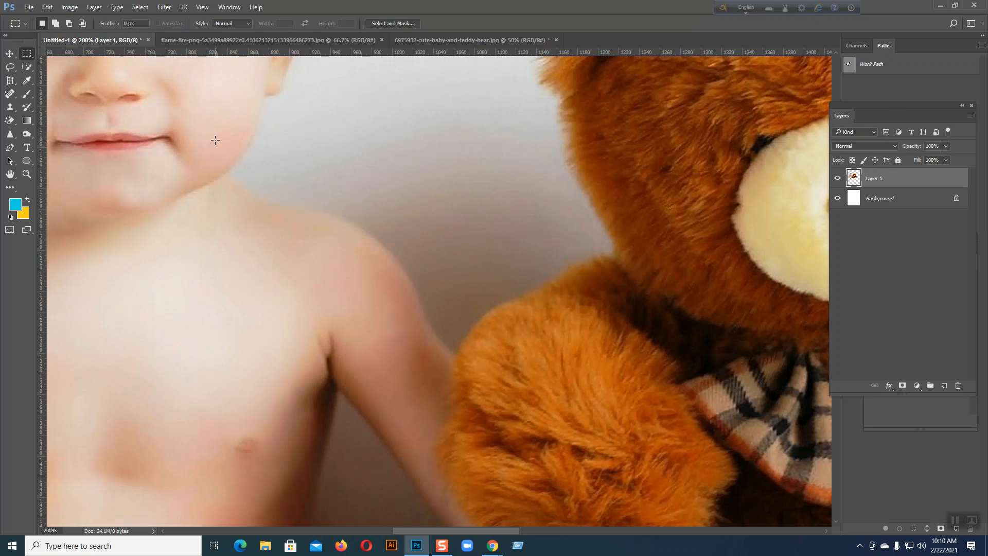
{"action": "key", "text": "ctrl+minus"}
{"action": "key", "text": "ctrl+minus"}
{"action": "key", "text": "ctrl+minus"}
{"action": "key", "text": "ctrl+minus"}
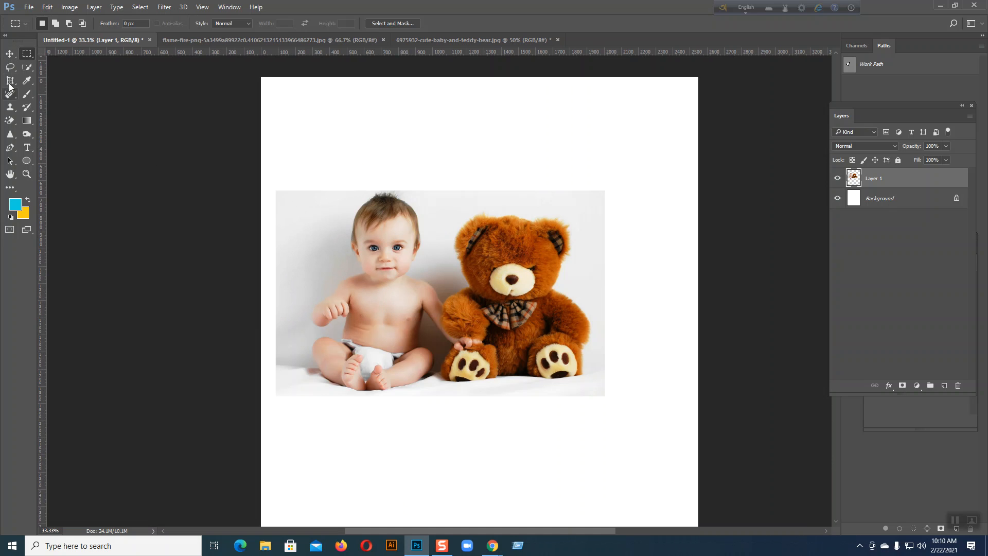
Move the pasted photo to the upper part of the white canvas, centered horizontally.
{"action": "left_click", "coordinate": [10, 53]}
{"action": "left_click_drag", "start_coordinate": [462, 271], "coordinate": [506, 283]}
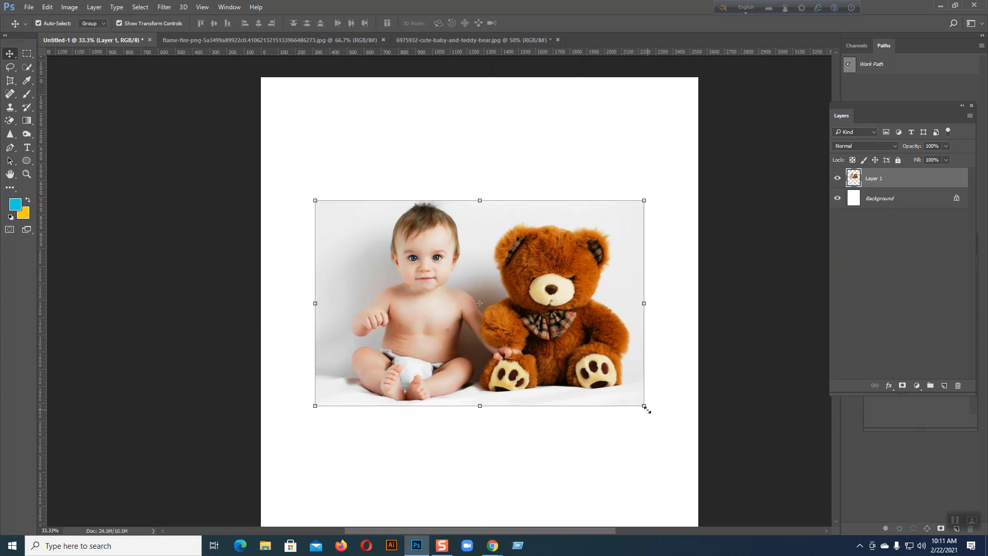
{"action": "left_click", "coordinate": [638, 436]}
{"action": "left_click_drag", "start_coordinate": [610, 399], "coordinate": [586, 268]}
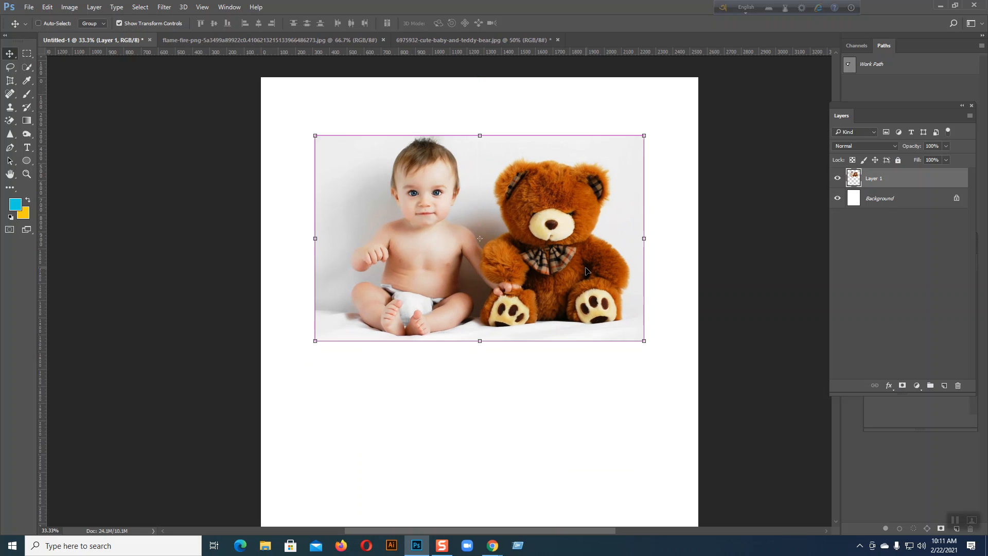
Duplicate the photo layer and place the copy directly below the original, leaving a gap between them.
{"action": "key", "text": "ctrl+j"}
{"action": "scroll", "coordinate": [576, 274], "scroll_direction": "down", "scroll_amount": 2}
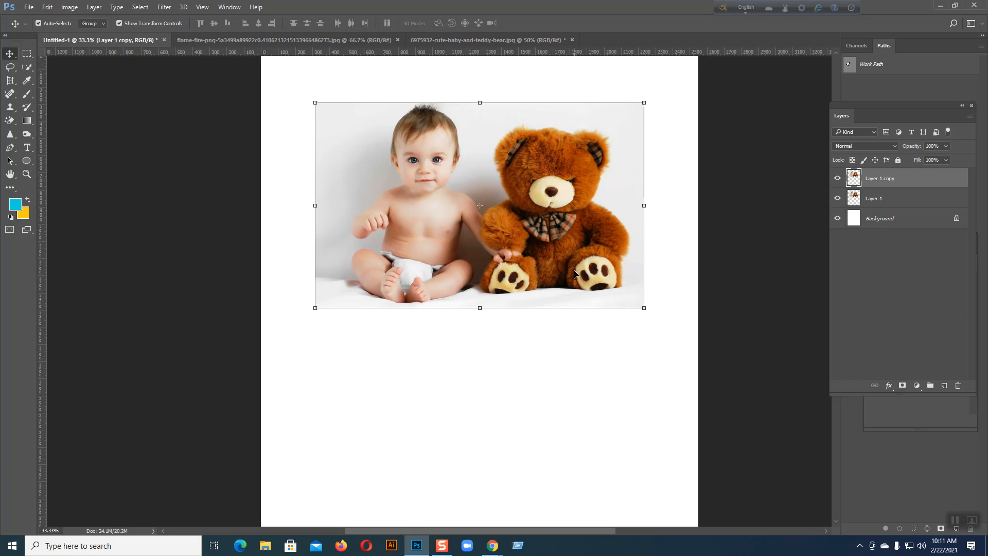
{"action": "scroll", "coordinate": [575, 273], "scroll_direction": "down", "scroll_amount": 2}
{"action": "left_click_drag", "start_coordinate": [576, 216], "coordinate": [583, 518]}
{"action": "left_click", "coordinate": [677, 331]}
{"action": "scroll", "coordinate": [669, 326], "scroll_direction": "up", "scroll_amount": 2}
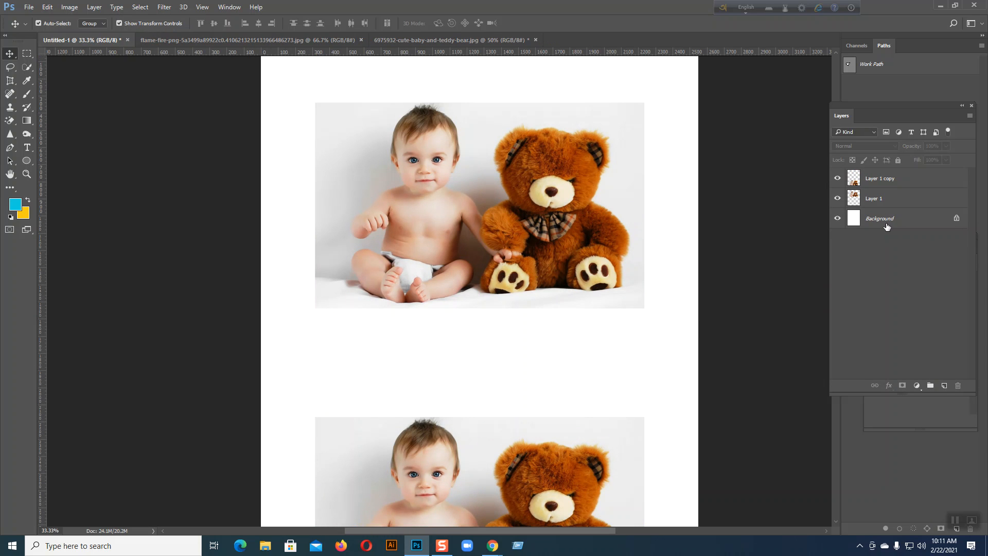
Add a new layer directly above the Background layer and fill it with the yellow background color.
{"action": "left_click", "coordinate": [886, 225]}
{"action": "left_click", "coordinate": [956, 219]}
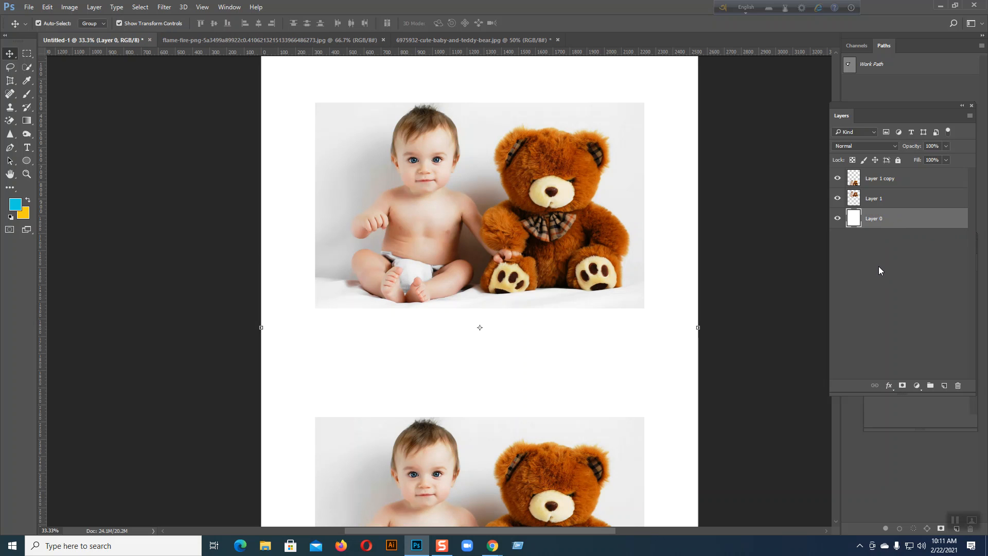
{"action": "key", "text": "ctrl+z"}
{"action": "left_click", "coordinate": [944, 386], "text": "ctrl"}
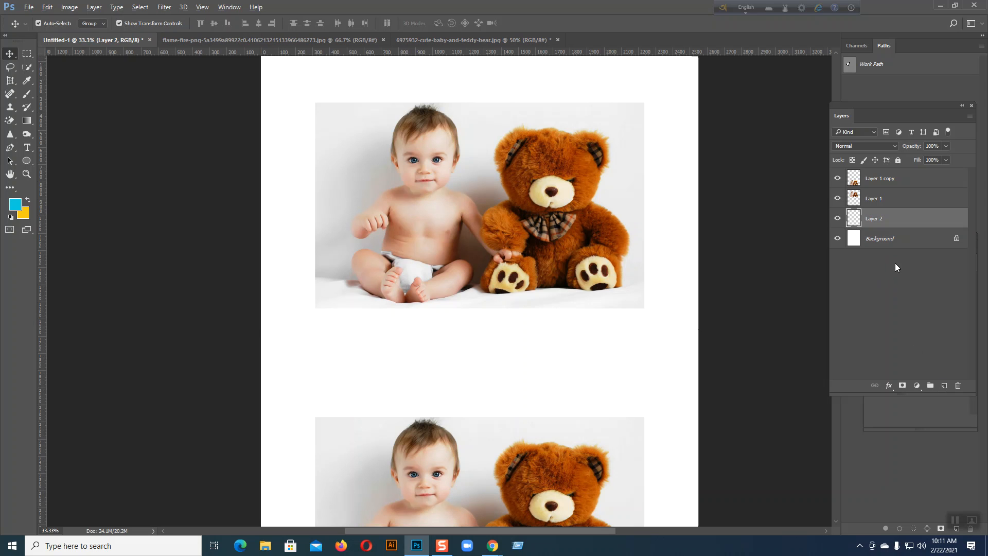
{"action": "key", "text": "alt+BackSpace"}
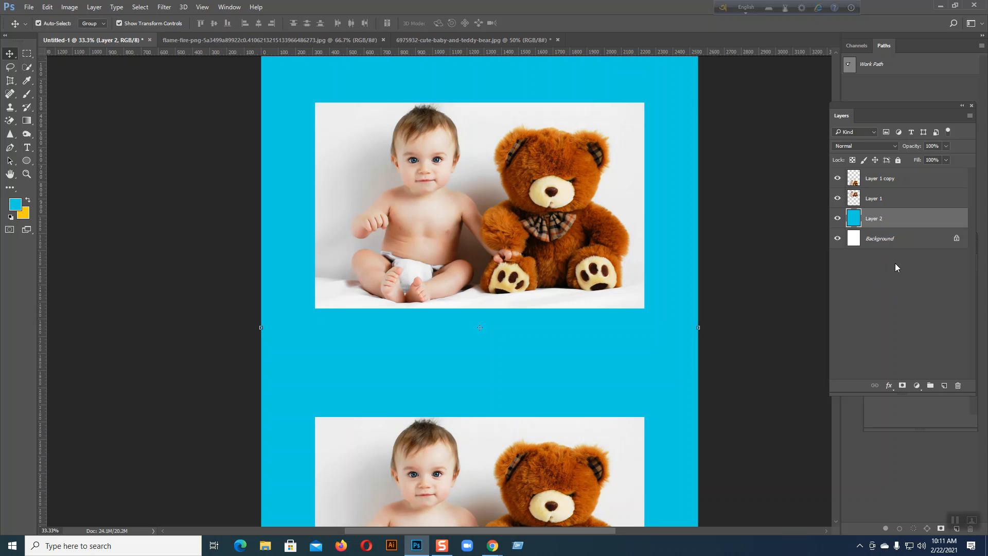
{"action": "key", "text": "ctrl+BackSpace"}
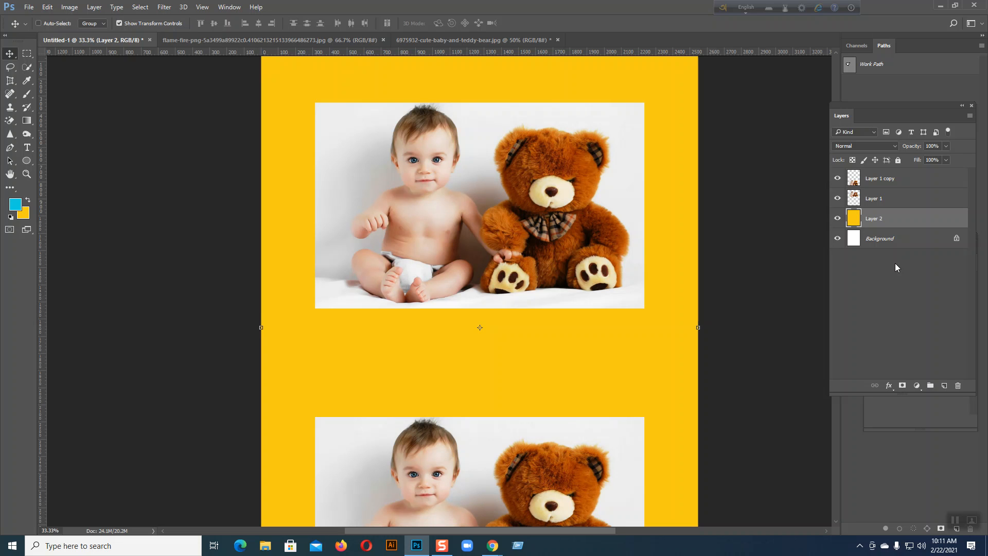
Make Layer 1 active and draw a wide, shallow rectangular marquee across the bottom edge of the upper photo.
{"action": "key", "text": "ctrl+plus"}
{"action": "left_click_drag", "start_coordinate": [618, 281], "coordinate": [542, 358]}
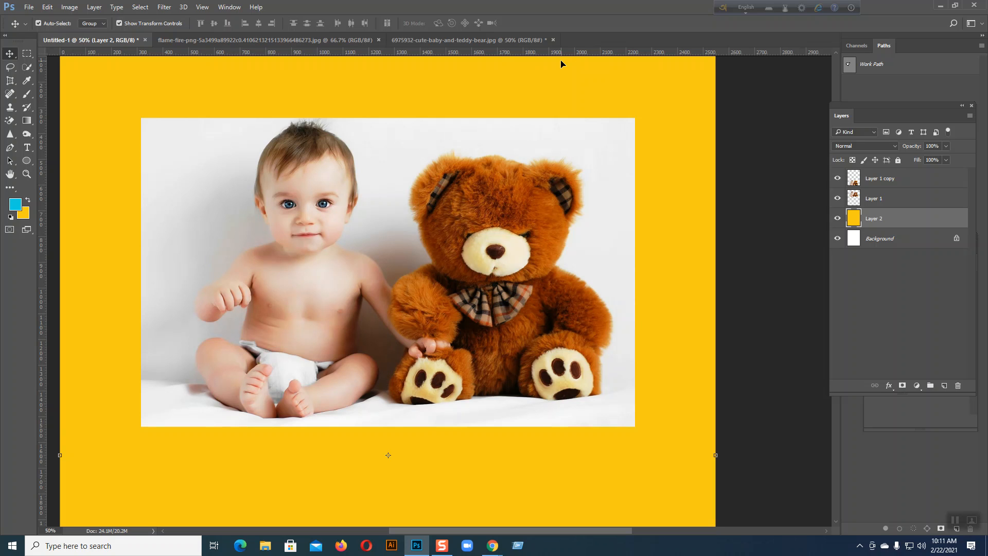
{"action": "left_click", "coordinate": [519, 166]}
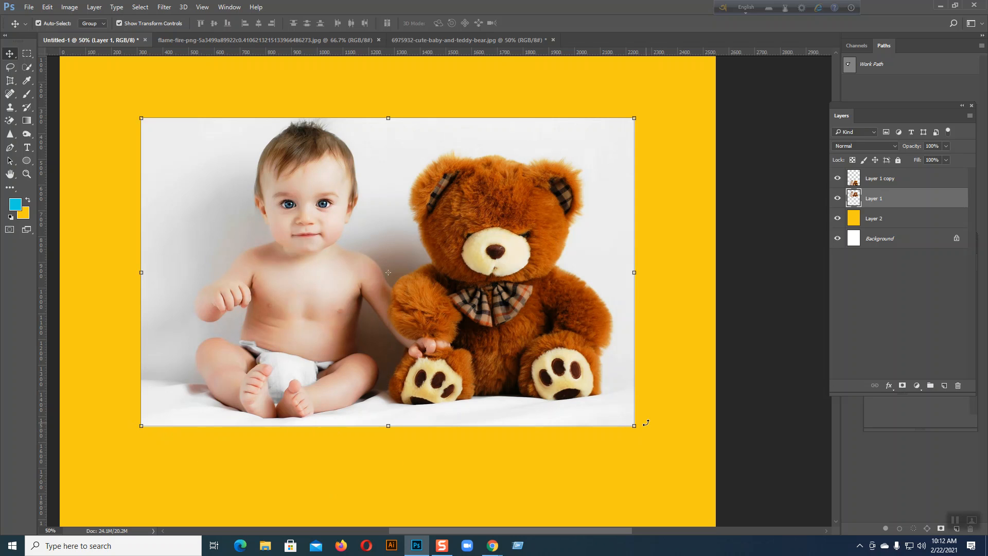
{"action": "left_click_drag", "start_coordinate": [646, 423], "coordinate": [679, 381]}
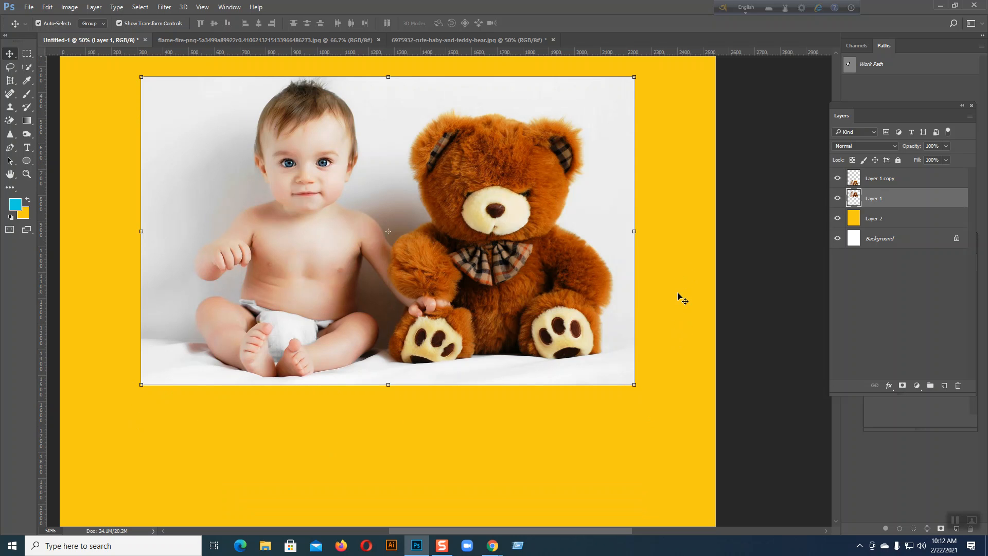
{"action": "left_click", "coordinate": [27, 53]}
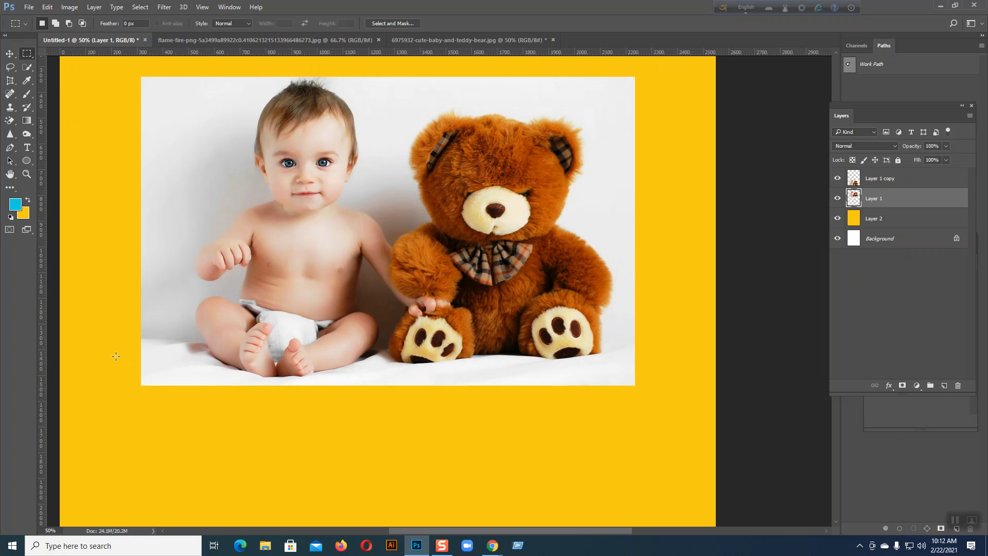
{"action": "left_click_drag", "start_coordinate": [125, 367], "coordinate": [650, 408]}
Feather the rectangular selection over the photo's bottom edge with a radius of 20 pixels.
{"action": "left_click", "coordinate": [140, 7]}
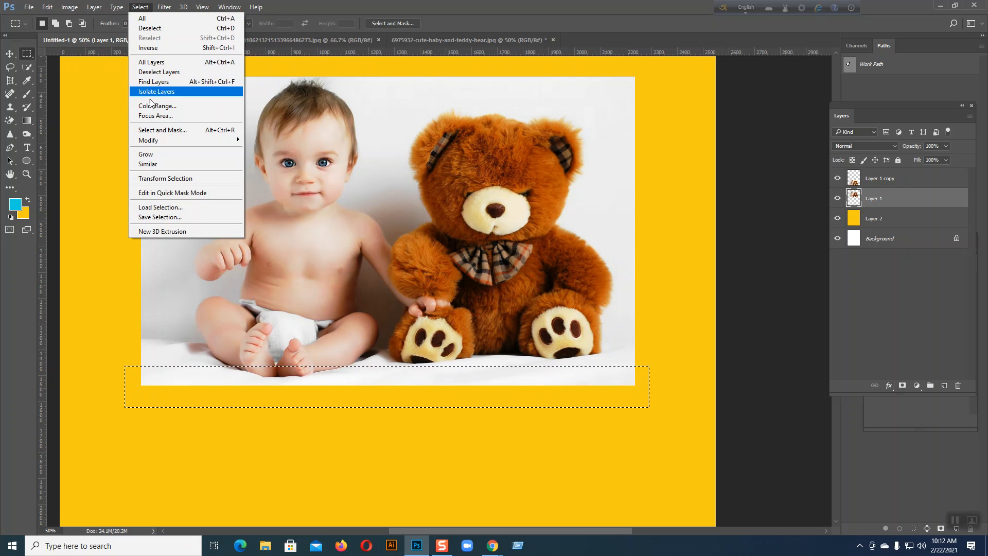
{"action": "mouse_move", "coordinate": [162, 140]}
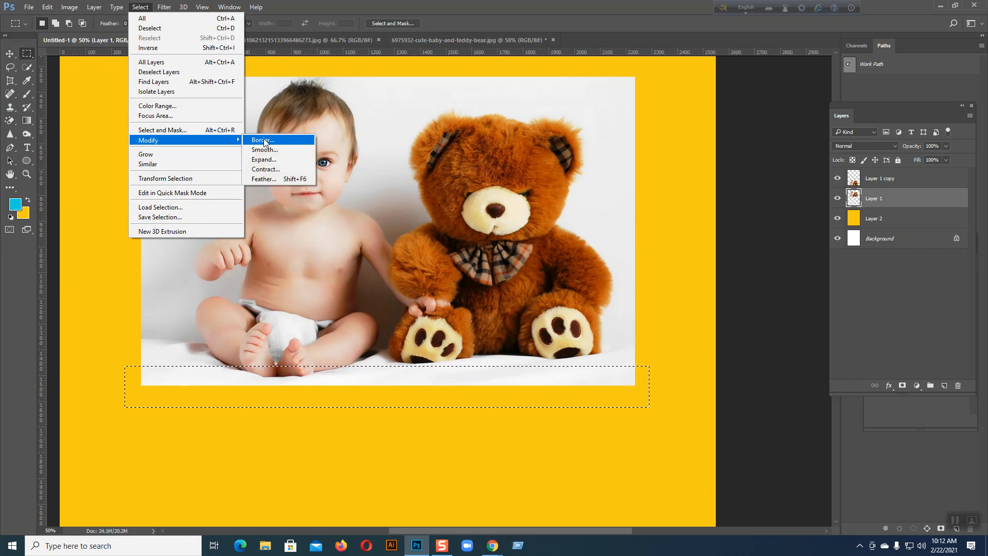
{"action": "left_click", "coordinate": [287, 179]}
{"action": "left_click_drag", "start_coordinate": [566, 122], "coordinate": [703, 102]}
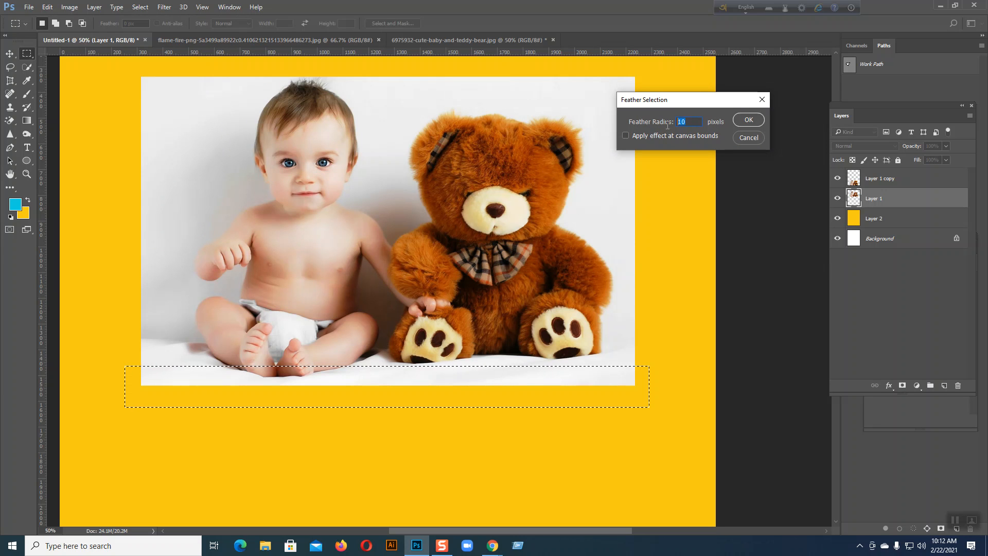
{"action": "type", "text": "20"}
{"action": "left_click", "coordinate": [749, 121]}
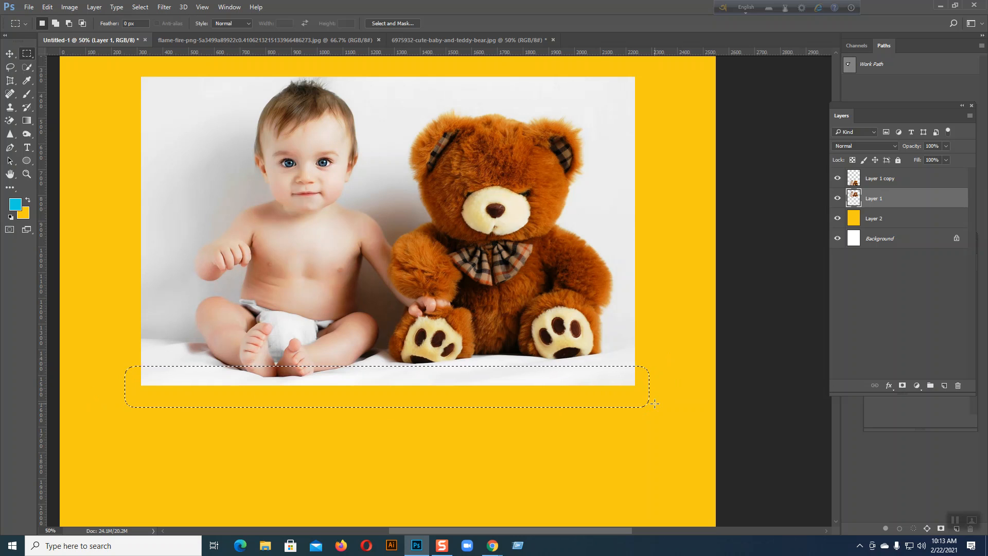
Delete the strip of the upper photo's bottom edge inside the 20-pixel feathered selection.
{"action": "key", "text": "Delete"}
{"action": "key", "text": "Delete"}
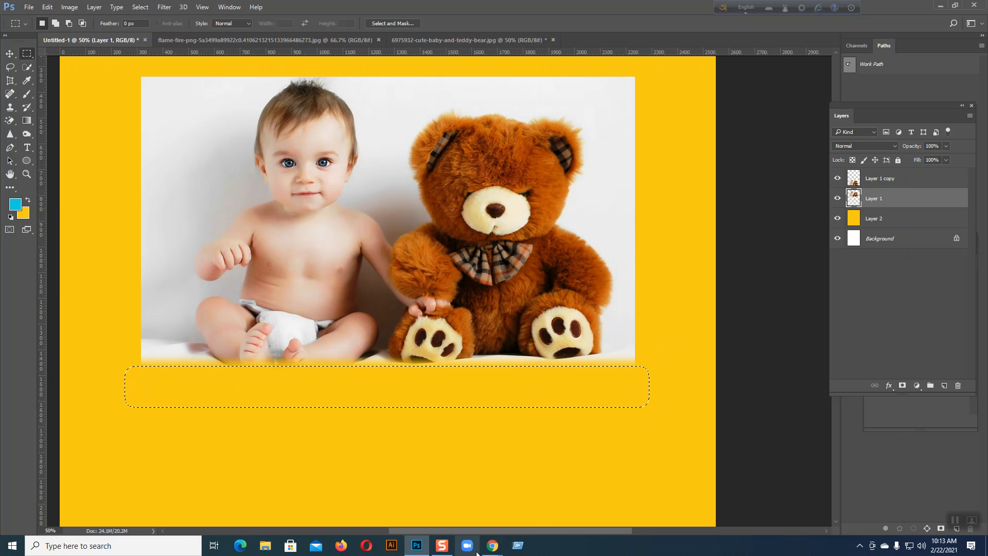
{"action": "key", "text": "ctrl+d"}
Switch to the Google Meet call in Chrome and return to the Photoshop document.
{"action": "mouse_move", "coordinate": [480, 544]}
{"action": "left_click", "coordinate": [463, 525]}
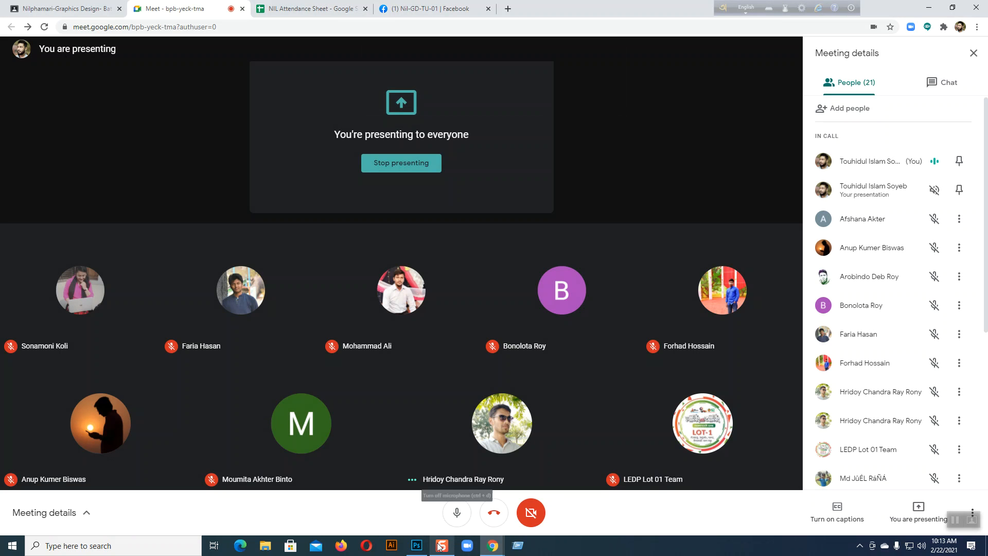
{"action": "left_click", "coordinate": [417, 546]}
{"action": "key", "text": "ctrl+shift+d"}
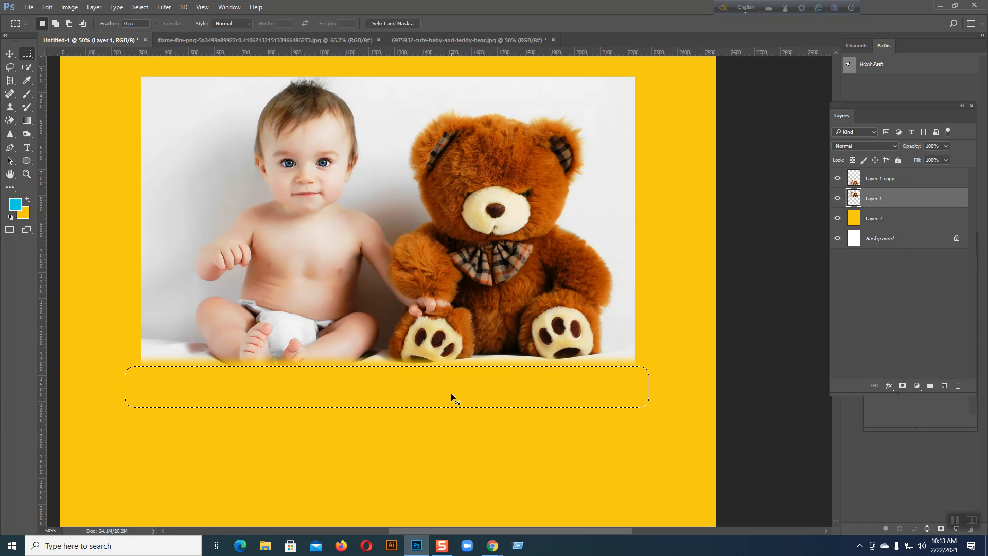
Undo the deletion of the photo's bottom strip and the 20-pixel feathering of the rectangular selection.
{"action": "key", "text": "ctrl+alt+z"}
{"action": "key", "text": "ctrl+alt+z"}
{"action": "key", "text": "ctrl+alt+z"}
{"action": "key", "text": "ctrl+alt+z"}
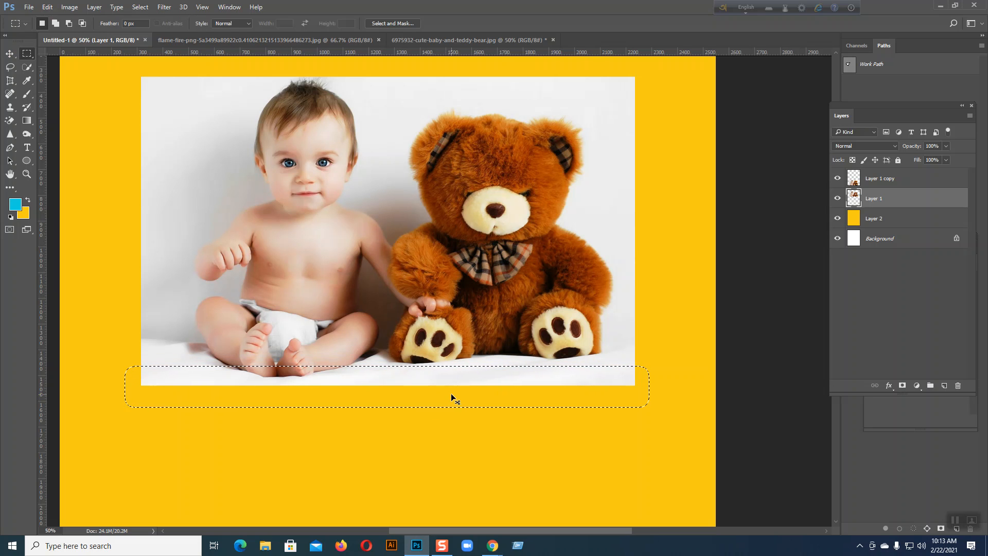
{"action": "key", "text": "ctrl+alt+z"}
Feather the rectangular selection over the photo's bottom edge with a radius of 5 pixels.
{"action": "key", "text": "ctrl+plus"}
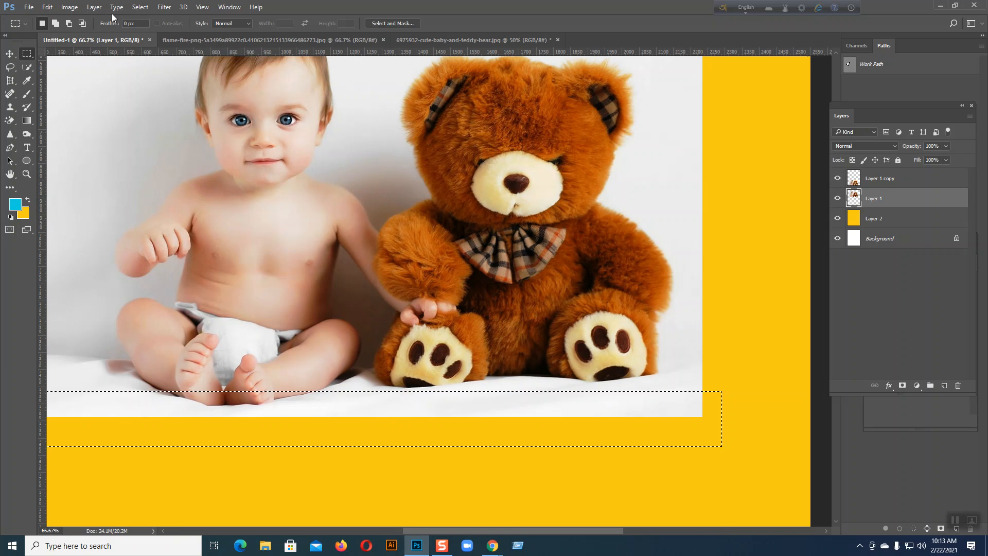
{"action": "left_click", "coordinate": [141, 6]}
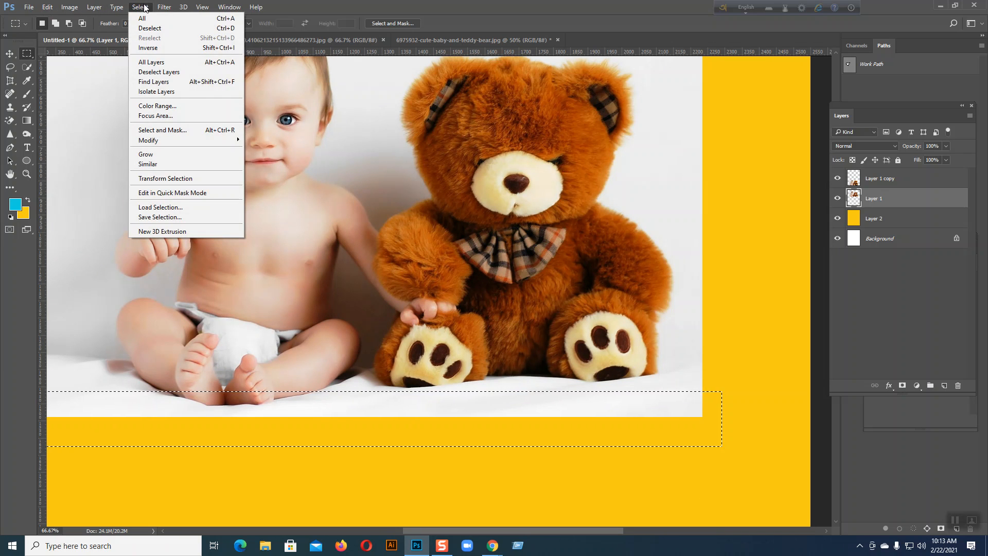
{"action": "mouse_move", "coordinate": [198, 140]}
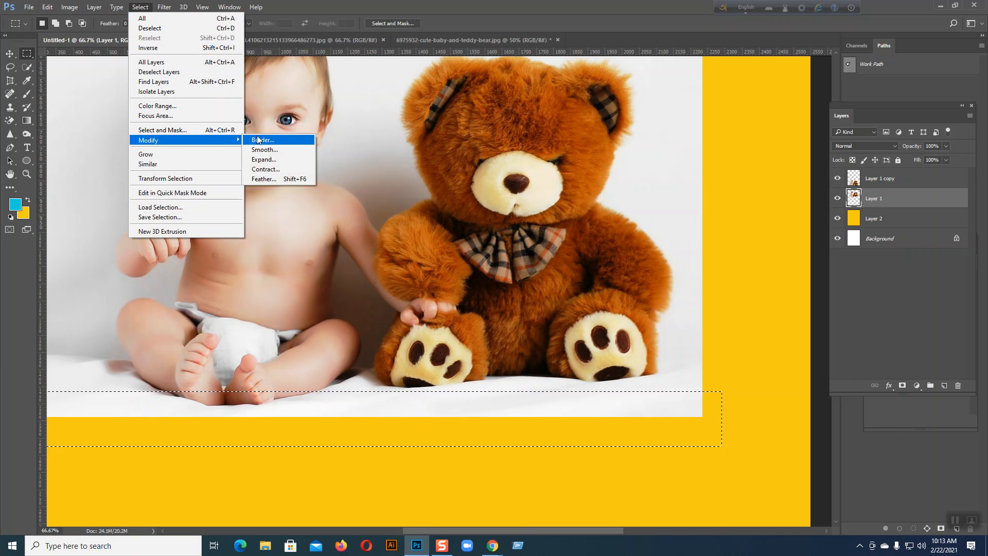
{"action": "left_click", "coordinate": [276, 179]}
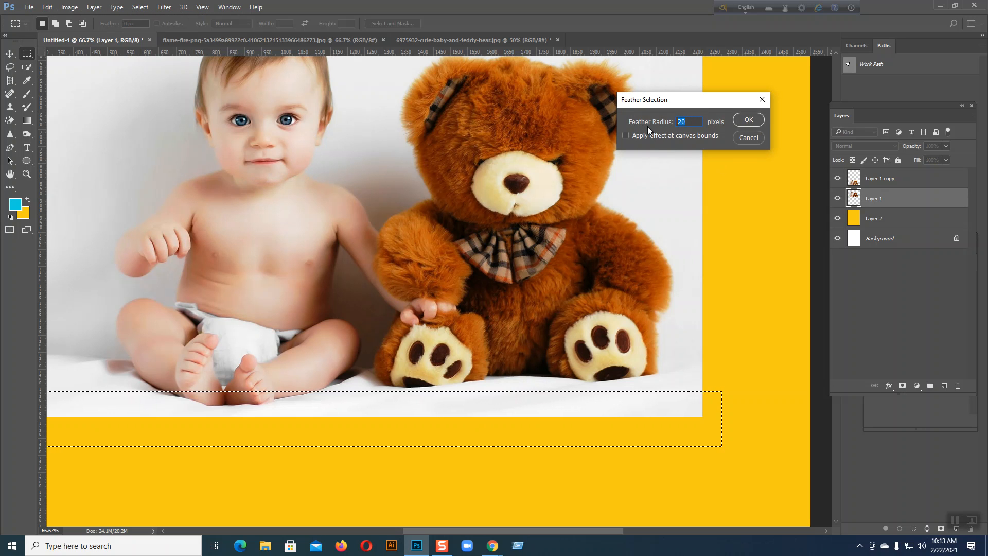
{"action": "type", "text": "5"}
{"action": "left_click", "coordinate": [749, 123]}
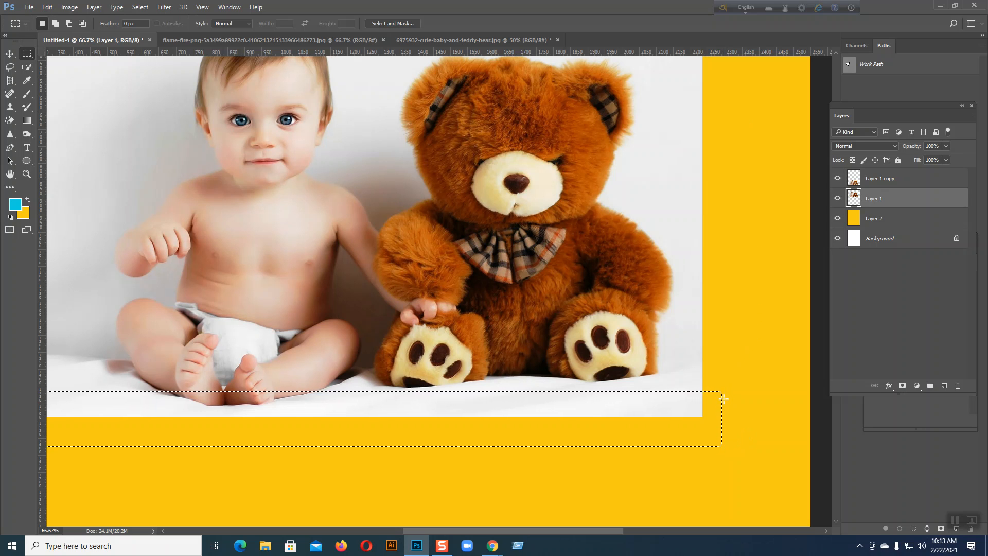
Delete the photo's bottom strip within the 5-pixel feathered selection and deselect to compare the edge, then undo both.
{"action": "key", "text": "Delete"}
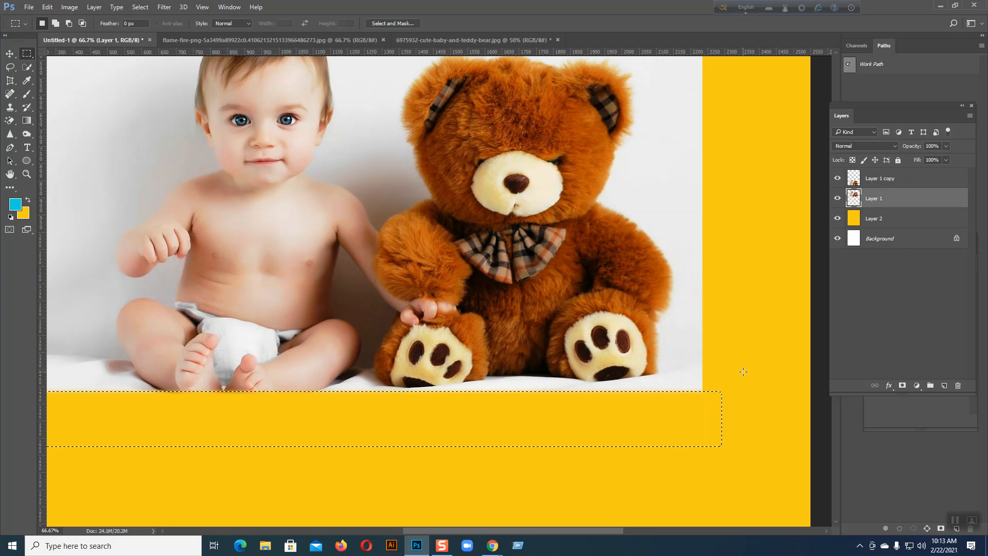
{"action": "key", "text": "ctrl+plus"}
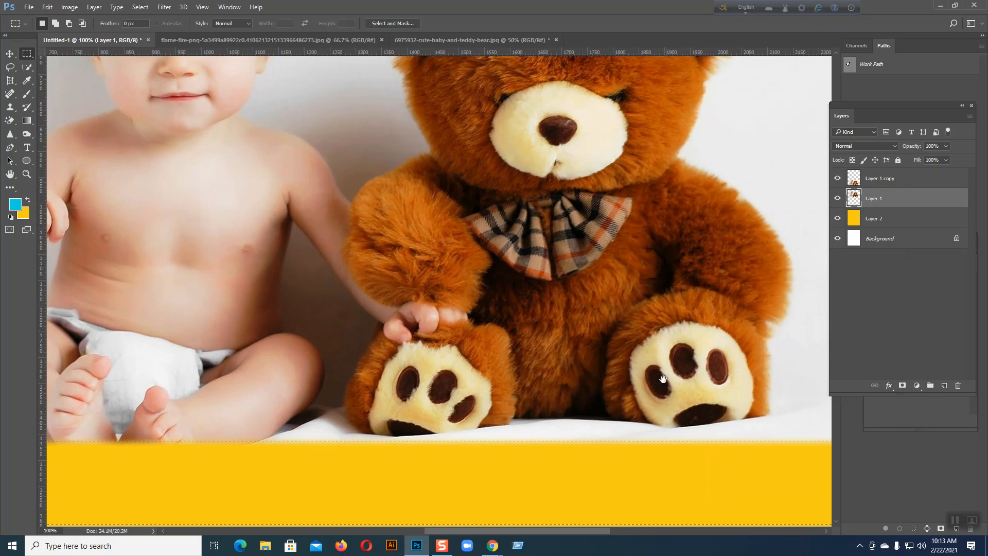
{"action": "left_click_drag", "start_coordinate": [669, 394], "coordinate": [644, 252]}
{"action": "key", "text": "ctrl+d"}
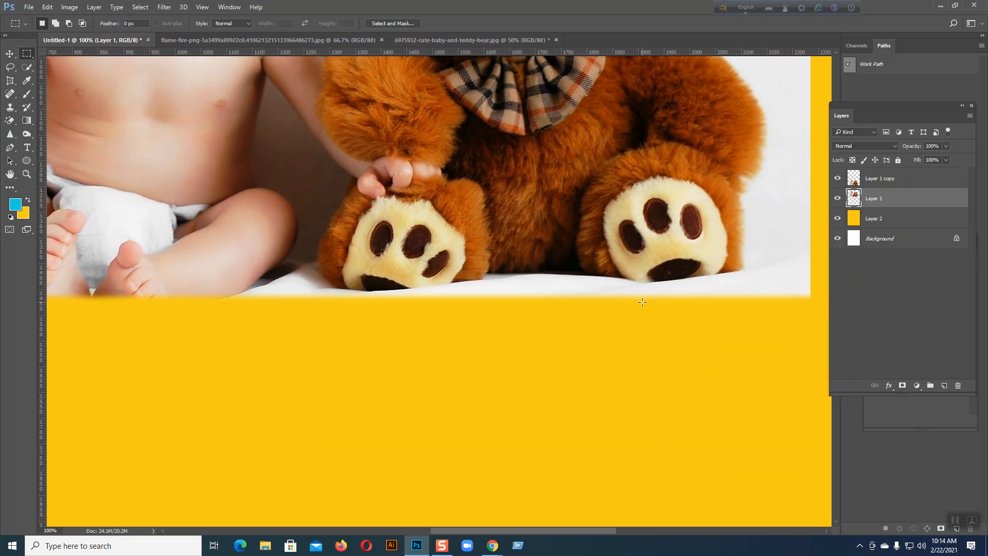
{"action": "key", "text": "ctrl+z"}
{"action": "key", "text": "ctrl+z"}
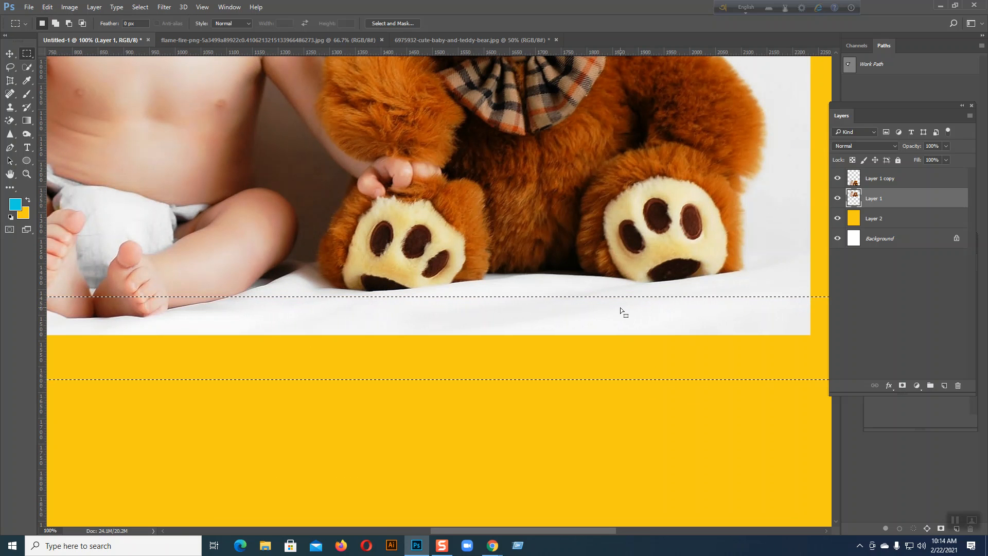
Feather the restored selection across the photo's bottom edge with a radius of 20 pixels.
{"action": "left_click", "coordinate": [140, 7]}
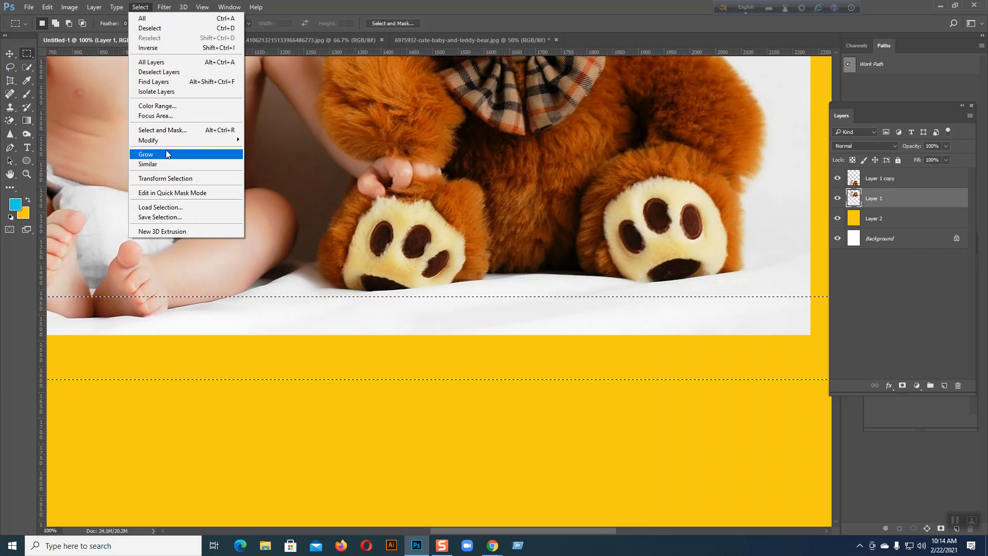
{"action": "mouse_move", "coordinate": [188, 141]}
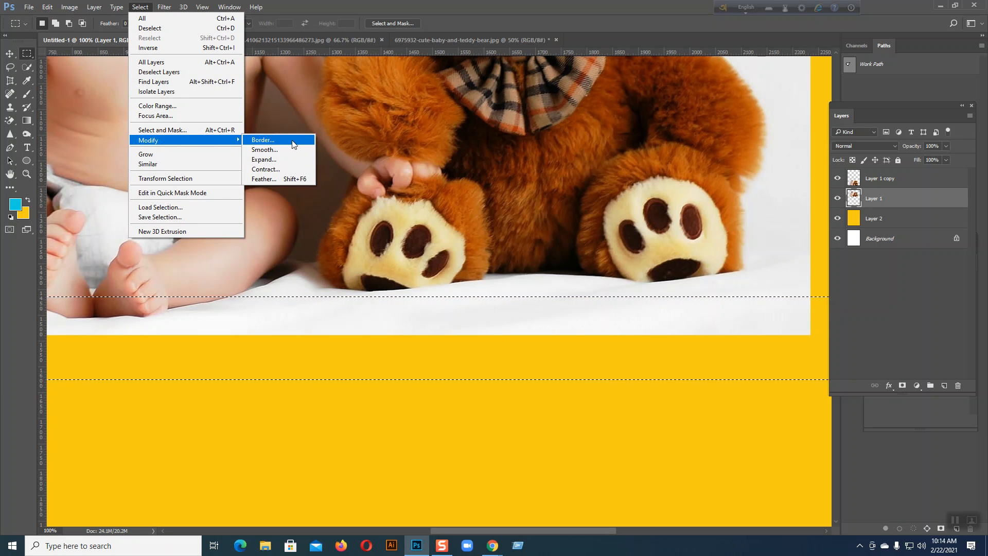
{"action": "left_click", "coordinate": [288, 180]}
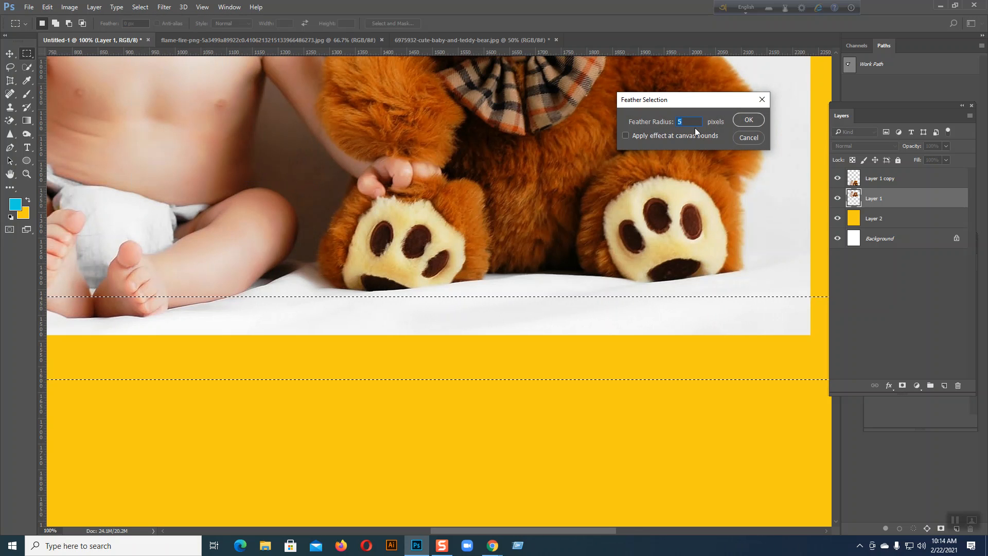
{"action": "type", "text": "20"}
{"action": "left_click", "coordinate": [749, 120]}
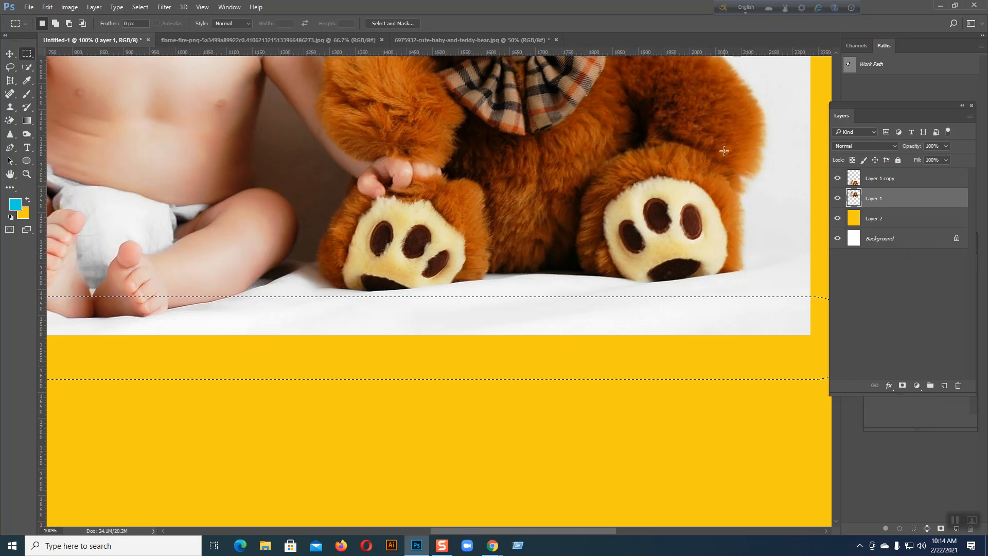
Delete the photo's bottom strip within the 20-pixel feathered selection, deselect it, and undo both changes.
{"action": "key", "text": "Delete"}
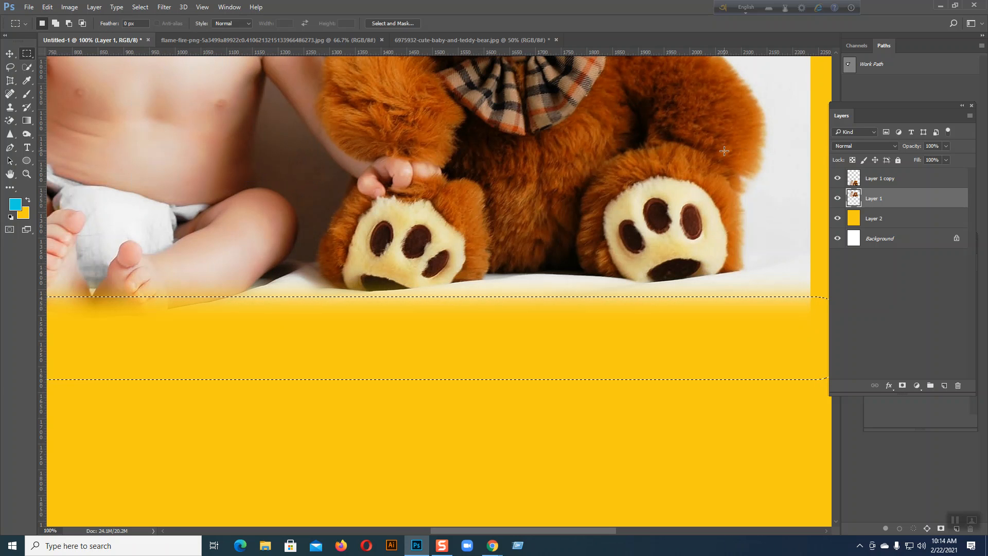
{"action": "key", "text": "ctrl+d"}
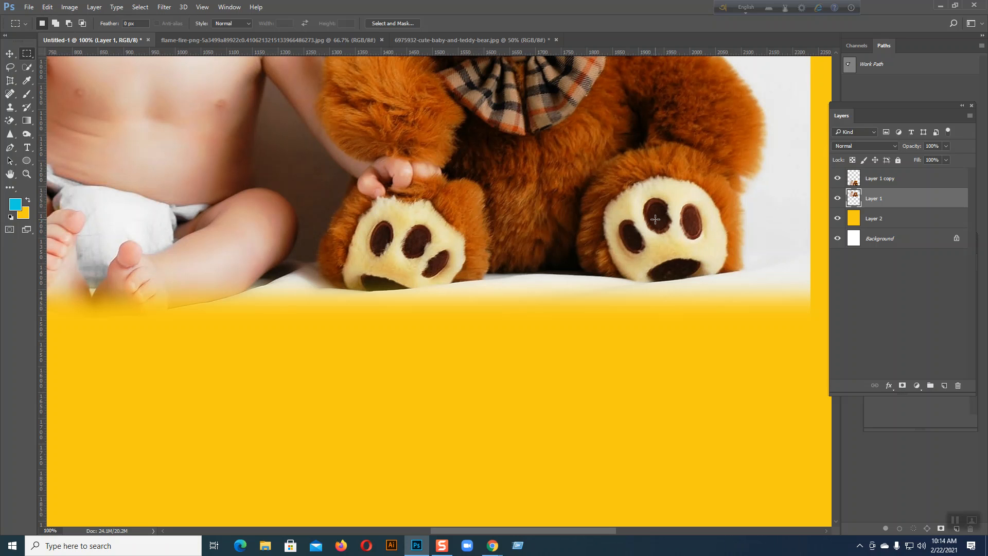
{"action": "key", "text": "ctrl+z"}
{"action": "key", "text": "ctrl+z"}
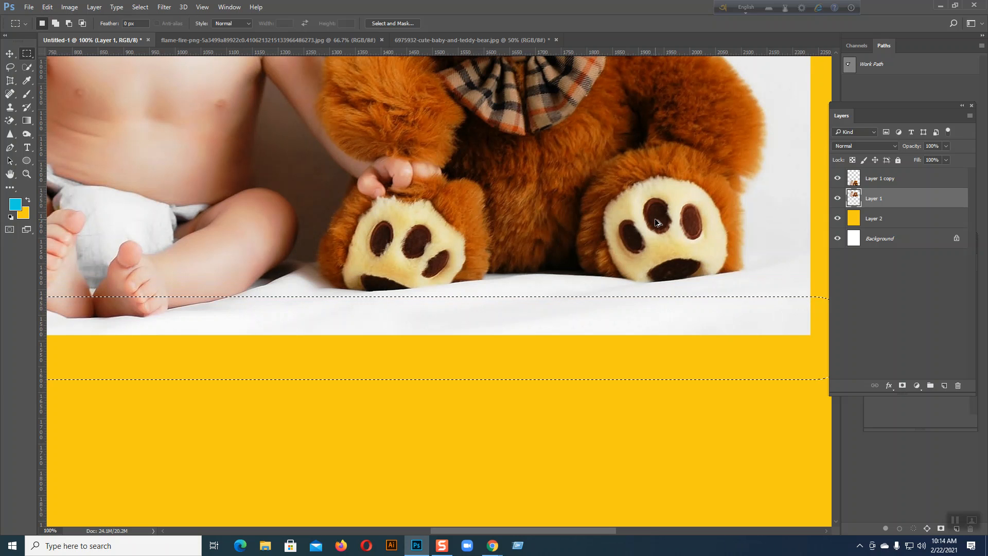
Feather the selection over the photo's bottom edge with a radius of 2 pixels.
{"action": "left_click", "coordinate": [140, 7]}
{"action": "mouse_move", "coordinate": [219, 145]}
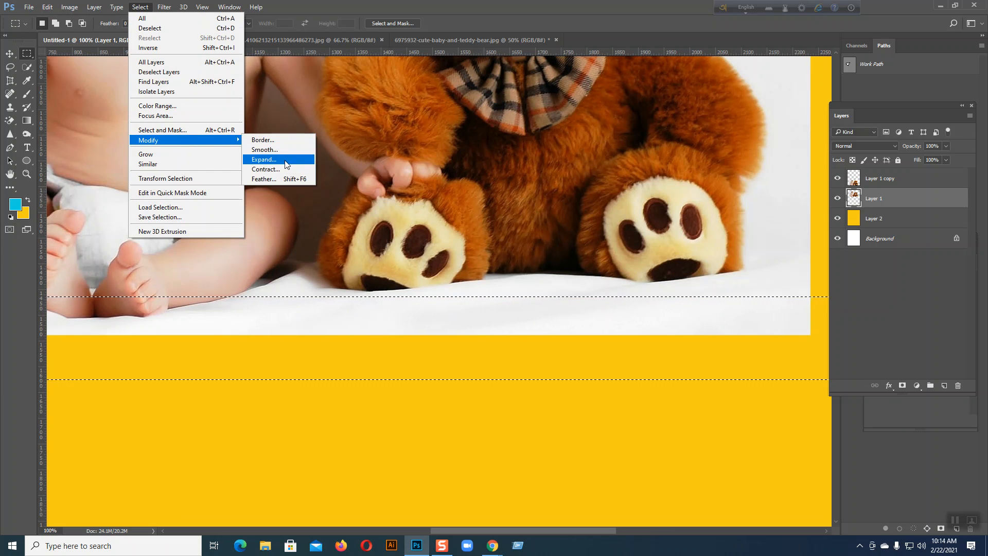
{"action": "left_click", "coordinate": [283, 178]}
{"action": "left_click", "coordinate": [688, 123]}
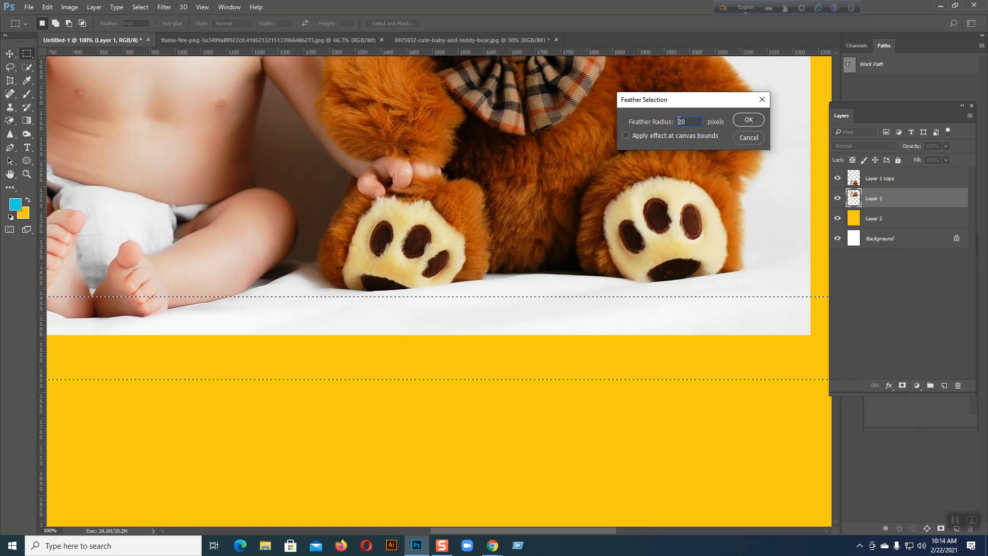
{"action": "double_click", "coordinate": [685, 121]}
{"action": "type", "text": "2"}
{"action": "left_click", "coordinate": [750, 121]}
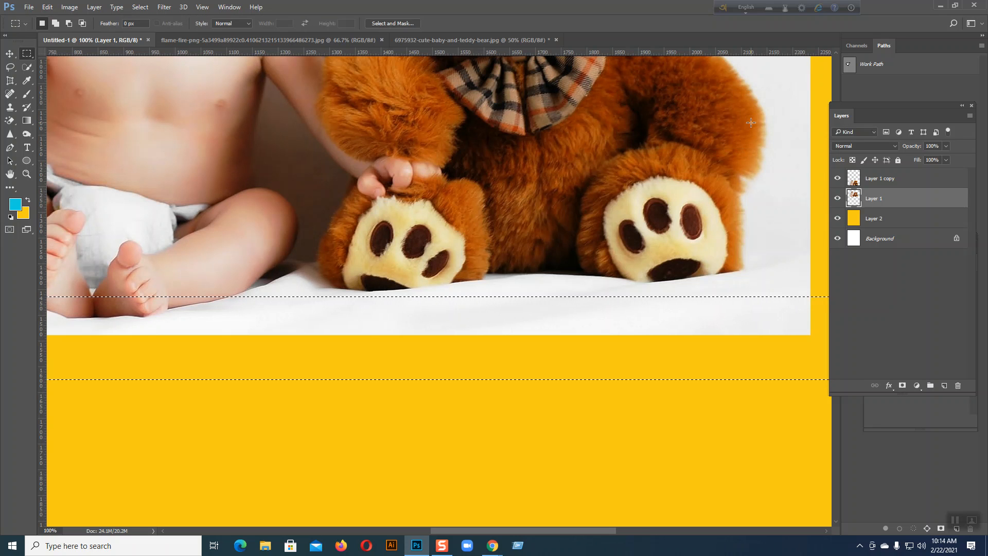
Delete the photo's bottom strip using the 2-pixel feather, deselect it, and undo both changes.
{"action": "key", "text": "Delete"}
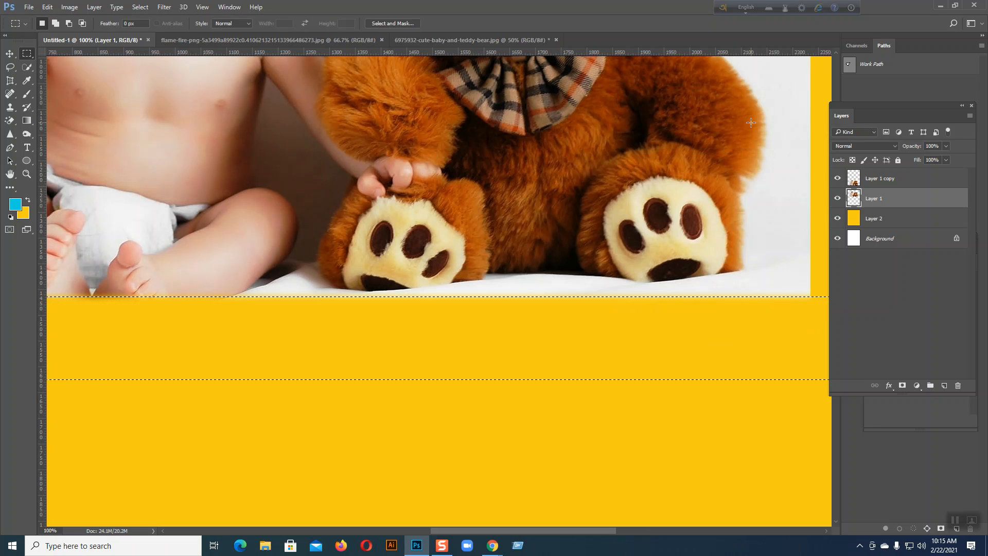
{"action": "key", "text": "ctrl+d"}
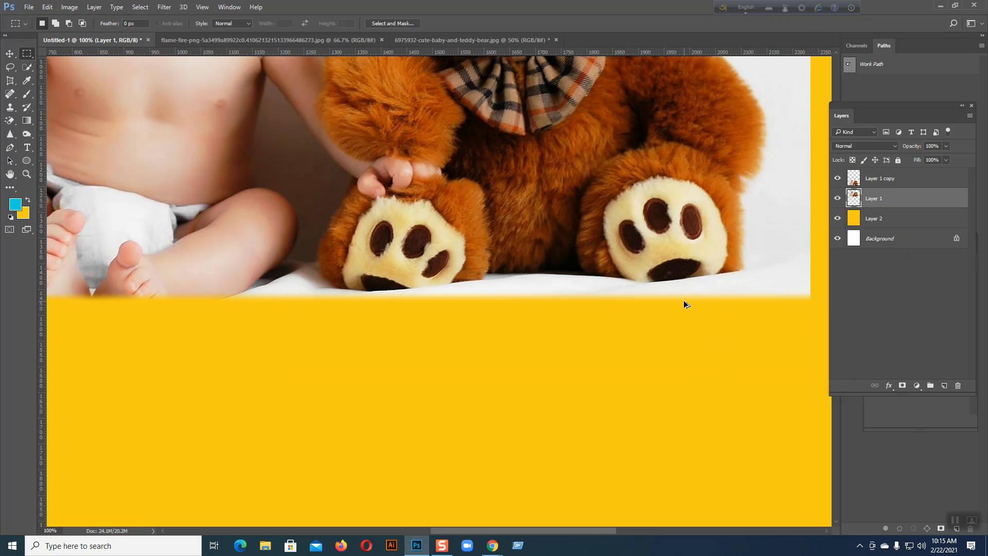
{"action": "key", "text": "ctrl+alt+z"}
{"action": "key", "text": "ctrl+alt+z"}
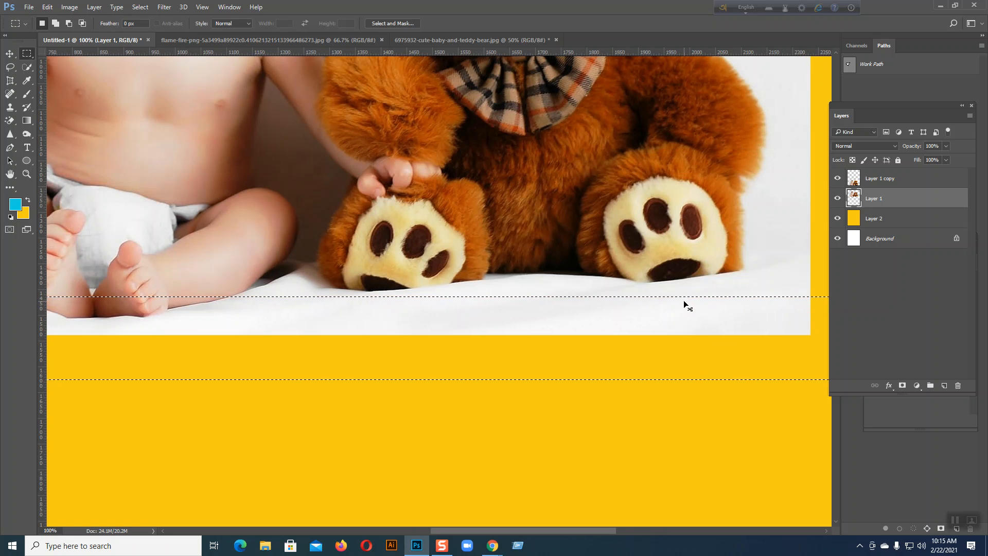
Clear the rectangular selection from the upper photo's bottom edge, leaving the photo whole.
{"action": "key", "text": "ctrl+d"}
{"action": "key", "text": "ctrl+minus"}
{"action": "key", "text": "ctrl+minus"}
{"action": "key", "text": "ctrl+minus"}
{"action": "key", "text": "ctrl+shift+d"}
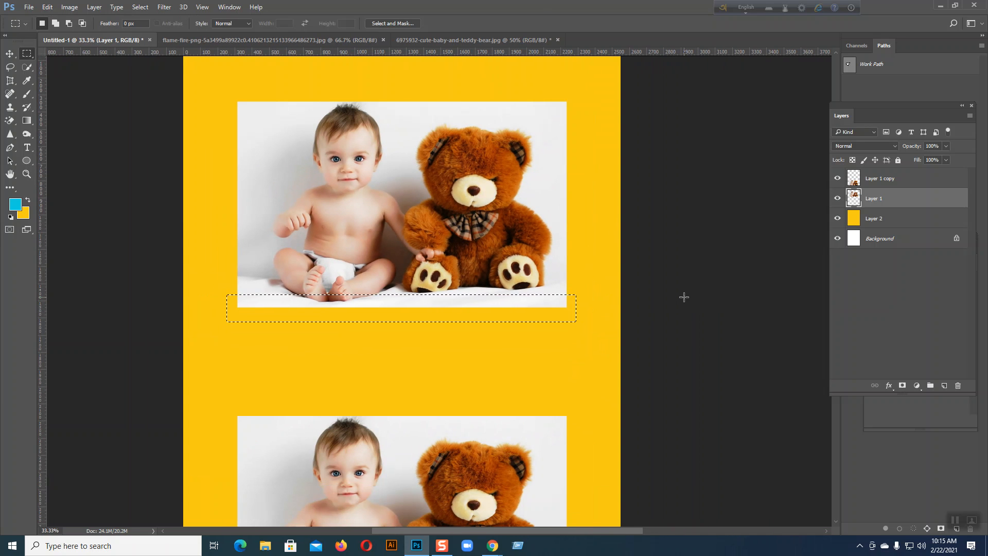
{"action": "key", "text": "ctrl+d"}
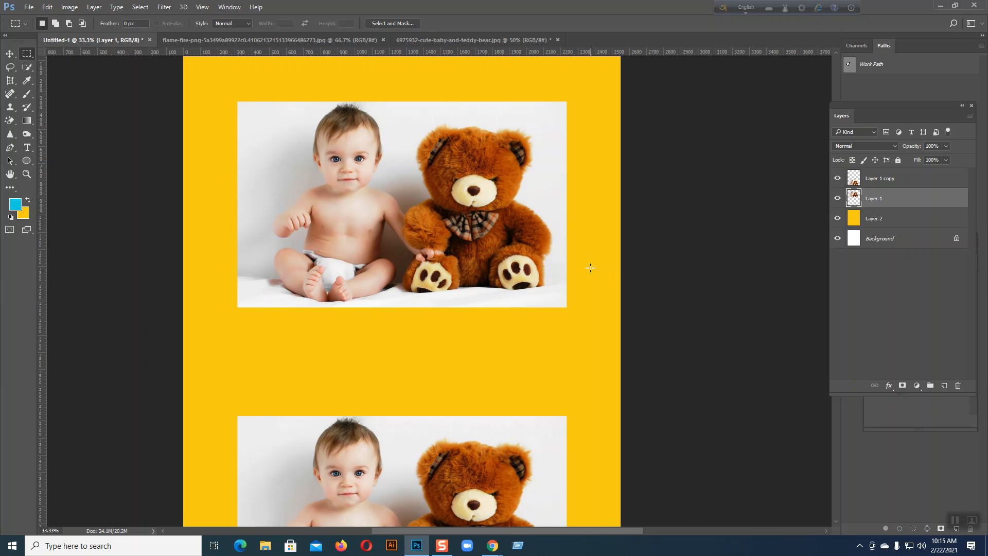
Switch to Chrome and search Google for "poster design" in a new tab.
{"action": "left_click", "coordinate": [495, 545]}
{"action": "left_click", "coordinate": [471, 507]}
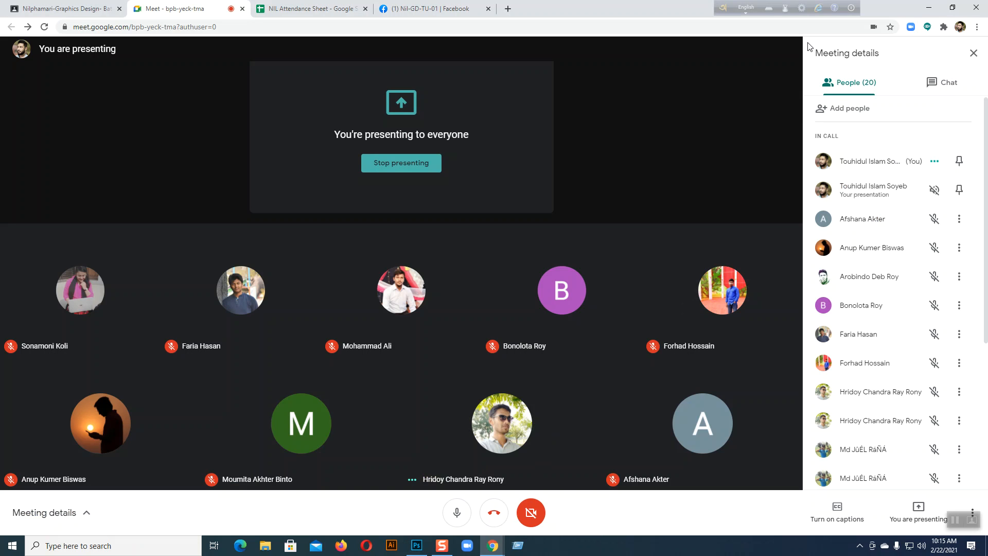
{"action": "left_click", "coordinate": [508, 8]}
{"action": "left_click", "coordinate": [458, 210]}
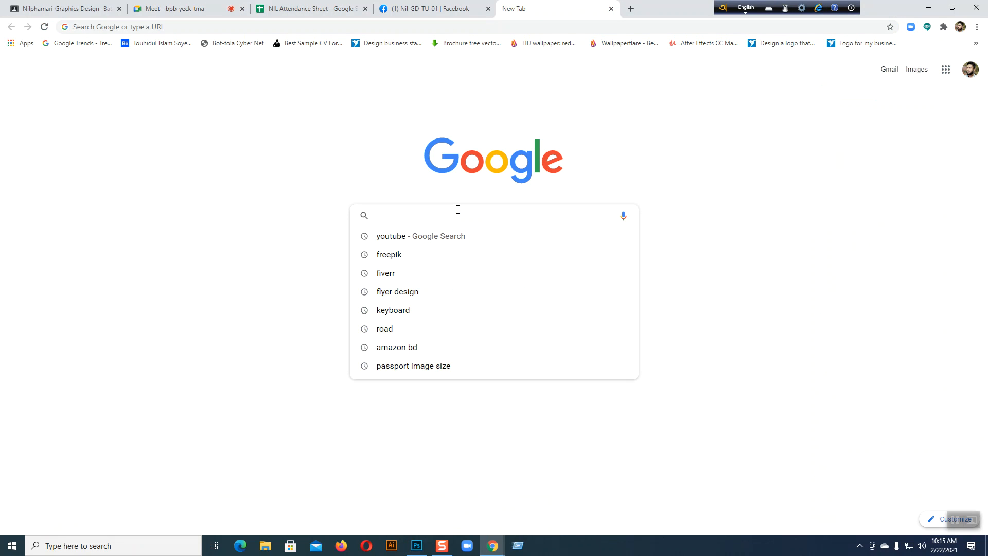
{"action": "type", "text": "Poster"}
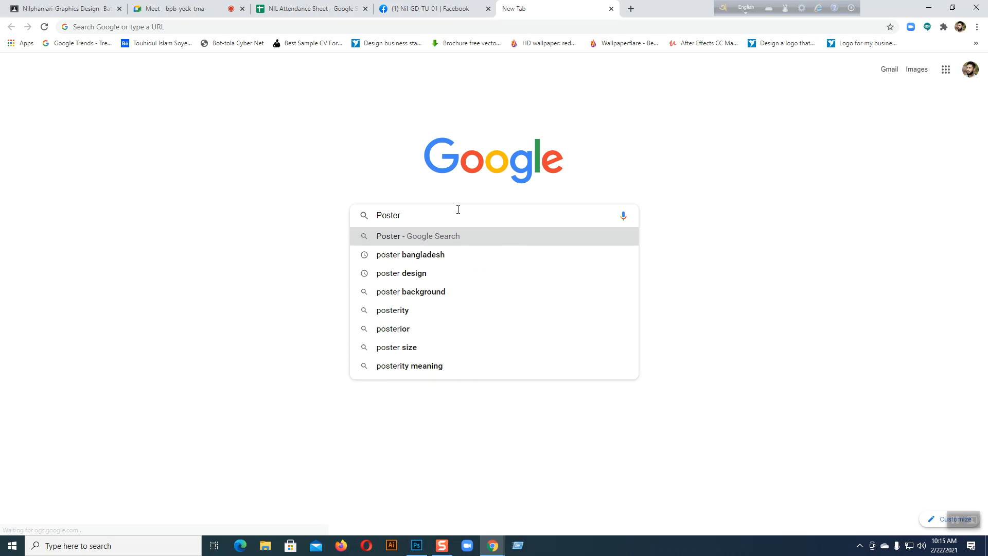
{"action": "left_click", "coordinate": [437, 273]}
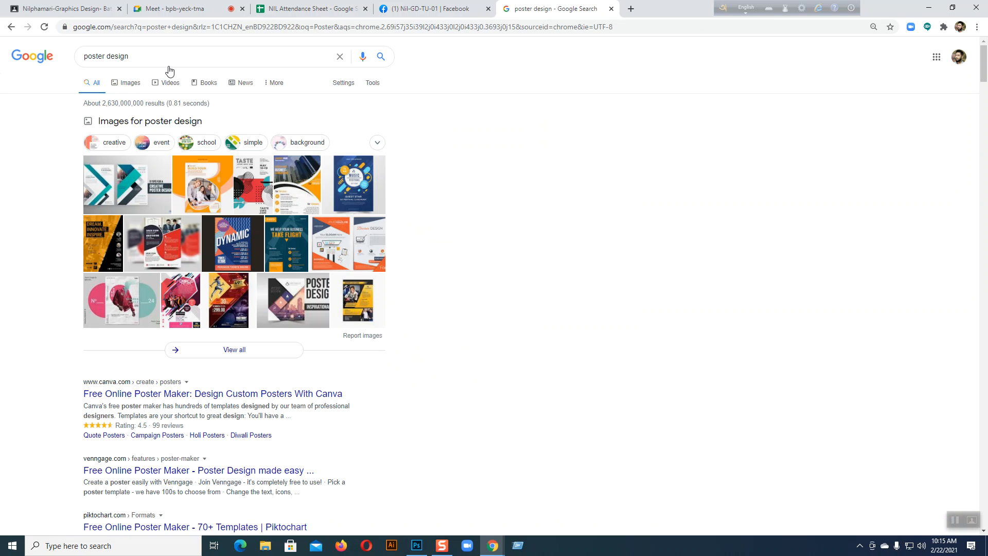
Search for "poster design bangladesh" and open the Professional Political Poster Design image from the results.
{"action": "left_click", "coordinate": [162, 50]}
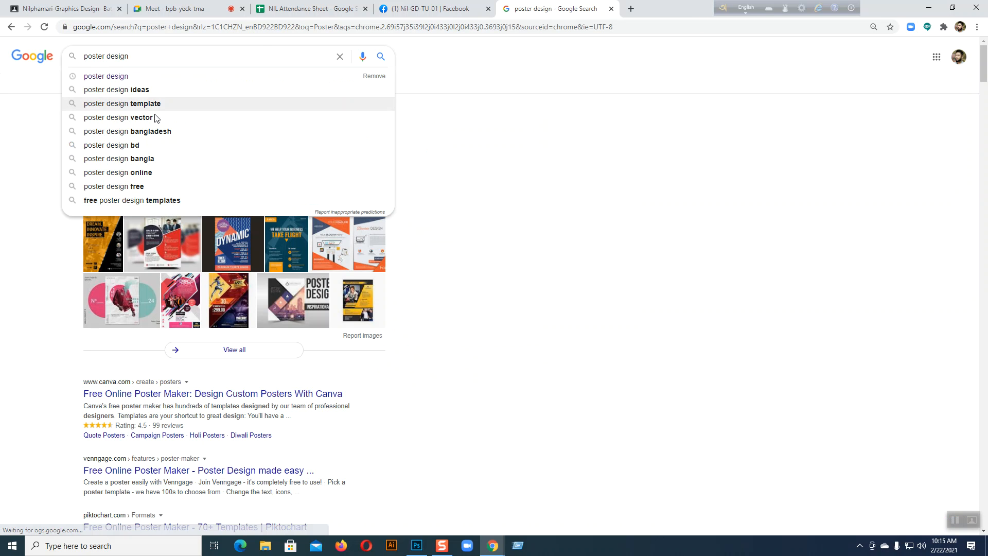
{"action": "left_click", "coordinate": [147, 132]}
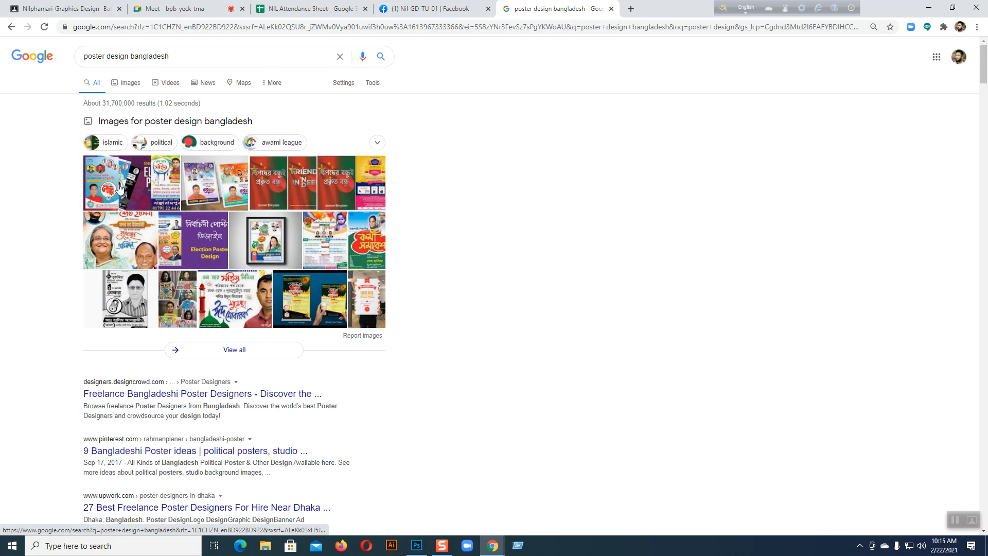
{"action": "left_click", "coordinate": [229, 194]}
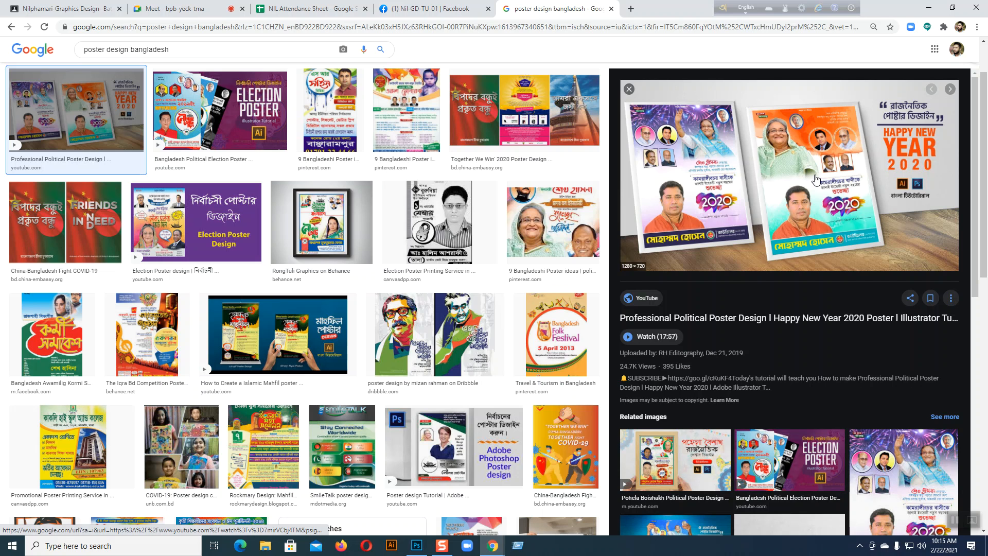
Exit the Avro Keyboard toolbar and close the YouTube video tab opened from the poster image.
{"action": "left_click", "coordinate": [798, 179]}
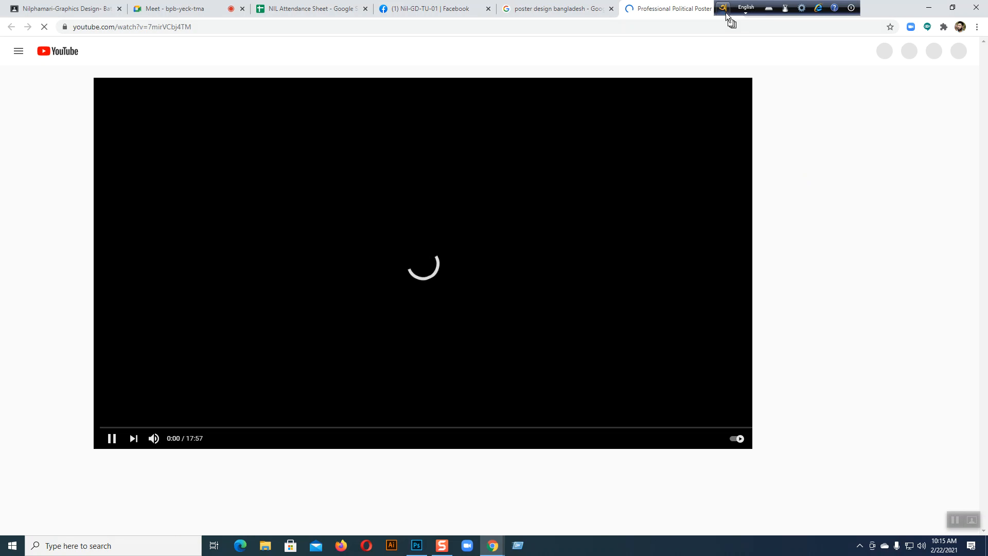
{"action": "left_click", "coordinate": [724, 8]}
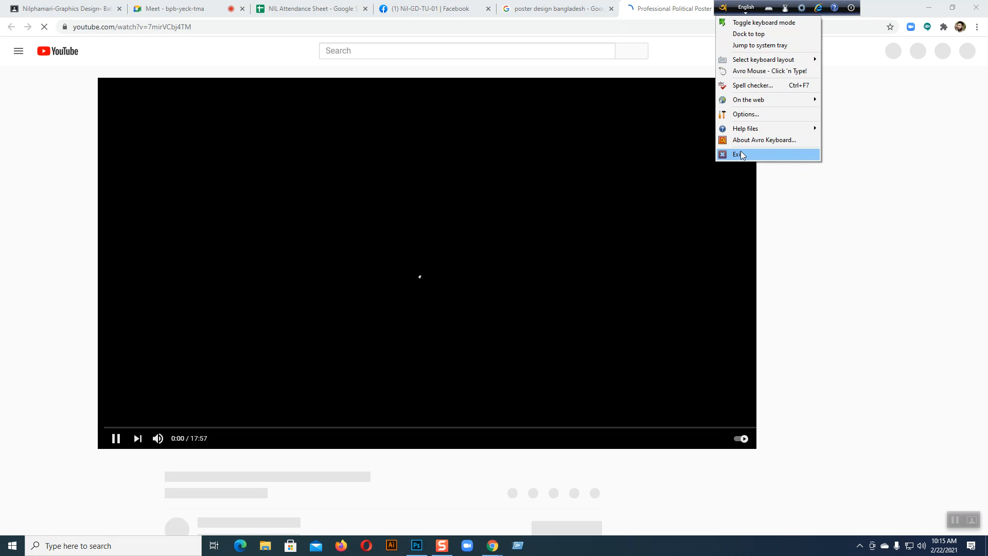
{"action": "left_click", "coordinate": [742, 155]}
{"action": "left_click", "coordinate": [734, 9]}
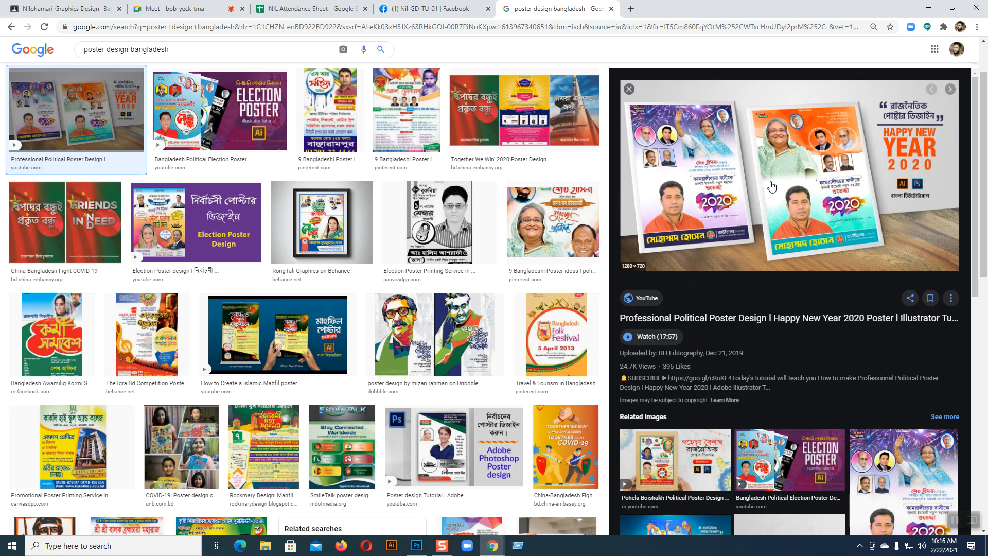
Browse more of the Bangladesh poster design results and open the Dhaka Tribune image of black-and-white posters.
{"action": "scroll", "coordinate": [782, 232], "scroll_direction": "down", "scroll_amount": 5}
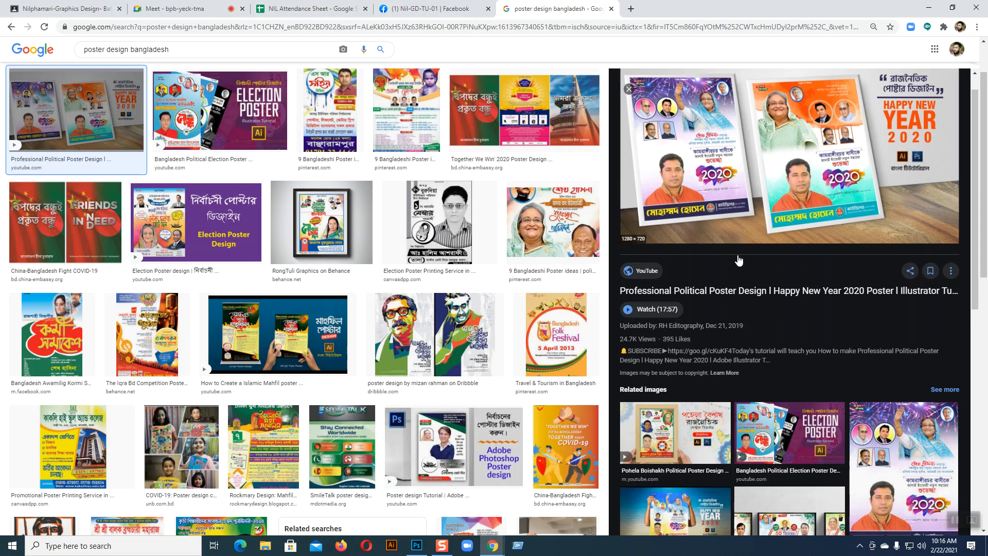
{"action": "scroll", "coordinate": [738, 261], "scroll_direction": "down", "scroll_amount": 3}
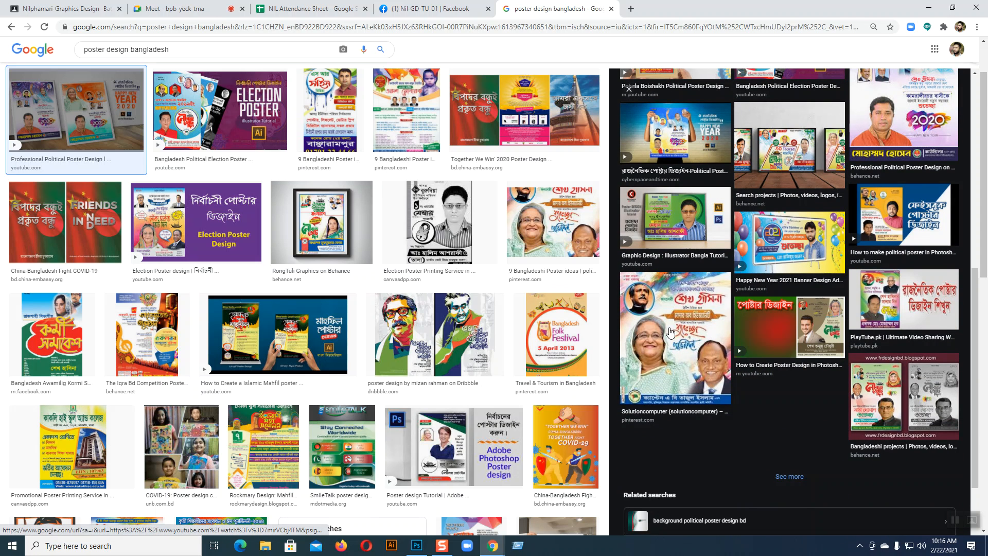
{"action": "scroll", "coordinate": [311, 355], "scroll_direction": "down", "scroll_amount": 4}
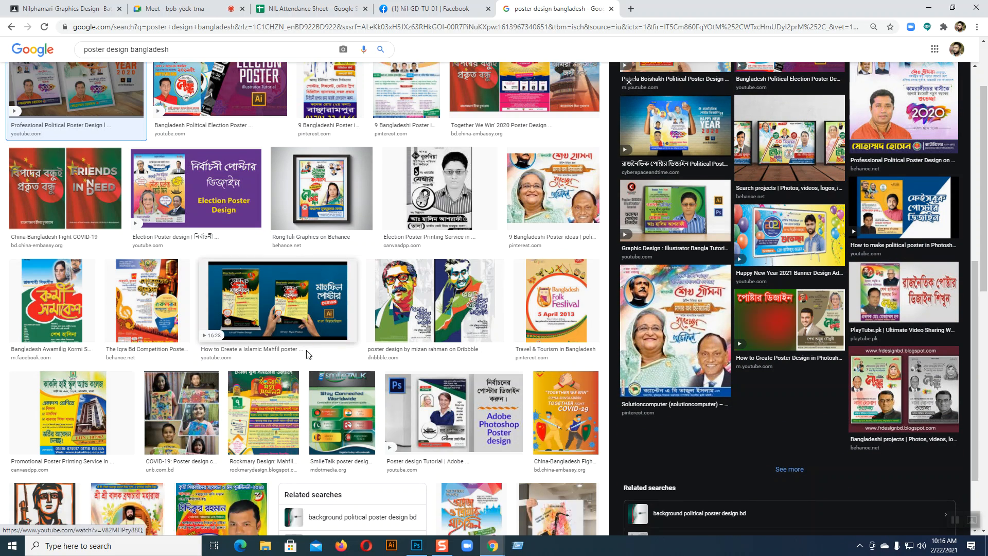
{"action": "scroll", "coordinate": [310, 355], "scroll_direction": "down", "scroll_amount": 2}
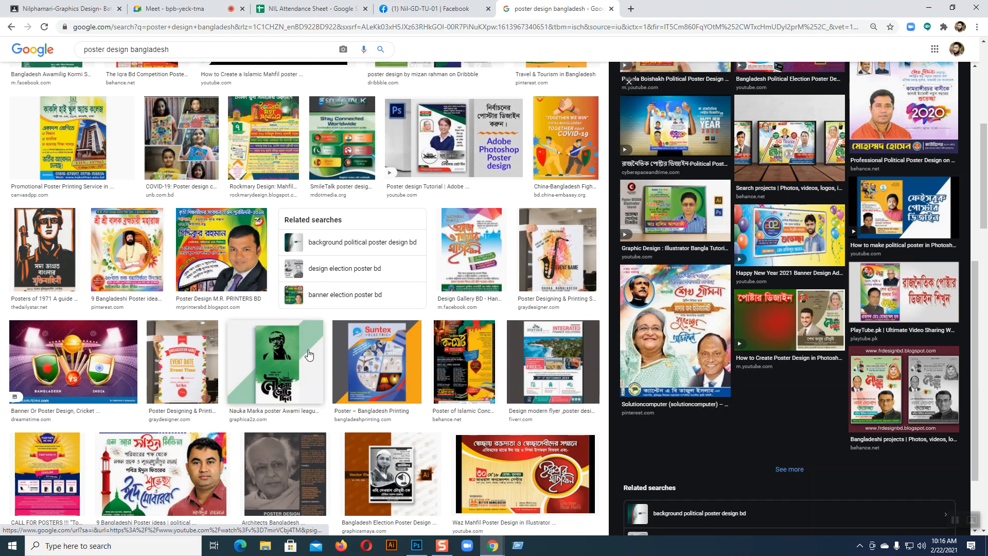
{"action": "scroll", "coordinate": [309, 355], "scroll_direction": "down", "scroll_amount": 3}
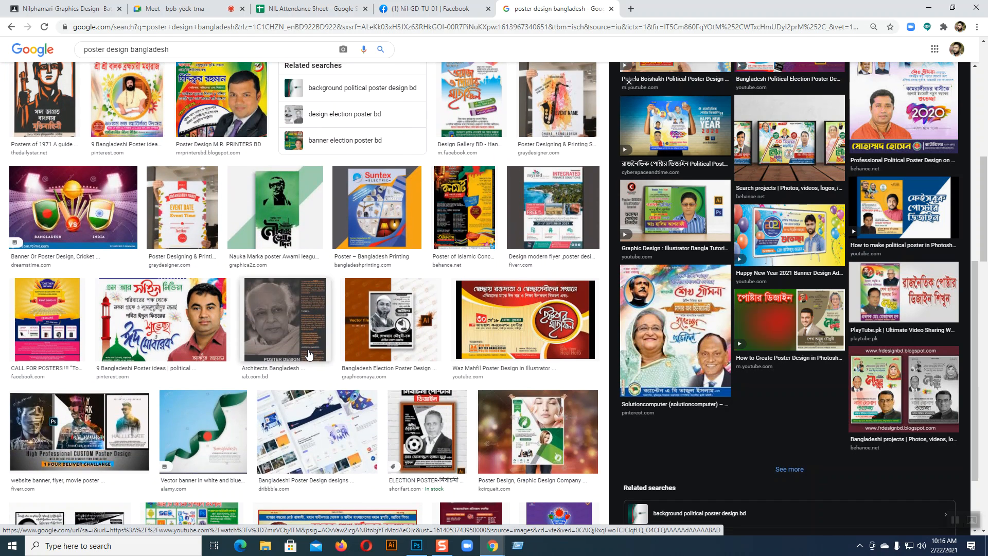
{"action": "scroll", "coordinate": [309, 354], "scroll_direction": "down", "scroll_amount": 4}
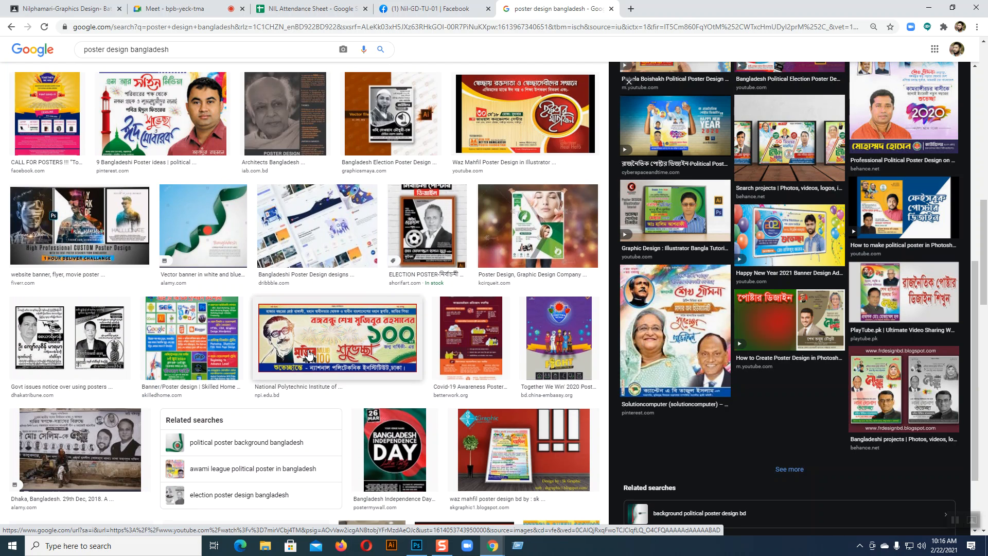
{"action": "scroll", "coordinate": [308, 354], "scroll_direction": "down", "scroll_amount": 2}
{"action": "left_click", "coordinate": [59, 245]}
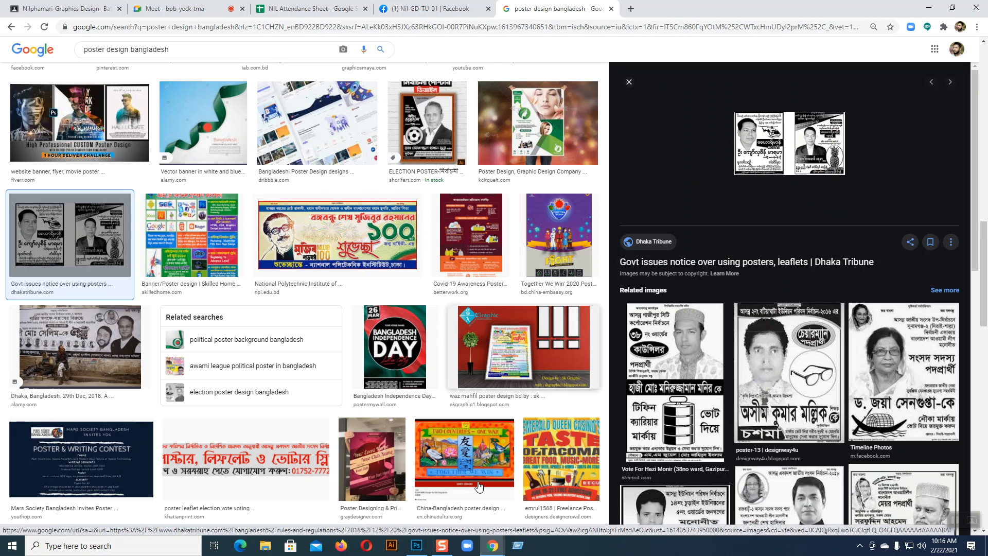
Switch to Photoshop and hide the lower photo's layer, Layer 1 copy.
{"action": "key", "text": "alt+Tab"}
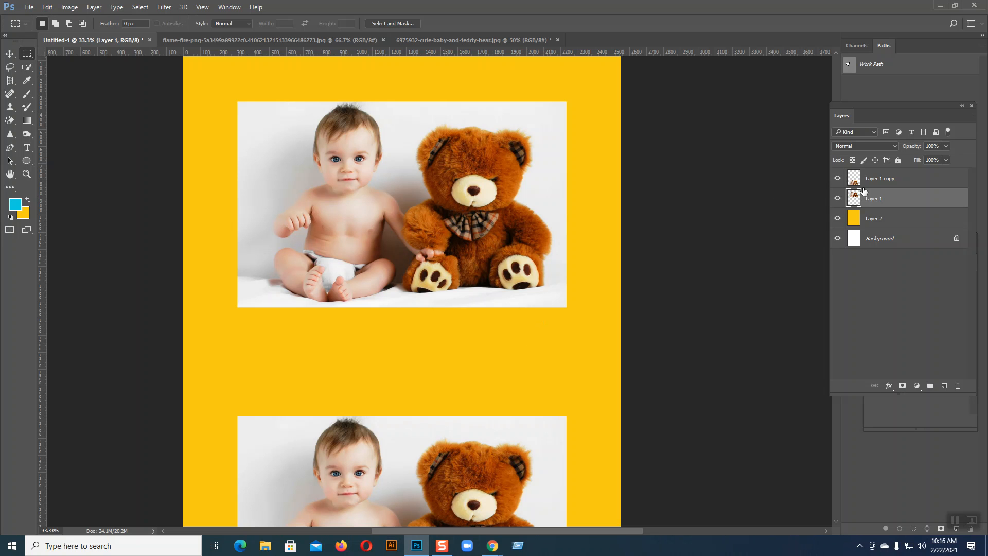
{"action": "left_click", "coordinate": [837, 178]}
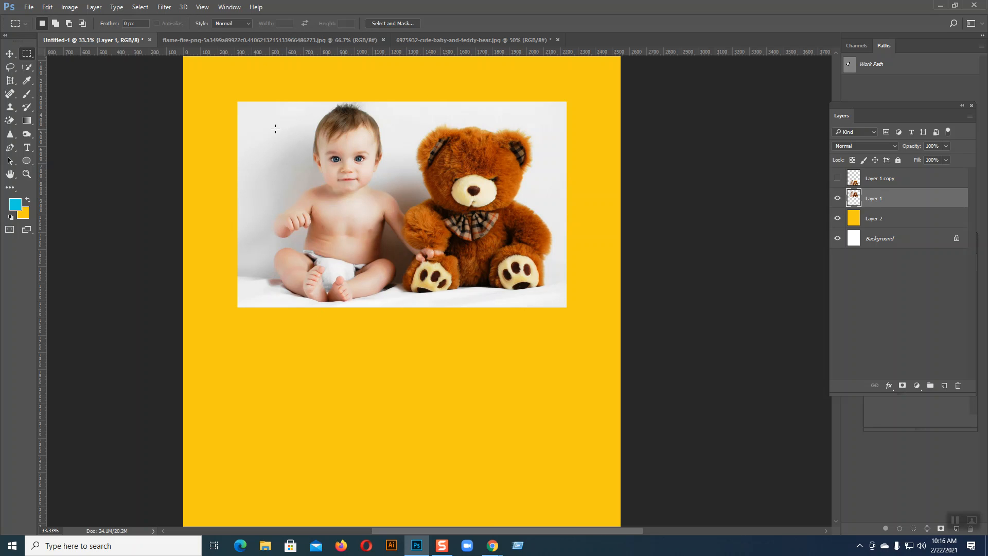
Make a rectangular selection just inside the upper photo's edges and invert it.
{"action": "mouse_move", "coordinate": [245, 108]}
{"action": "left_mouse_down"}
{"action": "mouse_move", "coordinate": [296, 169]}
{"action": "mouse_move", "coordinate": [408, 250]}
{"action": "mouse_move", "coordinate": [491, 298]}
{"action": "mouse_move", "coordinate": [559, 300]}
{"action": "left_mouse_up"}
{"action": "left_click", "coordinate": [140, 7]}
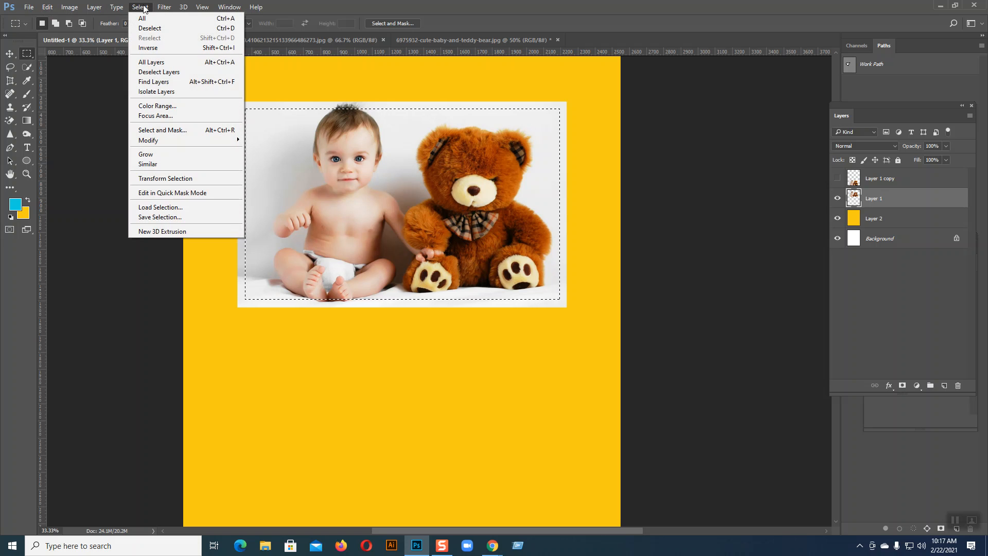
{"action": "left_click", "coordinate": [155, 46]}
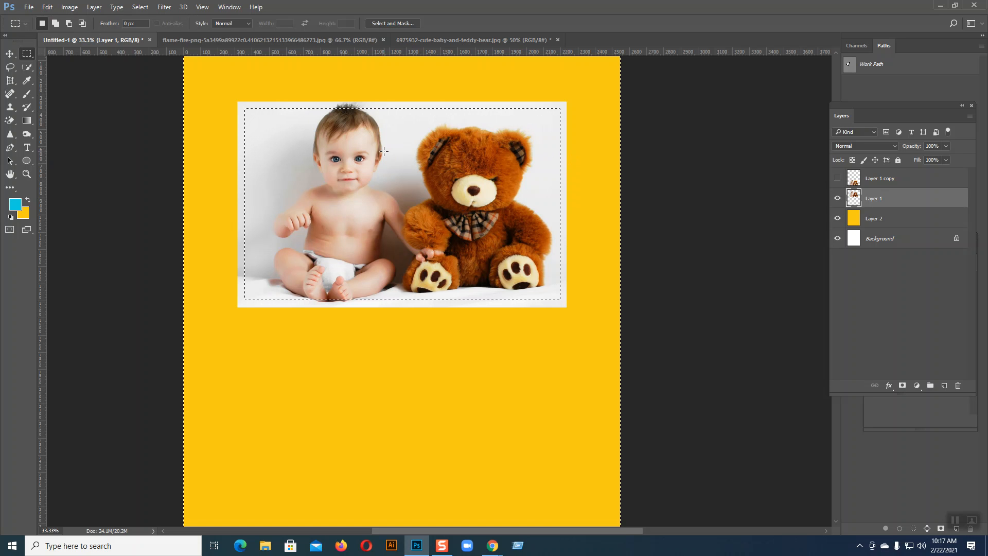
Feather the inverted selection by 15 pixels, delete the photo's outer edges, and deselect.
{"action": "left_click", "coordinate": [147, 10]}
{"action": "mouse_move", "coordinate": [196, 145]}
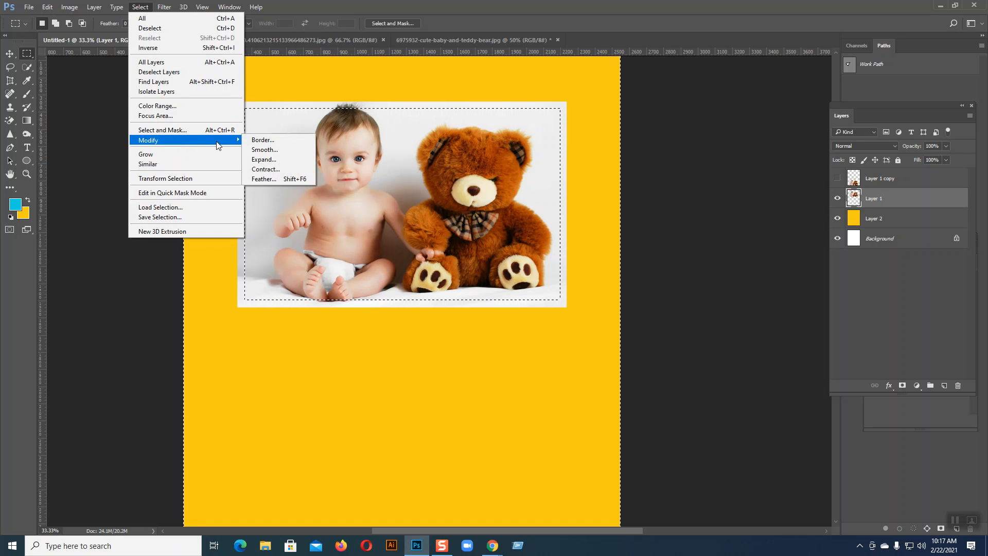
{"action": "left_click", "coordinate": [268, 179]}
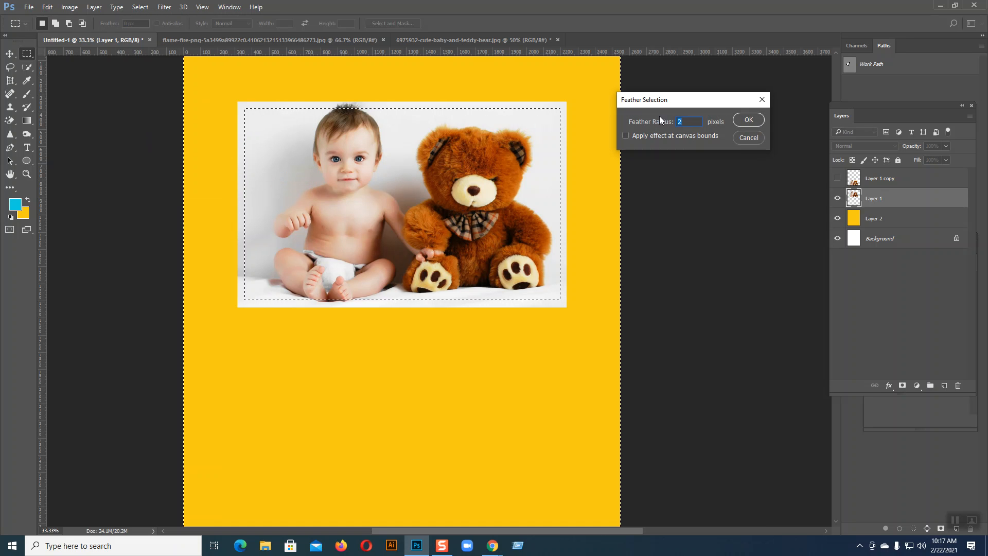
{"action": "type", "text": "15"}
{"action": "left_click", "coordinate": [750, 121]}
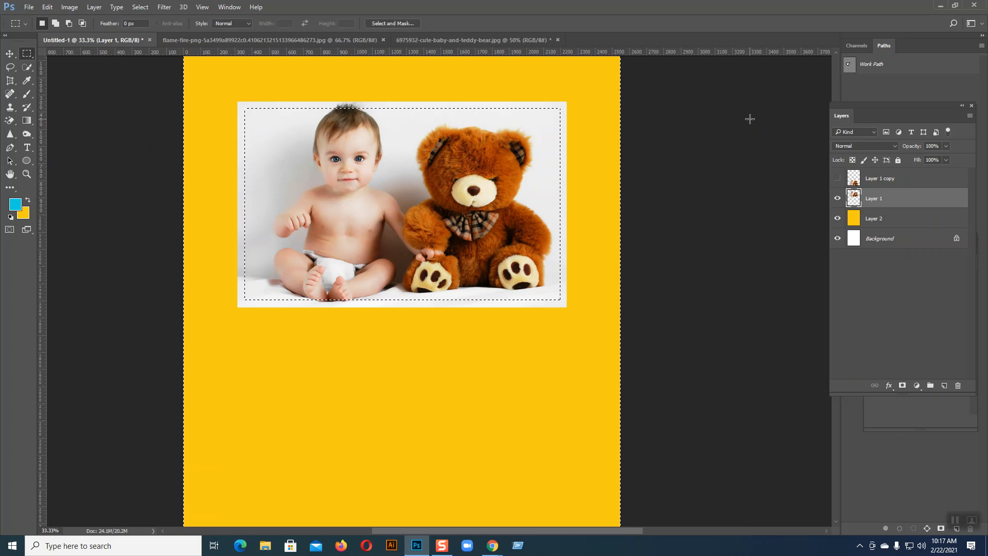
{"action": "key", "text": "Delete"}
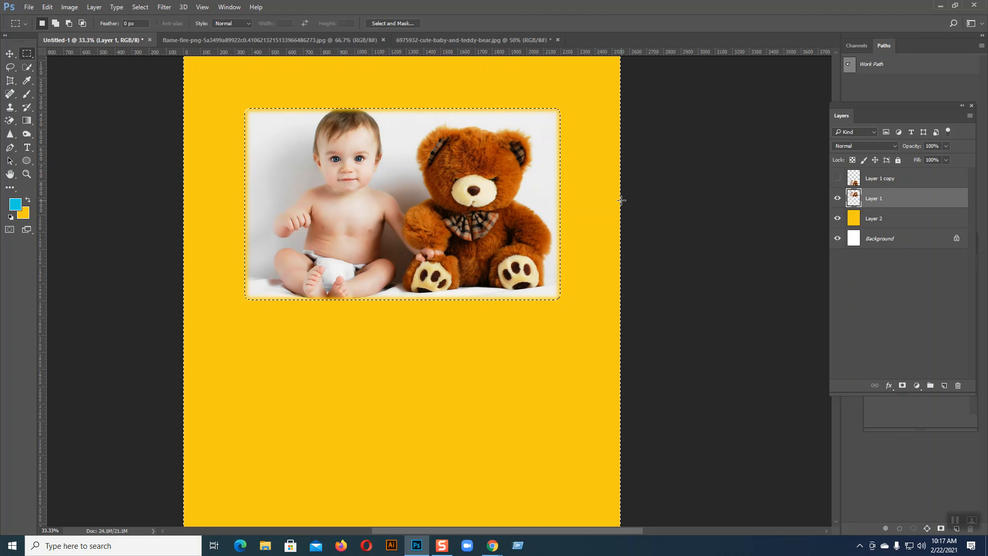
{"action": "left_click", "coordinate": [604, 201]}
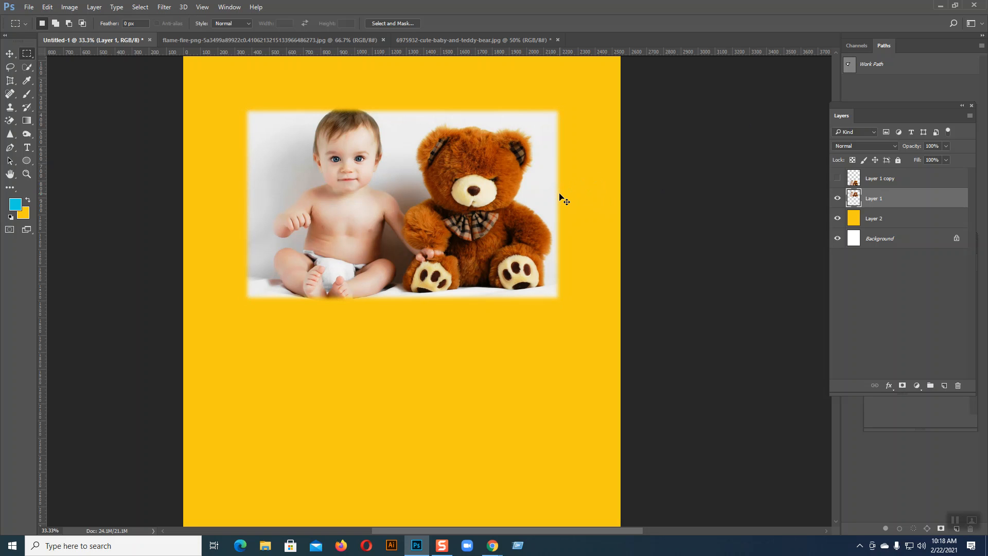
Undo the feathered edge deletion on the photo and clear the selection.
{"action": "key", "text": "ctrl+z"}
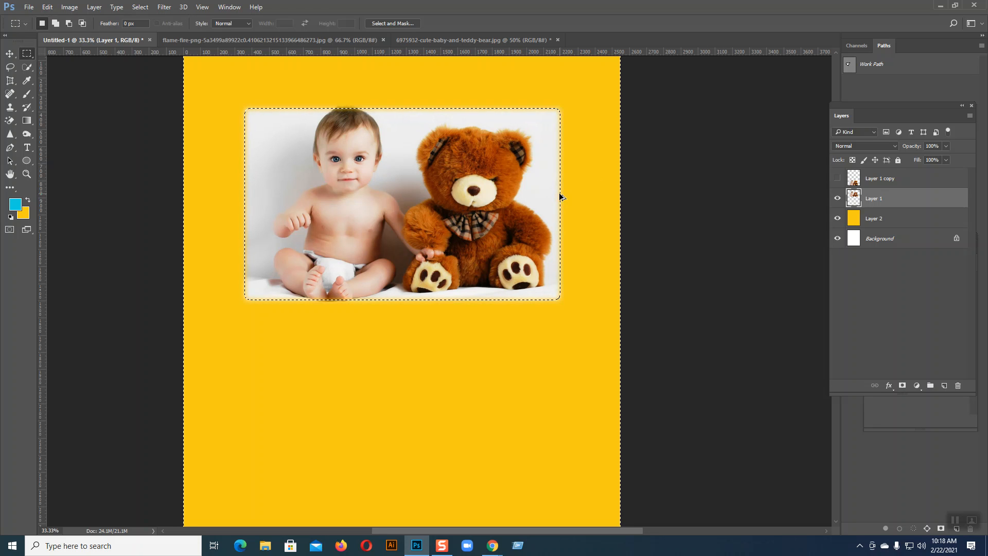
{"action": "key", "text": "ctrl+z"}
{"action": "key", "text": "ctrl+d"}
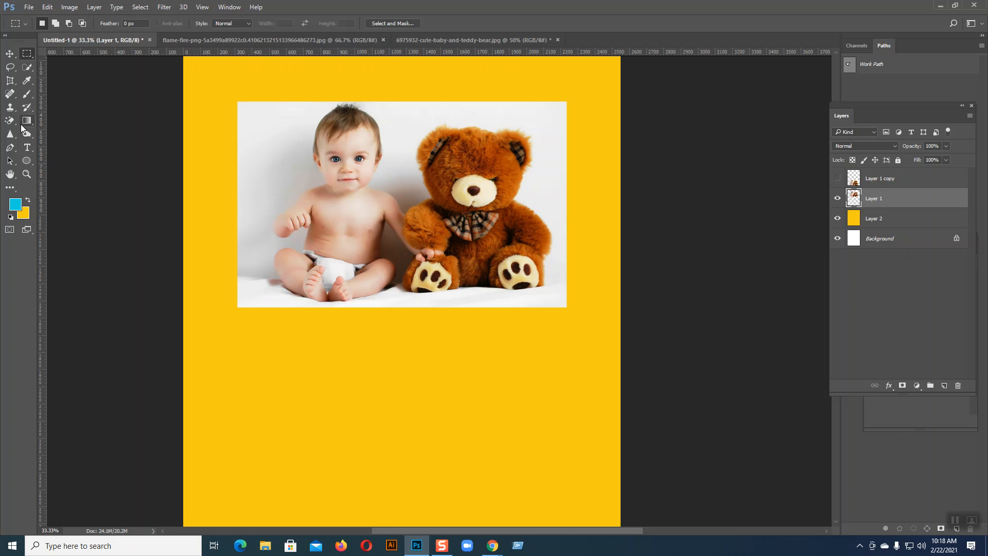
Draw a circle about 1026 px in diameter over the baby with the Ellipse tool.
{"action": "left_click", "coordinate": [32, 159]}
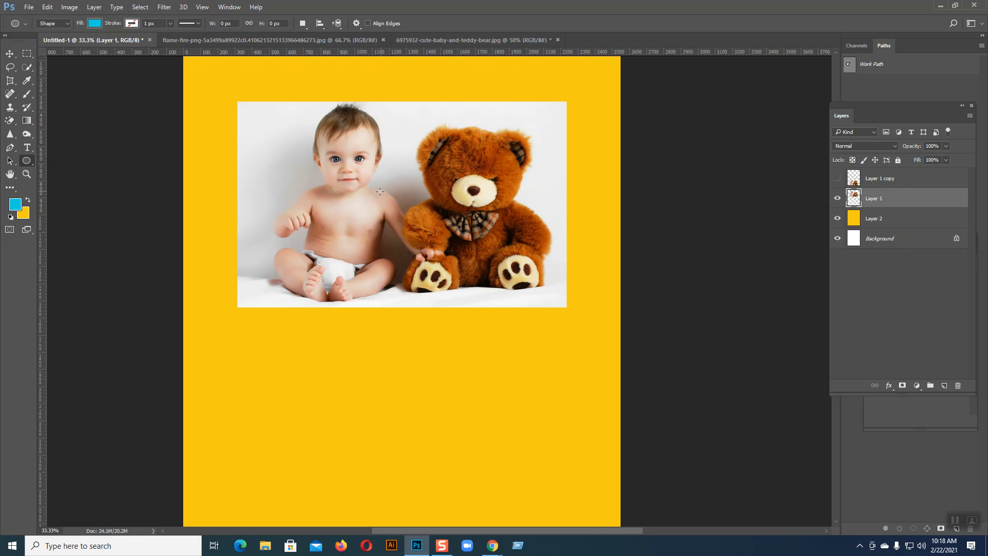
{"action": "left_click_drag", "start_coordinate": [349, 192], "coordinate": [439, 281]}
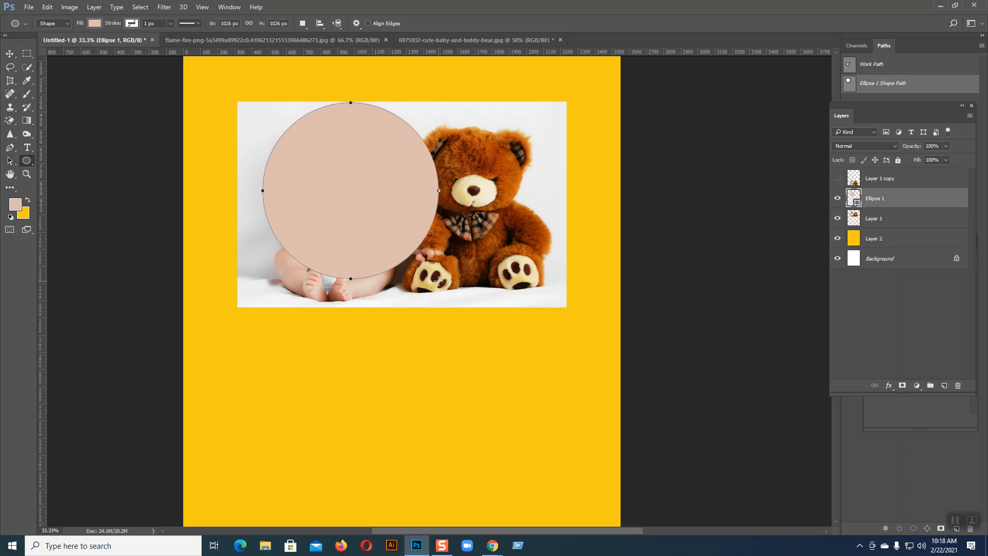
{"action": "left_click", "coordinate": [11, 54]}
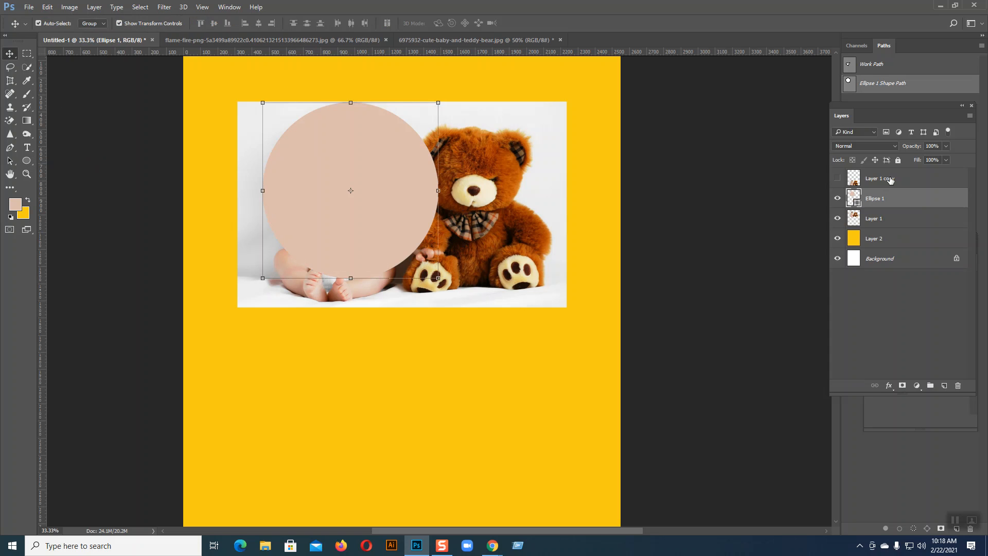
Try clipping the circle to the photo's layer with a clipping mask, and undo it.
{"action": "right_click", "coordinate": [893, 198]}
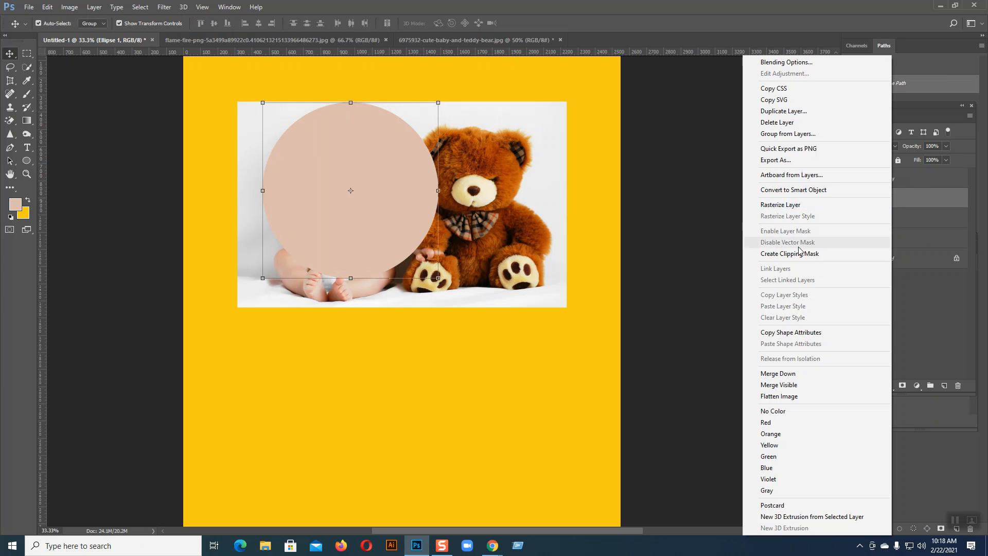
{"action": "left_click", "coordinate": [799, 254]}
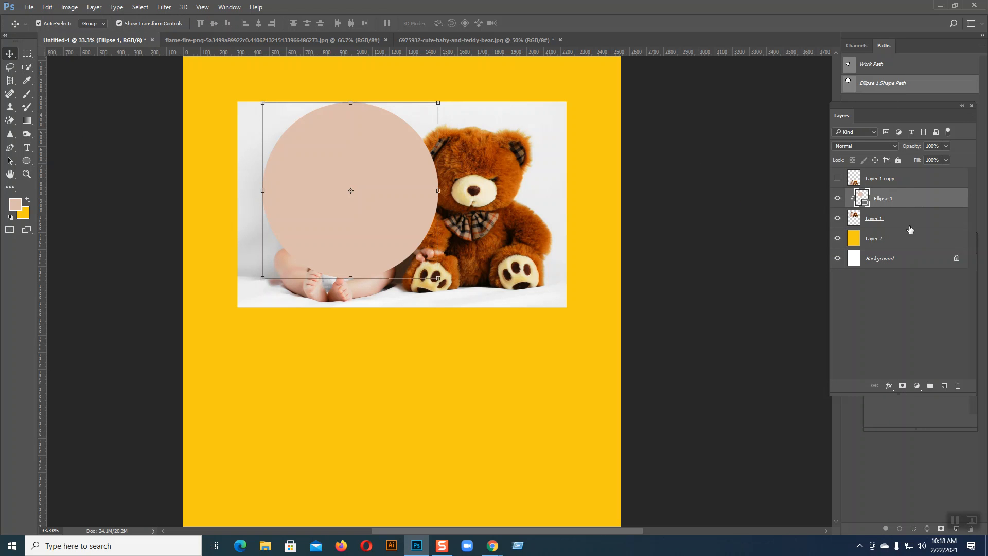
{"action": "key", "text": "ctrl+z"}
Move the Ellipse 1 layer below Layer 1 and clip the photo to the circle with a clipping mask.
{"action": "double_click", "coordinate": [877, 201]}
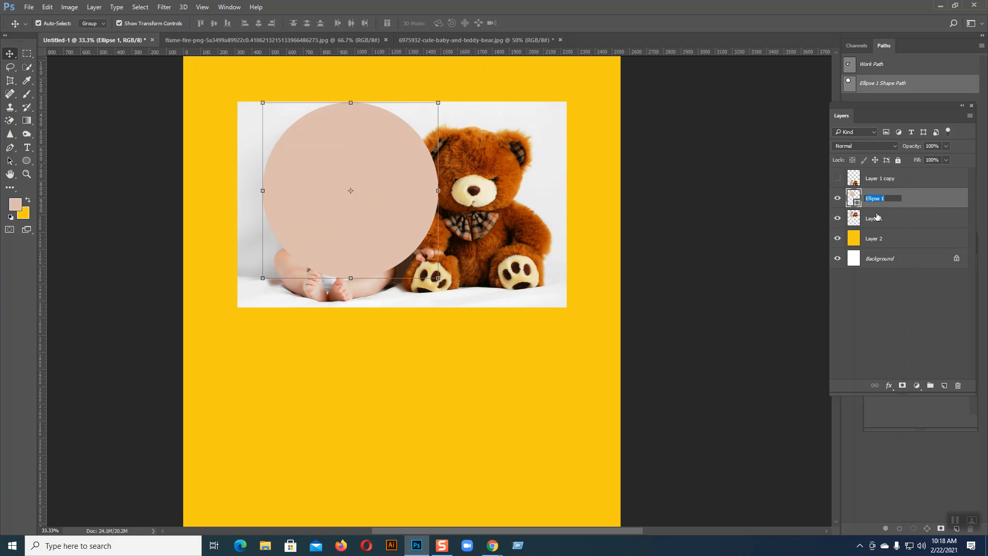
{"action": "left_click", "coordinate": [901, 218]}
{"action": "left_click_drag", "start_coordinate": [885, 199], "coordinate": [880, 229]}
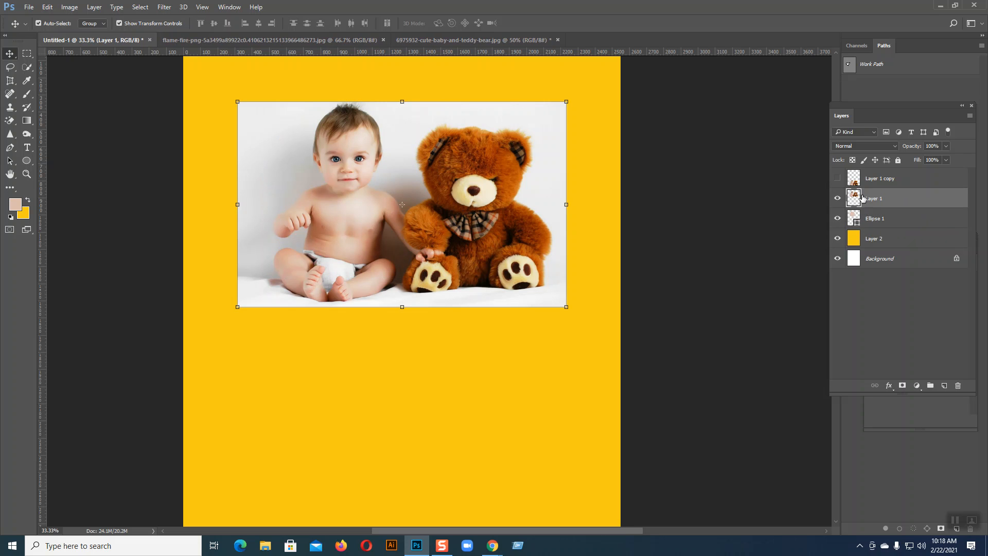
{"action": "right_click", "coordinate": [864, 198]}
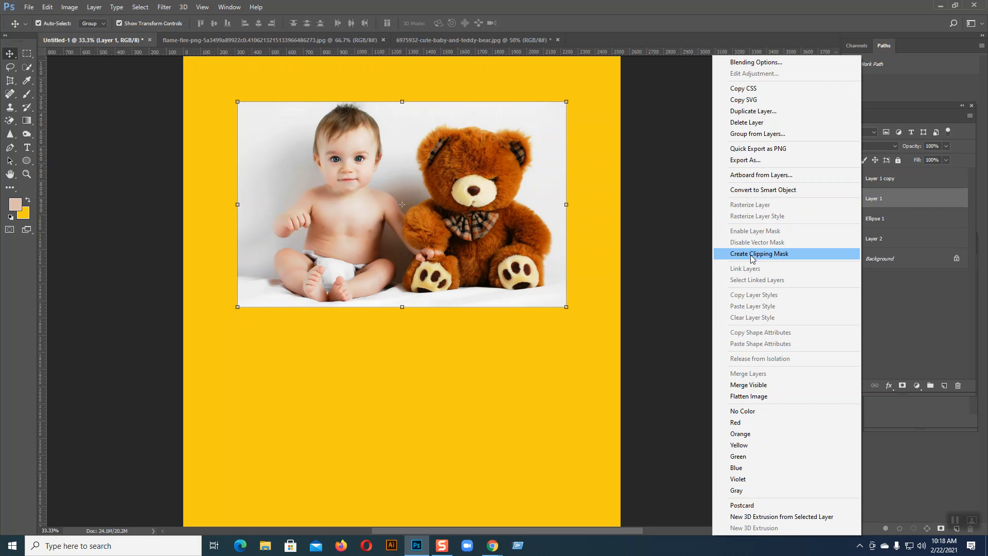
{"action": "left_click", "coordinate": [752, 255]}
{"action": "left_click", "coordinate": [707, 229]}
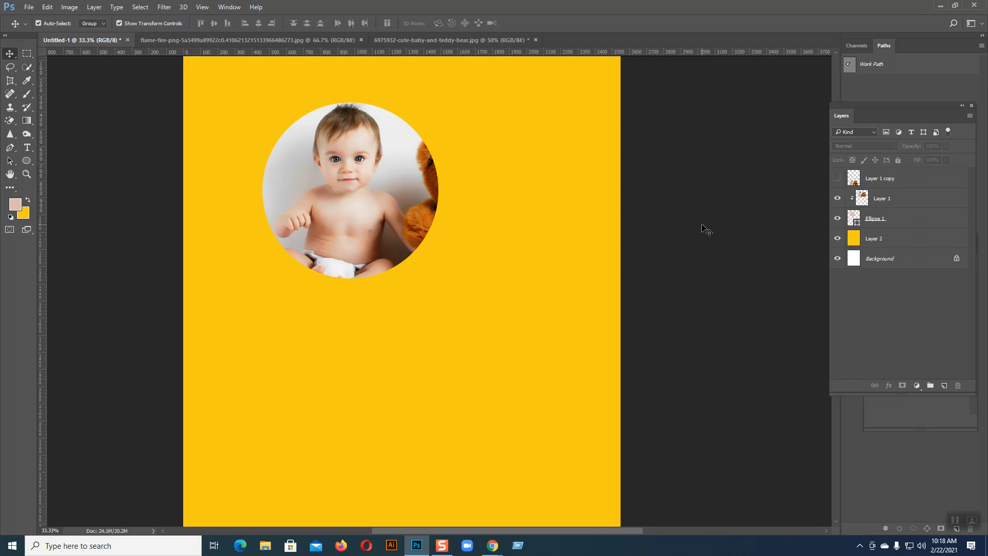
Shift the clipped photo inside the circle to adjust how the baby is framed.
{"action": "left_click", "coordinate": [418, 201]}
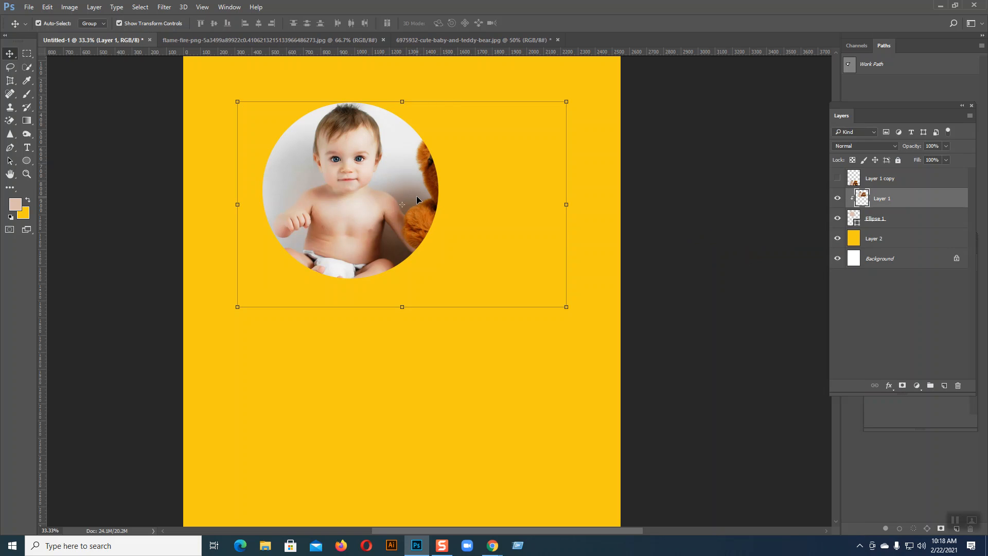
{"action": "left_click", "coordinate": [685, 221]}
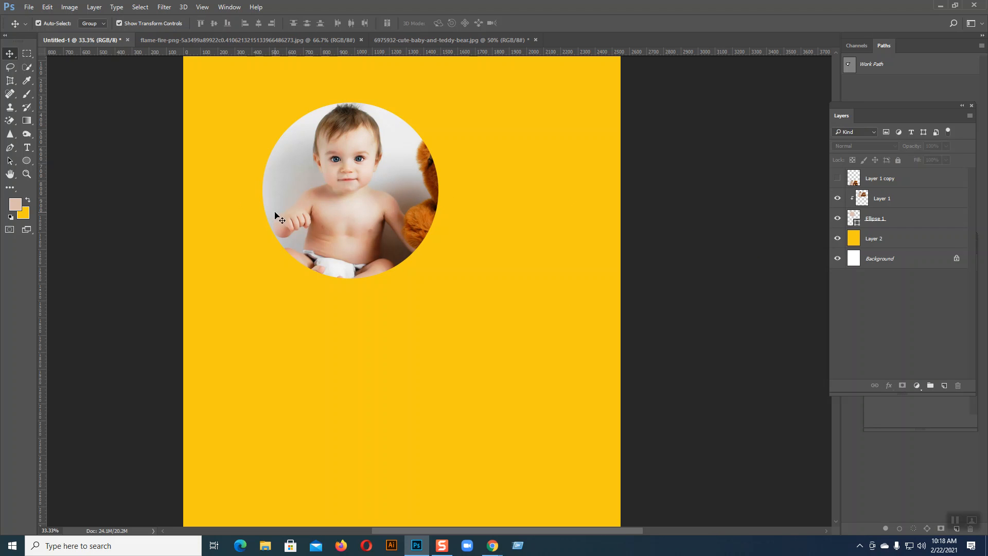
{"action": "left_click_drag", "start_coordinate": [314, 261], "coordinate": [339, 263]}
{"action": "left_click_drag", "start_coordinate": [400, 242], "coordinate": [374, 236]}
{"action": "left_click", "coordinate": [501, 357]}
Merge the clipped photo layer and the Ellipse 1 layer into one layer.
{"action": "left_click", "coordinate": [359, 241]}
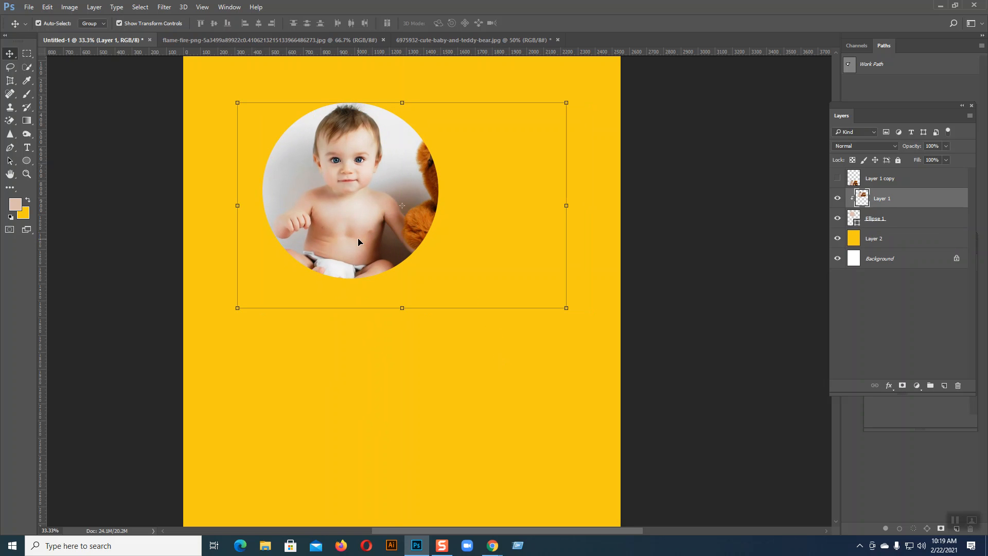
{"action": "left_click", "coordinate": [885, 220], "text": "shift"}
{"action": "right_click", "coordinate": [885, 221]}
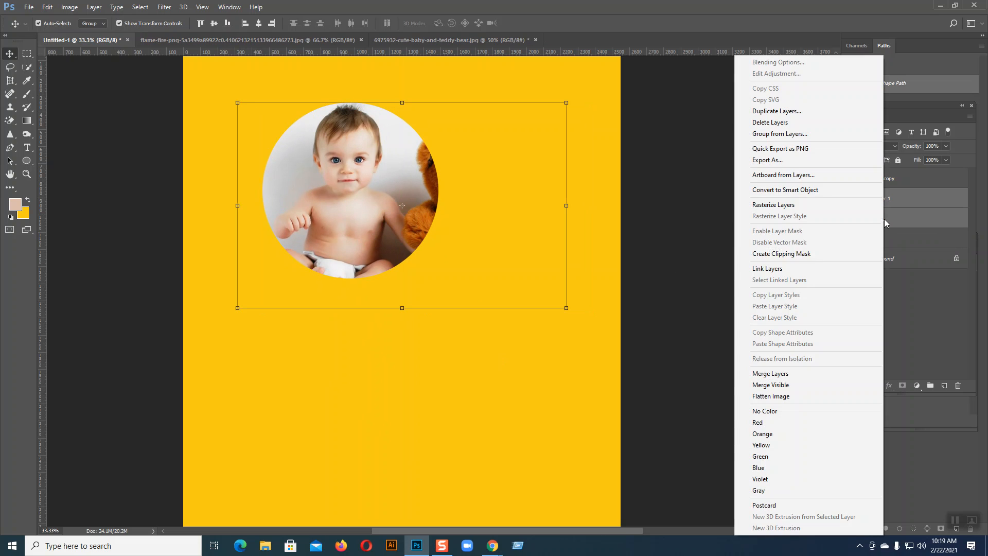
{"action": "left_click", "coordinate": [768, 374]}
{"action": "left_click", "coordinate": [316, 321]}
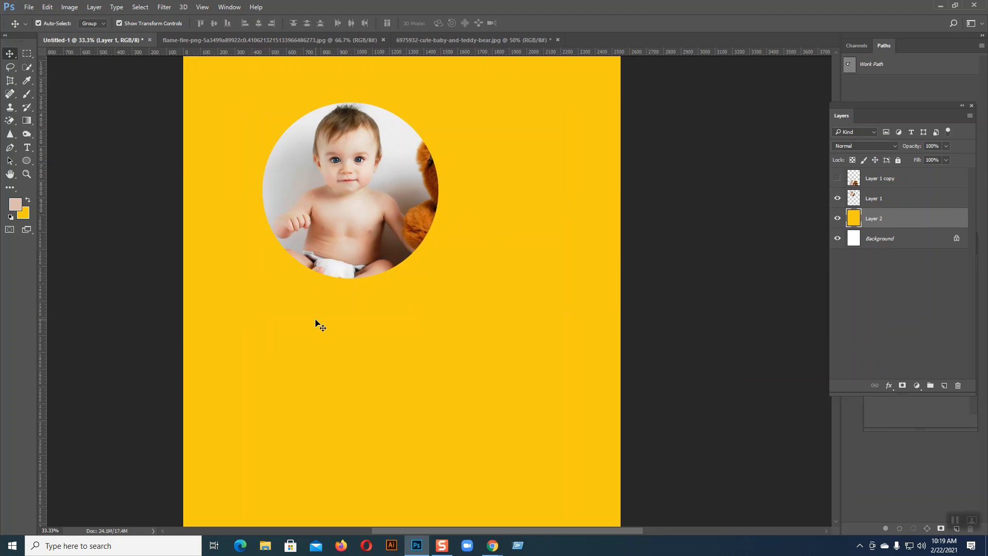
Make a freehand lasso selection of a crescent-shaped area along the lower edge of the circular photo.
{"action": "left_click", "coordinate": [325, 265]}
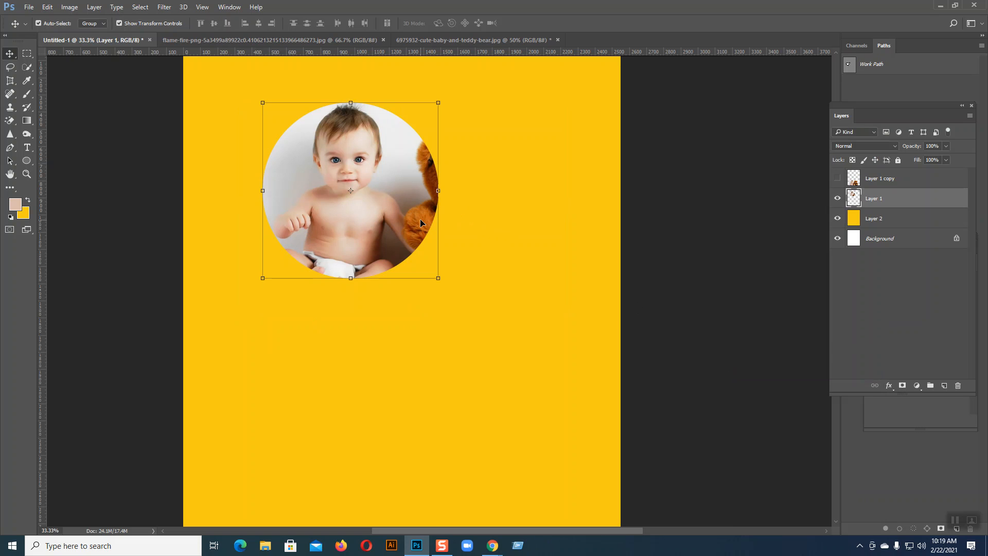
{"action": "left_click", "coordinate": [483, 230]}
{"action": "left_click", "coordinate": [10, 68]}
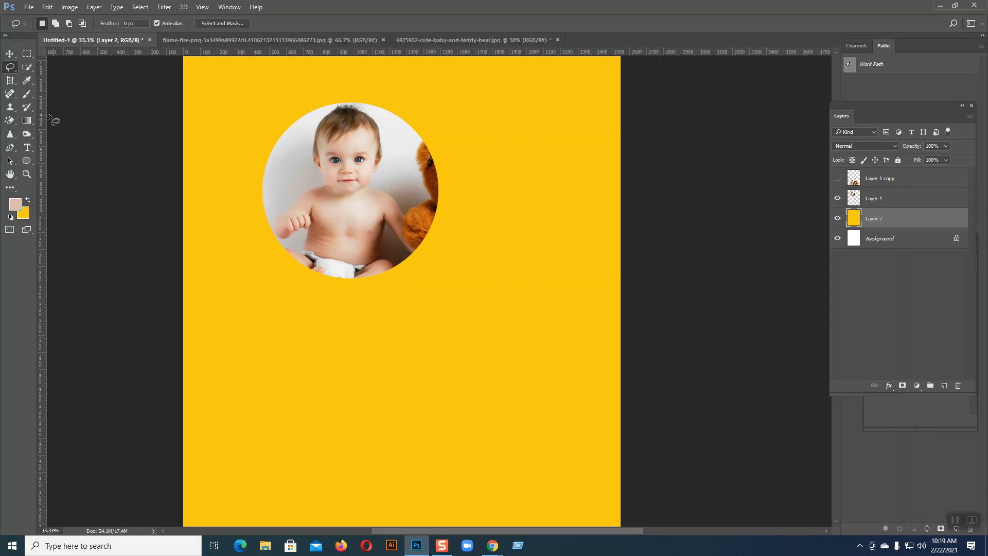
{"action": "left_click_drag", "start_coordinate": [253, 214], "coordinate": [274, 212]}
{"action": "mouse_move", "coordinate": [439, 213]}
{"action": "left_mouse_down"}
{"action": "mouse_move", "coordinate": [435, 253]}
{"action": "mouse_move", "coordinate": [373, 292]}
{"action": "left_mouse_up"}
{"action": "left_click_drag", "start_coordinate": [251, 220], "coordinate": [255, 213]}
Feather the crescent-shaped selection with a radius of 15 pixels.
{"action": "left_click", "coordinate": [139, 7]}
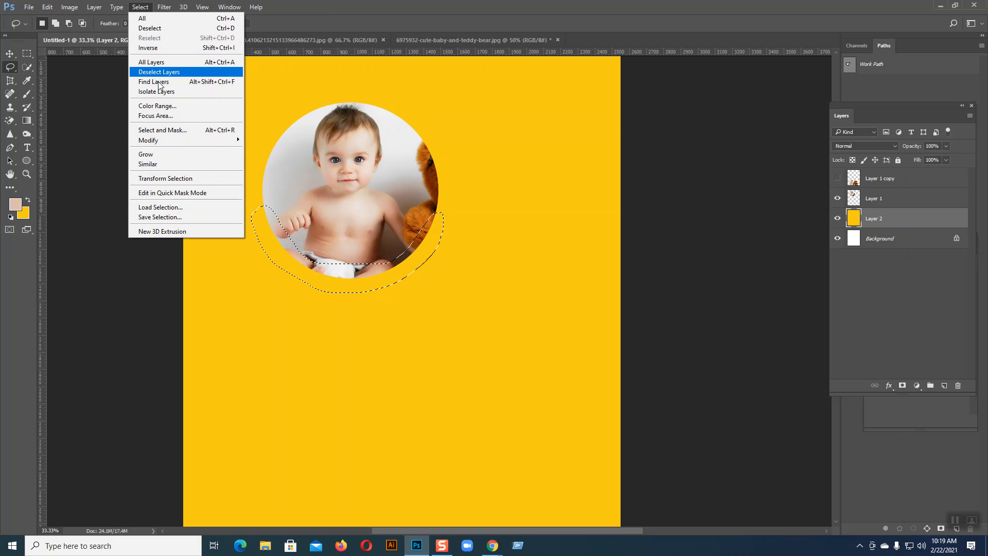
{"action": "mouse_move", "coordinate": [227, 140]}
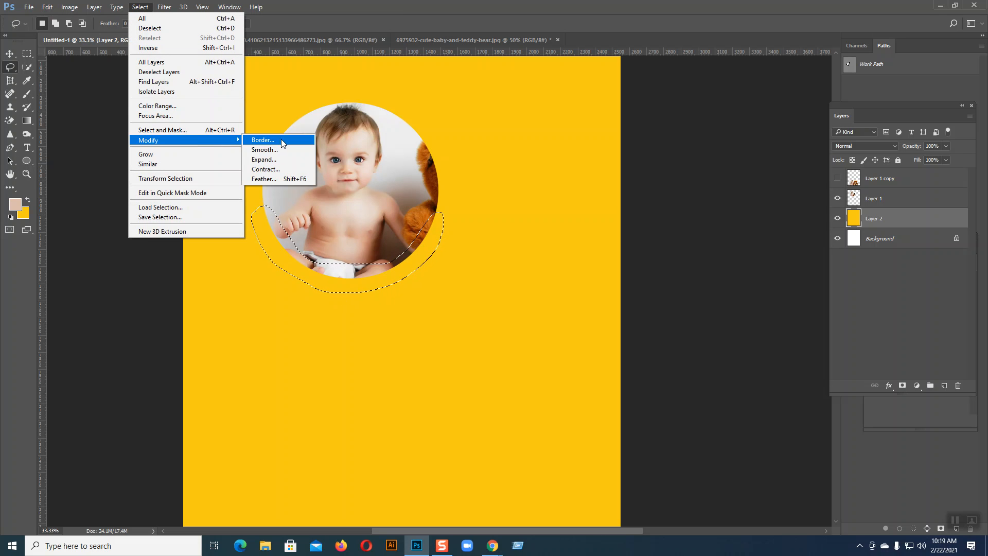
{"action": "left_click", "coordinate": [277, 180]}
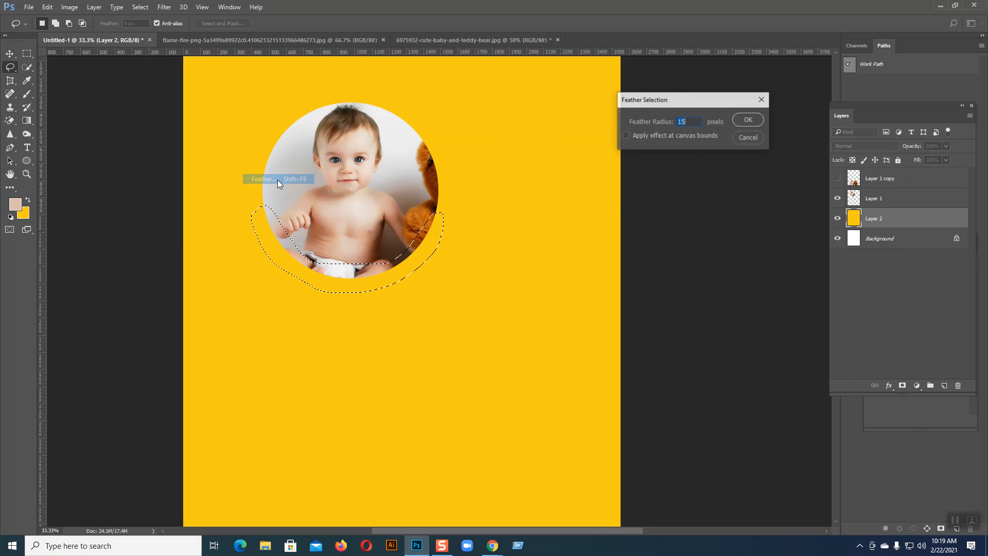
{"action": "left_click", "coordinate": [748, 121]}
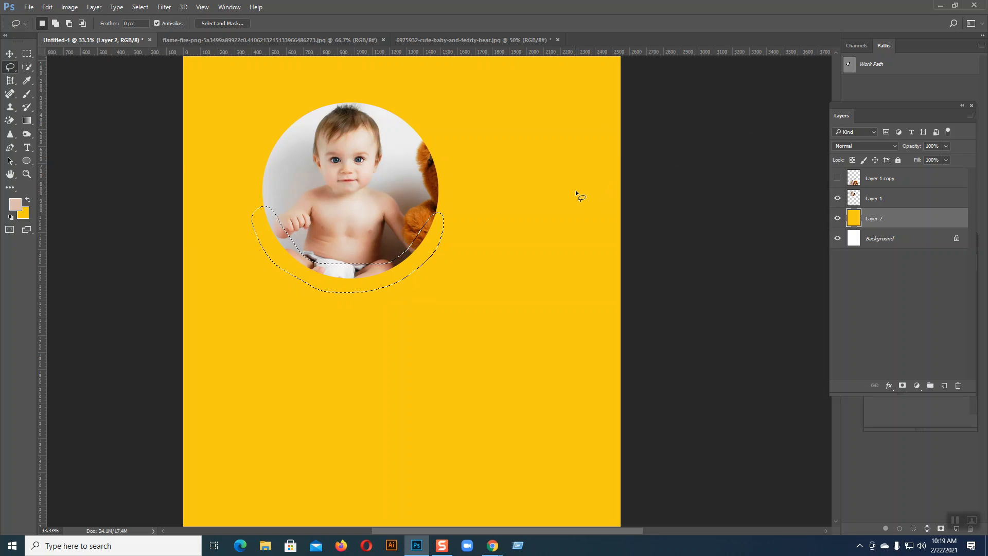
Try deleting the feathered area from Layer 2 and from Layer 1, undo both deletions, and deselect.
{"action": "key", "text": "Delete"}
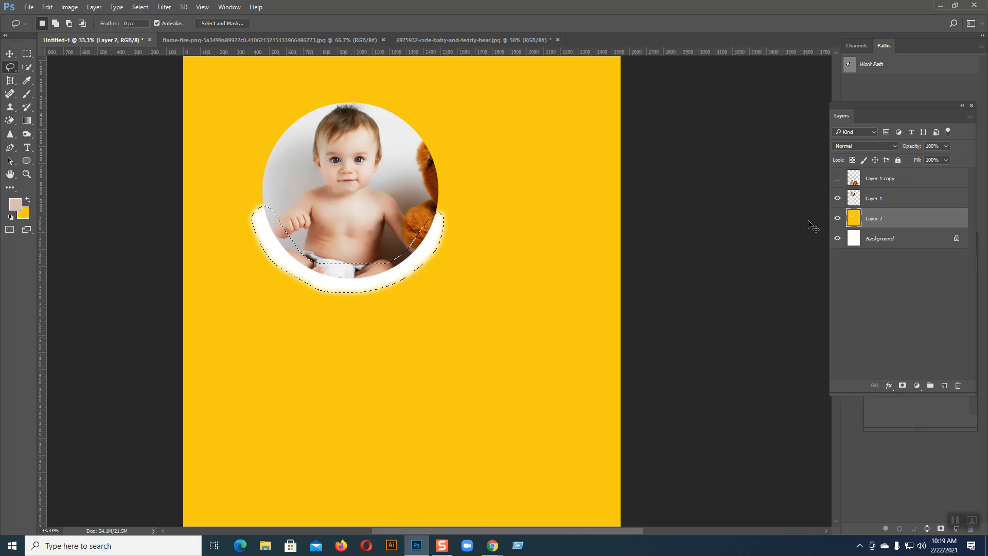
{"action": "key", "text": "ctrl+z"}
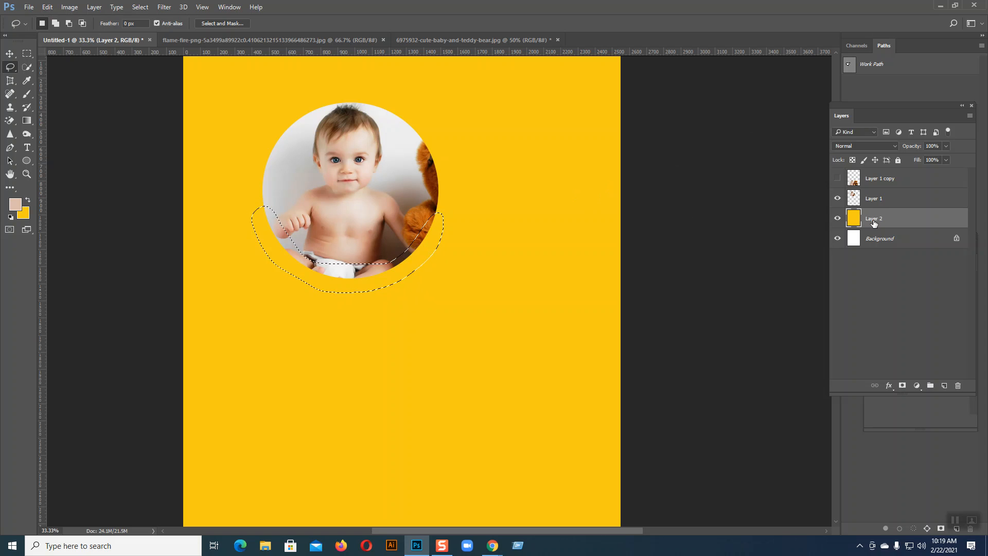
{"action": "left_click", "coordinate": [875, 201]}
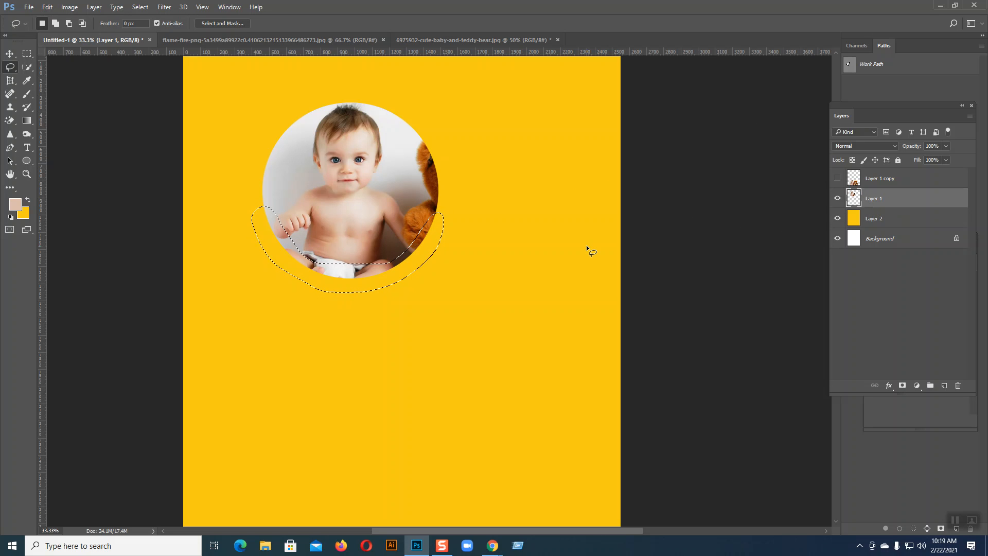
{"action": "key", "text": "Delete"}
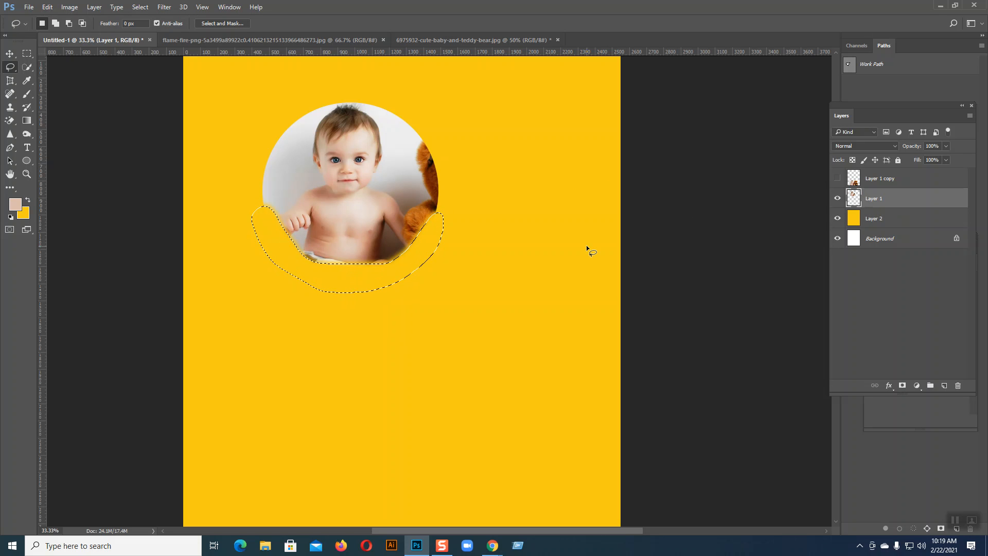
{"action": "key", "text": "ctrl+d"}
{"action": "key", "text": "ctrl+z"}
{"action": "key", "text": "ctrl+z"}
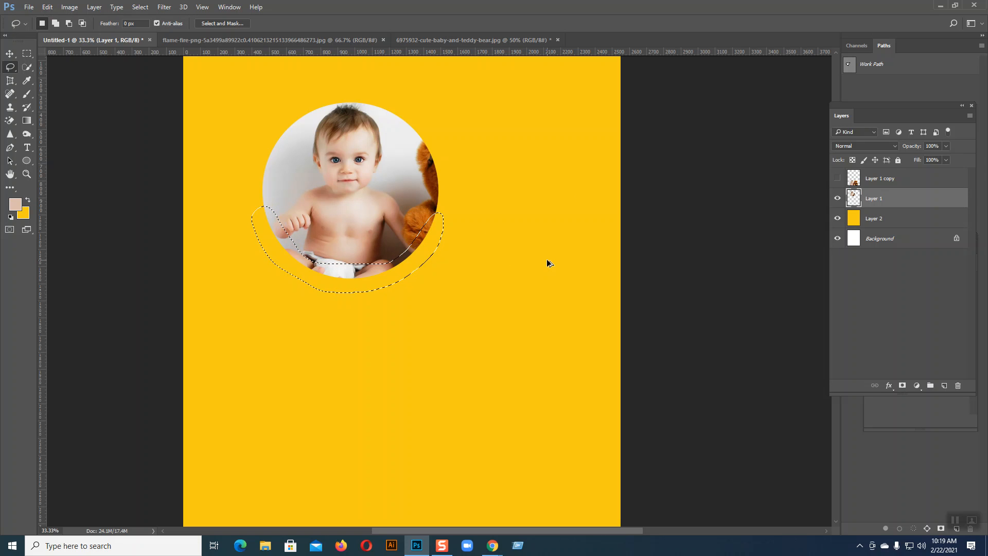
{"action": "key", "text": "ctrl+d"}
Make yellow the foreground colour and paint over the circular photo's lower edge on Layer 1 with a soft 400 px brush.
{"action": "left_click_drag", "start_coordinate": [27, 94], "coordinate": [68, 98]}
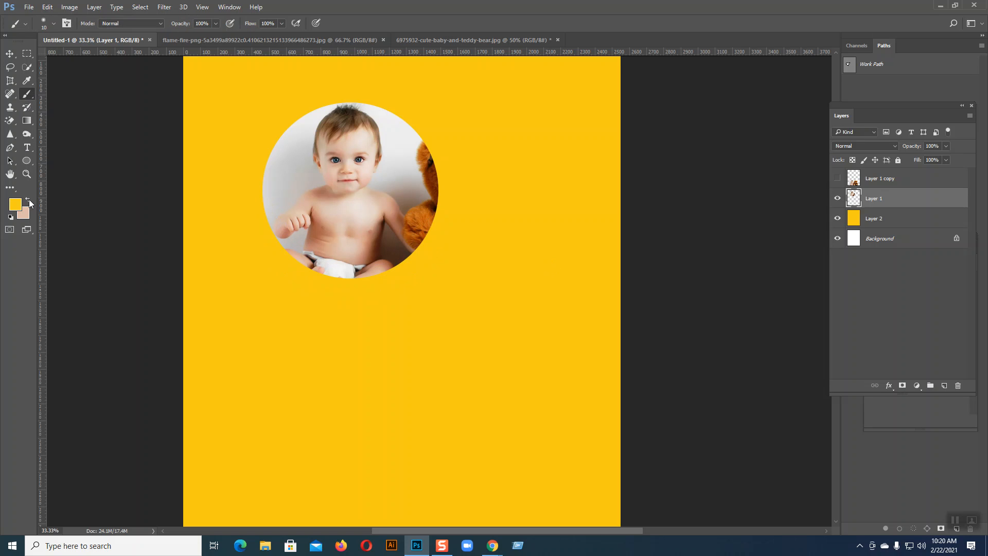
{"action": "left_click", "coordinate": [53, 24]}
{"action": "left_click_drag", "start_coordinate": [64, 54], "coordinate": [74, 58]}
{"action": "left_click", "coordinate": [55, 24]}
{"action": "key", "text": "bracketright"}
{"action": "key", "text": "bracketright"}
{"action": "key", "text": "bracketright"}
{"action": "key", "text": "bracketright"}
{"action": "key", "text": "bracketright"}
{"action": "key", "text": "bracketright"}
{"action": "key", "text": "bracketright"}
{"action": "key", "text": "bracketright"}
{"action": "key", "text": "bracketright"}
{"action": "key", "text": "bracketright"}
{"action": "key", "text": "bracketright"}
{"action": "mouse_move", "coordinate": [254, 280]}
{"action": "left_mouse_down"}
{"action": "mouse_move", "coordinate": [365, 291]}
{"action": "mouse_move", "coordinate": [439, 269]}
{"action": "mouse_move", "coordinate": [468, 237]}
{"action": "mouse_move", "coordinate": [400, 285]}
{"action": "mouse_move", "coordinate": [337, 295]}
{"action": "mouse_move", "coordinate": [256, 263]}
{"action": "mouse_move", "coordinate": [231, 239]}
{"action": "mouse_move", "coordinate": [296, 274]}
{"action": "mouse_move", "coordinate": [383, 279]}
{"action": "mouse_move", "coordinate": [423, 260]}
{"action": "mouse_move", "coordinate": [458, 217]}
{"action": "mouse_move", "coordinate": [437, 256]}
{"action": "mouse_move", "coordinate": [392, 289]}
{"action": "mouse_move", "coordinate": [321, 298]}
{"action": "mouse_move", "coordinate": [256, 270]}
{"action": "mouse_move", "coordinate": [227, 226]}
{"action": "mouse_move", "coordinate": [294, 277]}
{"action": "mouse_move", "coordinate": [359, 288]}
{"action": "mouse_move", "coordinate": [435, 272]}
{"action": "mouse_move", "coordinate": [460, 236]}
{"action": "mouse_move", "coordinate": [452, 271]}
{"action": "mouse_move", "coordinate": [359, 312]}
{"action": "mouse_move", "coordinate": [237, 282]}
{"action": "left_mouse_up"}
Switch to Chrome, examine the Timeline Photos election poster and related poster designs for faded photo edges, and return to Photoshop.
{"action": "mouse_move", "coordinate": [490, 535]}
{"action": "left_click", "coordinate": [474, 495]}
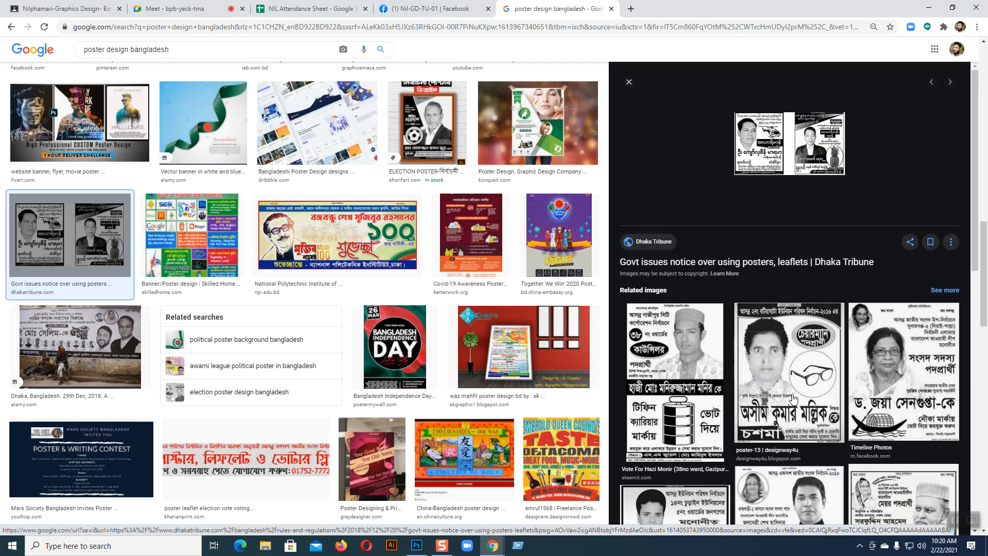
{"action": "left_click", "coordinate": [896, 407]}
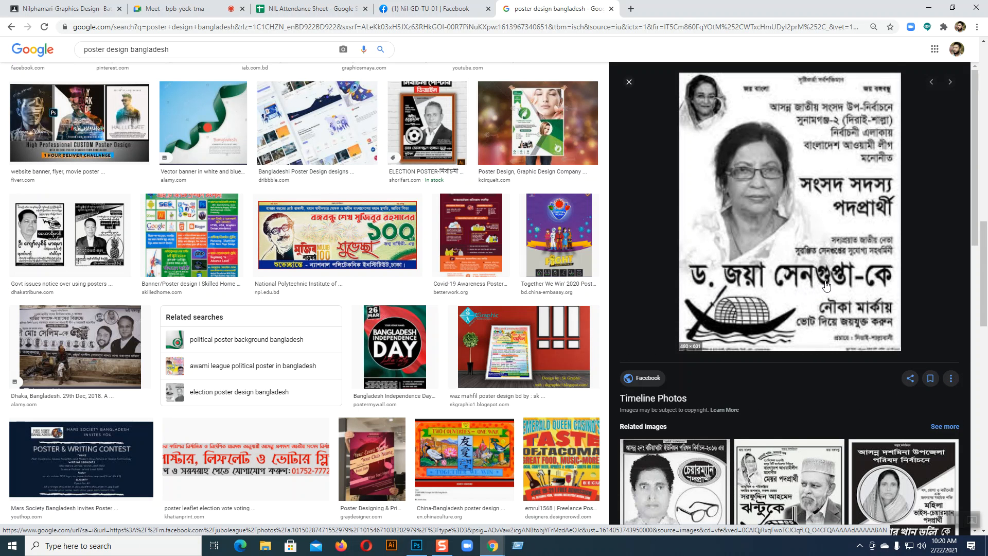
{"action": "scroll", "coordinate": [747, 299], "scroll_direction": "down", "scroll_amount": 6}
{"action": "scroll", "coordinate": [760, 408], "scroll_direction": "down", "scroll_amount": 5}
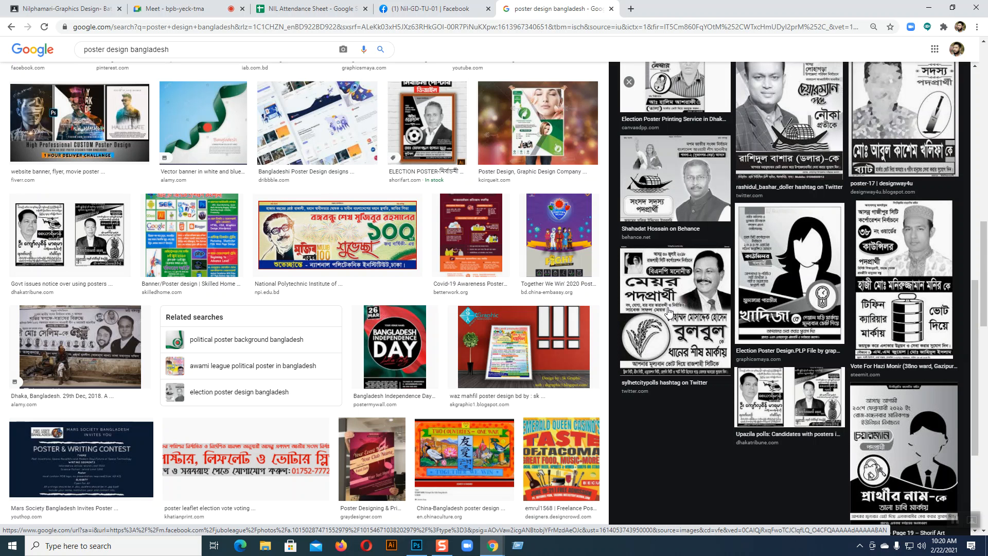
{"action": "scroll", "coordinate": [667, 312], "scroll_direction": "down", "scroll_amount": 4}
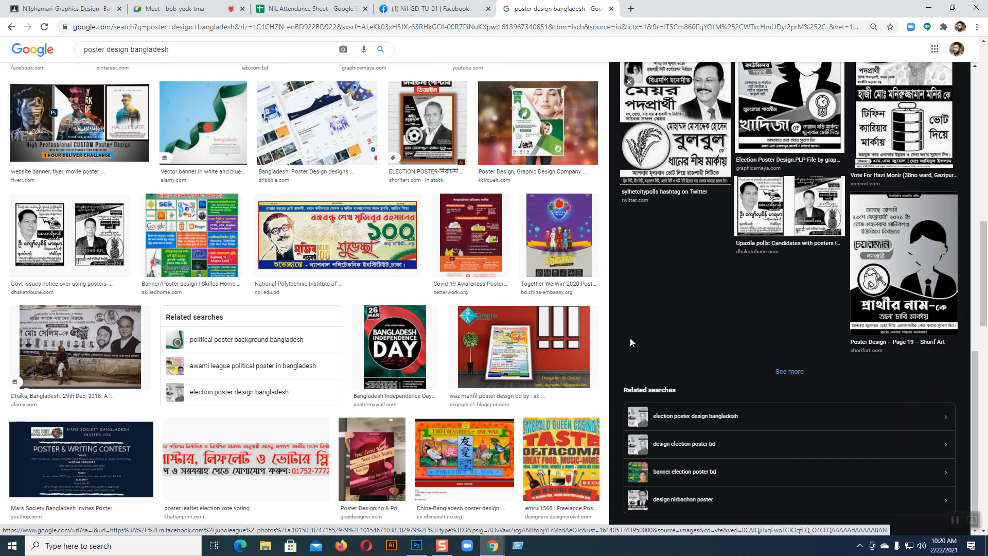
{"action": "left_click", "coordinate": [417, 546]}
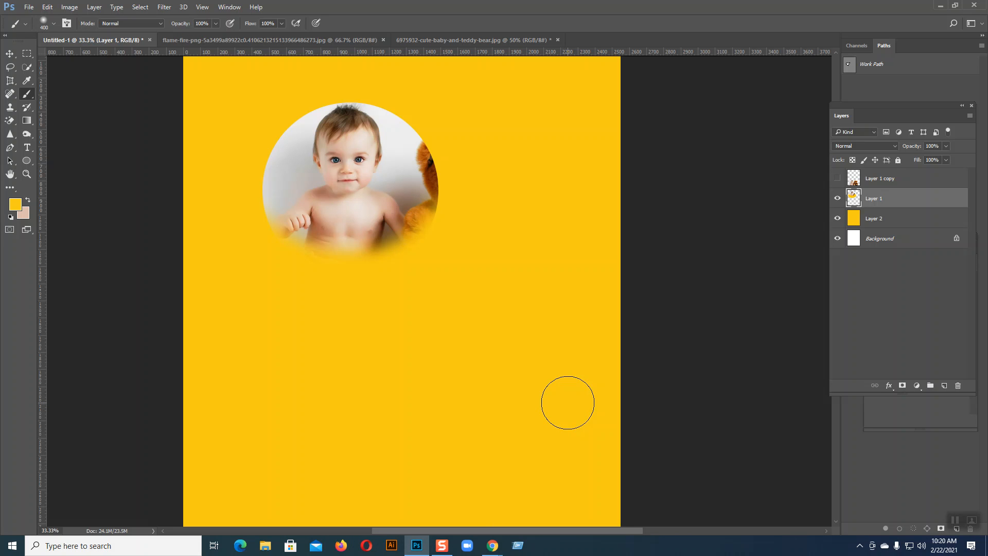
Load the outline of Layer 0 in the earn-money-with-fiverr image as a selection and apply a 5-pixel border to it.
{"action": "left_click", "coordinate": [11, 54]}
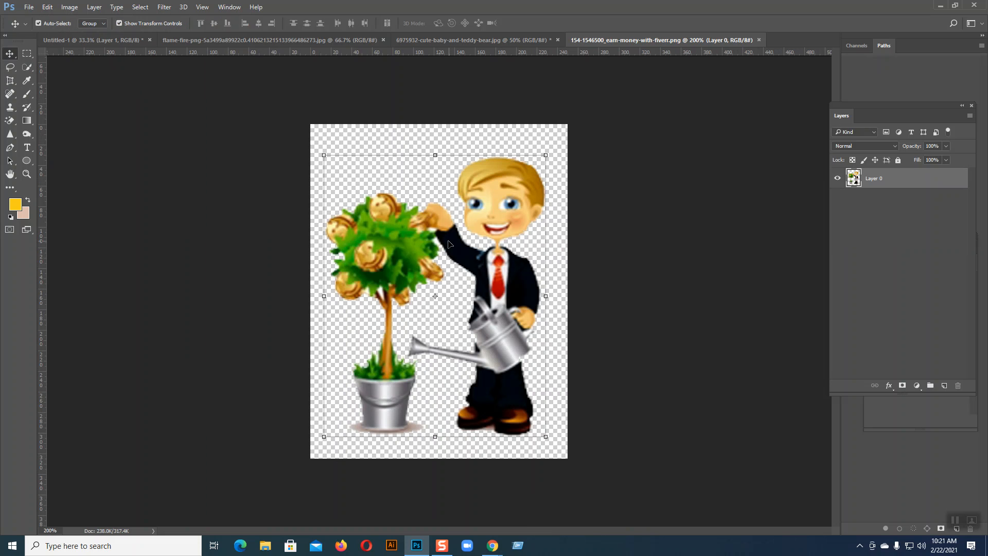
{"action": "left_click", "coordinate": [854, 178], "text": "ctrl"}
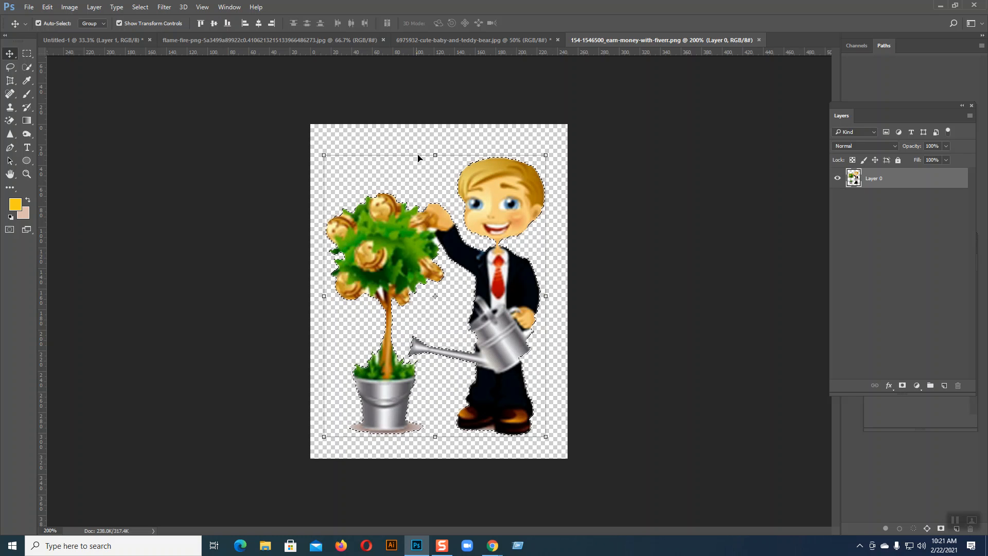
{"action": "left_click", "coordinate": [145, 9]}
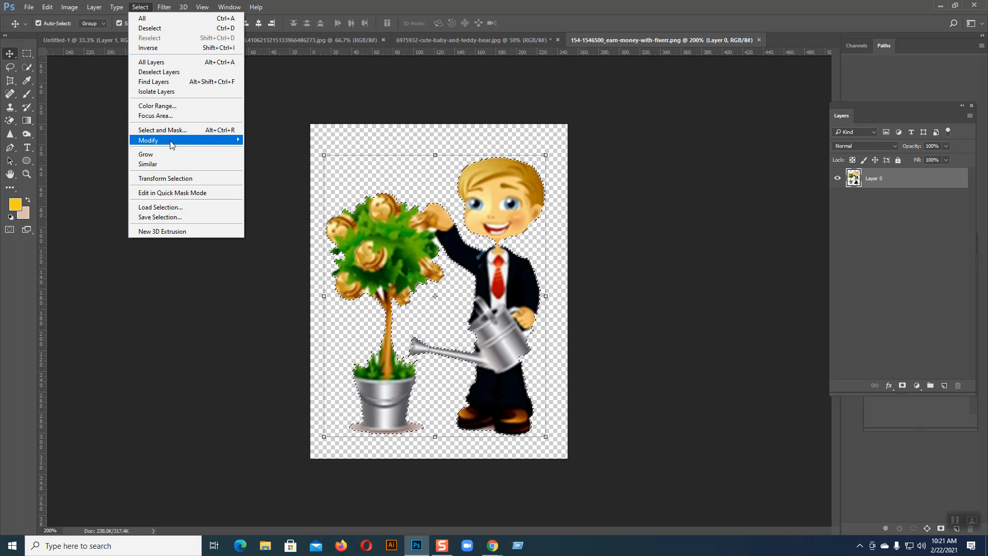
{"action": "mouse_move", "coordinate": [169, 144]}
{"action": "left_click", "coordinate": [265, 139]}
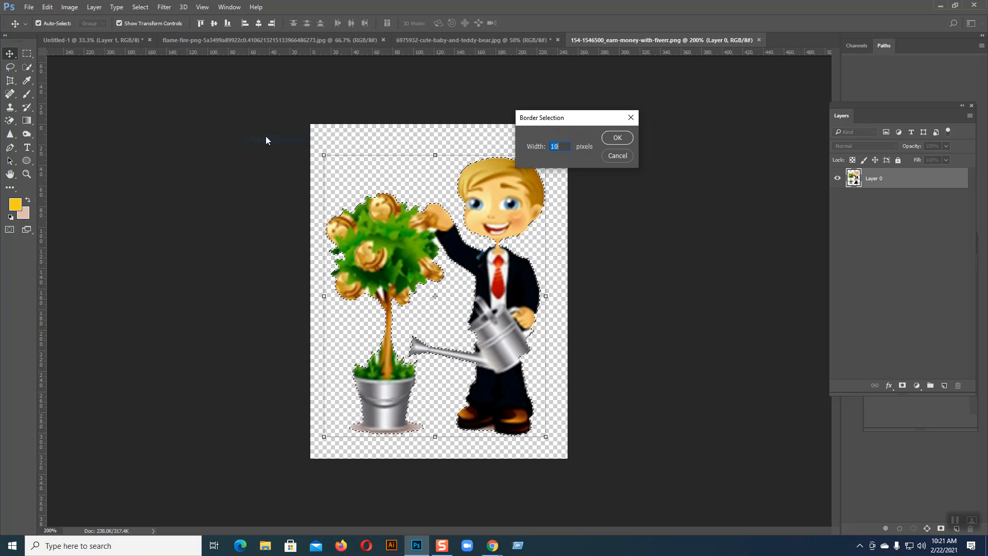
{"action": "type", "text": "5"}
{"action": "left_click", "coordinate": [618, 139]}
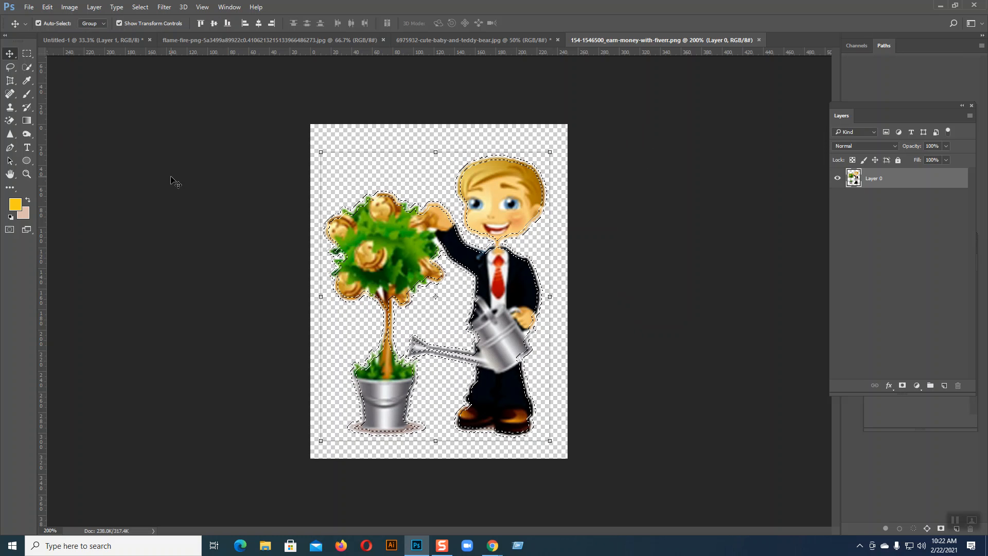
Fill the border selection around the cartoon man and money tree with the background colour and deselect.
{"action": "key", "text": "ctrl+BackSpace"}
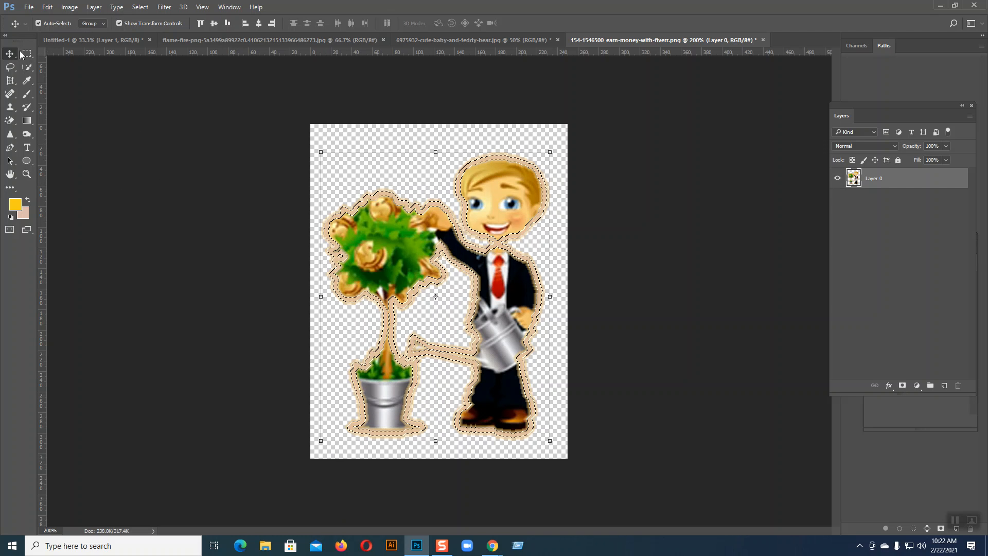
{"action": "key", "text": "m"}
{"action": "key", "text": "ctrl+d"}
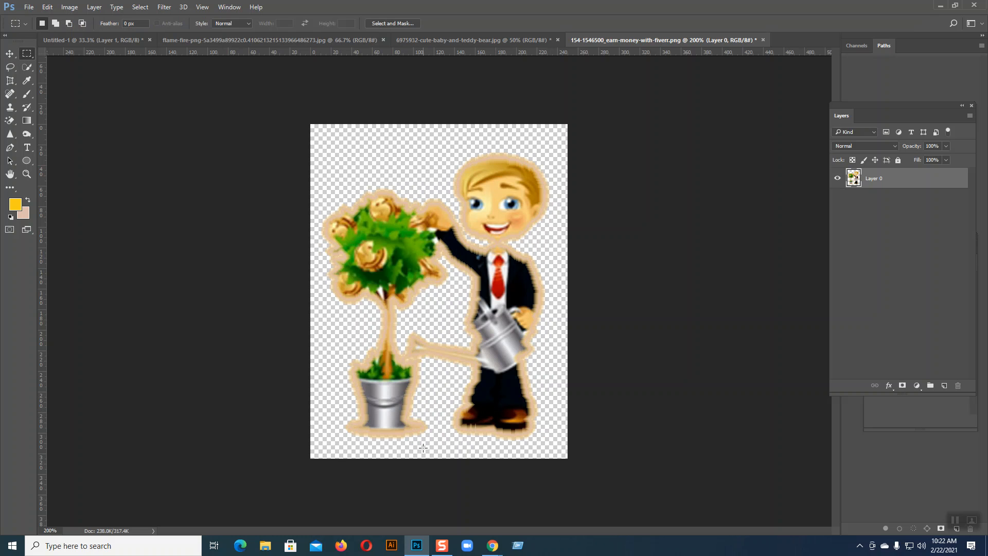
Look through the other open documents, return to the earn-money-with-fiverr image and undo the deselection and border fill.
{"action": "left_click", "coordinate": [120, 41]}
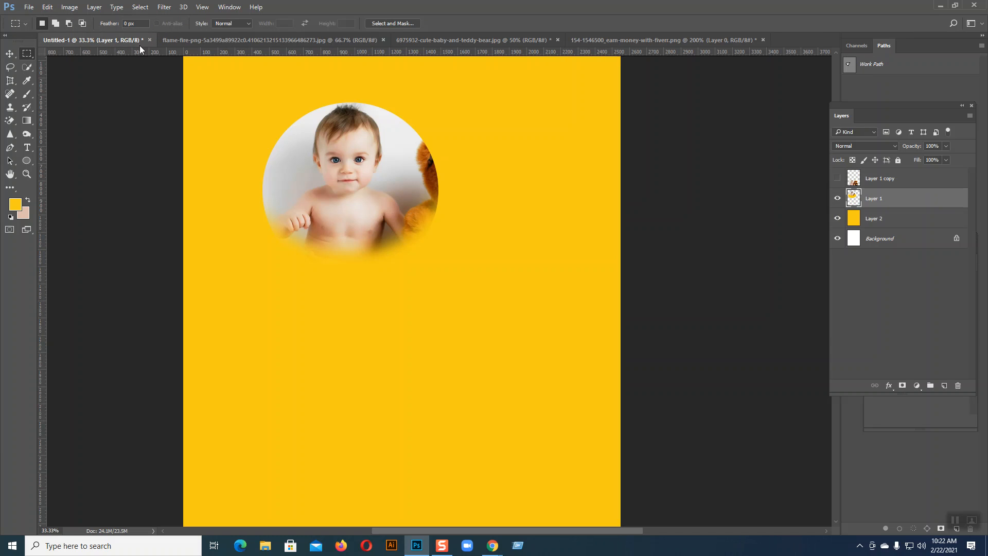
{"action": "left_click", "coordinate": [216, 39]}
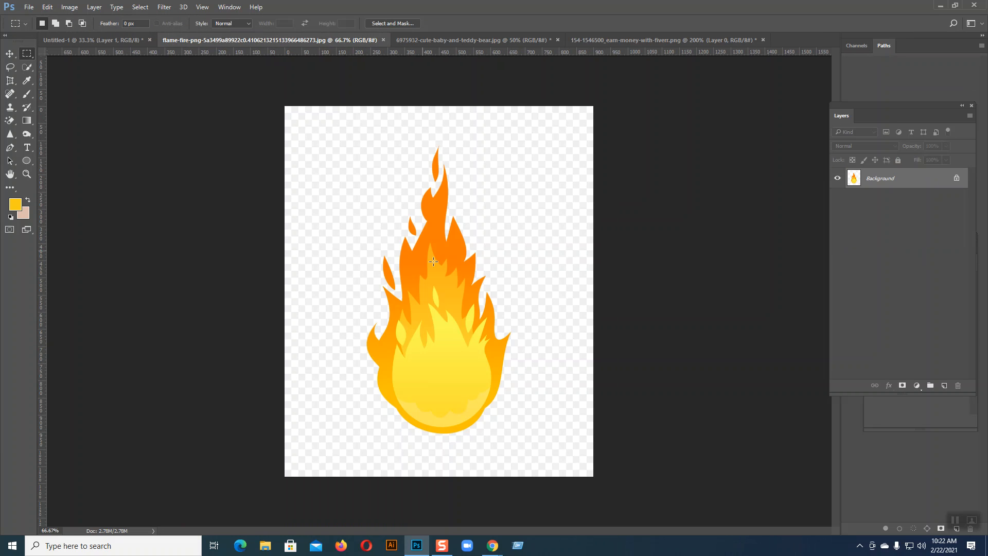
{"action": "left_click", "coordinate": [457, 37]}
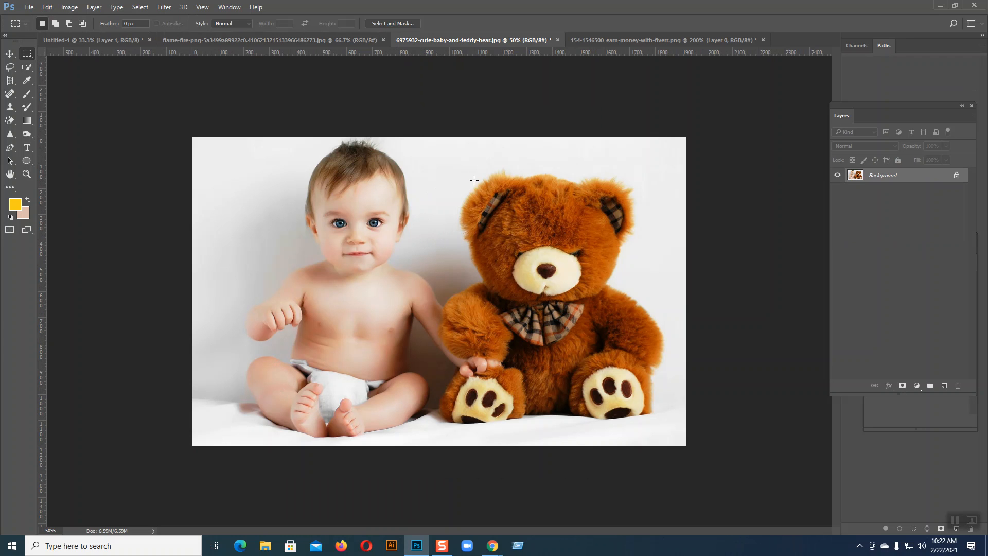
{"action": "left_click", "coordinate": [659, 41]}
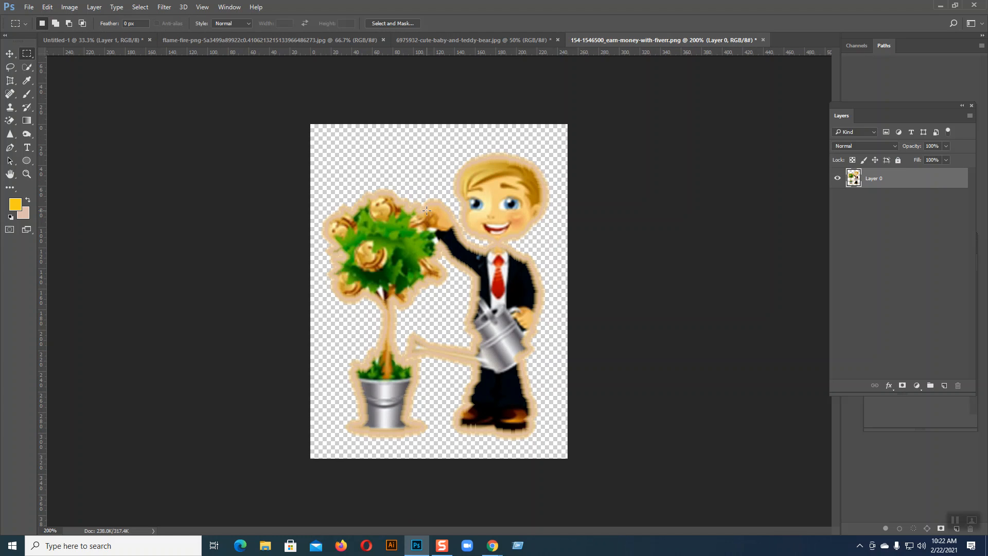
{"action": "key", "text": "ctrl+alt+z"}
{"action": "key", "text": "ctrl+alt+z"}
{"action": "key", "text": "ctrl+alt+z"}
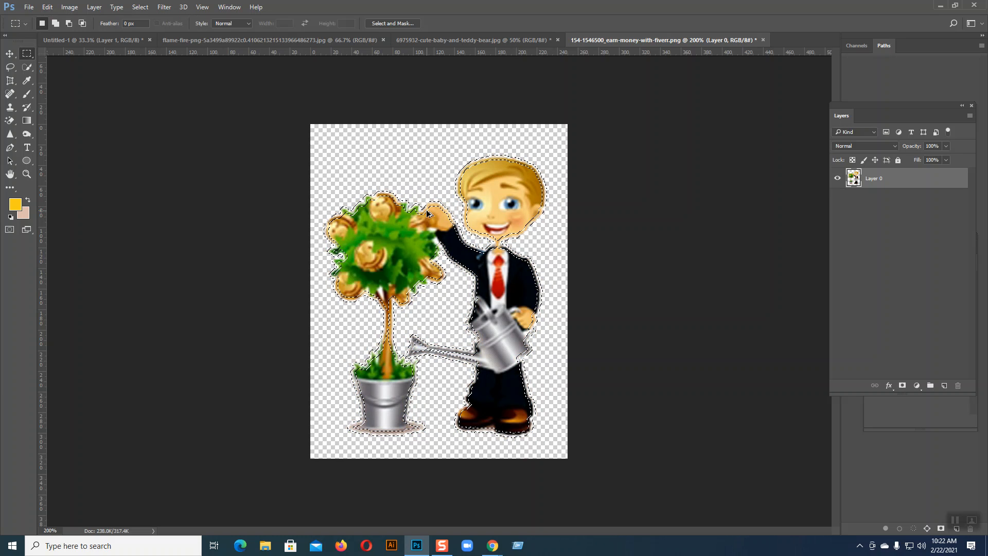
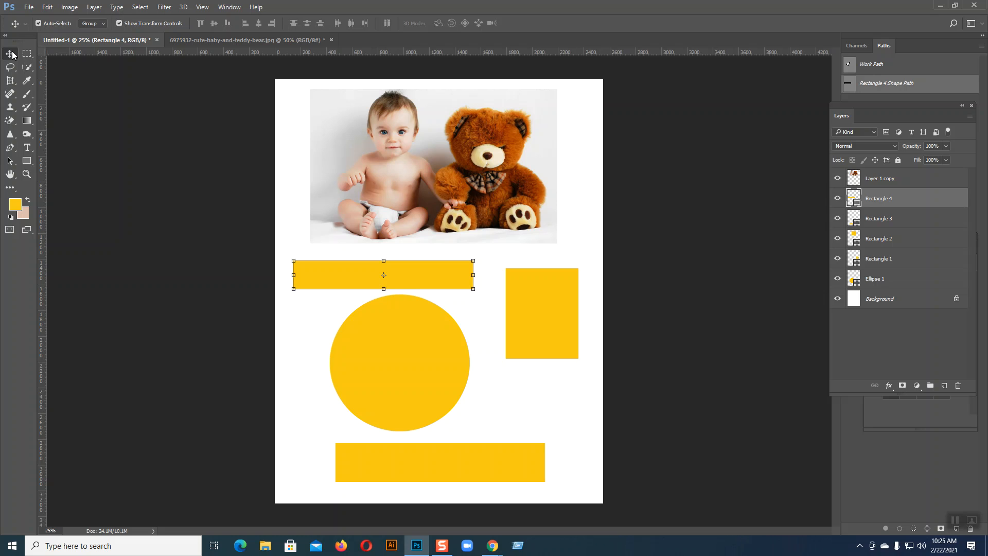
Select the photo and the yellow shapes in Untitled-1 one after another to identify their layers, and clear the layer selection.
{"action": "left_click", "coordinate": [473, 150]}
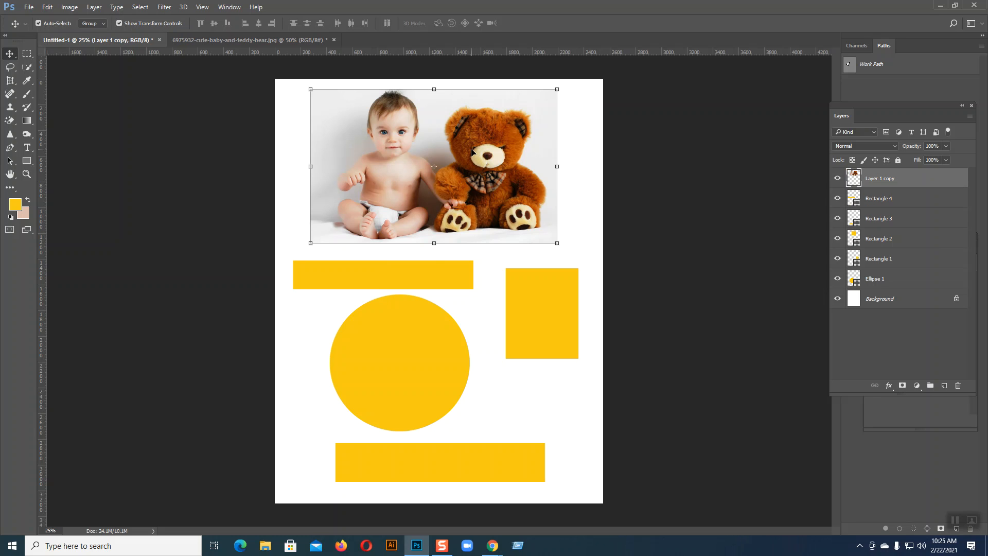
{"action": "left_click", "coordinate": [437, 270]}
{"action": "left_click", "coordinate": [537, 294]}
{"action": "left_click", "coordinate": [461, 345]}
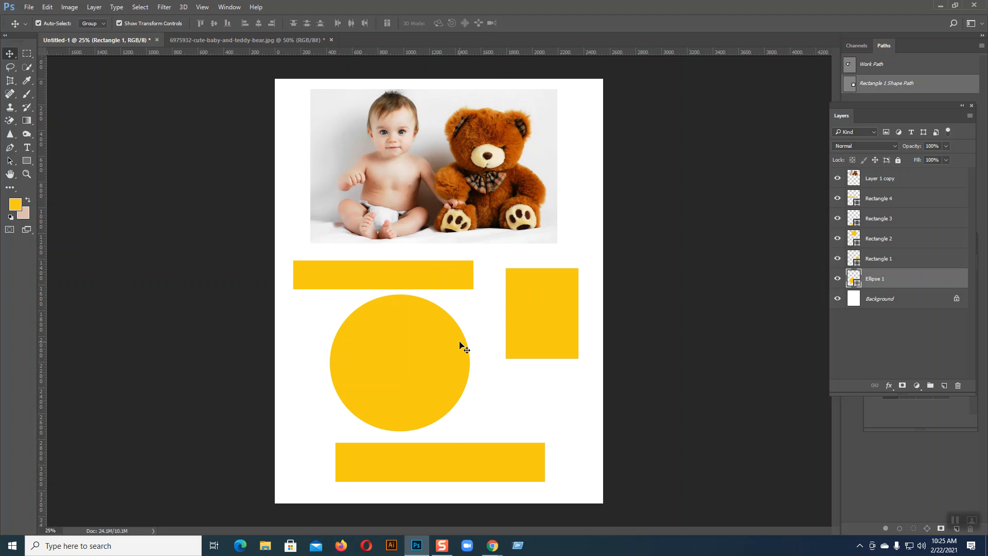
{"action": "left_click", "coordinate": [460, 463]}
{"action": "left_click", "coordinate": [881, 240]}
{"action": "left_click", "coordinate": [598, 233]}
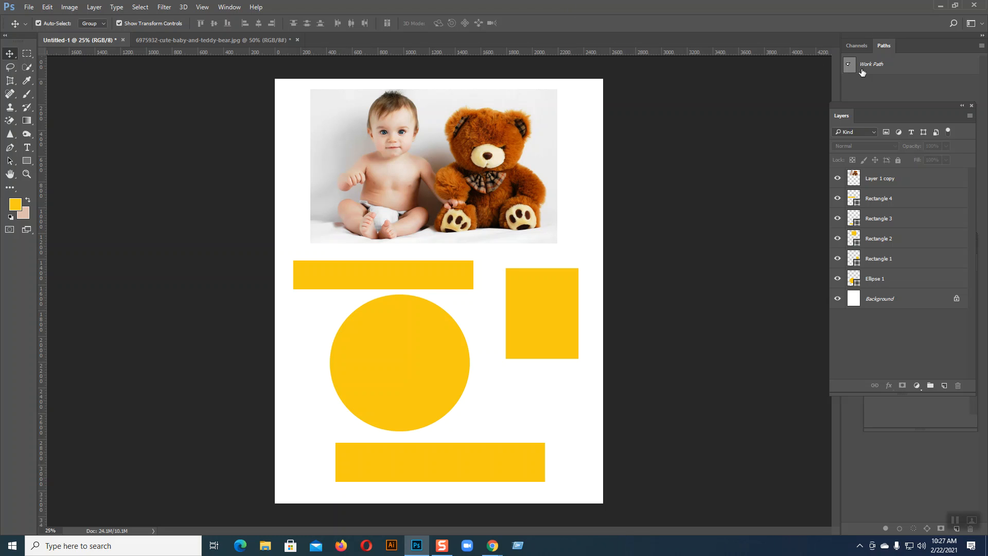
Select Layer 1 copy and shift the photo horizontally to an X position of 471 px.
{"action": "left_click_drag", "start_coordinate": [882, 106], "coordinate": [611, 39]}
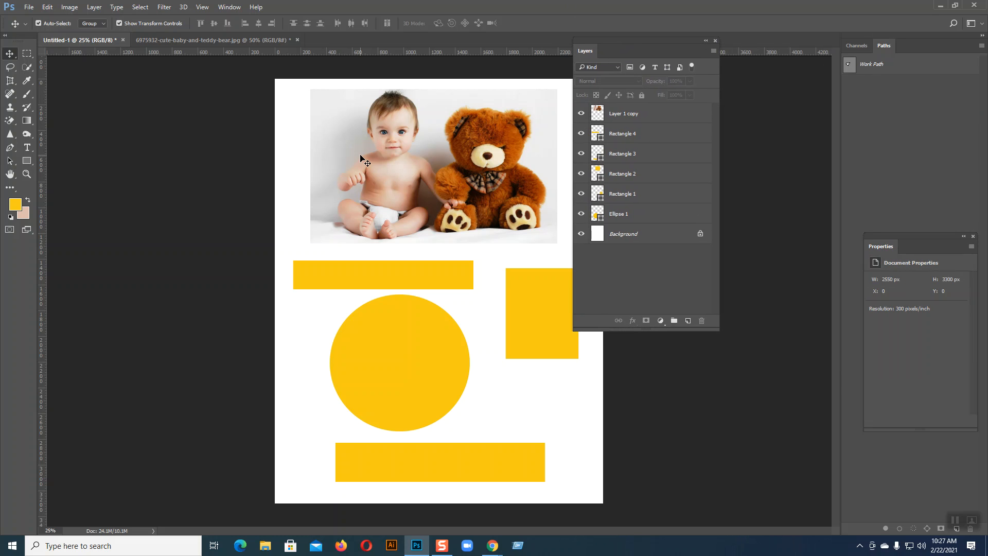
{"action": "left_click", "coordinate": [625, 117]}
{"action": "right_click", "coordinate": [625, 117]}
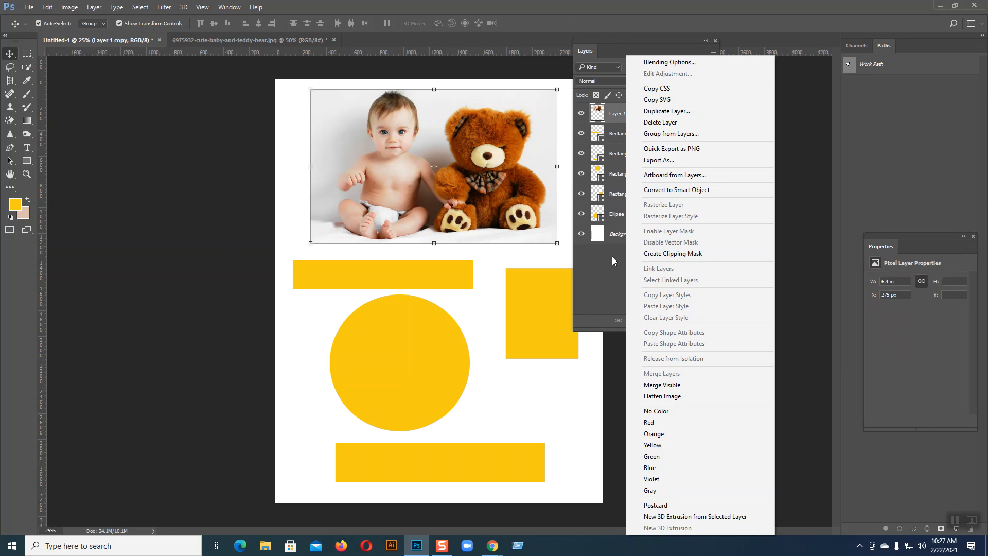
{"action": "left_click", "coordinate": [590, 263]}
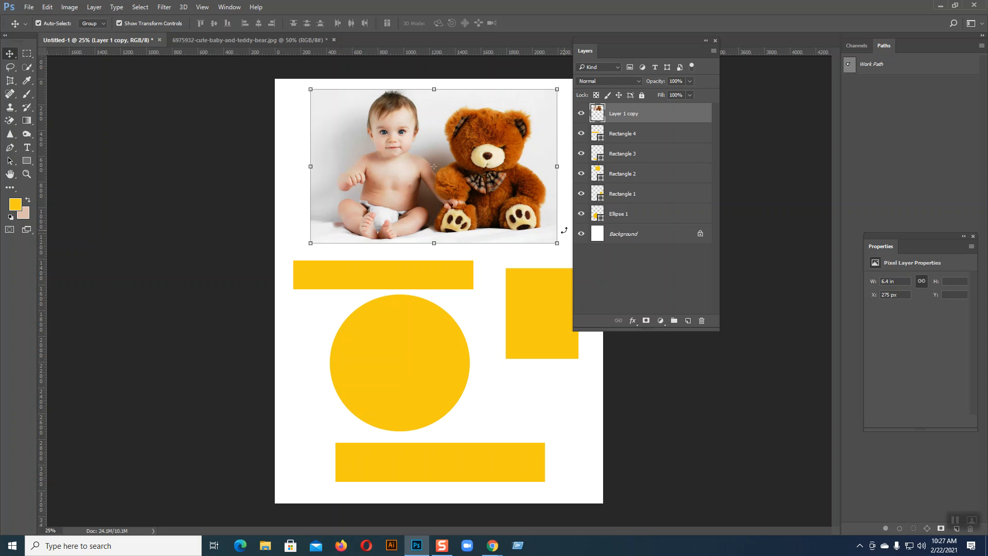
{"action": "left_click", "coordinate": [473, 184]}
{"action": "left_click_drag", "start_coordinate": [476, 170], "coordinate": [517, 159]}
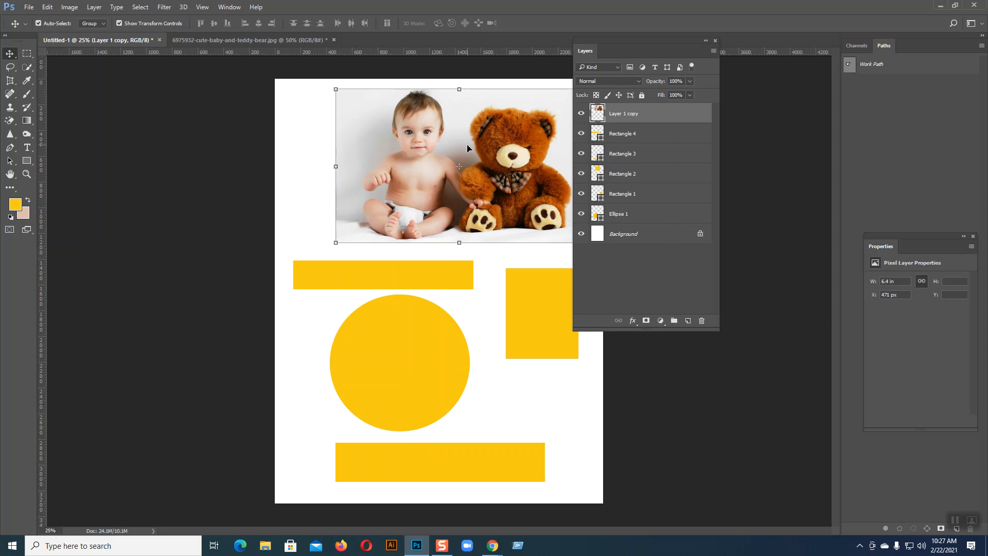
Try clipping Layer 1 copy to the Rectangle 4 layer beneath it, and release the clipping mask.
{"action": "right_click", "coordinate": [619, 119]}
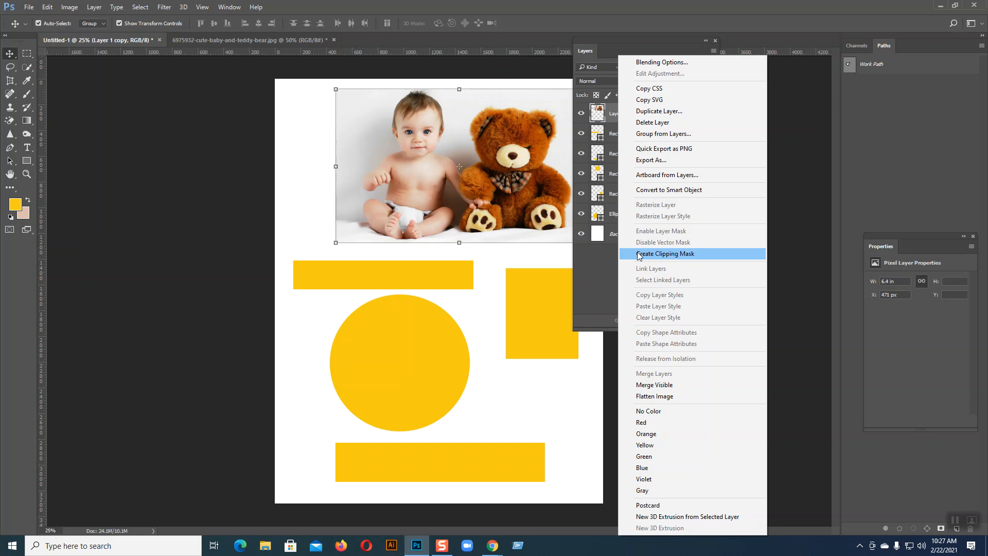
{"action": "left_click", "coordinate": [654, 254]}
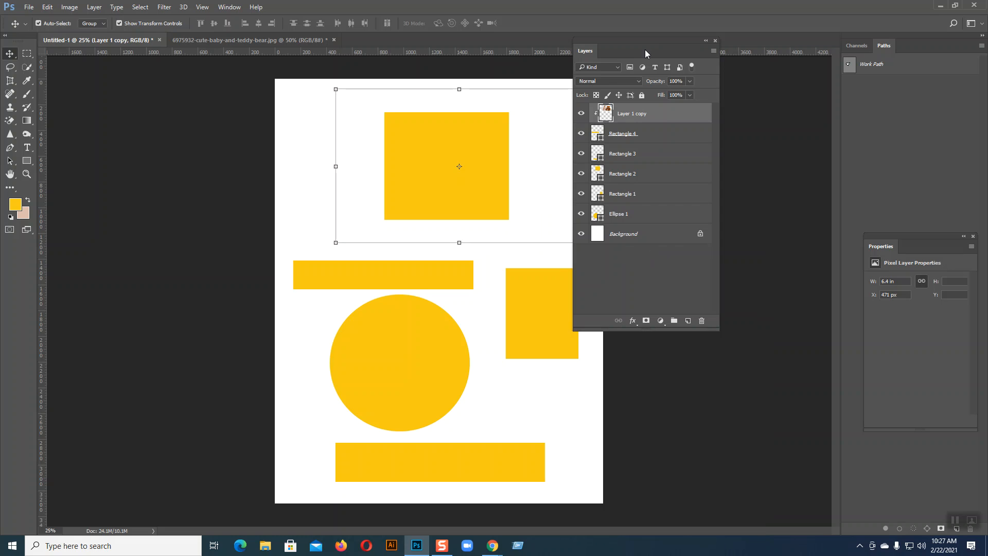
{"action": "left_click_drag", "start_coordinate": [638, 42], "coordinate": [750, 59]}
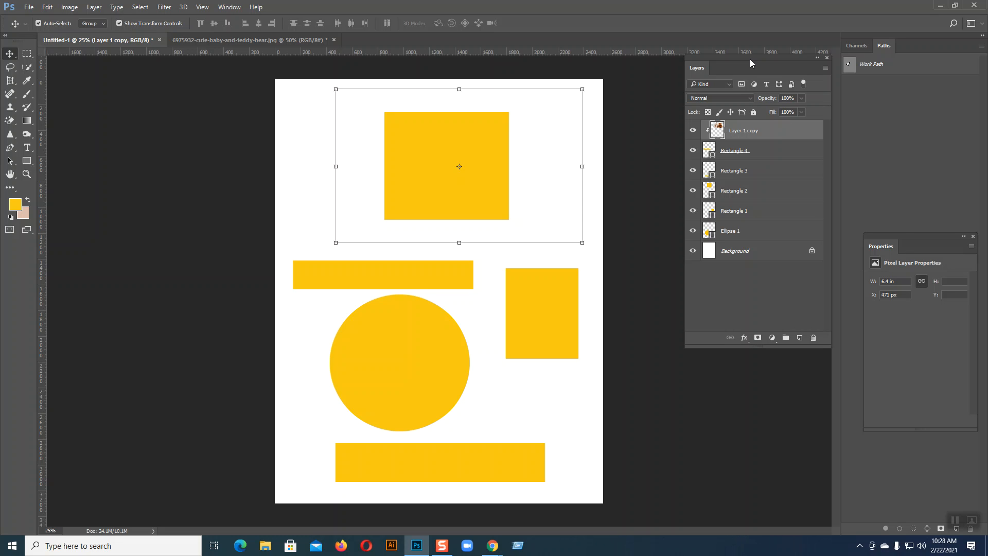
{"action": "right_click", "coordinate": [758, 134]}
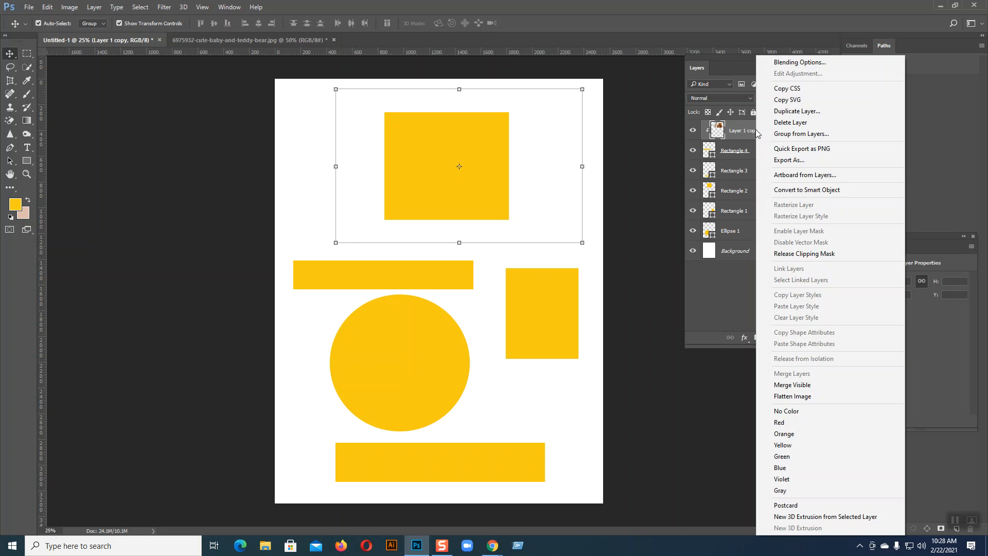
{"action": "left_click", "coordinate": [803, 253]}
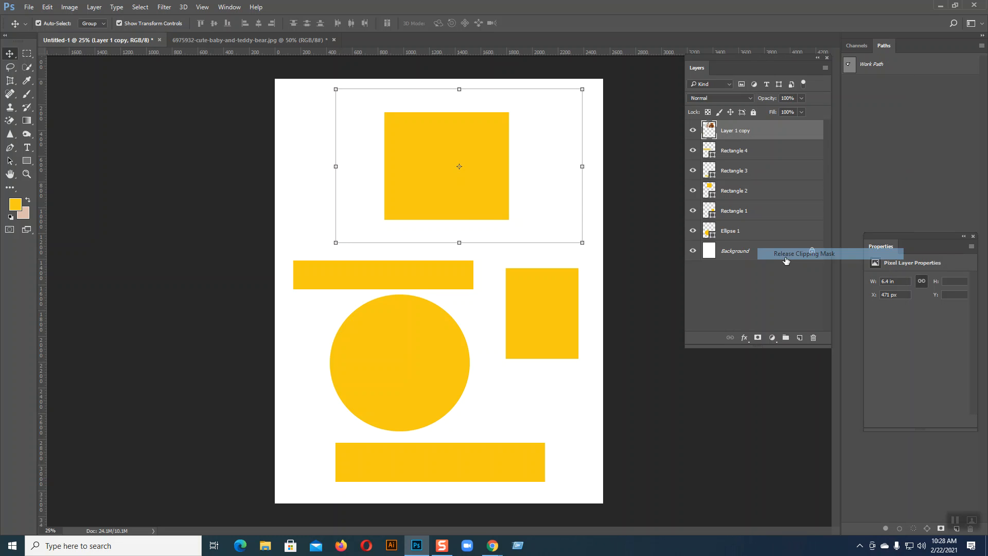
{"action": "left_click", "coordinate": [737, 287]}
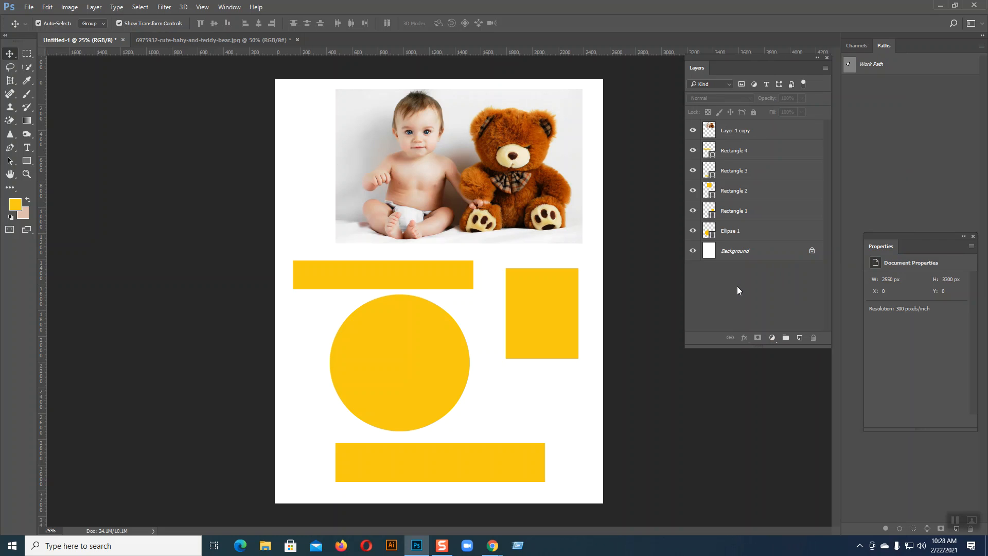
Magnify the screen to 200% and select the photo, Rectangle 4 and Rectangle 2 layers in turn to compare their stacking order.
{"action": "left_click", "coordinate": [498, 135]}
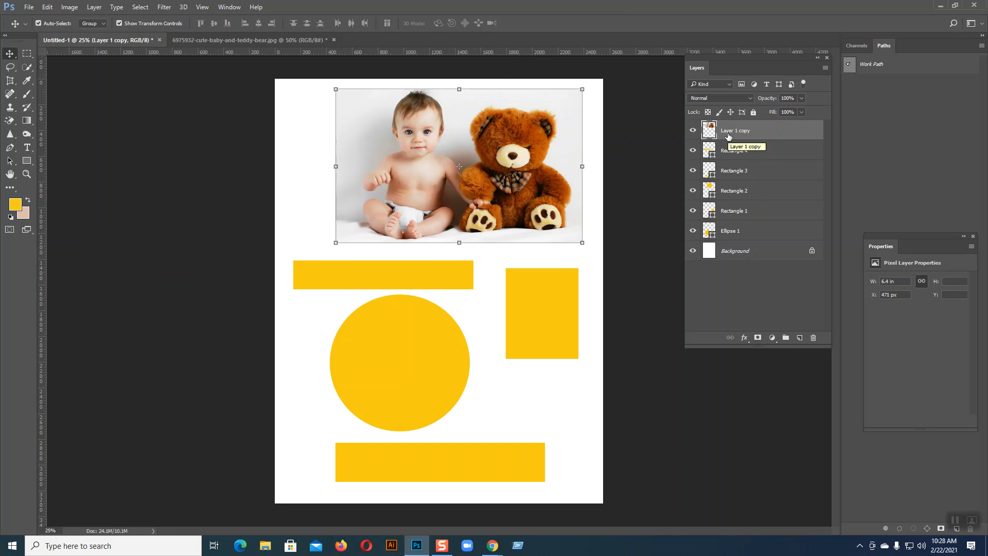
{"action": "key", "text": "super+plus"}
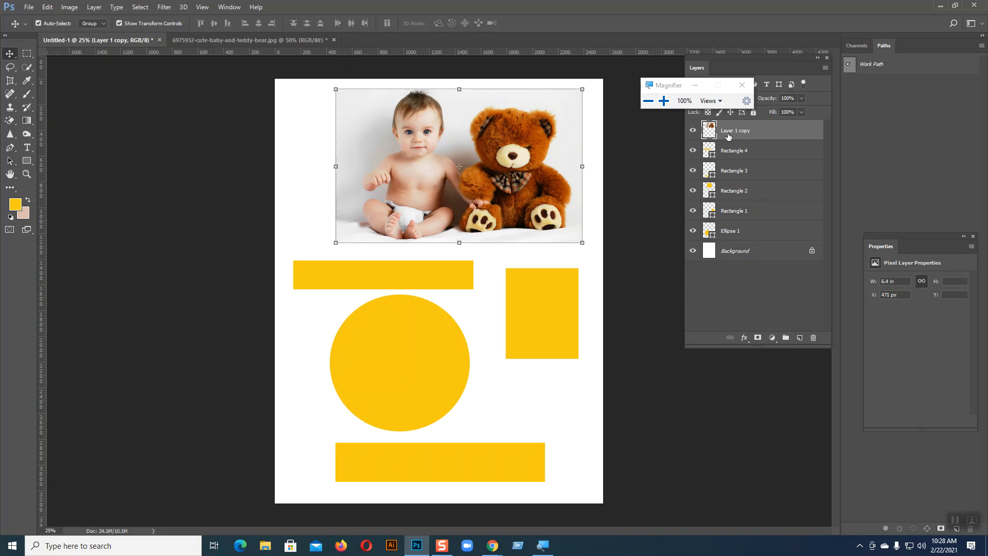
{"action": "left_click", "coordinate": [664, 102]}
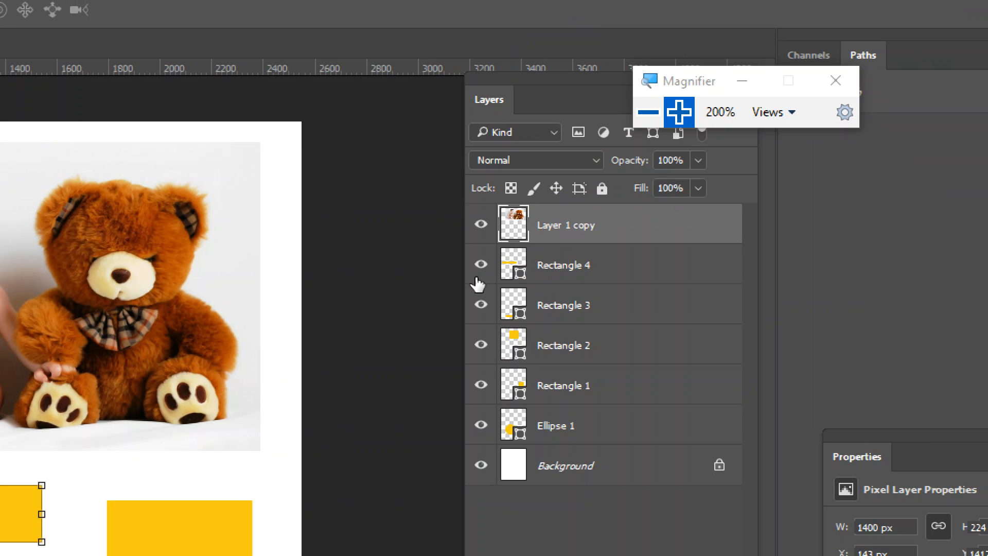
{"action": "left_click", "coordinate": [538, 268]}
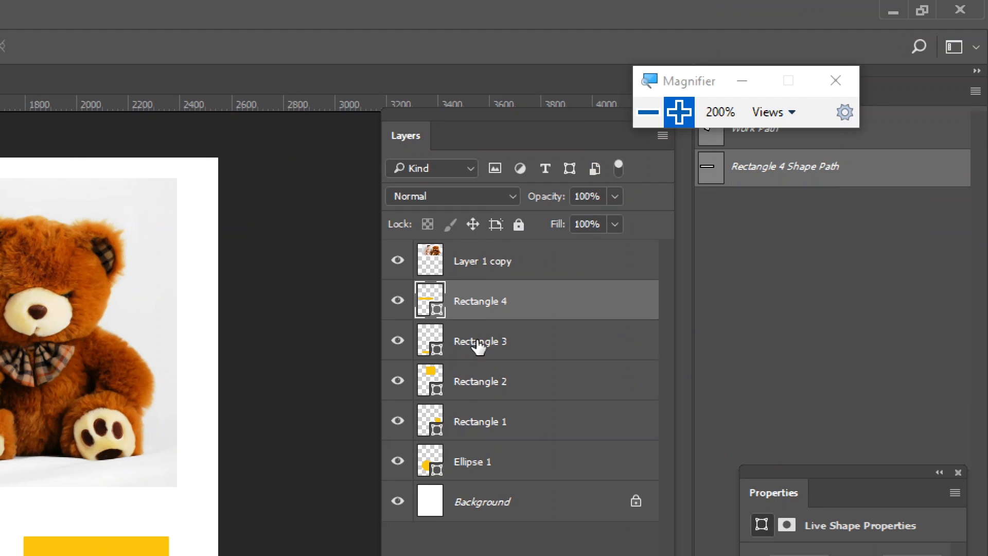
{"action": "left_click", "coordinate": [461, 387]}
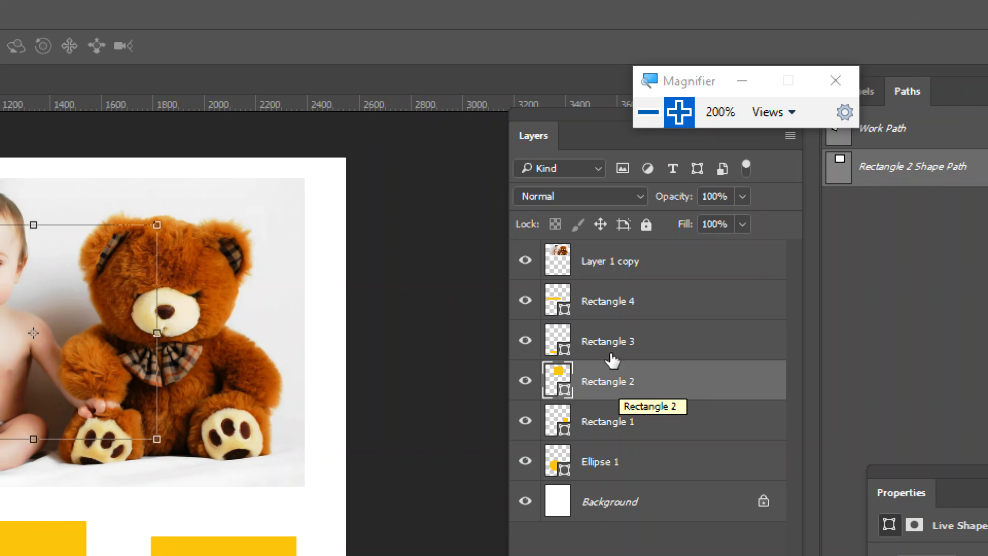
{"action": "left_click", "coordinate": [592, 264]}
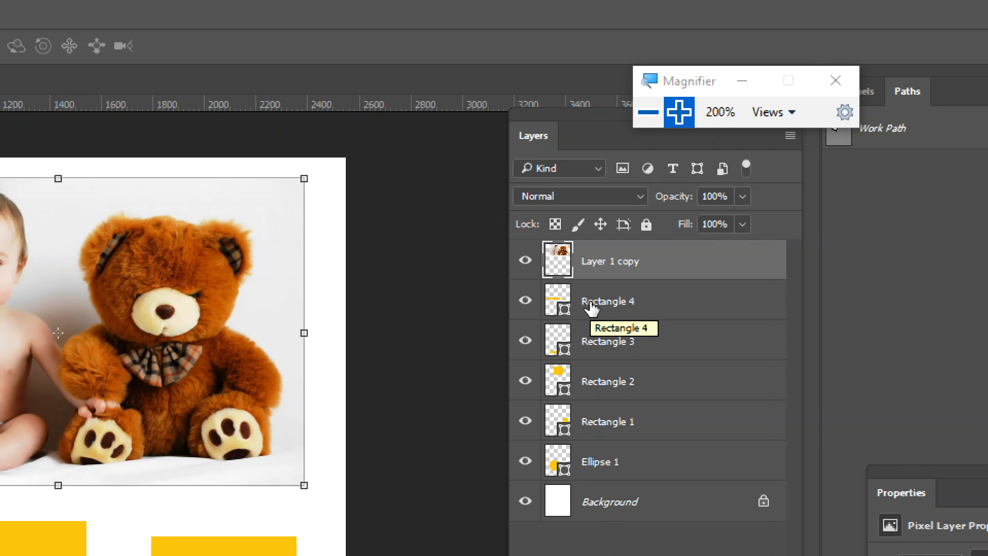
{"action": "left_click", "coordinate": [594, 395]}
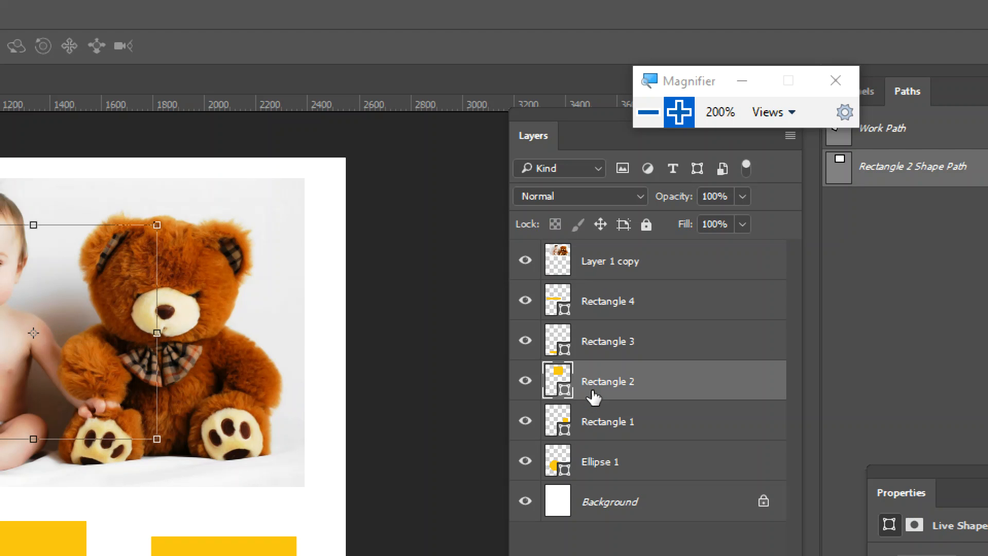
Move Layer 1 copy directly above Rectangle 2 in the layer stack and clip the photo to that rectangle.
{"action": "left_click", "coordinate": [605, 261]}
{"action": "left_click_drag", "start_coordinate": [605, 261], "coordinate": [589, 360]}
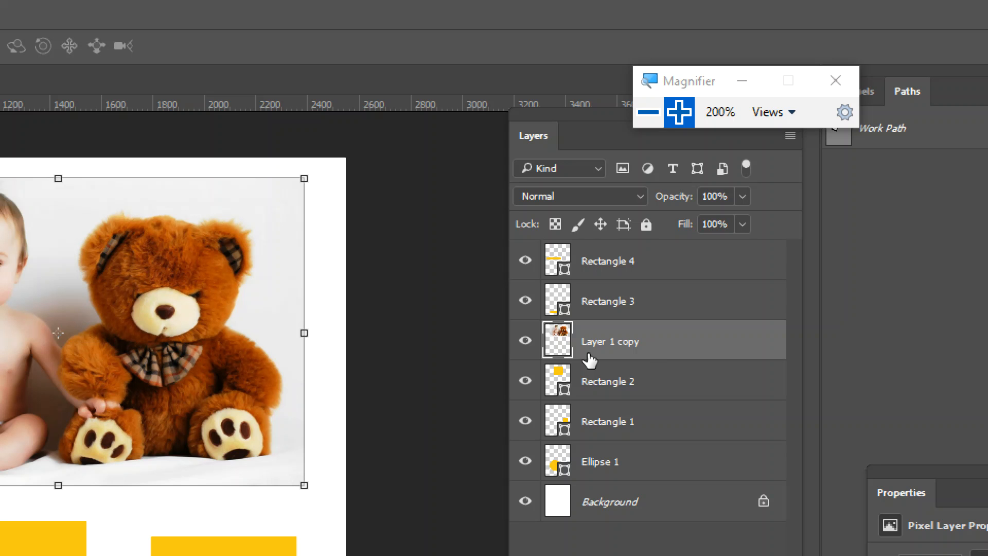
{"action": "right_click", "coordinate": [613, 340]}
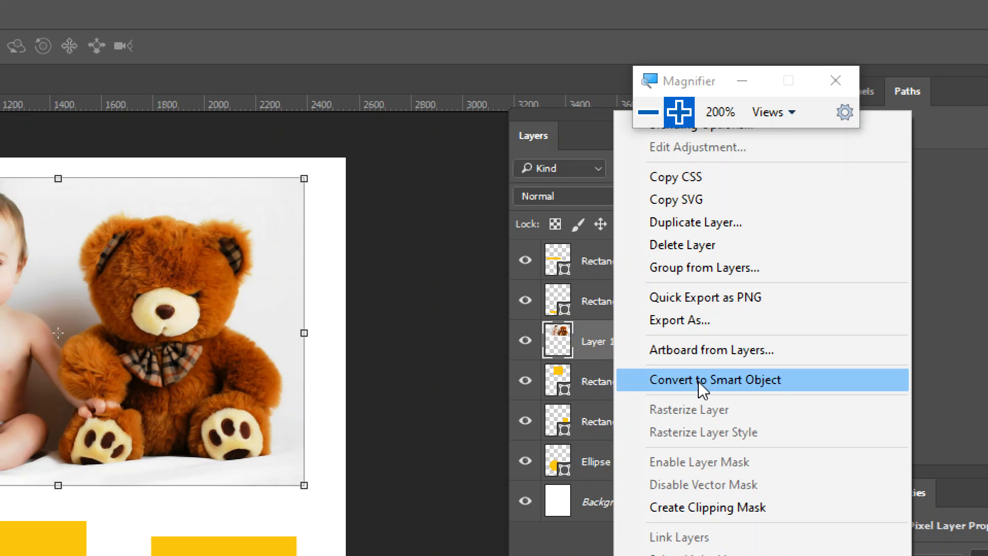
{"action": "left_click", "coordinate": [698, 507]}
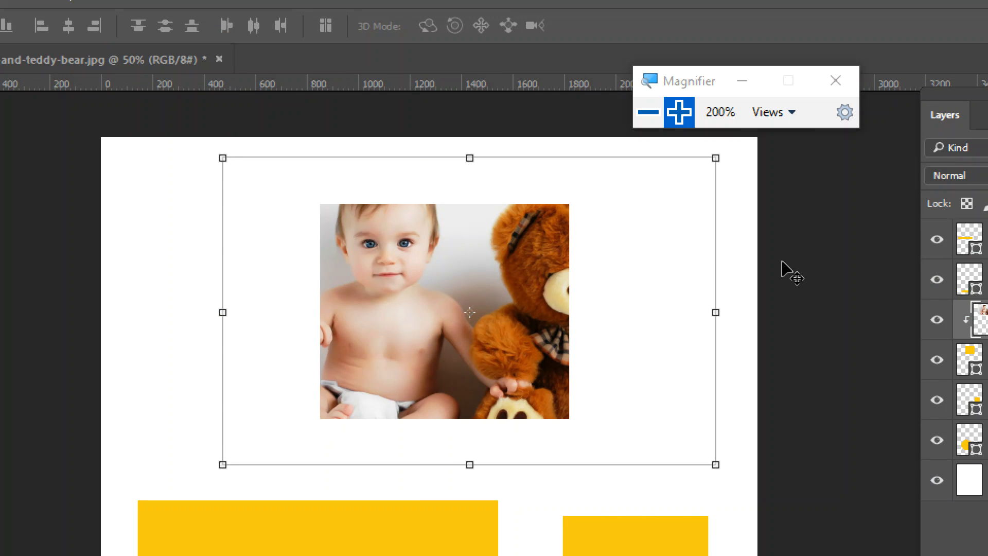
Release the photo's clipping mask from Rectangle 2 and restore the screen magnification to 100%.
{"action": "key", "text": "ctrl+alt+g"}
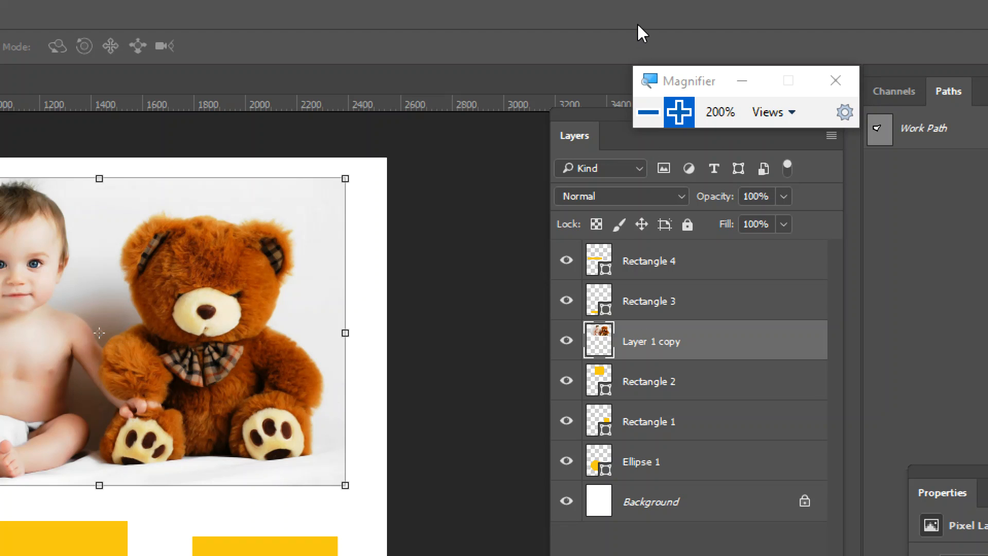
{"action": "left_click", "coordinate": [648, 112]}
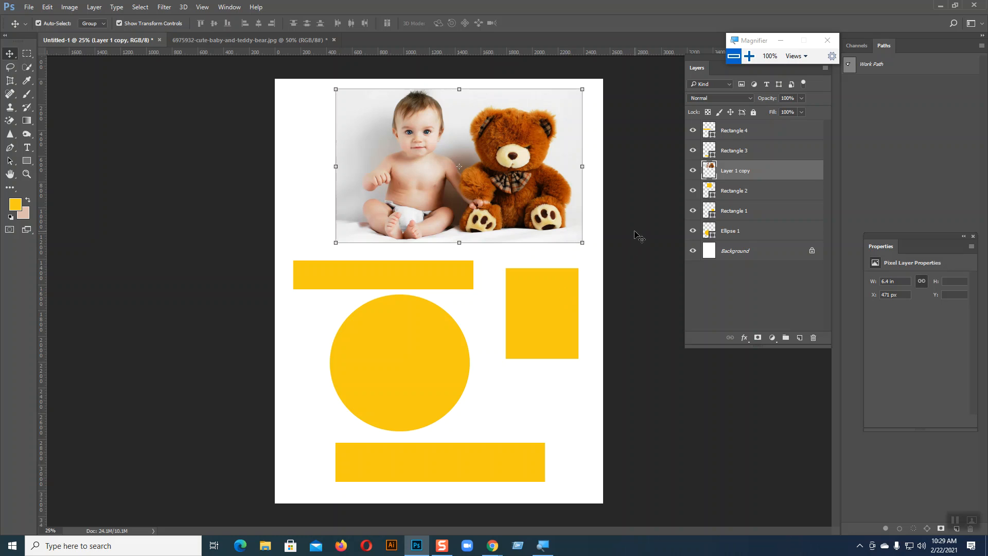
Add an empty layer above Rectangle 2 and draw a circular selection over the middle of the photo.
{"action": "left_click", "coordinate": [726, 191]}
{"action": "left_click", "coordinate": [800, 338]}
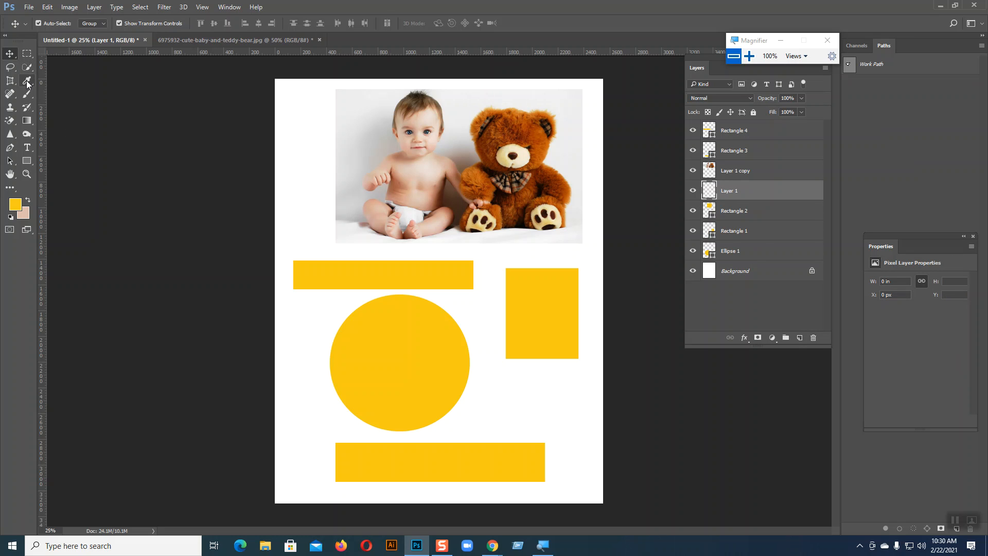
{"action": "left_click", "coordinate": [29, 55]}
{"action": "left_click", "coordinate": [52, 63]}
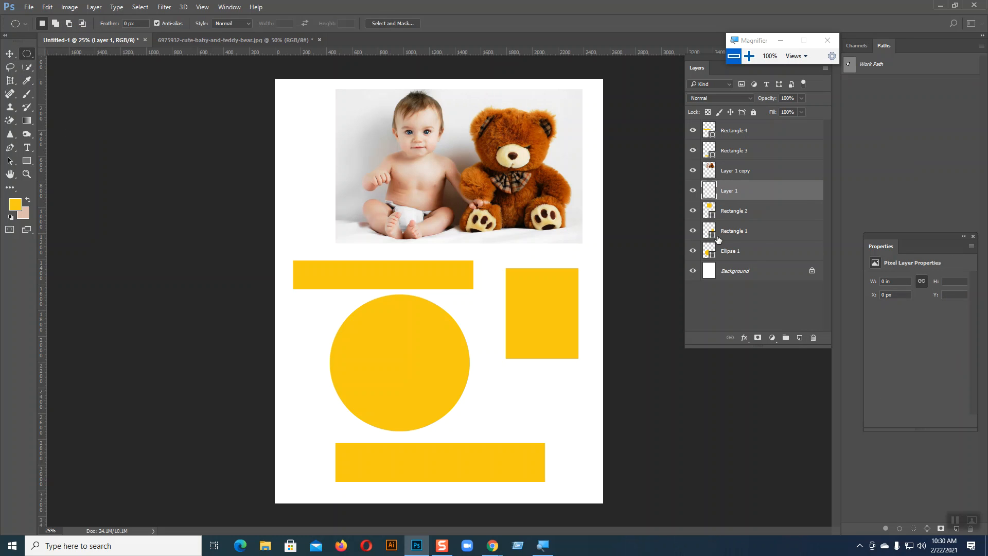
{"action": "left_click_drag", "start_coordinate": [456, 169], "coordinate": [533, 232]}
{"action": "left_click", "coordinate": [7, 53]}
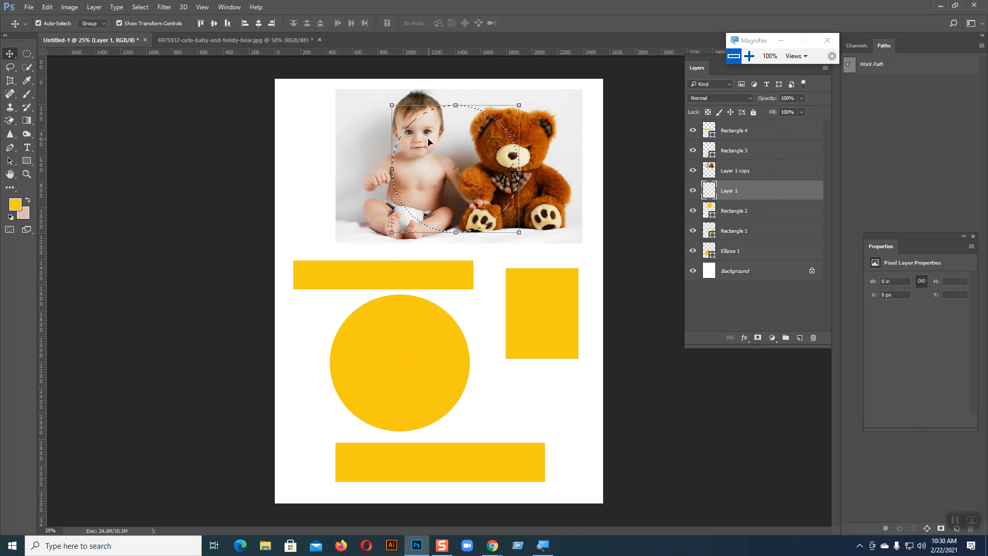
Try clipping Layer 1 copy to the empty Layer 1 that holds only the circular selection.
{"action": "left_click", "coordinate": [739, 172]}
{"action": "left_click", "coordinate": [733, 174]}
{"action": "right_click", "coordinate": [733, 173]}
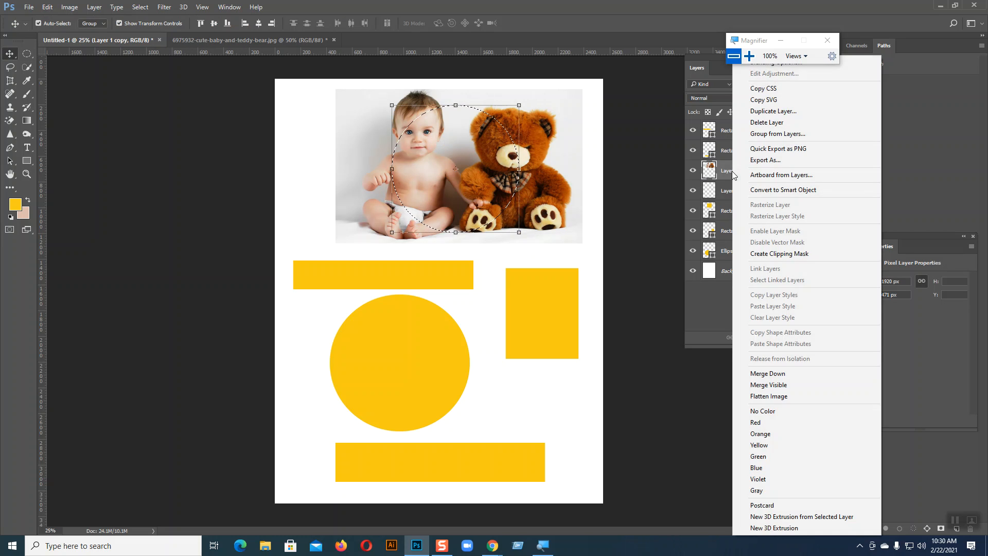
{"action": "left_click", "coordinate": [766, 254]}
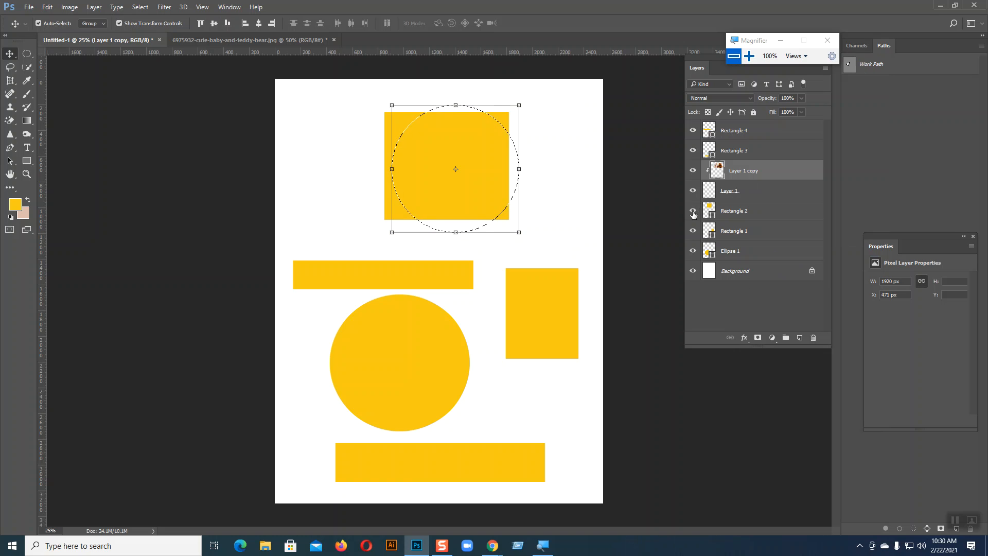
Hide the Background, Ellipse 1 and all four Rectangle layers, leaving only Layer 1 copy and Layer 1 shown.
{"action": "left_click", "coordinate": [693, 212]}
{"action": "left_click", "coordinate": [693, 231]}
{"action": "left_click", "coordinate": [693, 251]}
{"action": "left_click", "coordinate": [693, 271]}
{"action": "left_click", "coordinate": [693, 151]}
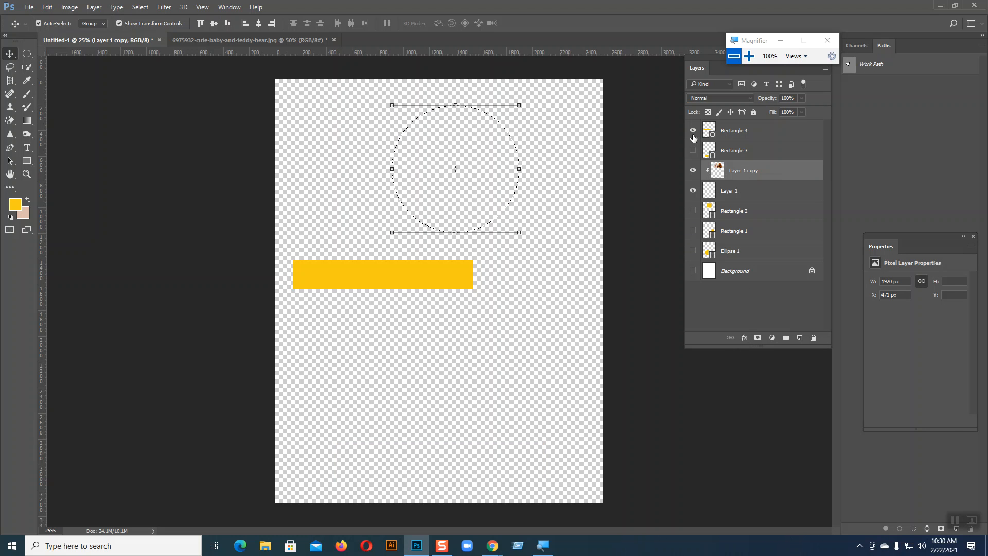
{"action": "left_click", "coordinate": [693, 130]}
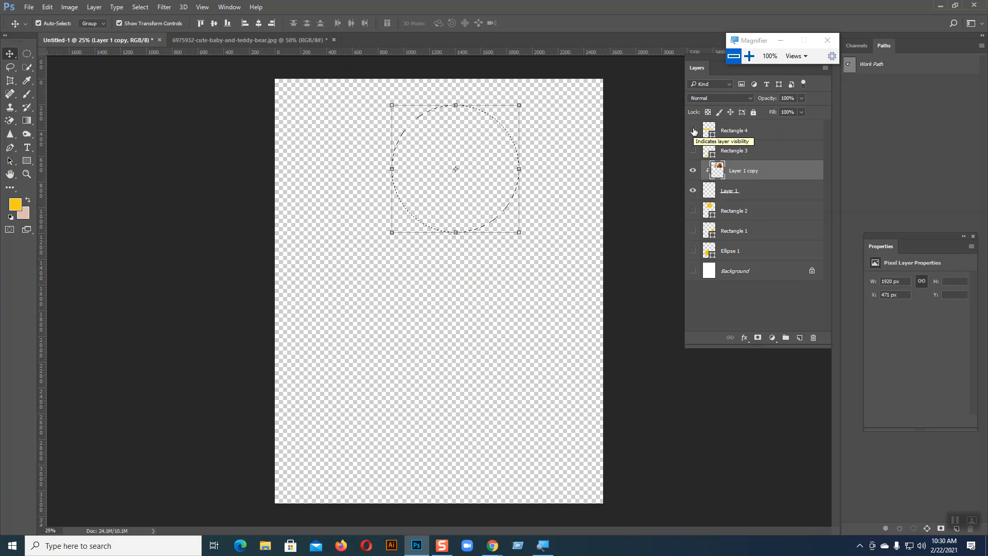
Toggle the visibility of the empty Layer 1 and release the clipping mask on Layer 1 copy.
{"action": "left_click", "coordinate": [693, 190]}
{"action": "left_click", "coordinate": [693, 192]}
{"action": "left_click", "coordinate": [693, 192]}
{"action": "left_click", "coordinate": [693, 191]}
{"action": "key", "text": "ctrl+alt+g"}
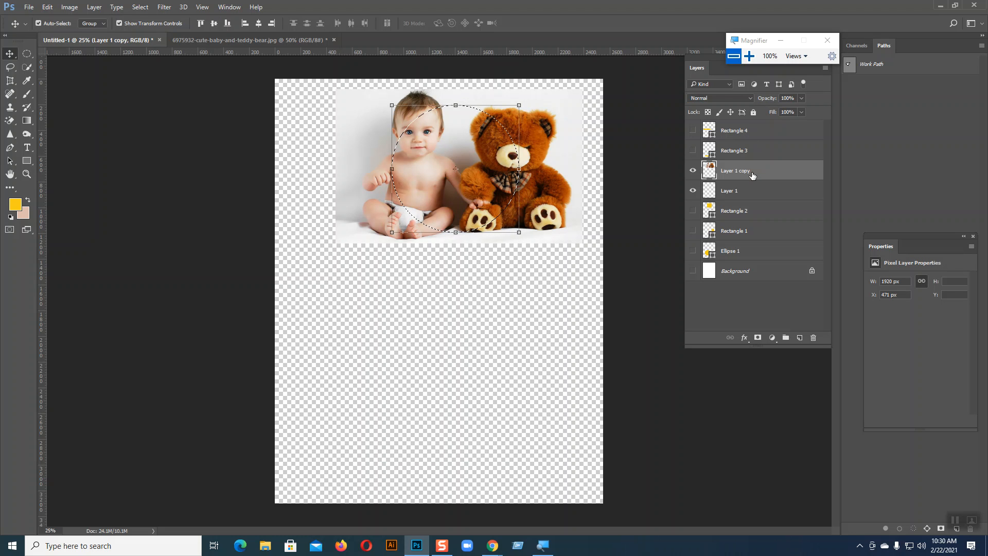
Select Layer 1 and Layer 1 copy in turn, and toggle the photo's visibility to check what each layer contains.
{"action": "left_click", "coordinate": [753, 191]}
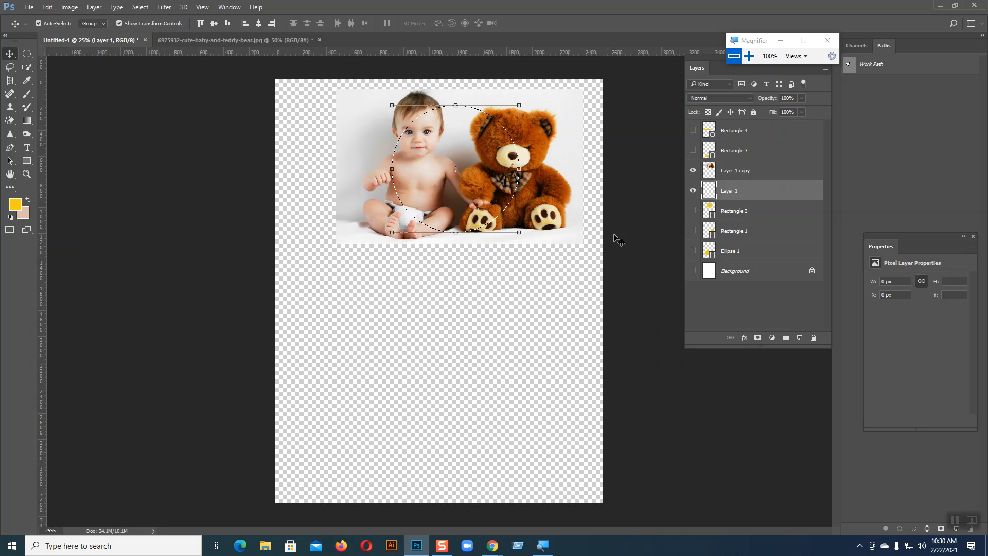
{"action": "left_click", "coordinate": [732, 177]}
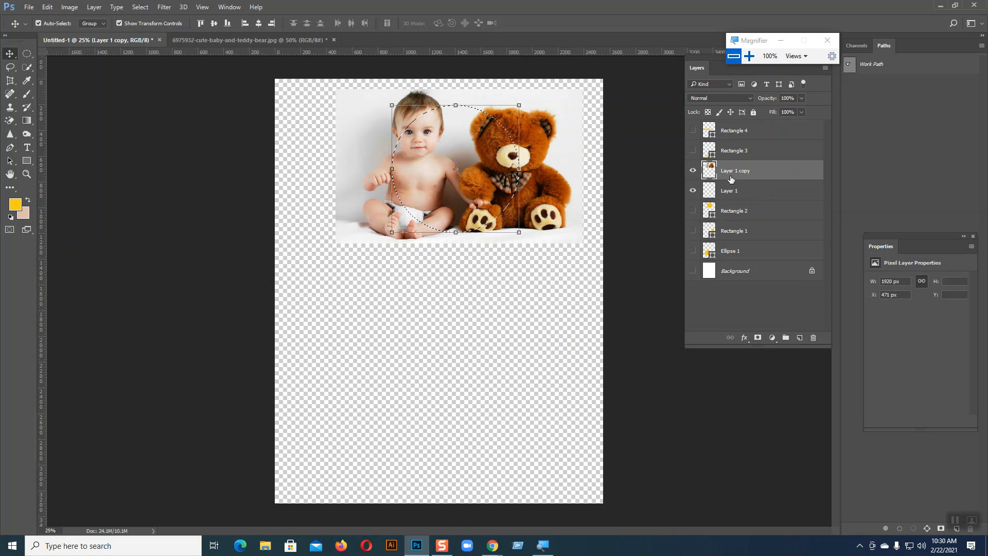
{"action": "left_click", "coordinate": [693, 171]}
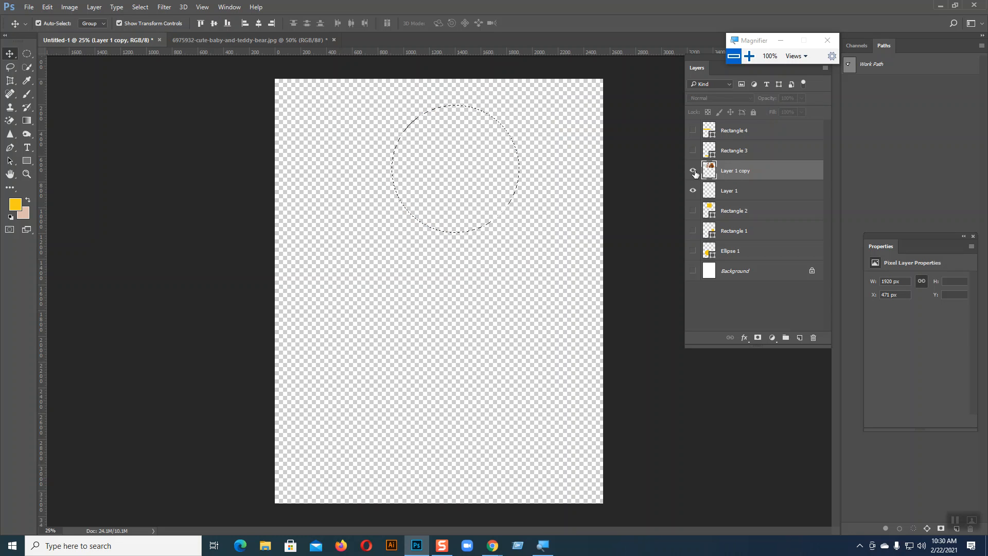
{"action": "left_click", "coordinate": [695, 172]}
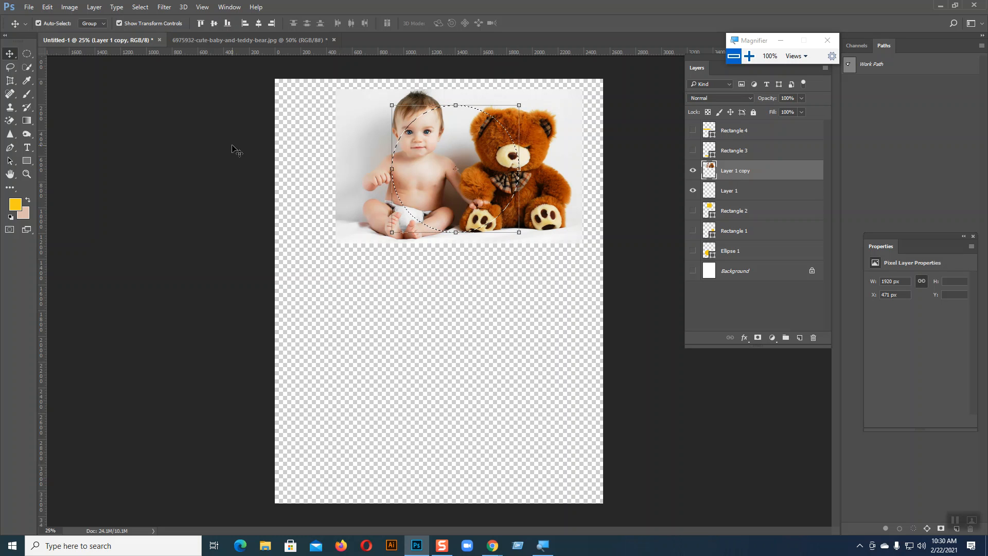
Hide Layer 1 copy and draw a new large circular selection on the empty Layer 1 in the upper part of the page.
{"action": "left_click", "coordinate": [26, 54]}
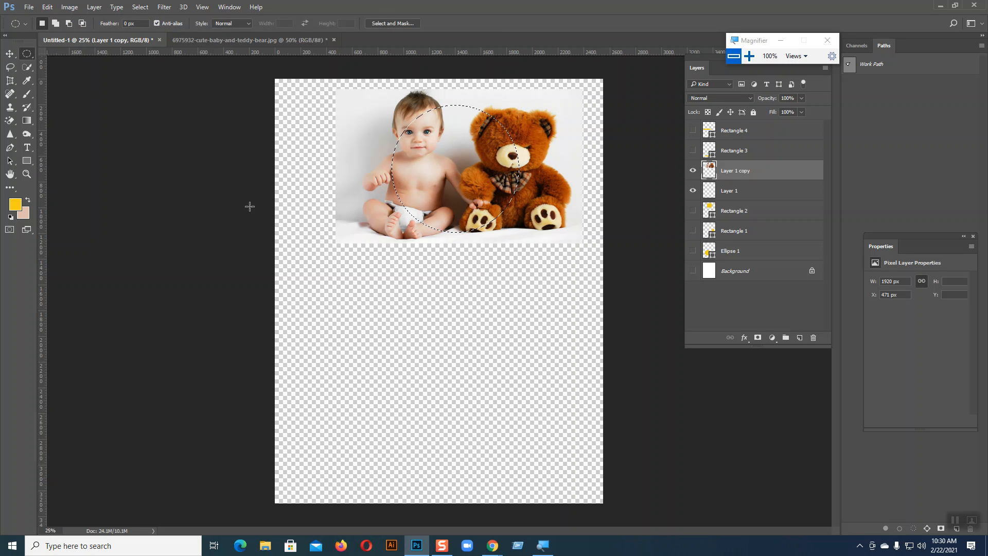
{"action": "left_click", "coordinate": [740, 191]}
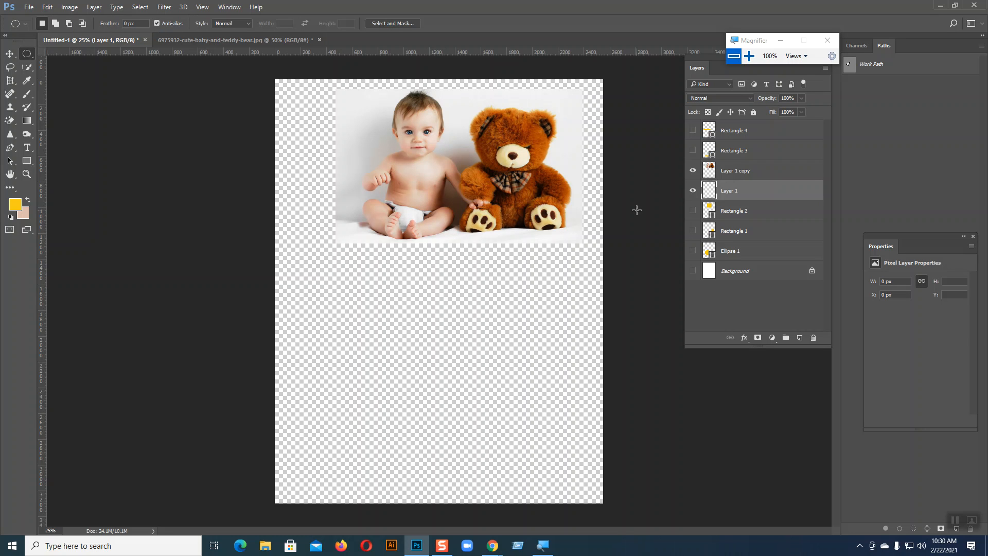
{"action": "left_click", "coordinate": [693, 171]}
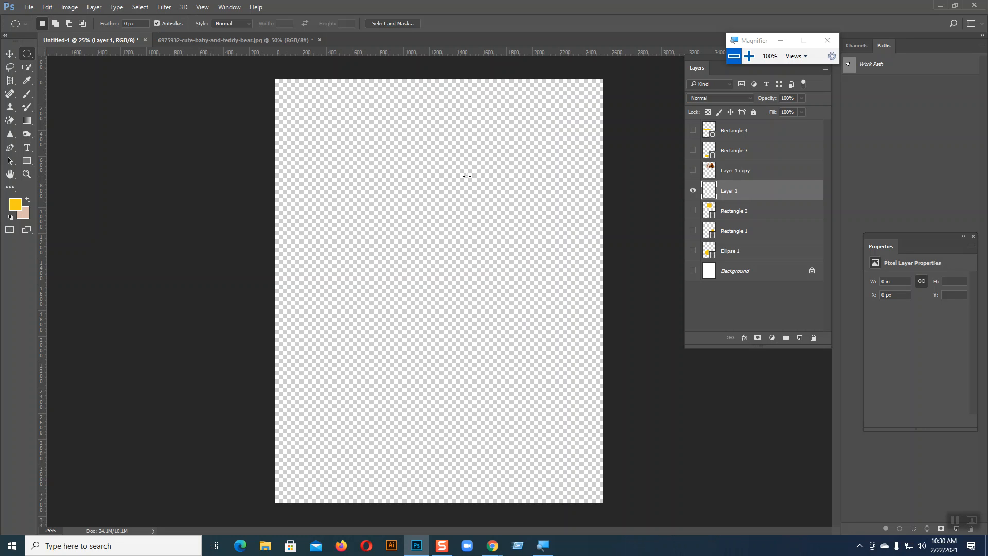
{"action": "left_click_drag", "start_coordinate": [459, 189], "coordinate": [541, 268]}
{"action": "left_click", "coordinate": [9, 53]}
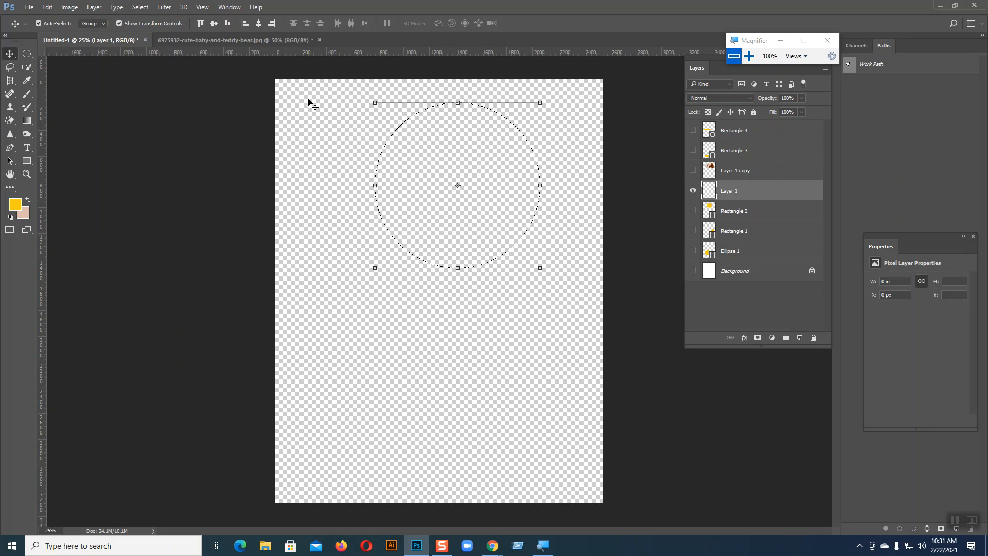
{"action": "left_click", "coordinate": [27, 54]}
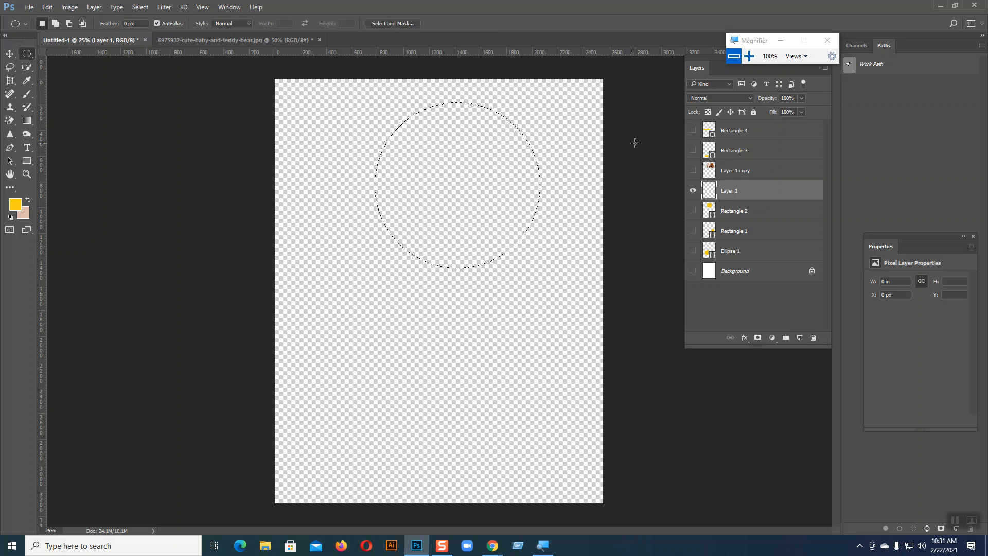
Try clipping the reshown Layer 1 copy to the empty Layer 1, then undo the mask and clear the circular selection.
{"action": "left_click", "coordinate": [706, 171]}
{"action": "left_click", "coordinate": [693, 170]}
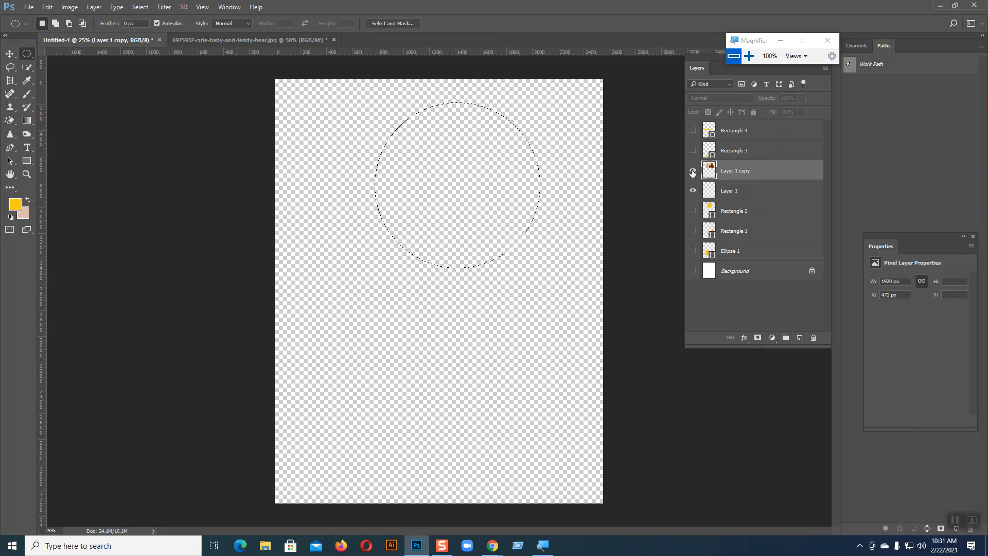
{"action": "right_click", "coordinate": [729, 173]}
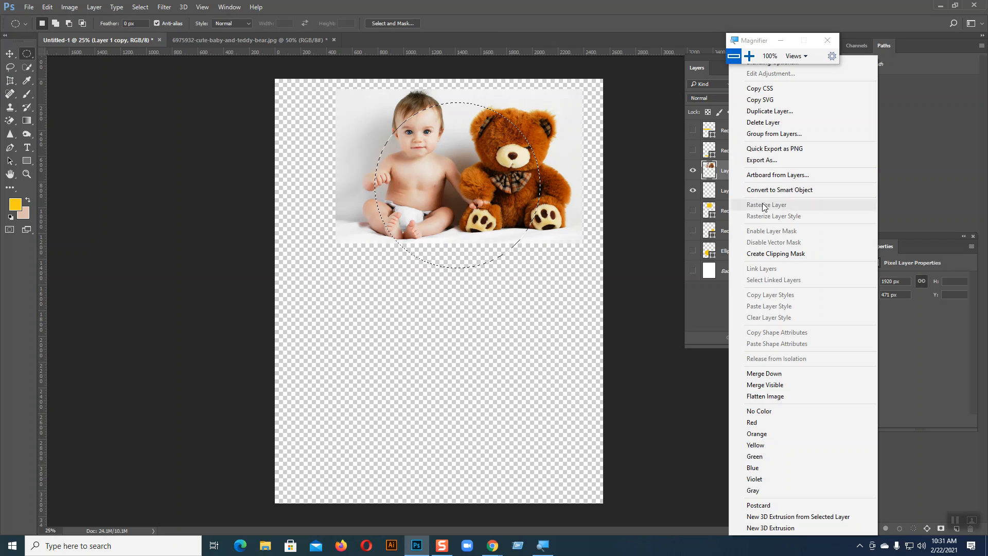
{"action": "left_click", "coordinate": [767, 254]}
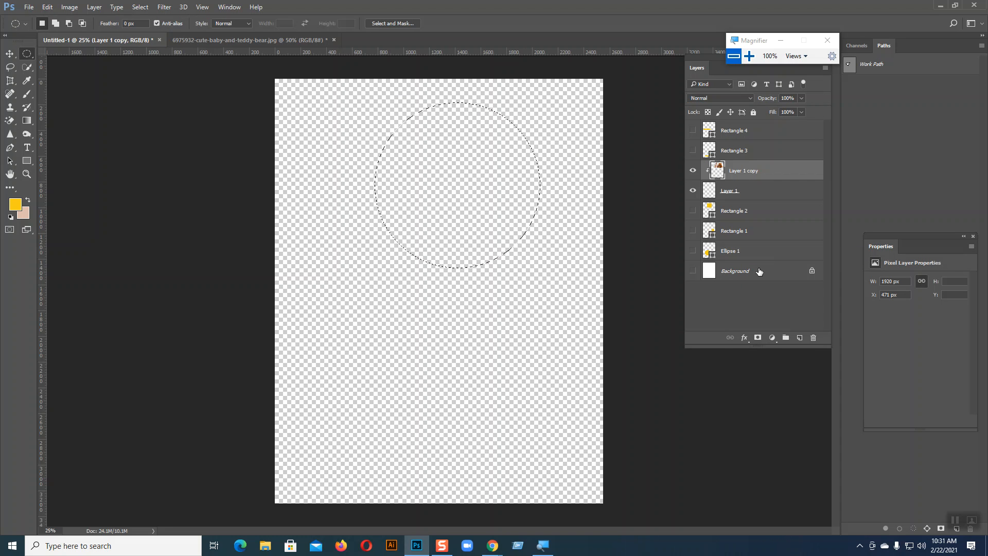
{"action": "key", "text": "ctrl+z"}
{"action": "key", "text": "ctrl+d"}
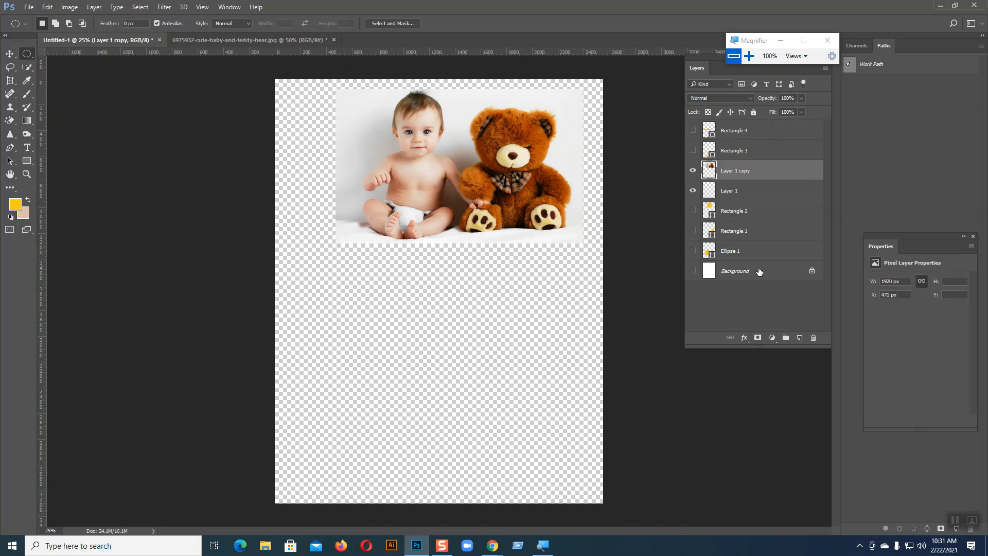
Delete the empty Layer 1 and make the Rectangle 2 and Background layers visible.
{"action": "left_click", "coordinate": [758, 196]}
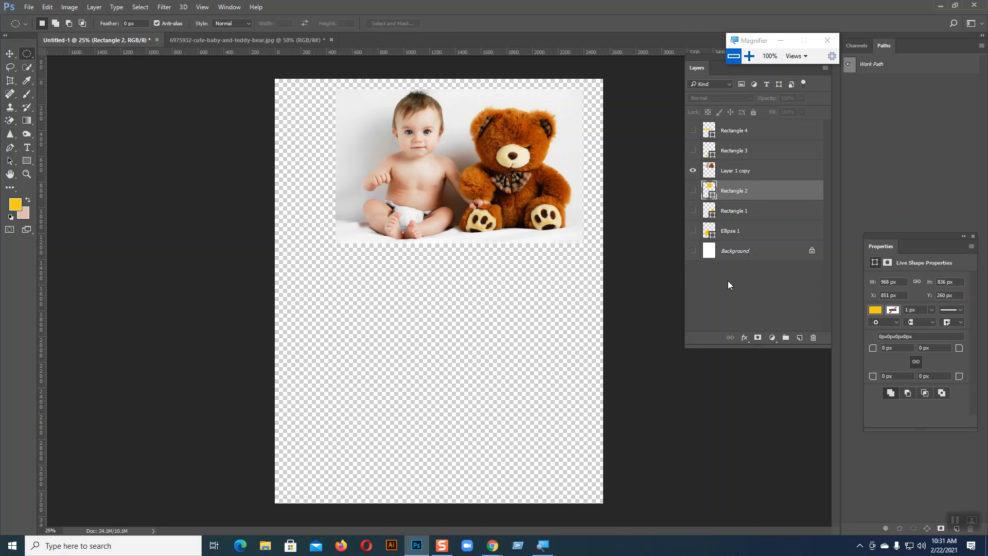
{"action": "key", "text": "Delete"}
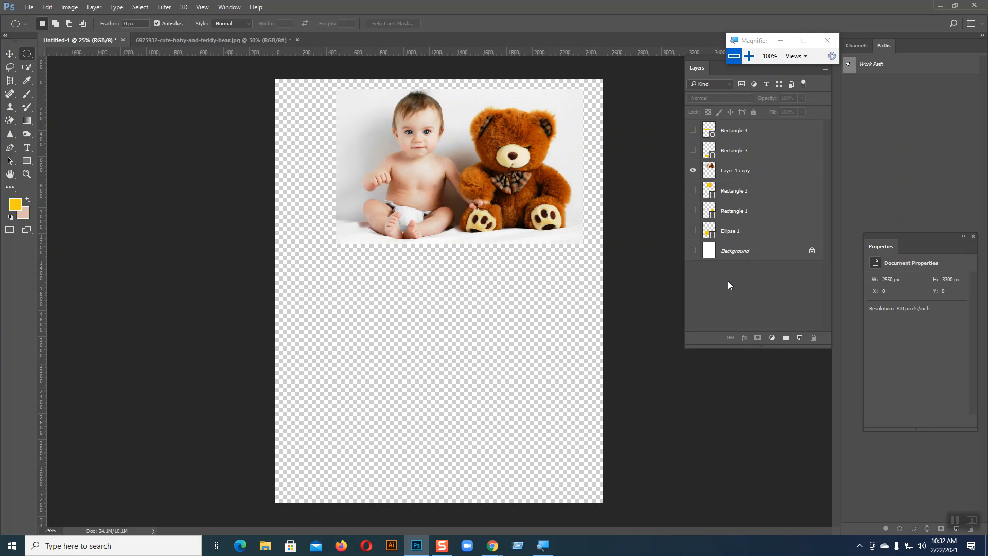
{"action": "left_click", "coordinate": [694, 191]}
{"action": "left_click", "coordinate": [694, 250]}
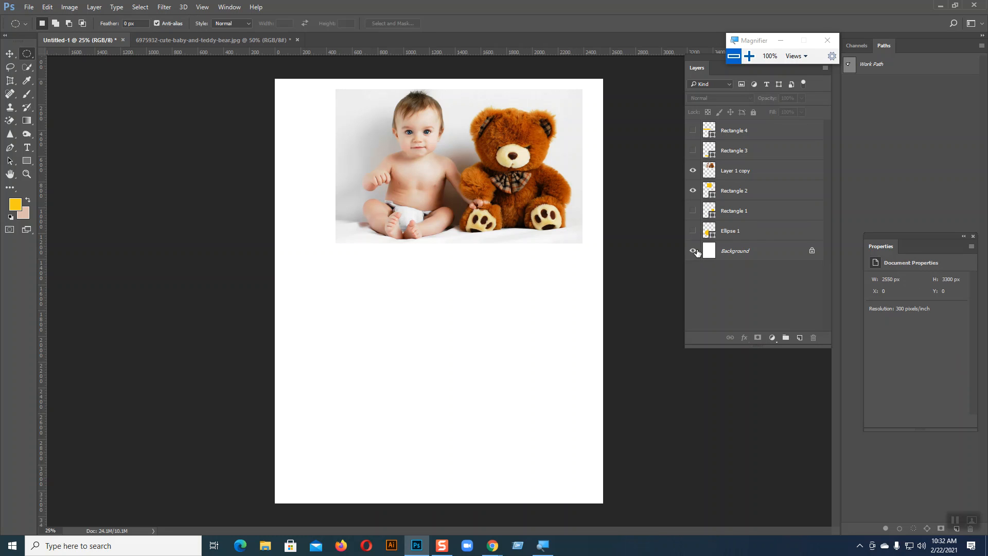
Clip the photo on Layer 1 copy to the Rectangle 2 shape with a clipping mask.
{"action": "left_click", "coordinate": [732, 177]}
{"action": "right_click", "coordinate": [734, 175]}
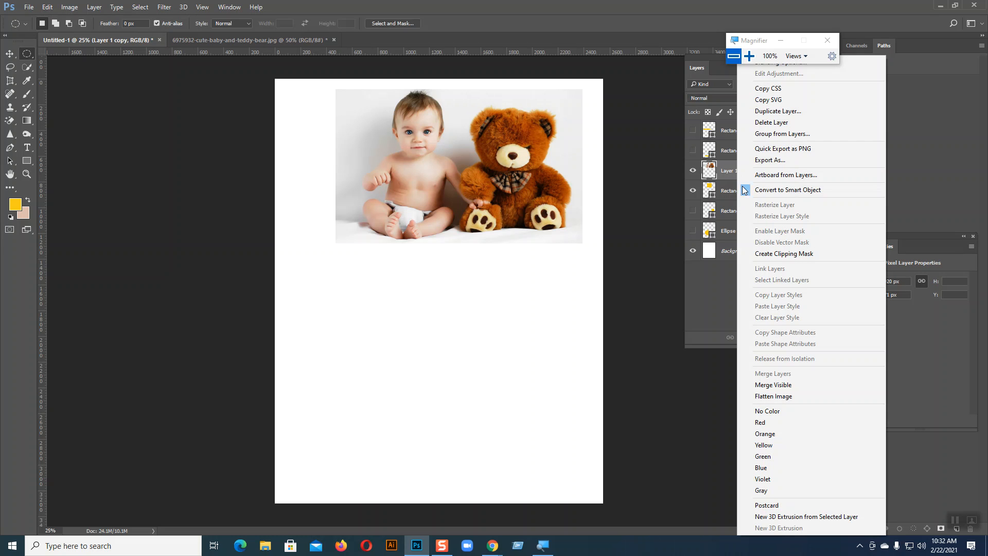
{"action": "left_click", "coordinate": [759, 252]}
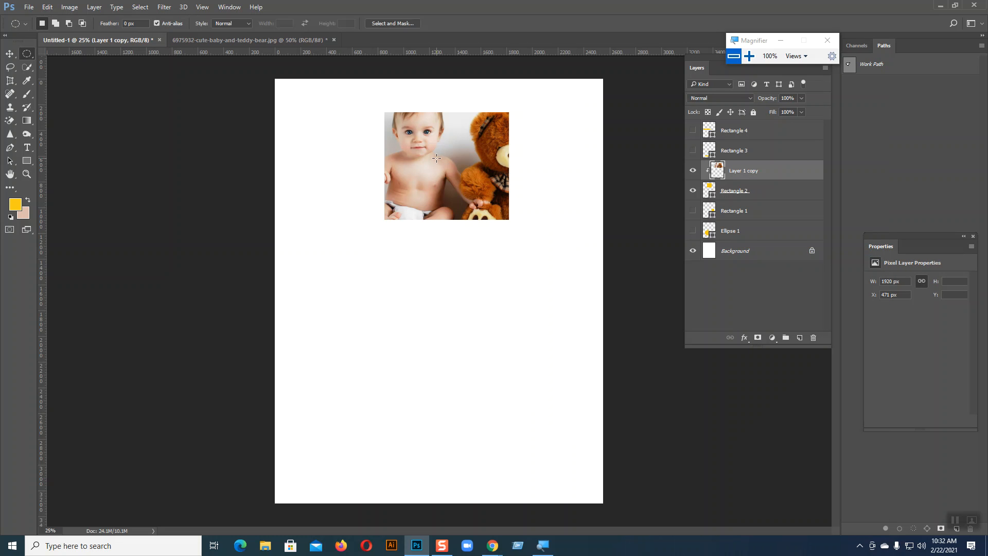
Reposition the photo inside the Rectangle 2 clipping mask to about X 427 px, framing the baby's whole head.
{"action": "left_click", "coordinate": [10, 54]}
{"action": "left_click_drag", "start_coordinate": [443, 146], "coordinate": [438, 172]}
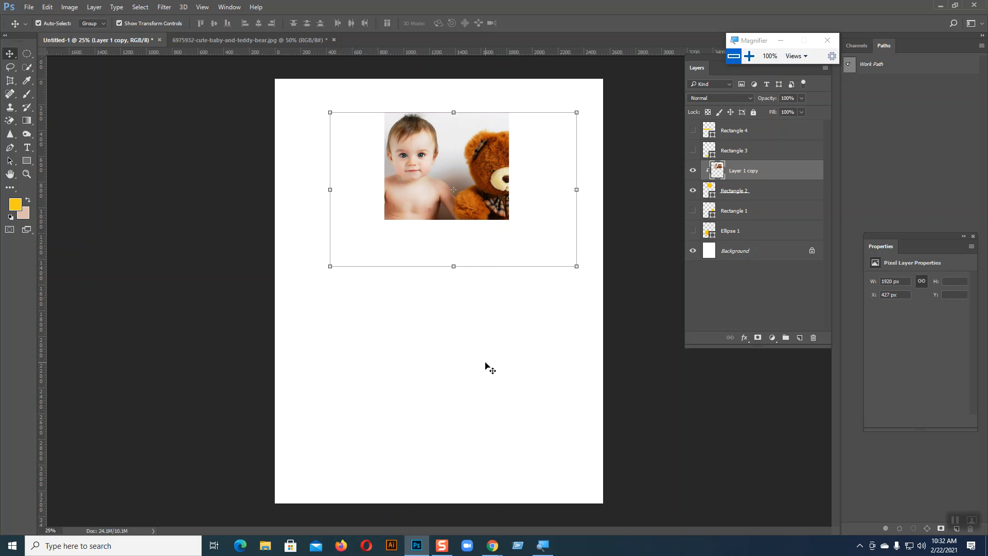
{"action": "left_click", "coordinate": [485, 363]}
{"action": "left_click", "coordinate": [471, 187]}
{"action": "key", "text": "shift+Up"}
{"action": "key", "text": "shift+Up"}
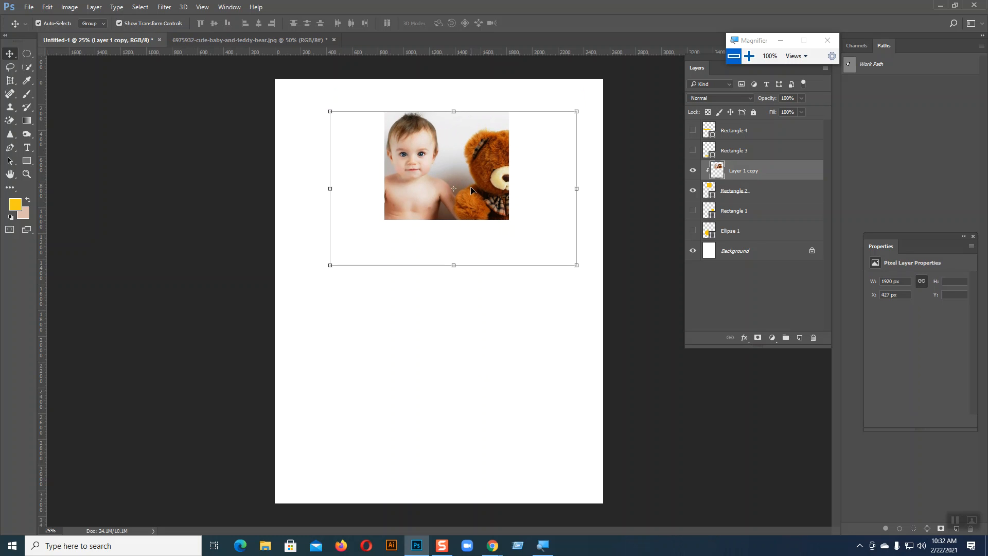
{"action": "left_click_drag", "start_coordinate": [470, 186], "coordinate": [455, 174]}
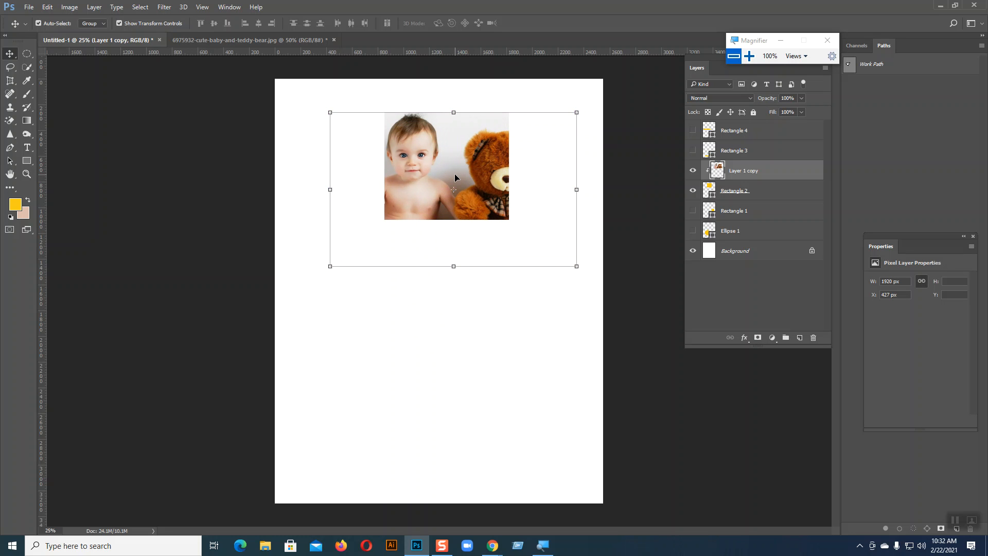
{"action": "left_click", "coordinate": [533, 323]}
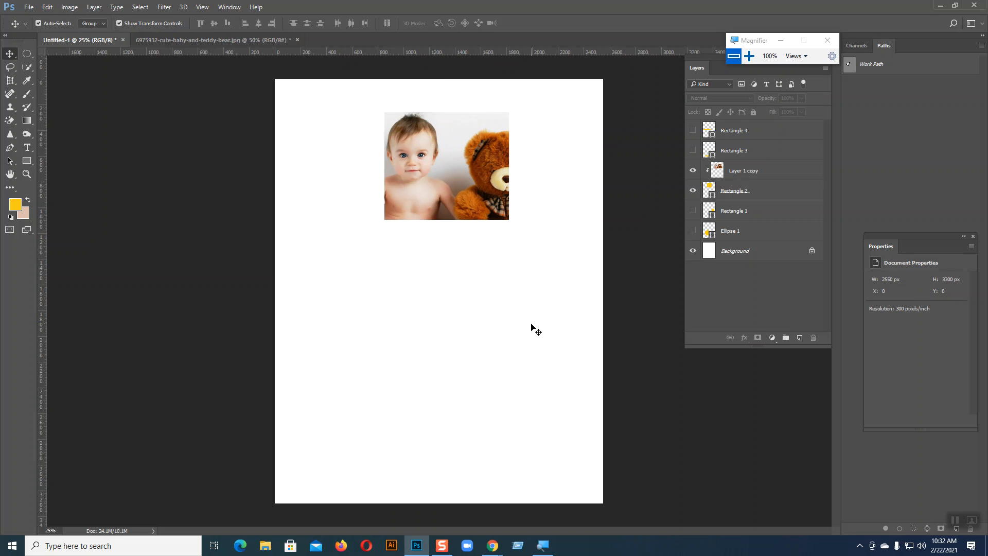
Select Layer 1 copy together with Rectangle 2 and link the two layers.
{"action": "left_click", "coordinate": [476, 217]}
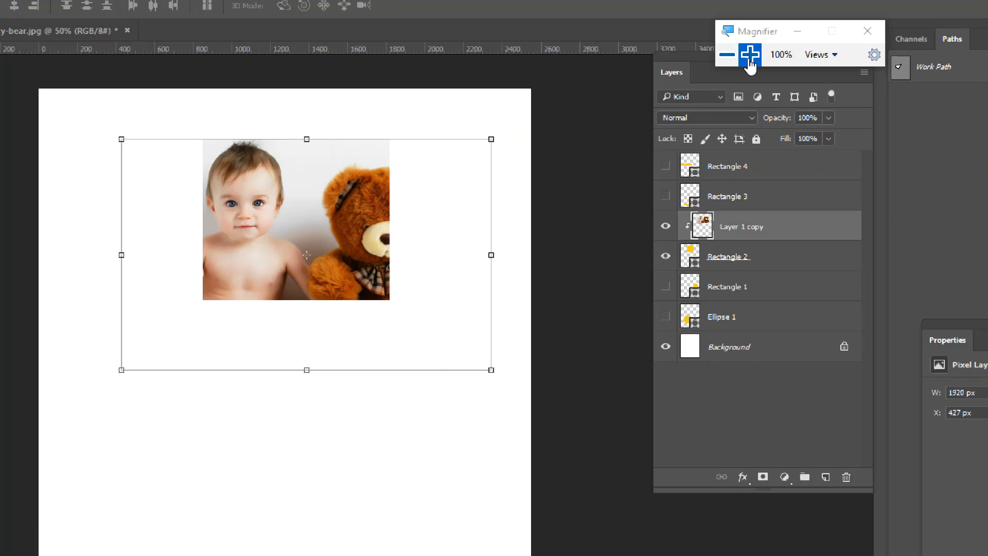
{"action": "left_click", "coordinate": [749, 56]}
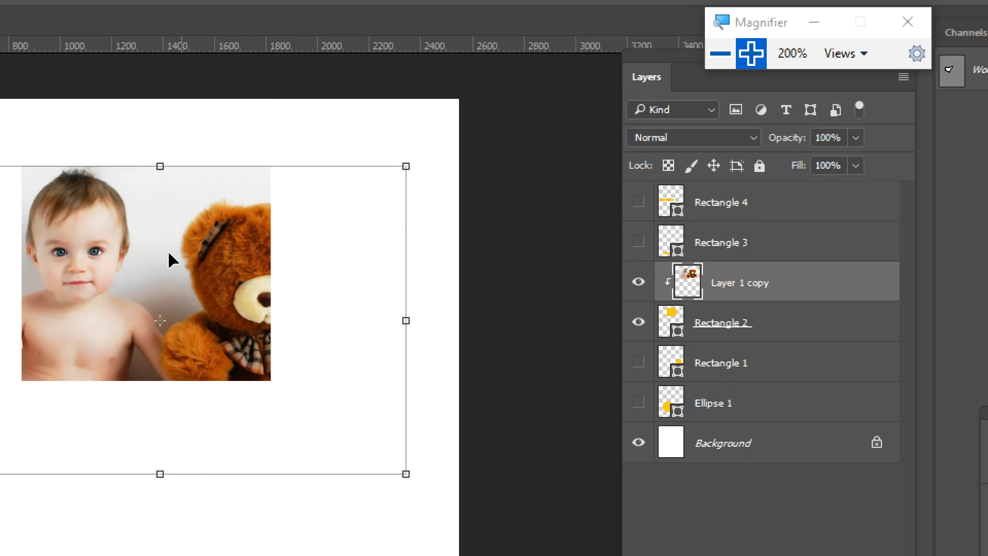
{"action": "left_click", "coordinate": [721, 53]}
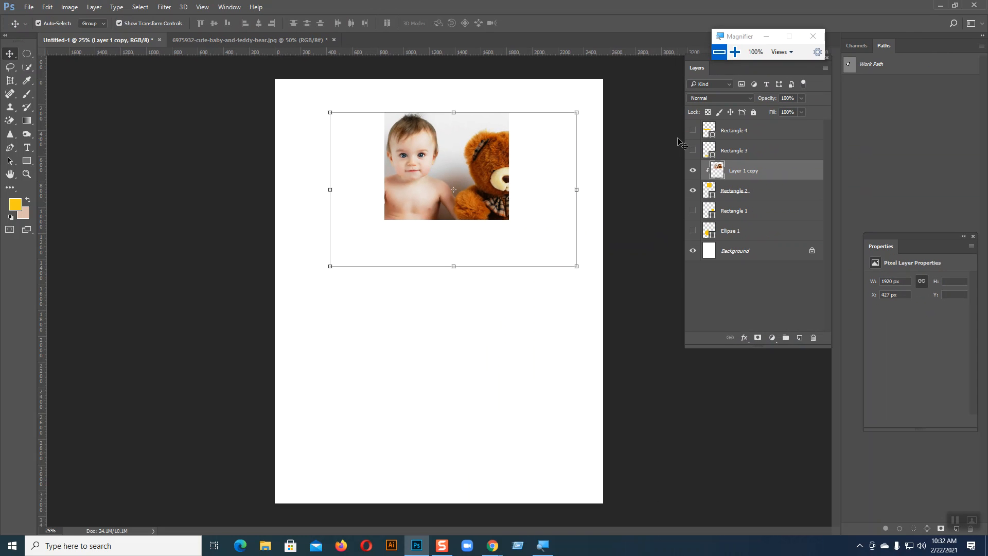
{"action": "left_click", "coordinate": [739, 59]}
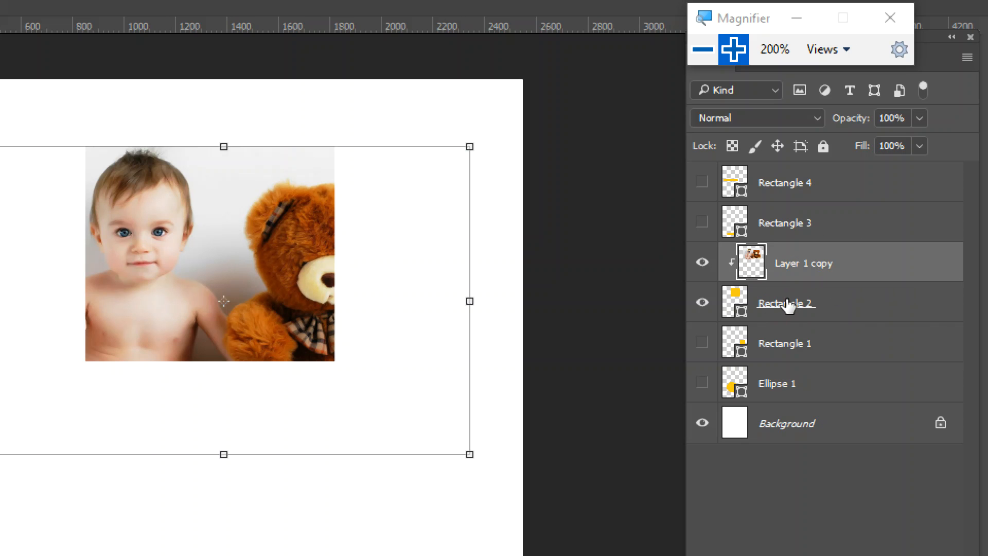
{"action": "left_click", "coordinate": [788, 305], "text": "shift"}
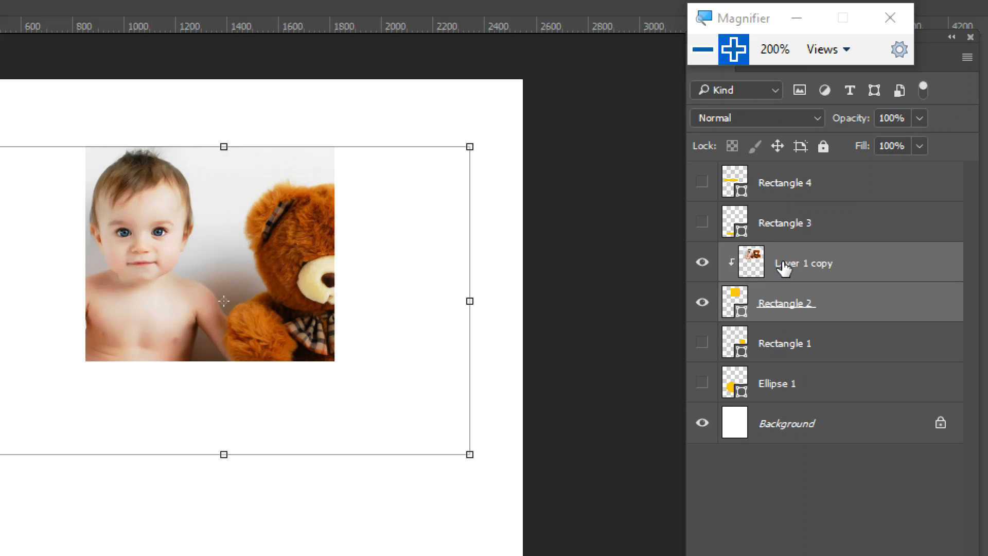
{"action": "left_click", "coordinate": [703, 49]}
{"action": "left_click", "coordinate": [701, 54]}
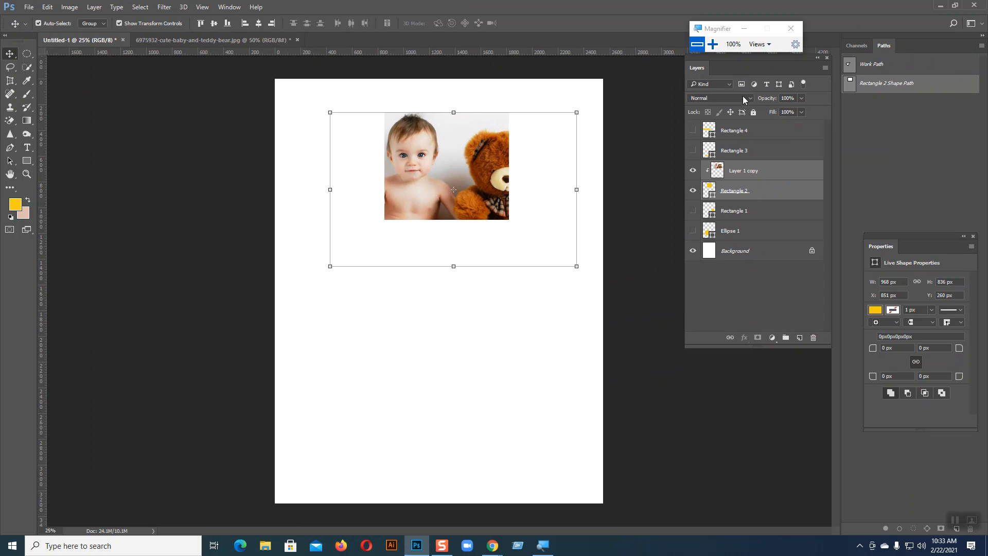
{"action": "left_click", "coordinate": [713, 44]}
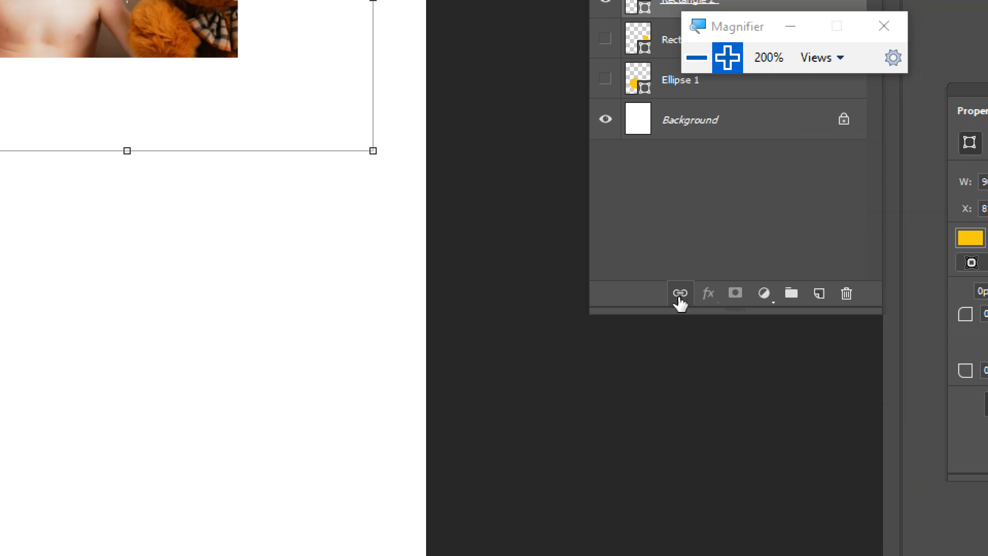
{"action": "left_click", "coordinate": [680, 294]}
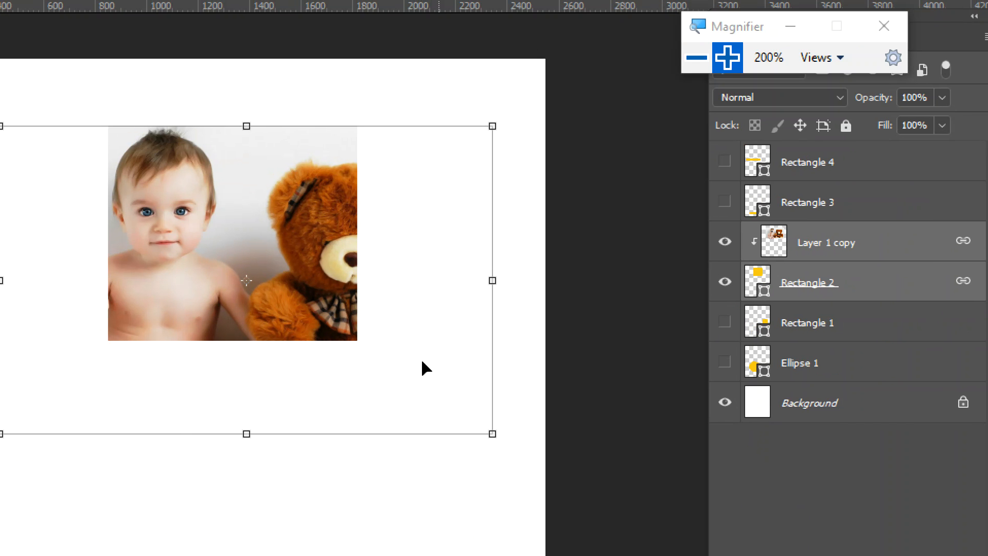
Move the linked photo and mask shape together, placing Rectangle 2 at about X 987 px, Y 394 px.
{"action": "left_click", "coordinate": [494, 497]}
{"action": "left_click_drag", "start_coordinate": [323, 186], "coordinate": [360, 212]}
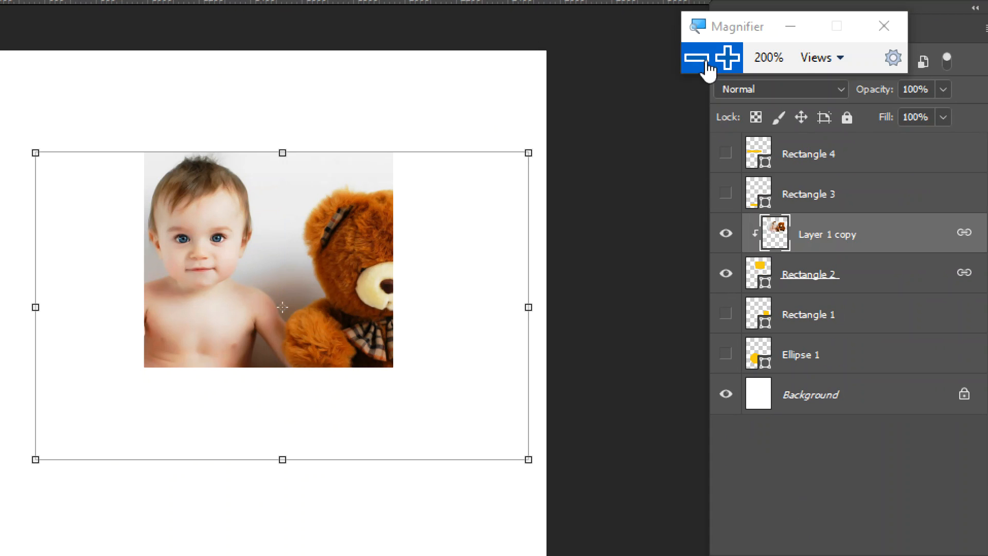
{"action": "left_click", "coordinate": [697, 58]}
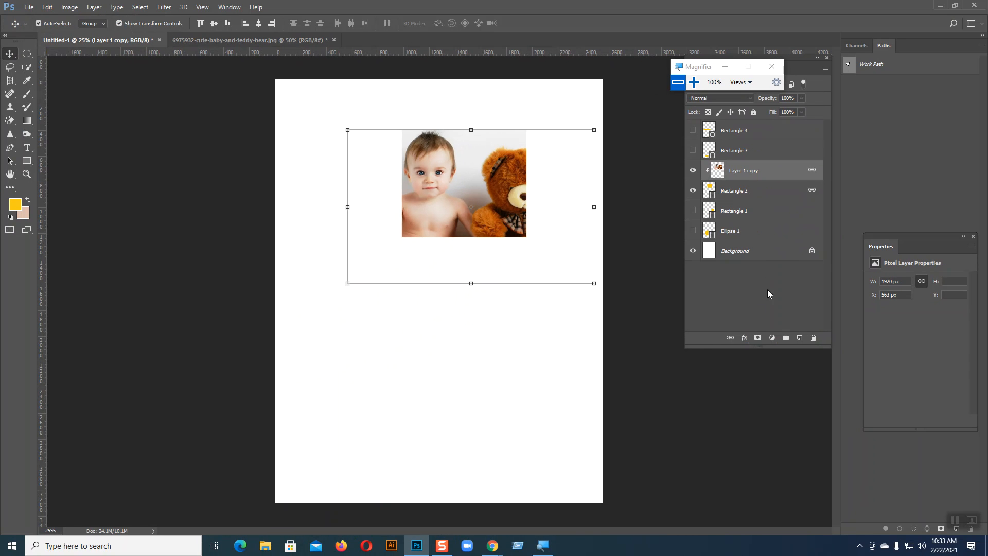
Unlink Layer 1 copy from Rectangle 2 and shift only the photo inside the mask to about X 511 px.
{"action": "left_click", "coordinate": [750, 294]}
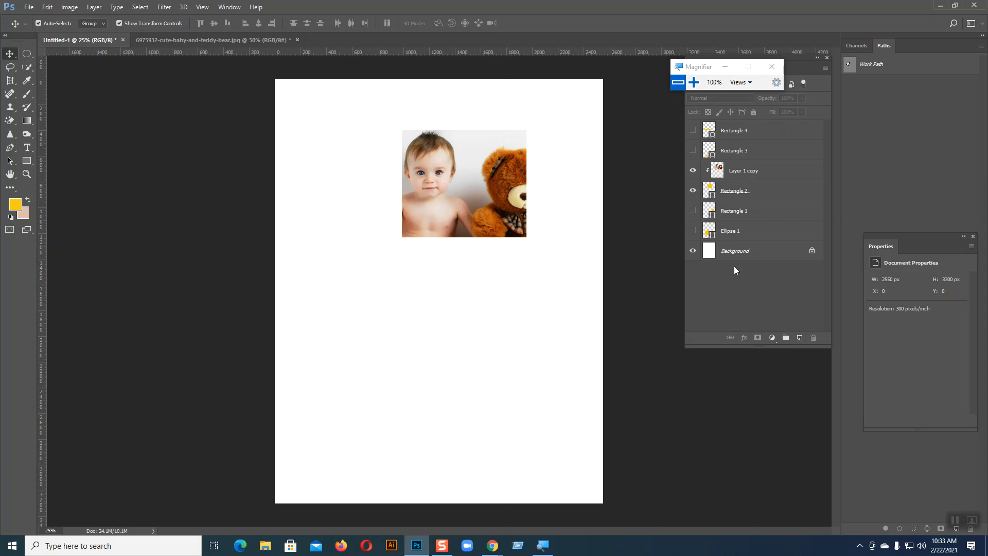
{"action": "left_click", "coordinate": [738, 175]}
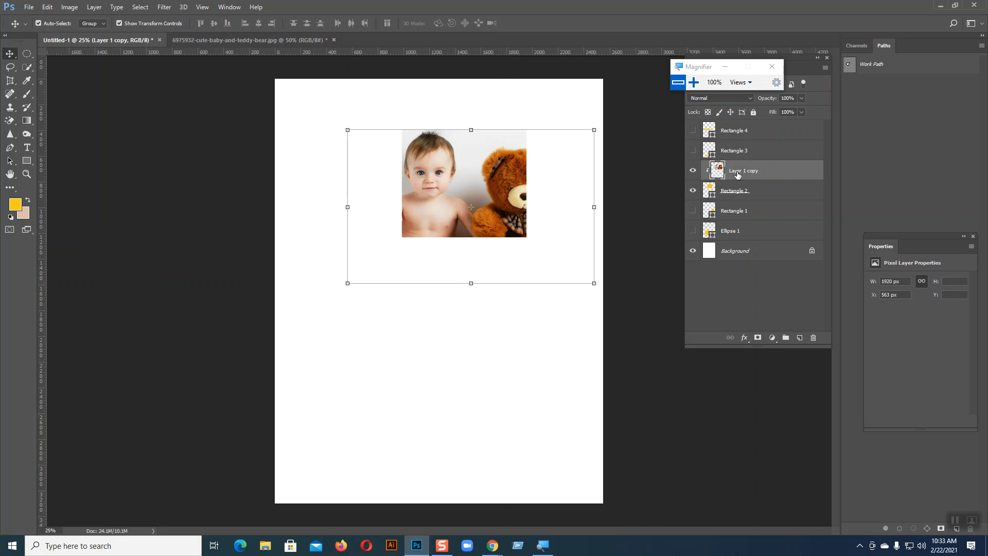
{"action": "mouse_move", "coordinate": [523, 175]}
{"action": "left_mouse_down"}
{"action": "mouse_move", "coordinate": [478, 309]}
{"action": "mouse_move", "coordinate": [513, 181]}
{"action": "left_mouse_up"}
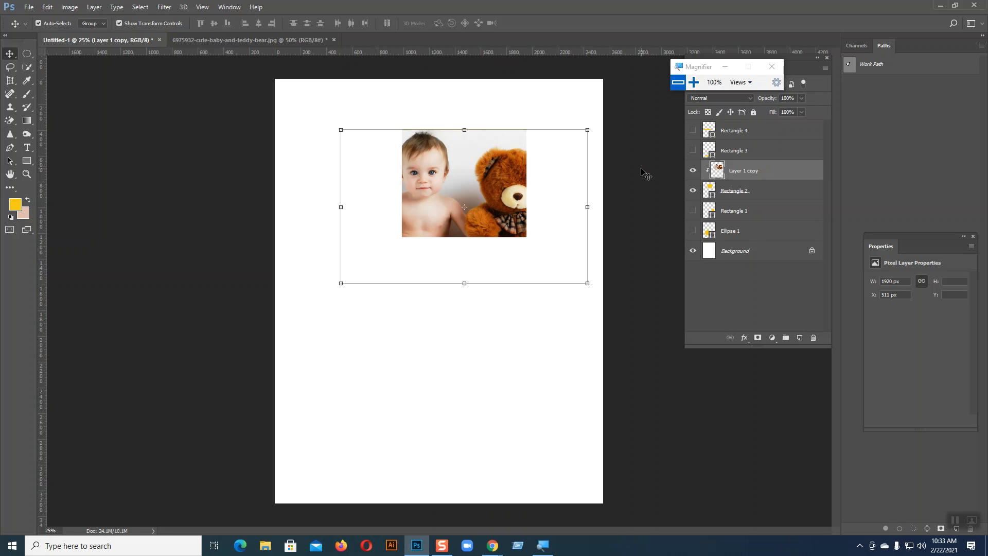
Link Layer 1 copy and Rectangle 2 again and move the pair, placing the rectangle at about X 639 px, Y 598 px.
{"action": "left_click", "coordinate": [734, 192], "text": "ctrl"}
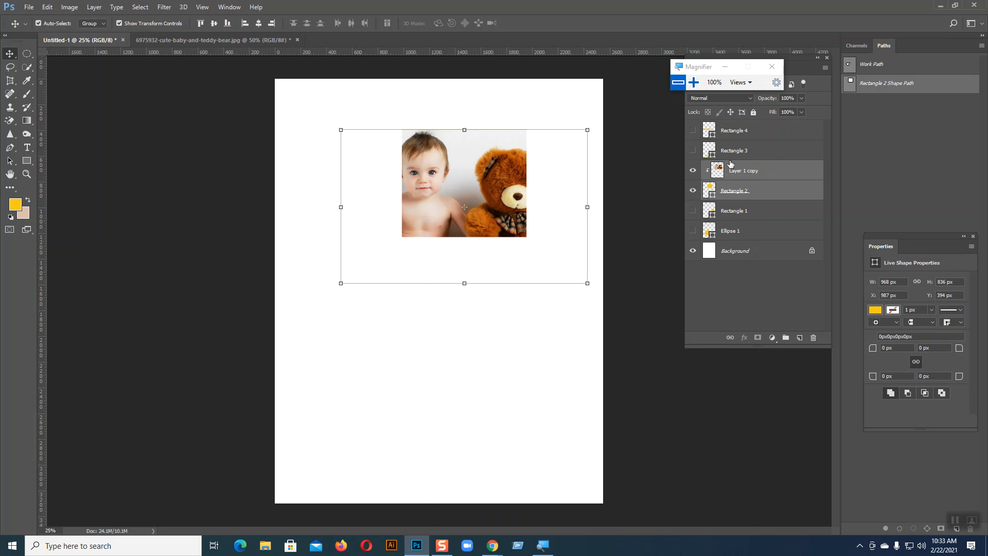
{"action": "left_click", "coordinate": [694, 83]}
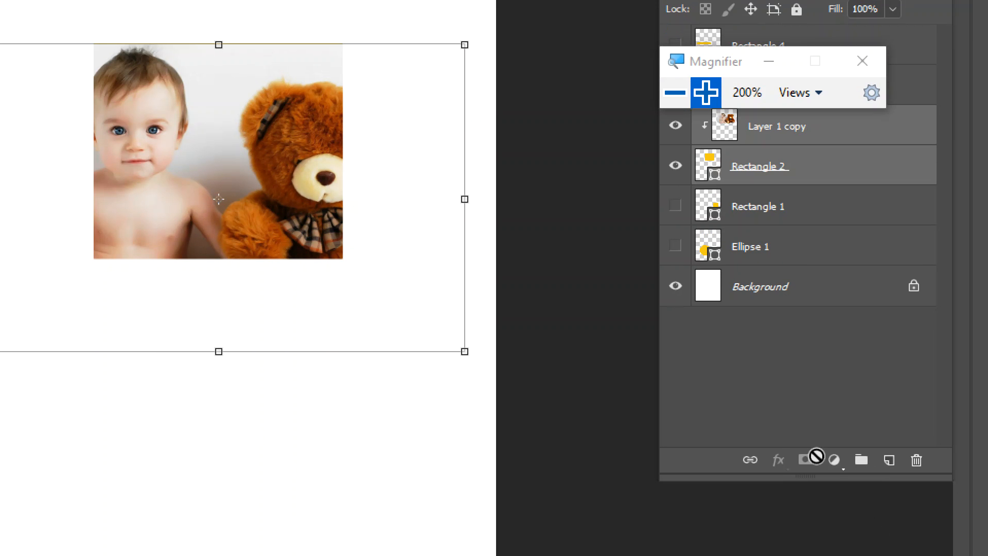
{"action": "left_click", "coordinate": [750, 461]}
{"action": "left_click", "coordinate": [675, 92]}
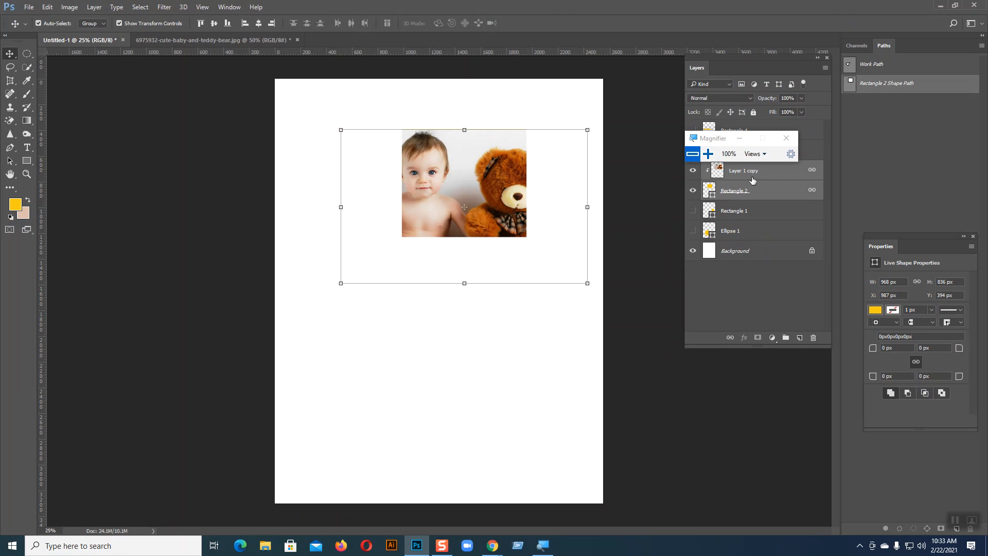
{"action": "left_click_drag", "start_coordinate": [716, 138], "coordinate": [724, 268]}
{"action": "left_click_drag", "start_coordinate": [483, 199], "coordinate": [440, 221]}
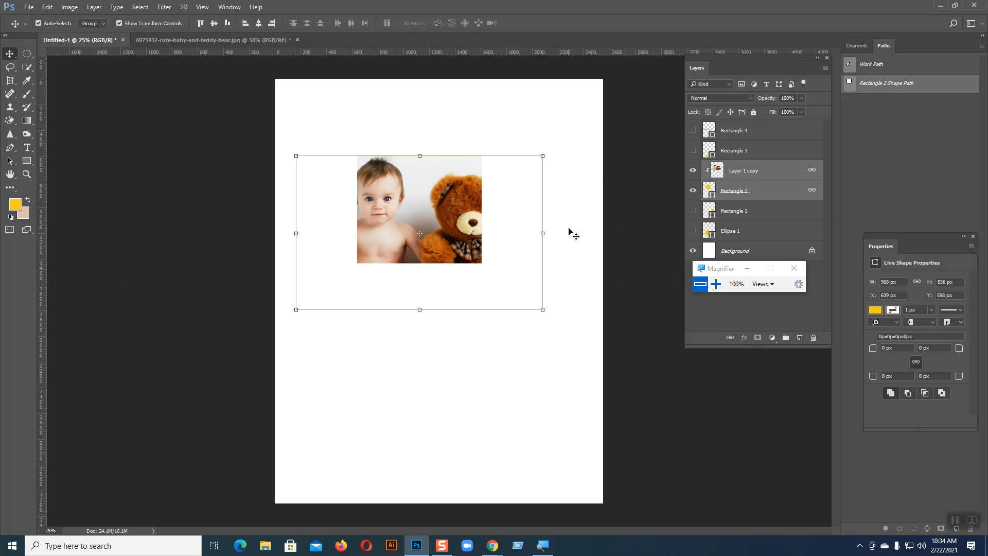
Unlink Layer 1 copy from Rectangle 2.
{"action": "left_click_drag", "start_coordinate": [719, 271], "coordinate": [505, 89]}
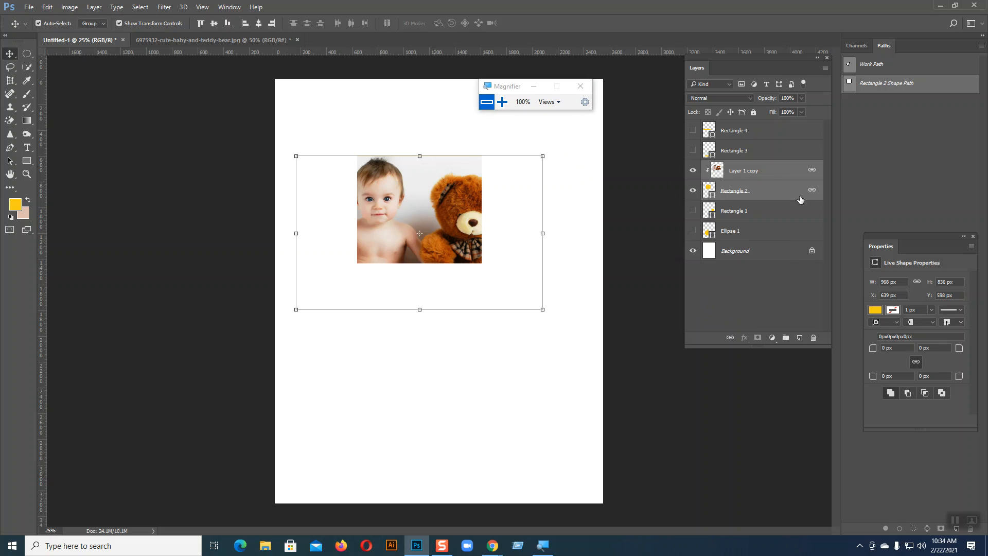
{"action": "left_click", "coordinate": [812, 174]}
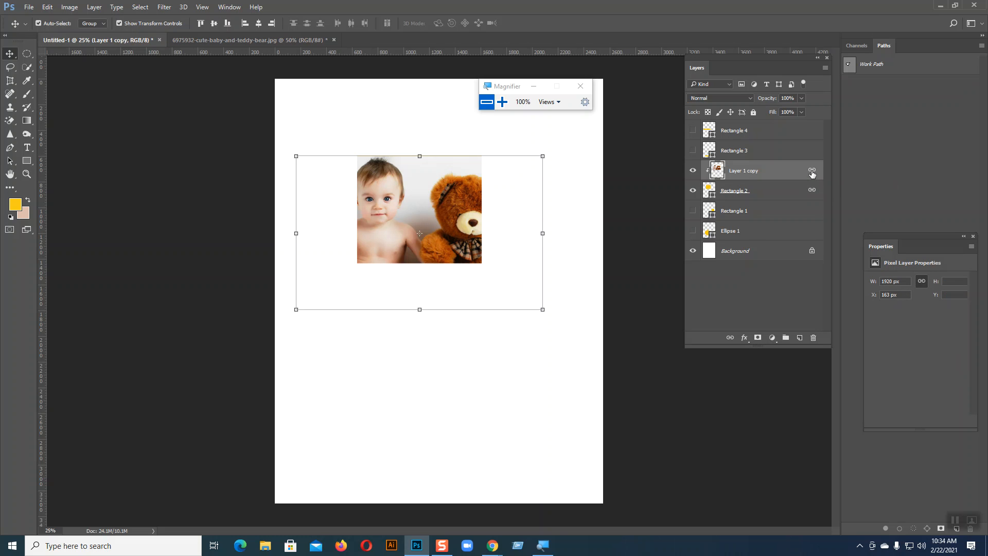
{"action": "left_click", "coordinate": [812, 189]}
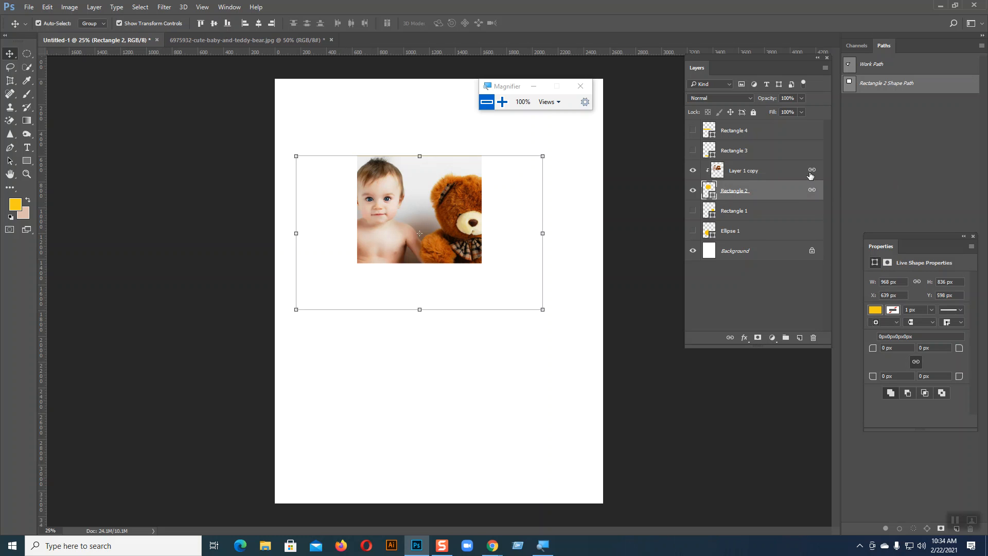
{"action": "left_click", "coordinate": [811, 176]}
{"action": "left_click", "coordinate": [733, 340]}
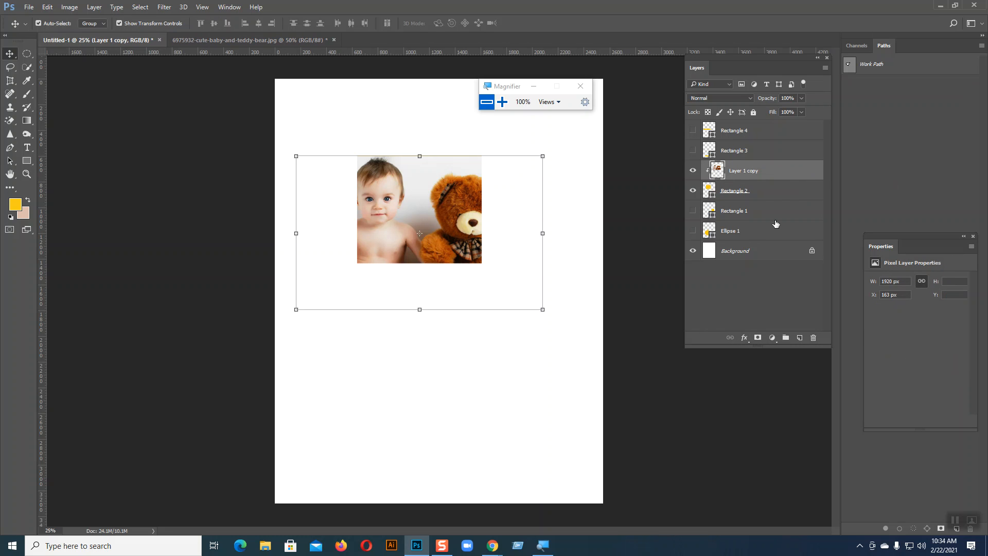
Select Layer 1 copy together with Rectangle 2, toggle their link on and off again, and deselect both layers.
{"action": "left_click", "coordinate": [774, 193], "text": "ctrl"}
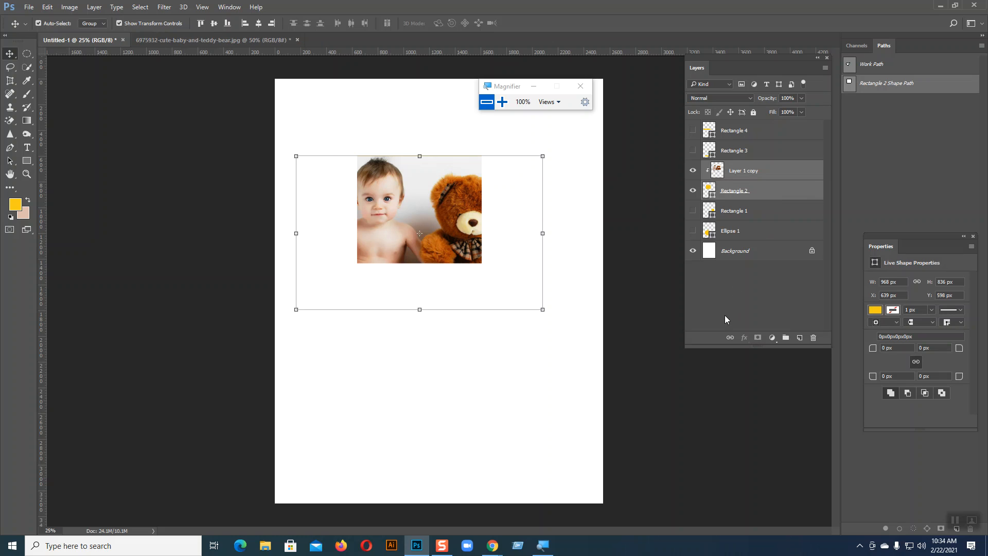
{"action": "left_click", "coordinate": [730, 338]}
{"action": "left_click", "coordinate": [502, 101]}
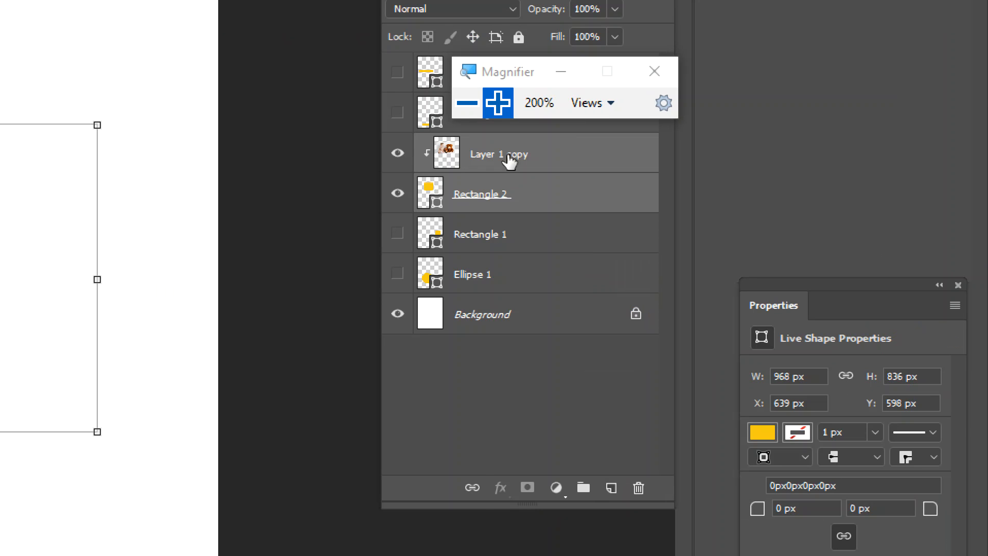
{"action": "left_click", "coordinate": [472, 489]}
{"action": "left_click", "coordinate": [473, 492]}
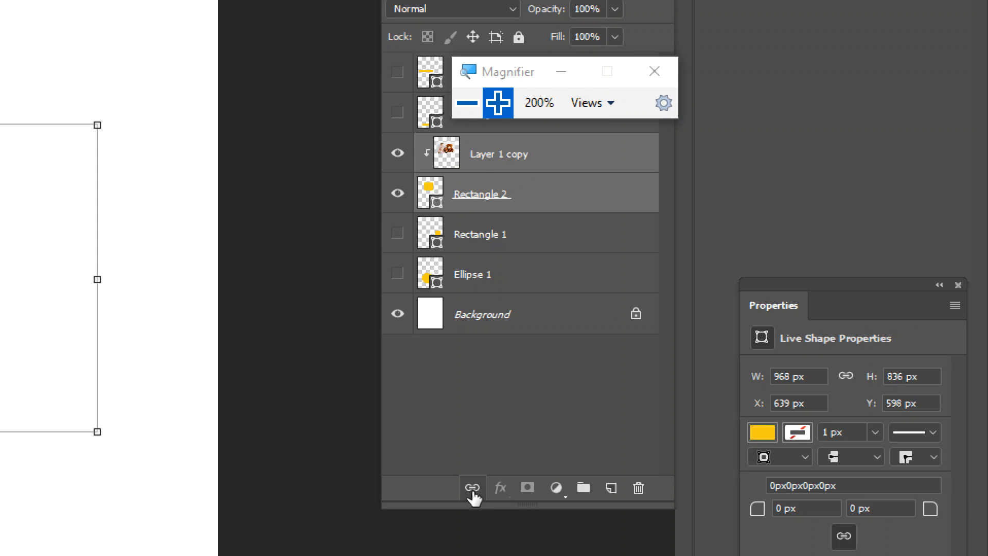
{"action": "left_click", "coordinate": [483, 396]}
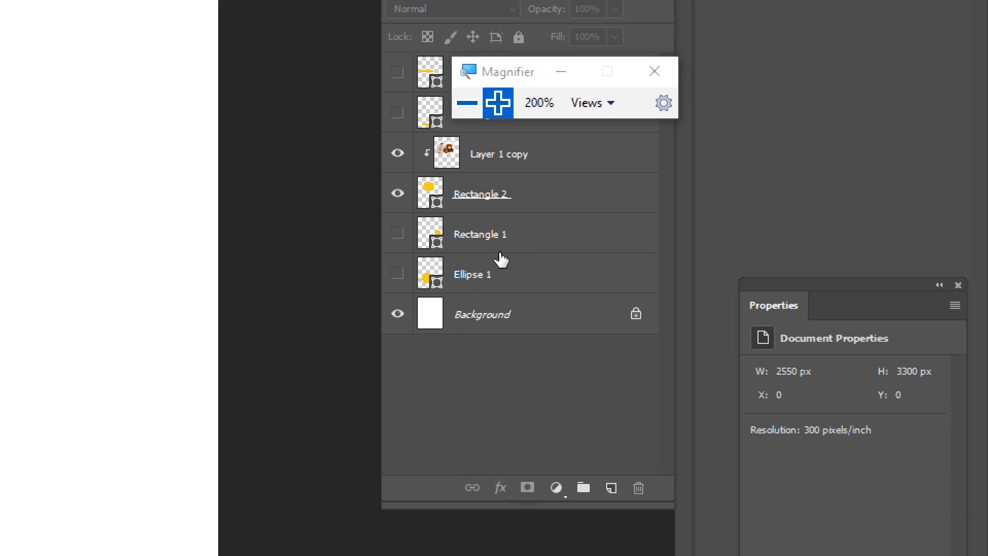
Examine the Release Clipping Mask command available for Layer 1 copy without applying it.
{"action": "left_click", "coordinate": [505, 158]}
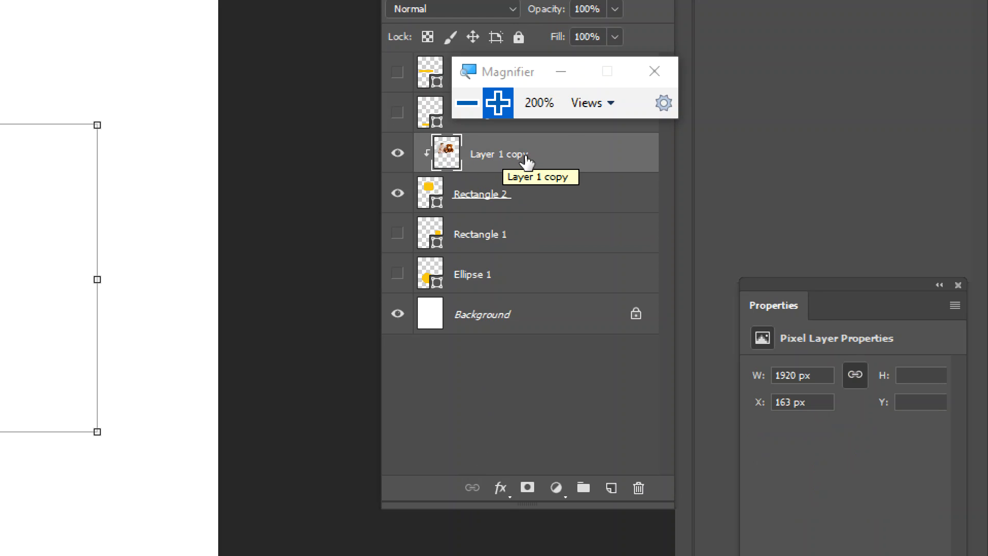
{"action": "right_click", "coordinate": [527, 157]}
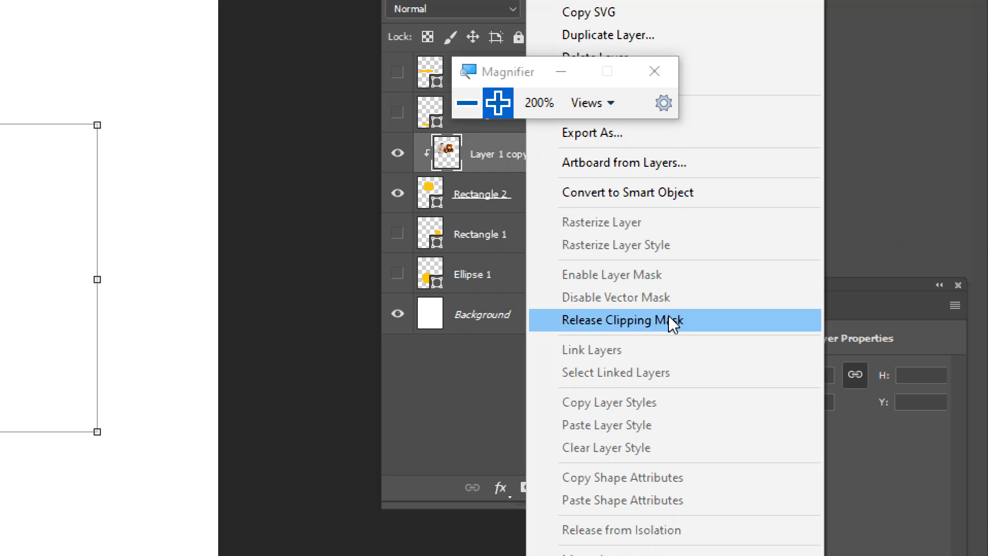
{"action": "left_click", "coordinate": [614, 326]}
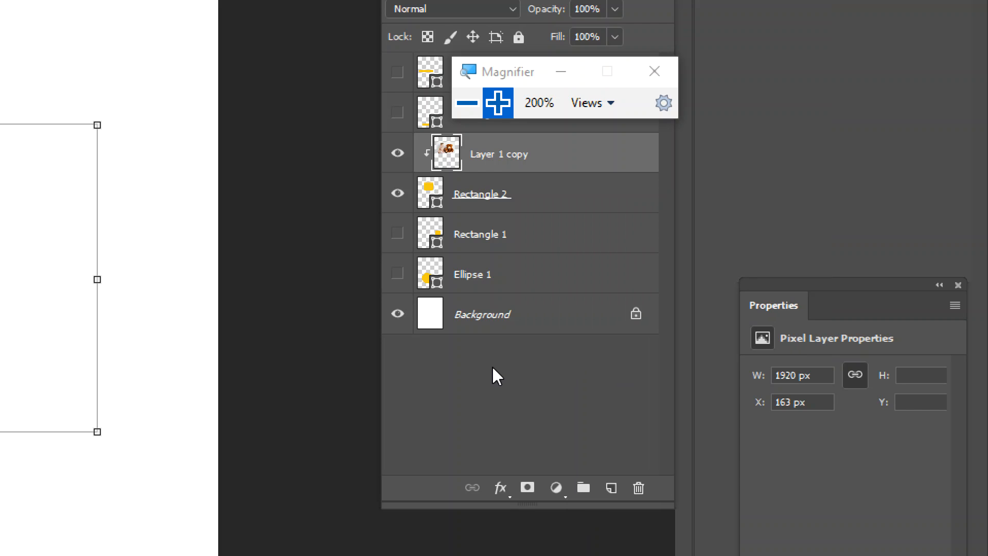
{"action": "left_click", "coordinate": [466, 104]}
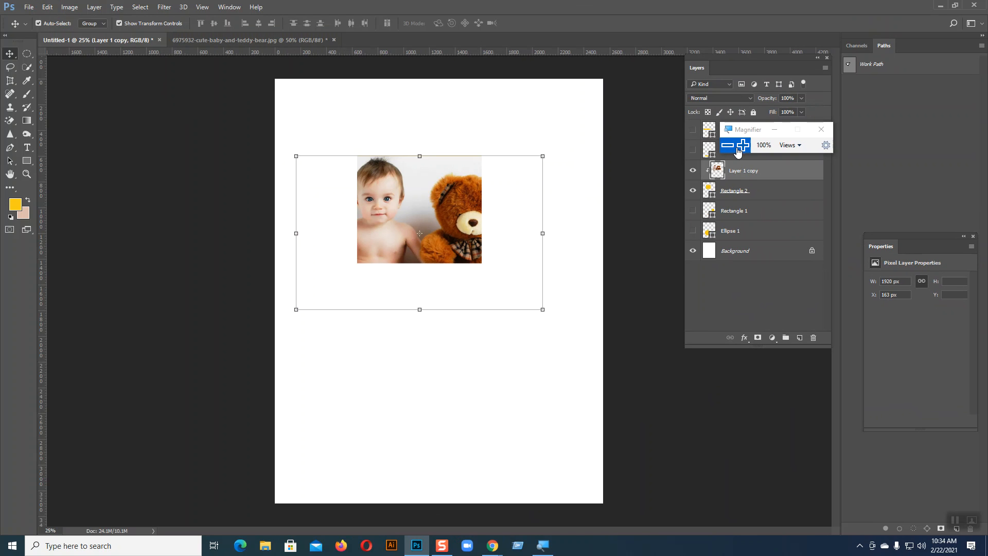
{"action": "left_click", "coordinate": [498, 104]}
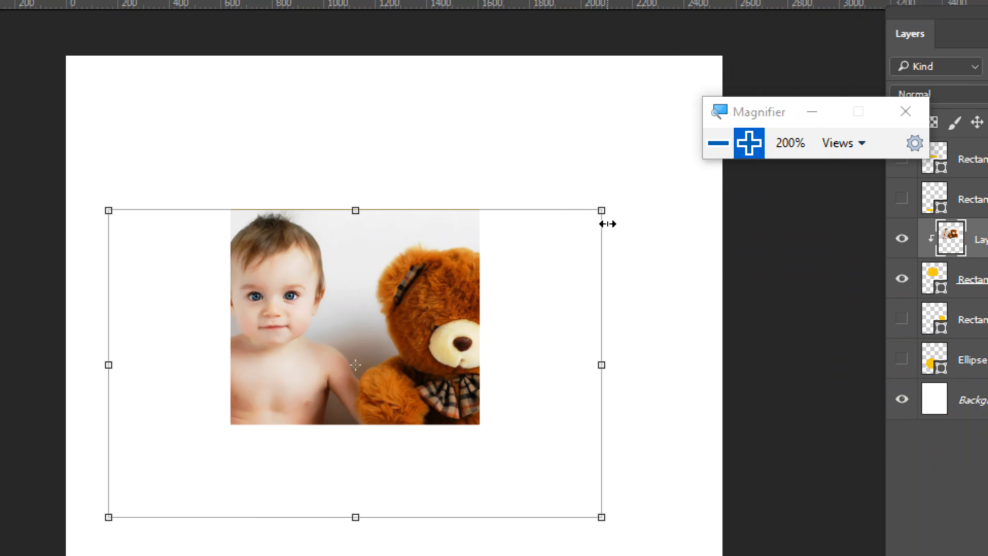
{"action": "left_click", "coordinate": [719, 143]}
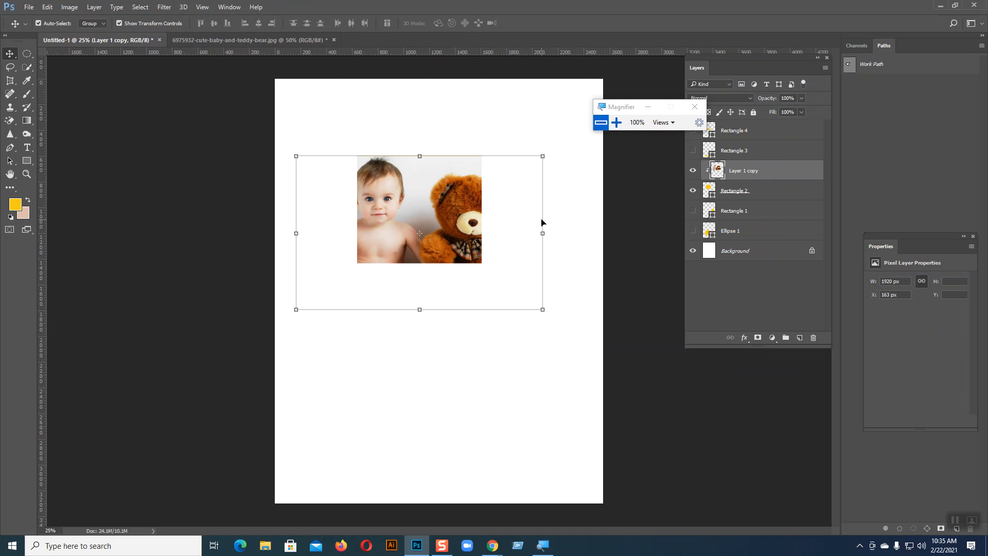
Merge Layer 1 copy and Rectangle 2 into one layer and undo the merge.
{"action": "left_click", "coordinate": [616, 123]}
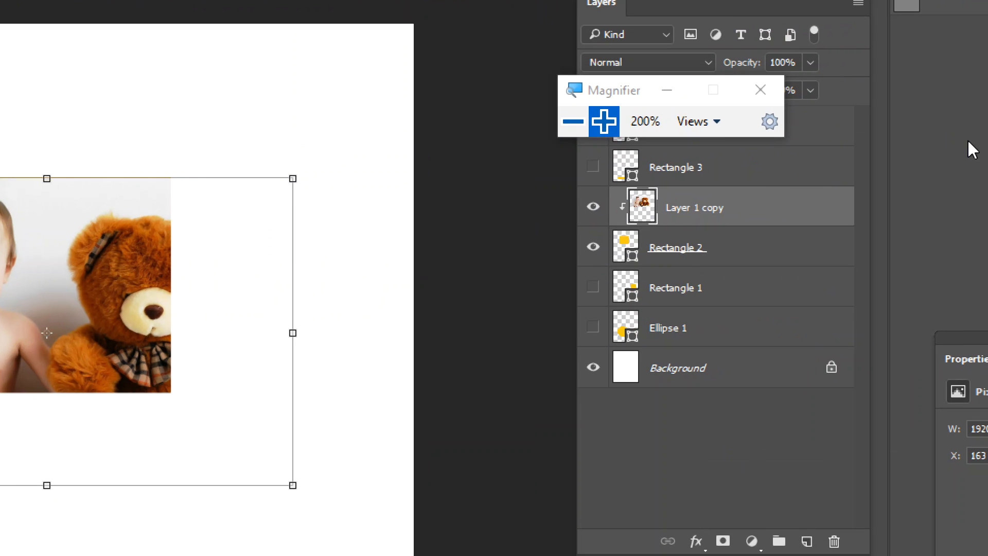
{"action": "left_click", "coordinate": [676, 242], "text": "ctrl"}
{"action": "right_click", "coordinate": [682, 202]}
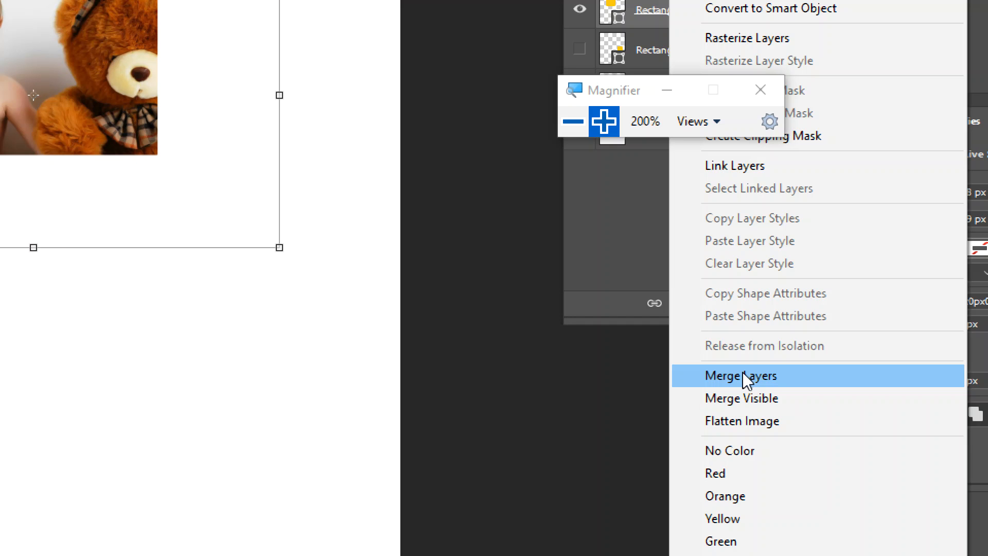
{"action": "left_click", "coordinate": [743, 376]}
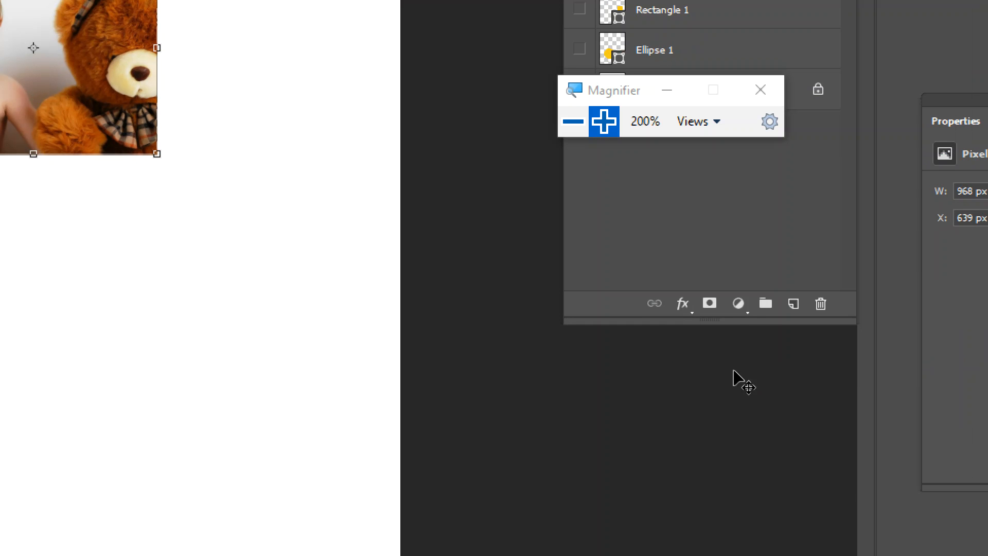
{"action": "left_click_drag", "start_coordinate": [603, 92], "coordinate": [613, 220]}
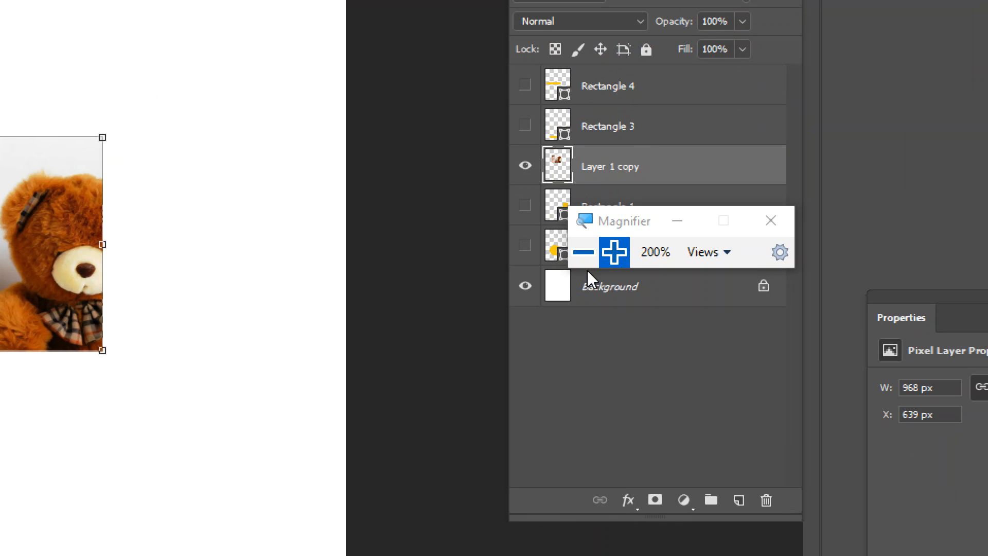
{"action": "left_click", "coordinate": [584, 263]}
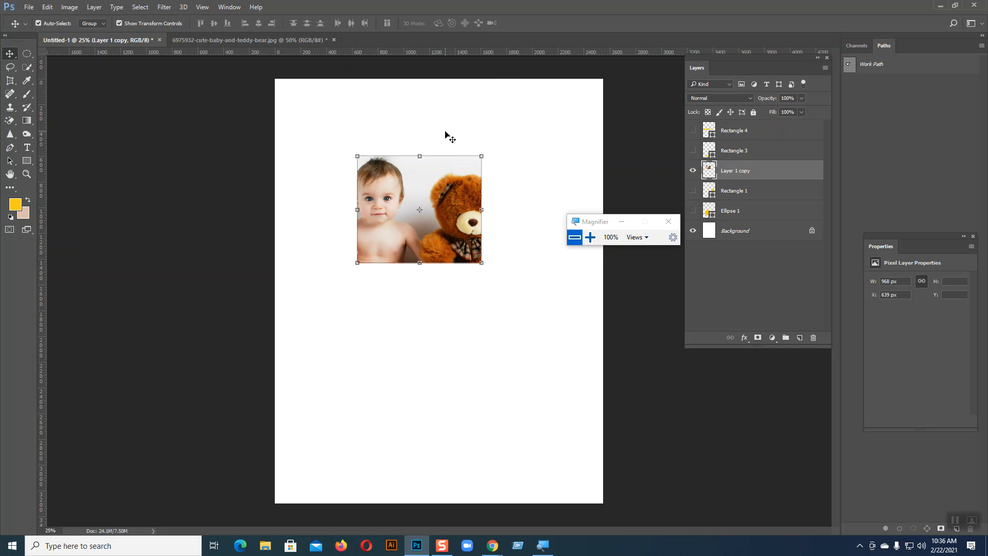
{"action": "key", "text": "ctrl+z"}
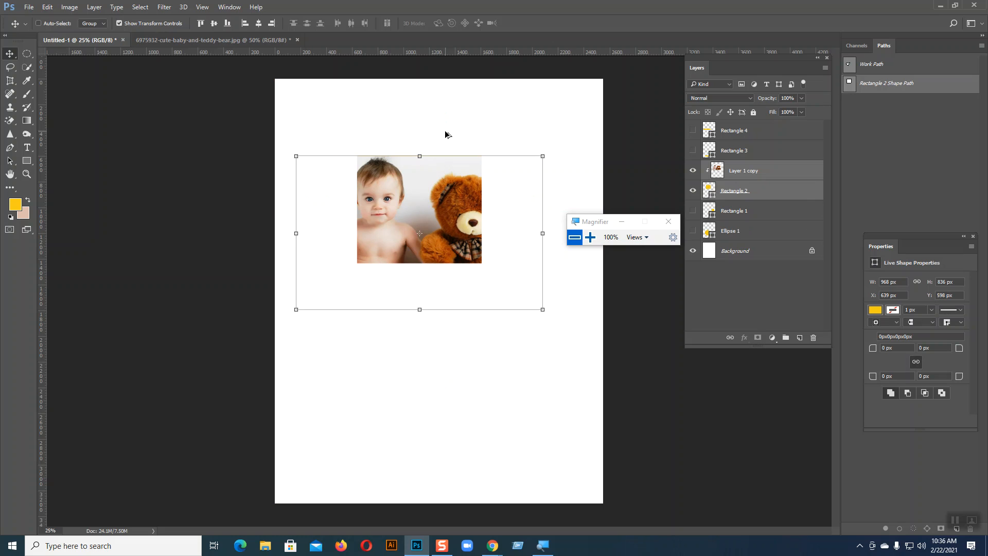
{"action": "left_click", "coordinate": [446, 135]}
Release the clipping mask on Layer 1 copy.
{"action": "left_click", "coordinate": [591, 238]}
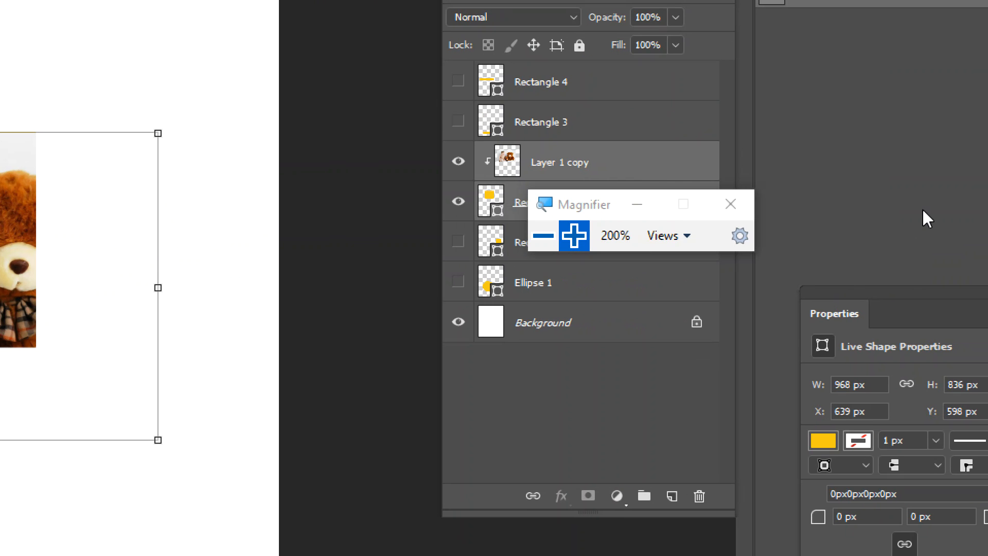
{"action": "left_click", "coordinate": [810, 155]}
{"action": "right_click", "coordinate": [618, 161]}
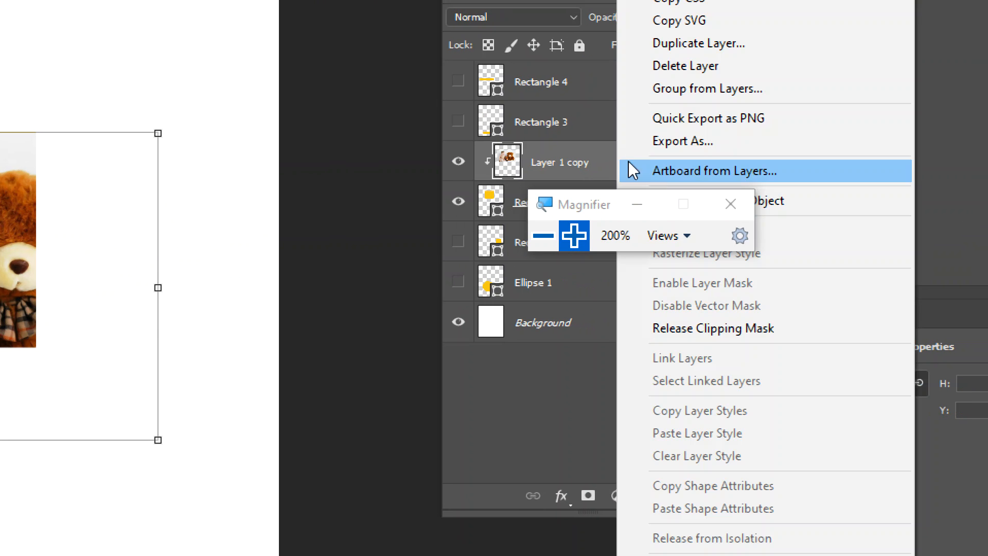
{"action": "left_click", "coordinate": [706, 330]}
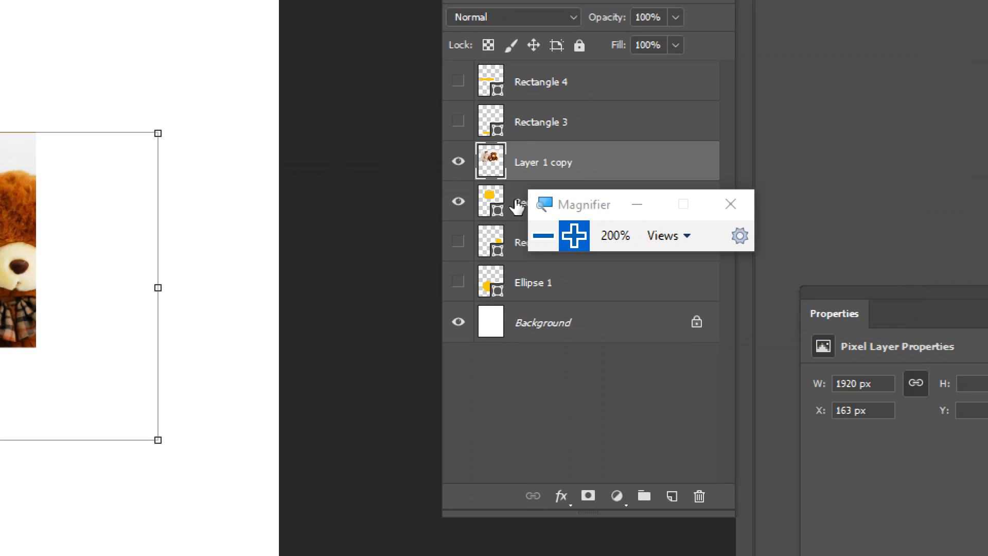
{"action": "left_click", "coordinate": [543, 236]}
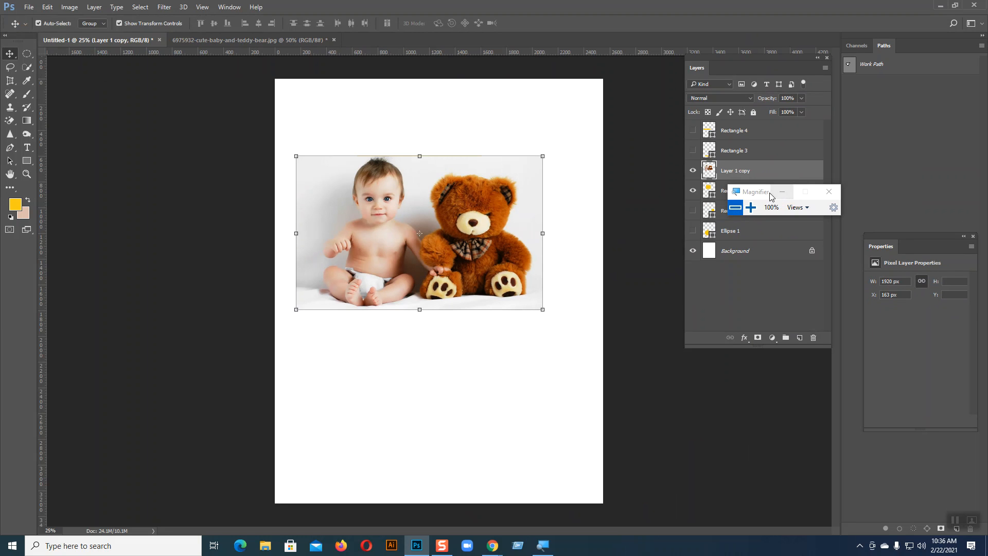
{"action": "left_click_drag", "start_coordinate": [742, 196], "coordinate": [605, 342]}
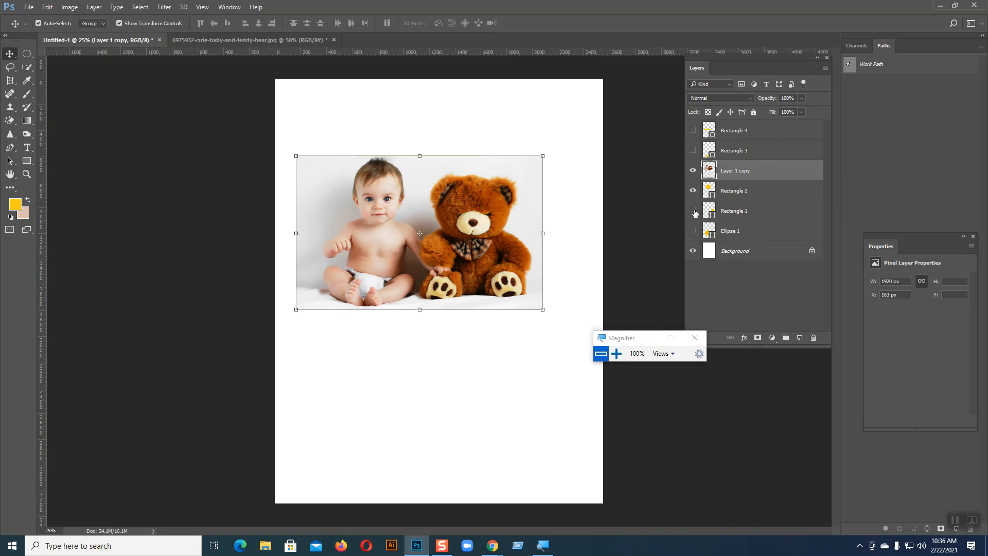
Delete the Rectangle 2, Rectangle 1 and Ellipse 1 layers and move the photo to about X 283 px.
{"action": "left_click", "coordinate": [725, 192]}
{"action": "key", "text": "Delete"}
{"action": "left_click", "coordinate": [729, 207], "text": "shift"}
{"action": "key", "text": "Delete"}
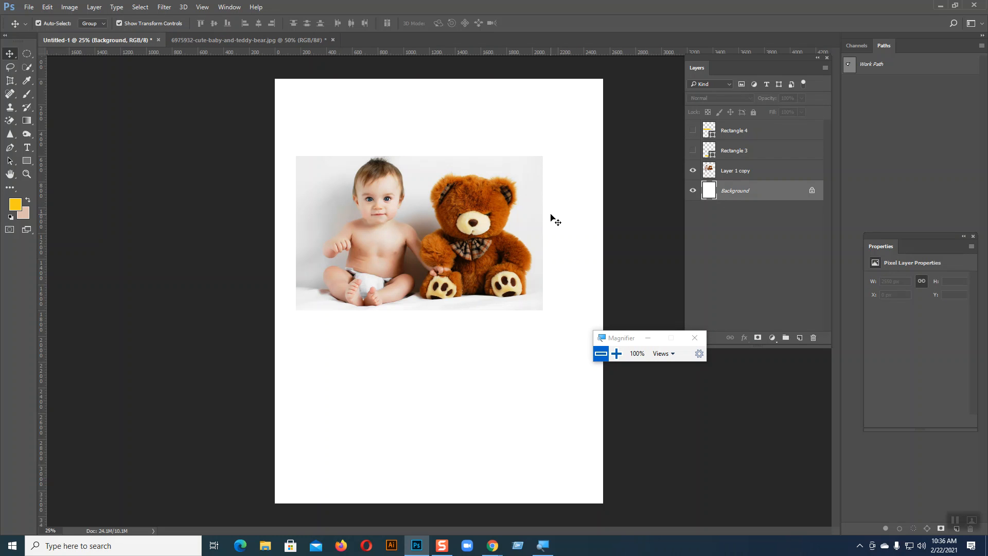
{"action": "left_click_drag", "start_coordinate": [542, 226], "coordinate": [541, 205]}
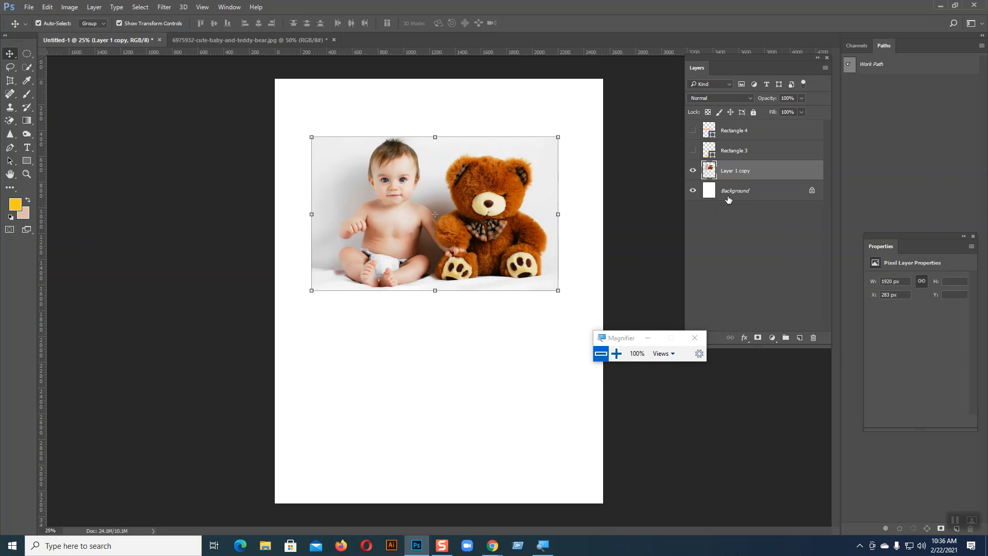
Draw four separate tall yellow rectangles side by side beneath the photo, above the Background layer, about 217 to 337 px wide and 896 to 1040 px high.
{"action": "left_click", "coordinate": [728, 192]}
{"action": "left_click", "coordinate": [27, 160]}
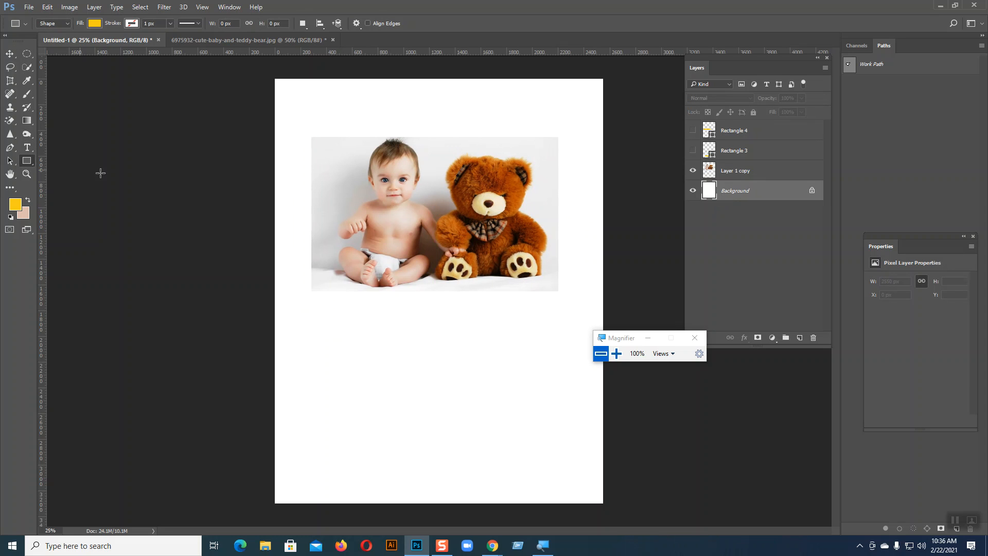
{"action": "left_click_drag", "start_coordinate": [324, 156], "coordinate": [363, 290]}
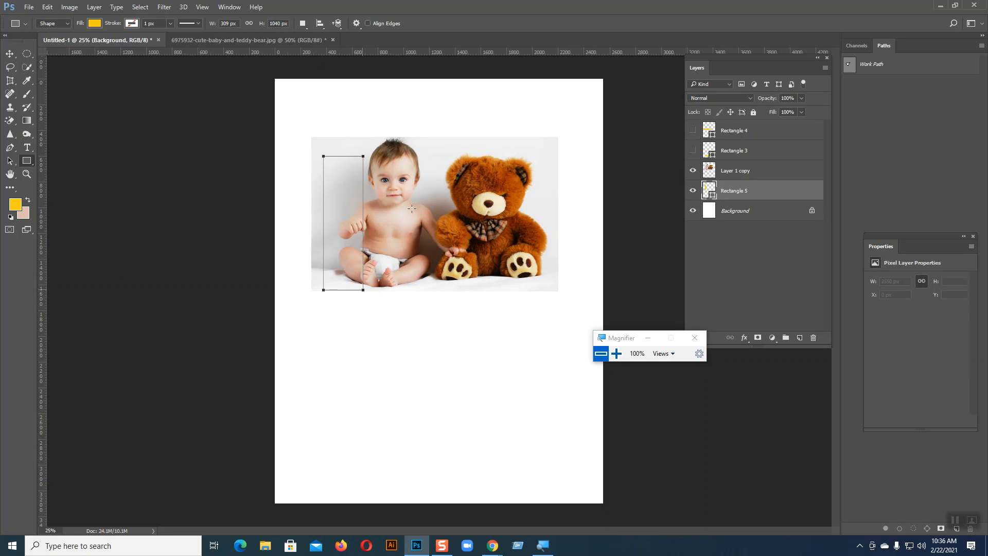
{"action": "left_click_drag", "start_coordinate": [396, 164], "coordinate": [424, 290]}
{"action": "left_click_drag", "start_coordinate": [451, 170], "coordinate": [478, 284]}
{"action": "left_click_drag", "start_coordinate": [500, 170], "coordinate": [543, 285]}
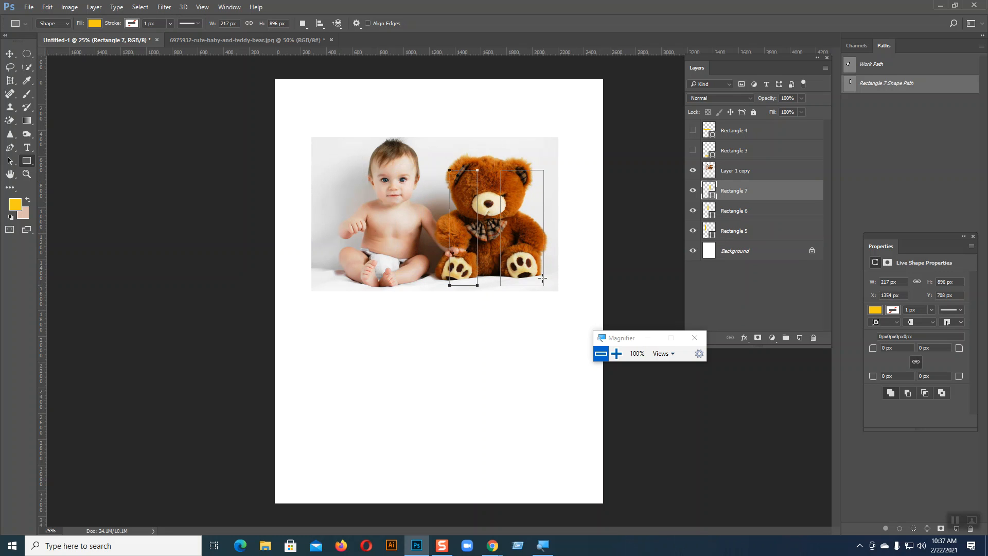
{"action": "left_click", "coordinate": [10, 53]}
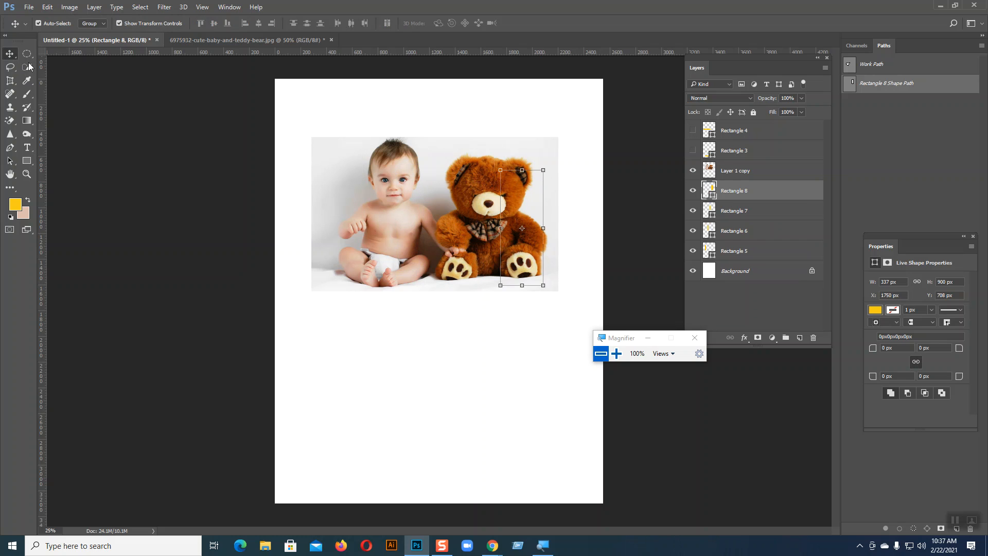
{"action": "left_click", "coordinate": [351, 112]}
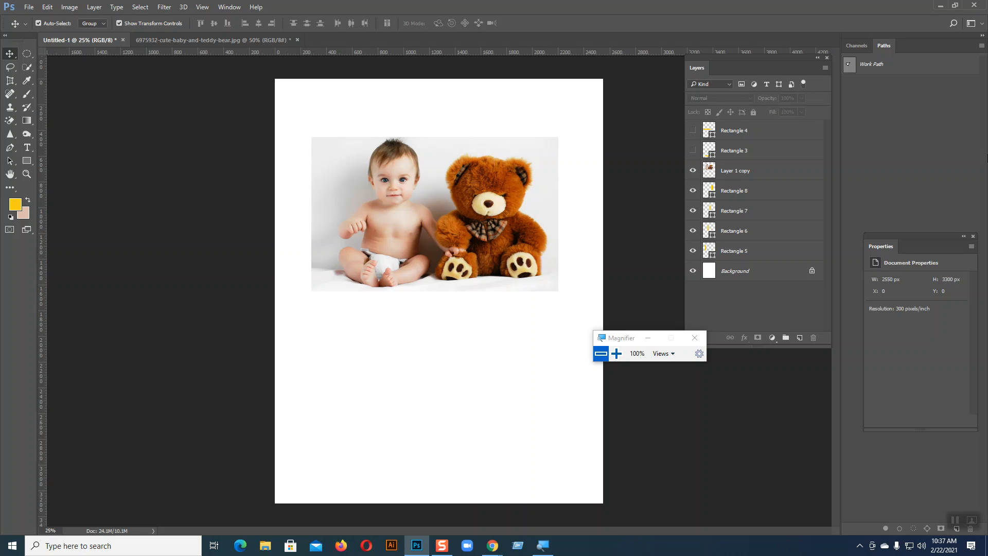
Group the four layers Rectangle 5, Rectangle 6, Rectangle 7 and Rectangle 8 into one group in Pass Through mode.
{"action": "left_click", "coordinate": [742, 194]}
{"action": "left_click", "coordinate": [746, 214], "text": "shift"}
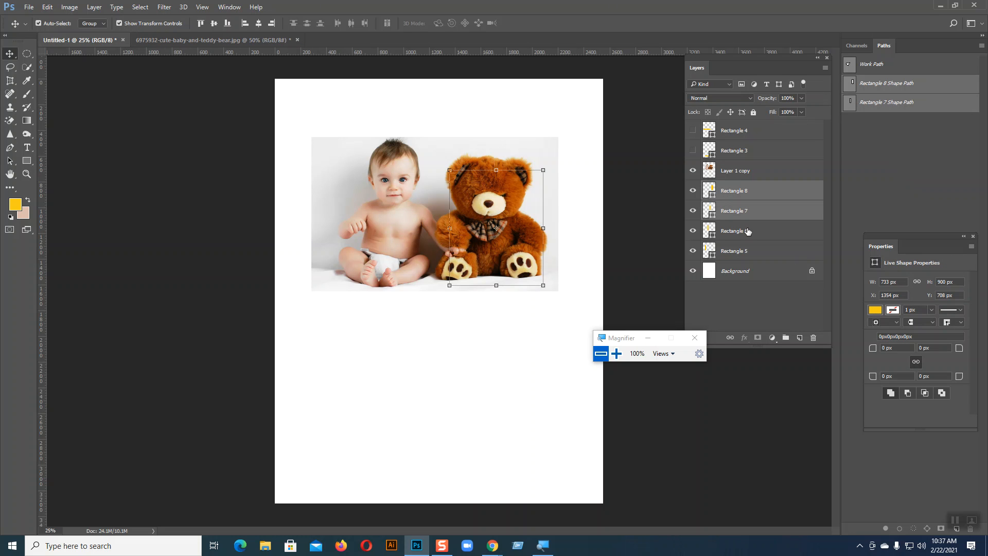
{"action": "left_click", "coordinate": [748, 231], "text": "shift"}
{"action": "left_click", "coordinate": [745, 252], "text": "shift"}
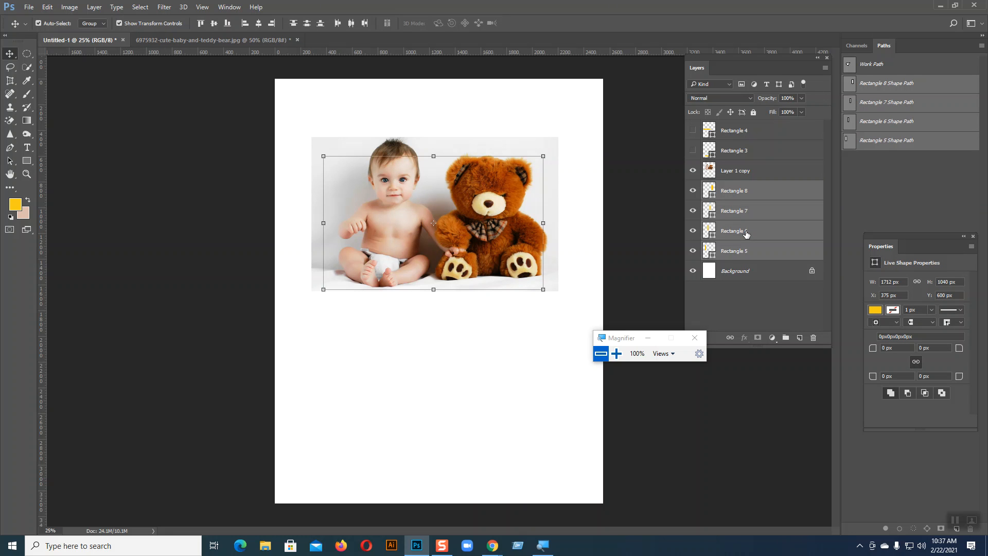
{"action": "right_click", "coordinate": [747, 235]}
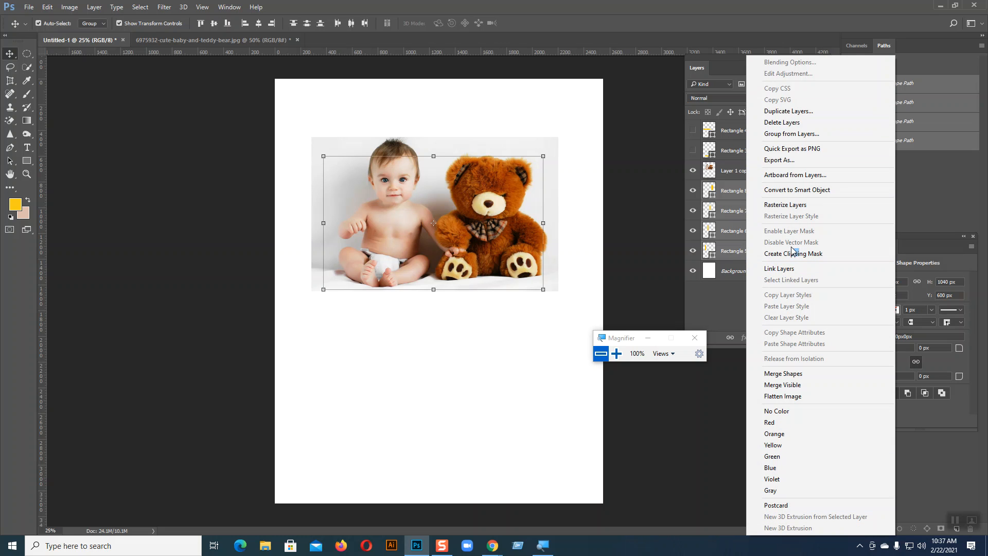
{"action": "left_click", "coordinate": [721, 306]}
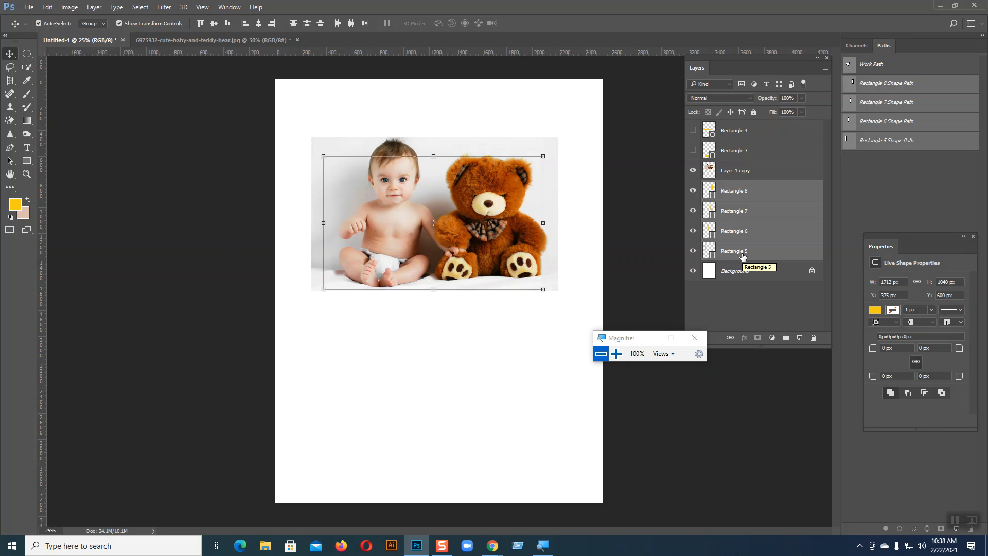
{"action": "right_click", "coordinate": [731, 197]}
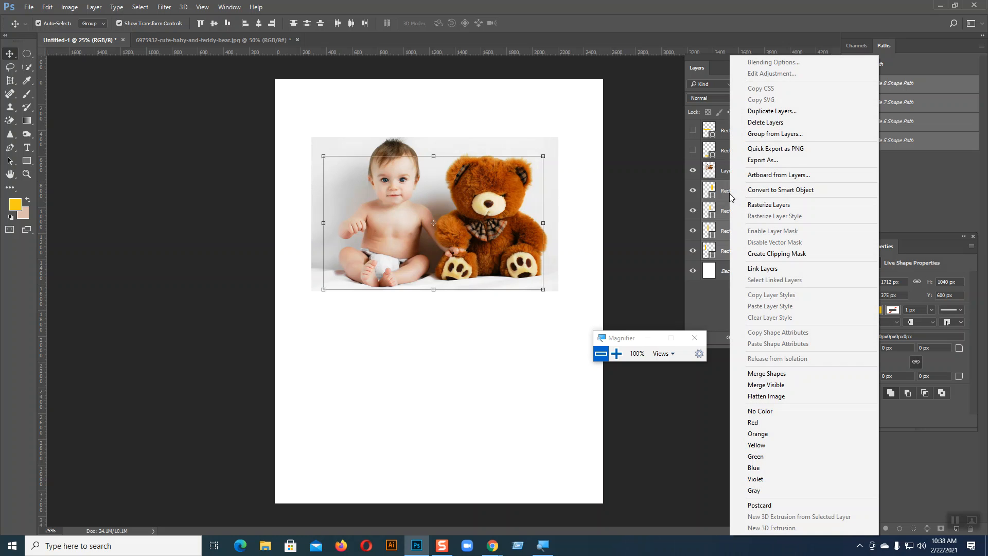
{"action": "left_click", "coordinate": [771, 134]}
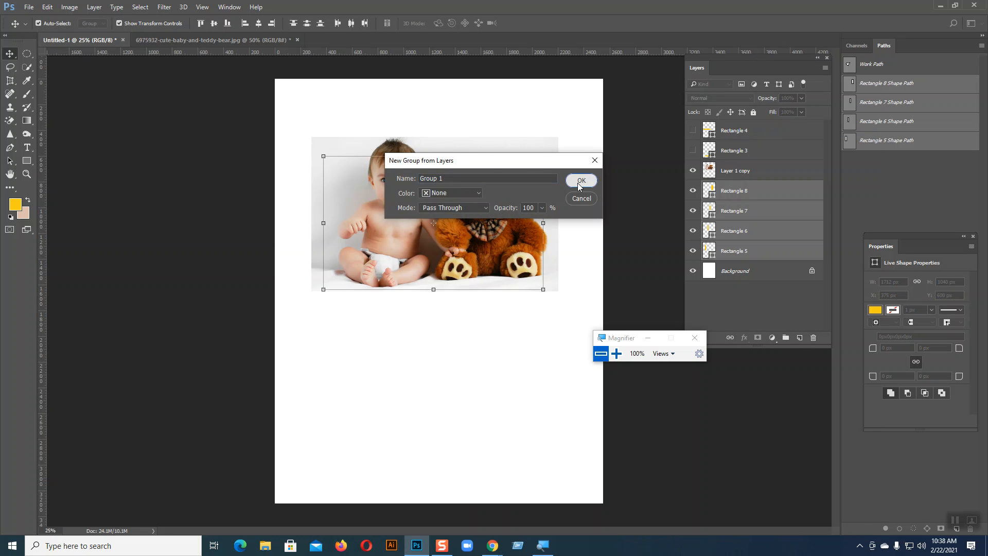
{"action": "left_click", "coordinate": [580, 181]}
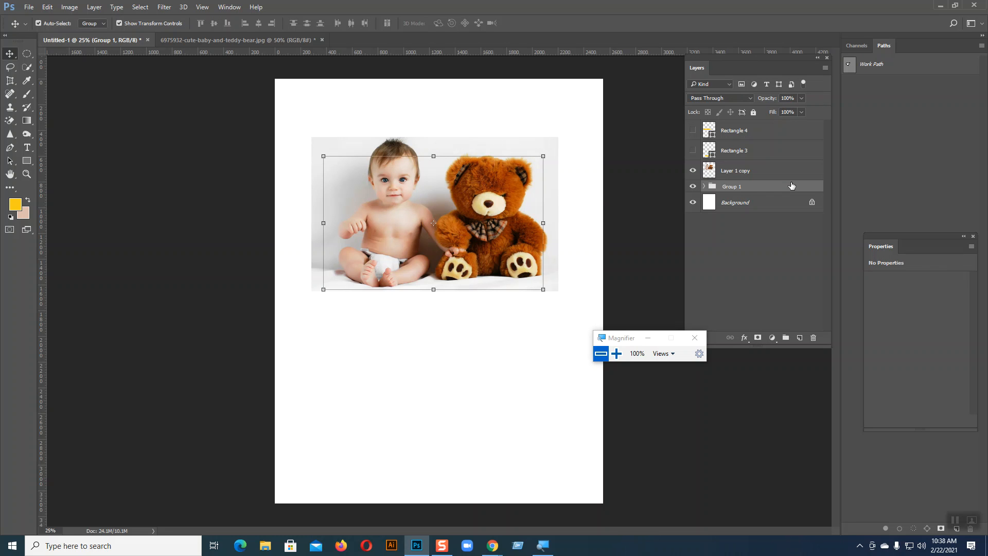
Create a clipping mask that clips the Layer 1 copy photo to the rectangle group beneath it, and deselect the layer.
{"action": "left_click", "coordinate": [723, 175]}
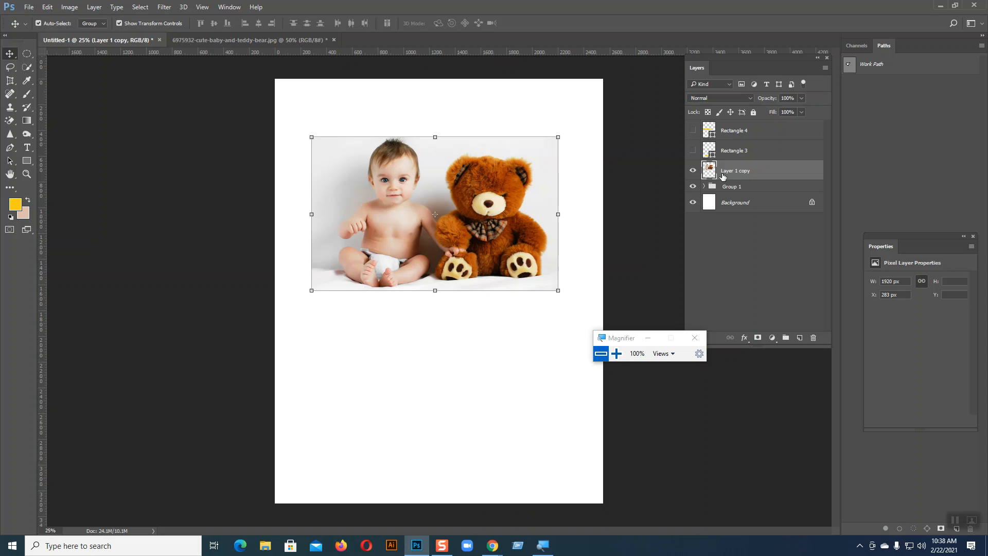
{"action": "right_click", "coordinate": [734, 174]}
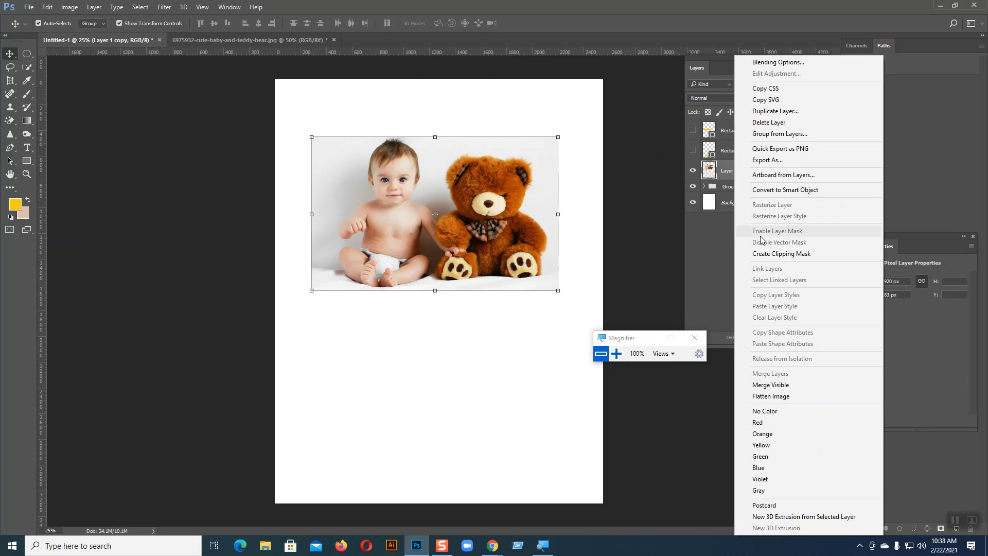
{"action": "left_click", "coordinate": [765, 254]}
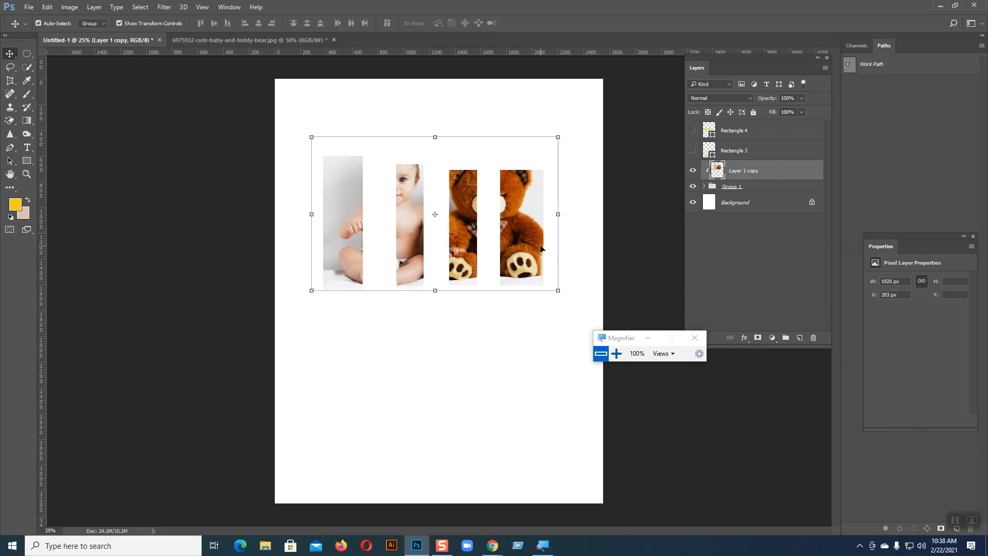
{"action": "left_click", "coordinate": [747, 218]}
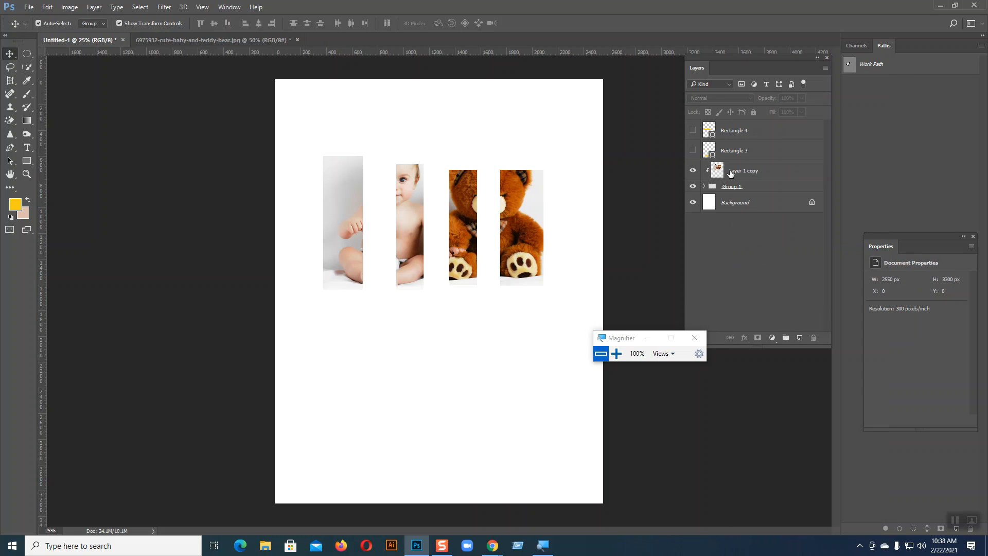
Merge the clipped Layer 1 copy photo with the rectangle group into one layer and undo the merge.
{"action": "left_click", "coordinate": [731, 173]}
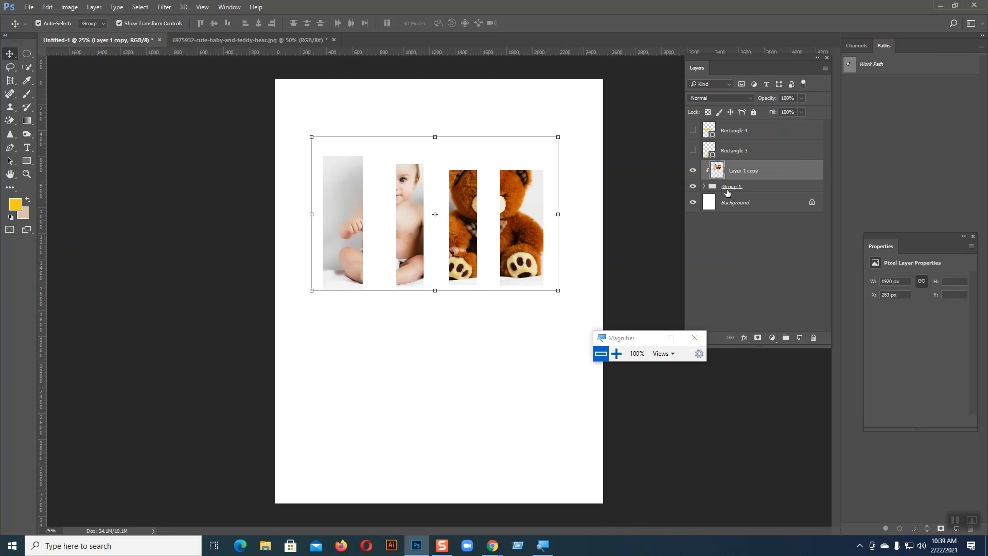
{"action": "left_click", "coordinate": [731, 187], "text": "ctrl"}
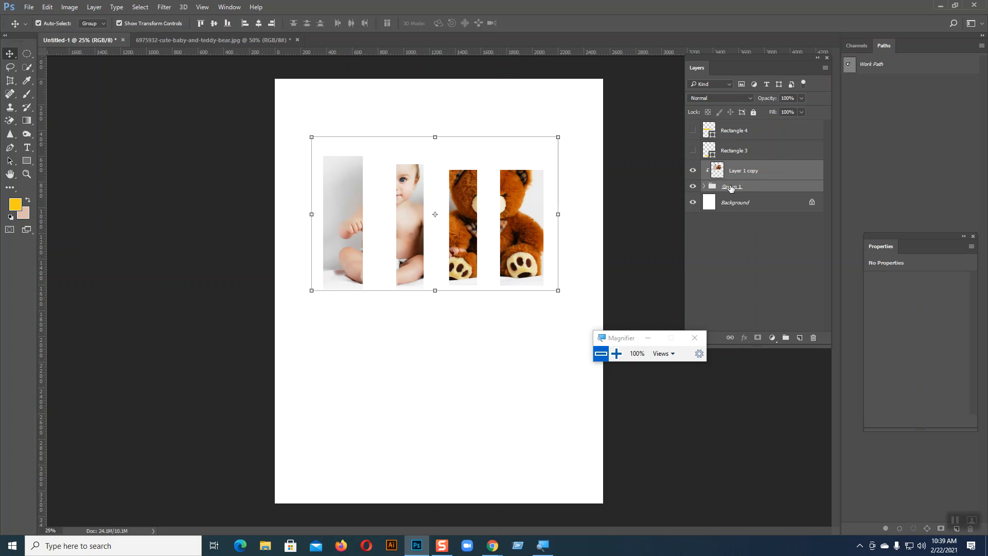
{"action": "right_click", "coordinate": [735, 184]}
{"action": "left_click", "coordinate": [776, 374]}
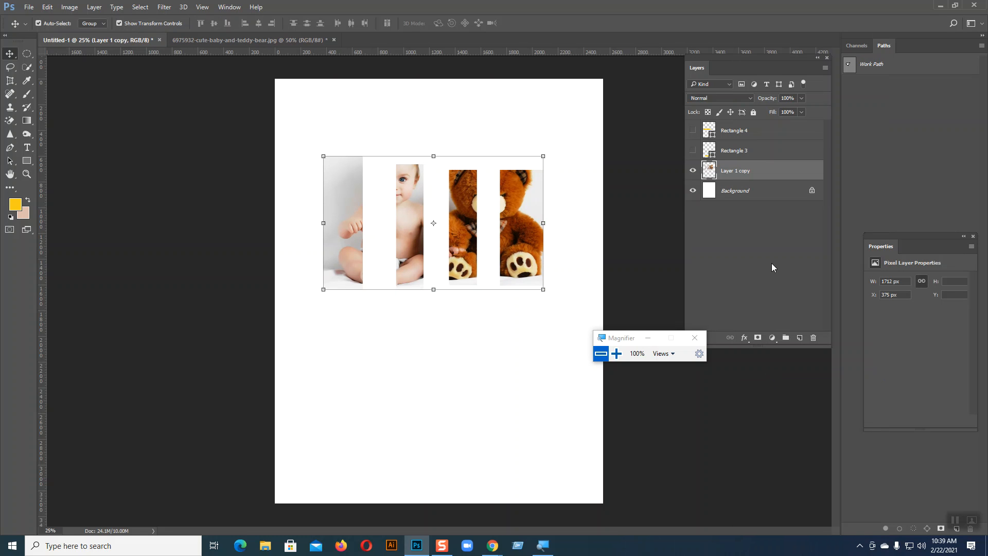
{"action": "key", "text": "ctrl+z"}
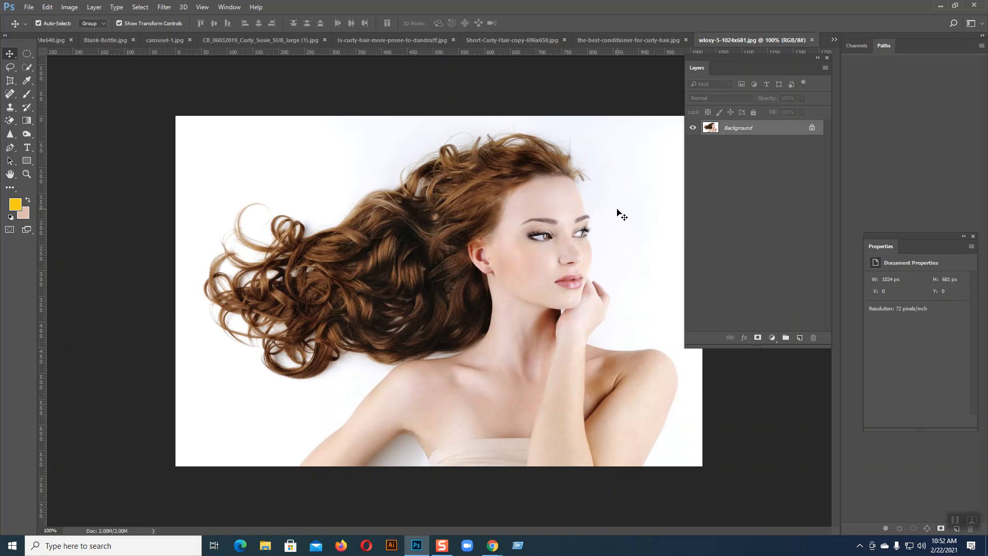
Move the floating Layers panel clear of the curly-hair portrait and switch to Chrome to view the product banner design image results.
{"action": "left_click_drag", "start_coordinate": [739, 55], "coordinate": [824, 61]}
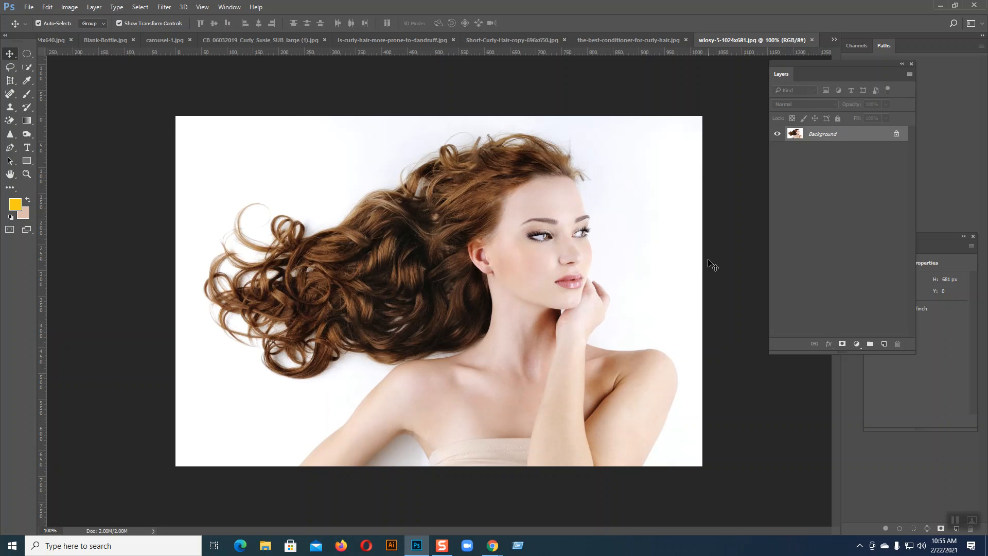
{"action": "key", "text": "alt+Tab"}
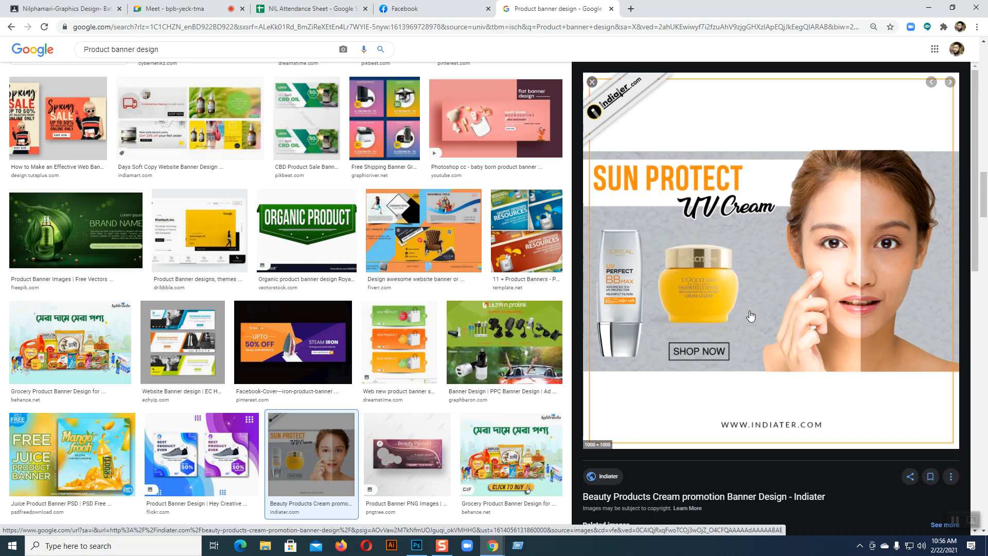
Browse related cosmetic and skin care banner designs for layout ideas.
{"action": "scroll", "coordinate": [769, 303], "scroll_direction": "down", "scroll_amount": 7}
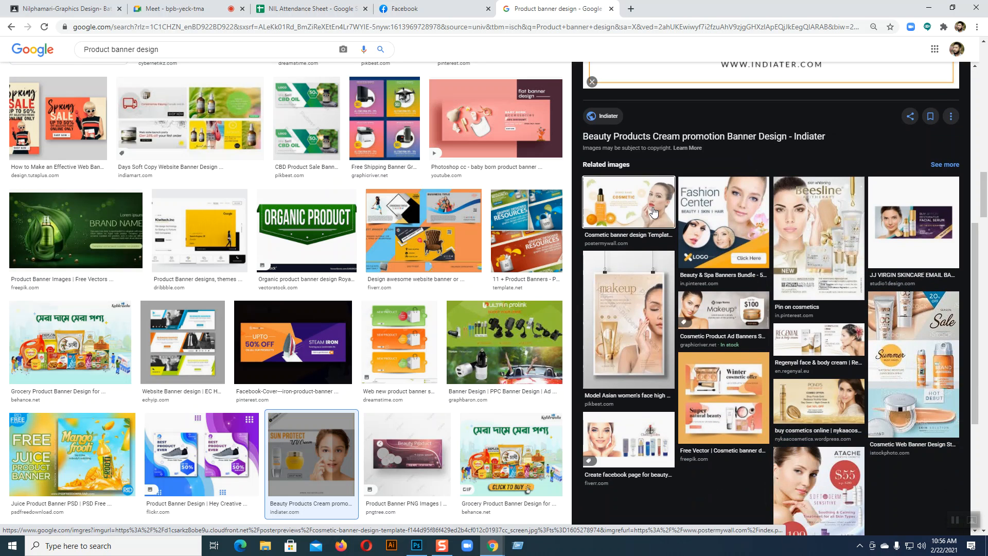
{"action": "left_click", "coordinate": [629, 205]}
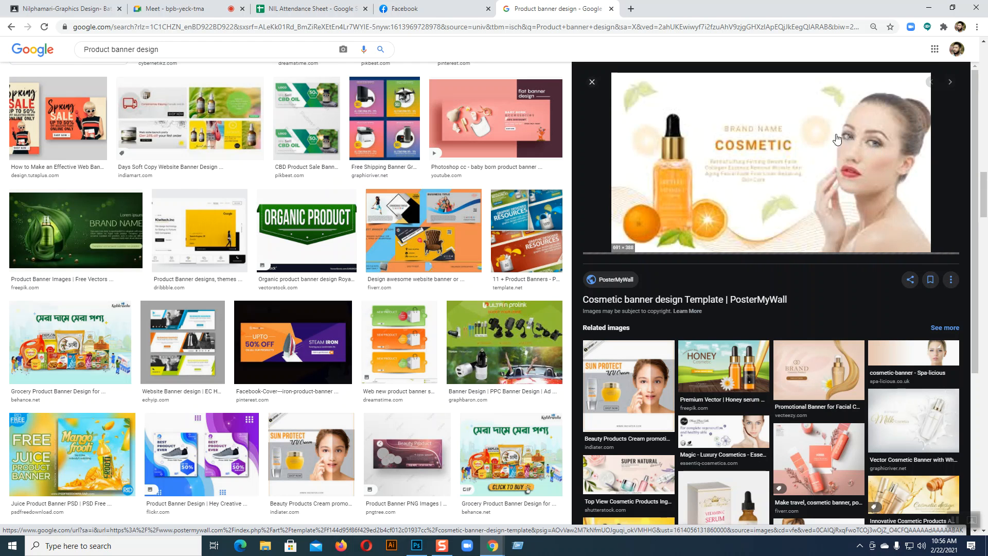
{"action": "scroll", "coordinate": [761, 269], "scroll_direction": "down", "scroll_amount": 4}
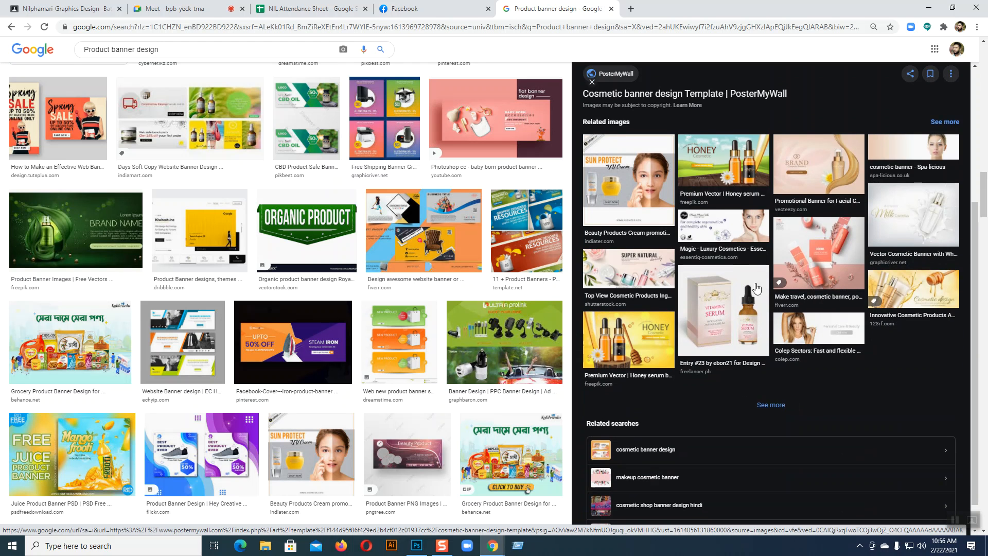
{"action": "left_click", "coordinate": [808, 335]}
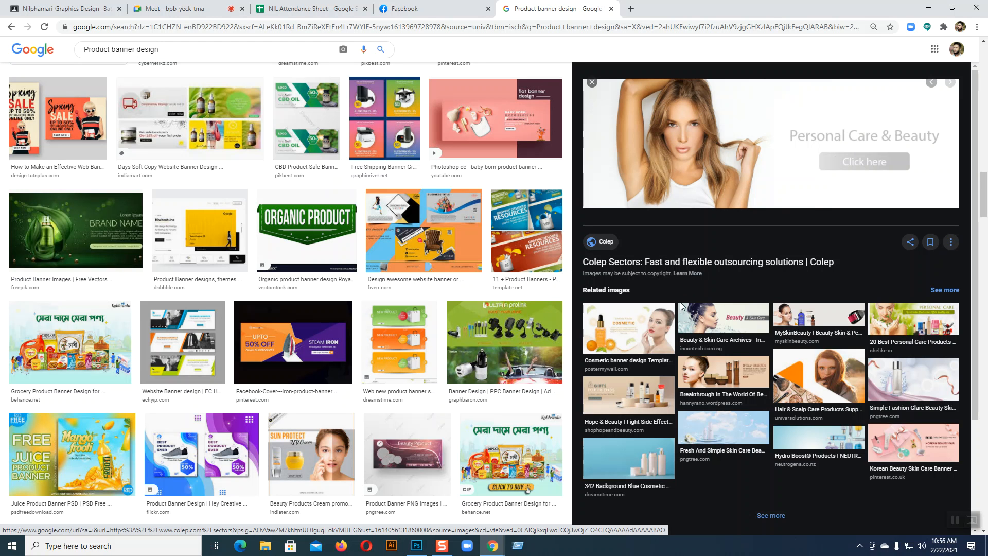
{"action": "left_click", "coordinate": [714, 329]}
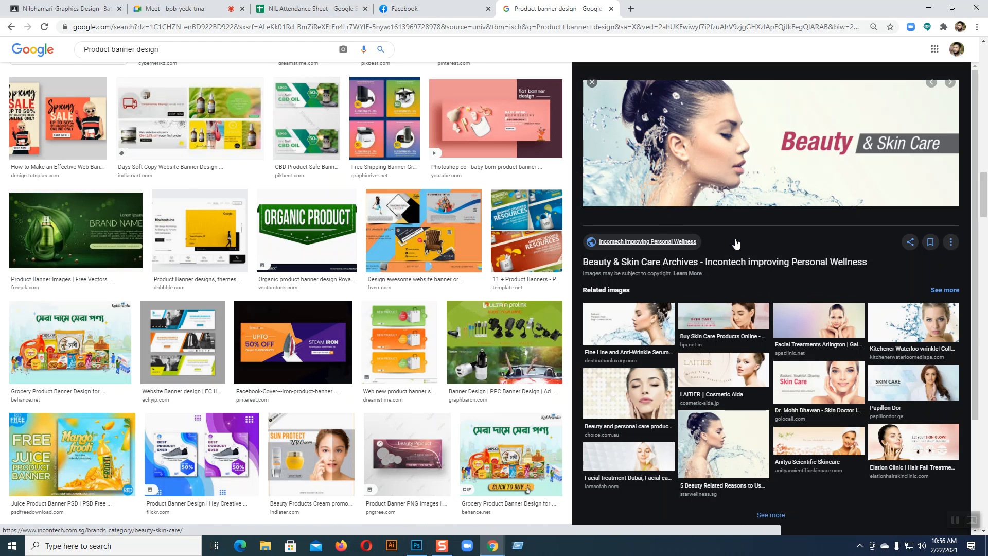
{"action": "scroll", "coordinate": [731, 237], "scroll_direction": "down", "scroll_amount": 3}
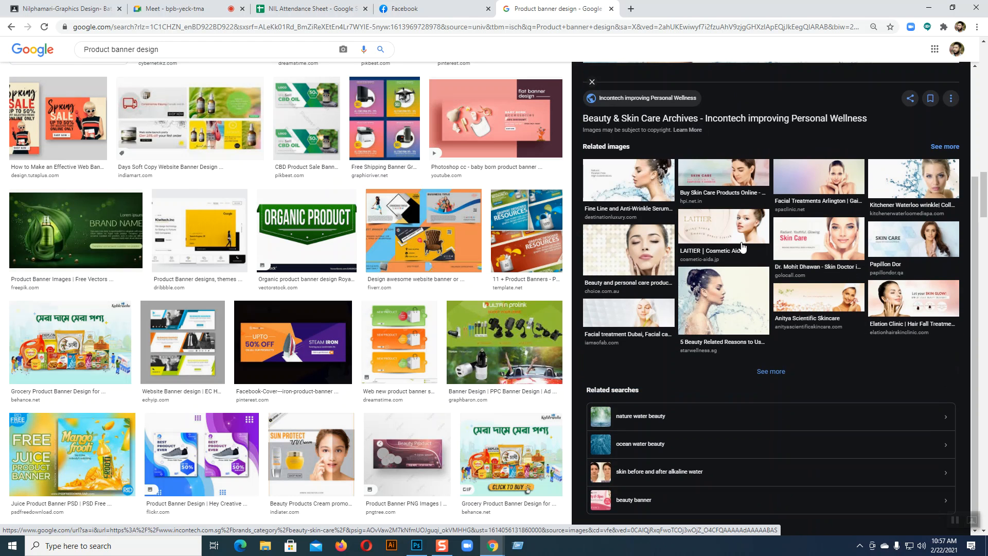
{"action": "scroll", "coordinate": [743, 248], "scroll_direction": "up", "scroll_amount": 2}
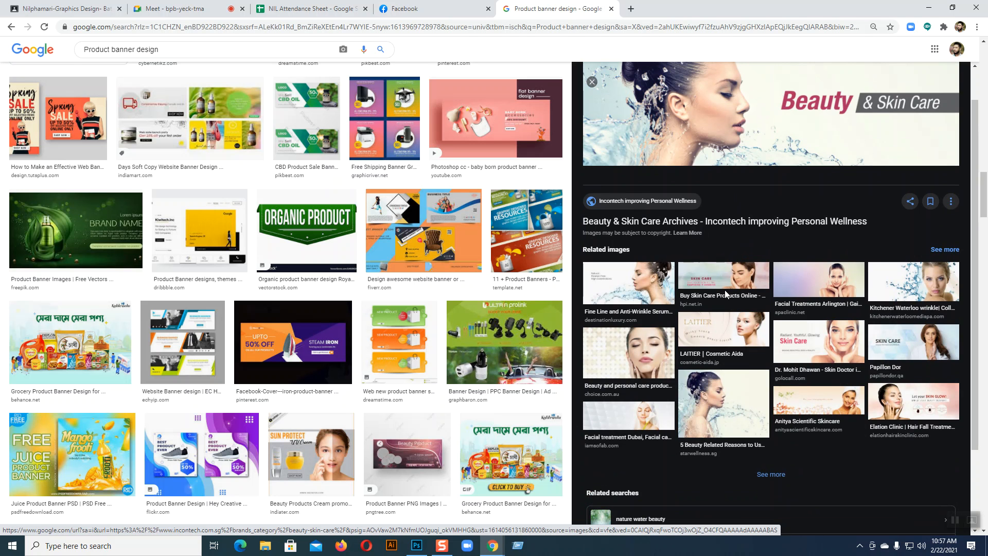
Switch to Photoshop and choose the Eraser Tool from the eraser group.
{"action": "left_click", "coordinate": [417, 545]}
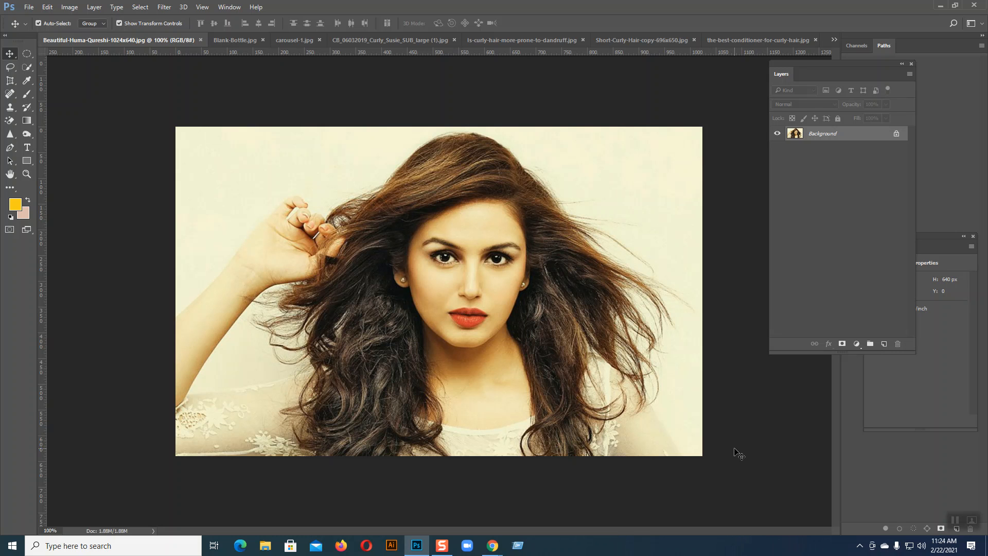
{"action": "key", "text": "super+plus"}
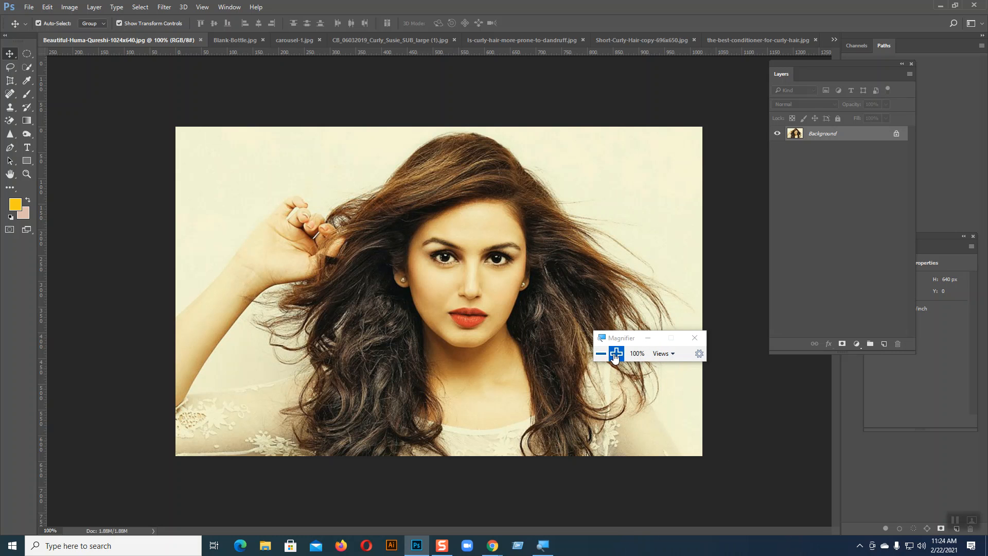
{"action": "left_click", "coordinate": [615, 352]}
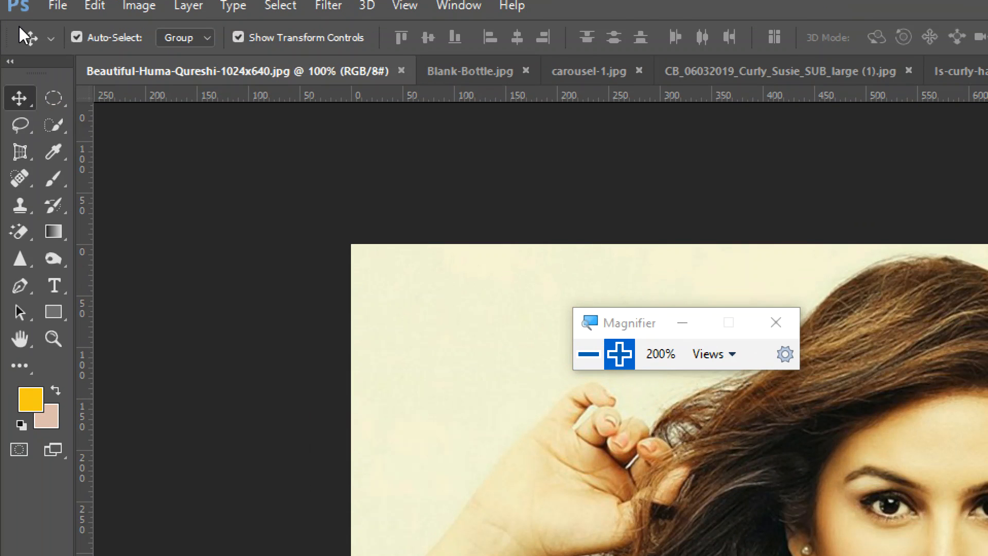
{"action": "left_click", "coordinate": [16, 240]}
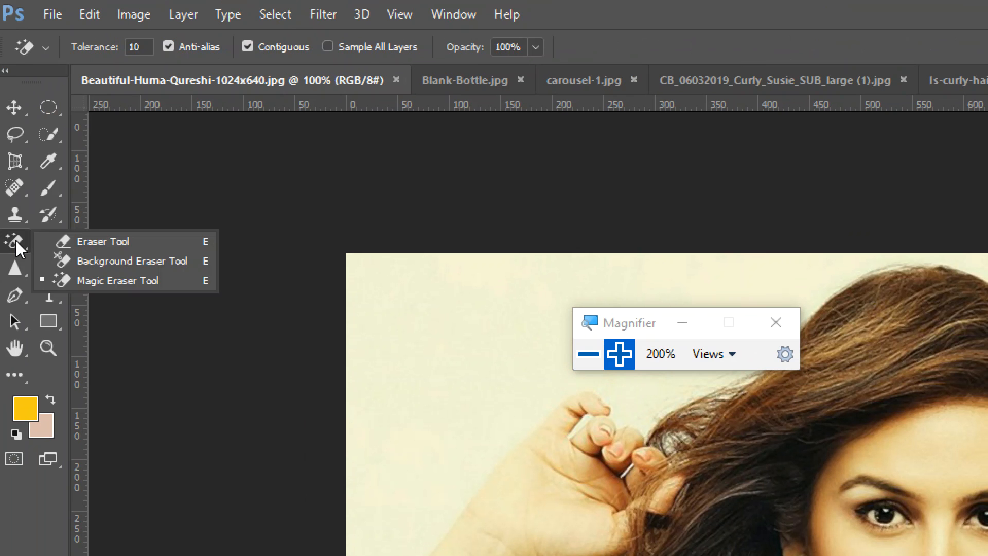
{"action": "left_click", "coordinate": [95, 241]}
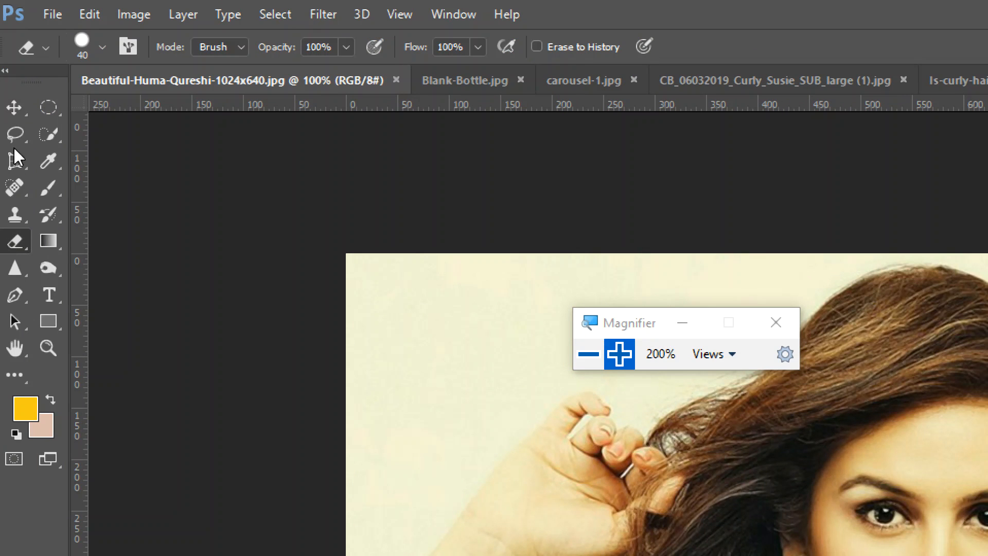
{"action": "left_click", "coordinate": [18, 241]}
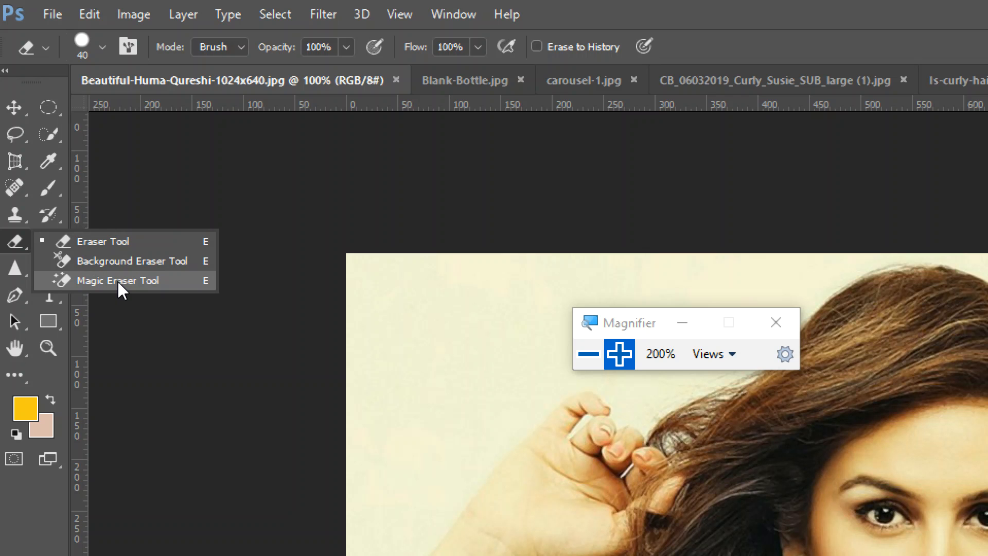
{"action": "left_click", "coordinate": [94, 243]}
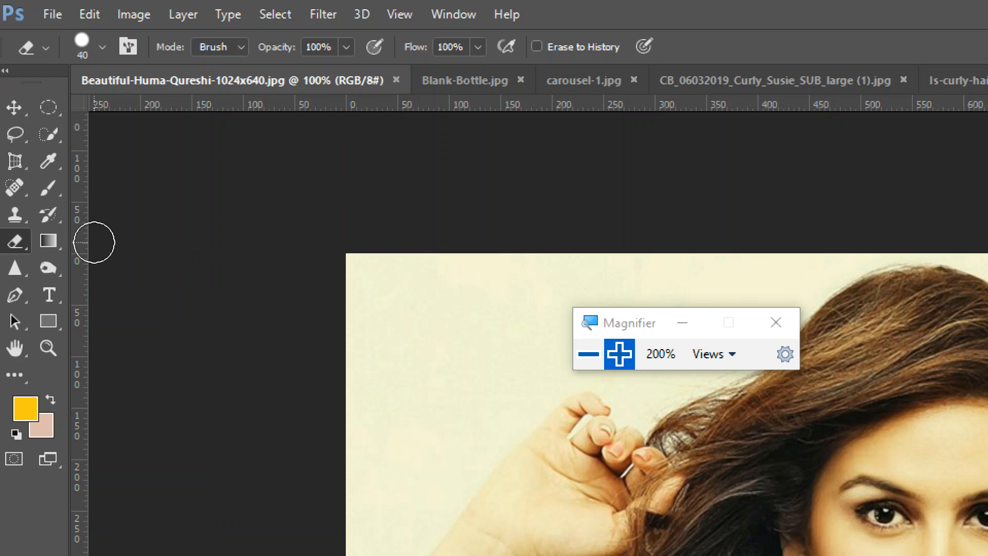
{"action": "left_click", "coordinate": [587, 355]}
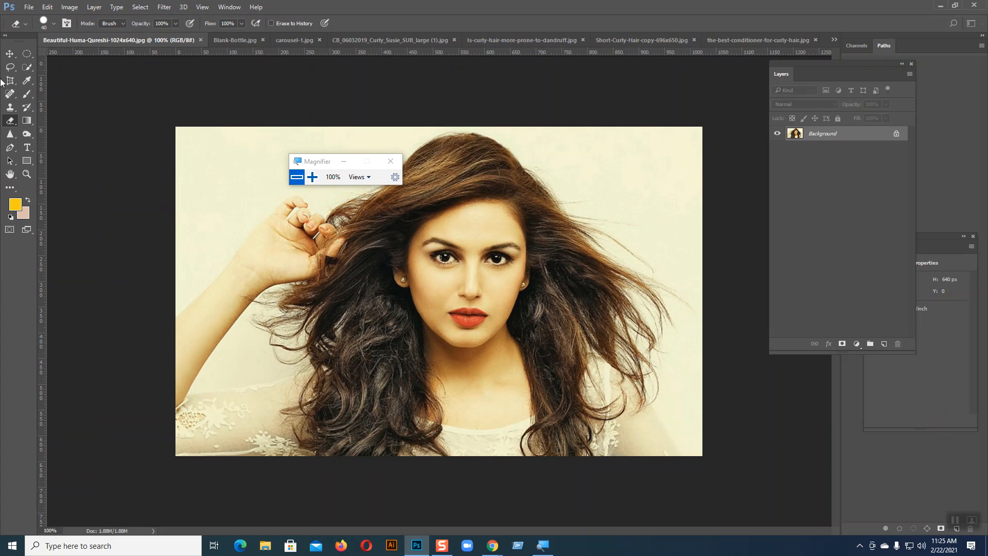
Bring the open document 6975932-cute-baby-and-teddy-bear.jpg to the front and clear the Magnifier off the picture.
{"action": "left_click", "coordinate": [834, 40]}
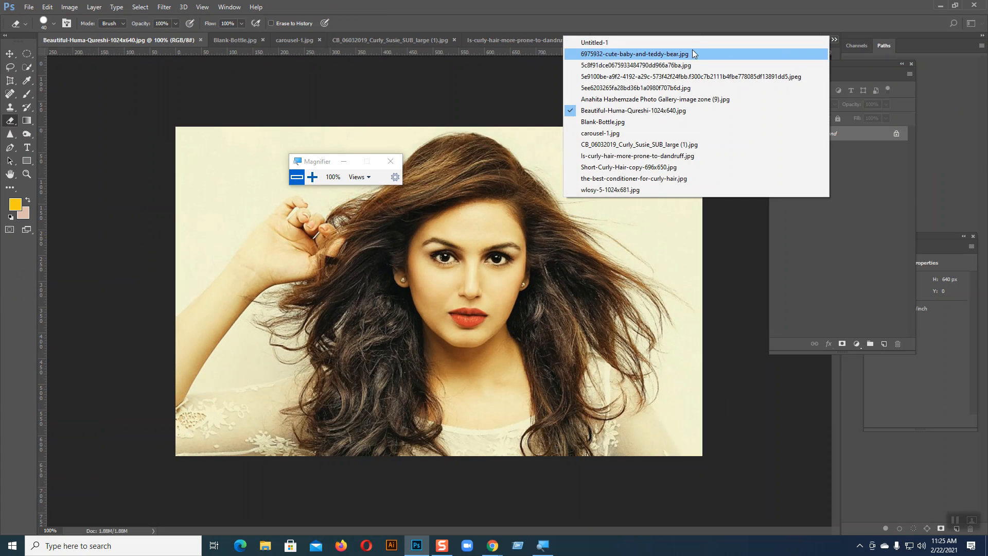
{"action": "left_click", "coordinate": [661, 55]}
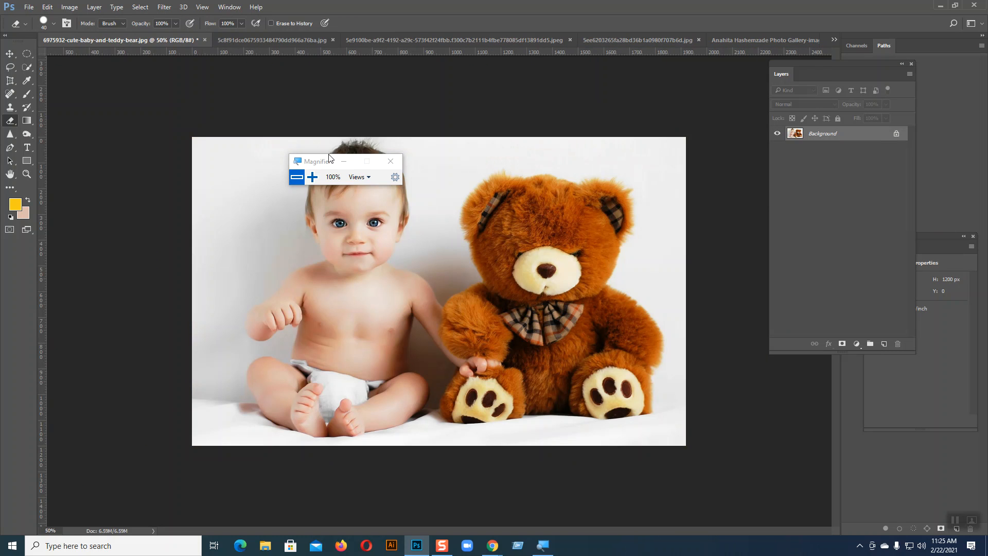
{"action": "left_click_drag", "start_coordinate": [323, 163], "coordinate": [309, 89]}
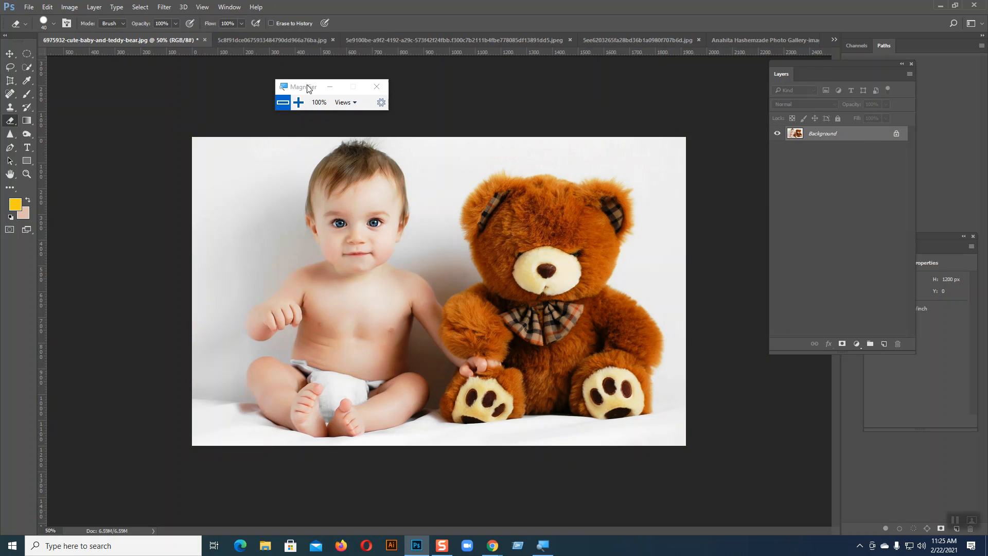
Enlarge the eraser to 90 and erase the upper-left strip of the wall on the locked Background layer.
{"action": "right_click", "coordinate": [10, 122]}
{"action": "left_click", "coordinate": [44, 122]}
{"action": "key", "text": "bracketright"}
{"action": "key", "text": "bracketright"}
{"action": "key", "text": "bracketright"}
{"action": "key", "text": "bracketright"}
{"action": "key", "text": "bracketright"}
{"action": "mouse_move", "coordinate": [201, 141]}
{"action": "left_mouse_down"}
{"action": "mouse_move", "coordinate": [200, 272]}
{"action": "mouse_move", "coordinate": [214, 141]}
{"action": "mouse_move", "coordinate": [217, 276]}
{"action": "mouse_move", "coordinate": [228, 136]}
{"action": "left_mouse_up"}
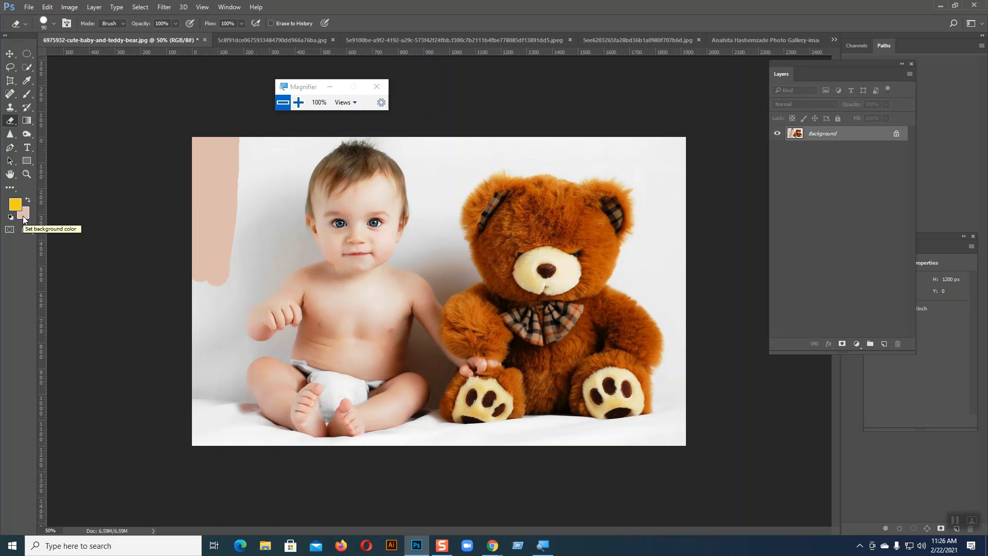
Change the background color to red and erase another vertical strip of wall beside the first one.
{"action": "left_click", "coordinate": [299, 103]}
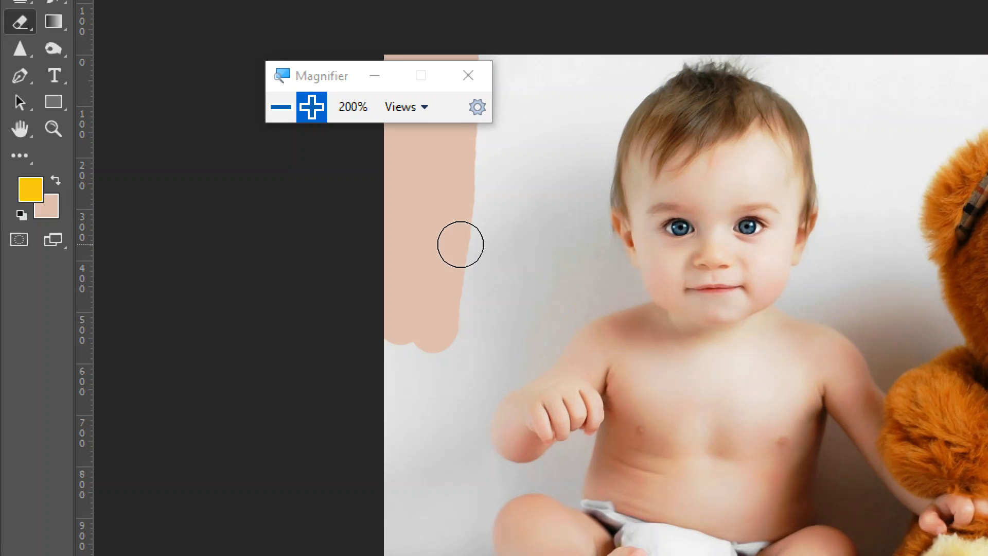
{"action": "left_click", "coordinate": [281, 107]}
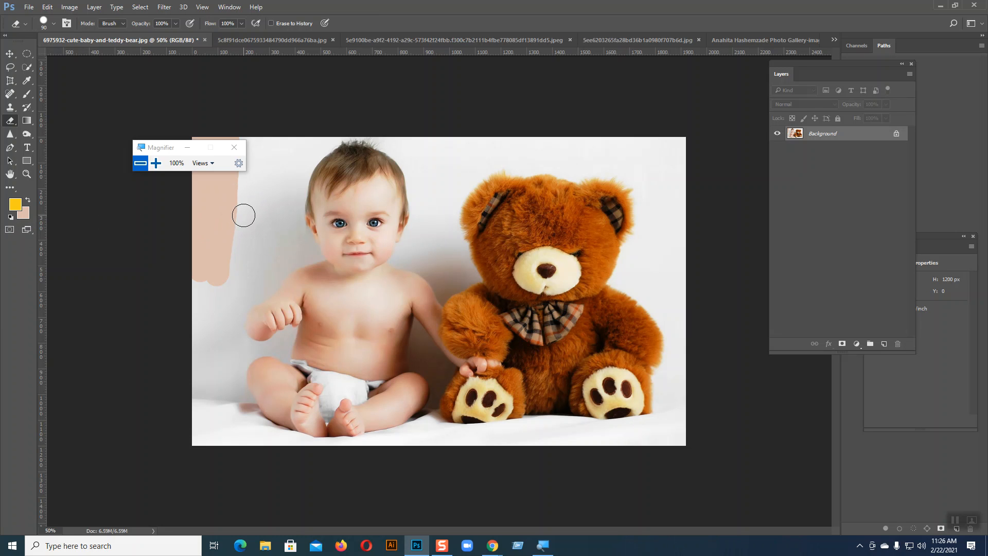
{"action": "left_click_drag", "start_coordinate": [165, 148], "coordinate": [187, 66]}
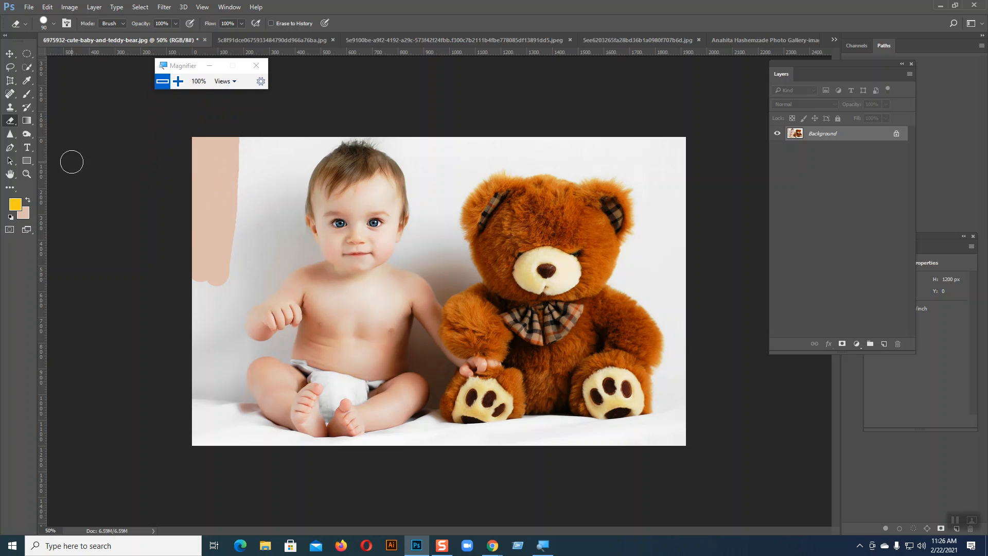
{"action": "left_click", "coordinate": [25, 216]}
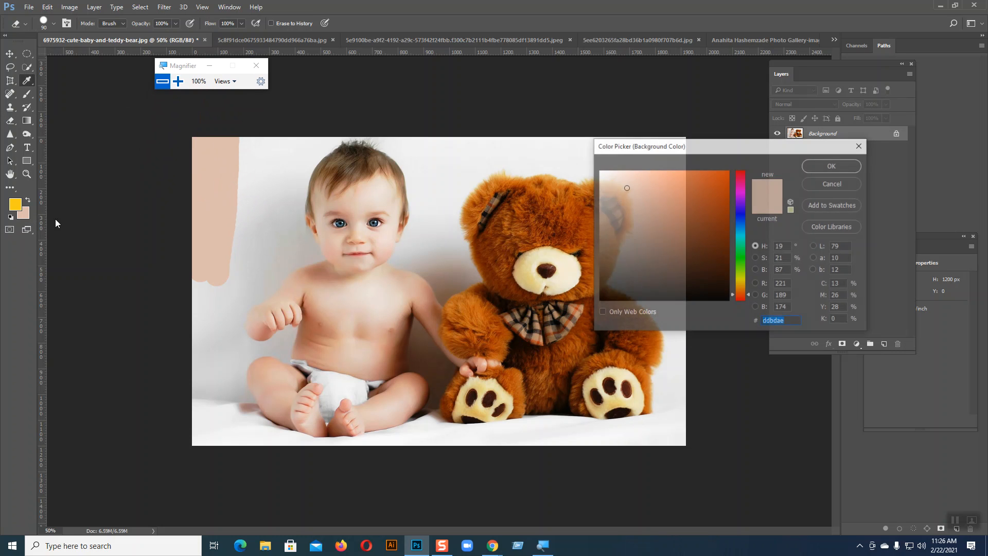
{"action": "left_click", "coordinate": [737, 174]}
{"action": "left_click", "coordinate": [820, 168]}
{"action": "mouse_move", "coordinate": [250, 137]}
{"action": "left_mouse_down"}
{"action": "mouse_move", "coordinate": [250, 254]}
{"action": "mouse_move", "coordinate": [244, 175]}
{"action": "mouse_move", "coordinate": [241, 291]}
{"action": "mouse_move", "coordinate": [227, 266]}
{"action": "mouse_move", "coordinate": [226, 289]}
{"action": "mouse_move", "coordinate": [240, 245]}
{"action": "mouse_move", "coordinate": [246, 270]}
{"action": "mouse_move", "coordinate": [259, 229]}
{"action": "mouse_move", "coordinate": [256, 267]}
{"action": "left_mouse_up"}
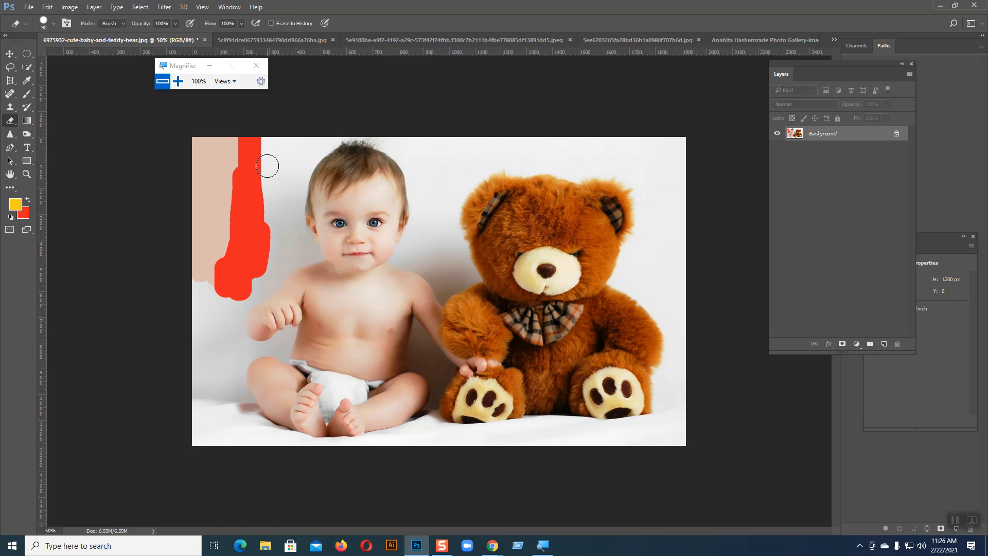
Enlarge the eraser to 175 and erase over the baby's head and the surrounding wall.
{"action": "key", "text": "bracketright"}
{"action": "key", "text": "bracketright"}
{"action": "key", "text": "bracketright"}
{"action": "mouse_move", "coordinate": [272, 139]}
{"action": "left_mouse_down"}
{"action": "mouse_move", "coordinate": [274, 240]}
{"action": "mouse_move", "coordinate": [303, 127]}
{"action": "mouse_move", "coordinate": [304, 236]}
{"action": "mouse_move", "coordinate": [324, 130]}
{"action": "mouse_move", "coordinate": [326, 241]}
{"action": "mouse_move", "coordinate": [343, 114]}
{"action": "mouse_move", "coordinate": [345, 273]}
{"action": "mouse_move", "coordinate": [388, 138]}
{"action": "mouse_move", "coordinate": [388, 241]}
{"action": "left_mouse_up"}
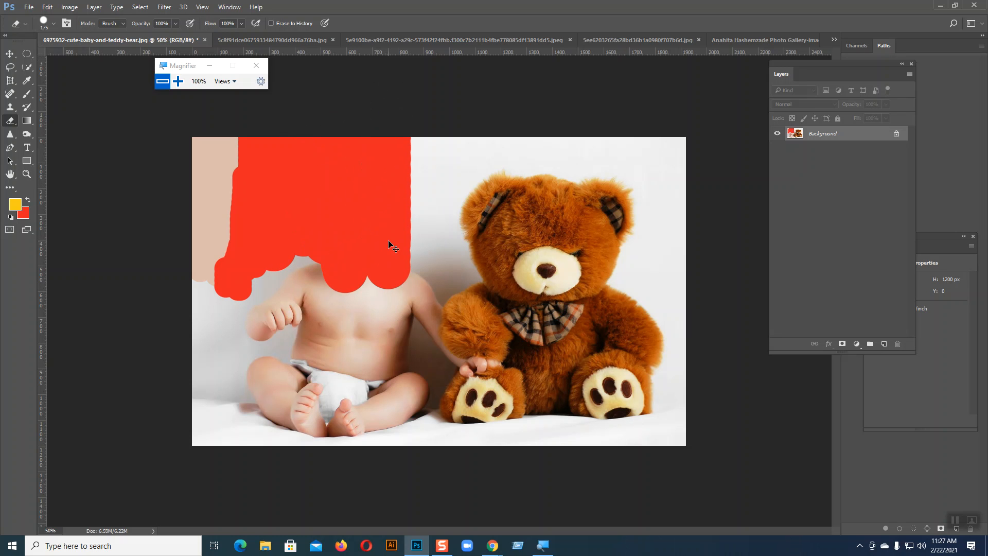
Undo all the colored eraser strokes on the Background layer.
{"action": "key", "text": "ctrl+z"}
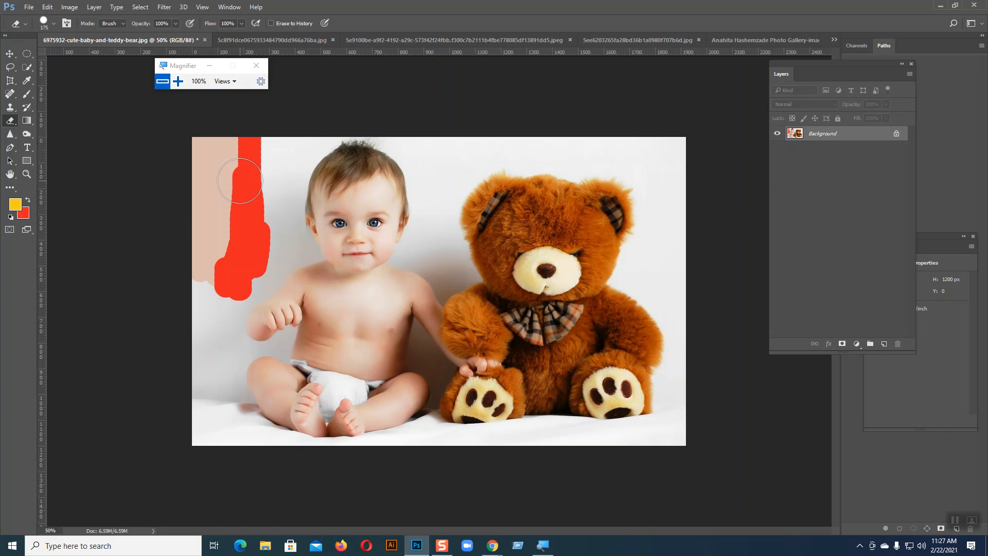
{"action": "key", "text": "ctrl+z"}
{"action": "key", "text": "ctrl+z"}
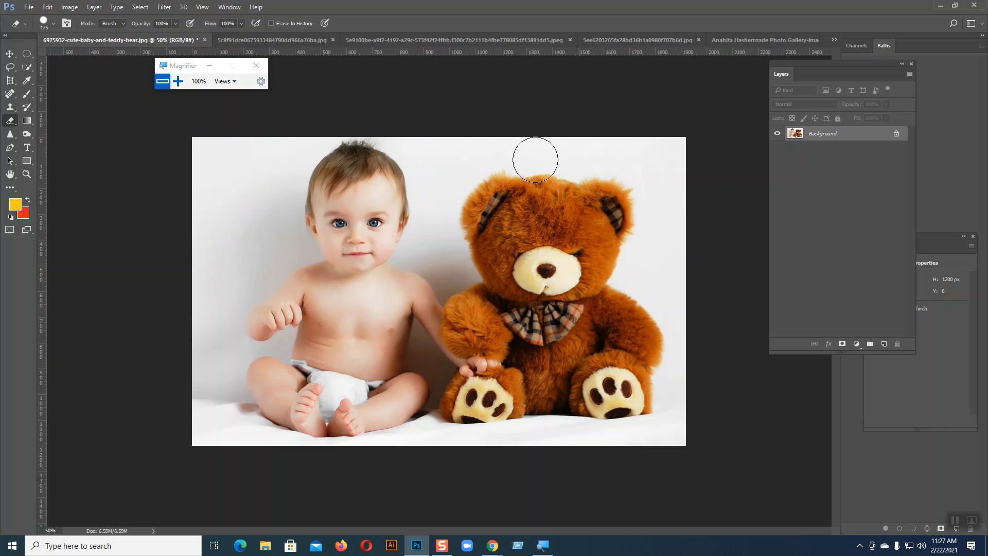
Unlock the Background layer and erase the wall and most of the baby to transparency.
{"action": "left_click", "coordinate": [178, 81]}
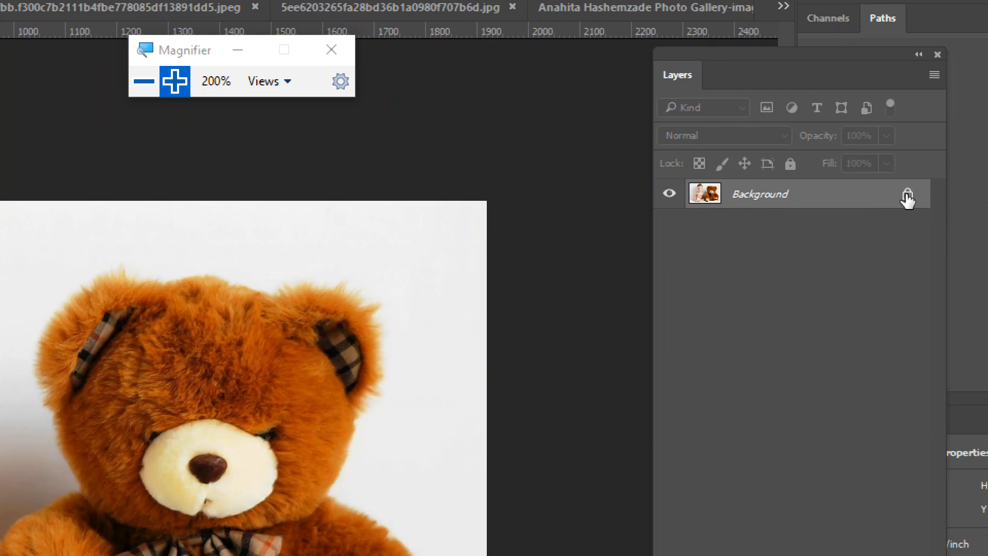
{"action": "left_click", "coordinate": [907, 196]}
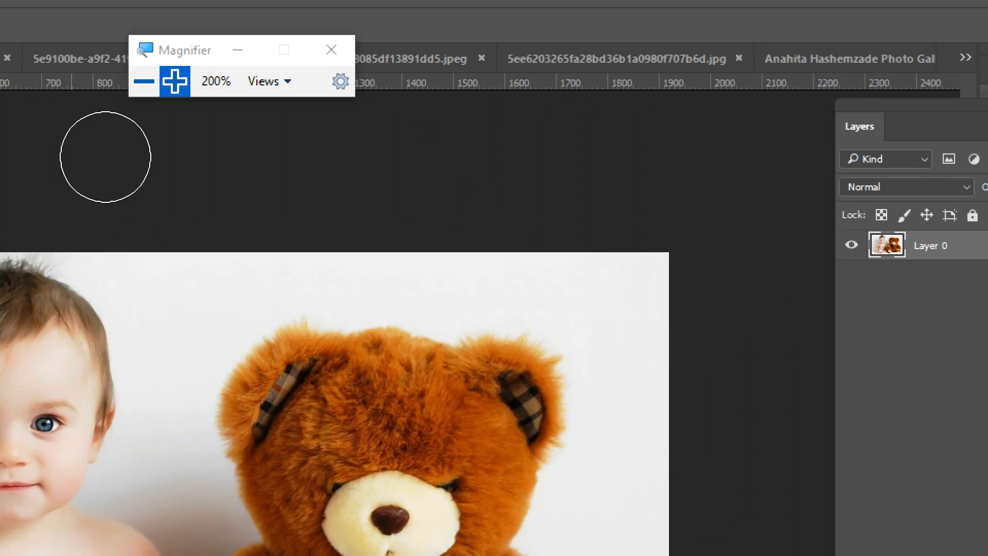
{"action": "left_click", "coordinate": [145, 80]}
{"action": "mouse_move", "coordinate": [230, 150]}
{"action": "left_mouse_down"}
{"action": "mouse_move", "coordinate": [198, 201]}
{"action": "mouse_move", "coordinate": [195, 139]}
{"action": "mouse_move", "coordinate": [200, 182]}
{"action": "mouse_move", "coordinate": [226, 143]}
{"action": "mouse_move", "coordinate": [237, 173]}
{"action": "mouse_move", "coordinate": [252, 146]}
{"action": "mouse_move", "coordinate": [239, 220]}
{"action": "mouse_move", "coordinate": [230, 218]}
{"action": "mouse_move", "coordinate": [212, 253]}
{"action": "mouse_move", "coordinate": [204, 238]}
{"action": "mouse_move", "coordinate": [205, 279]}
{"action": "mouse_move", "coordinate": [247, 195]}
{"action": "mouse_move", "coordinate": [242, 240]}
{"action": "mouse_move", "coordinate": [254, 153]}
{"action": "mouse_move", "coordinate": [255, 249]}
{"action": "mouse_move", "coordinate": [247, 222]}
{"action": "mouse_move", "coordinate": [202, 191]}
{"action": "mouse_move", "coordinate": [214, 170]}
{"action": "left_mouse_up"}
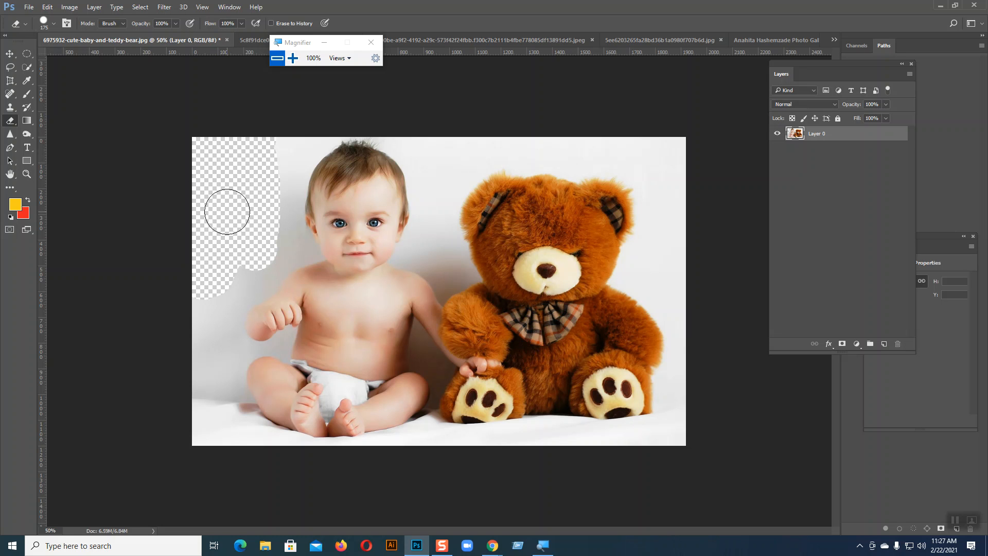
{"action": "mouse_move", "coordinate": [251, 231]}
{"action": "left_mouse_down"}
{"action": "mouse_move", "coordinate": [275, 131]}
{"action": "mouse_move", "coordinate": [270, 255]}
{"action": "mouse_move", "coordinate": [285, 136]}
{"action": "mouse_move", "coordinate": [286, 242]}
{"action": "mouse_move", "coordinate": [300, 137]}
{"action": "mouse_move", "coordinate": [315, 243]}
{"action": "mouse_move", "coordinate": [330, 130]}
{"action": "mouse_move", "coordinate": [330, 245]}
{"action": "mouse_move", "coordinate": [341, 138]}
{"action": "mouse_move", "coordinate": [351, 264]}
{"action": "mouse_move", "coordinate": [353, 158]}
{"action": "mouse_move", "coordinate": [352, 255]}
{"action": "mouse_move", "coordinate": [378, 128]}
{"action": "mouse_move", "coordinate": [372, 229]}
{"action": "mouse_move", "coordinate": [382, 153]}
{"action": "mouse_move", "coordinate": [382, 275]}
{"action": "mouse_move", "coordinate": [395, 235]}
{"action": "mouse_move", "coordinate": [396, 152]}
{"action": "mouse_move", "coordinate": [396, 268]}
{"action": "mouse_move", "coordinate": [405, 123]}
{"action": "mouse_move", "coordinate": [404, 257]}
{"action": "mouse_move", "coordinate": [385, 357]}
{"action": "mouse_move", "coordinate": [410, 242]}
{"action": "mouse_move", "coordinate": [378, 337]}
{"action": "mouse_move", "coordinate": [360, 287]}
{"action": "mouse_move", "coordinate": [344, 398]}
{"action": "mouse_move", "coordinate": [331, 276]}
{"action": "mouse_move", "coordinate": [294, 428]}
{"action": "mouse_move", "coordinate": [290, 357]}
{"action": "mouse_move", "coordinate": [268, 492]}
{"action": "mouse_move", "coordinate": [254, 213]}
{"action": "mouse_move", "coordinate": [194, 530]}
{"action": "left_mouse_up"}
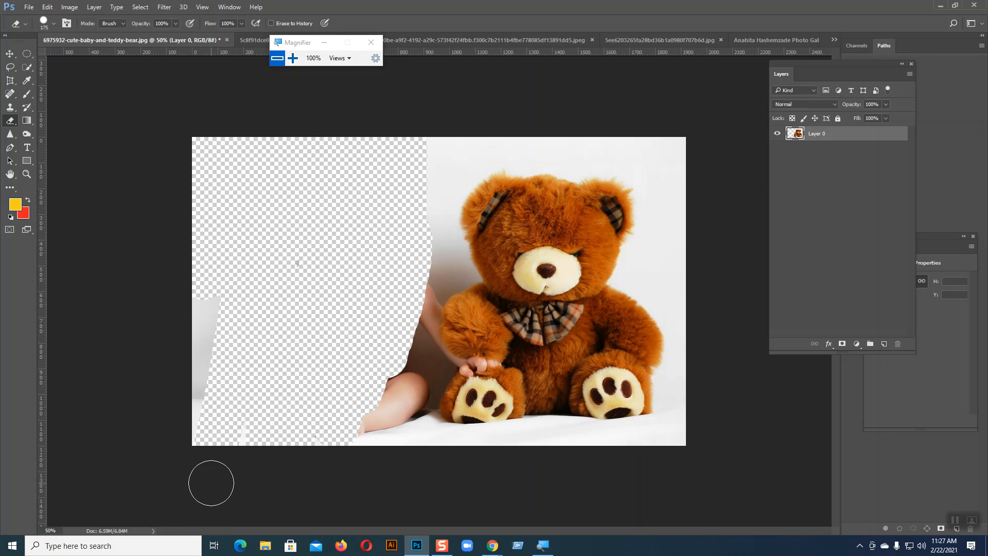
Undo the transparent erasing and the unlocking of the Background layer.
{"action": "key", "text": "ctrl+z"}
{"action": "key", "text": "ctrl+z"}
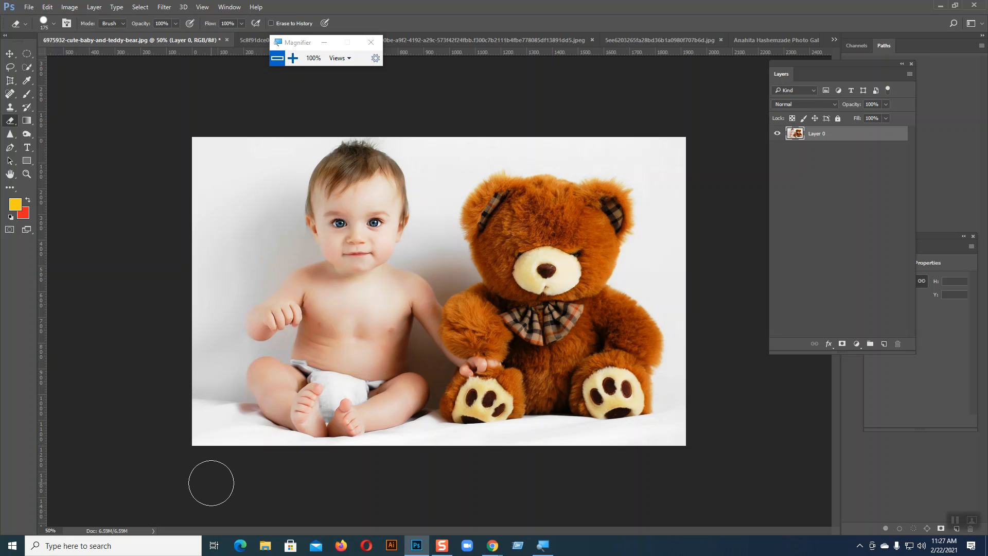
{"action": "key", "text": "ctrl+z"}
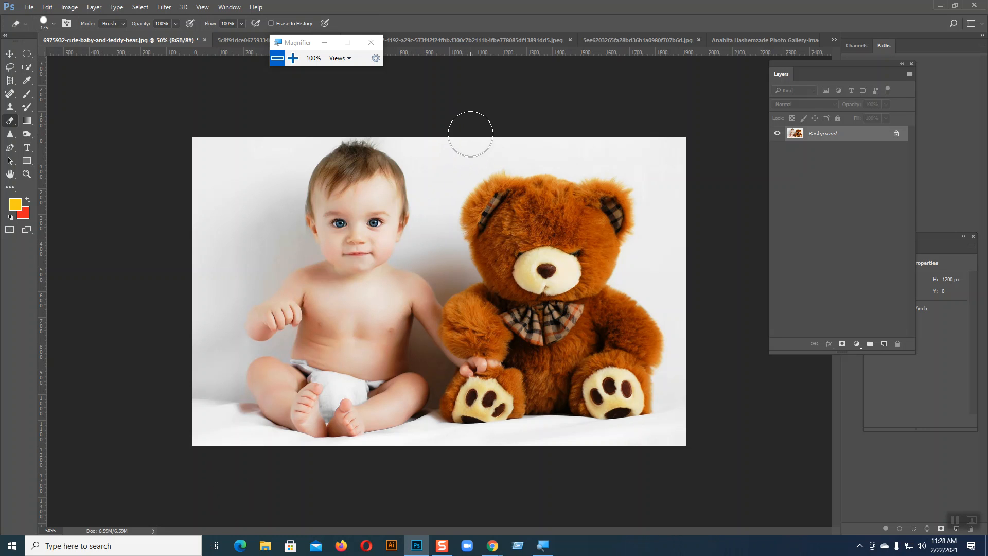
Unlock the Background layer and erase the teddy bear and the wall around it to transparency.
{"action": "left_click", "coordinate": [896, 133]}
{"action": "mouse_move", "coordinate": [478, 178]}
{"action": "left_mouse_down"}
{"action": "mouse_move", "coordinate": [477, 133]}
{"action": "mouse_move", "coordinate": [471, 455]}
{"action": "mouse_move", "coordinate": [679, 432]}
{"action": "mouse_move", "coordinate": [474, 417]}
{"action": "mouse_move", "coordinate": [688, 410]}
{"action": "mouse_move", "coordinate": [494, 389]}
{"action": "mouse_move", "coordinate": [622, 385]}
{"action": "mouse_move", "coordinate": [619, 361]}
{"action": "mouse_move", "coordinate": [497, 352]}
{"action": "mouse_move", "coordinate": [673, 337]}
{"action": "mouse_move", "coordinate": [546, 324]}
{"action": "mouse_move", "coordinate": [612, 296]}
{"action": "mouse_move", "coordinate": [616, 269]}
{"action": "mouse_move", "coordinate": [602, 266]}
{"action": "mouse_move", "coordinate": [693, 231]}
{"action": "mouse_move", "coordinate": [495, 233]}
{"action": "mouse_move", "coordinate": [547, 208]}
{"action": "mouse_move", "coordinate": [544, 150]}
{"action": "mouse_move", "coordinate": [599, 140]}
{"action": "mouse_move", "coordinate": [690, 172]}
{"action": "left_mouse_up"}
Move the remaining baby picture horizontally toward the middle of the canvas with the Move Tool.
{"action": "left_click", "coordinate": [11, 54]}
{"action": "left_click_drag", "start_coordinate": [448, 213], "coordinate": [534, 209]}
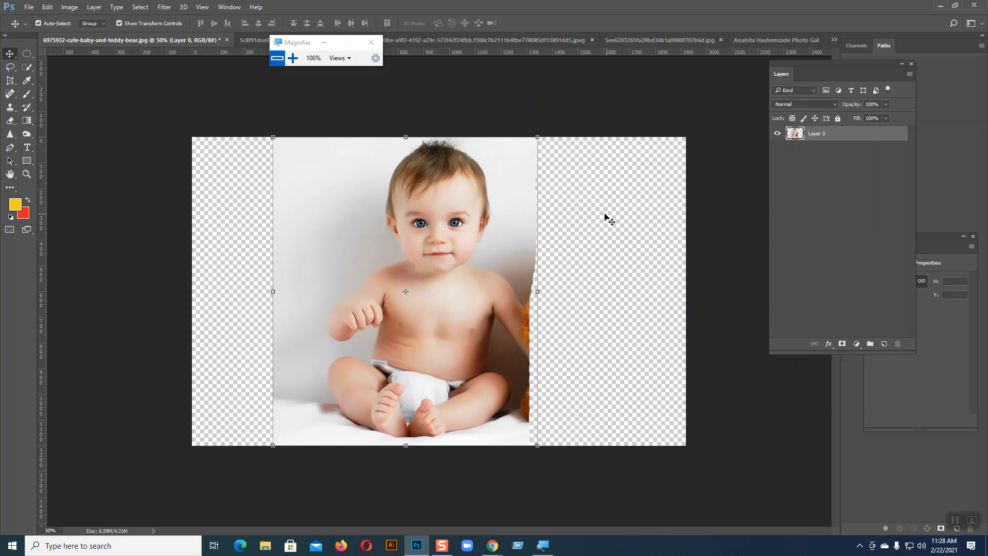
{"action": "left_click_drag", "start_coordinate": [516, 227], "coordinate": [479, 227]}
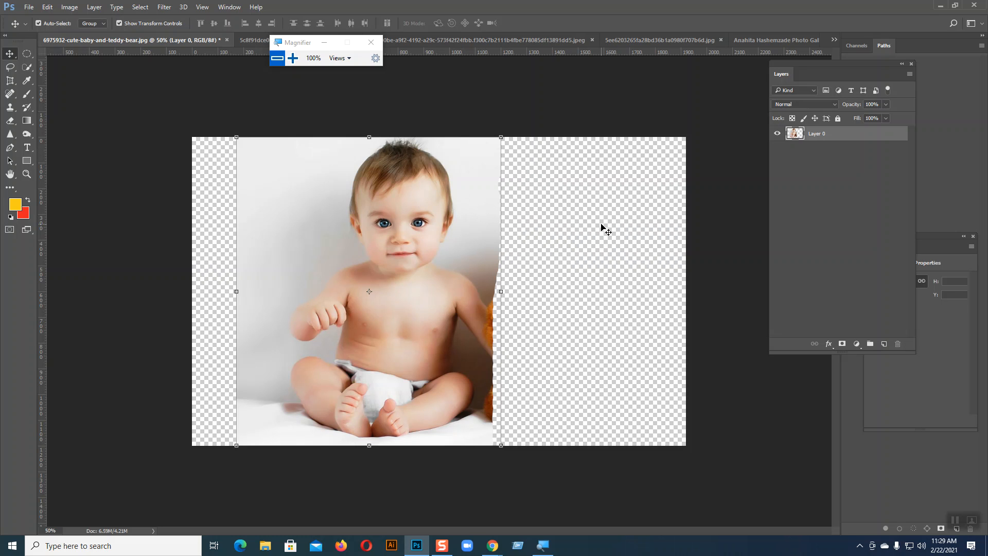
Undo the move of the baby picture, the erasing of the teddy bear and the unlocking of the Background layer.
{"action": "key", "text": "ctrl+alt+z"}
{"action": "key", "text": "ctrl+alt+z"}
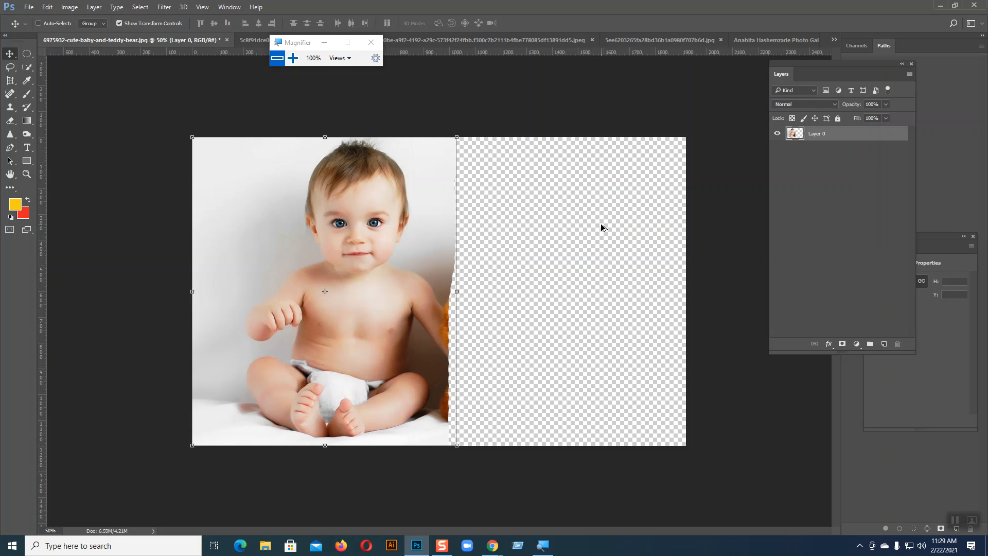
{"action": "key", "text": "ctrl+alt+z"}
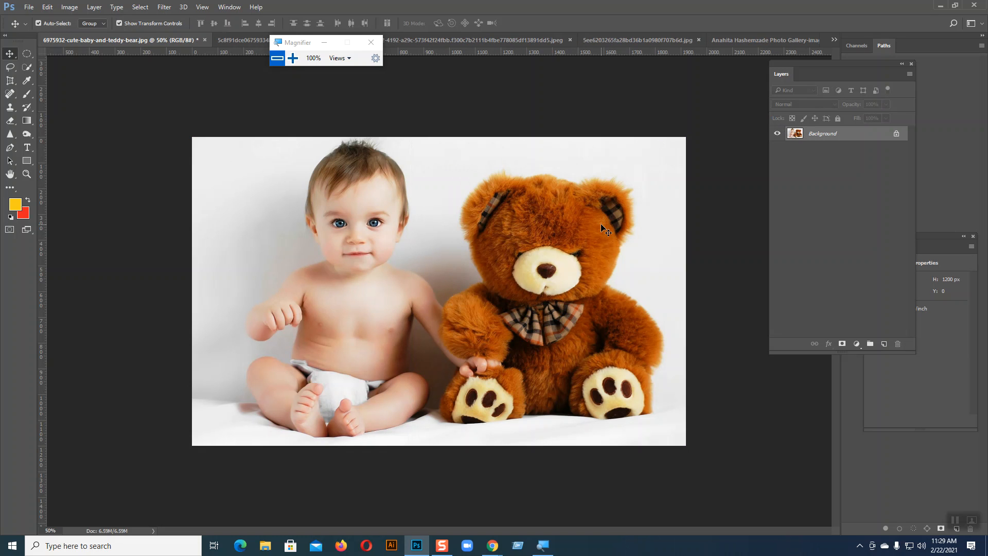
Select the baby with the Quick Selection Tool, excluding the wall and including the raised hand, and unlock the Background layer.
{"action": "left_click", "coordinate": [26, 69]}
{"action": "mouse_move", "coordinate": [350, 155]}
{"action": "left_mouse_down"}
{"action": "mouse_move", "coordinate": [331, 405]}
{"action": "mouse_move", "coordinate": [306, 409]}
{"action": "mouse_move", "coordinate": [298, 399]}
{"action": "mouse_move", "coordinate": [280, 342]}
{"action": "mouse_move", "coordinate": [320, 292]}
{"action": "mouse_move", "coordinate": [372, 281]}
{"action": "mouse_move", "coordinate": [399, 294]}
{"action": "mouse_move", "coordinate": [444, 361]}
{"action": "mouse_move", "coordinate": [496, 379]}
{"action": "left_mouse_up"}
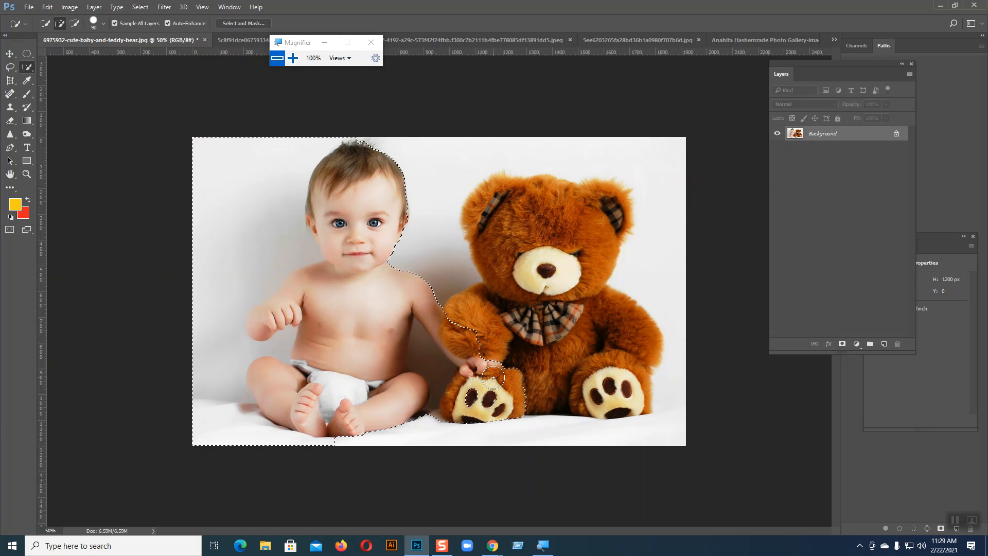
{"action": "key", "text": "alt"}
{"action": "mouse_move", "coordinate": [241, 157]}
{"action": "left_mouse_down"}
{"action": "mouse_move", "coordinate": [210, 198]}
{"action": "mouse_move", "coordinate": [198, 259]}
{"action": "mouse_move", "coordinate": [201, 339]}
{"action": "mouse_move", "coordinate": [232, 432]}
{"action": "left_mouse_up"}
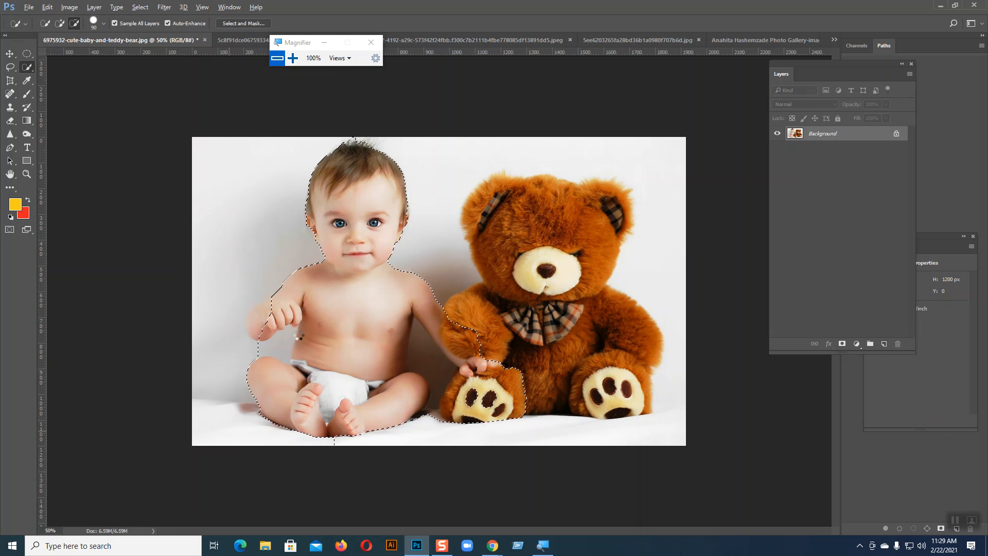
{"action": "left_click_drag", "start_coordinate": [300, 313], "coordinate": [268, 317]}
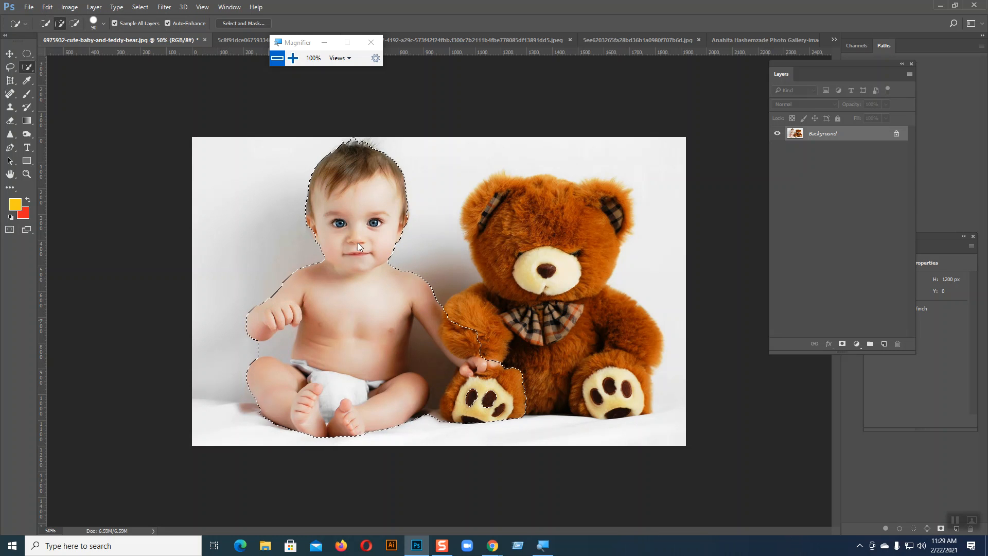
{"action": "left_click", "coordinate": [896, 134]}
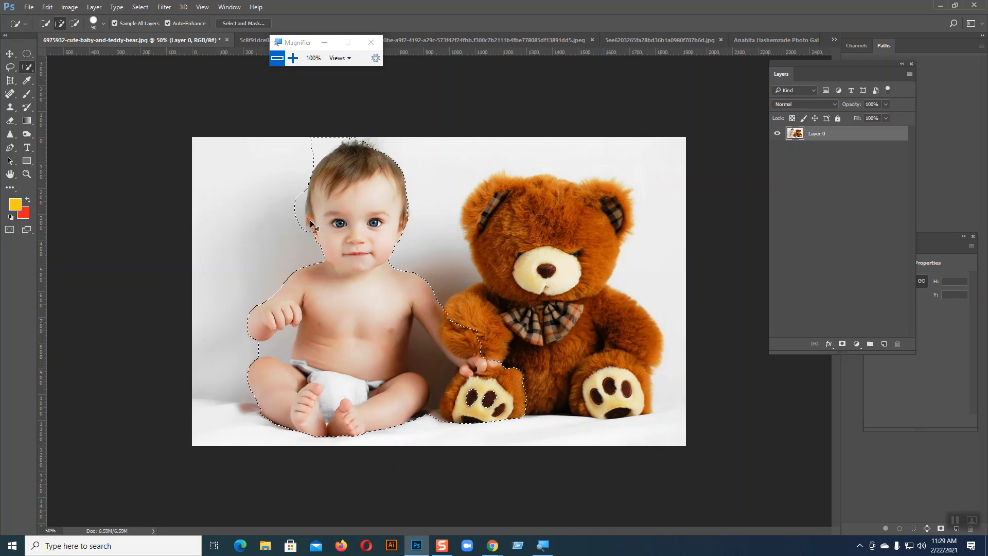
Try erasing the selected baby to transparency with the Eraser Tool and undo the strokes, keeping the selection around the baby.
{"action": "left_click", "coordinate": [10, 120]}
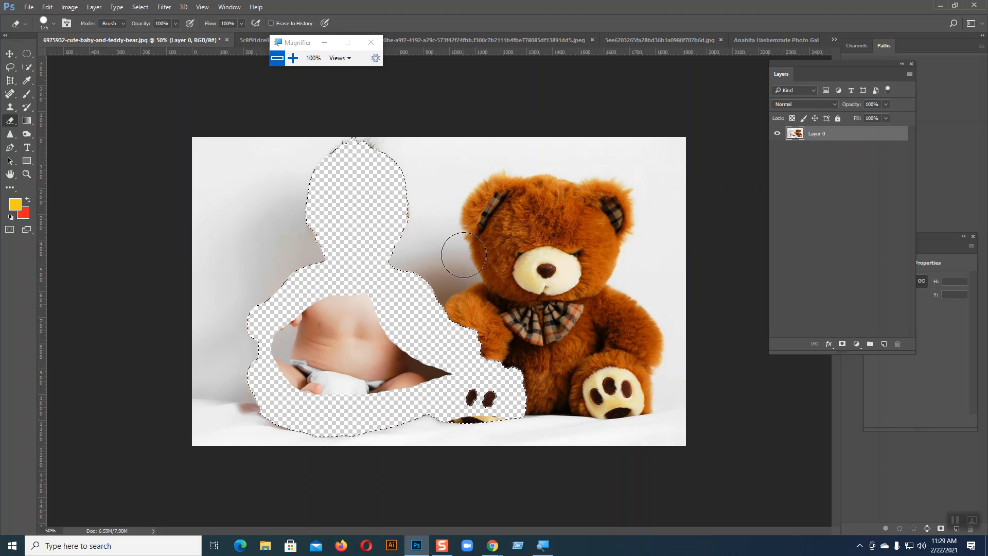
{"action": "key", "text": "ctrl+alt+z"}
{"action": "key", "text": "ctrl+alt+z"}
{"action": "key", "text": "ctrl+alt+z"}
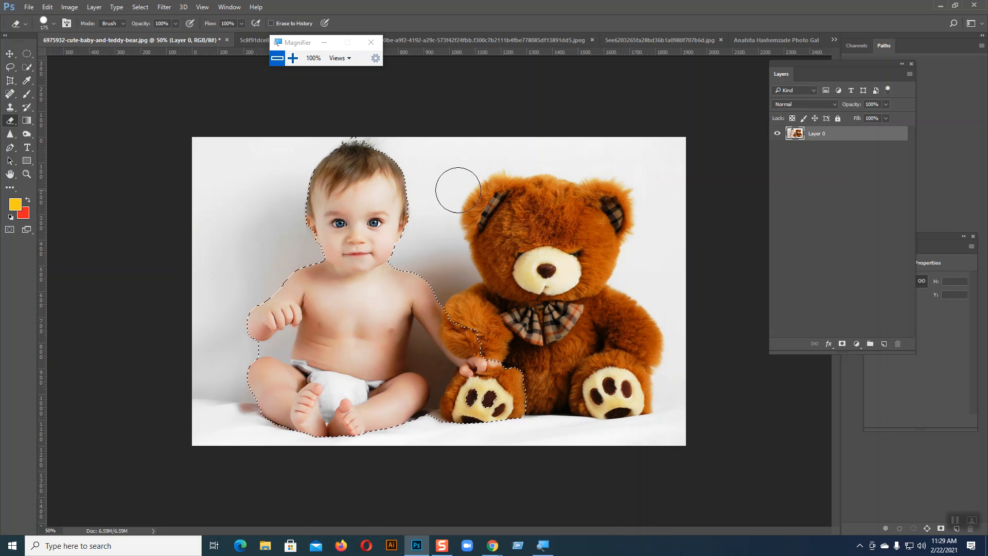
Invert the selection and erase the wall and the teddy bear outside the baby's outline with the Eraser Tool.
{"action": "left_click", "coordinate": [140, 7]}
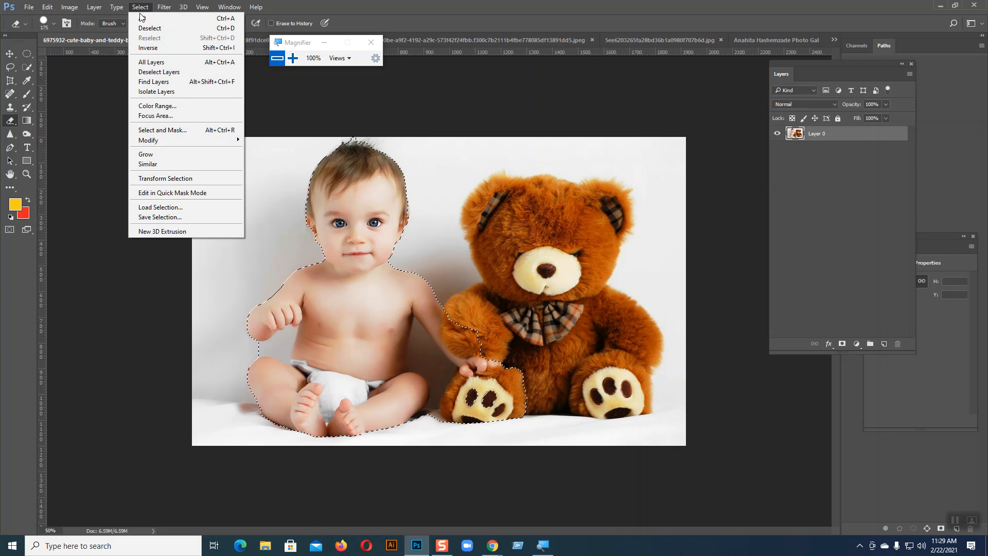
{"action": "left_click", "coordinate": [144, 49]}
{"action": "left_click_drag", "start_coordinate": [315, 161], "coordinate": [326, 154]}
{"action": "left_click_drag", "start_coordinate": [260, 294], "coordinate": [320, 253]}
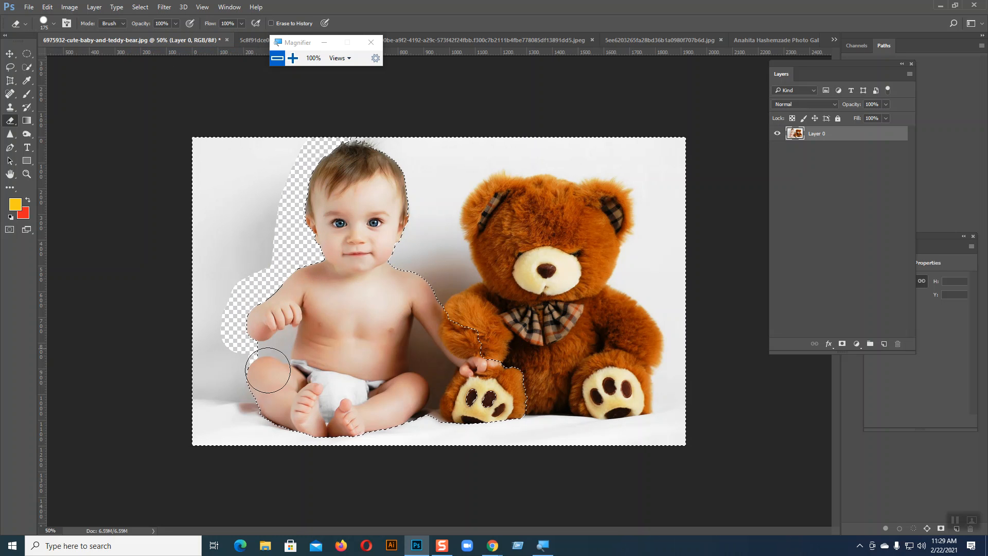
{"action": "mouse_move", "coordinate": [445, 401]}
{"action": "left_mouse_down"}
{"action": "mouse_move", "coordinate": [516, 423]}
{"action": "mouse_move", "coordinate": [536, 390]}
{"action": "mouse_move", "coordinate": [412, 287]}
{"action": "mouse_move", "coordinate": [391, 243]}
{"action": "mouse_move", "coordinate": [406, 145]}
{"action": "mouse_move", "coordinate": [382, 134]}
{"action": "mouse_move", "coordinate": [328, 142]}
{"action": "mouse_move", "coordinate": [218, 247]}
{"action": "mouse_move", "coordinate": [193, 296]}
{"action": "mouse_move", "coordinate": [148, 295]}
{"action": "mouse_move", "coordinate": [218, 150]}
{"action": "mouse_move", "coordinate": [287, 145]}
{"action": "mouse_move", "coordinate": [237, 169]}
{"action": "mouse_move", "coordinate": [194, 240]}
{"action": "mouse_move", "coordinate": [245, 301]}
{"action": "mouse_move", "coordinate": [256, 260]}
{"action": "mouse_move", "coordinate": [207, 416]}
{"action": "mouse_move", "coordinate": [215, 323]}
{"action": "mouse_move", "coordinate": [264, 338]}
{"action": "mouse_move", "coordinate": [209, 375]}
{"action": "mouse_move", "coordinate": [211, 427]}
{"action": "mouse_move", "coordinate": [226, 453]}
{"action": "mouse_move", "coordinate": [569, 320]}
{"action": "mouse_move", "coordinate": [453, 238]}
{"action": "mouse_move", "coordinate": [427, 267]}
{"action": "mouse_move", "coordinate": [498, 316]}
{"action": "mouse_move", "coordinate": [492, 295]}
{"action": "mouse_move", "coordinate": [594, 404]}
{"action": "mouse_move", "coordinate": [454, 228]}
{"action": "mouse_move", "coordinate": [437, 152]}
{"action": "mouse_move", "coordinate": [438, 215]}
{"action": "mouse_move", "coordinate": [364, 132]}
{"action": "mouse_move", "coordinate": [627, 160]}
{"action": "mouse_move", "coordinate": [476, 155]}
{"action": "mouse_move", "coordinate": [475, 185]}
{"action": "mouse_move", "coordinate": [481, 234]}
{"action": "mouse_move", "coordinate": [551, 158]}
{"action": "mouse_move", "coordinate": [518, 308]}
{"action": "mouse_move", "coordinate": [561, 284]}
{"action": "mouse_move", "coordinate": [627, 317]}
{"action": "mouse_move", "coordinate": [712, 153]}
{"action": "mouse_move", "coordinate": [679, 141]}
{"action": "mouse_move", "coordinate": [649, 235]}
{"action": "mouse_move", "coordinate": [613, 263]}
{"action": "mouse_move", "coordinate": [517, 199]}
{"action": "mouse_move", "coordinate": [510, 159]}
{"action": "mouse_move", "coordinate": [577, 227]}
{"action": "mouse_move", "coordinate": [680, 296]}
{"action": "mouse_move", "coordinate": [698, 465]}
{"action": "mouse_move", "coordinate": [629, 277]}
{"action": "mouse_move", "coordinate": [585, 298]}
{"action": "mouse_move", "coordinate": [582, 444]}
{"action": "left_mouse_up"}
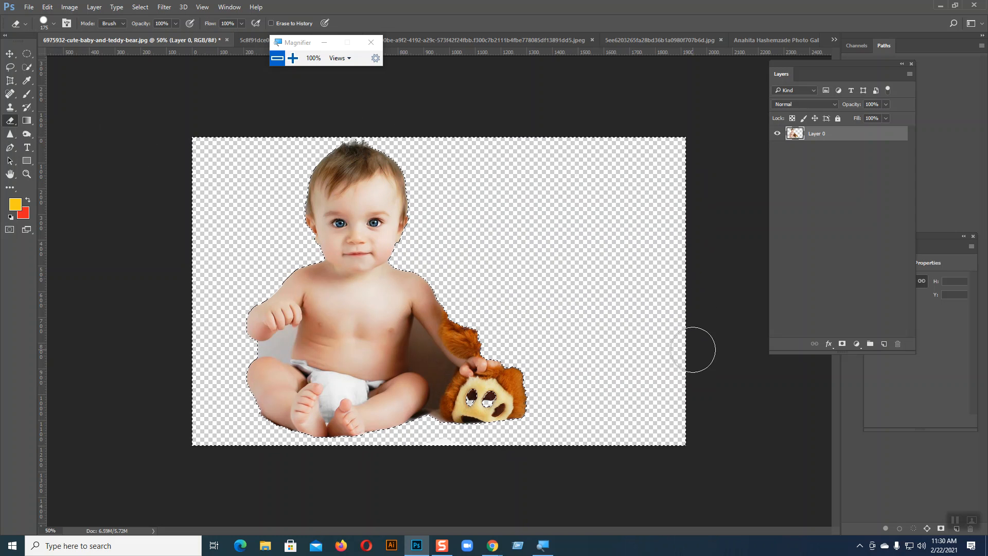
{"action": "mouse_move", "coordinate": [683, 352]}
{"action": "left_mouse_down"}
{"action": "mouse_move", "coordinate": [611, 194]}
{"action": "mouse_move", "coordinate": [658, 259]}
{"action": "left_mouse_up"}
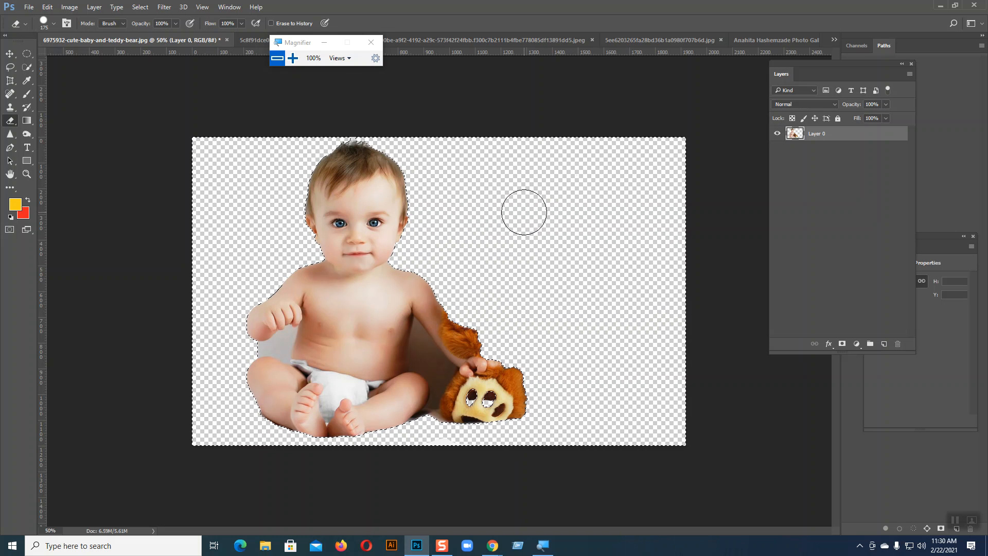
Undo the erasing around the baby and clear the selection.
{"action": "key", "text": "ctrl+z"}
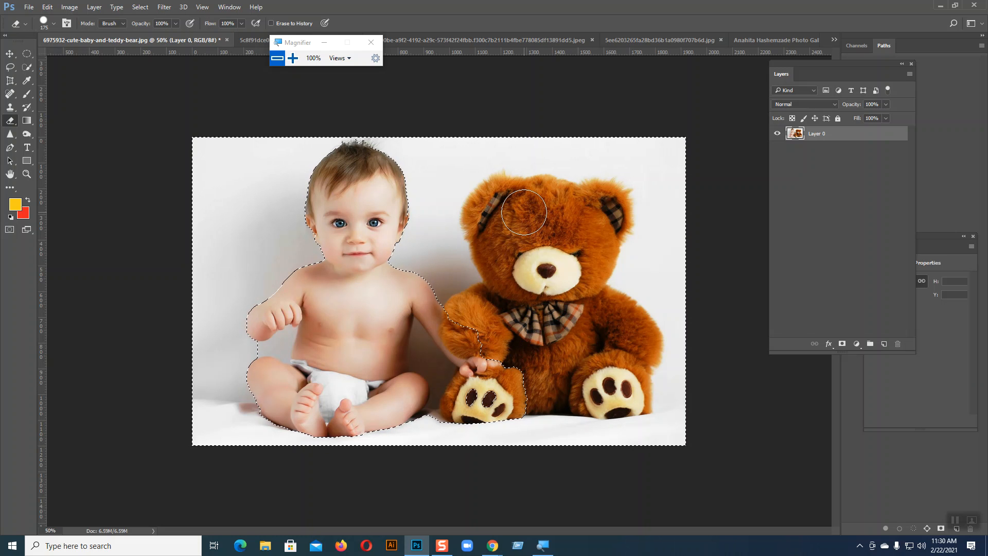
{"action": "key", "text": "ctrl+d"}
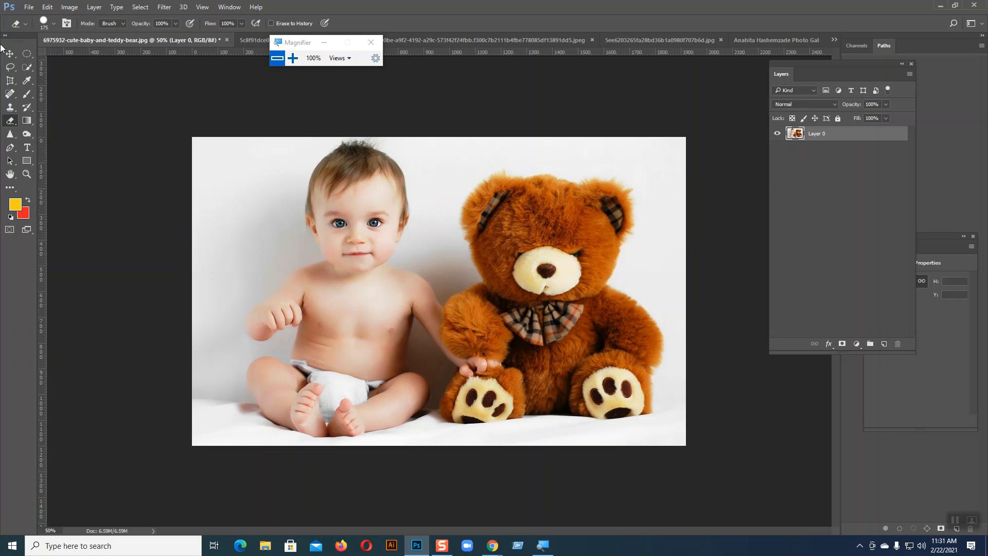
Bring up the image of the blue box mockups and activate the Background Eraser Tool.
{"action": "right_click", "coordinate": [12, 121]}
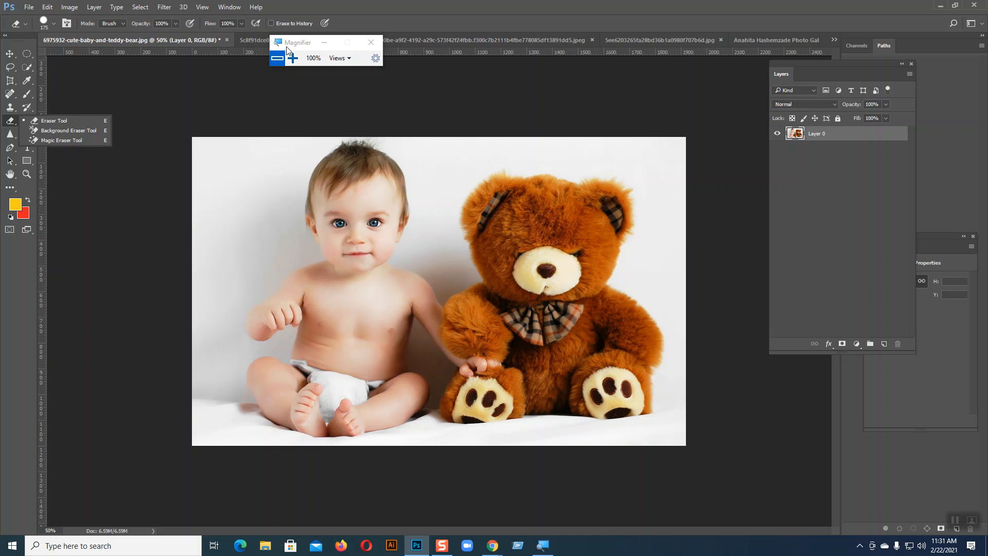
{"action": "left_click_drag", "start_coordinate": [288, 46], "coordinate": [564, 112]}
{"action": "left_click", "coordinate": [302, 43]}
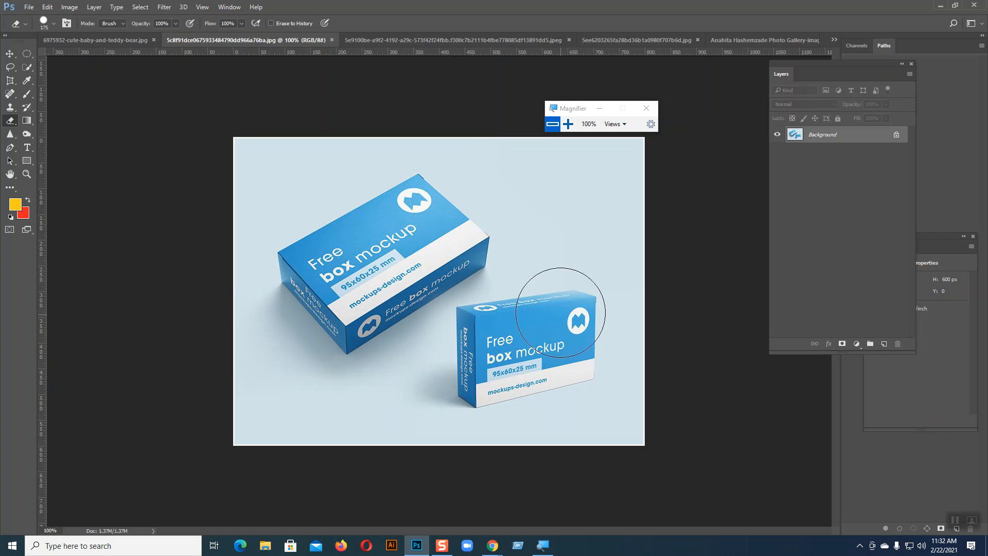
{"action": "right_click", "coordinate": [10, 124]}
{"action": "left_click", "coordinate": [62, 129]}
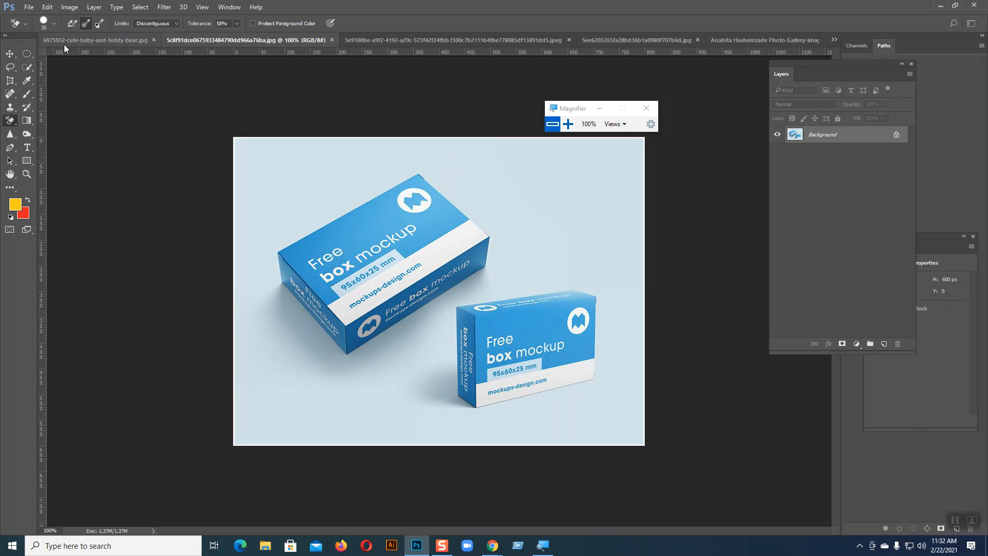
{"action": "left_click", "coordinate": [12, 124]}
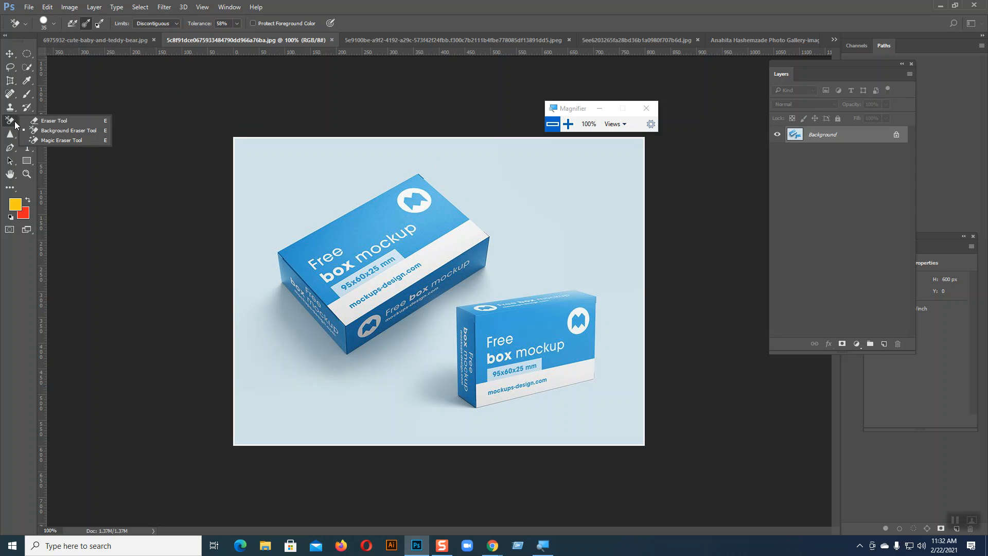
{"action": "left_click", "coordinate": [48, 135]}
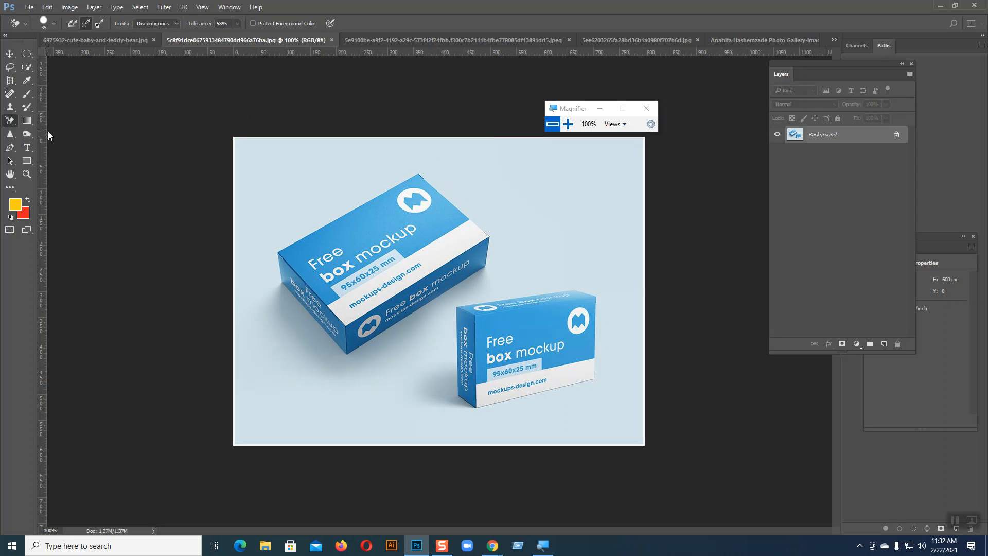
Examine the Background Eraser Tool's sampling, limits and tolerance options and the eraser tool variants.
{"action": "left_click", "coordinate": [86, 26]}
{"action": "left_click", "coordinate": [148, 28]}
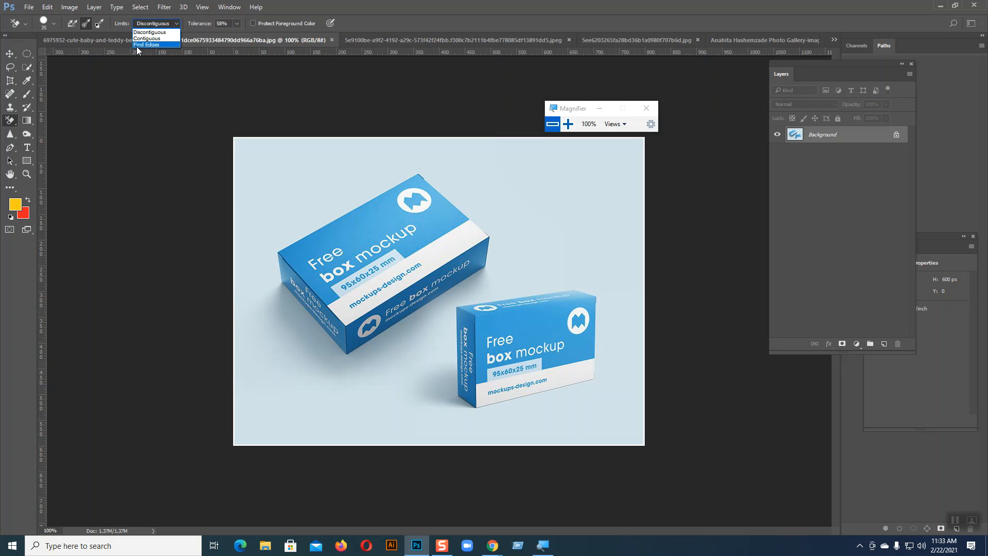
{"action": "left_click", "coordinate": [156, 24]}
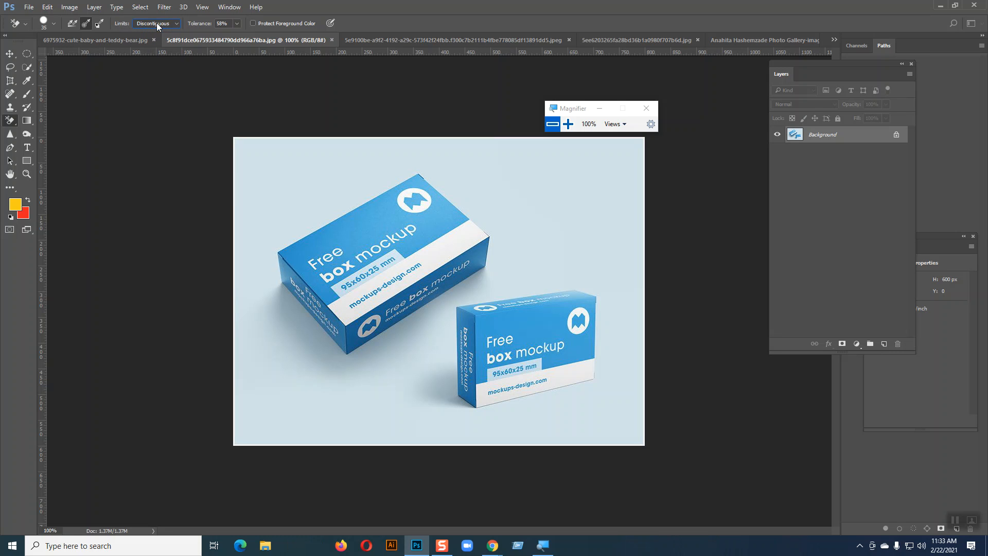
{"action": "left_click", "coordinate": [210, 27]}
{"action": "right_click", "coordinate": [10, 122]}
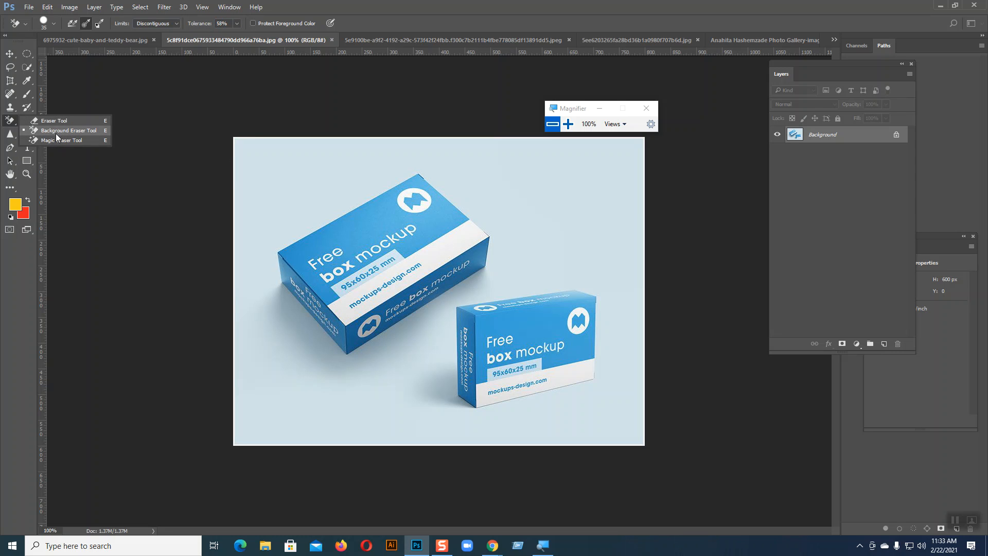
Bring up the image of the three medicine boxes and enlarge it to 200%.
{"action": "left_click", "coordinate": [629, 41]}
{"action": "left_click", "coordinate": [629, 40]}
{"action": "left_click", "coordinate": [755, 42]}
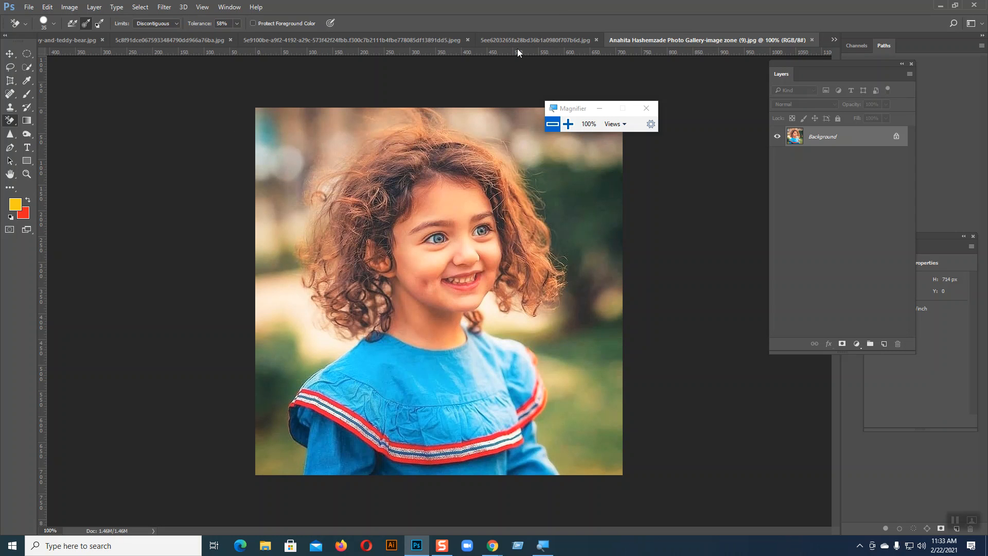
{"action": "left_click", "coordinate": [546, 40]}
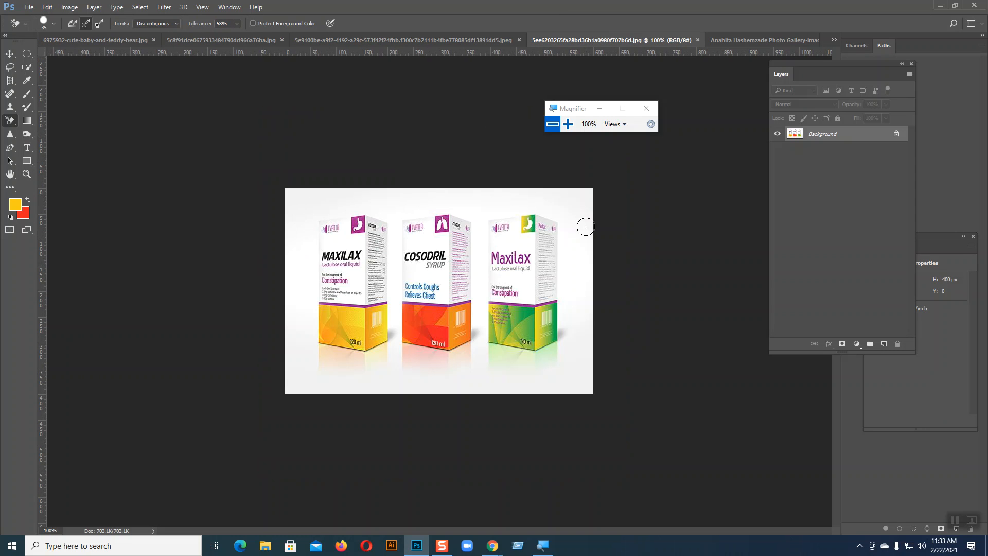
{"action": "key", "text": "ctrl+plus"}
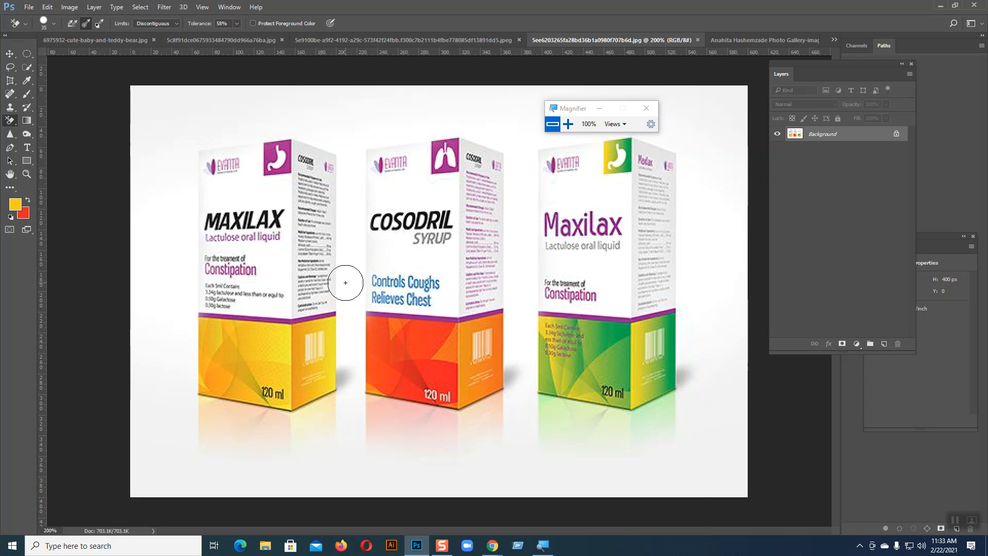
Set the Background Eraser Tool to continuous sampling.
{"action": "right_click", "coordinate": [6, 121]}
{"action": "left_click", "coordinate": [45, 134]}
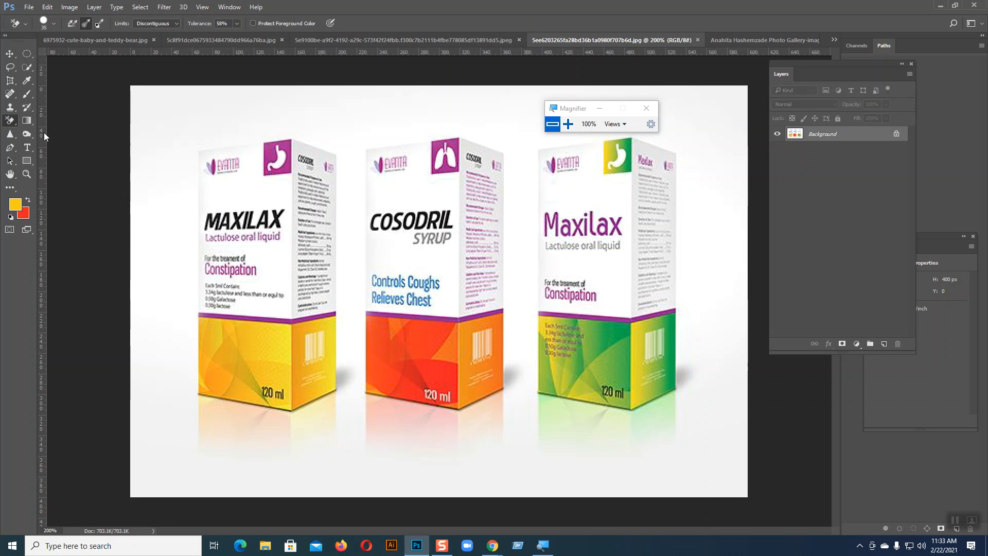
{"action": "left_click", "coordinate": [71, 28]}
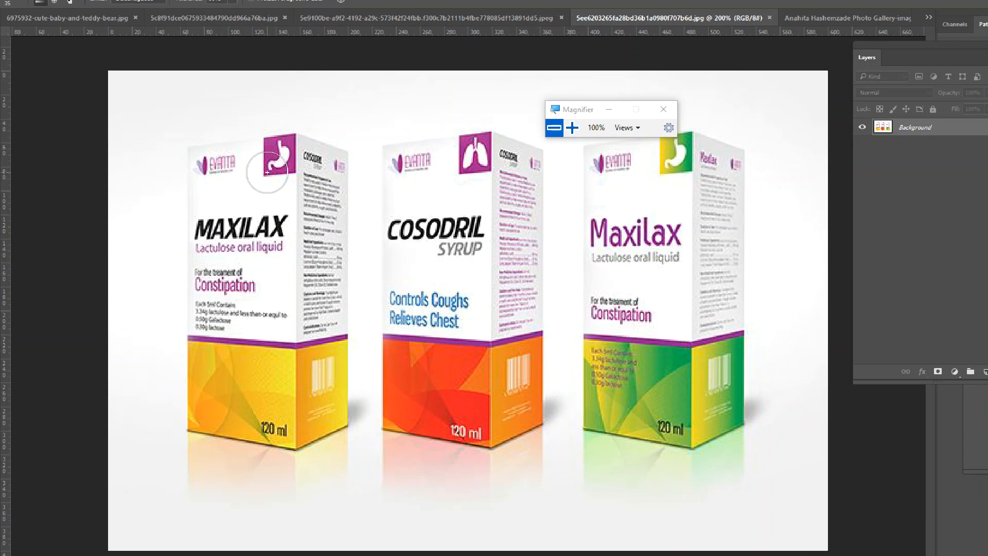
Try erasing the background along the left edge of the yellow Maxilax box with a 20 px Background Eraser and undo it.
{"action": "key", "text": "super+plus"}
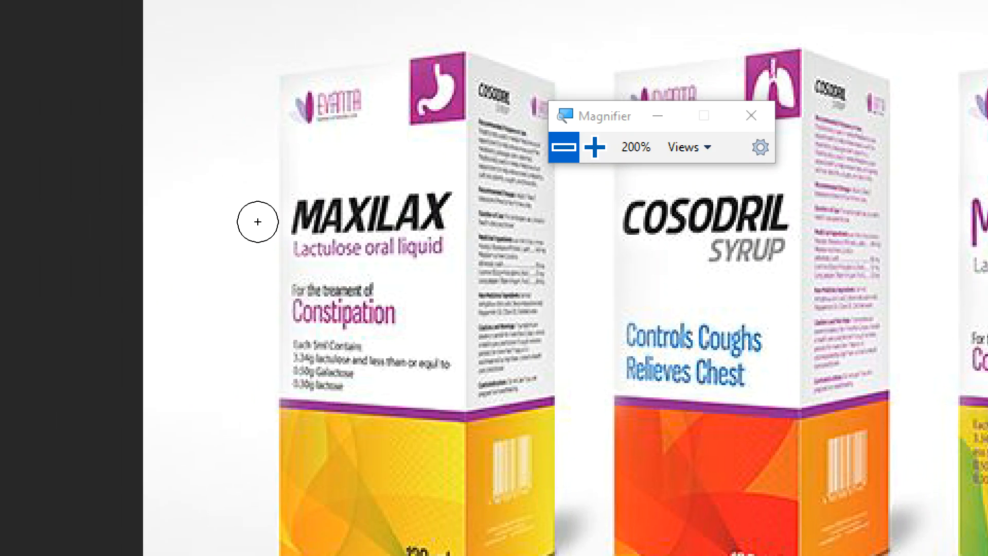
{"action": "left_click", "coordinate": [258, 221]}
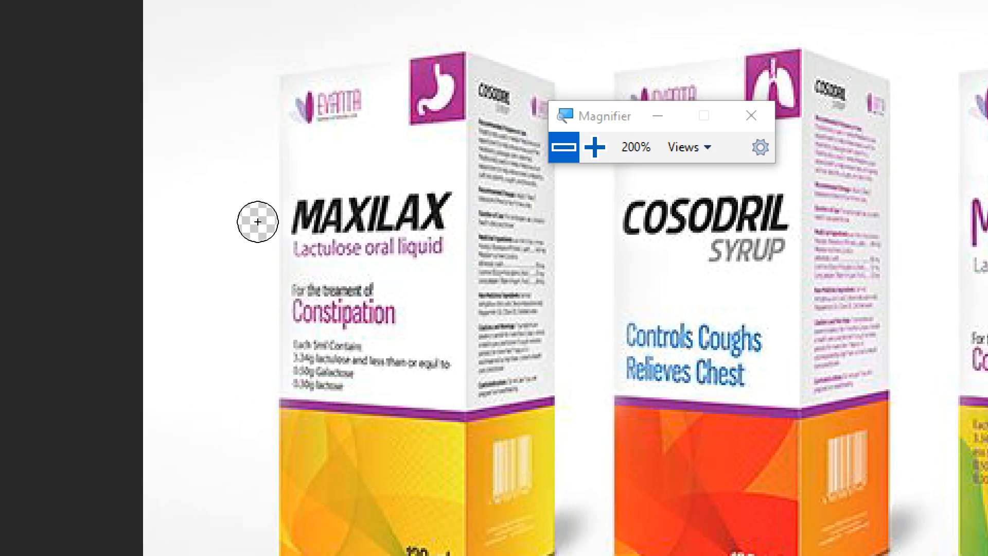
{"action": "mouse_move", "coordinate": [258, 222]}
{"action": "left_mouse_down"}
{"action": "mouse_move", "coordinate": [267, 77]}
{"action": "mouse_move", "coordinate": [268, 527]}
{"action": "mouse_move", "coordinate": [278, 345]}
{"action": "mouse_move", "coordinate": [283, 446]}
{"action": "left_mouse_up"}
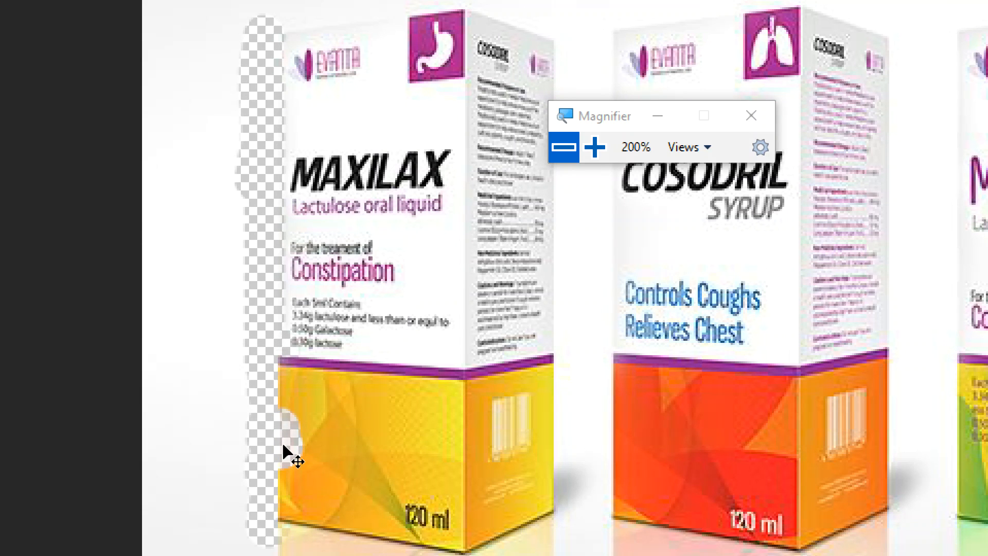
{"action": "key", "text": "ctrl+z"}
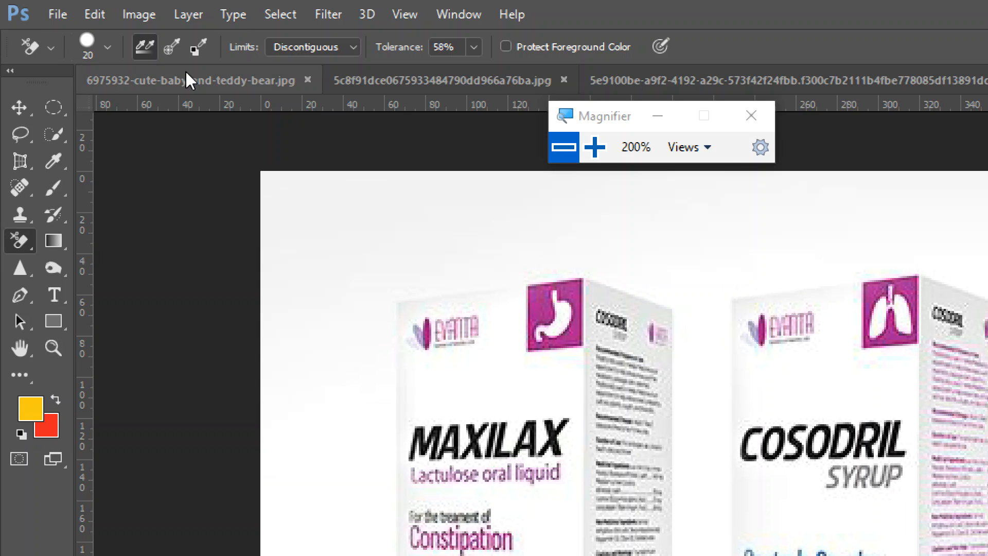
Set the Background Eraser Tool's tolerance to 18%.
{"action": "left_click", "coordinate": [474, 48]}
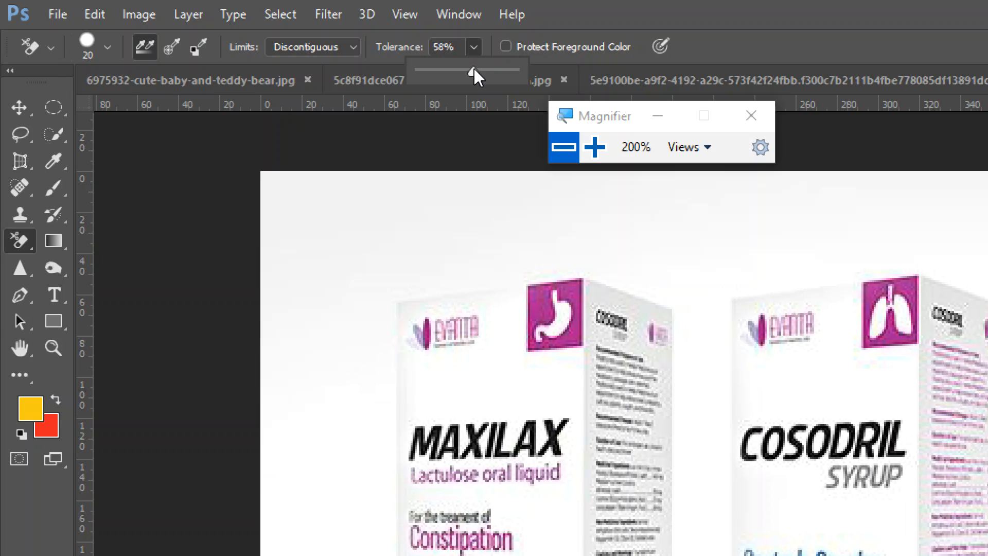
{"action": "left_click_drag", "start_coordinate": [442, 79], "coordinate": [438, 80]}
{"action": "left_click", "coordinate": [478, 48]}
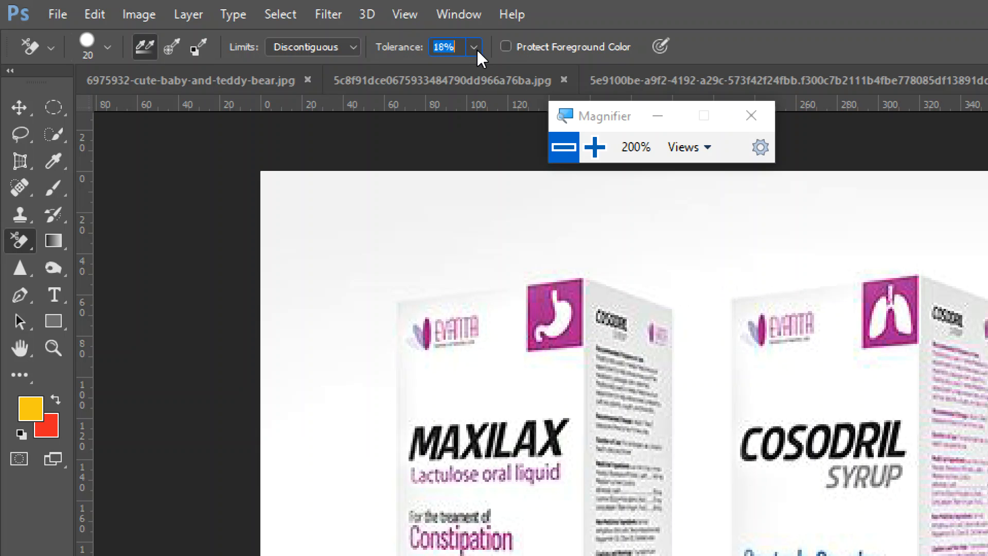
Try erasing the background beside the yellow Maxilax box's left edge at 18% tolerance and undo the last stroke.
{"action": "left_click", "coordinate": [368, 380]}
{"action": "mouse_move", "coordinate": [367, 380]}
{"action": "left_mouse_down"}
{"action": "mouse_move", "coordinate": [370, 292]}
{"action": "mouse_move", "coordinate": [389, 543]}
{"action": "left_mouse_up"}
{"action": "left_click_drag", "start_coordinate": [385, 503], "coordinate": [381, 512]}
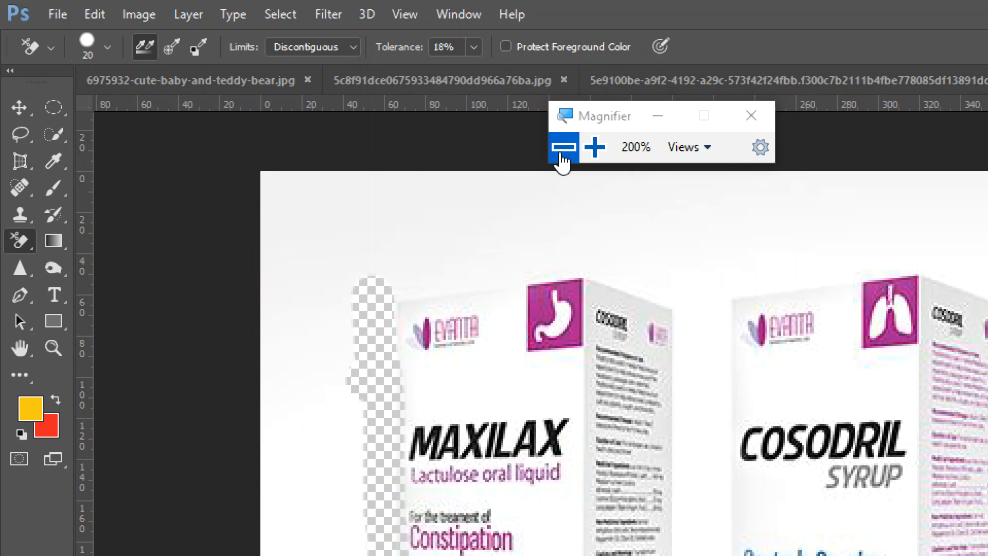
{"action": "key", "text": "ctrl+z"}
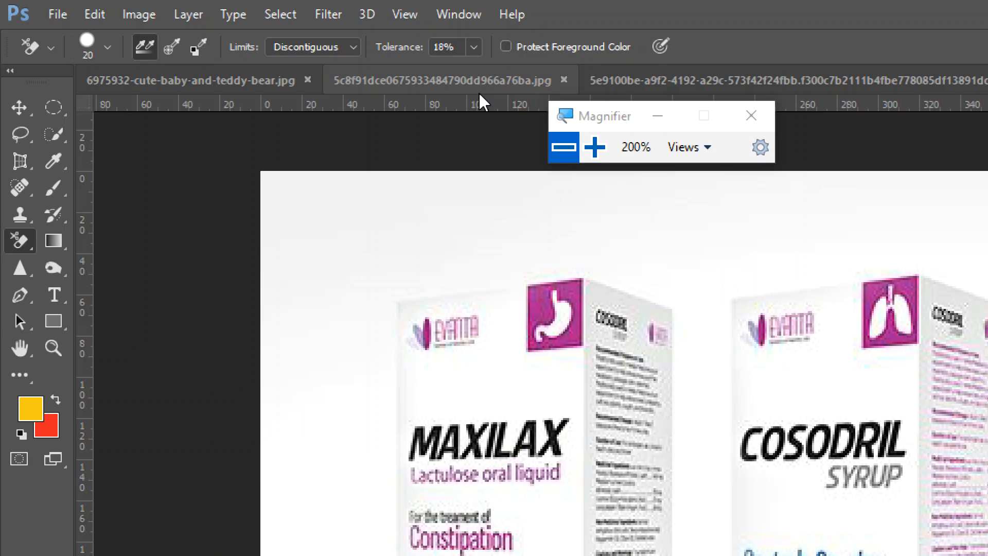
Try erasing the background along the Maxilax box's left edge with sampling set to Once, and undo the stroke.
{"action": "left_click", "coordinate": [165, 51]}
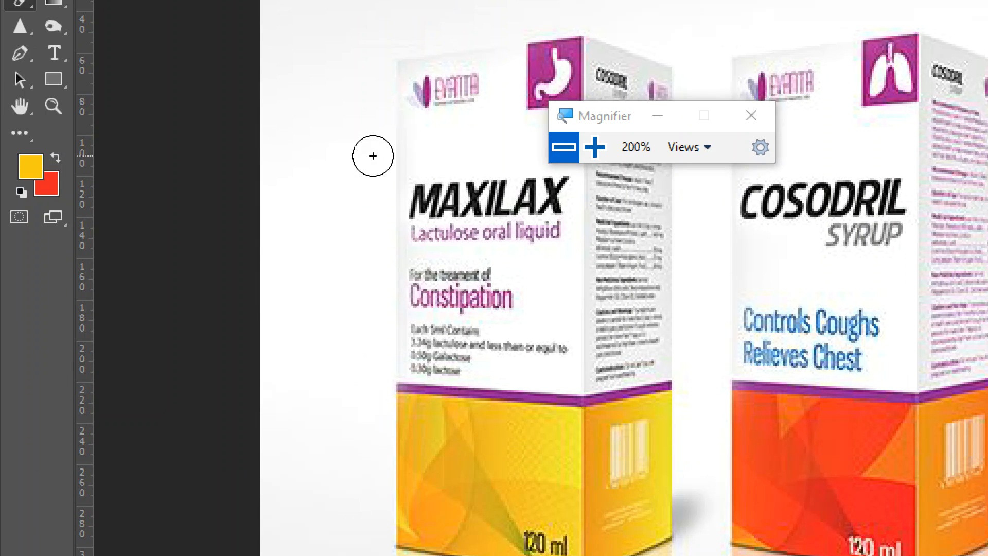
{"action": "mouse_move", "coordinate": [373, 156]}
{"action": "left_mouse_down"}
{"action": "mouse_move", "coordinate": [383, 62]}
{"action": "mouse_move", "coordinate": [376, 405]}
{"action": "mouse_move", "coordinate": [375, 179]}
{"action": "mouse_move", "coordinate": [370, 382]}
{"action": "mouse_move", "coordinate": [385, 461]}
{"action": "mouse_move", "coordinate": [380, 536]}
{"action": "left_mouse_up"}
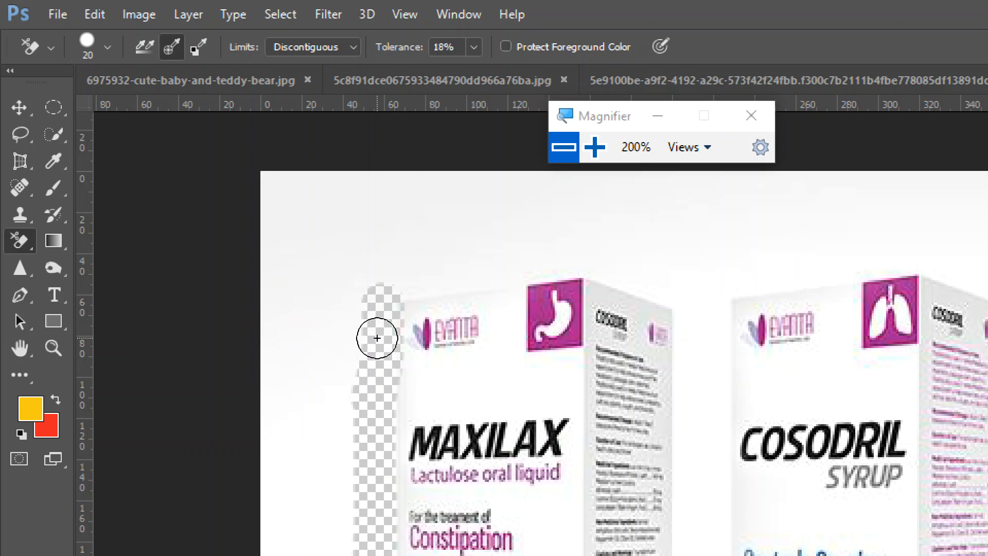
{"action": "key", "text": "ctrl+z"}
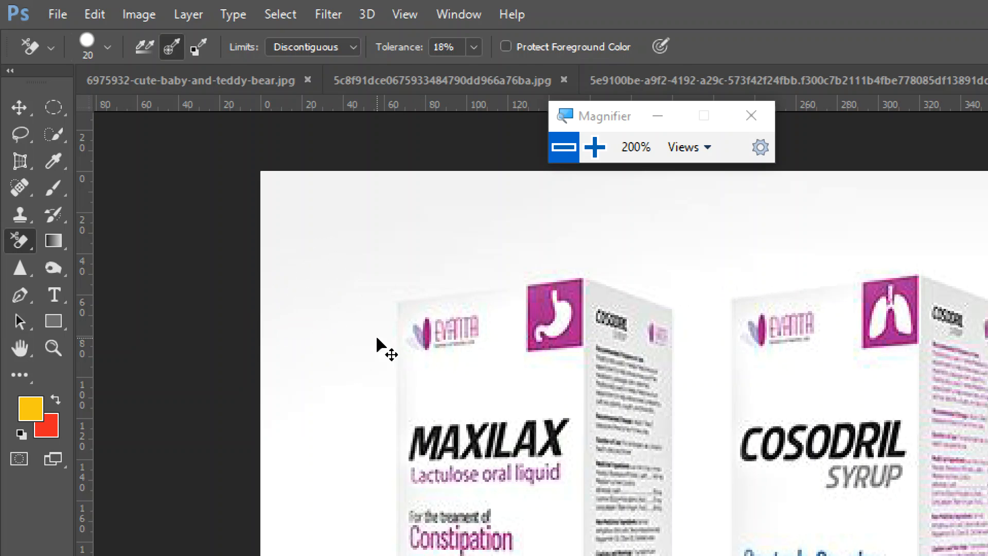
Set the Background Eraser tolerance to 5%, try erasing the background above the Maxilax box, and undo the stroke.
{"action": "left_click", "coordinate": [473, 48]}
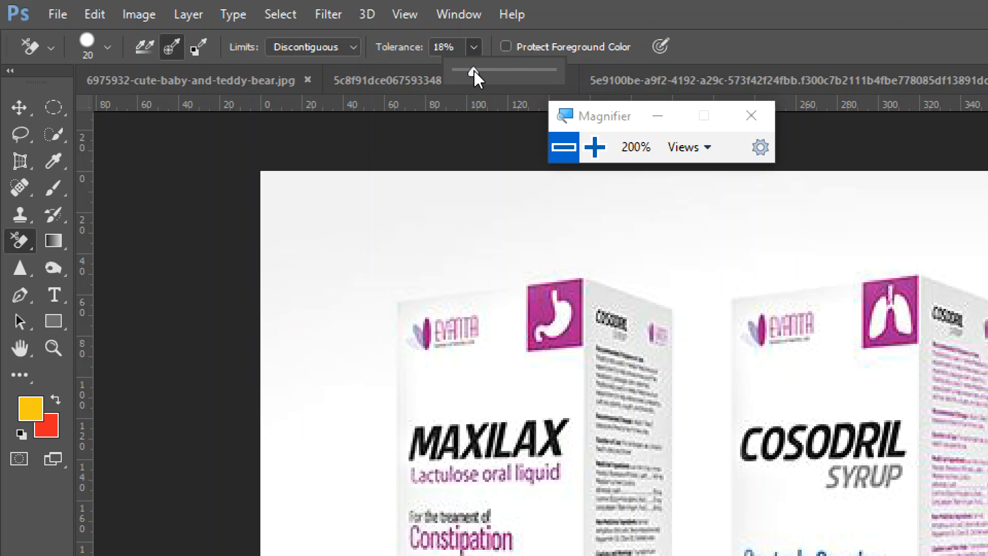
{"action": "mouse_move", "coordinate": [419, 273]}
{"action": "left_mouse_down"}
{"action": "mouse_move", "coordinate": [447, 270]}
{"action": "mouse_move", "coordinate": [402, 280]}
{"action": "mouse_move", "coordinate": [601, 267]}
{"action": "mouse_move", "coordinate": [591, 264]}
{"action": "left_mouse_up"}
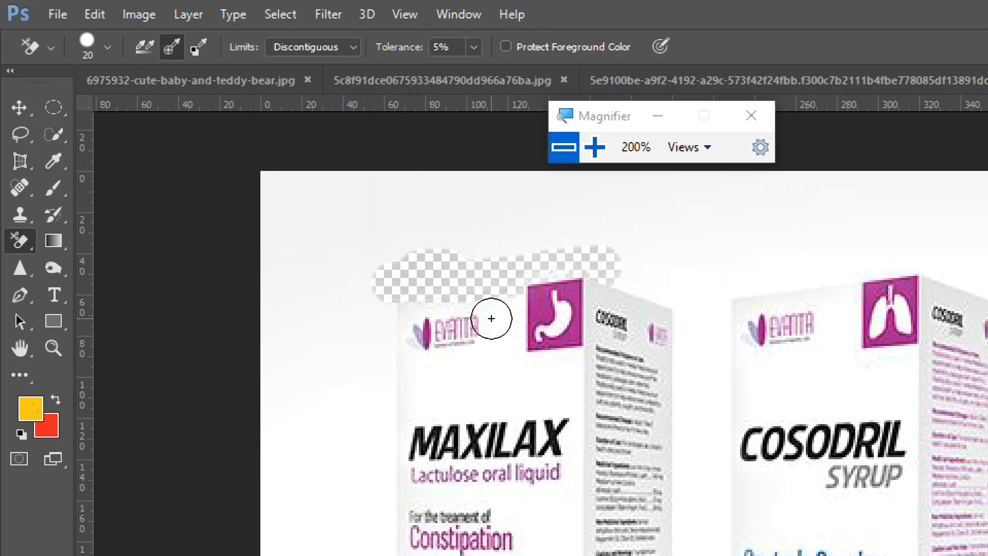
{"action": "key", "text": "ctrl+z"}
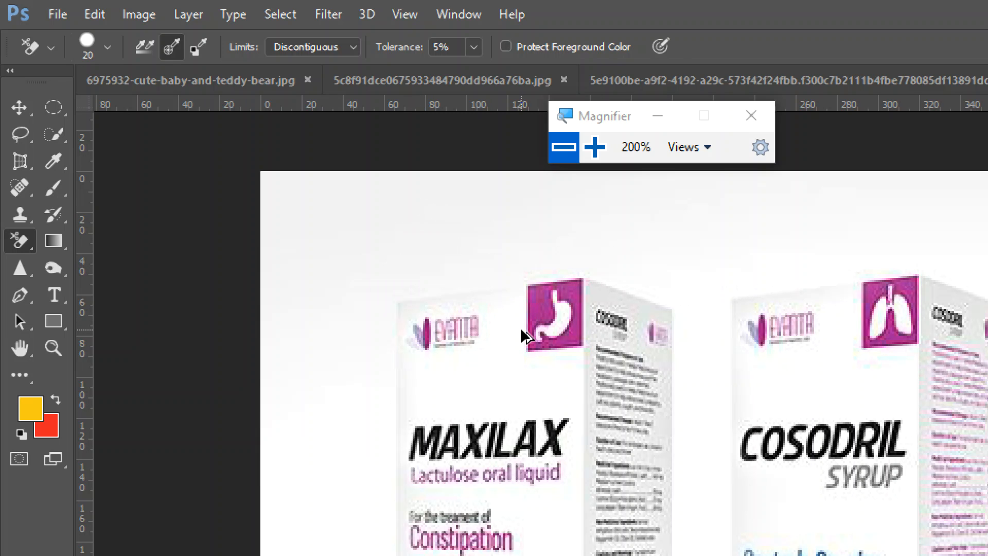
Switch to the document 6975932-cute-baby-and-teddy-bear.jpg and show the teddy bear's head at 100% zoom.
{"action": "key", "text": "ctrl+minus"}
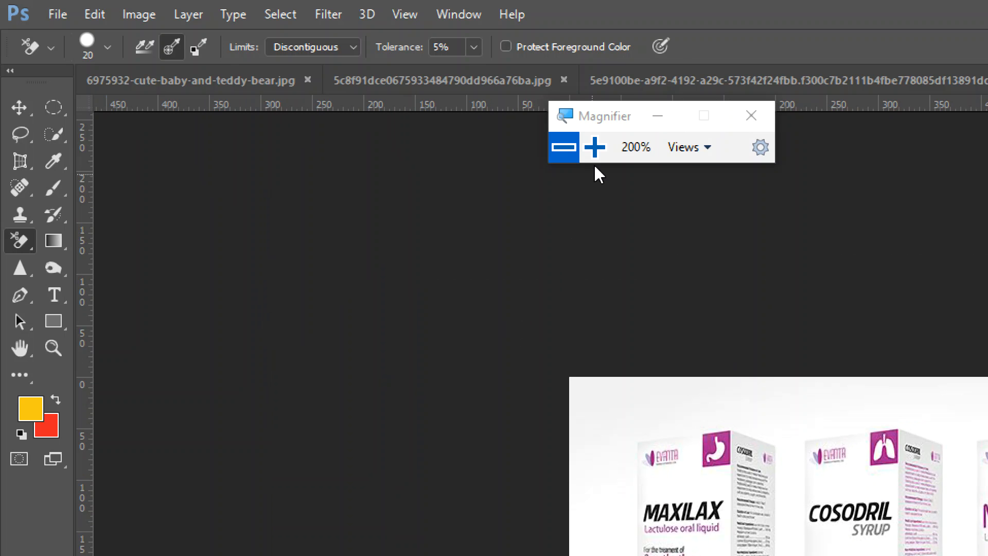
{"action": "left_click", "coordinate": [563, 148]}
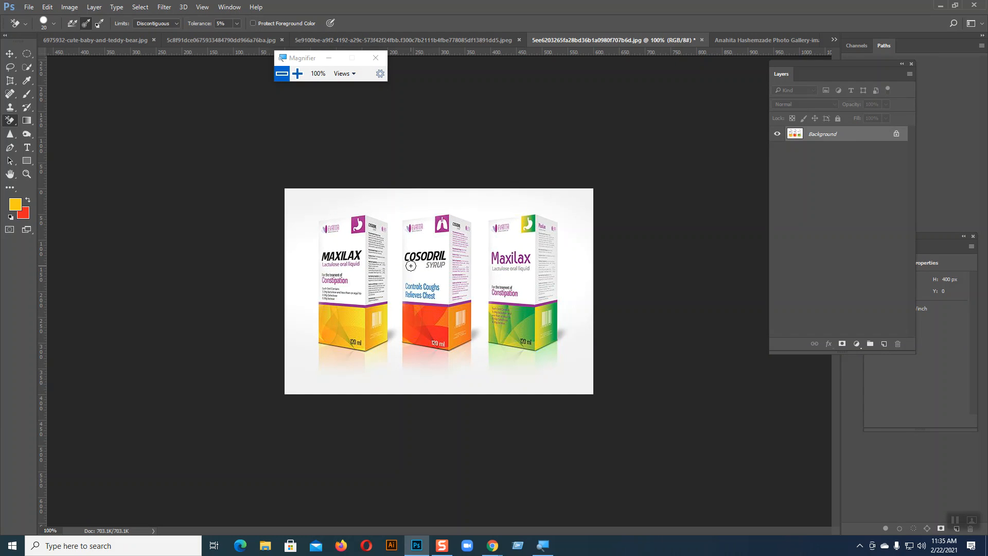
{"action": "left_click", "coordinate": [492, 40]}
{"action": "left_click", "coordinate": [266, 41]}
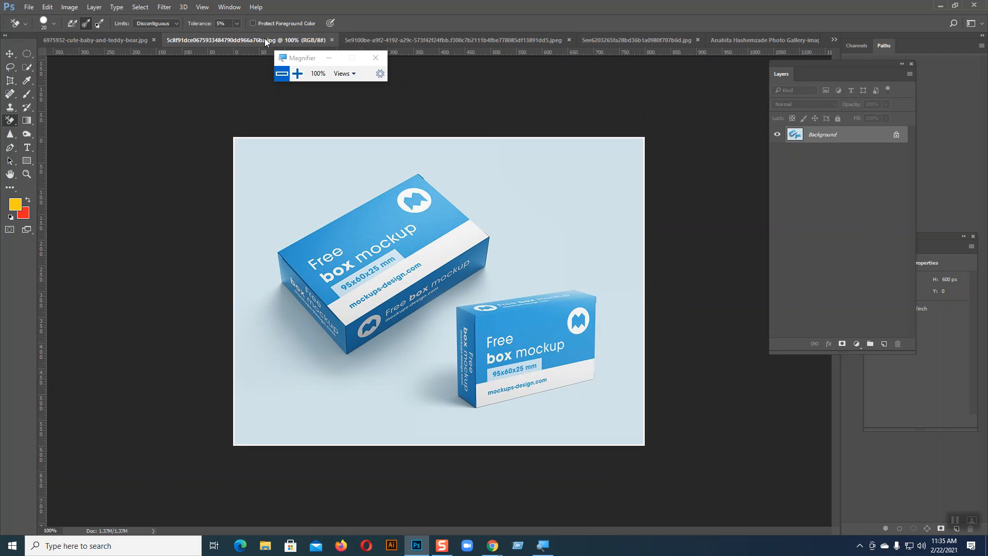
{"action": "left_click", "coordinate": [128, 41]}
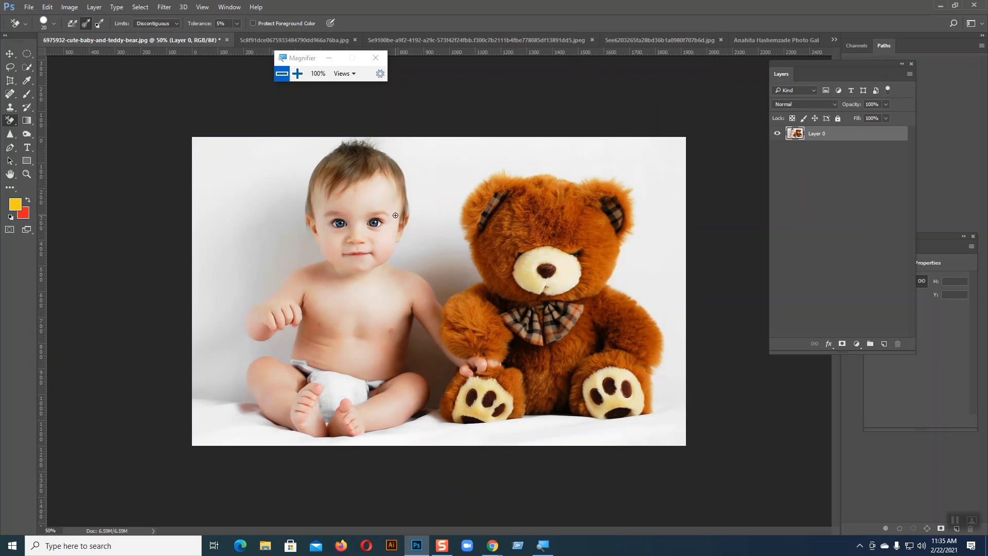
{"action": "key", "text": "ctrl+plus"}
{"action": "key", "text": "ctrl+plus"}
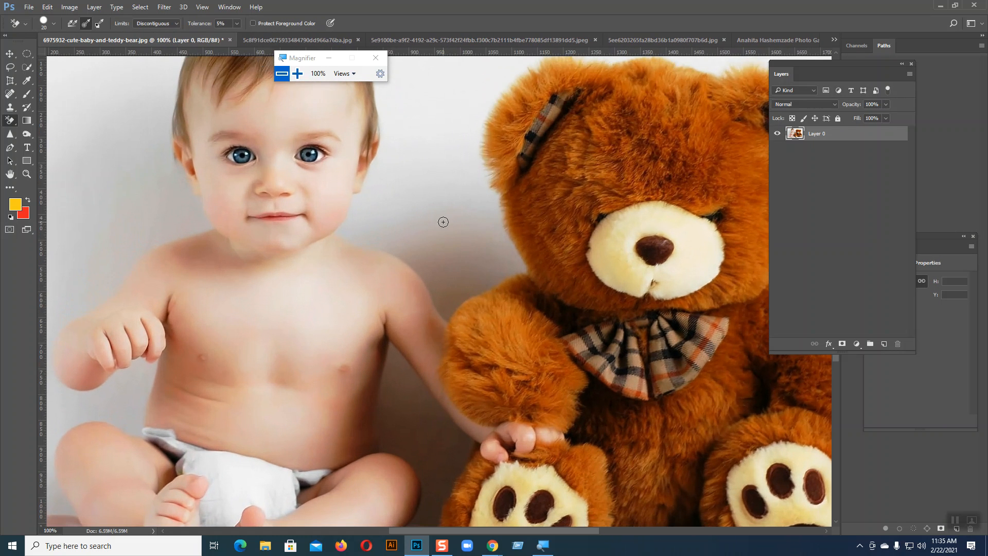
{"action": "left_click_drag", "start_coordinate": [524, 195], "coordinate": [483, 326]}
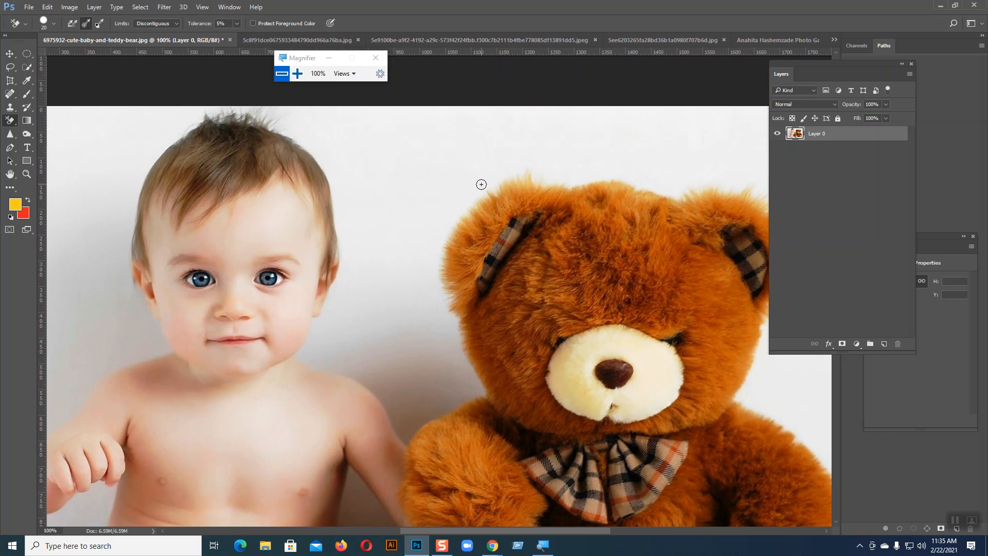
Set up the Background Eraser Tool with a 45 px brush, continuous sampling and Discontiguous limits.
{"action": "key", "text": "bracketright"}
{"action": "key", "text": "bracketright"}
{"action": "right_click", "coordinate": [10, 120]}
{"action": "left_click", "coordinate": [61, 131]}
{"action": "left_click", "coordinate": [72, 25]}
{"action": "left_click", "coordinate": [149, 26]}
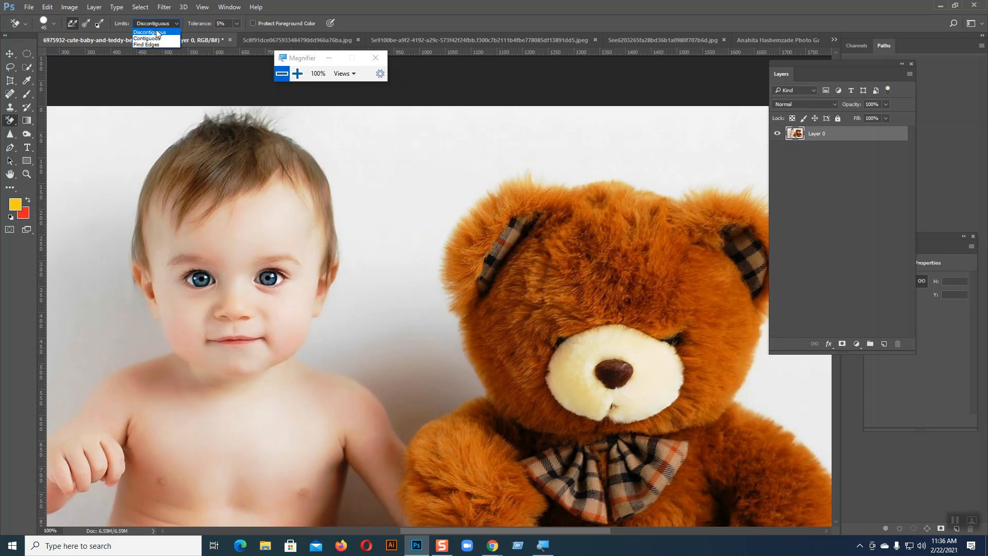
{"action": "left_click", "coordinate": [156, 32]}
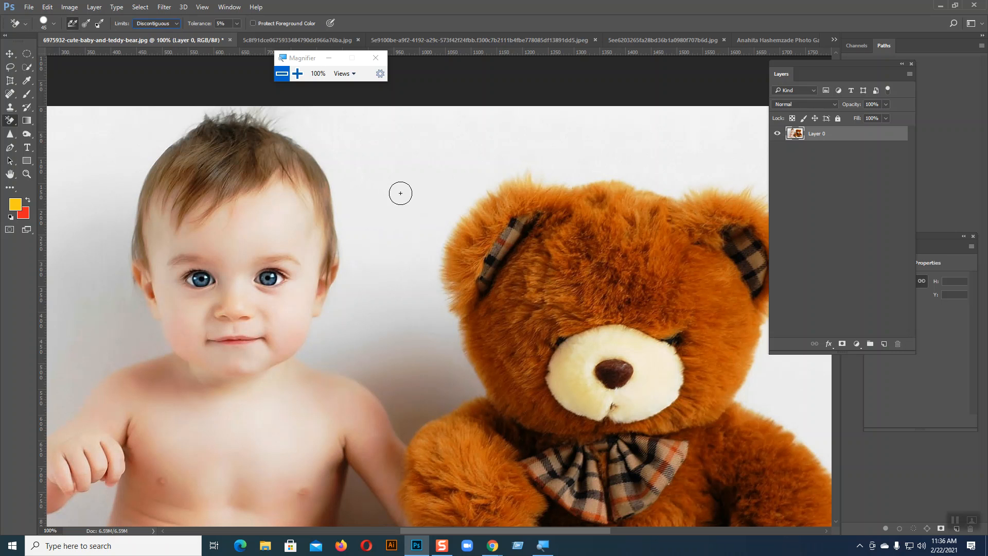
Try erasing beside the teddy bear's head and over its ear with continuous sampling, and undo the stroke.
{"action": "mouse_move", "coordinate": [470, 201]}
{"action": "left_mouse_down"}
{"action": "mouse_move", "coordinate": [440, 244]}
{"action": "mouse_move", "coordinate": [439, 276]}
{"action": "mouse_move", "coordinate": [474, 384]}
{"action": "mouse_move", "coordinate": [460, 388]}
{"action": "mouse_move", "coordinate": [434, 242]}
{"action": "mouse_move", "coordinate": [461, 196]}
{"action": "mouse_move", "coordinate": [497, 183]}
{"action": "mouse_move", "coordinate": [527, 182]}
{"action": "mouse_move", "coordinate": [483, 195]}
{"action": "mouse_move", "coordinate": [550, 188]}
{"action": "mouse_move", "coordinate": [503, 189]}
{"action": "mouse_move", "coordinate": [496, 209]}
{"action": "mouse_move", "coordinate": [538, 203]}
{"action": "mouse_move", "coordinate": [497, 211]}
{"action": "mouse_move", "coordinate": [552, 207]}
{"action": "mouse_move", "coordinate": [499, 231]}
{"action": "left_mouse_up"}
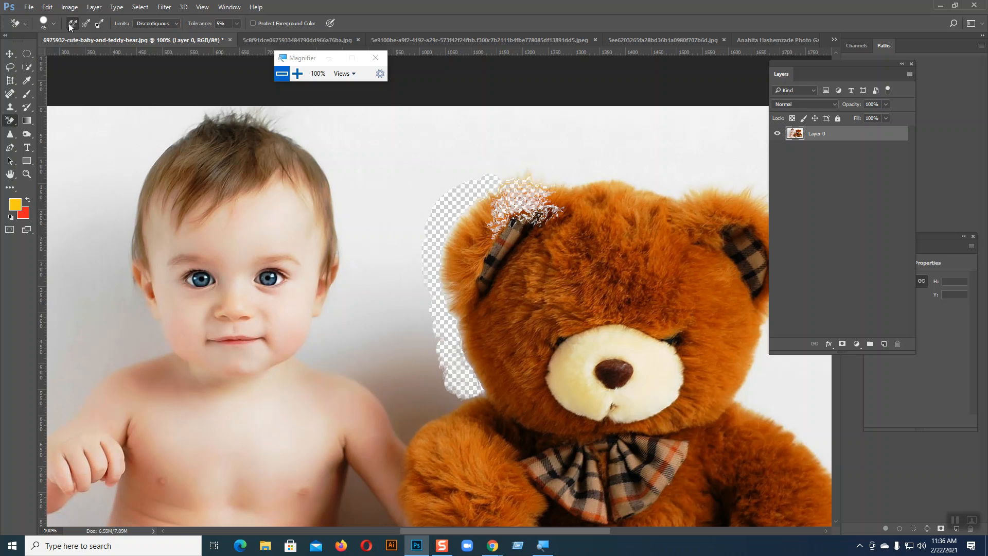
{"action": "key", "text": "ctrl+z"}
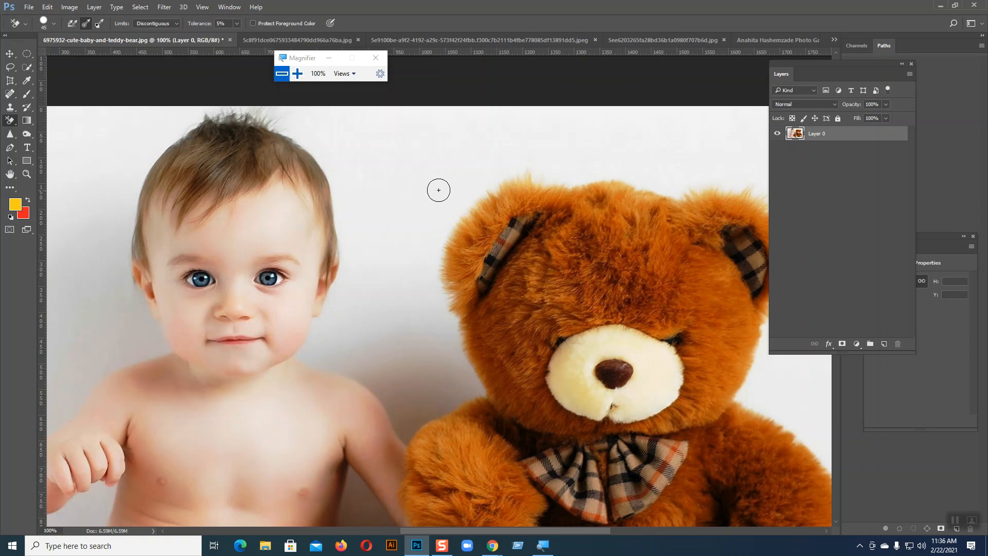
Try erasing the background around the teddy's head with sampling Once and across the ear with continuous sampling, and undo the strokes.
{"action": "left_click", "coordinate": [477, 172]}
{"action": "mouse_move", "coordinate": [477, 173]}
{"action": "left_mouse_down"}
{"action": "mouse_move", "coordinate": [486, 181]}
{"action": "mouse_move", "coordinate": [456, 218]}
{"action": "mouse_move", "coordinate": [443, 258]}
{"action": "mouse_move", "coordinate": [452, 309]}
{"action": "left_mouse_up"}
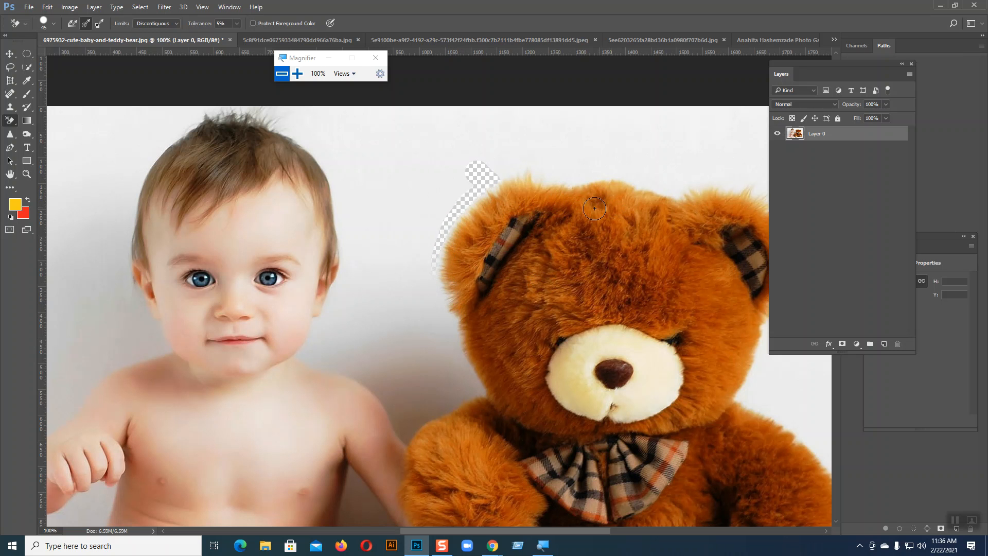
{"action": "mouse_move", "coordinate": [539, 181]}
{"action": "left_mouse_down"}
{"action": "mouse_move", "coordinate": [491, 175]}
{"action": "mouse_move", "coordinate": [595, 180]}
{"action": "mouse_move", "coordinate": [506, 164]}
{"action": "mouse_move", "coordinate": [674, 182]}
{"action": "mouse_move", "coordinate": [650, 196]}
{"action": "mouse_move", "coordinate": [696, 202]}
{"action": "mouse_move", "coordinate": [627, 168]}
{"action": "mouse_move", "coordinate": [516, 151]}
{"action": "mouse_move", "coordinate": [475, 160]}
{"action": "left_mouse_up"}
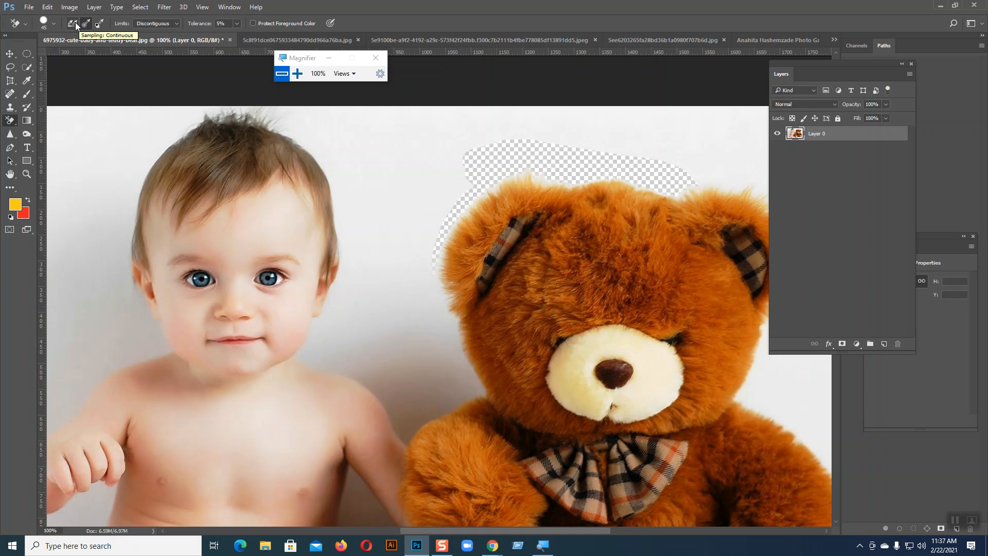
{"action": "mouse_move", "coordinate": [428, 190]}
{"action": "left_mouse_down"}
{"action": "mouse_move", "coordinate": [468, 178]}
{"action": "mouse_move", "coordinate": [438, 204]}
{"action": "mouse_move", "coordinate": [500, 207]}
{"action": "mouse_move", "coordinate": [501, 220]}
{"action": "mouse_move", "coordinate": [546, 205]}
{"action": "mouse_move", "coordinate": [570, 223]}
{"action": "mouse_move", "coordinate": [547, 255]}
{"action": "mouse_move", "coordinate": [587, 246]}
{"action": "mouse_move", "coordinate": [564, 280]}
{"action": "left_mouse_up"}
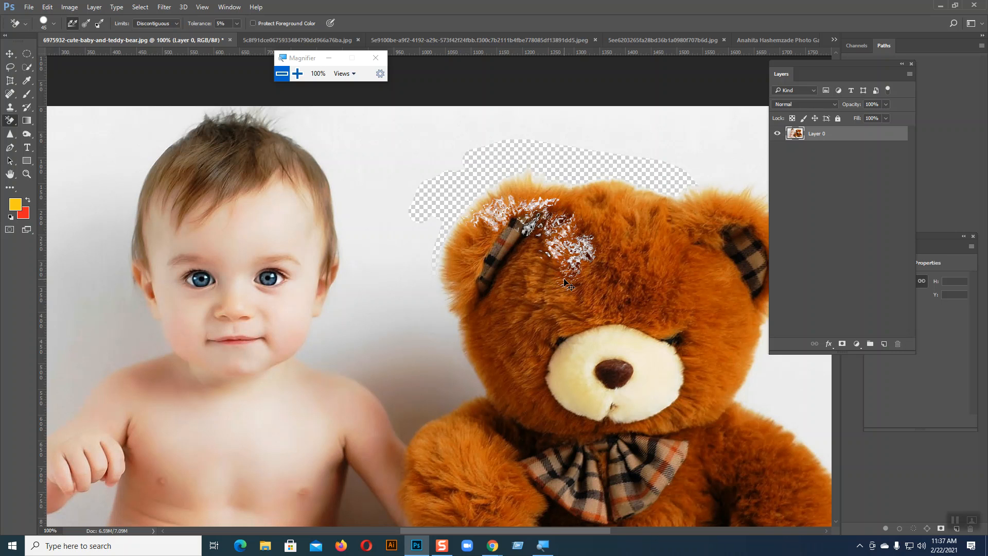
{"action": "key", "text": "ctrl+z"}
{"action": "key", "text": "ctrl+z"}
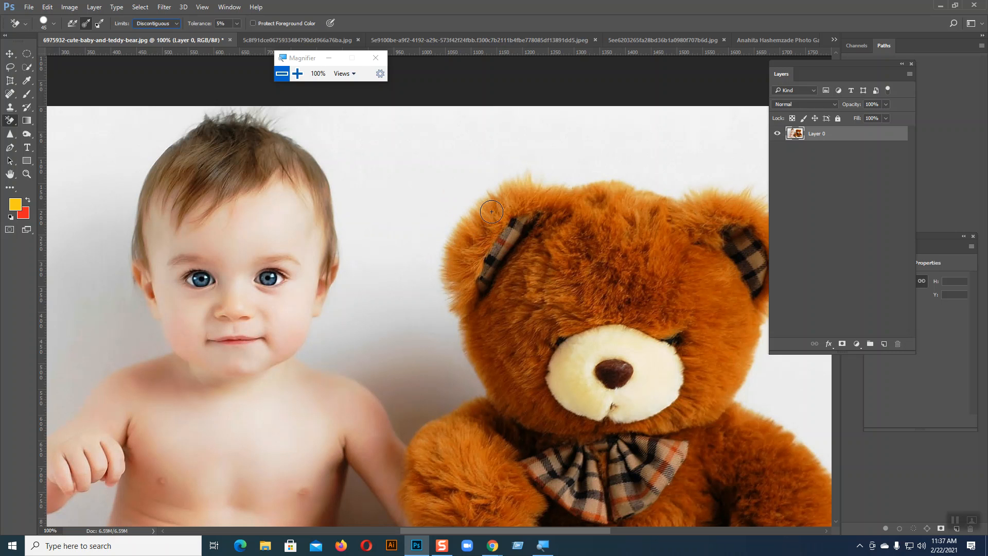
Try erasing the background beside the teddy's left ear at 10% tolerance, inspect the edge magnified, and undo the stroke.
{"action": "left_click", "coordinate": [235, 23]}
{"action": "left_click_drag", "start_coordinate": [469, 175], "coordinate": [431, 298]}
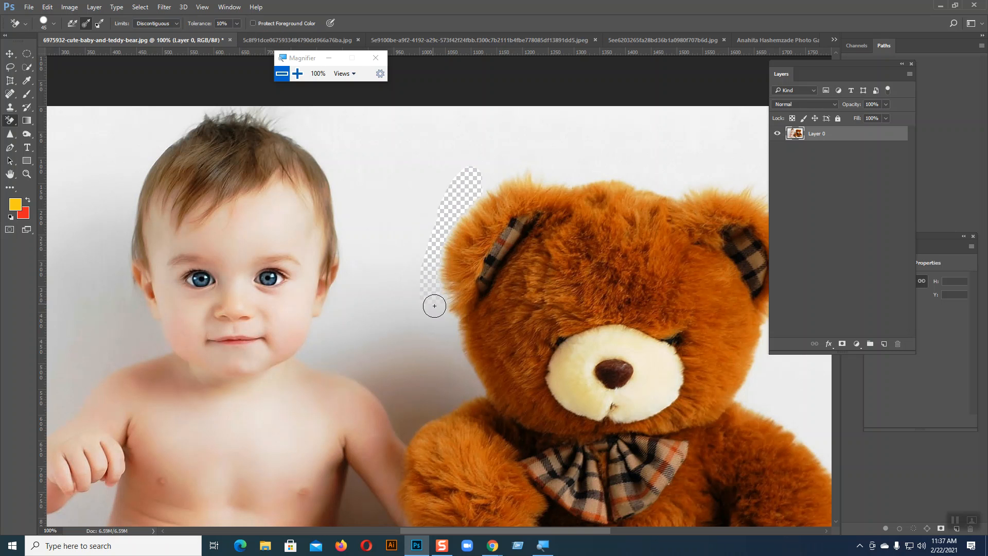
{"action": "left_click", "coordinate": [296, 72]}
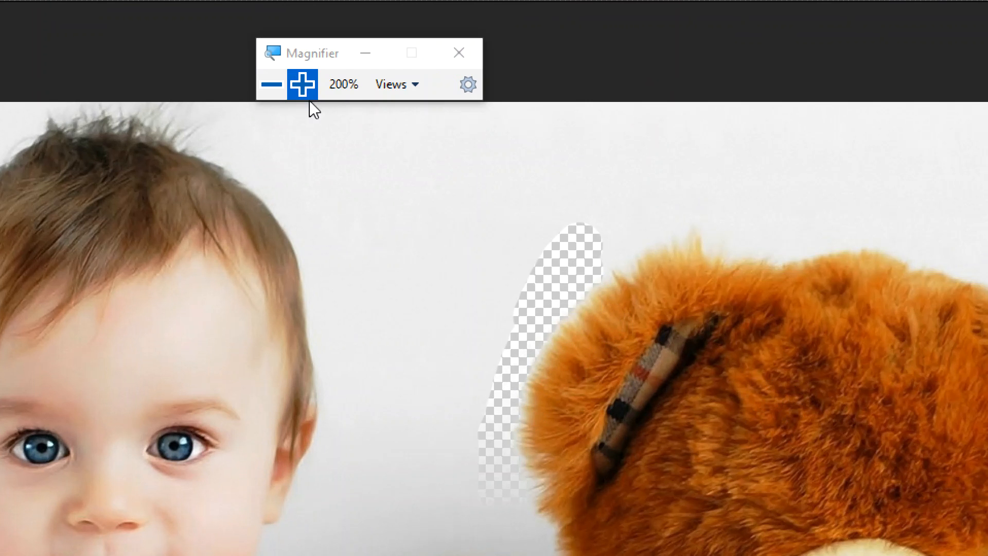
{"action": "left_click", "coordinate": [272, 86]}
{"action": "key", "text": "ctrl+z"}
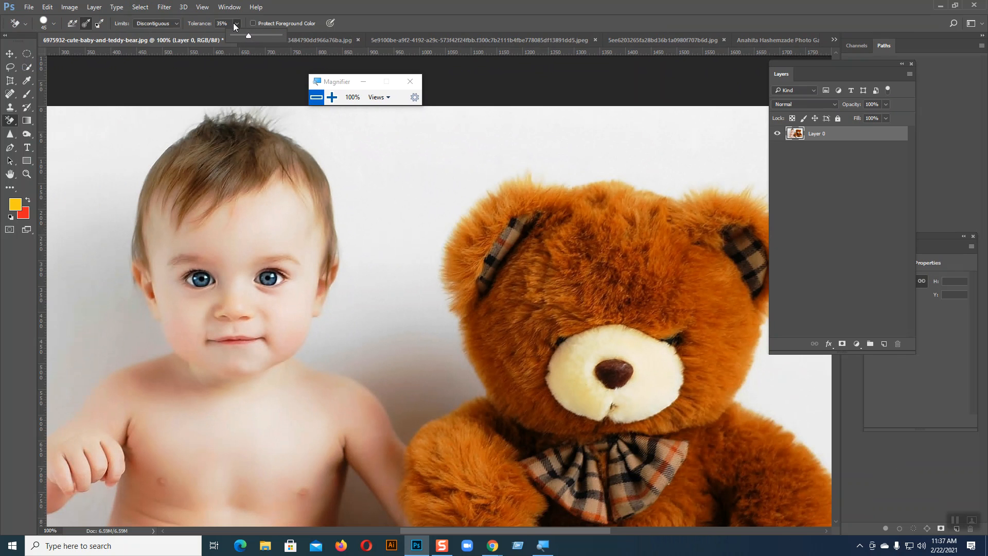
Try erasing the background beside and above the teddy bear's head at 35% tolerance, and undo the strokes.
{"action": "mouse_move", "coordinate": [462, 176]}
{"action": "left_mouse_down"}
{"action": "mouse_move", "coordinate": [487, 191]}
{"action": "mouse_move", "coordinate": [452, 229]}
{"action": "mouse_move", "coordinate": [449, 276]}
{"action": "mouse_move", "coordinate": [469, 379]}
{"action": "mouse_move", "coordinate": [469, 363]}
{"action": "left_mouse_up"}
{"action": "left_click", "coordinate": [332, 97]}
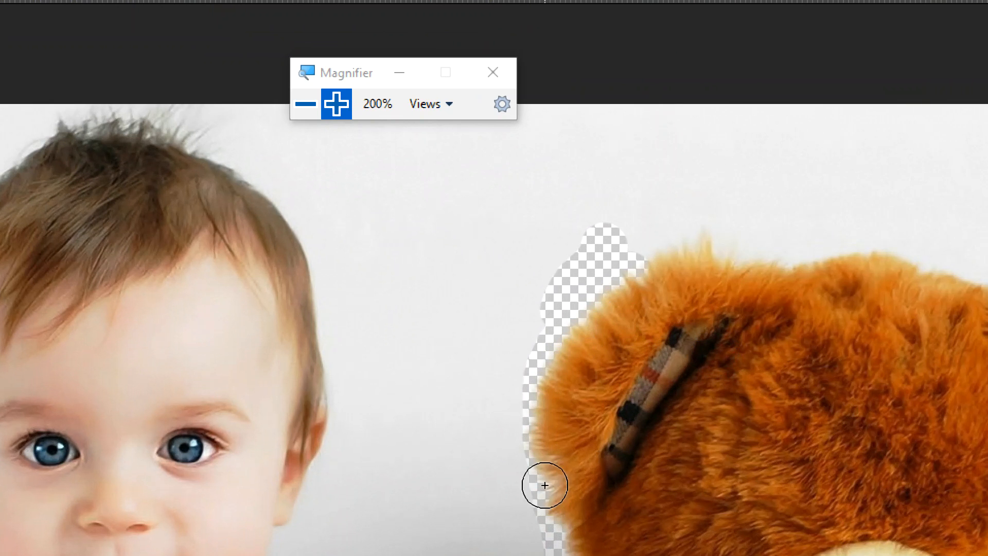
{"action": "mouse_move", "coordinate": [651, 237]}
{"action": "left_mouse_down"}
{"action": "mouse_move", "coordinate": [732, 204]}
{"action": "mouse_move", "coordinate": [645, 258]}
{"action": "mouse_move", "coordinate": [755, 265]}
{"action": "mouse_move", "coordinate": [725, 261]}
{"action": "mouse_move", "coordinate": [877, 249]}
{"action": "mouse_move", "coordinate": [838, 245]}
{"action": "mouse_move", "coordinate": [947, 266]}
{"action": "mouse_move", "coordinate": [926, 225]}
{"action": "mouse_move", "coordinate": [950, 270]}
{"action": "mouse_move", "coordinate": [924, 214]}
{"action": "mouse_move", "coordinate": [865, 181]}
{"action": "mouse_move", "coordinate": [719, 186]}
{"action": "mouse_move", "coordinate": [832, 198]}
{"action": "mouse_move", "coordinate": [569, 153]}
{"action": "left_mouse_up"}
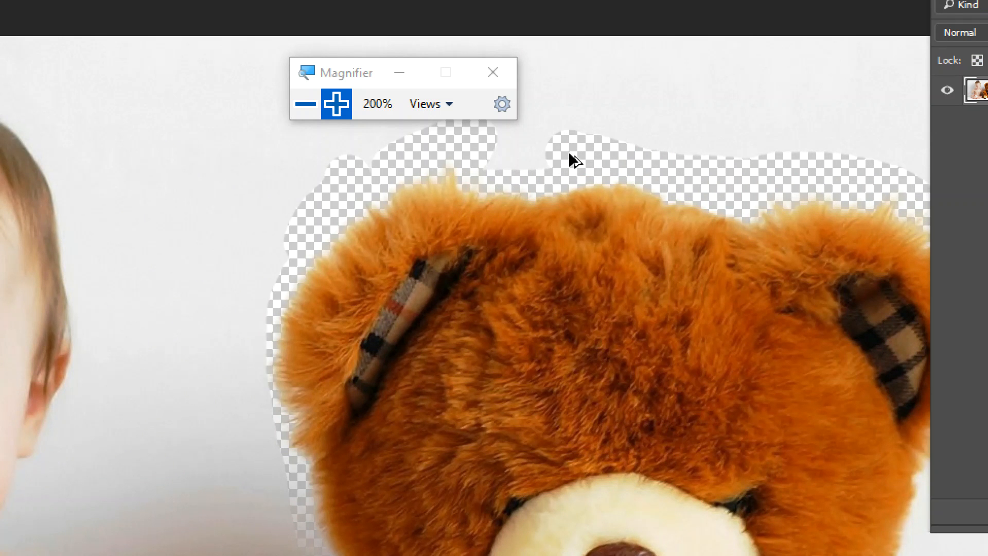
{"action": "key", "text": "ctrl+z"}
{"action": "key", "text": "ctrl+z"}
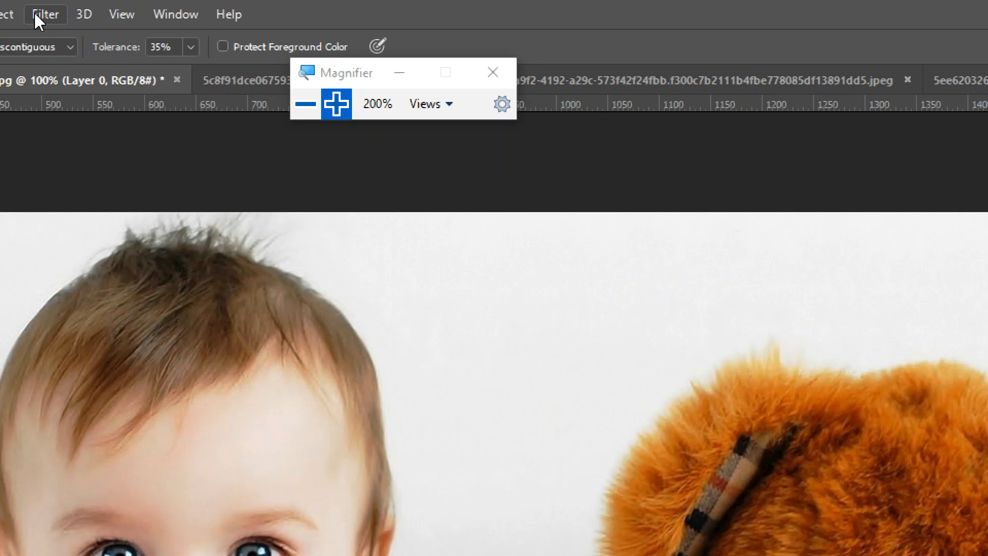
Set the tolerance to 46% and erase the background around the teddy bear's head and along its right shoulder.
{"action": "left_click", "coordinate": [190, 46]}
{"action": "left_click_drag", "start_coordinate": [194, 74], "coordinate": [201, 73]}
{"action": "left_click", "coordinate": [189, 43]}
{"action": "mouse_move", "coordinate": [687, 223]}
{"action": "left_mouse_down"}
{"action": "mouse_move", "coordinate": [654, 284]}
{"action": "mouse_move", "coordinate": [678, 238]}
{"action": "mouse_move", "coordinate": [651, 348]}
{"action": "mouse_move", "coordinate": [654, 414]}
{"action": "mouse_move", "coordinate": [670, 456]}
{"action": "mouse_move", "coordinate": [672, 436]}
{"action": "mouse_move", "coordinate": [689, 525]}
{"action": "mouse_move", "coordinate": [601, 225]}
{"action": "mouse_move", "coordinate": [620, 172]}
{"action": "mouse_move", "coordinate": [679, 131]}
{"action": "mouse_move", "coordinate": [793, 88]}
{"action": "mouse_move", "coordinate": [821, 87]}
{"action": "mouse_move", "coordinate": [781, 99]}
{"action": "mouse_move", "coordinate": [935, 108]}
{"action": "mouse_move", "coordinate": [934, 31]}
{"action": "mouse_move", "coordinate": [943, 40]}
{"action": "mouse_move", "coordinate": [937, 32]}
{"action": "mouse_move", "coordinate": [782, 63]}
{"action": "mouse_move", "coordinate": [834, 47]}
{"action": "mouse_move", "coordinate": [945, 42]}
{"action": "left_mouse_up"}
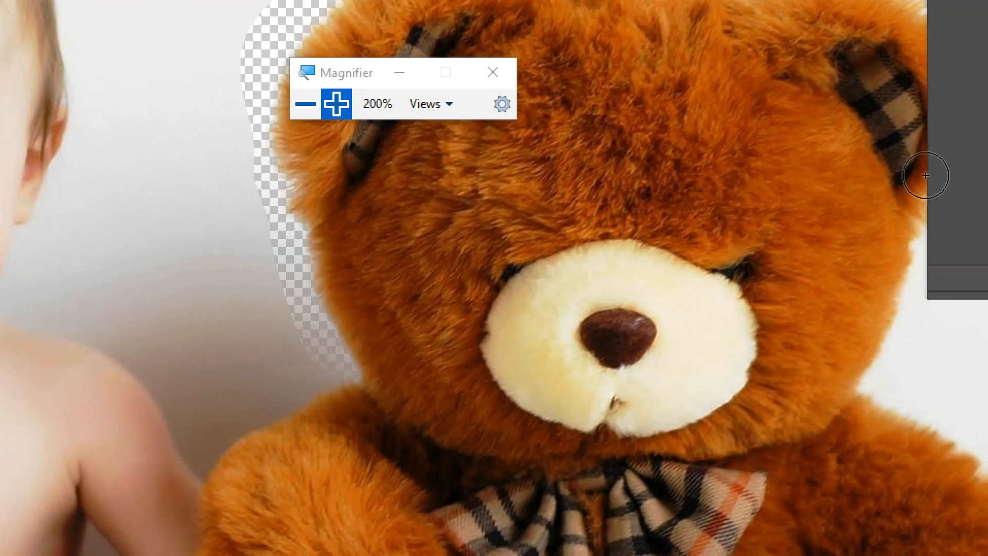
{"action": "mouse_move", "coordinate": [875, 344]}
{"action": "left_mouse_down"}
{"action": "mouse_move", "coordinate": [935, 291]}
{"action": "mouse_move", "coordinate": [882, 364]}
{"action": "mouse_move", "coordinate": [924, 431]}
{"action": "mouse_move", "coordinate": [952, 446]}
{"action": "left_mouse_up"}
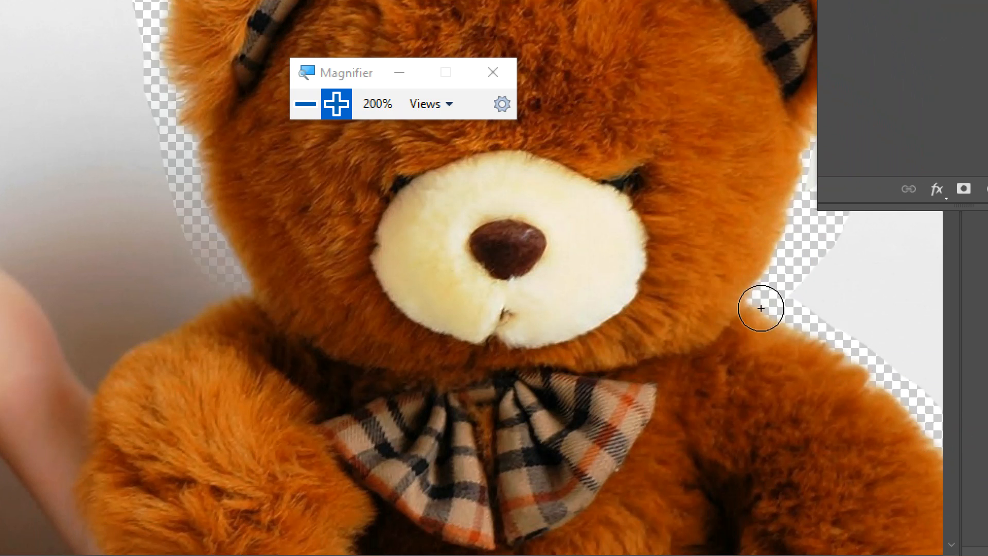
Try erasing the shadowed background above the teddy's arm next to the baby twice, undoing each attempt.
{"action": "left_click_drag", "start_coordinate": [214, 283], "coordinate": [125, 341]}
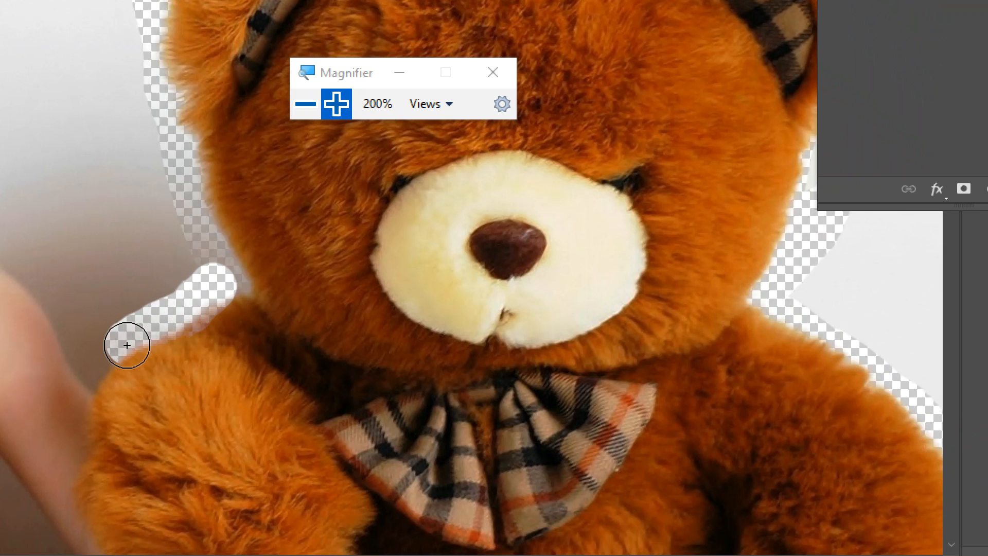
{"action": "key", "text": "ctrl+z"}
{"action": "key", "text": "ctrl+z"}
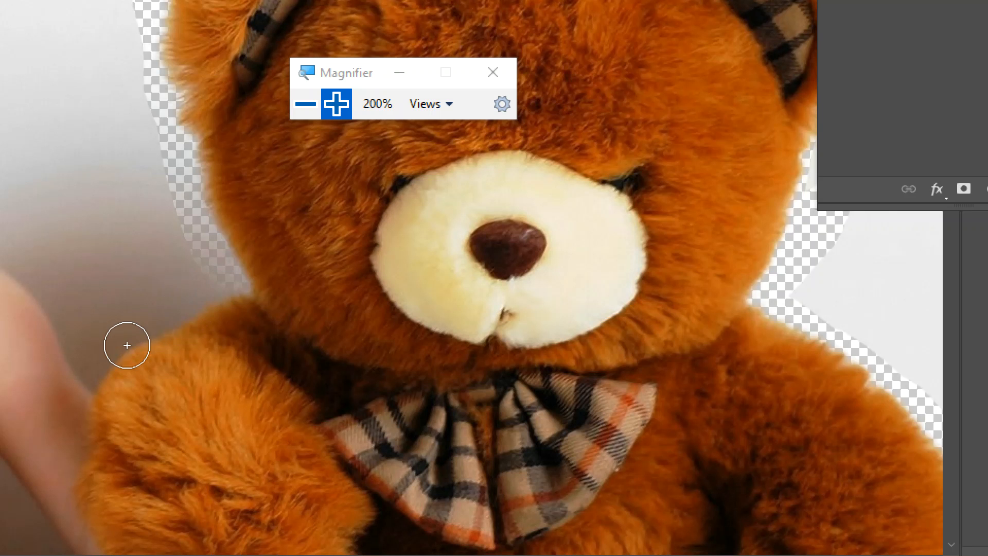
{"action": "left_click", "coordinate": [195, 275]}
{"action": "mouse_move", "coordinate": [194, 274]}
{"action": "left_mouse_down"}
{"action": "mouse_move", "coordinate": [219, 287]}
{"action": "mouse_move", "coordinate": [205, 303]}
{"action": "mouse_move", "coordinate": [109, 352]}
{"action": "left_mouse_up"}
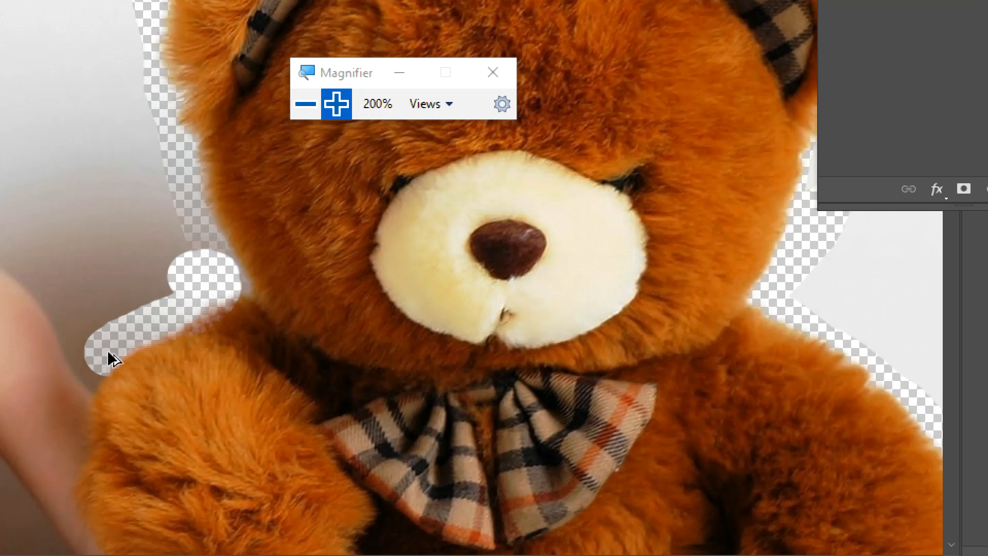
{"action": "key", "text": "ctrl+z"}
{"action": "left_click", "coordinate": [304, 105]}
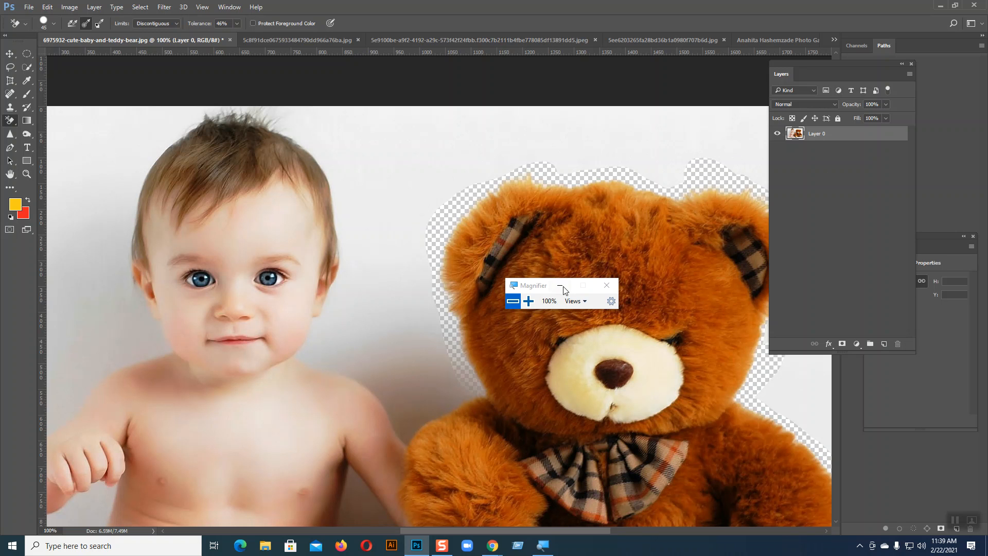
Look through the open practice images and switch to is-curly-hair-more-prone-to-dandruff.jpg.
{"action": "left_click", "coordinate": [790, 43]}
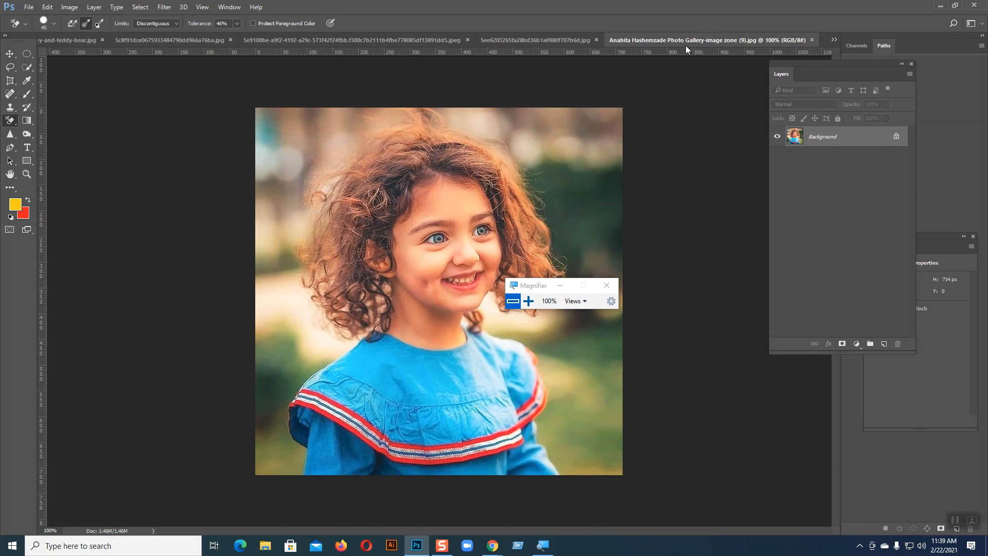
{"action": "left_click", "coordinate": [567, 38]}
{"action": "left_click", "coordinate": [475, 40]}
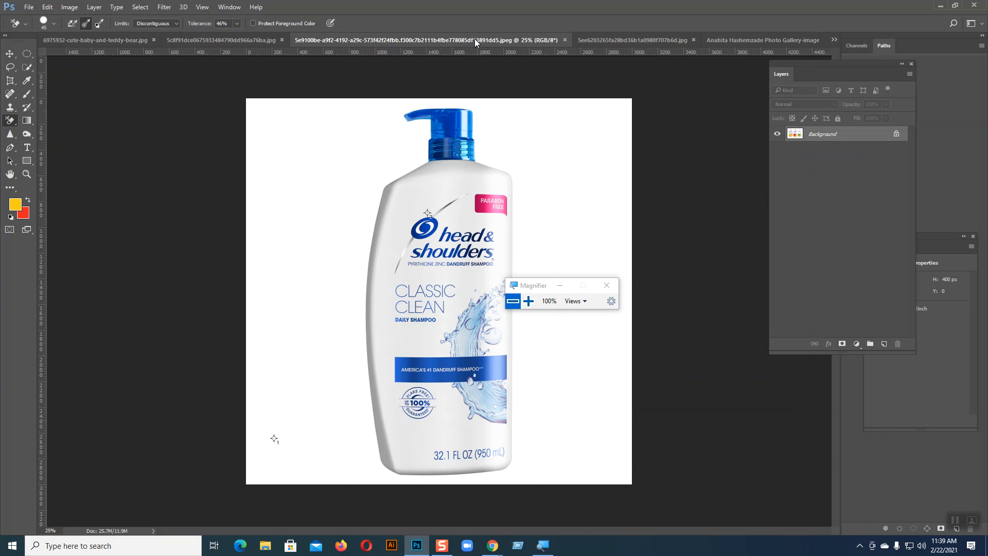
{"action": "left_click", "coordinate": [834, 40]}
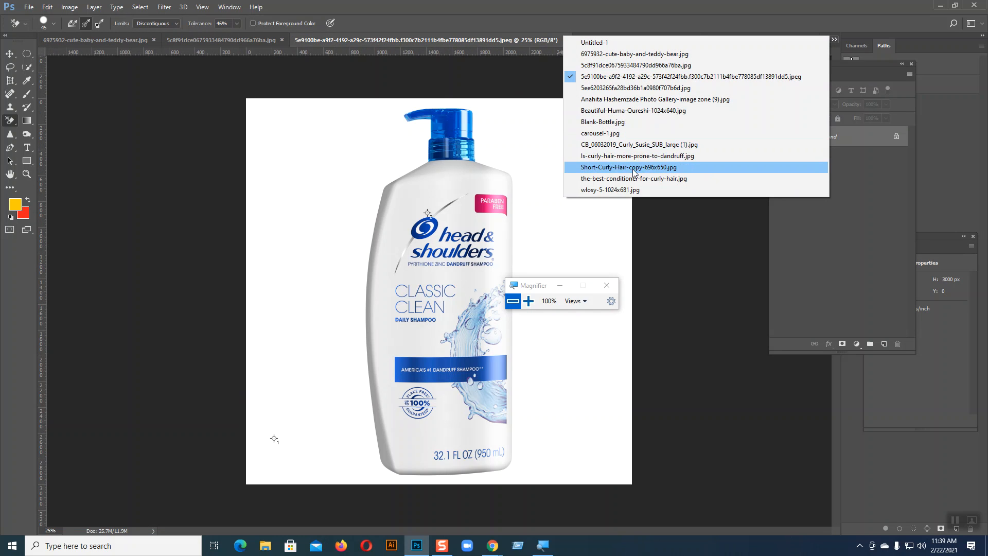
{"action": "left_click", "coordinate": [631, 190]}
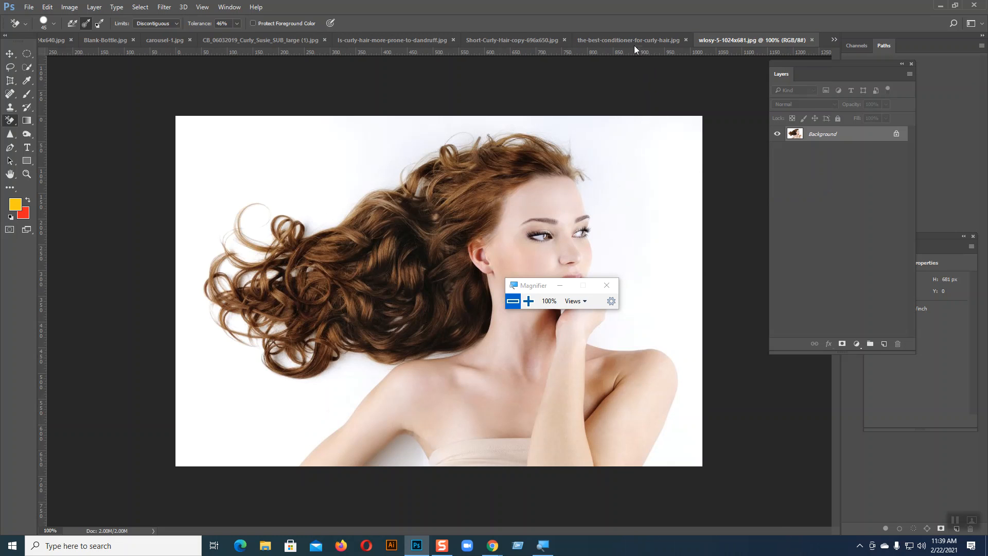
{"action": "left_click", "coordinate": [634, 41]}
{"action": "left_click", "coordinate": [564, 41]}
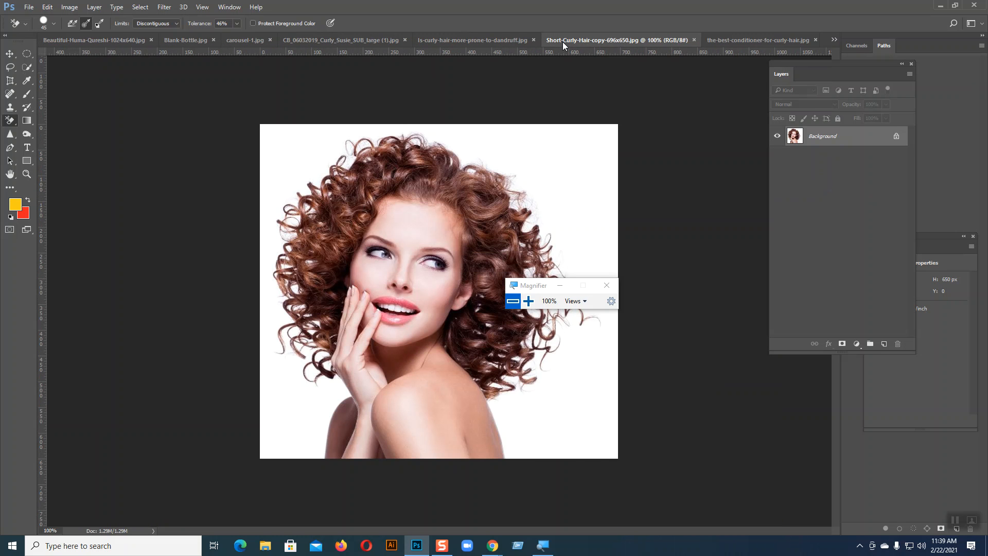
{"action": "left_click", "coordinate": [509, 40]}
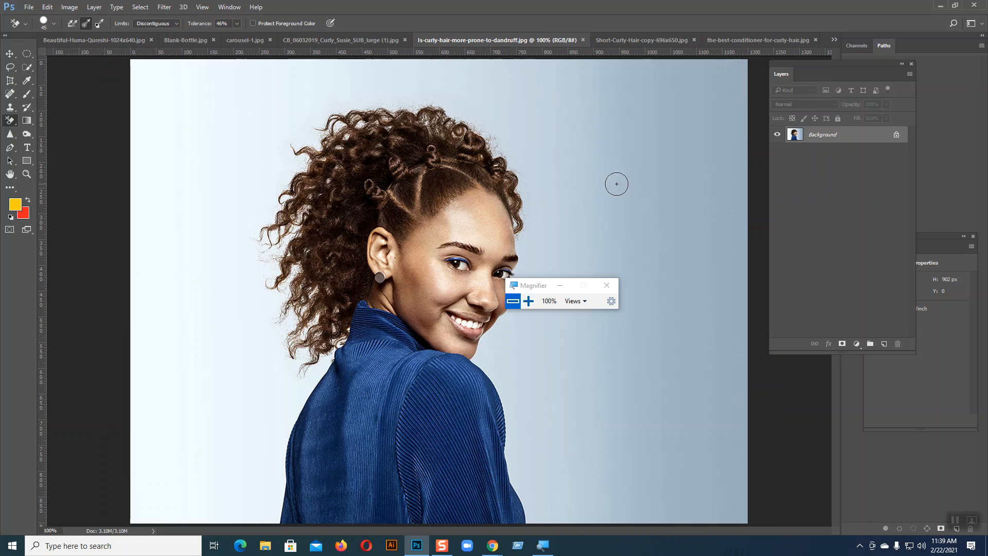
{"action": "key", "text": "ctrl+minus"}
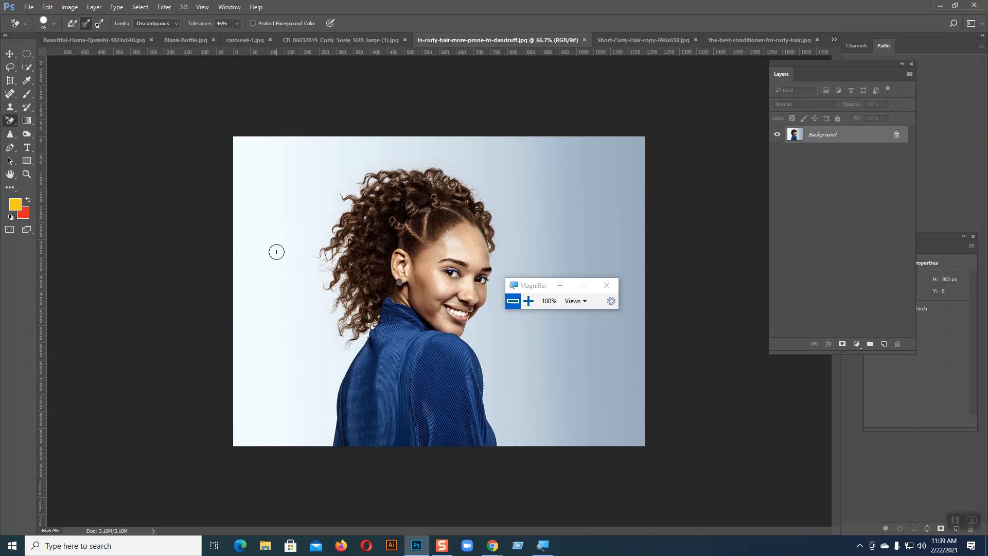
Try erasing the background behind the woman's hair and in front of her face at 46% tolerance, and undo both strokes.
{"action": "left_click_drag", "start_coordinate": [535, 286], "coordinate": [643, 101]}
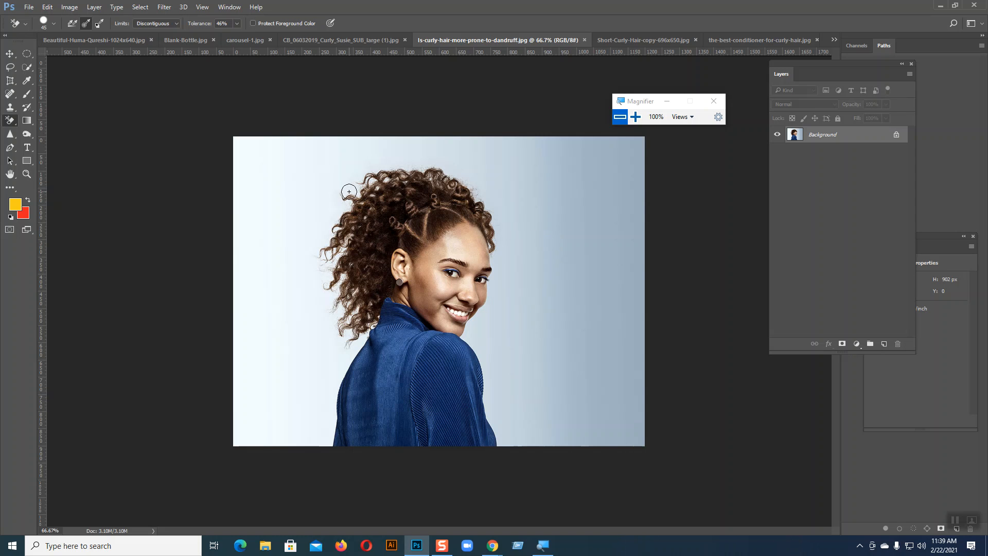
{"action": "mouse_move", "coordinate": [340, 177]}
{"action": "left_mouse_down"}
{"action": "mouse_move", "coordinate": [322, 265]}
{"action": "mouse_move", "coordinate": [334, 357]}
{"action": "left_mouse_up"}
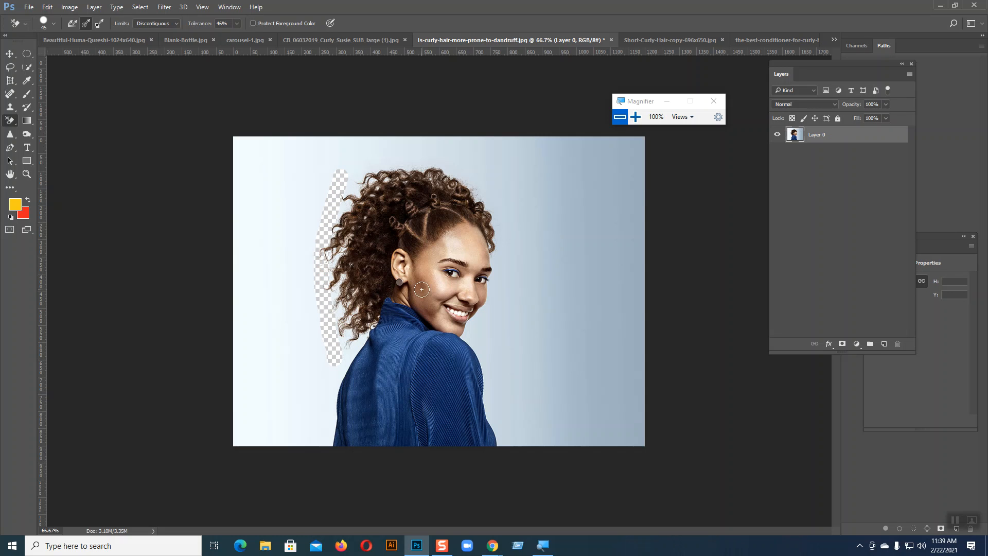
{"action": "mouse_move", "coordinate": [506, 208]}
{"action": "left_mouse_down"}
{"action": "mouse_move", "coordinate": [494, 295]}
{"action": "mouse_move", "coordinate": [472, 332]}
{"action": "left_mouse_up"}
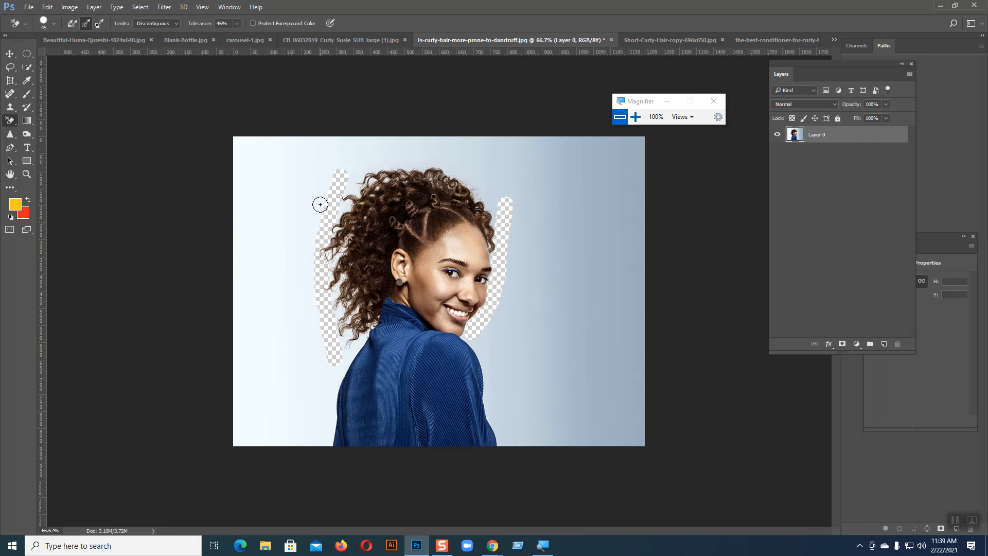
{"action": "key", "text": "ctrl+z"}
{"action": "key", "text": "ctrl+z"}
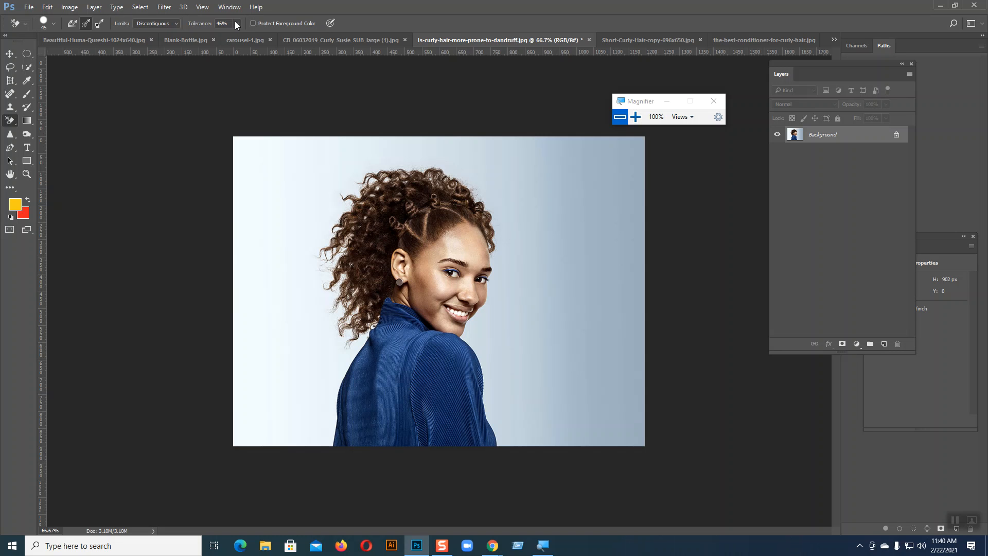
Try erasing the background along the woman's face and sleeve at 46% tolerance, and undo the strokes.
{"action": "key", "text": "ctrl+plus"}
{"action": "key", "text": "ctrl+plus"}
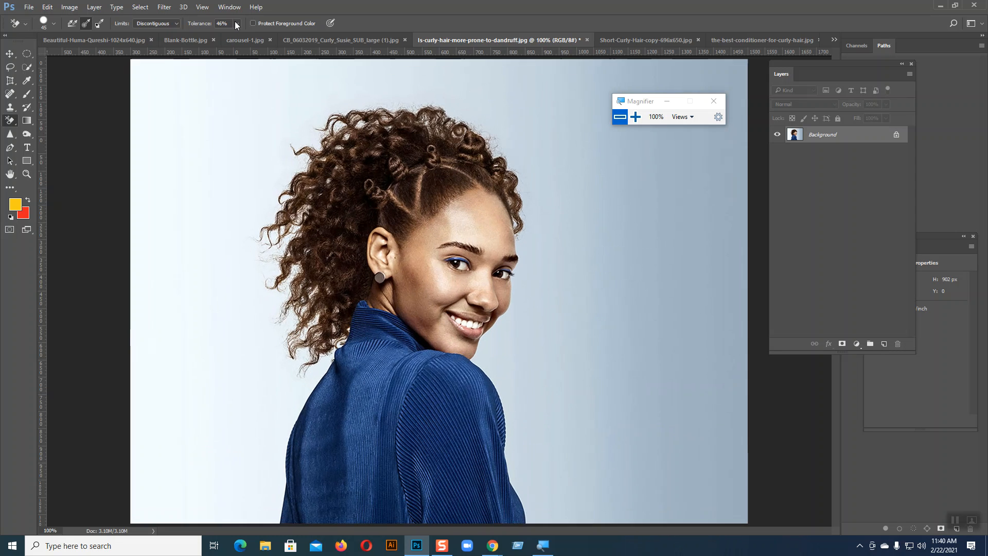
{"action": "left_click_drag", "start_coordinate": [610, 242], "coordinate": [429, 59]}
{"action": "left_click_drag", "start_coordinate": [603, 263], "coordinate": [556, 134]}
{"action": "mouse_move", "coordinate": [530, 312]}
{"action": "left_mouse_down"}
{"action": "mouse_move", "coordinate": [506, 345]}
{"action": "mouse_move", "coordinate": [456, 315]}
{"action": "mouse_move", "coordinate": [444, 392]}
{"action": "mouse_move", "coordinate": [388, 382]}
{"action": "mouse_move", "coordinate": [367, 398]}
{"action": "mouse_move", "coordinate": [339, 354]}
{"action": "mouse_move", "coordinate": [334, 373]}
{"action": "mouse_move", "coordinate": [338, 295]}
{"action": "mouse_move", "coordinate": [349, 358]}
{"action": "mouse_move", "coordinate": [340, 241]}
{"action": "mouse_move", "coordinate": [288, 116]}
{"action": "mouse_move", "coordinate": [287, 131]}
{"action": "mouse_move", "coordinate": [297, 78]}
{"action": "left_mouse_up"}
{"action": "left_click_drag", "start_coordinate": [316, 174], "coordinate": [411, 336]}
{"action": "mouse_move", "coordinate": [390, 238]}
{"action": "left_mouse_down"}
{"action": "mouse_move", "coordinate": [420, 229]}
{"action": "mouse_move", "coordinate": [425, 205]}
{"action": "mouse_move", "coordinate": [410, 233]}
{"action": "mouse_move", "coordinate": [438, 173]}
{"action": "mouse_move", "coordinate": [432, 199]}
{"action": "mouse_move", "coordinate": [447, 123]}
{"action": "mouse_move", "coordinate": [436, 173]}
{"action": "mouse_move", "coordinate": [436, 133]}
{"action": "mouse_move", "coordinate": [459, 184]}
{"action": "mouse_move", "coordinate": [427, 135]}
{"action": "left_mouse_up"}
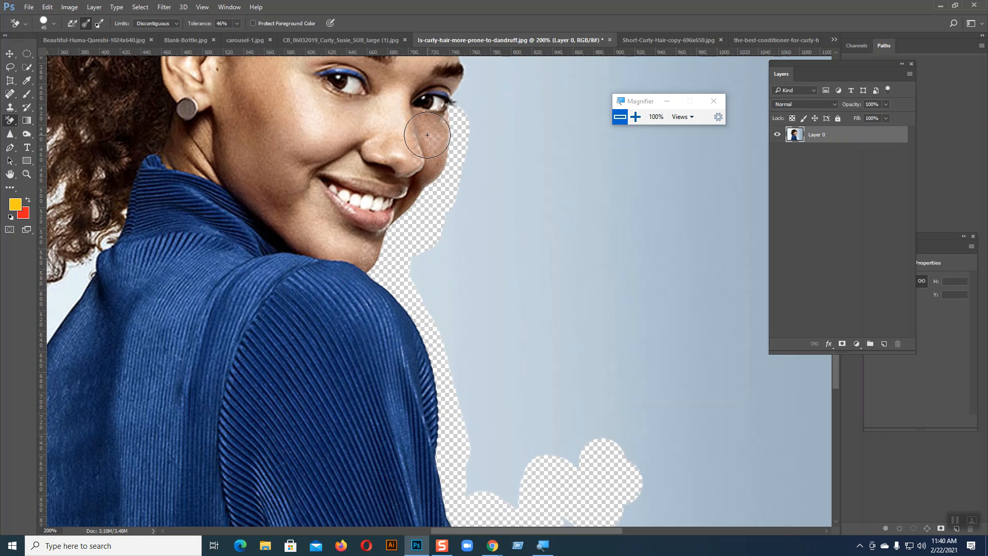
{"action": "key", "text": "ctrl+alt+z"}
{"action": "key", "text": "ctrl+alt+z"}
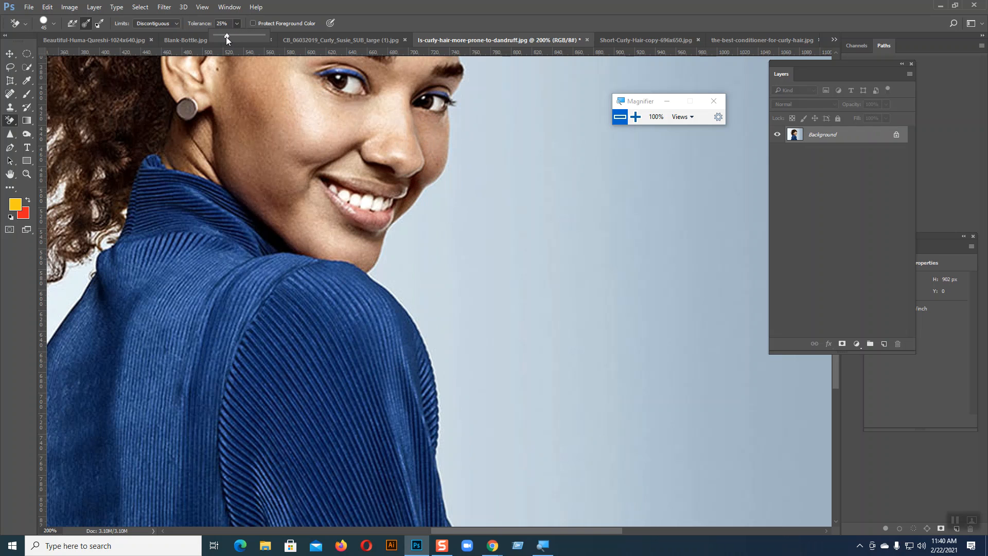
Set the tolerance to 22%, try erasing the background beside the woman's nose and chin, and undo the stroke.
{"action": "mouse_move", "coordinate": [448, 243]}
{"action": "left_mouse_down"}
{"action": "mouse_move", "coordinate": [461, 128]}
{"action": "mouse_move", "coordinate": [441, 189]}
{"action": "mouse_move", "coordinate": [387, 272]}
{"action": "mouse_move", "coordinate": [407, 237]}
{"action": "mouse_move", "coordinate": [469, 219]}
{"action": "left_mouse_up"}
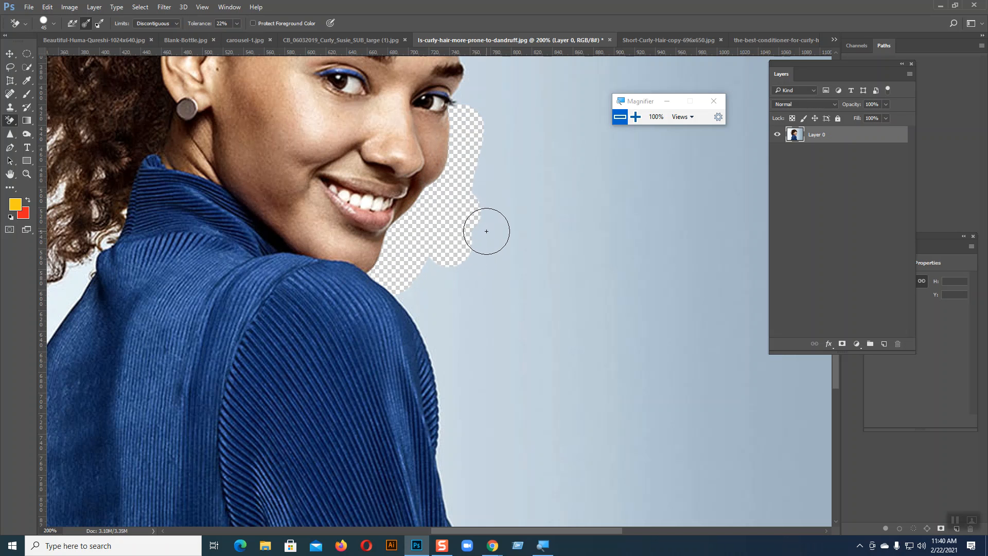
{"action": "key", "text": "ctrl+z"}
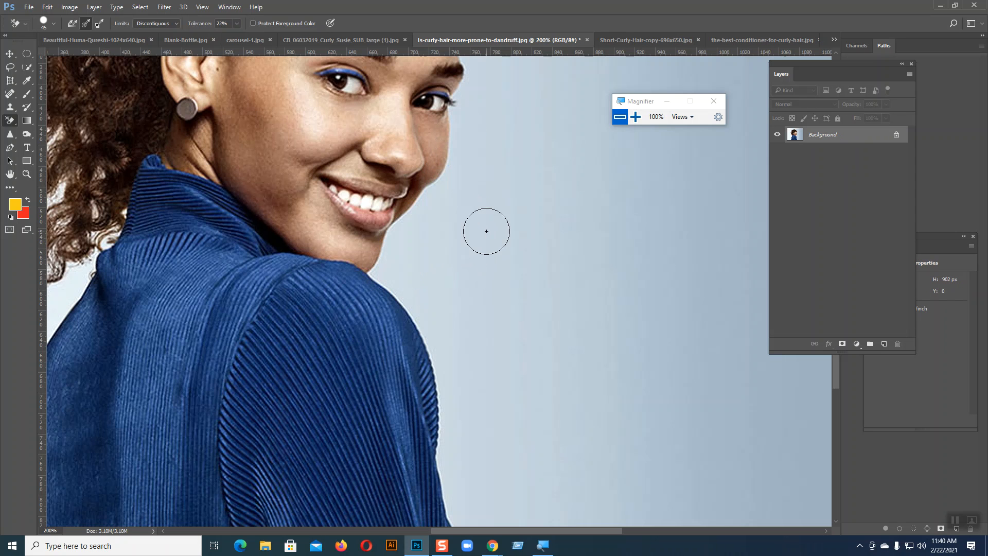
{"action": "left_click_drag", "start_coordinate": [486, 231], "coordinate": [484, 360]}
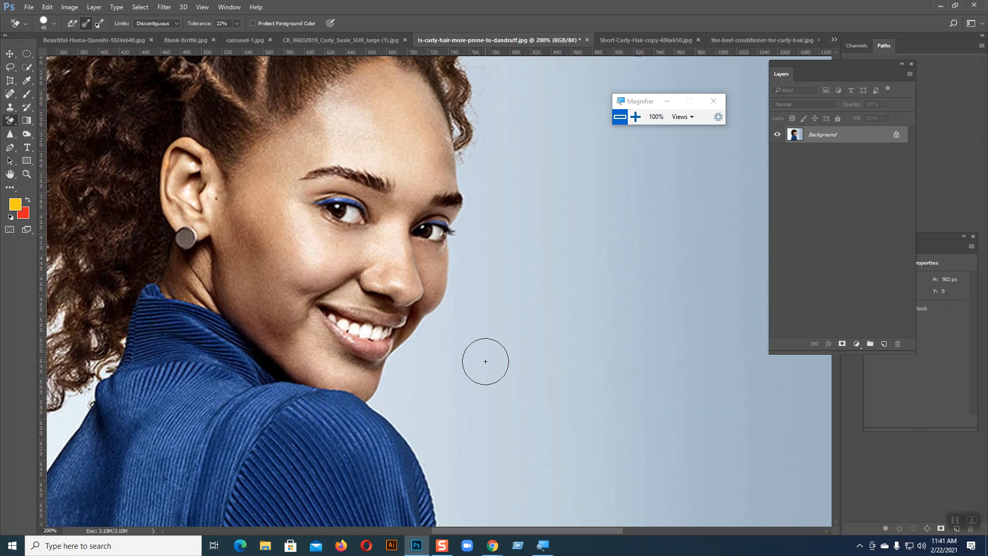
{"action": "mouse_move", "coordinate": [486, 362]}
{"action": "left_mouse_down"}
{"action": "mouse_move", "coordinate": [558, 280]}
{"action": "mouse_move", "coordinate": [639, 311]}
{"action": "mouse_move", "coordinate": [664, 415]}
{"action": "left_mouse_up"}
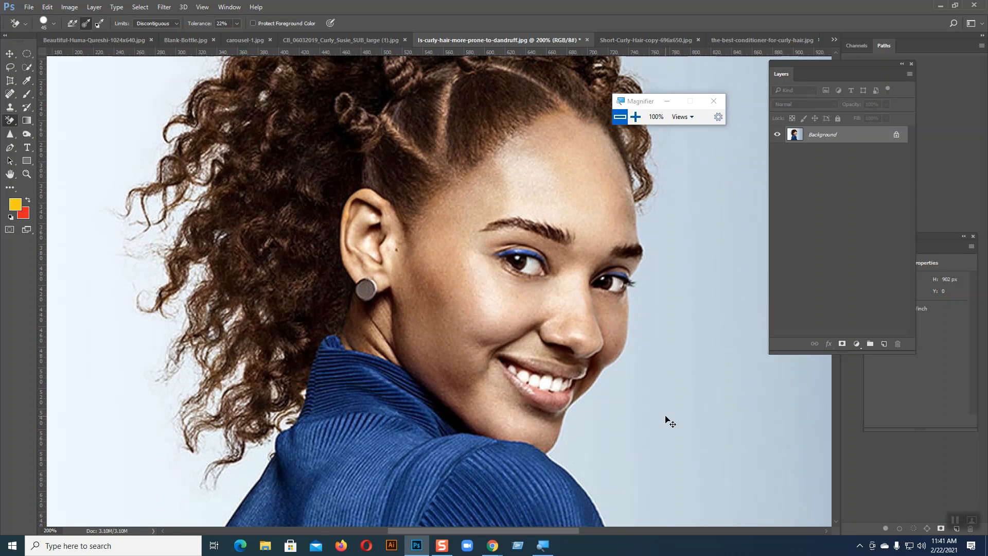
{"action": "key", "text": "ctrl+minus"}
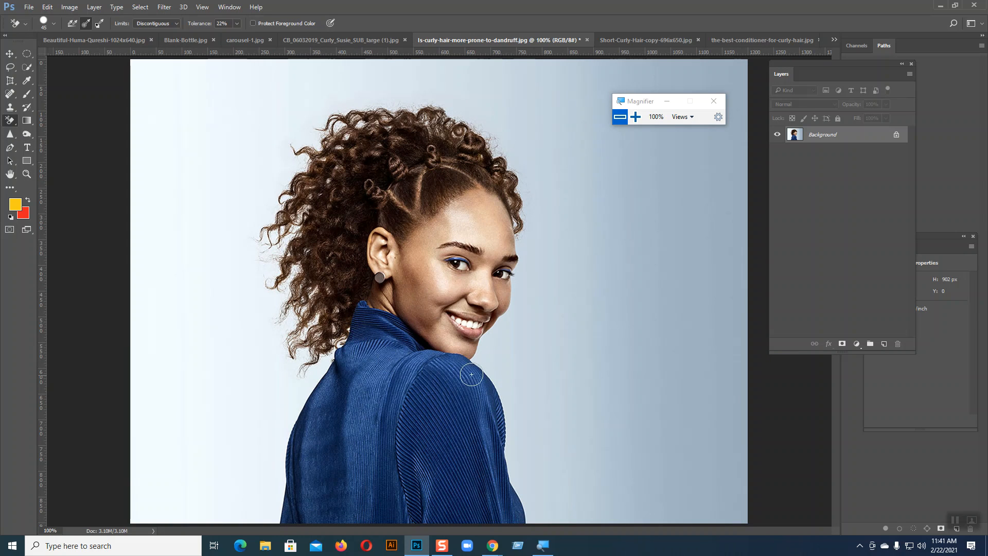
Start a Pen path where the jacket's back edge meets the image's bottom and trace the first stretch upward.
{"action": "left_click", "coordinate": [9, 54]}
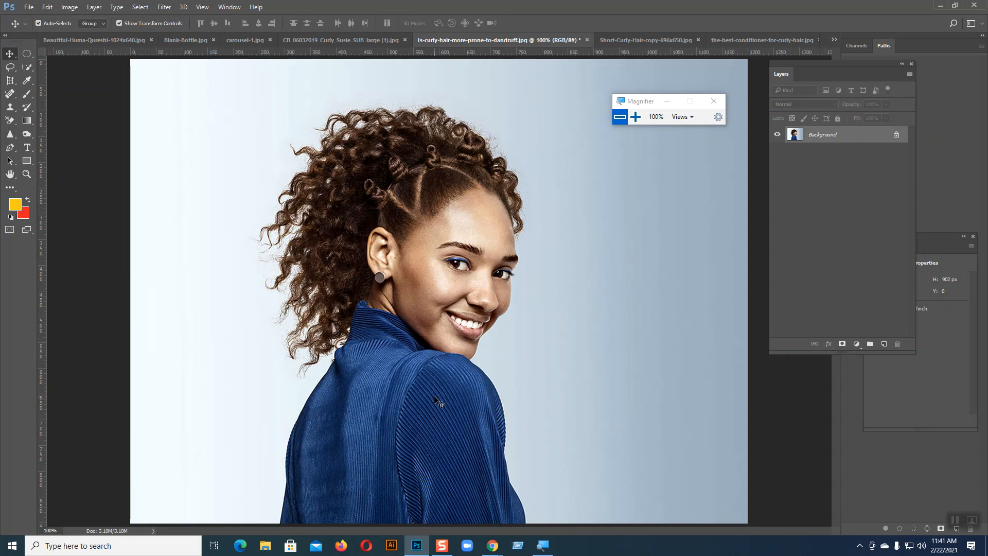
{"action": "key", "text": "ctrl+plus"}
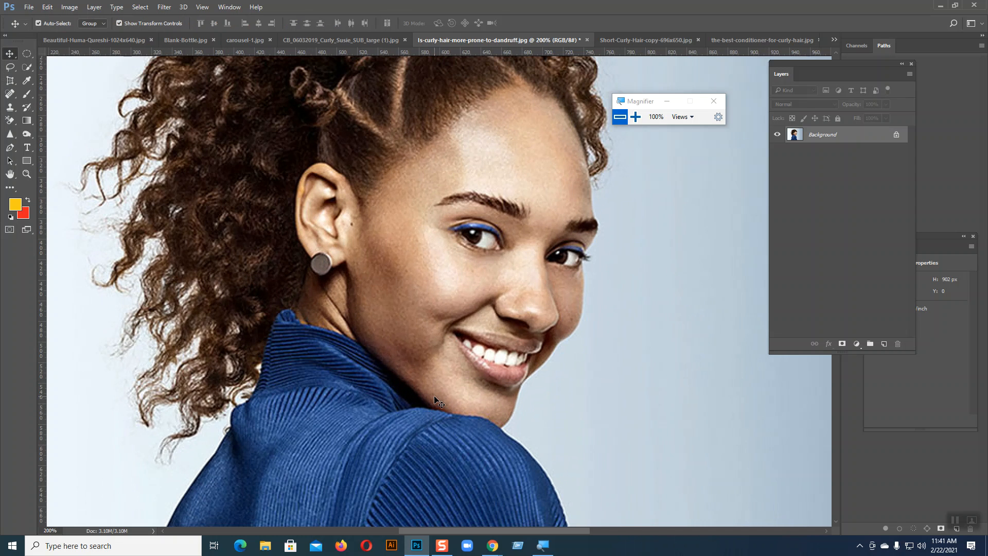
{"action": "left_click_drag", "start_coordinate": [434, 396], "coordinate": [454, 311]}
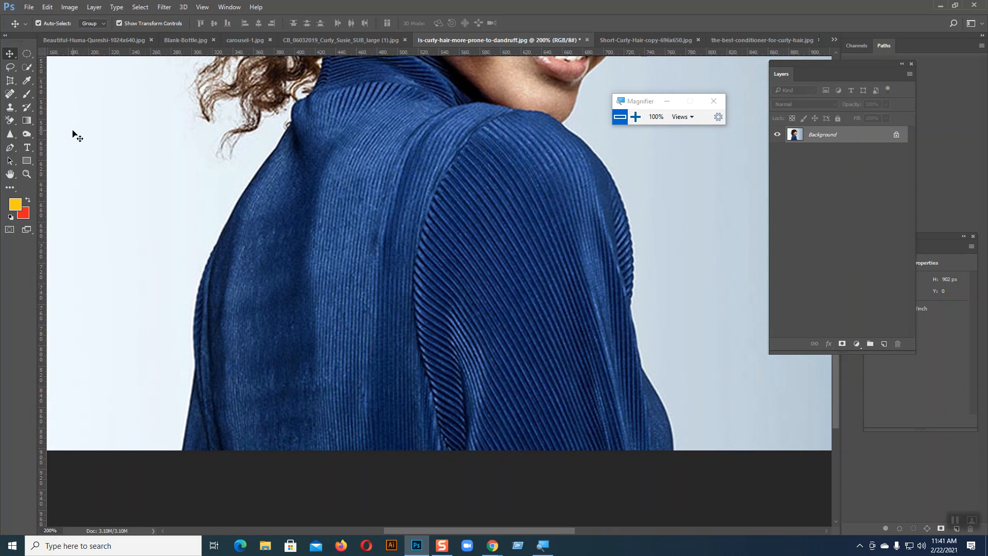
{"action": "left_click", "coordinate": [11, 149]}
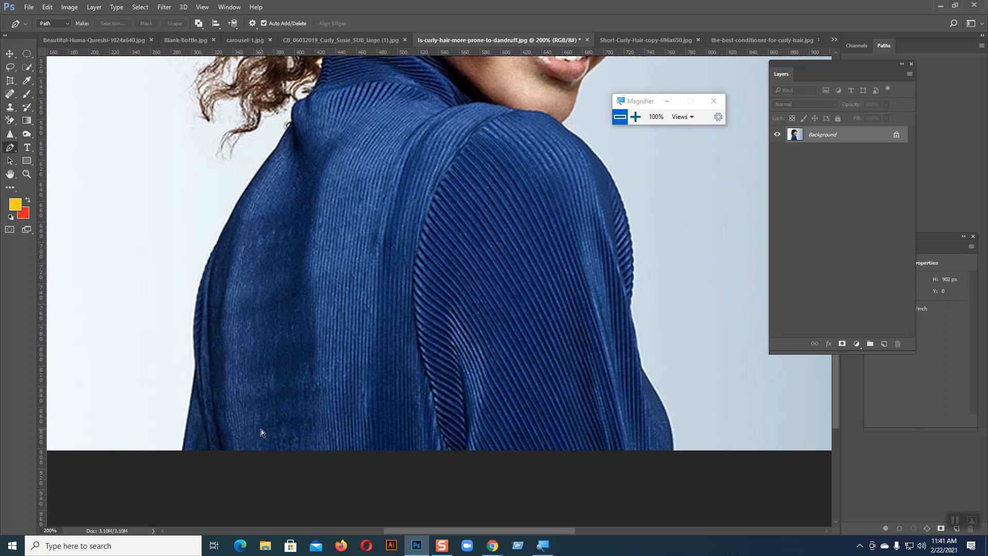
{"action": "key", "text": "ctrl+plus"}
{"action": "key", "text": "ctrl+plus"}
{"action": "left_click_drag", "start_coordinate": [319, 379], "coordinate": [534, 240]}
{"action": "left_click_drag", "start_coordinate": [406, 417], "coordinate": [565, 275]}
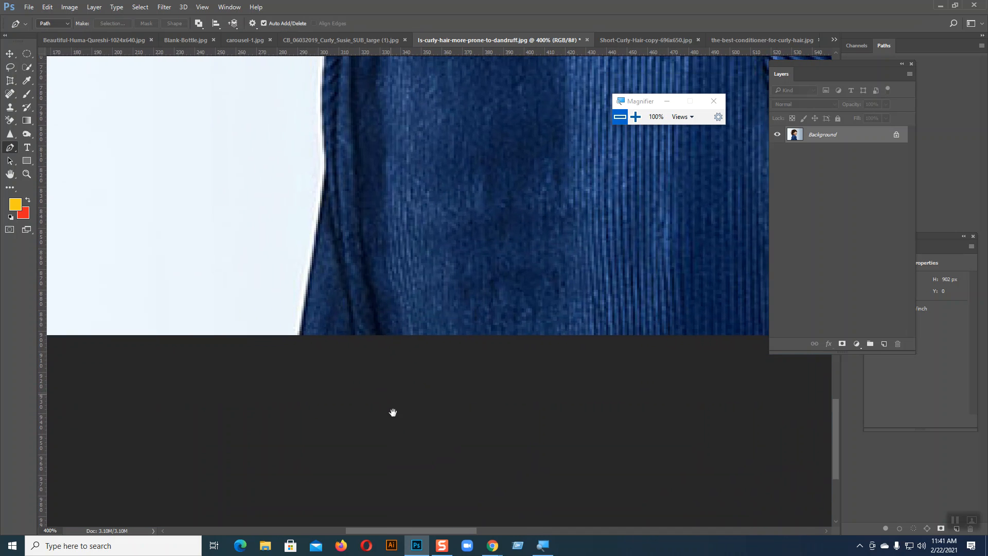
{"action": "left_click", "coordinate": [300, 335]}
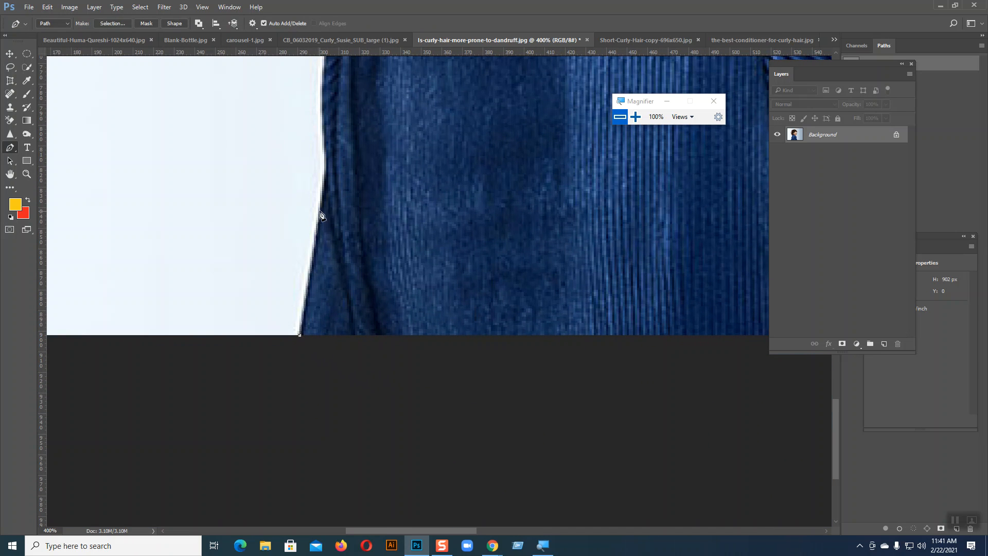
{"action": "left_click", "coordinate": [326, 176]}
{"action": "left_click_drag", "start_coordinate": [367, 110], "coordinate": [349, 336]}
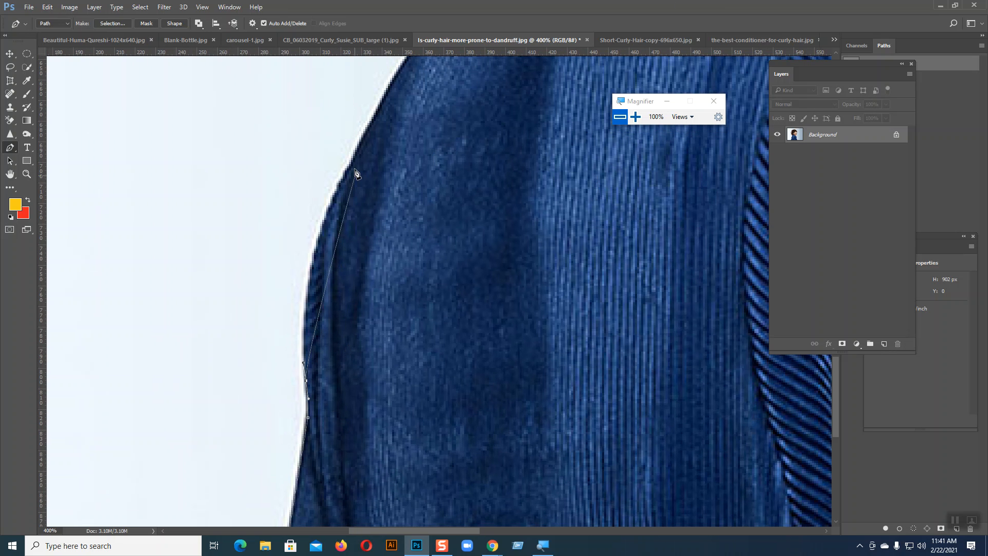
Continue the path along the curve of the jacket's back up to the notch below the collar.
{"action": "left_click_drag", "start_coordinate": [350, 166], "coordinate": [400, 78]}
{"action": "left_click_drag", "start_coordinate": [381, 284], "coordinate": [306, 458]}
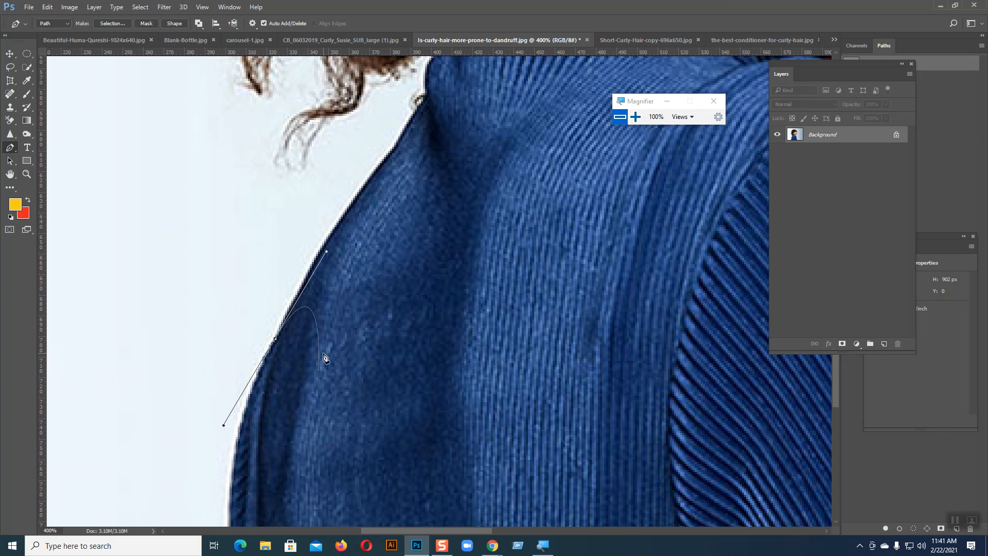
{"action": "left_click", "coordinate": [276, 339], "text": "alt"}
{"action": "left_click", "coordinate": [395, 149]}
{"action": "left_click_drag", "start_coordinate": [451, 73], "coordinate": [459, 76]}
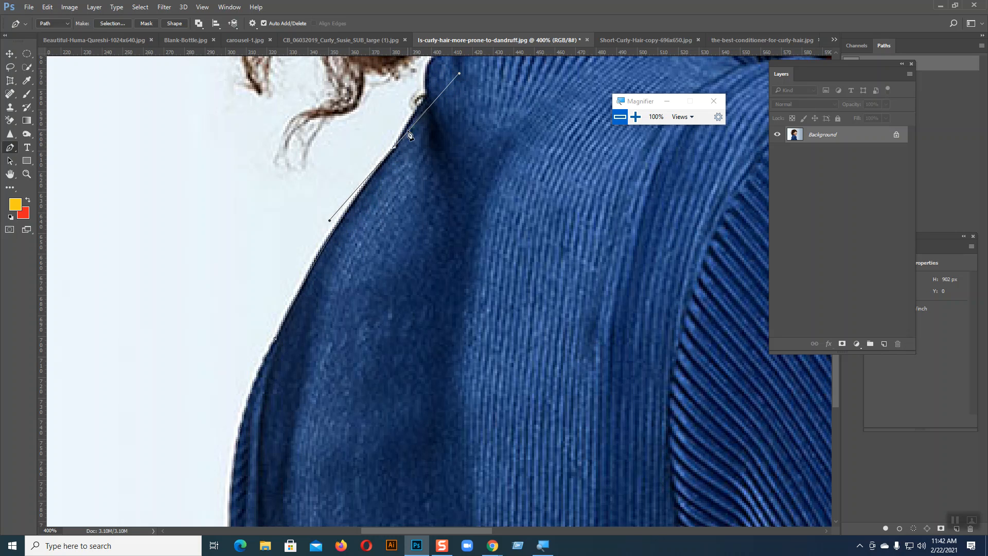
{"action": "left_click", "coordinate": [395, 148], "text": "alt"}
{"action": "left_click", "coordinate": [415, 110]}
{"action": "left_click", "coordinate": [427, 91]}
{"action": "left_click_drag", "start_coordinate": [441, 122], "coordinate": [421, 216]}
{"action": "left_click", "coordinate": [399, 204]}
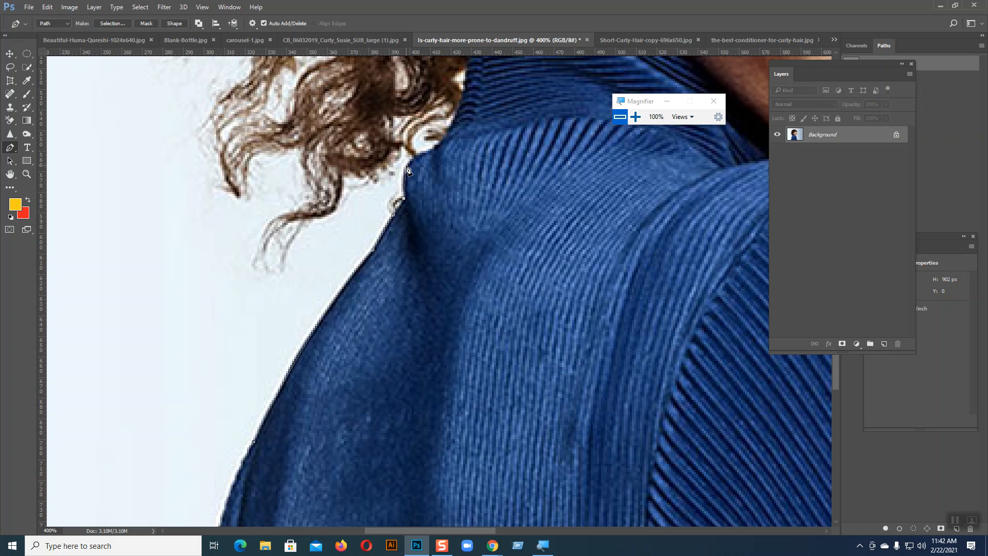
Continue the path past the collar notch and around the lowest hanging curl of the hair.
{"action": "left_click_drag", "start_coordinate": [412, 160], "coordinate": [420, 159]}
{"action": "left_click", "coordinate": [414, 161]}
{"action": "left_click_drag", "start_coordinate": [375, 199], "coordinate": [354, 216]}
{"action": "left_click", "coordinate": [330, 227]}
{"action": "left_click", "coordinate": [315, 246]}
{"action": "left_click", "coordinate": [303, 278]}
{"action": "left_click", "coordinate": [288, 295]}
{"action": "left_click", "coordinate": [260, 287]}
{"action": "left_click", "coordinate": [250, 274]}
{"action": "left_click", "coordinate": [239, 242]}
{"action": "left_click", "coordinate": [259, 213]}
Continue the path loosely up around the stray curls along the lower back of the hair.
{"action": "key", "text": "ctrl+minus"}
{"action": "key", "text": "ctrl+minus"}
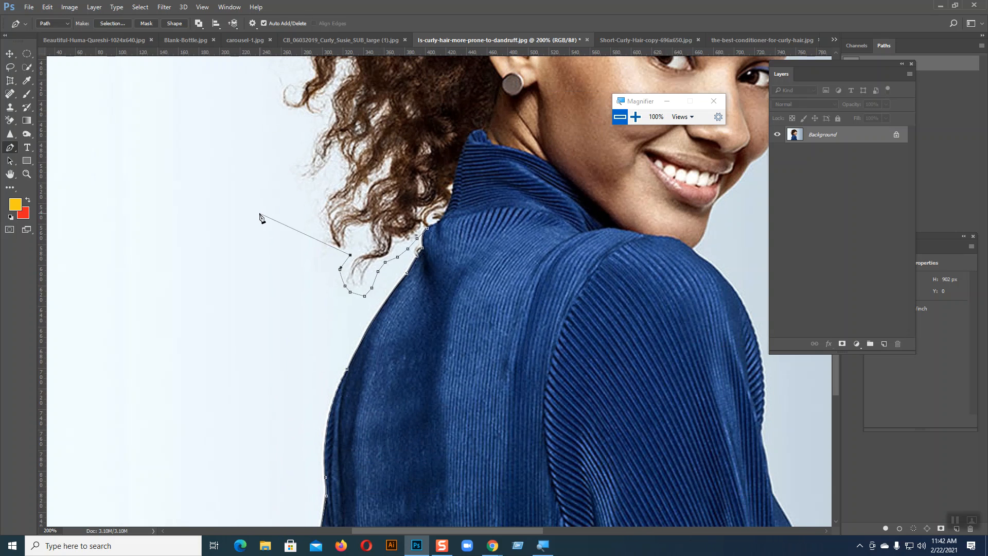
{"action": "left_click", "coordinate": [320, 252]}
{"action": "left_click", "coordinate": [313, 232]}
{"action": "left_click", "coordinate": [313, 213]}
{"action": "left_click", "coordinate": [312, 197]}
{"action": "left_click", "coordinate": [304, 193]}
{"action": "left_click", "coordinate": [301, 187]}
{"action": "left_click", "coordinate": [293, 178]}
{"action": "left_click", "coordinate": [287, 167]}
{"action": "left_click", "coordinate": [291, 156]}
{"action": "left_click", "coordinate": [299, 147]}
{"action": "left_click", "coordinate": [299, 133]}
{"action": "left_click_drag", "start_coordinate": [295, 153], "coordinate": [300, 384]}
{"action": "left_click", "coordinate": [275, 328]}
Extend the path up around the outermost curls at the middle of the hair's back edge.
{"action": "left_click", "coordinate": [273, 313]}
{"action": "left_click", "coordinate": [267, 288]}
{"action": "left_click", "coordinate": [255, 269]}
{"action": "left_click", "coordinate": [260, 261]}
{"action": "left_click", "coordinate": [258, 249]}
{"action": "left_click", "coordinate": [252, 237]}
{"action": "left_click", "coordinate": [257, 223]}
{"action": "left_click", "coordinate": [261, 219]}
{"action": "left_click_drag", "start_coordinate": [273, 216], "coordinate": [291, 196]}
{"action": "left_click", "coordinate": [304, 174]}
Extend the path around the protruding upper curl at the back of the head and up toward the crown.
{"action": "left_click_drag", "start_coordinate": [304, 142], "coordinate": [295, 338]}
{"action": "left_click", "coordinate": [307, 305]}
{"action": "left_click", "coordinate": [307, 293]}
{"action": "left_click", "coordinate": [301, 270]}
{"action": "left_click", "coordinate": [299, 248]}
{"action": "left_click_drag", "start_coordinate": [304, 243], "coordinate": [309, 243]}
{"action": "left_click", "coordinate": [349, 241]}
{"action": "left_click", "coordinate": [341, 224]}
{"action": "left_click", "coordinate": [354, 205]}
{"action": "left_click", "coordinate": [373, 204]}
{"action": "left_click", "coordinate": [377, 201]}
{"action": "left_click", "coordinate": [392, 182]}
Carry the path loosely over the top of the hair and down toward the front curls.
{"action": "left_click_drag", "start_coordinate": [419, 173], "coordinate": [426, 171]}
{"action": "left_click_drag", "start_coordinate": [449, 165], "coordinate": [460, 163]}
{"action": "left_click", "coordinate": [476, 162]}
{"action": "left_click", "coordinate": [493, 163]}
{"action": "left_click", "coordinate": [529, 161]}
{"action": "left_click", "coordinate": [563, 159]}
{"action": "left_click", "coordinate": [587, 159]}
{"action": "left_click", "coordinate": [616, 164]}
{"action": "left_click", "coordinate": [631, 173]}
{"action": "left_click_drag", "start_coordinate": [664, 195], "coordinate": [724, 225]}
{"action": "left_click", "coordinate": [674, 202]}
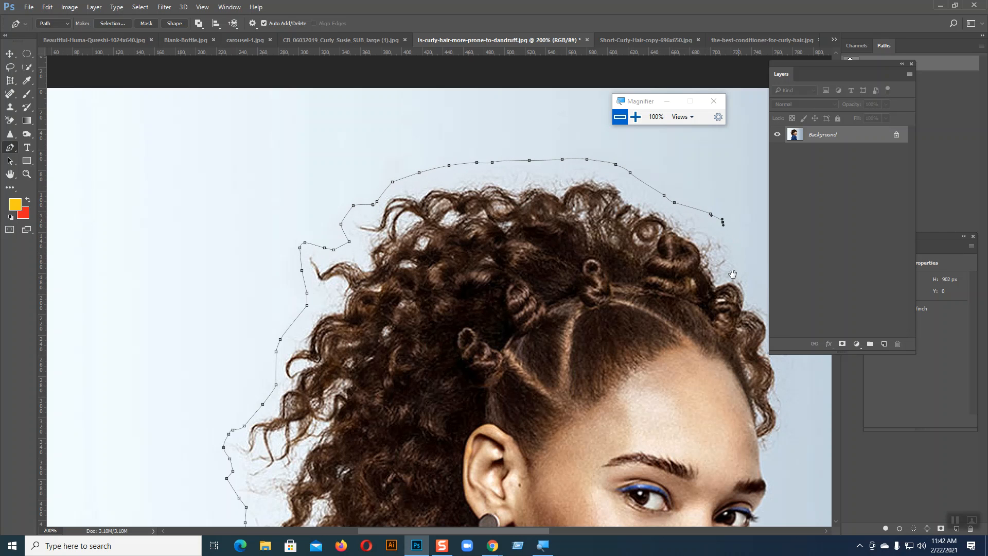
Continue the path down around the front curls to the end of the hair beside the forehead.
{"action": "left_click_drag", "start_coordinate": [738, 274], "coordinate": [525, 185]}
{"action": "left_click", "coordinate": [548, 193]}
{"action": "left_click", "coordinate": [557, 221]}
{"action": "left_click", "coordinate": [581, 241]}
{"action": "left_click", "coordinate": [585, 273]}
{"action": "left_click", "coordinate": [584, 282]}
{"action": "left_click", "coordinate": [578, 294]}
{"action": "left_click_drag", "start_coordinate": [572, 308], "coordinate": [573, 310]}
{"action": "left_click", "coordinate": [578, 324]}
{"action": "left_click", "coordinate": [574, 339]}
{"action": "left_click", "coordinate": [570, 354]}
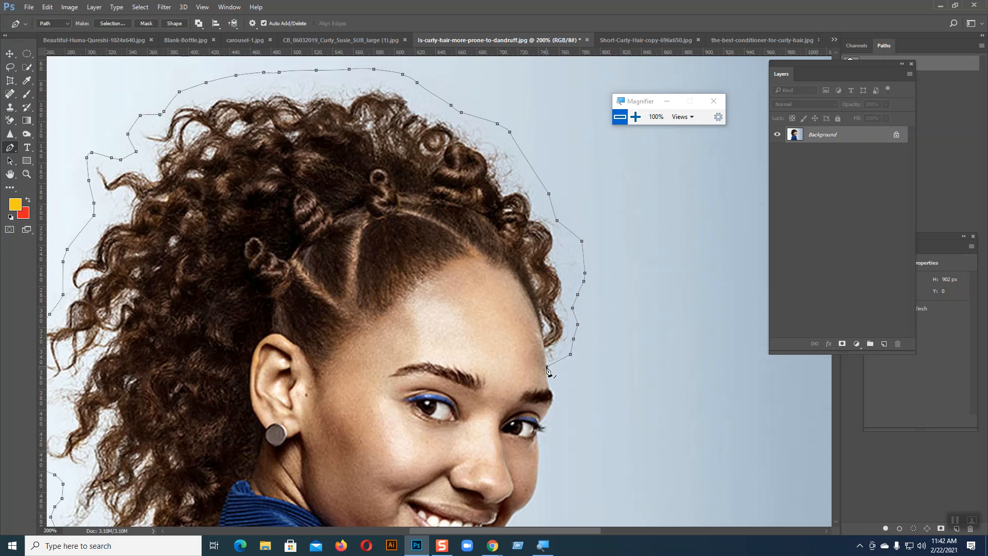
Trace the path closely from the forehead edge down to the outer end of the eyebrow.
{"action": "key", "text": "ctrl+plus"}
{"action": "key", "text": "ctrl+plus"}
{"action": "key", "text": "ctrl+plus"}
{"action": "key", "text": "ctrl+plus"}
{"action": "key", "text": "ctrl+plus"}
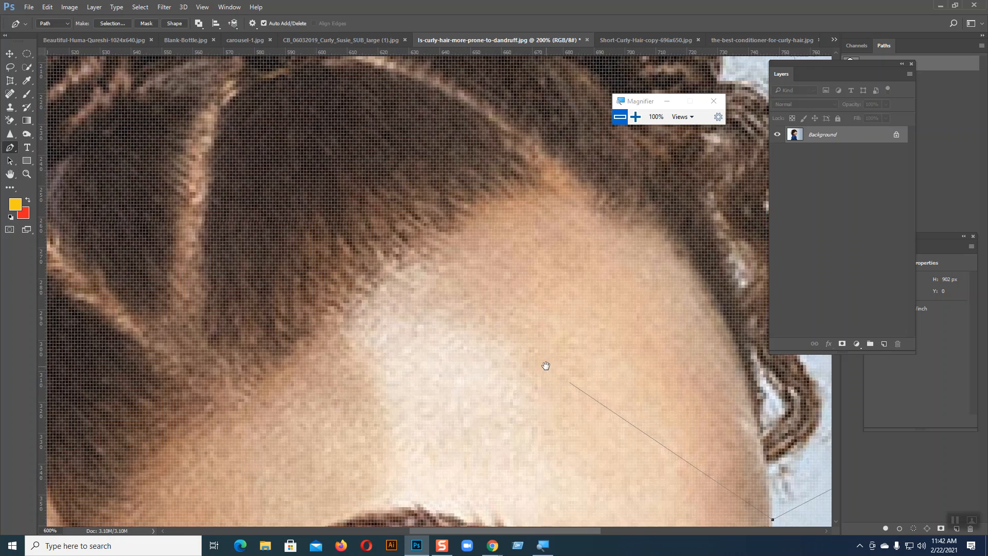
{"action": "key", "text": "ctrl+minus"}
{"action": "left_click_drag", "start_coordinate": [556, 291], "coordinate": [499, 104]}
{"action": "left_click", "coordinate": [599, 222]}
{"action": "left_click_drag", "start_coordinate": [602, 230], "coordinate": [606, 233]}
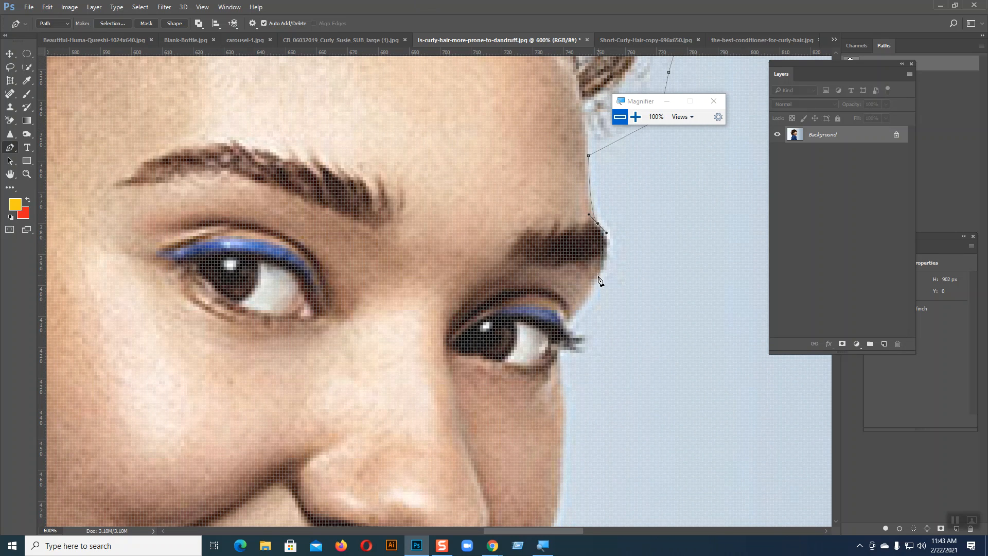
Continue the path below the eyebrow and around the protruding eyelashes to the cheek.
{"action": "left_click_drag", "start_coordinate": [598, 279], "coordinate": [584, 308]}
{"action": "left_click_drag", "start_coordinate": [566, 323], "coordinate": [562, 322]}
{"action": "left_click", "coordinate": [582, 332]}
{"action": "left_click", "coordinate": [592, 331]}
{"action": "left_click", "coordinate": [589, 347]}
{"action": "left_click", "coordinate": [582, 357]}
{"action": "left_click", "coordinate": [576, 360]}
{"action": "left_click", "coordinate": [561, 356]}
{"action": "scroll", "coordinate": [566, 330], "scroll_direction": "down", "scroll_amount": 3}
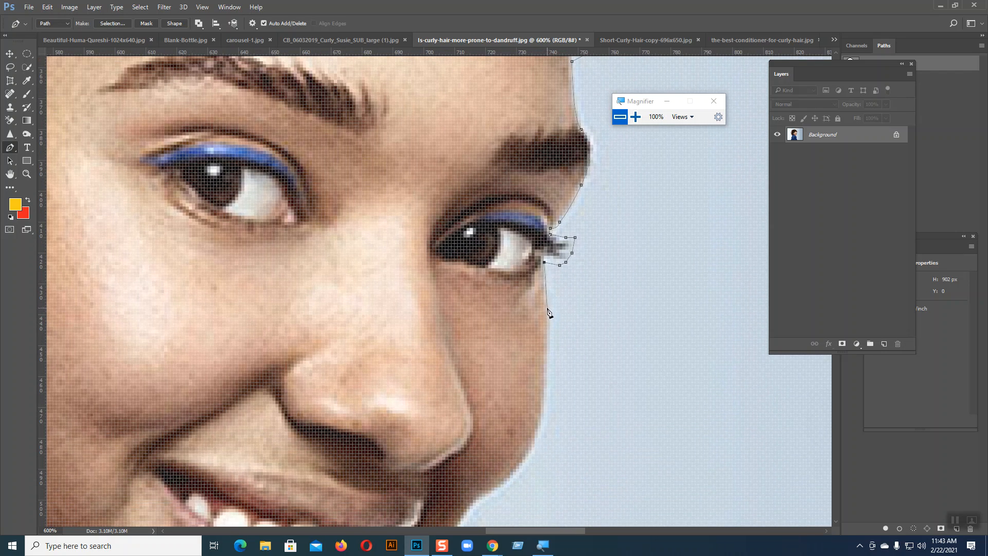
Continue the Pen path from below the eyelashes down the straight outer edge of the cheek.
{"action": "left_click_drag", "start_coordinate": [548, 306], "coordinate": [551, 318]}
{"action": "left_click_drag", "start_coordinate": [552, 320], "coordinate": [549, 316]}
{"action": "left_click_drag", "start_coordinate": [544, 393], "coordinate": [545, 405]}
{"action": "key", "text": "ctrl+z"}
{"action": "left_click_drag", "start_coordinate": [545, 396], "coordinate": [546, 401]}
Curve the path around the lower cheek and inward along the face edge toward the mouth.
{"action": "left_click_drag", "start_coordinate": [591, 372], "coordinate": [633, 183]}
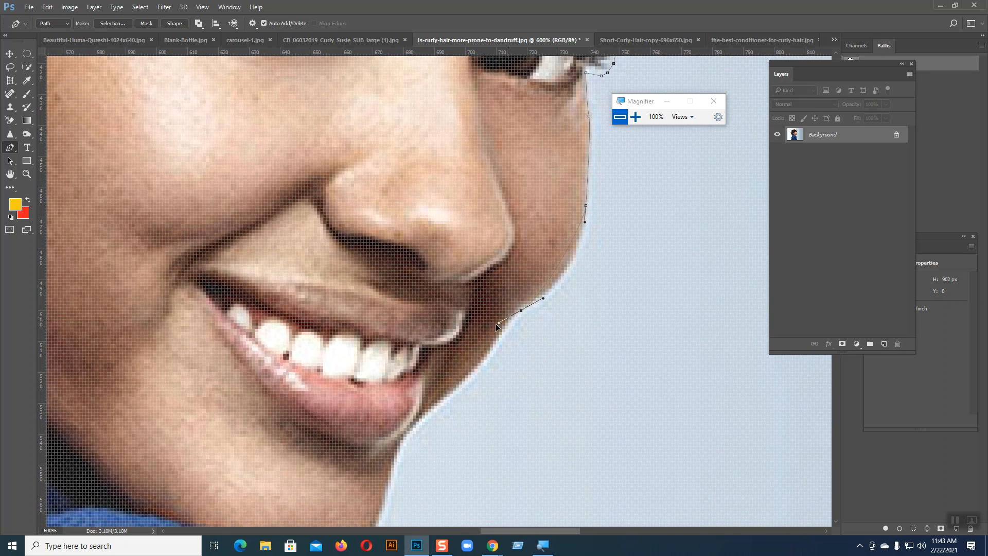
{"action": "left_click_drag", "start_coordinate": [483, 353], "coordinate": [463, 343]}
{"action": "left_click_drag", "start_coordinate": [520, 310], "coordinate": [521, 307]}
{"action": "left_click_drag", "start_coordinate": [579, 274], "coordinate": [580, 280]}
{"action": "left_click", "coordinate": [521, 309]}
{"action": "left_click_drag", "start_coordinate": [483, 363], "coordinate": [477, 378]}
Trace the path past the lips and around the chin to where it meets the blue shirt.
{"action": "left_click_drag", "start_coordinate": [470, 447], "coordinate": [512, 260]}
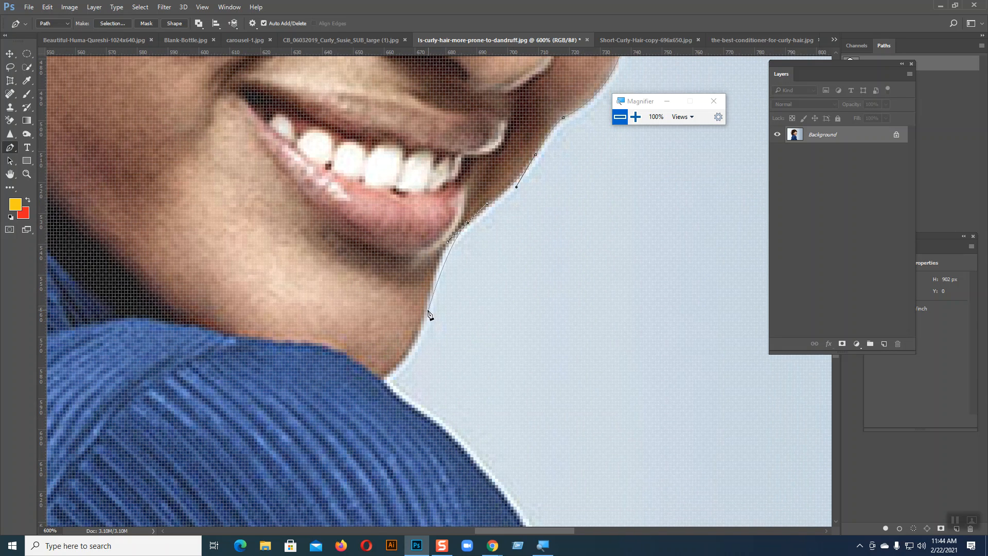
{"action": "left_click_drag", "start_coordinate": [428, 309], "coordinate": [423, 355]}
{"action": "left_click", "coordinate": [381, 381]}
Carry the path from the chin over the shoulder curve and down the upper sleeve edge.
{"action": "scroll", "coordinate": [419, 286], "scroll_direction": "down", "scroll_amount": 3}
{"action": "scroll", "coordinate": [419, 287], "scroll_direction": "right", "scroll_amount": 2}
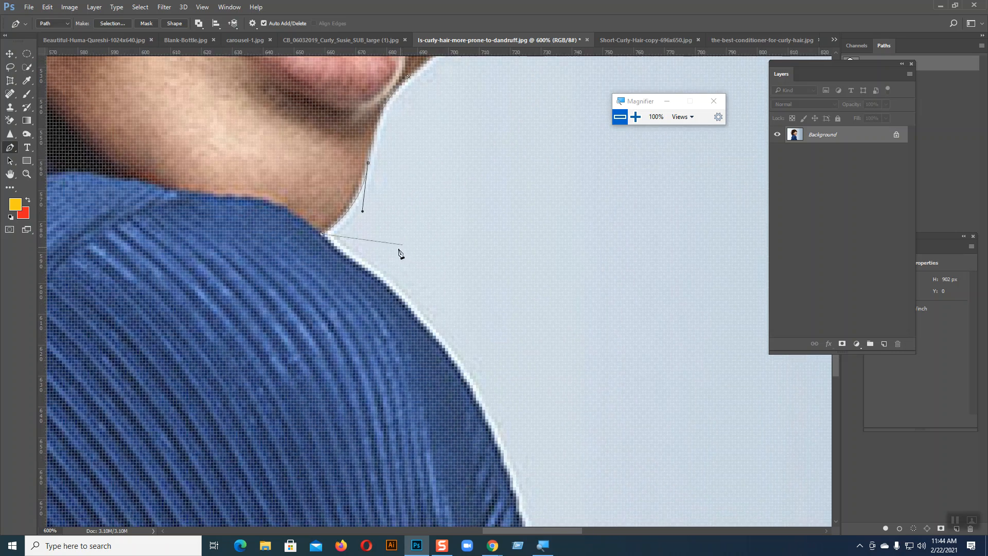
{"action": "left_click", "coordinate": [372, 274]}
{"action": "left_click_drag", "start_coordinate": [464, 383], "coordinate": [486, 422]}
{"action": "left_click_drag", "start_coordinate": [547, 277], "coordinate": [498, 136]}
{"action": "left_click_drag", "start_coordinate": [472, 313], "coordinate": [485, 367]}
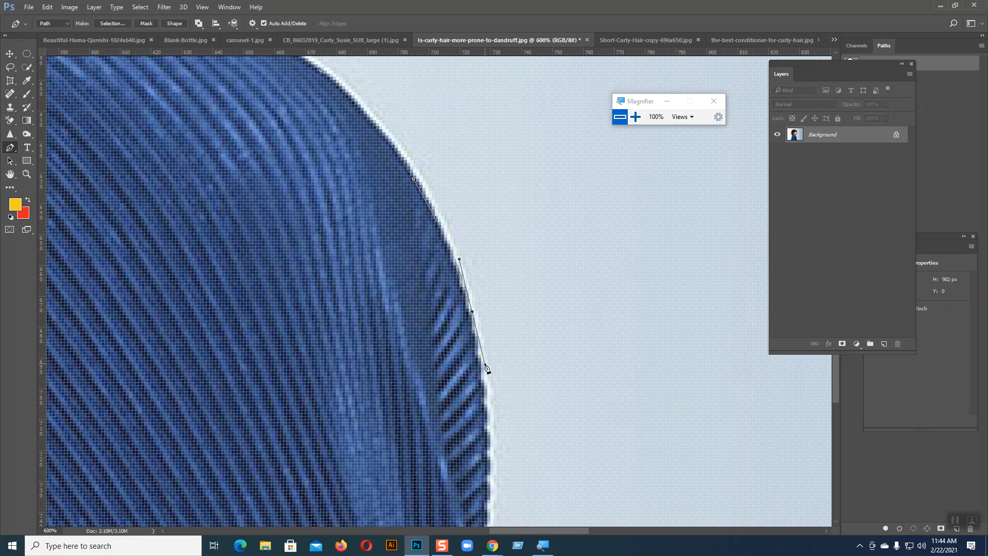
{"action": "left_click_drag", "start_coordinate": [472, 315], "coordinate": [470, 315]}
Extend the path down the sleeve edge and around the inward bend near the elbow.
{"action": "scroll", "coordinate": [491, 418], "scroll_direction": "down", "scroll_amount": 5}
{"action": "scroll", "coordinate": [491, 436], "scroll_direction": "down", "scroll_amount": 1}
{"action": "mouse_move", "coordinate": [481, 472]}
{"action": "left_mouse_down"}
{"action": "mouse_move", "coordinate": [468, 535]}
{"action": "mouse_move", "coordinate": [479, 519]}
{"action": "mouse_move", "coordinate": [477, 473]}
{"action": "mouse_move", "coordinate": [464, 475]}
{"action": "left_mouse_up"}
{"action": "left_click_drag", "start_coordinate": [539, 397], "coordinate": [514, 200]}
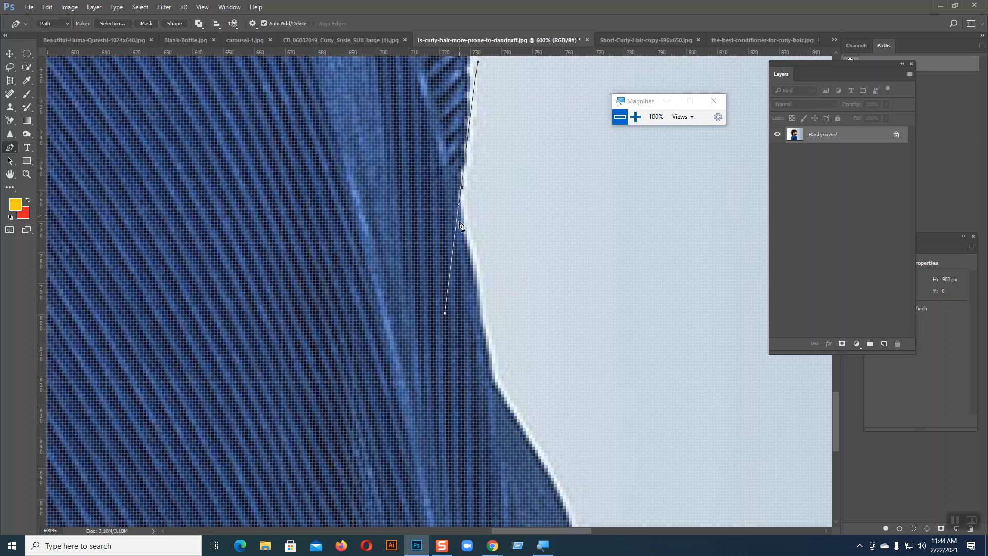
{"action": "key", "text": "super"}
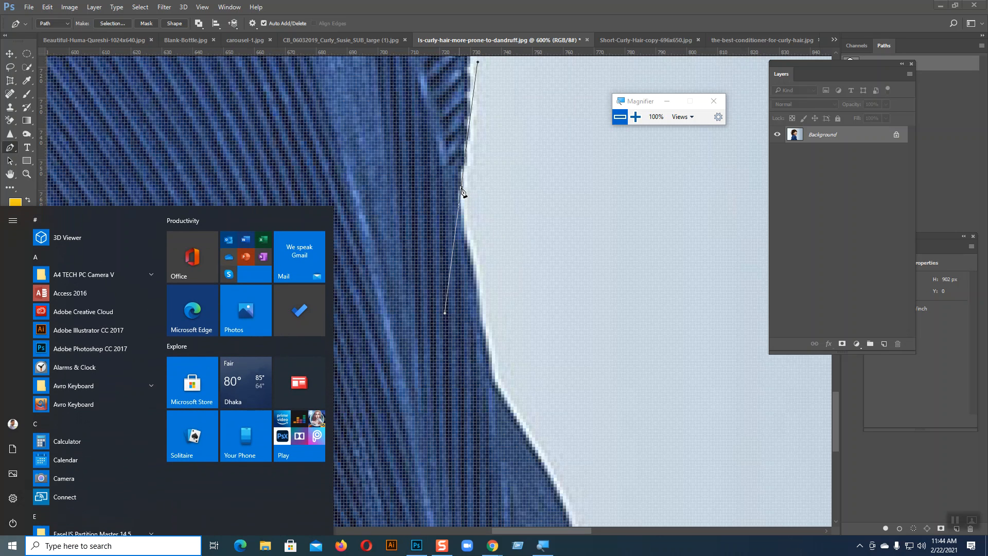
{"action": "key", "text": "super"}
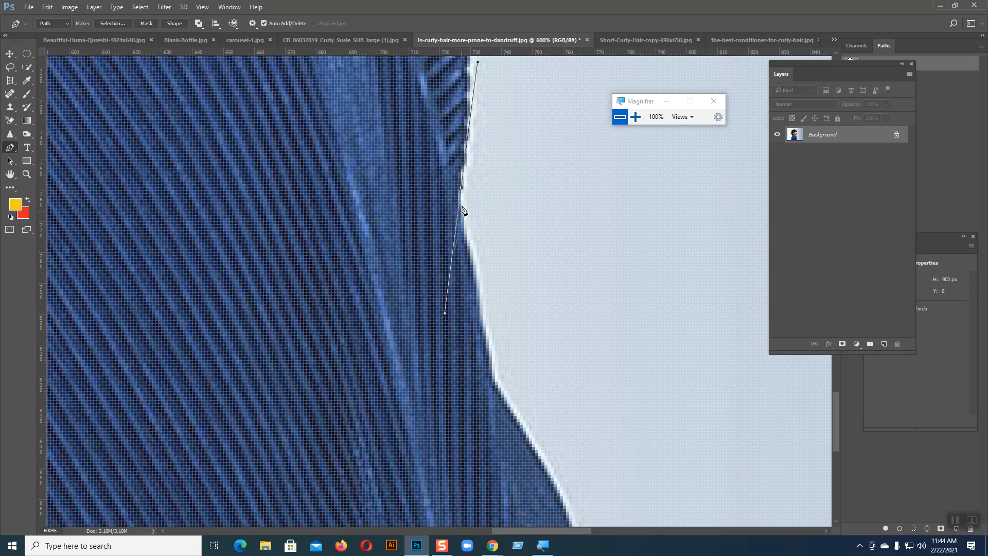
{"action": "left_click", "coordinate": [462, 190]}
{"action": "left_click_drag", "start_coordinate": [462, 212], "coordinate": [465, 223]}
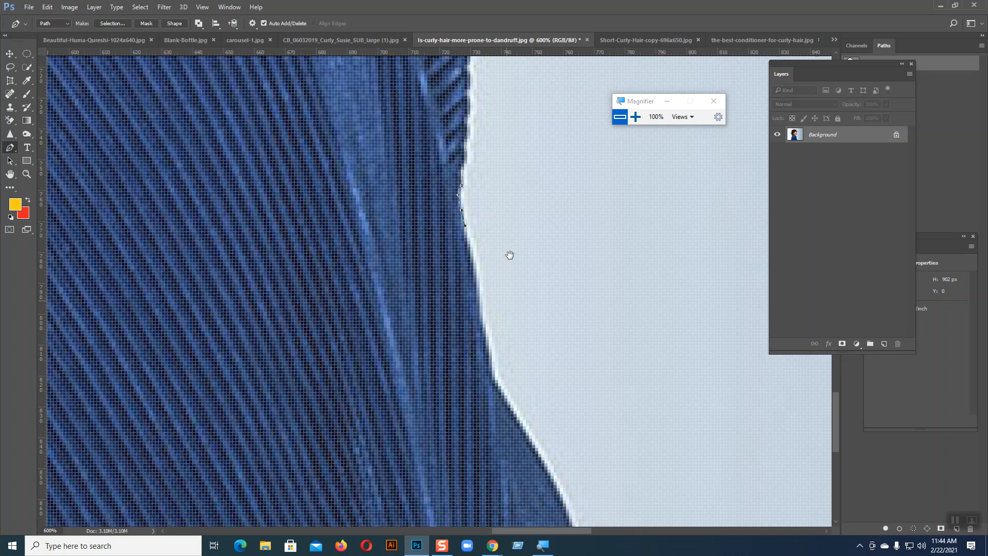
Trace the rest of the sleeve edge to the photo's lower border, ending on a corner point without an outgoing handle.
{"action": "left_click_drag", "start_coordinate": [506, 298], "coordinate": [508, 203]}
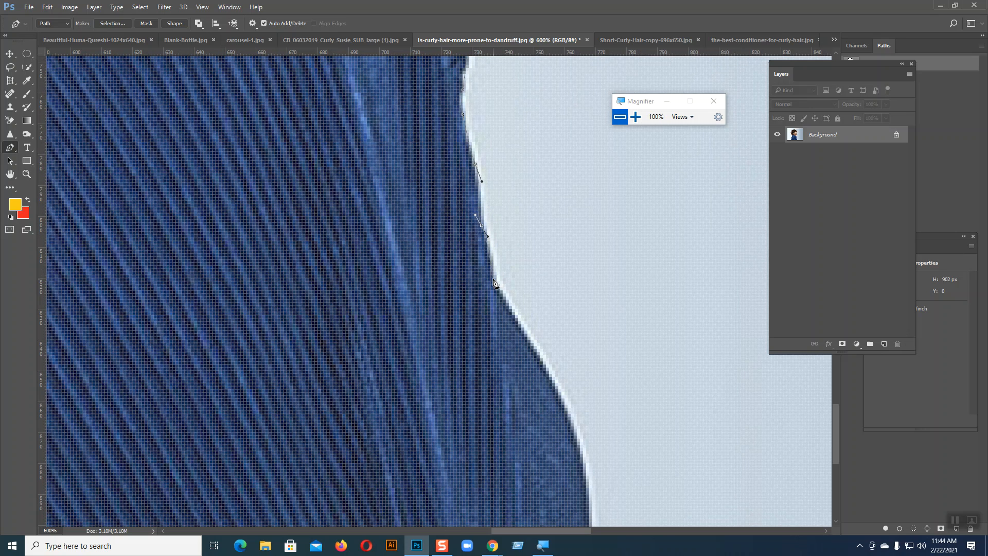
{"action": "left_click_drag", "start_coordinate": [530, 281], "coordinate": [460, 165]}
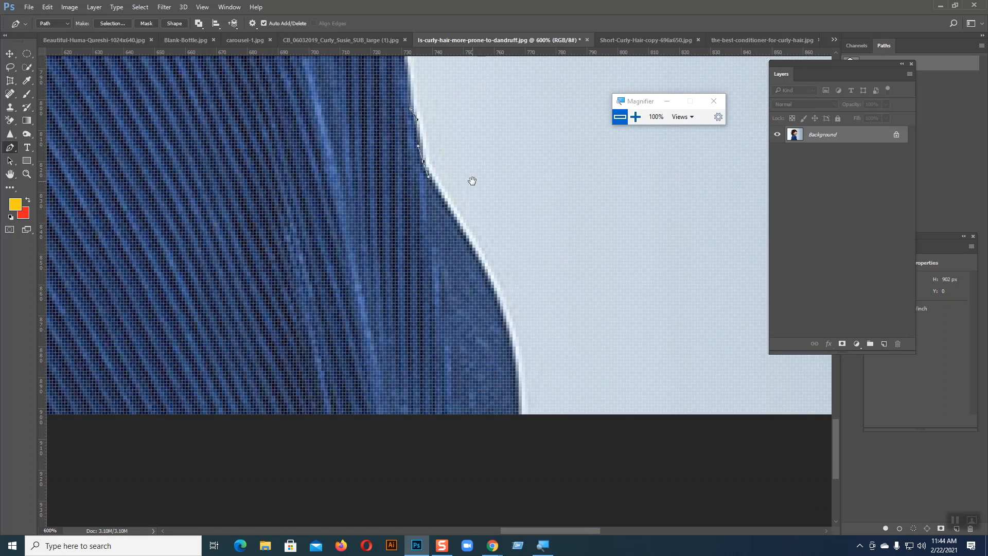
{"action": "left_click", "coordinate": [482, 267]}
{"action": "left_click", "coordinate": [498, 293]}
{"action": "left_click_drag", "start_coordinate": [519, 417], "coordinate": [516, 480]}
{"action": "left_click", "coordinate": [520, 418], "text": "alt"}
Close the path along the photo's lower border at its starting point on the other side of the shirt.
{"action": "left_click_drag", "start_coordinate": [406, 407], "coordinate": [824, 368]}
{"action": "left_click_drag", "start_coordinate": [466, 388], "coordinate": [844, 387]}
{"action": "left_click_drag", "start_coordinate": [385, 413], "coordinate": [708, 410]}
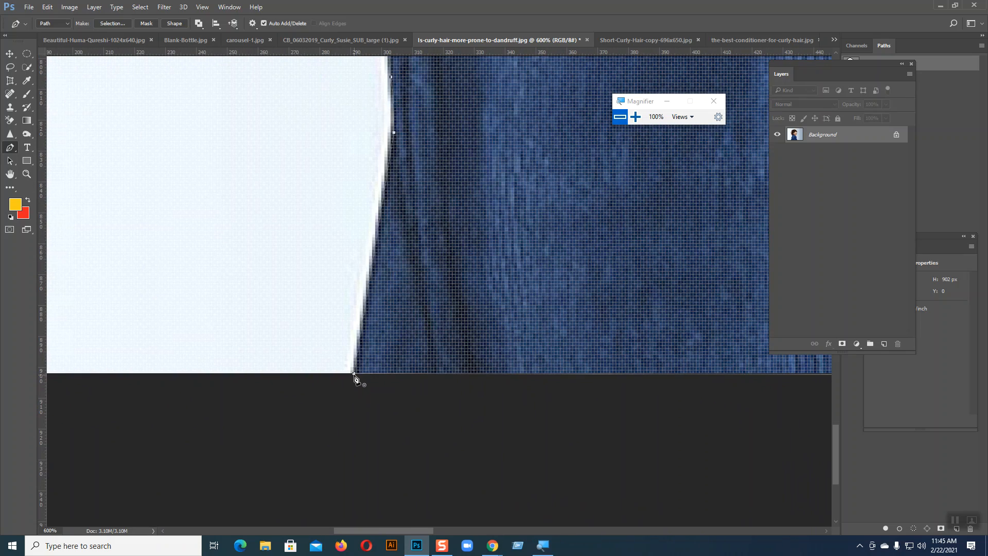
Save the finished work path as Path 1.
{"action": "key", "text": "ctrl+minus"}
{"action": "key", "text": "ctrl+minus"}
{"action": "key", "text": "ctrl+minus"}
{"action": "key", "text": "ctrl+minus"}
{"action": "key", "text": "ctrl+minus"}
{"action": "key", "text": "ctrl+minus"}
{"action": "key", "text": "ctrl+minus"}
{"action": "key", "text": "ctrl+minus"}
{"action": "key", "text": "ctrl+minus"}
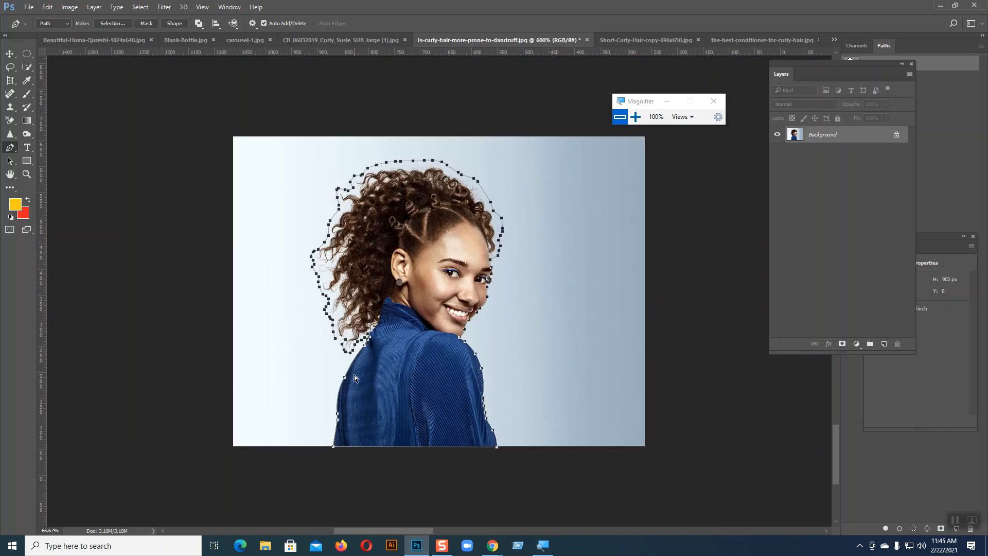
{"action": "key", "text": "ctrl+plus"}
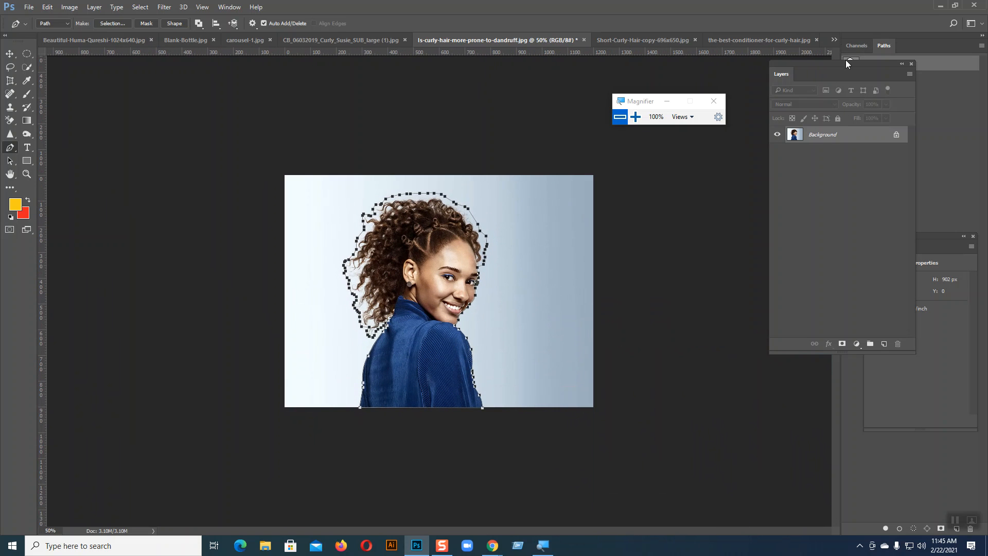
{"action": "left_click_drag", "start_coordinate": [863, 63], "coordinate": [856, 111]}
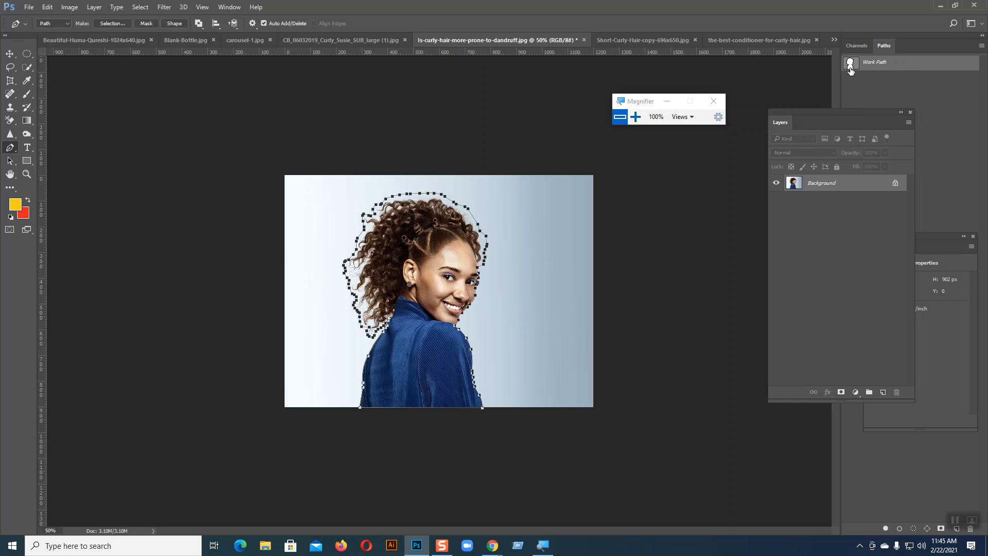
{"action": "double_click", "coordinate": [875, 63]}
{"action": "left_click", "coordinate": [555, 186]}
Copy the area inside Path 1 onto a new layer and hide the Background layer.
{"action": "left_click", "coordinate": [851, 63], "text": "ctrl"}
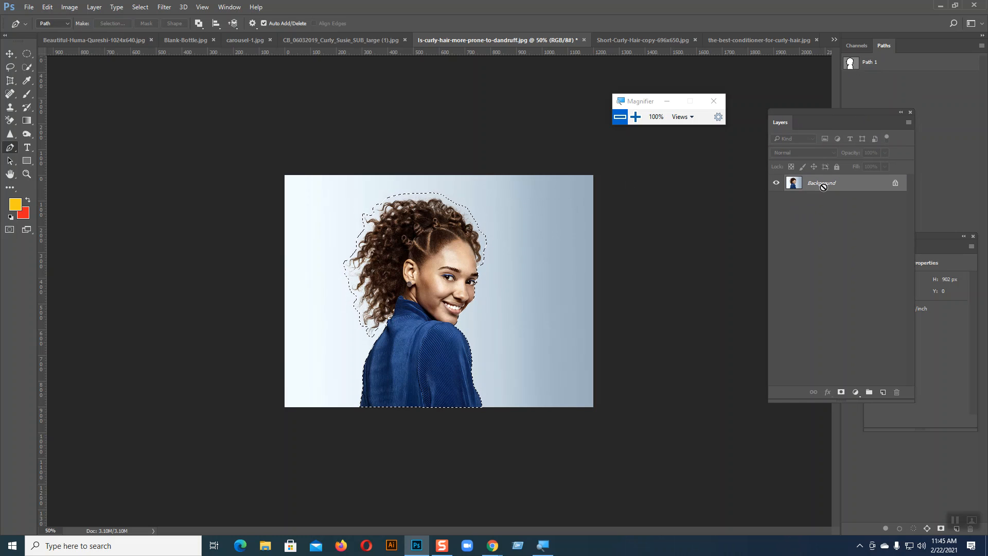
{"action": "key", "text": "ctrl+j"}
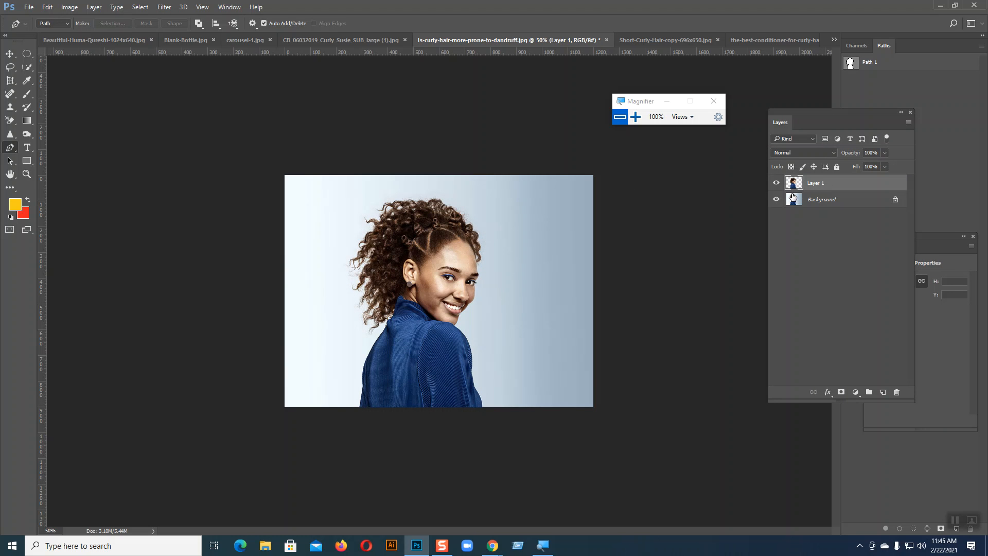
{"action": "left_click", "coordinate": [776, 199]}
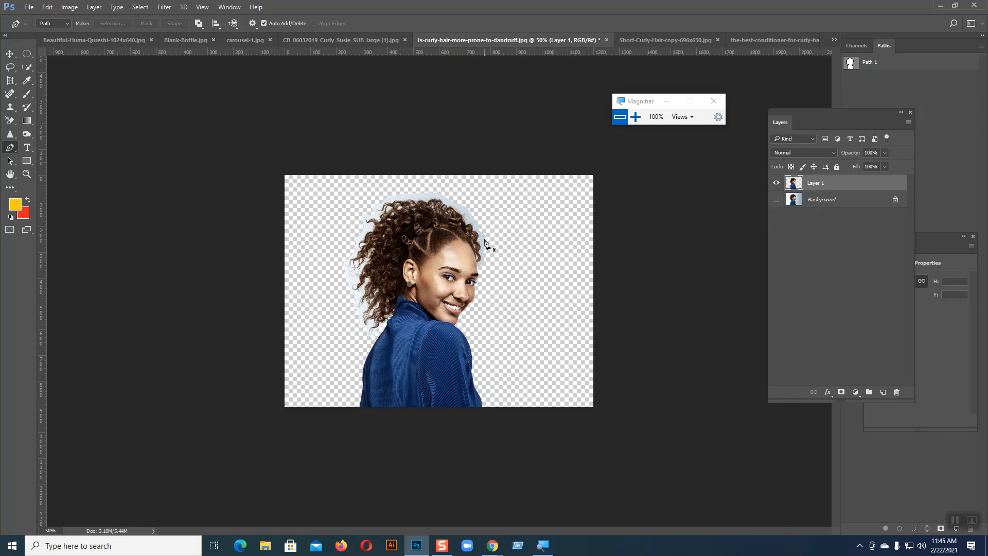
Choose the Background Eraser tool and set its tolerance to 32%.
{"action": "key", "text": "ctrl+plus"}
{"action": "key", "text": "ctrl+plus"}
{"action": "key", "text": "space"}
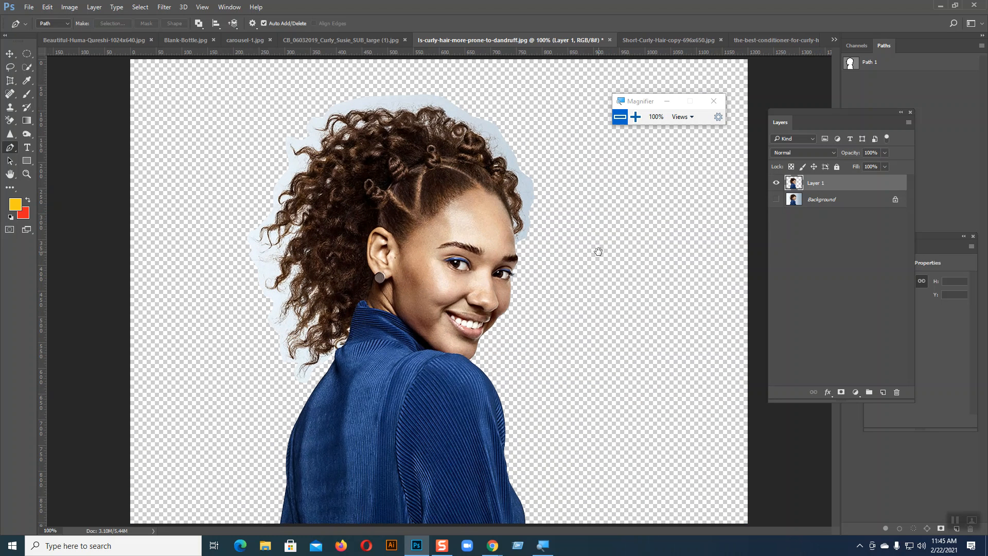
{"action": "left_click", "coordinate": [9, 120]}
{"action": "left_click", "coordinate": [40, 131]}
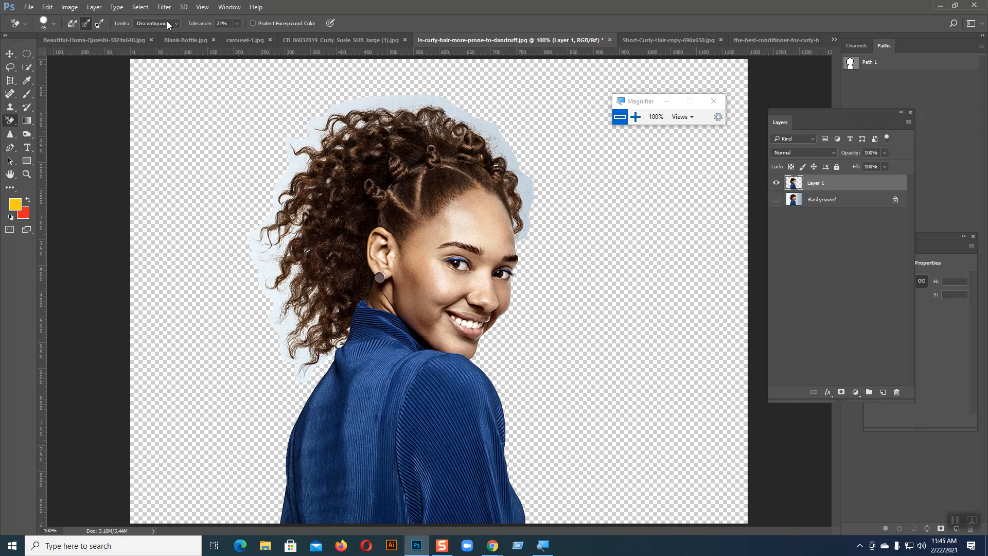
{"action": "left_click", "coordinate": [218, 24]}
Reduce the eraser brush size to 15 and erase the pale fringe around the lower curls at the back.
{"action": "key", "text": "ctrl+plus"}
{"action": "key", "text": "ctrl+plus"}
{"action": "mouse_move", "coordinate": [503, 98]}
{"action": "left_mouse_down"}
{"action": "mouse_move", "coordinate": [561, 102]}
{"action": "mouse_move", "coordinate": [742, 60]}
{"action": "left_mouse_up"}
{"action": "left_click_drag", "start_coordinate": [256, 455], "coordinate": [303, 366]}
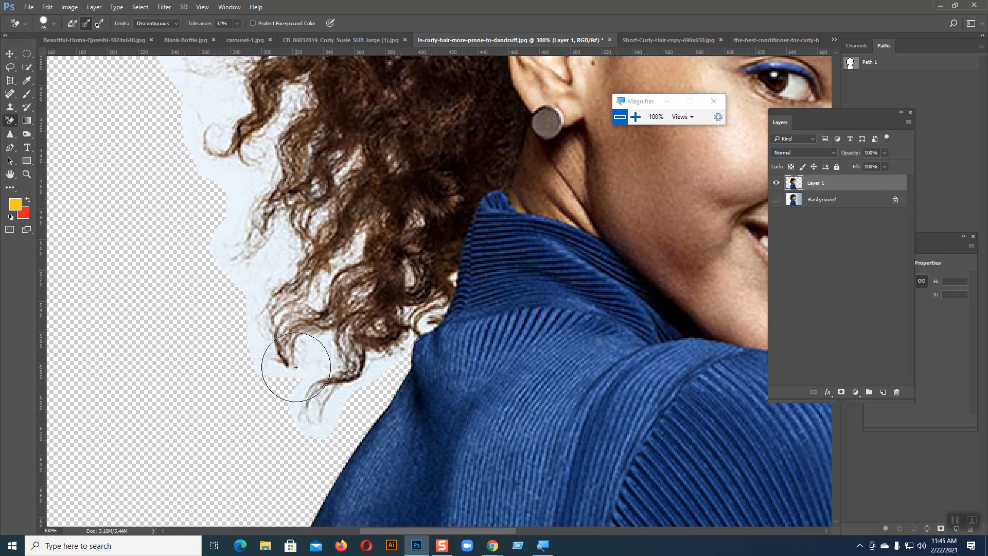
{"action": "key", "text": "bracketleft"}
{"action": "key", "text": "bracketleft"}
{"action": "key", "text": "bracketleft"}
{"action": "key", "text": "bracketleft"}
{"action": "key", "text": "bracketleft"}
{"action": "key", "text": "bracketleft"}
{"action": "mouse_move", "coordinate": [333, 416]}
{"action": "left_mouse_down"}
{"action": "mouse_move", "coordinate": [438, 309]}
{"action": "mouse_move", "coordinate": [405, 314]}
{"action": "mouse_move", "coordinate": [390, 338]}
{"action": "mouse_move", "coordinate": [342, 366]}
{"action": "mouse_move", "coordinate": [303, 419]}
{"action": "mouse_move", "coordinate": [317, 438]}
{"action": "mouse_move", "coordinate": [309, 396]}
{"action": "mouse_move", "coordinate": [285, 407]}
{"action": "mouse_move", "coordinate": [285, 398]}
{"action": "mouse_move", "coordinate": [324, 358]}
{"action": "mouse_move", "coordinate": [319, 342]}
{"action": "mouse_move", "coordinate": [319, 356]}
{"action": "mouse_move", "coordinate": [281, 345]}
{"action": "mouse_move", "coordinate": [278, 376]}
{"action": "mouse_move", "coordinate": [260, 348]}
{"action": "mouse_move", "coordinate": [260, 305]}
{"action": "mouse_move", "coordinate": [286, 319]}
{"action": "mouse_move", "coordinate": [329, 258]}
{"action": "mouse_move", "coordinate": [371, 225]}
{"action": "mouse_move", "coordinate": [349, 271]}
{"action": "mouse_move", "coordinate": [359, 300]}
{"action": "mouse_move", "coordinate": [265, 307]}
{"action": "mouse_move", "coordinate": [283, 250]}
{"action": "mouse_move", "coordinate": [325, 207]}
{"action": "mouse_move", "coordinate": [322, 190]}
{"action": "mouse_move", "coordinate": [289, 252]}
{"action": "mouse_move", "coordinate": [283, 206]}
{"action": "mouse_move", "coordinate": [263, 215]}
{"action": "mouse_move", "coordinate": [241, 299]}
{"action": "mouse_move", "coordinate": [225, 292]}
{"action": "mouse_move", "coordinate": [211, 225]}
{"action": "mouse_move", "coordinate": [237, 194]}
{"action": "mouse_move", "coordinate": [253, 220]}
{"action": "mouse_move", "coordinate": [239, 294]}
{"action": "mouse_move", "coordinate": [241, 208]}
{"action": "mouse_move", "coordinate": [266, 200]}
{"action": "mouse_move", "coordinate": [272, 219]}
{"action": "mouse_move", "coordinate": [338, 210]}
{"action": "mouse_move", "coordinate": [396, 334]}
{"action": "left_mouse_up"}
{"action": "mouse_move", "coordinate": [312, 377]}
{"action": "left_mouse_down"}
{"action": "mouse_move", "coordinate": [341, 282]}
{"action": "mouse_move", "coordinate": [298, 334]}
{"action": "mouse_move", "coordinate": [312, 303]}
{"action": "mouse_move", "coordinate": [293, 348]}
{"action": "mouse_move", "coordinate": [278, 306]}
{"action": "mouse_move", "coordinate": [275, 331]}
{"action": "mouse_move", "coordinate": [291, 283]}
{"action": "mouse_move", "coordinate": [266, 303]}
{"action": "mouse_move", "coordinate": [239, 149]}
{"action": "mouse_move", "coordinate": [288, 167]}
{"action": "mouse_move", "coordinate": [273, 198]}
{"action": "mouse_move", "coordinate": [296, 247]}
{"action": "mouse_move", "coordinate": [322, 233]}
{"action": "mouse_move", "coordinate": [319, 196]}
{"action": "mouse_move", "coordinate": [362, 153]}
{"action": "mouse_move", "coordinate": [356, 163]}
{"action": "mouse_move", "coordinate": [377, 162]}
{"action": "mouse_move", "coordinate": [374, 205]}
{"action": "mouse_move", "coordinate": [392, 188]}
{"action": "mouse_move", "coordinate": [409, 248]}
{"action": "left_mouse_up"}
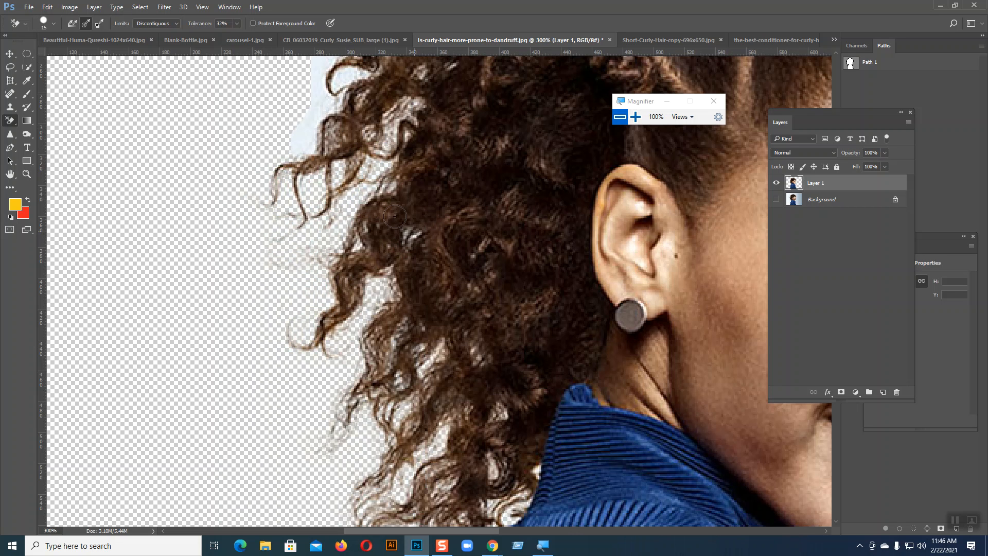
Erase the pale fringe around the upper curls at the back of the head.
{"action": "scroll", "coordinate": [386, 227], "scroll_direction": "up", "scroll_amount": 5}
{"action": "mouse_move", "coordinate": [316, 381]}
{"action": "left_mouse_down"}
{"action": "mouse_move", "coordinate": [301, 395]}
{"action": "mouse_move", "coordinate": [309, 364]}
{"action": "mouse_move", "coordinate": [305, 405]}
{"action": "mouse_move", "coordinate": [361, 292]}
{"action": "mouse_move", "coordinate": [369, 298]}
{"action": "mouse_move", "coordinate": [318, 319]}
{"action": "mouse_move", "coordinate": [335, 257]}
{"action": "mouse_move", "coordinate": [410, 220]}
{"action": "mouse_move", "coordinate": [413, 204]}
{"action": "mouse_move", "coordinate": [413, 180]}
{"action": "mouse_move", "coordinate": [393, 187]}
{"action": "mouse_move", "coordinate": [382, 217]}
{"action": "mouse_move", "coordinate": [357, 225]}
{"action": "mouse_move", "coordinate": [366, 160]}
{"action": "mouse_move", "coordinate": [347, 129]}
{"action": "mouse_move", "coordinate": [380, 156]}
{"action": "mouse_move", "coordinate": [448, 181]}
{"action": "mouse_move", "coordinate": [425, 162]}
{"action": "mouse_move", "coordinate": [402, 107]}
{"action": "mouse_move", "coordinate": [435, 153]}
{"action": "mouse_move", "coordinate": [405, 153]}
{"action": "mouse_move", "coordinate": [436, 164]}
{"action": "mouse_move", "coordinate": [433, 128]}
{"action": "mouse_move", "coordinate": [402, 67]}
{"action": "mouse_move", "coordinate": [469, 158]}
{"action": "mouse_move", "coordinate": [465, 127]}
{"action": "mouse_move", "coordinate": [497, 134]}
{"action": "mouse_move", "coordinate": [477, 77]}
{"action": "mouse_move", "coordinate": [526, 112]}
{"action": "left_mouse_up"}
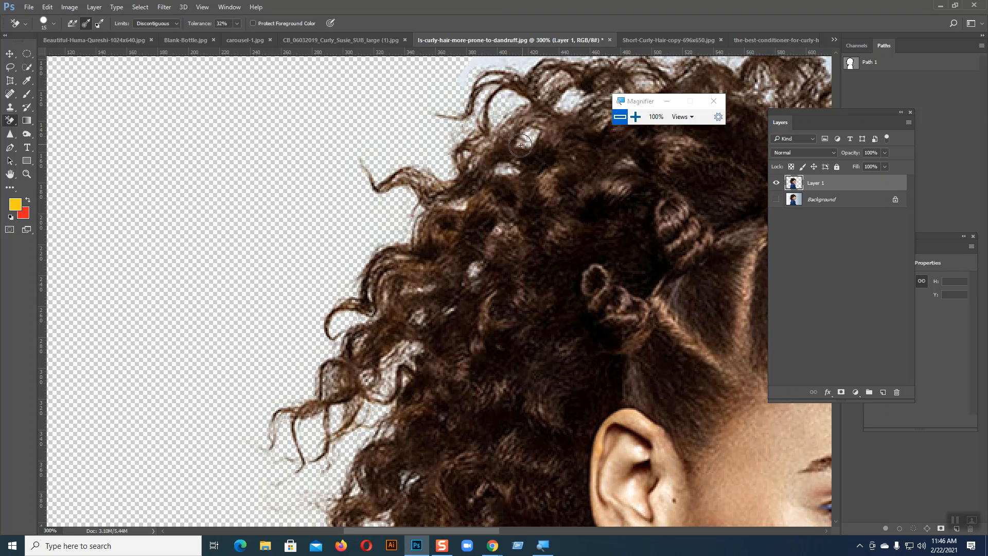
{"action": "mouse_move", "coordinate": [501, 166]}
{"action": "left_mouse_down"}
{"action": "mouse_move", "coordinate": [574, 88]}
{"action": "mouse_move", "coordinate": [521, 104]}
{"action": "mouse_move", "coordinate": [519, 83]}
{"action": "mouse_move", "coordinate": [493, 73]}
{"action": "mouse_move", "coordinate": [457, 82]}
{"action": "mouse_move", "coordinate": [542, 61]}
{"action": "left_mouse_up"}
Erase the leftover background along the curls across the top of the head.
{"action": "left_click_drag", "start_coordinate": [532, 168], "coordinate": [351, 356]}
{"action": "mouse_move", "coordinate": [342, 237]}
{"action": "left_mouse_down"}
{"action": "mouse_move", "coordinate": [443, 243]}
{"action": "mouse_move", "coordinate": [474, 235]}
{"action": "mouse_move", "coordinate": [433, 220]}
{"action": "mouse_move", "coordinate": [375, 216]}
{"action": "mouse_move", "coordinate": [495, 219]}
{"action": "mouse_move", "coordinate": [435, 256]}
{"action": "mouse_move", "coordinate": [523, 226]}
{"action": "mouse_move", "coordinate": [520, 203]}
{"action": "mouse_move", "coordinate": [549, 213]}
{"action": "mouse_move", "coordinate": [526, 243]}
{"action": "mouse_move", "coordinate": [367, 300]}
{"action": "mouse_move", "coordinate": [500, 284]}
{"action": "mouse_move", "coordinate": [488, 293]}
{"action": "mouse_move", "coordinate": [616, 203]}
{"action": "mouse_move", "coordinate": [556, 235]}
{"action": "mouse_move", "coordinate": [570, 210]}
{"action": "left_mouse_up"}
{"action": "mouse_move", "coordinate": [569, 259]}
{"action": "left_mouse_down"}
{"action": "mouse_move", "coordinate": [651, 214]}
{"action": "mouse_move", "coordinate": [627, 240]}
{"action": "mouse_move", "coordinate": [718, 292]}
{"action": "mouse_move", "coordinate": [665, 227]}
{"action": "mouse_move", "coordinate": [685, 249]}
{"action": "left_mouse_up"}
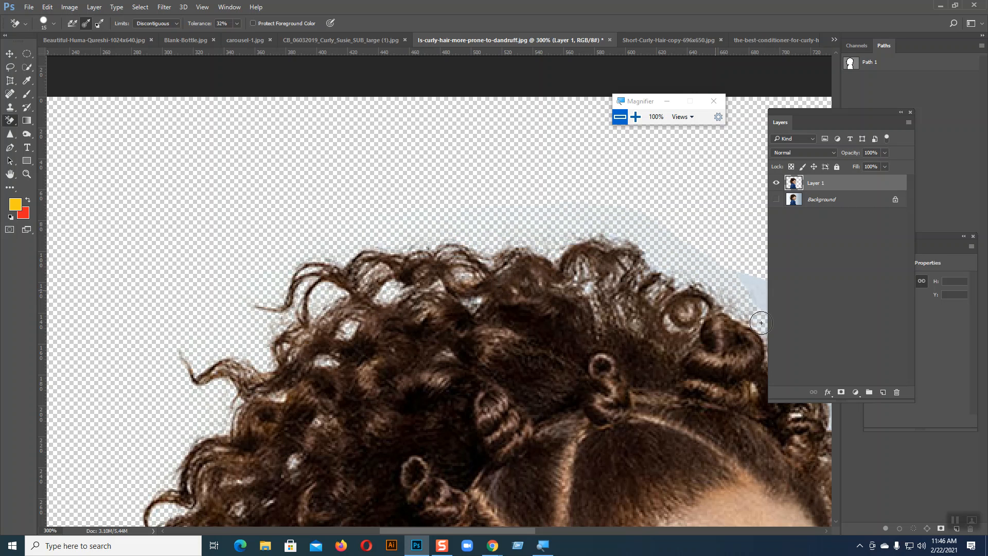
Erase the leftover background around the front curls down to the forehead.
{"action": "mouse_move", "coordinate": [628, 285]}
{"action": "left_mouse_down"}
{"action": "mouse_move", "coordinate": [651, 171]}
{"action": "mouse_move", "coordinate": [405, 237]}
{"action": "left_mouse_up"}
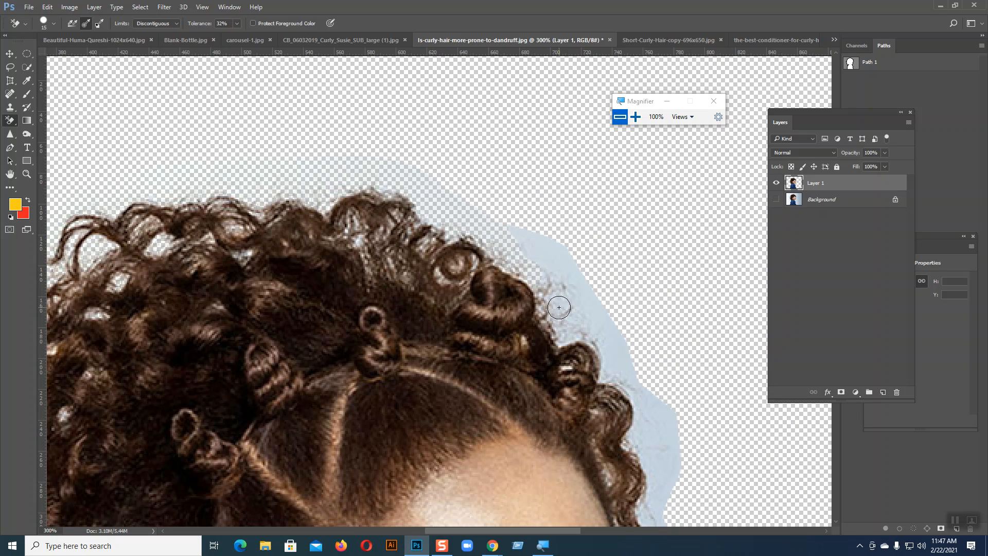
{"action": "mouse_move", "coordinate": [540, 248]}
{"action": "left_mouse_down"}
{"action": "mouse_move", "coordinate": [542, 271]}
{"action": "mouse_move", "coordinate": [550, 259]}
{"action": "mouse_move", "coordinate": [538, 299]}
{"action": "left_mouse_up"}
{"action": "mouse_move", "coordinate": [573, 341]}
{"action": "left_mouse_down"}
{"action": "mouse_move", "coordinate": [606, 360]}
{"action": "mouse_move", "coordinate": [607, 388]}
{"action": "mouse_move", "coordinate": [630, 403]}
{"action": "mouse_move", "coordinate": [632, 443]}
{"action": "left_mouse_up"}
{"action": "mouse_move", "coordinate": [648, 477]}
{"action": "left_mouse_down"}
{"action": "mouse_move", "coordinate": [677, 463]}
{"action": "mouse_move", "coordinate": [660, 435]}
{"action": "mouse_move", "coordinate": [649, 356]}
{"action": "mouse_move", "coordinate": [616, 349]}
{"action": "mouse_move", "coordinate": [591, 325]}
{"action": "mouse_move", "coordinate": [547, 231]}
{"action": "left_mouse_up"}
{"action": "left_click_drag", "start_coordinate": [663, 315], "coordinate": [536, 69]}
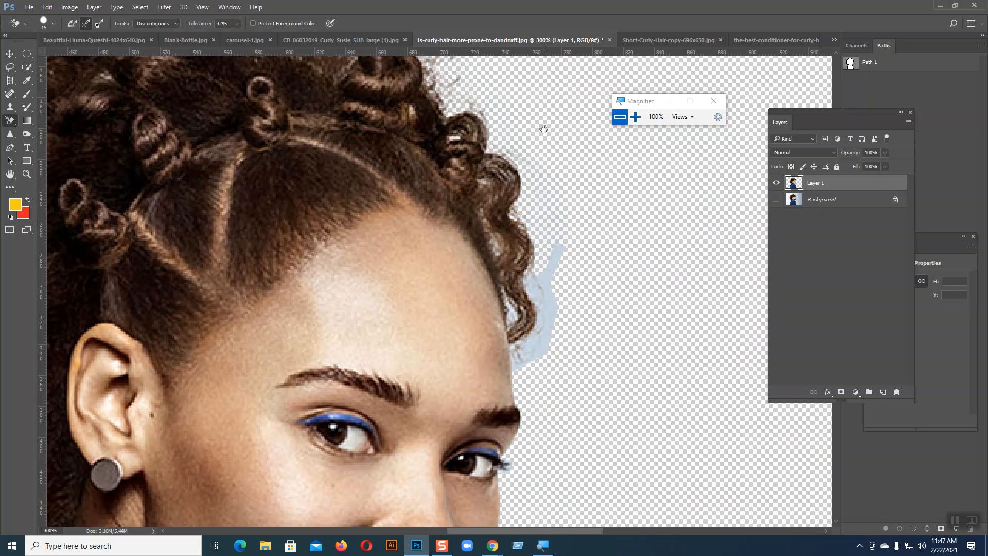
{"action": "mouse_move", "coordinate": [553, 246]}
{"action": "left_mouse_down"}
{"action": "mouse_move", "coordinate": [524, 268]}
{"action": "mouse_move", "coordinate": [533, 311]}
{"action": "mouse_move", "coordinate": [534, 303]}
{"action": "mouse_move", "coordinate": [544, 313]}
{"action": "mouse_move", "coordinate": [554, 292]}
{"action": "mouse_move", "coordinate": [525, 364]}
{"action": "left_mouse_up"}
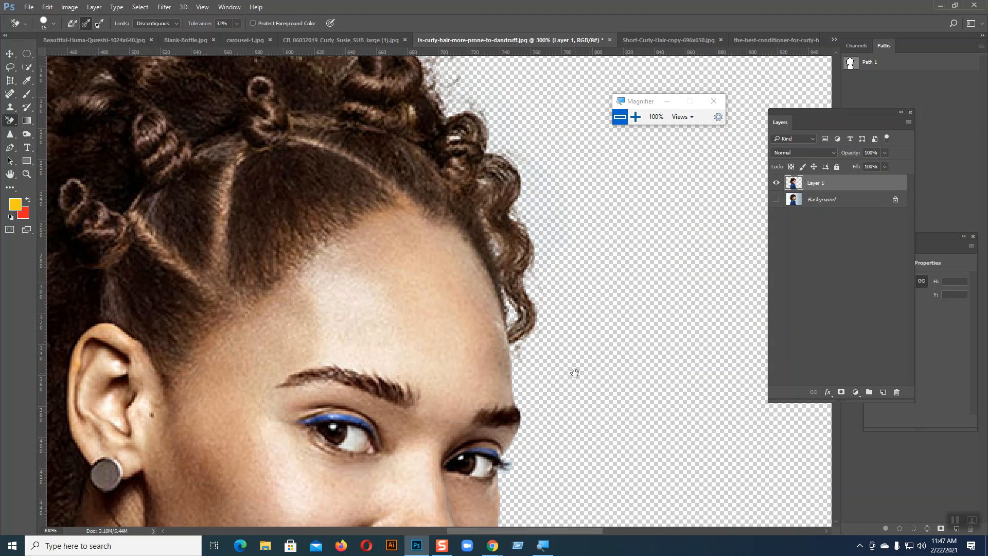
Add a new layer between the cutout and the Background, and fill it with the yellow foreground color.
{"action": "left_click_drag", "start_coordinate": [580, 371], "coordinate": [569, 232]}
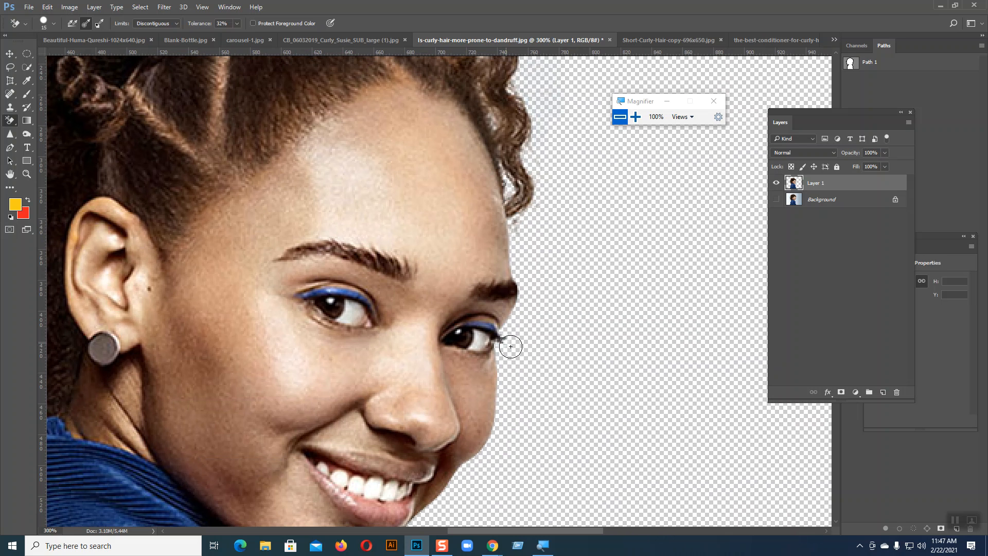
{"action": "key", "text": "ctrl+0"}
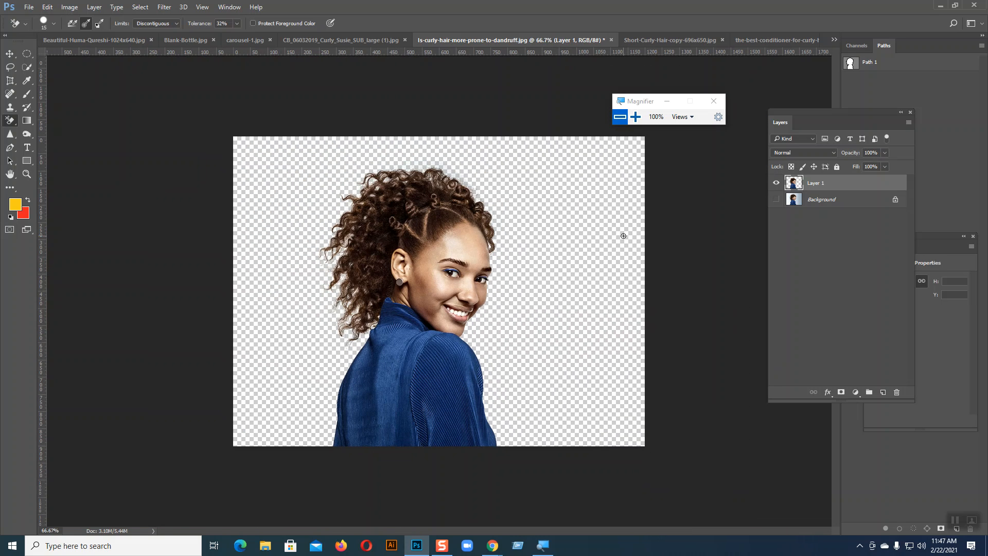
{"action": "left_click", "coordinate": [815, 203]}
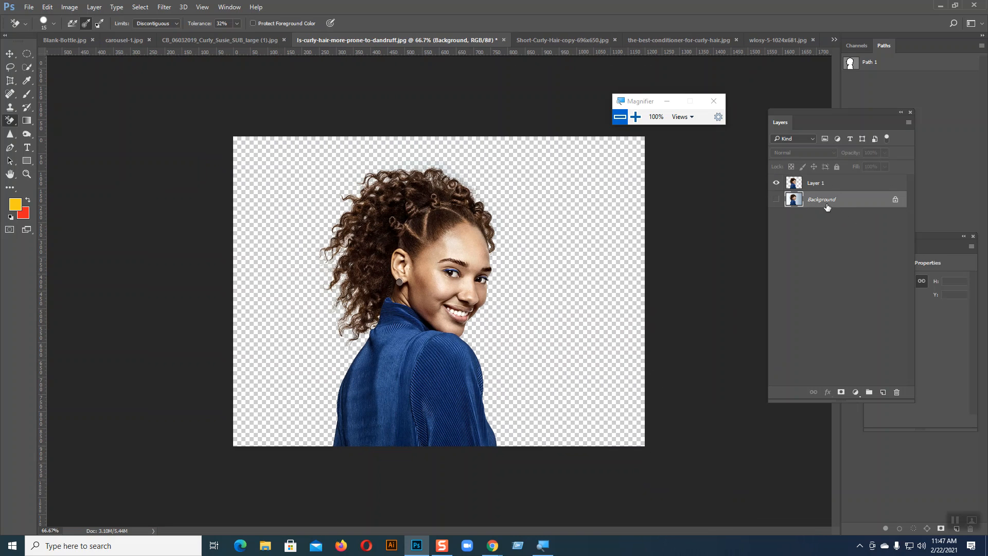
{"action": "left_click", "coordinate": [884, 393]}
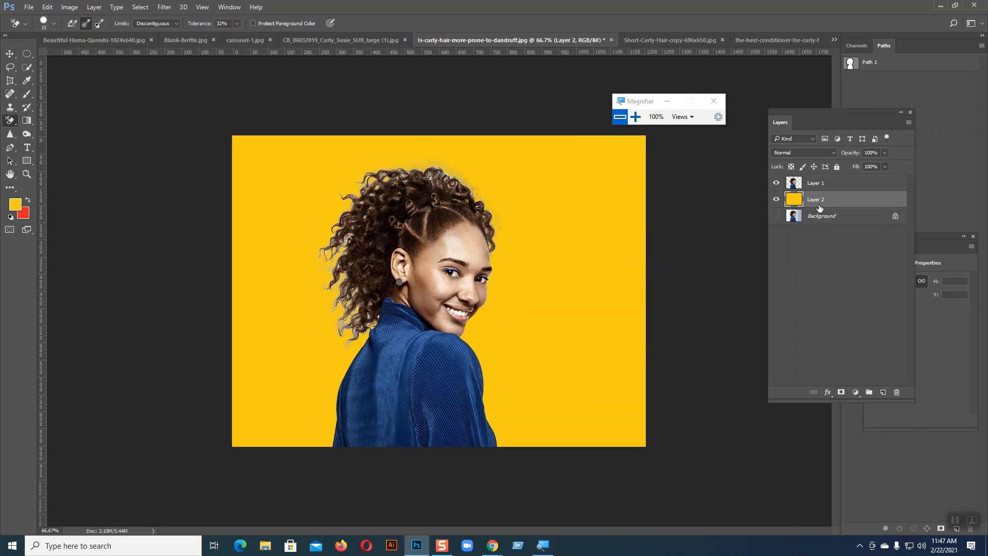
Select the cutout layer and set the Background Eraser's tolerance to 53%.
{"action": "key", "text": "ctrl+plus"}
{"action": "key", "text": "ctrl+plus"}
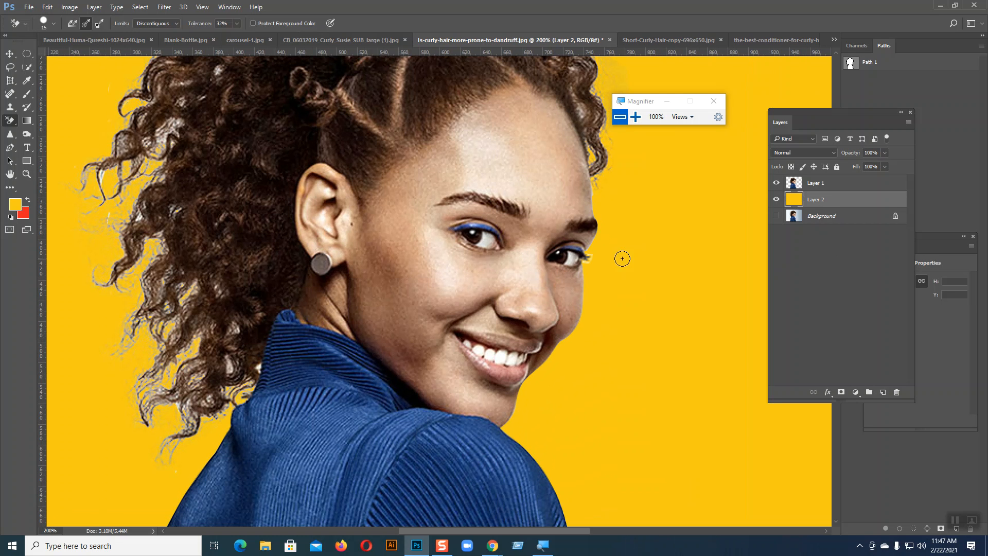
{"action": "scroll", "coordinate": [506, 255], "scroll_direction": "up", "scroll_amount": 6}
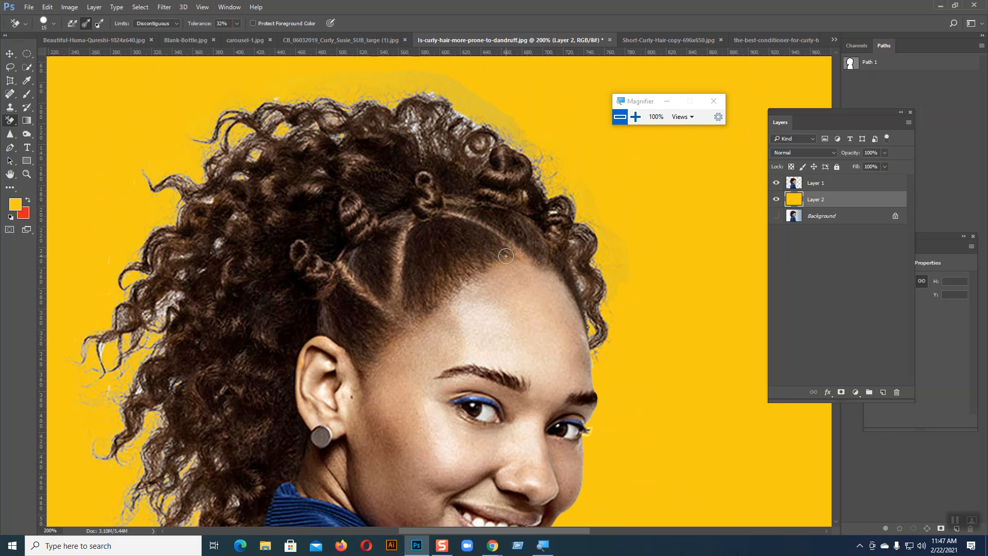
{"action": "scroll", "coordinate": [506, 256], "scroll_direction": "up", "scroll_amount": 2}
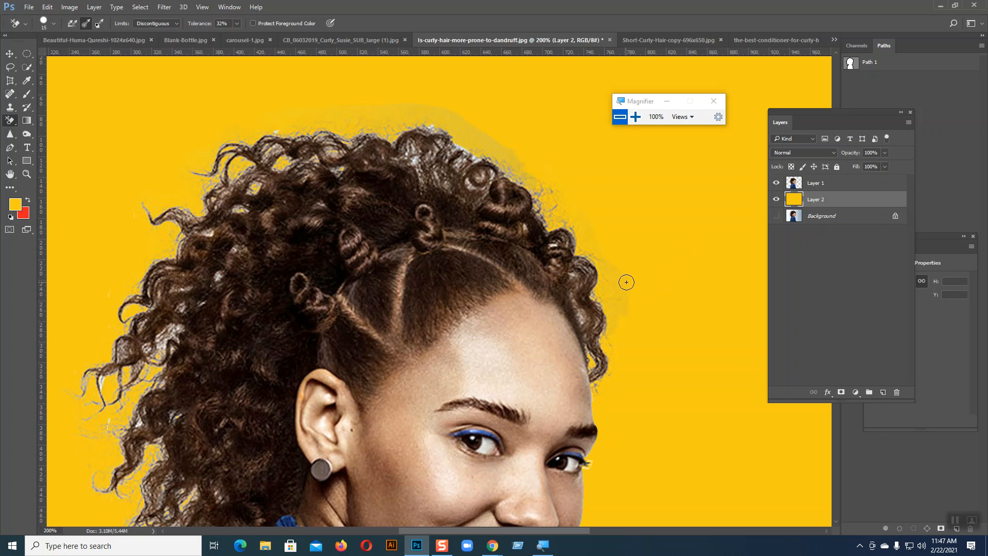
{"action": "left_click", "coordinate": [834, 185]}
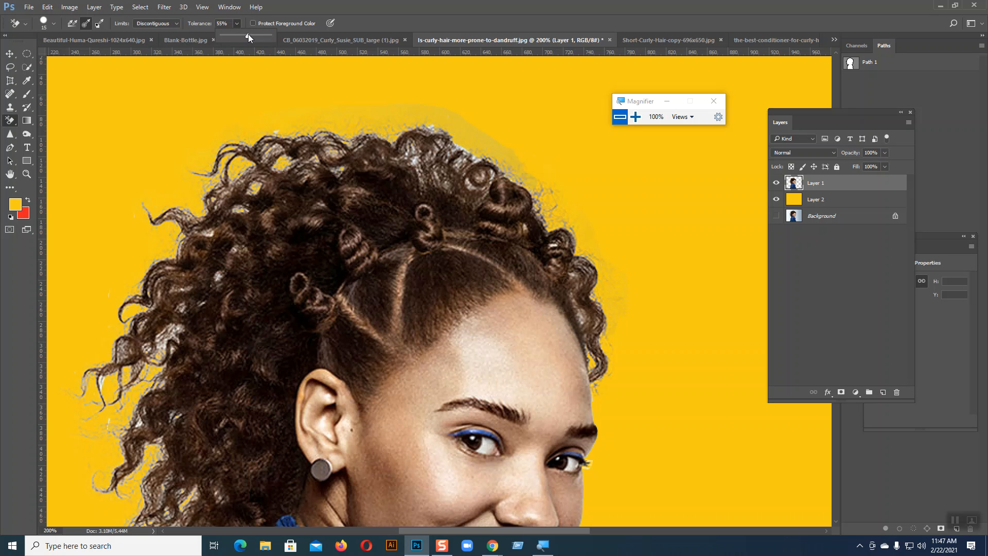
{"action": "left_click", "coordinate": [236, 23]}
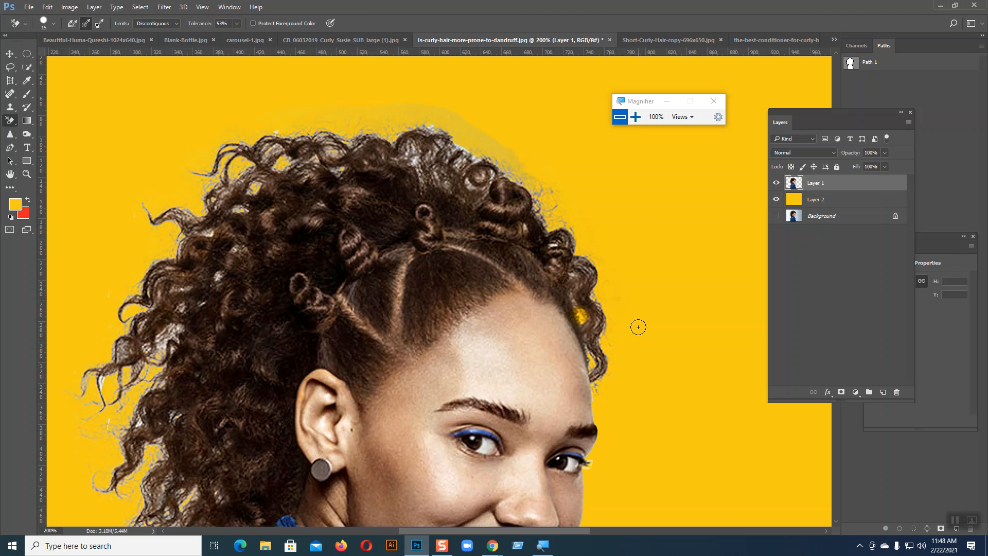
Undo the last erasure, and erase the gray background remnants from the curls across the top of the head.
{"action": "key", "text": "ctrl+z"}
{"action": "key", "text": "ctrl+plus"}
{"action": "scroll", "coordinate": [534, 145], "scroll_direction": "up", "scroll_amount": 5}
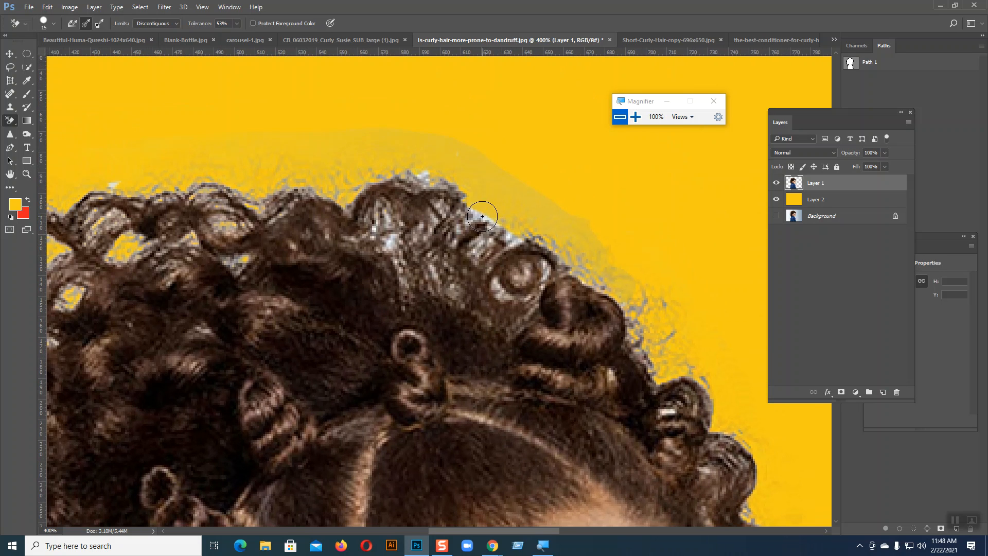
{"action": "mouse_move", "coordinate": [482, 217]}
{"action": "left_mouse_down"}
{"action": "mouse_move", "coordinate": [479, 250]}
{"action": "mouse_move", "coordinate": [523, 233]}
{"action": "mouse_move", "coordinate": [503, 287]}
{"action": "mouse_move", "coordinate": [519, 296]}
{"action": "mouse_move", "coordinate": [546, 274]}
{"action": "mouse_move", "coordinate": [550, 245]}
{"action": "mouse_move", "coordinate": [590, 274]}
{"action": "mouse_move", "coordinate": [578, 270]}
{"action": "mouse_move", "coordinate": [655, 350]}
{"action": "mouse_move", "coordinate": [634, 388]}
{"action": "mouse_move", "coordinate": [618, 388]}
{"action": "mouse_move", "coordinate": [697, 425]}
{"action": "mouse_move", "coordinate": [665, 347]}
{"action": "mouse_move", "coordinate": [684, 366]}
{"action": "mouse_move", "coordinate": [666, 293]}
{"action": "mouse_move", "coordinate": [726, 445]}
{"action": "mouse_move", "coordinate": [689, 378]}
{"action": "mouse_move", "coordinate": [755, 485]}
{"action": "left_mouse_up"}
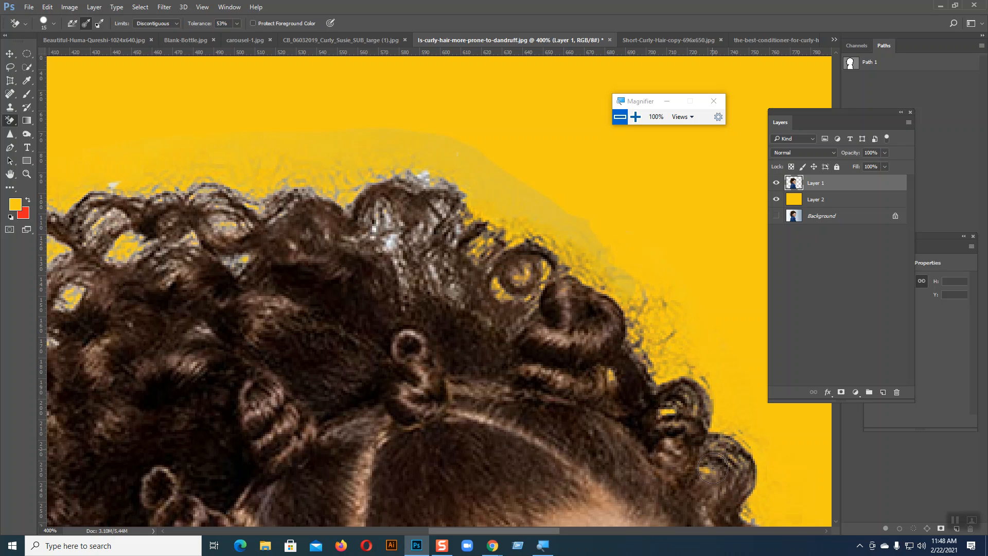
{"action": "mouse_move", "coordinate": [438, 230]}
{"action": "left_mouse_down"}
{"action": "mouse_move", "coordinate": [428, 255]}
{"action": "mouse_move", "coordinate": [385, 255]}
{"action": "mouse_move", "coordinate": [367, 206]}
{"action": "left_mouse_up"}
{"action": "mouse_move", "coordinate": [435, 286]}
{"action": "left_mouse_down"}
{"action": "mouse_move", "coordinate": [433, 159]}
{"action": "mouse_move", "coordinate": [417, 184]}
{"action": "mouse_move", "coordinate": [256, 190]}
{"action": "mouse_move", "coordinate": [240, 260]}
{"action": "left_mouse_up"}
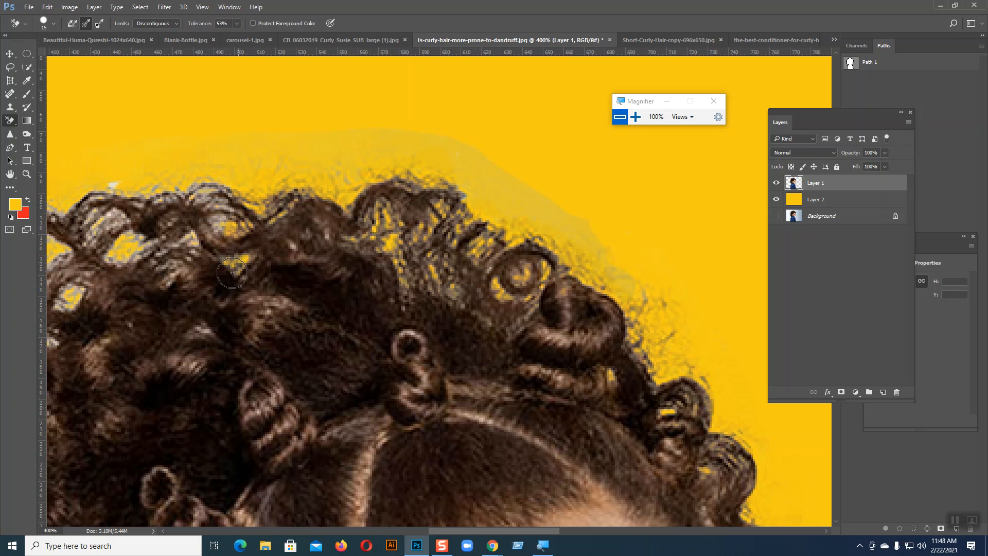
{"action": "mouse_move", "coordinate": [198, 187]}
{"action": "left_mouse_down"}
{"action": "mouse_move", "coordinate": [225, 234]}
{"action": "mouse_move", "coordinate": [236, 217]}
{"action": "mouse_move", "coordinate": [154, 208]}
{"action": "mouse_move", "coordinate": [145, 185]}
{"action": "mouse_move", "coordinate": [103, 222]}
{"action": "mouse_move", "coordinate": [95, 210]}
{"action": "mouse_move", "coordinate": [89, 232]}
{"action": "mouse_move", "coordinate": [151, 249]}
{"action": "mouse_move", "coordinate": [132, 253]}
{"action": "mouse_move", "coordinate": [183, 248]}
{"action": "mouse_move", "coordinate": [170, 284]}
{"action": "left_mouse_up"}
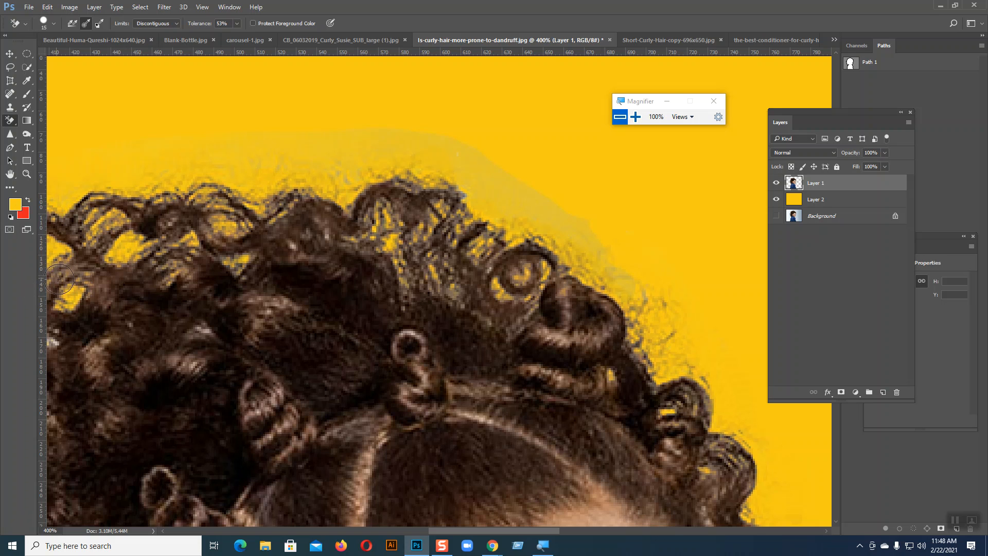
Try to erase the gray fringe around the loose curls at the upper back of the head, and undo it.
{"action": "left_click_drag", "start_coordinate": [158, 292], "coordinate": [445, 225]}
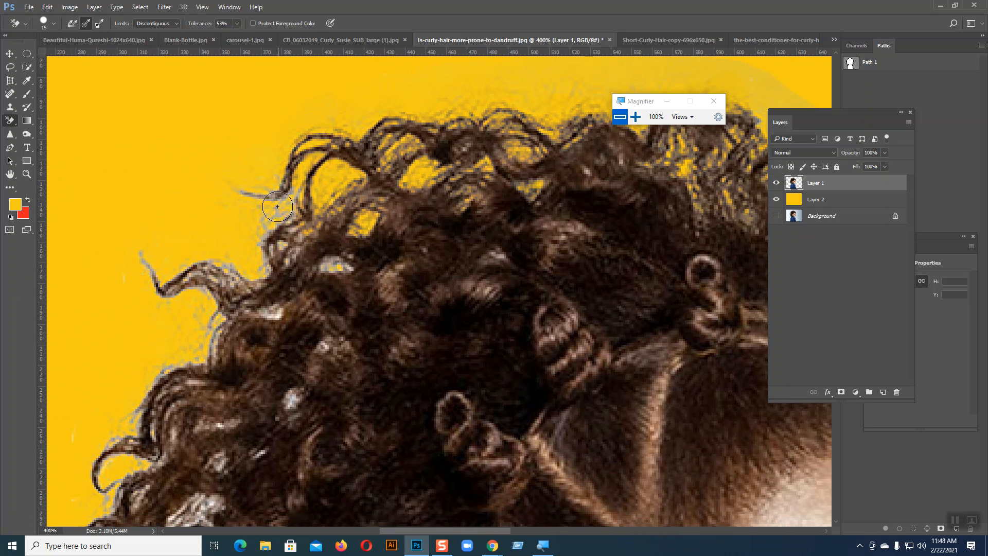
{"action": "mouse_move", "coordinate": [277, 211]}
{"action": "left_mouse_down"}
{"action": "mouse_move", "coordinate": [247, 199]}
{"action": "mouse_move", "coordinate": [298, 176]}
{"action": "mouse_move", "coordinate": [226, 195]}
{"action": "mouse_move", "coordinate": [251, 248]}
{"action": "mouse_move", "coordinate": [293, 233]}
{"action": "mouse_move", "coordinate": [273, 268]}
{"action": "mouse_move", "coordinate": [335, 255]}
{"action": "mouse_move", "coordinate": [323, 269]}
{"action": "mouse_move", "coordinate": [337, 271]}
{"action": "mouse_move", "coordinate": [254, 312]}
{"action": "mouse_move", "coordinate": [266, 297]}
{"action": "mouse_move", "coordinate": [271, 317]}
{"action": "mouse_move", "coordinate": [224, 313]}
{"action": "mouse_move", "coordinate": [230, 279]}
{"action": "mouse_move", "coordinate": [240, 284]}
{"action": "mouse_move", "coordinate": [192, 265]}
{"action": "mouse_move", "coordinate": [152, 293]}
{"action": "mouse_move", "coordinate": [133, 245]}
{"action": "mouse_move", "coordinate": [151, 283]}
{"action": "mouse_move", "coordinate": [203, 285]}
{"action": "mouse_move", "coordinate": [222, 329]}
{"action": "mouse_move", "coordinate": [209, 379]}
{"action": "mouse_move", "coordinate": [203, 364]}
{"action": "mouse_move", "coordinate": [150, 395]}
{"action": "left_mouse_up"}
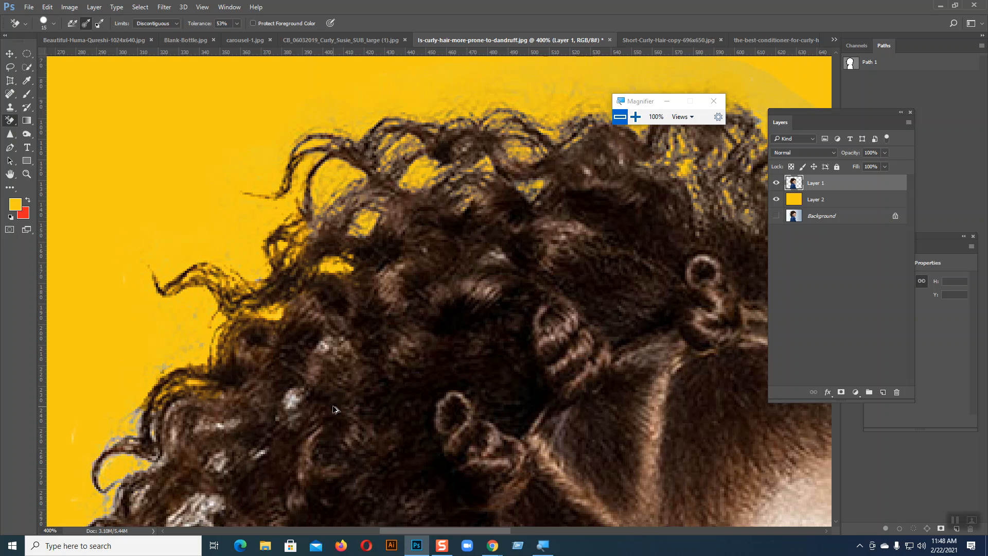
{"action": "key", "text": "ctrl+z"}
Erase the background remnants around and between the loose strands behind the ear.
{"action": "mouse_move", "coordinate": [223, 350]}
{"action": "left_mouse_down"}
{"action": "mouse_move", "coordinate": [319, 258]}
{"action": "mouse_move", "coordinate": [379, 137]}
{"action": "left_mouse_up"}
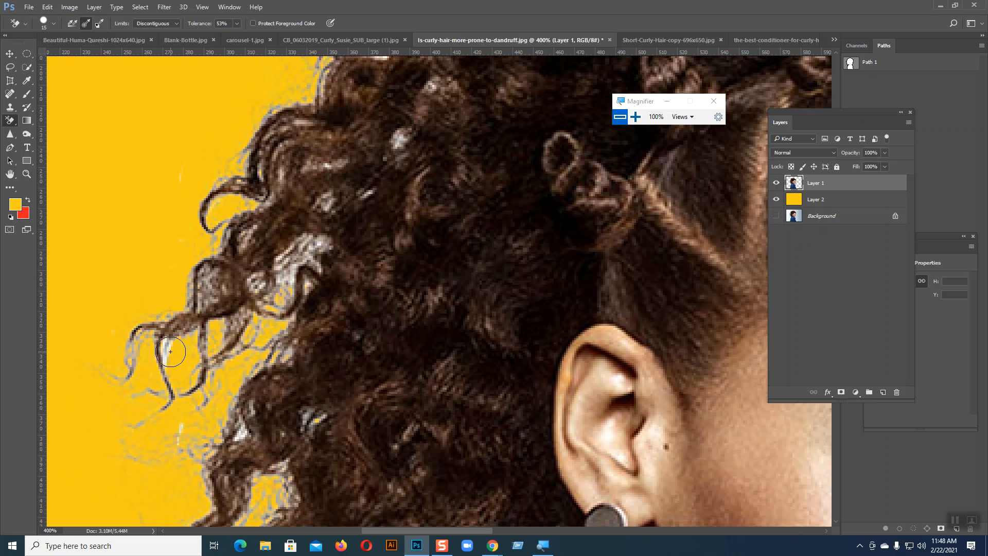
{"action": "left_click", "coordinate": [174, 344]}
{"action": "left_click", "coordinate": [138, 353]}
{"action": "left_click", "coordinate": [112, 373]}
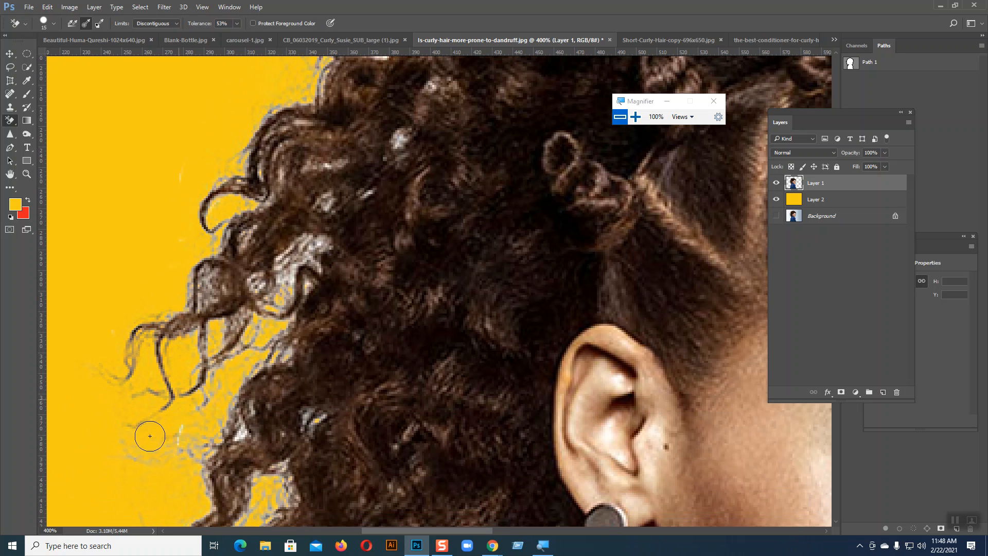
{"action": "mouse_move", "coordinate": [240, 435]}
{"action": "left_mouse_down"}
{"action": "mouse_move", "coordinate": [256, 371]}
{"action": "mouse_move", "coordinate": [280, 337]}
{"action": "mouse_move", "coordinate": [291, 274]}
{"action": "mouse_move", "coordinate": [269, 315]}
{"action": "mouse_move", "coordinate": [296, 272]}
{"action": "mouse_move", "coordinate": [291, 315]}
{"action": "mouse_move", "coordinate": [279, 273]}
{"action": "mouse_move", "coordinate": [244, 277]}
{"action": "mouse_move", "coordinate": [215, 355]}
{"action": "mouse_move", "coordinate": [248, 327]}
{"action": "mouse_move", "coordinate": [203, 403]}
{"action": "mouse_move", "coordinate": [192, 310]}
{"action": "mouse_move", "coordinate": [165, 333]}
{"action": "mouse_move", "coordinate": [257, 206]}
{"action": "mouse_move", "coordinate": [244, 184]}
{"action": "mouse_move", "coordinate": [221, 187]}
{"action": "mouse_move", "coordinate": [269, 119]}
{"action": "mouse_move", "coordinate": [264, 133]}
{"action": "mouse_move", "coordinate": [298, 113]}
{"action": "mouse_move", "coordinate": [289, 212]}
{"action": "mouse_move", "coordinate": [337, 206]}
{"action": "mouse_move", "coordinate": [399, 152]}
{"action": "mouse_move", "coordinate": [334, 251]}
{"action": "mouse_move", "coordinate": [315, 260]}
{"action": "mouse_move", "coordinate": [269, 414]}
{"action": "mouse_move", "coordinate": [197, 471]}
{"action": "mouse_move", "coordinate": [266, 427]}
{"action": "mouse_move", "coordinate": [275, 509]}
{"action": "mouse_move", "coordinate": [306, 456]}
{"action": "mouse_move", "coordinate": [279, 514]}
{"action": "mouse_move", "coordinate": [232, 543]}
{"action": "mouse_move", "coordinate": [265, 467]}
{"action": "mouse_move", "coordinate": [273, 394]}
{"action": "left_mouse_up"}
Try again to erase the fringe from the stray upper-back curls at 53% tolerance, and undo the stroke.
{"action": "key", "text": "space"}
{"action": "mouse_move", "coordinate": [327, 222]}
{"action": "left_mouse_down"}
{"action": "mouse_move", "coordinate": [325, 310]}
{"action": "mouse_move", "coordinate": [285, 467]}
{"action": "left_mouse_up"}
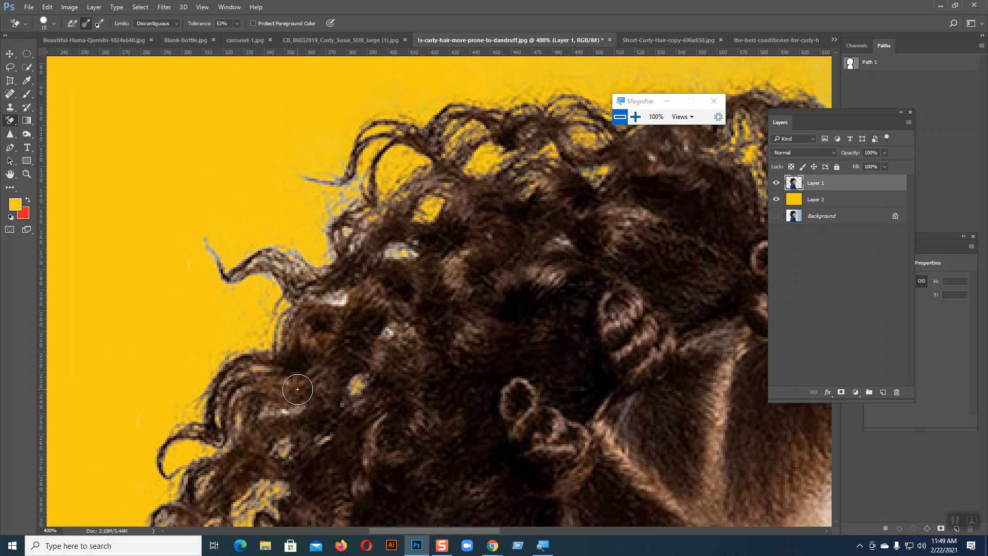
{"action": "mouse_move", "coordinate": [319, 231]}
{"action": "left_mouse_down"}
{"action": "mouse_move", "coordinate": [332, 248]}
{"action": "mouse_move", "coordinate": [343, 223]}
{"action": "mouse_move", "coordinate": [343, 232]}
{"action": "mouse_move", "coordinate": [366, 219]}
{"action": "mouse_move", "coordinate": [346, 250]}
{"action": "mouse_move", "coordinate": [354, 201]}
{"action": "mouse_move", "coordinate": [324, 223]}
{"action": "mouse_move", "coordinate": [369, 160]}
{"action": "mouse_move", "coordinate": [312, 196]}
{"action": "mouse_move", "coordinate": [398, 122]}
{"action": "mouse_move", "coordinate": [280, 185]}
{"action": "mouse_move", "coordinate": [397, 115]}
{"action": "mouse_move", "coordinate": [392, 153]}
{"action": "mouse_move", "coordinate": [404, 166]}
{"action": "mouse_move", "coordinate": [311, 236]}
{"action": "mouse_move", "coordinate": [297, 243]}
{"action": "mouse_move", "coordinate": [335, 203]}
{"action": "mouse_move", "coordinate": [210, 266]}
{"action": "mouse_move", "coordinate": [200, 233]}
{"action": "mouse_move", "coordinate": [224, 280]}
{"action": "mouse_move", "coordinate": [272, 256]}
{"action": "mouse_move", "coordinate": [261, 270]}
{"action": "mouse_move", "coordinate": [287, 288]}
{"action": "mouse_move", "coordinate": [315, 261]}
{"action": "mouse_move", "coordinate": [260, 322]}
{"action": "mouse_move", "coordinate": [311, 285]}
{"action": "mouse_move", "coordinate": [339, 294]}
{"action": "mouse_move", "coordinate": [277, 310]}
{"action": "left_mouse_up"}
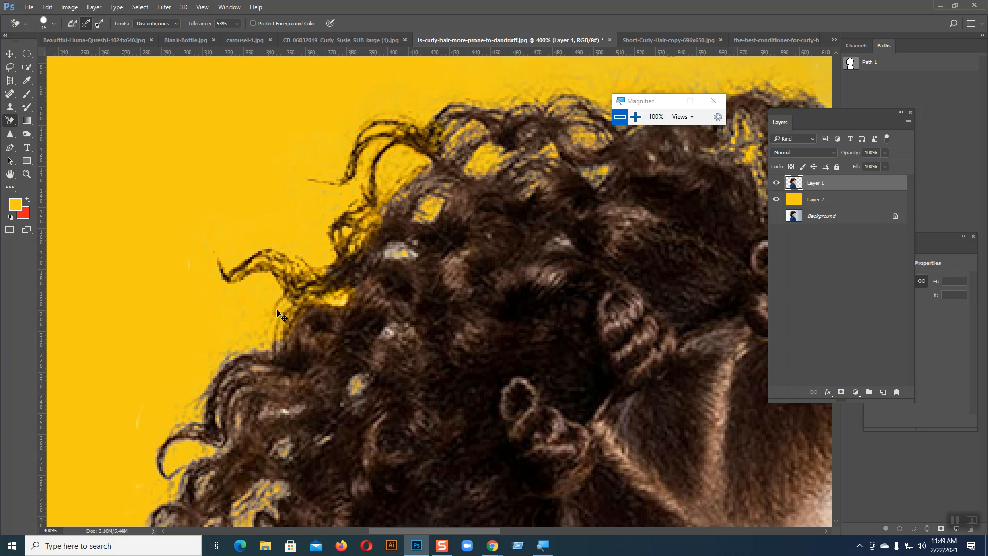
{"action": "key", "text": "ctrl+z"}
{"action": "key", "text": "ctrl+minus"}
{"action": "key", "text": "ctrl+minus"}
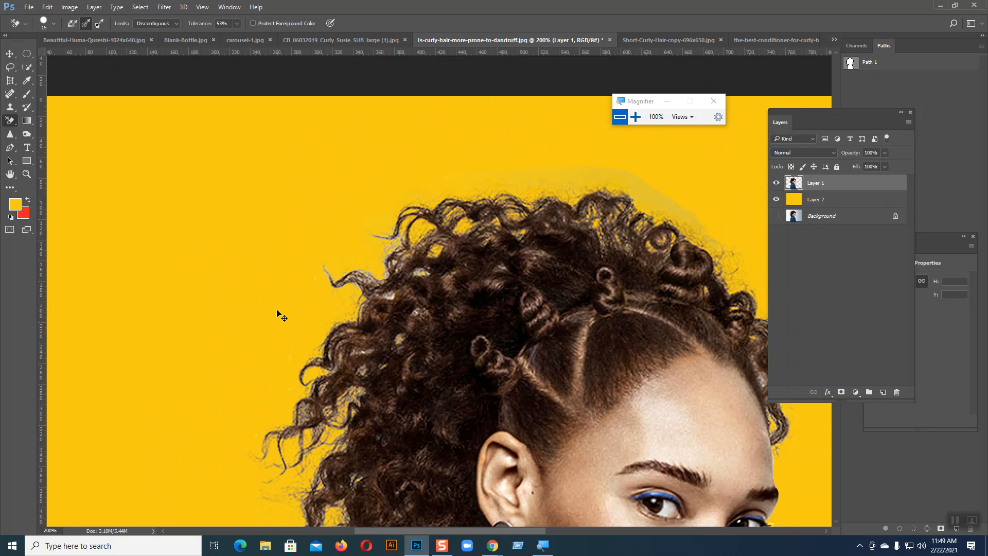
{"action": "key", "text": "ctrl+plus"}
{"action": "key", "text": "ctrl+plus"}
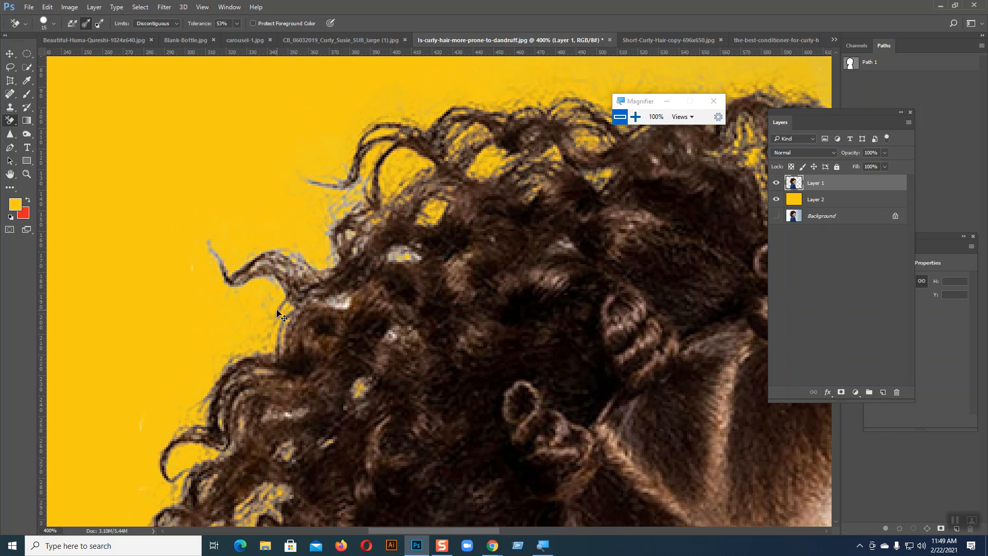
Lower the Background Eraser's tolerance to 25%, and erase the gray fringe and small gaps in the upper-back curls.
{"action": "key", "text": "ctrl+plus"}
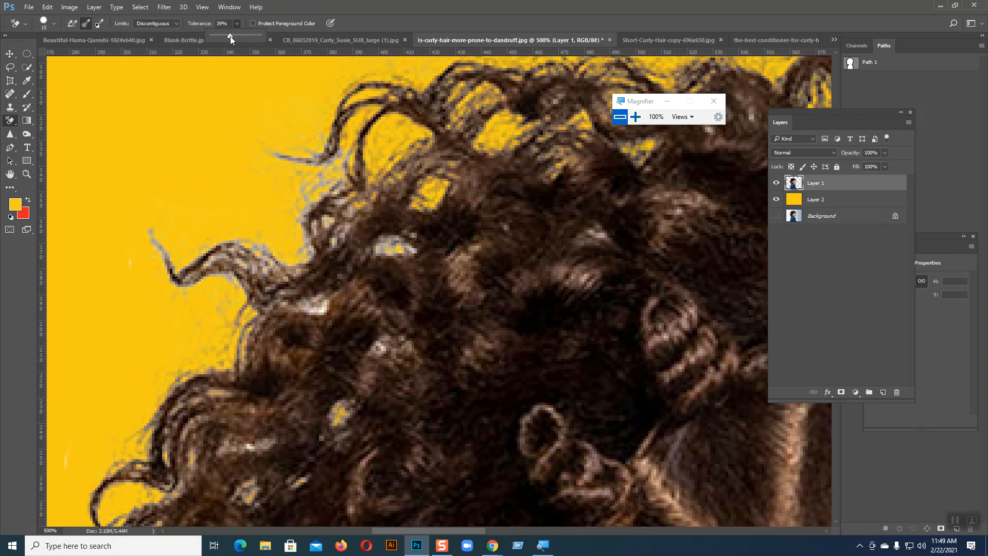
{"action": "left_click_drag", "start_coordinate": [227, 37], "coordinate": [223, 37]}
{"action": "mouse_move", "coordinate": [321, 182]}
{"action": "left_mouse_down"}
{"action": "mouse_move", "coordinate": [345, 149]}
{"action": "mouse_move", "coordinate": [296, 162]}
{"action": "mouse_move", "coordinate": [285, 153]}
{"action": "mouse_move", "coordinate": [337, 200]}
{"action": "mouse_move", "coordinate": [326, 193]}
{"action": "mouse_move", "coordinate": [335, 252]}
{"action": "mouse_move", "coordinate": [416, 243]}
{"action": "mouse_move", "coordinate": [317, 284]}
{"action": "mouse_move", "coordinate": [304, 309]}
{"action": "mouse_move", "coordinate": [328, 313]}
{"action": "mouse_move", "coordinate": [284, 310]}
{"action": "mouse_move", "coordinate": [253, 266]}
{"action": "mouse_move", "coordinate": [272, 266]}
{"action": "mouse_move", "coordinate": [227, 247]}
{"action": "mouse_move", "coordinate": [177, 276]}
{"action": "mouse_move", "coordinate": [162, 224]}
{"action": "left_mouse_up"}
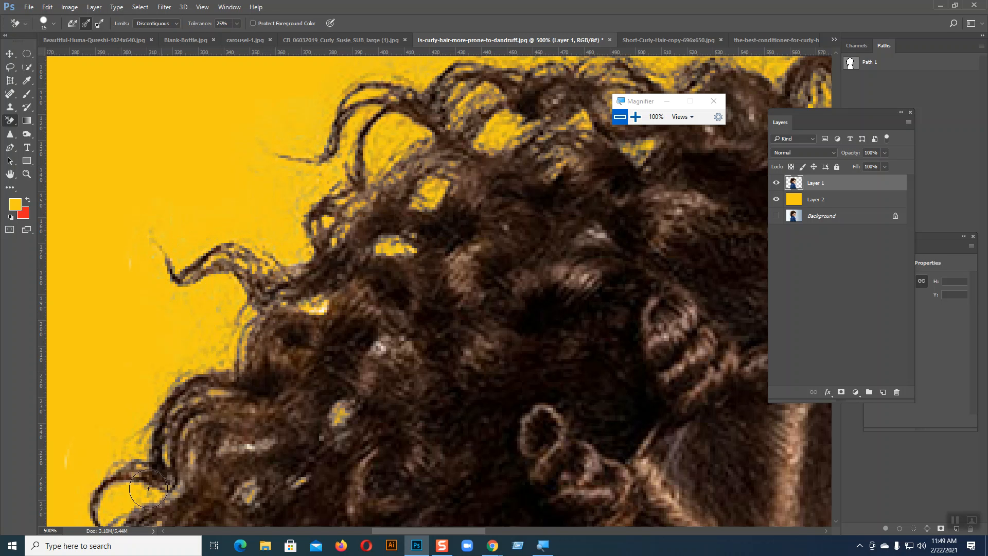
{"action": "left_click", "coordinate": [379, 348]}
Erase the background remnants inside the lowest curls above the shoulder and in the gaps beside the collar.
{"action": "left_click_drag", "start_coordinate": [289, 353], "coordinate": [495, 0]}
{"action": "scroll", "coordinate": [295, 329], "scroll_direction": "down", "scroll_amount": 6}
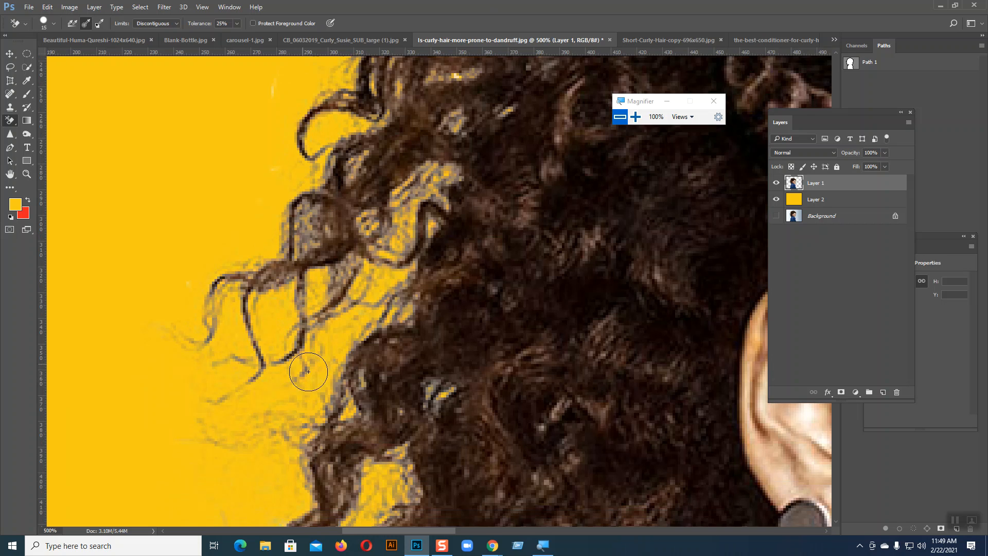
{"action": "scroll", "coordinate": [418, 423], "scroll_direction": "down", "scroll_amount": 8}
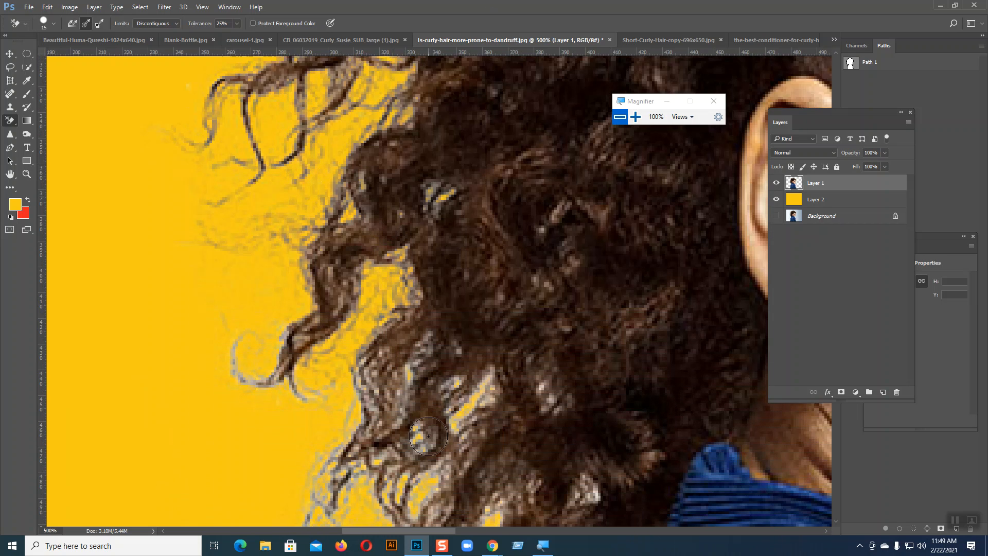
{"action": "scroll", "coordinate": [431, 439], "scroll_direction": "down", "scroll_amount": 7}
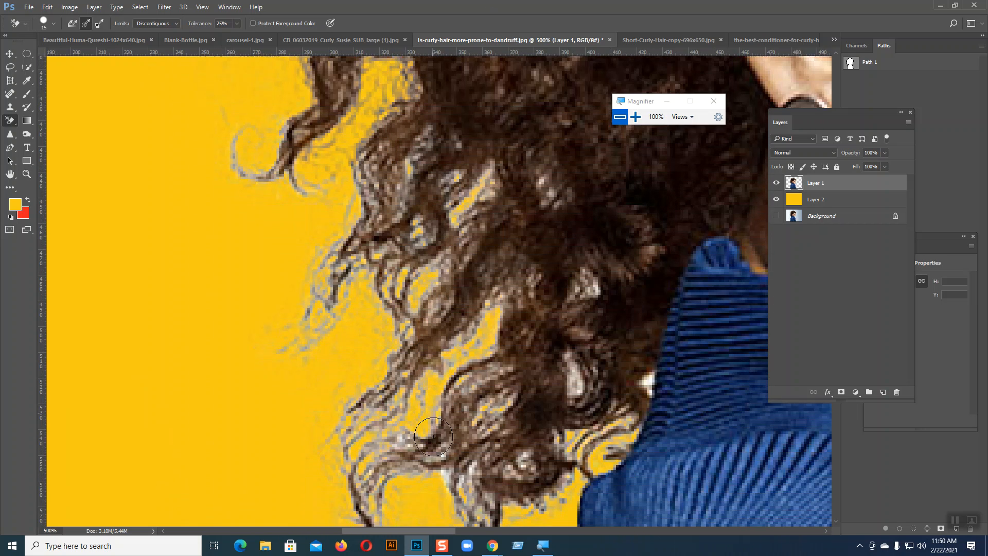
{"action": "scroll", "coordinate": [460, 405], "scroll_direction": "down", "scroll_amount": 7}
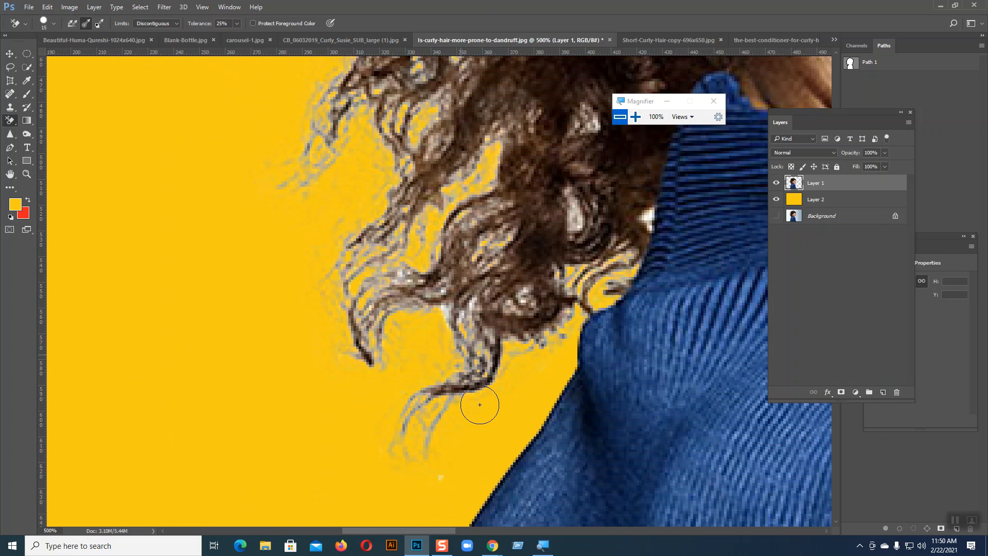
{"action": "scroll", "coordinate": [493, 401], "scroll_direction": "down", "scroll_amount": 5}
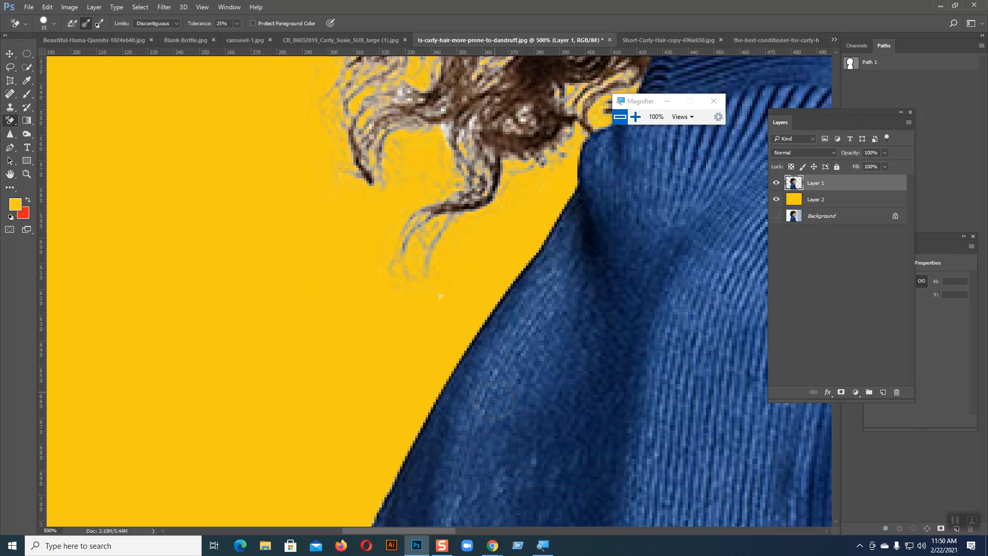
{"action": "scroll", "coordinate": [498, 393], "scroll_direction": "up", "scroll_amount": 4}
{"action": "scroll", "coordinate": [500, 392], "scroll_direction": "up", "scroll_amount": 5}
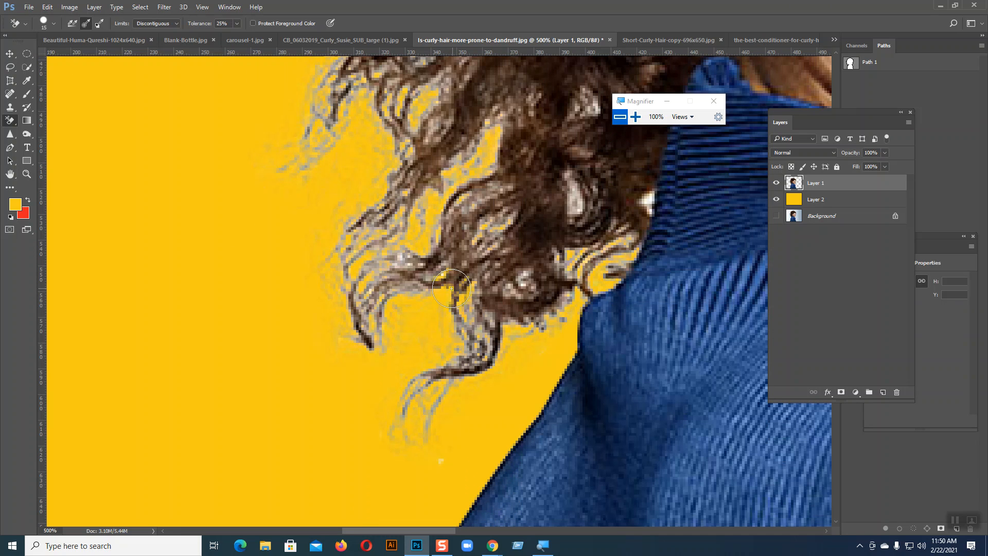
{"action": "mouse_move", "coordinate": [463, 299]}
{"action": "left_mouse_down"}
{"action": "mouse_move", "coordinate": [486, 340]}
{"action": "mouse_move", "coordinate": [429, 393]}
{"action": "mouse_move", "coordinate": [433, 374]}
{"action": "mouse_move", "coordinate": [396, 450]}
{"action": "mouse_move", "coordinate": [445, 401]}
{"action": "mouse_move", "coordinate": [420, 410]}
{"action": "mouse_move", "coordinate": [442, 389]}
{"action": "mouse_move", "coordinate": [546, 322]}
{"action": "mouse_move", "coordinate": [549, 299]}
{"action": "mouse_move", "coordinate": [603, 252]}
{"action": "mouse_move", "coordinate": [636, 242]}
{"action": "mouse_move", "coordinate": [649, 203]}
{"action": "mouse_move", "coordinate": [561, 222]}
{"action": "mouse_move", "coordinate": [560, 189]}
{"action": "mouse_move", "coordinate": [578, 184]}
{"action": "mouse_move", "coordinate": [509, 282]}
{"action": "mouse_move", "coordinate": [486, 227]}
{"action": "mouse_move", "coordinate": [505, 201]}
{"action": "mouse_move", "coordinate": [491, 201]}
{"action": "mouse_move", "coordinate": [465, 230]}
{"action": "mouse_move", "coordinate": [433, 286]}
{"action": "mouse_move", "coordinate": [437, 237]}
{"action": "left_mouse_up"}
{"action": "mouse_move", "coordinate": [408, 257]}
{"action": "left_mouse_down"}
{"action": "mouse_move", "coordinate": [377, 246]}
{"action": "mouse_move", "coordinate": [355, 369]}
{"action": "mouse_move", "coordinate": [371, 357]}
{"action": "mouse_move", "coordinate": [375, 321]}
{"action": "left_mouse_up"}
{"action": "left_click", "coordinate": [650, 201]}
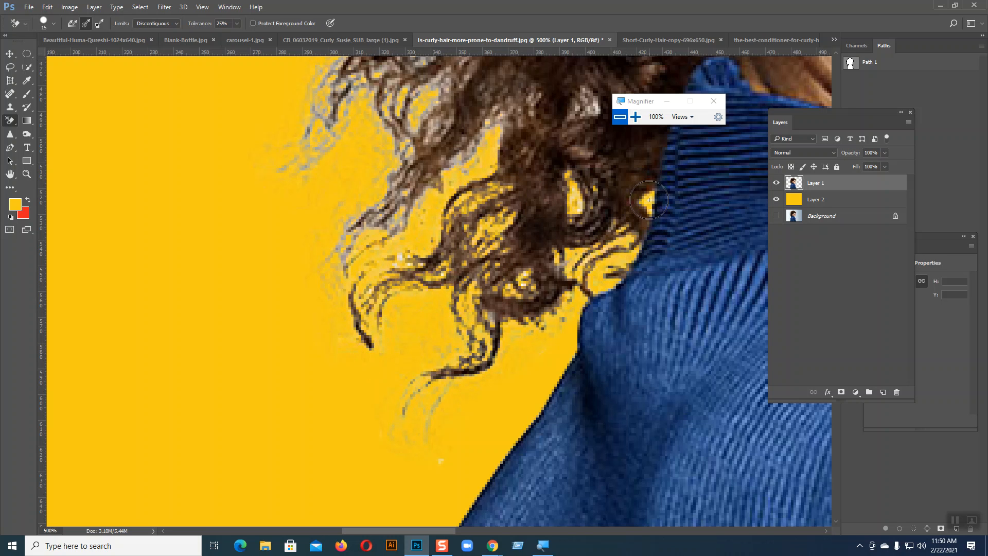
{"action": "left_click", "coordinate": [584, 211]}
{"action": "left_click", "coordinate": [410, 250]}
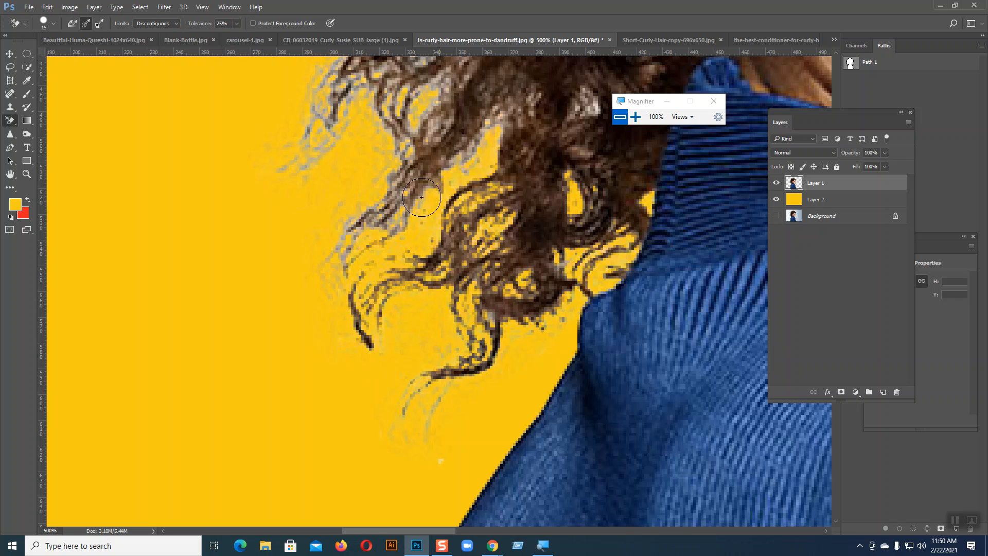
Erase the gray fringe from the curl tips and gaps just above the lowest curls, and from the loose bottom strand.
{"action": "left_click", "coordinate": [457, 165]}
{"action": "left_click", "coordinate": [453, 169]}
{"action": "left_click", "coordinate": [489, 130]}
{"action": "left_click", "coordinate": [435, 108]}
{"action": "mouse_move", "coordinate": [436, 107]}
{"action": "left_mouse_down"}
{"action": "mouse_move", "coordinate": [433, 127]}
{"action": "mouse_move", "coordinate": [443, 109]}
{"action": "mouse_move", "coordinate": [351, 153]}
{"action": "mouse_move", "coordinate": [374, 98]}
{"action": "mouse_move", "coordinate": [395, 106]}
{"action": "mouse_move", "coordinate": [398, 193]}
{"action": "mouse_move", "coordinate": [344, 253]}
{"action": "left_mouse_up"}
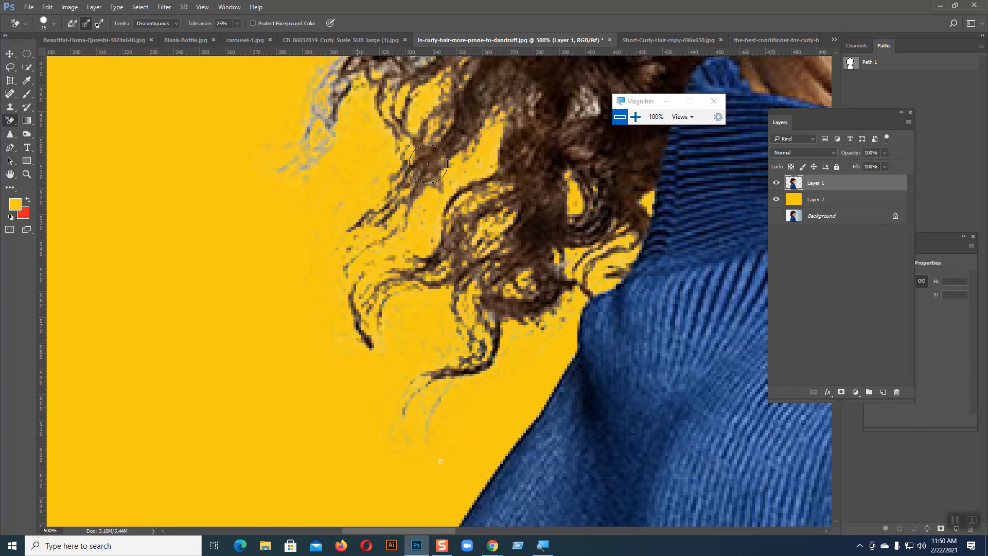
{"action": "left_click", "coordinate": [564, 266]}
{"action": "mouse_move", "coordinate": [428, 423]}
{"action": "left_mouse_down"}
{"action": "mouse_move", "coordinate": [434, 404]}
{"action": "mouse_move", "coordinate": [422, 438]}
{"action": "mouse_move", "coordinate": [444, 394]}
{"action": "mouse_move", "coordinate": [395, 409]}
{"action": "mouse_move", "coordinate": [413, 376]}
{"action": "mouse_move", "coordinate": [427, 381]}
{"action": "mouse_move", "coordinate": [459, 350]}
{"action": "left_mouse_up"}
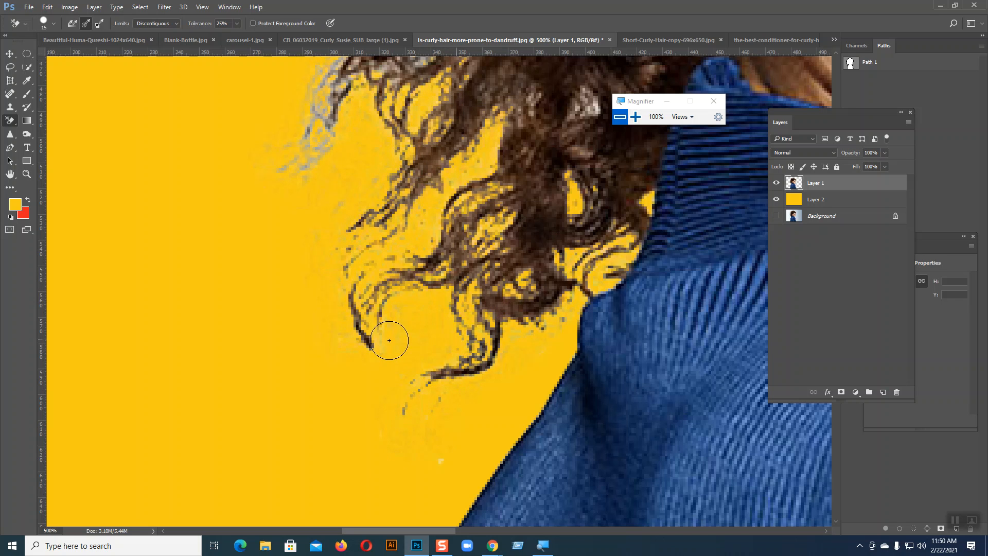
Erase the gray remnants from the lower-back curls and the looped strand at their outer edge.
{"action": "left_click_drag", "start_coordinate": [466, 175], "coordinate": [561, 413]}
{"action": "mouse_move", "coordinate": [429, 376]}
{"action": "left_mouse_down"}
{"action": "mouse_move", "coordinate": [403, 414]}
{"action": "mouse_move", "coordinate": [400, 362]}
{"action": "mouse_move", "coordinate": [374, 405]}
{"action": "mouse_move", "coordinate": [463, 283]}
{"action": "mouse_move", "coordinate": [465, 268]}
{"action": "mouse_move", "coordinate": [444, 268]}
{"action": "mouse_move", "coordinate": [487, 201]}
{"action": "mouse_move", "coordinate": [517, 290]}
{"action": "mouse_move", "coordinate": [552, 229]}
{"action": "mouse_move", "coordinate": [545, 268]}
{"action": "mouse_move", "coordinate": [577, 270]}
{"action": "mouse_move", "coordinate": [620, 245]}
{"action": "mouse_move", "coordinate": [649, 254]}
{"action": "mouse_move", "coordinate": [682, 325]}
{"action": "mouse_move", "coordinate": [584, 335]}
{"action": "left_mouse_up"}
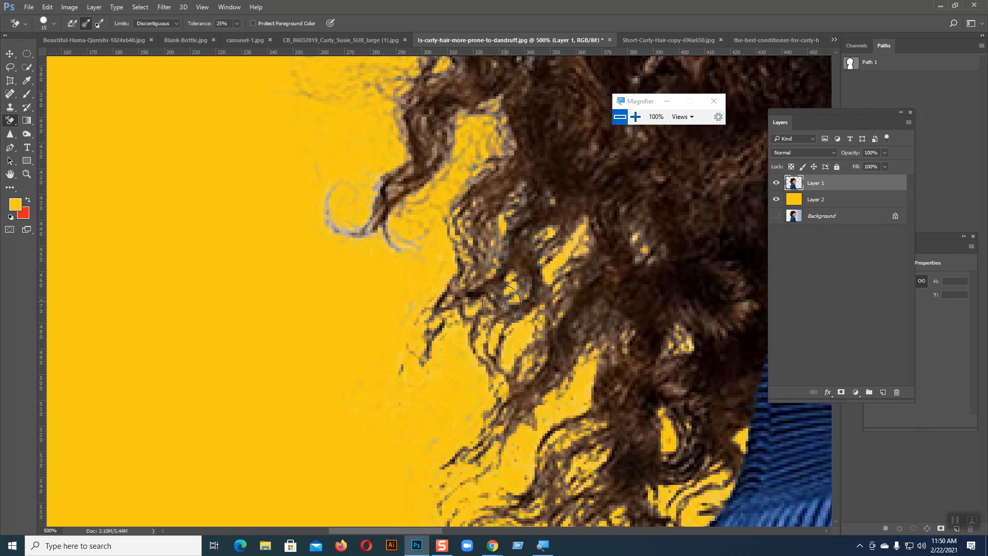
{"action": "left_click_drag", "start_coordinate": [396, 206], "coordinate": [335, 192]}
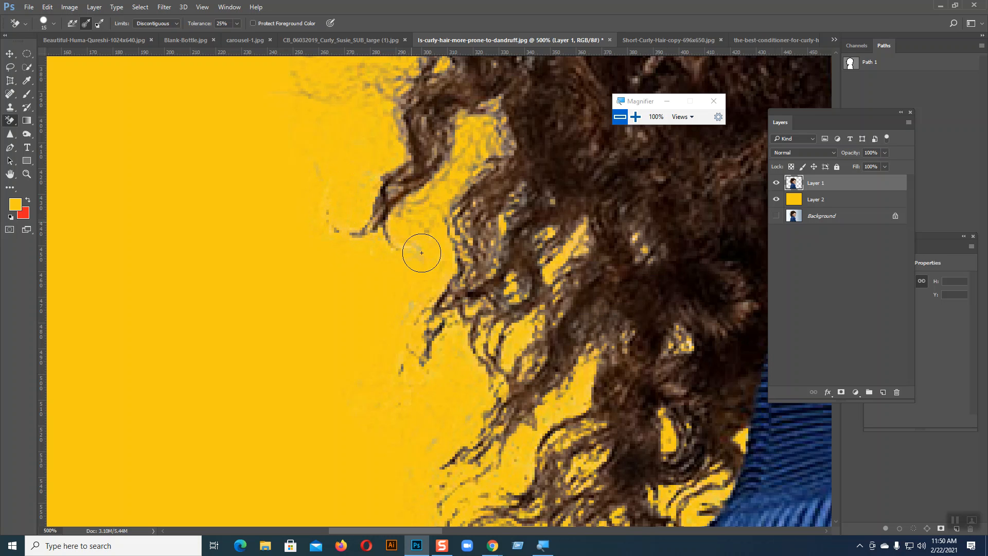
Try to erase the remnants around the curls at the middle of the back hair, and undo the last two strokes.
{"action": "mouse_move", "coordinate": [530, 222]}
{"action": "left_mouse_down"}
{"action": "mouse_move", "coordinate": [557, 455]}
{"action": "mouse_move", "coordinate": [547, 523]}
{"action": "left_mouse_up"}
{"action": "mouse_move", "coordinate": [568, 391]}
{"action": "left_mouse_down"}
{"action": "mouse_move", "coordinate": [547, 339]}
{"action": "mouse_move", "coordinate": [512, 387]}
{"action": "mouse_move", "coordinate": [501, 345]}
{"action": "mouse_move", "coordinate": [466, 336]}
{"action": "mouse_move", "coordinate": [496, 279]}
{"action": "mouse_move", "coordinate": [396, 427]}
{"action": "left_mouse_up"}
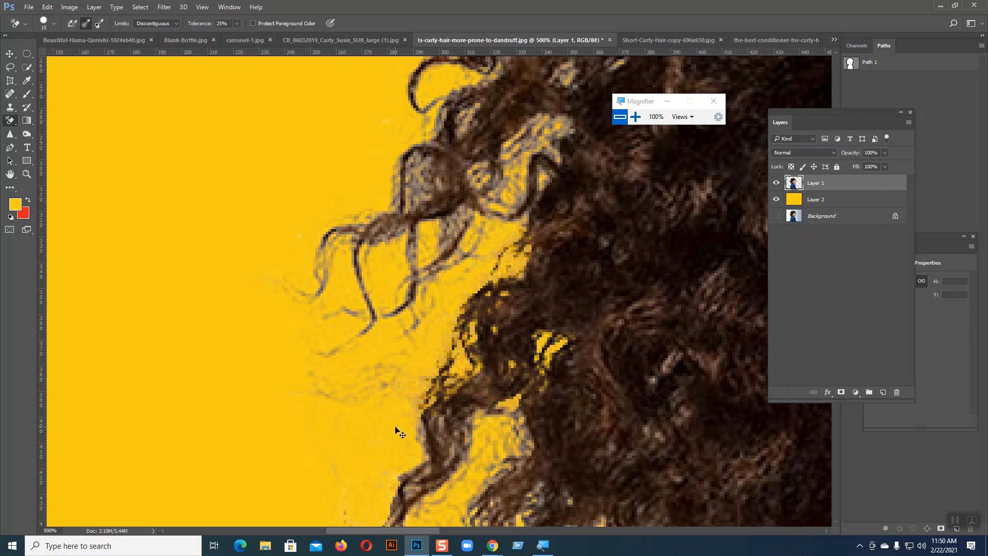
{"action": "key", "text": "ctrl+alt+z"}
{"action": "key", "text": "ctrl+alt+z"}
Set the Background Eraser's tolerance to 42%.
{"action": "key", "text": "ctrl+1"}
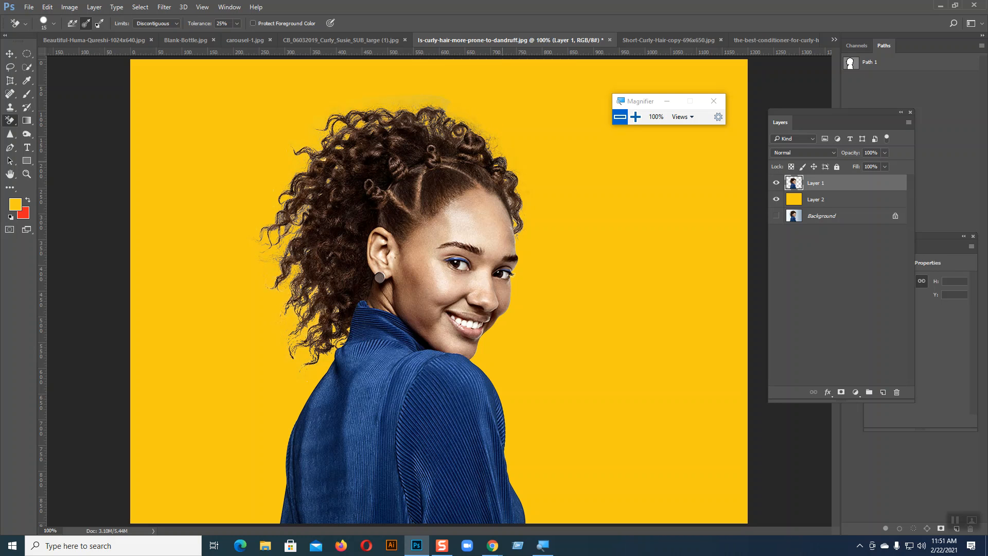
{"action": "left_click", "coordinate": [236, 23]}
{"action": "left_click_drag", "start_coordinate": [244, 33], "coordinate": [245, 33]}
{"action": "left_click", "coordinate": [236, 21]}
{"action": "key", "text": "ctrl+minus"}
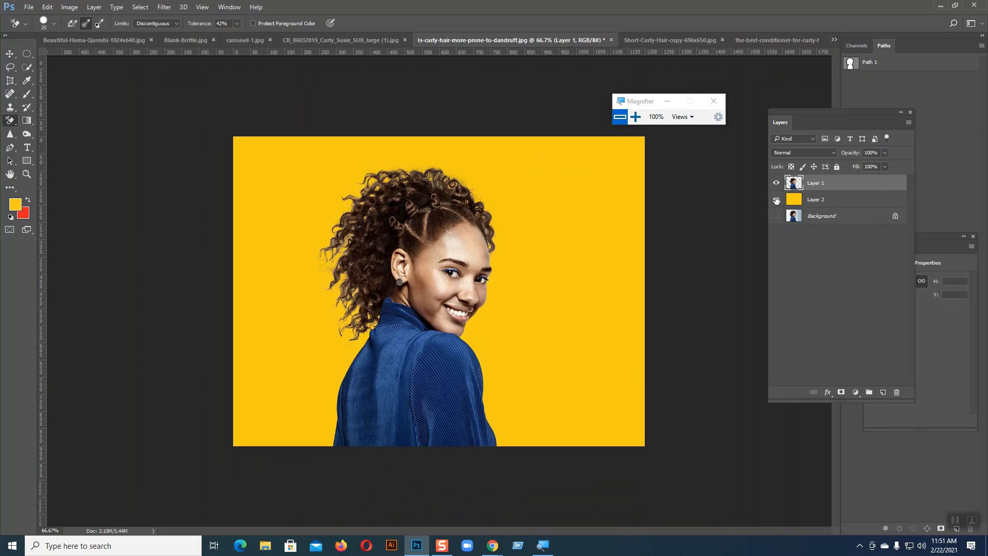
Hide and show the yellow fill layer repeatedly to inspect the cutout's hair edges.
{"action": "left_click", "coordinate": [776, 200]}
{"action": "left_click", "coordinate": [776, 200]}
{"action": "left_click", "coordinate": [776, 199]}
{"action": "left_click", "coordinate": [776, 200]}
{"action": "left_click", "coordinate": [776, 200]}
{"action": "left_click", "coordinate": [776, 200]}
Switch to the Blank-Bottle.jpg document and activate the Magic Eraser Tool.
{"action": "left_click", "coordinate": [662, 41]}
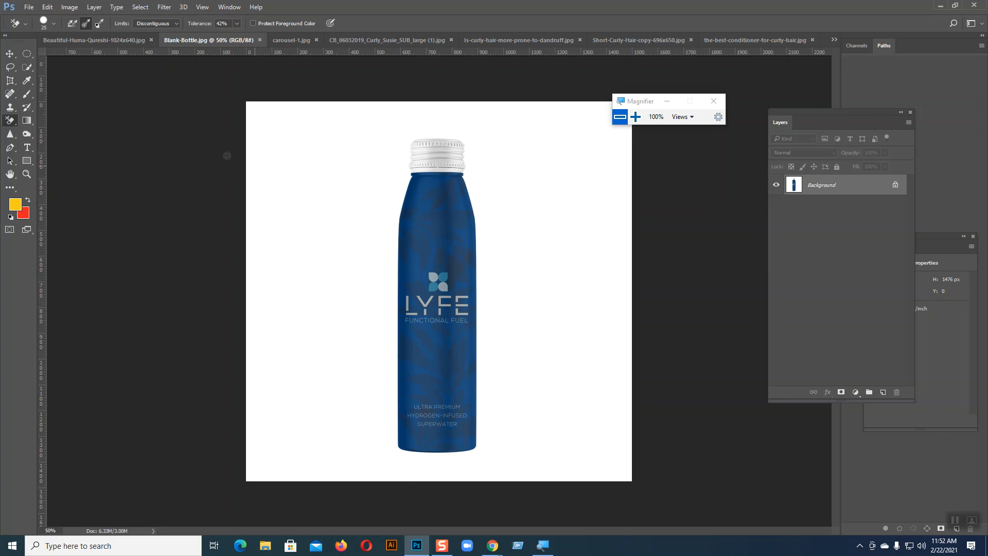
{"action": "right_click", "coordinate": [11, 122]}
{"action": "left_click", "coordinate": [9, 54]}
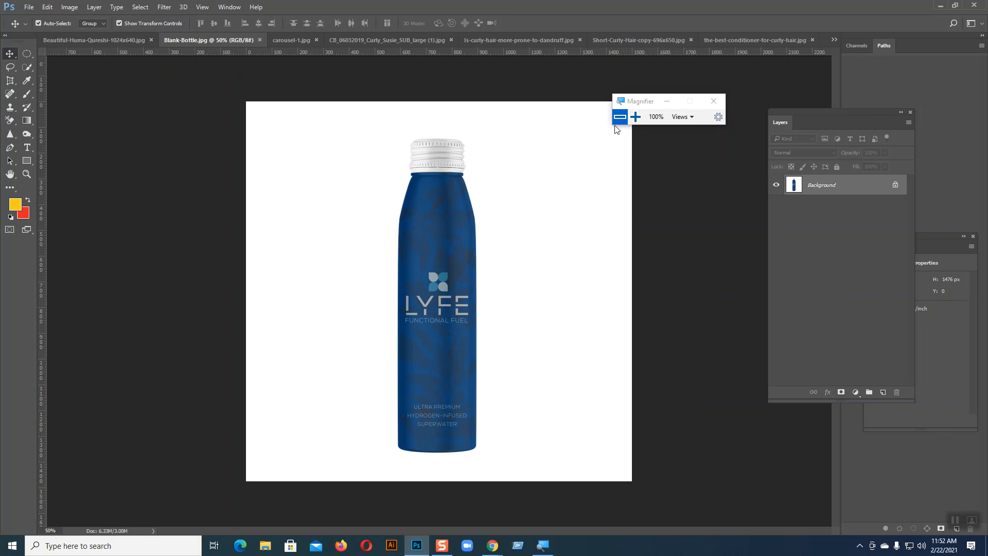
{"action": "left_click", "coordinate": [636, 117]}
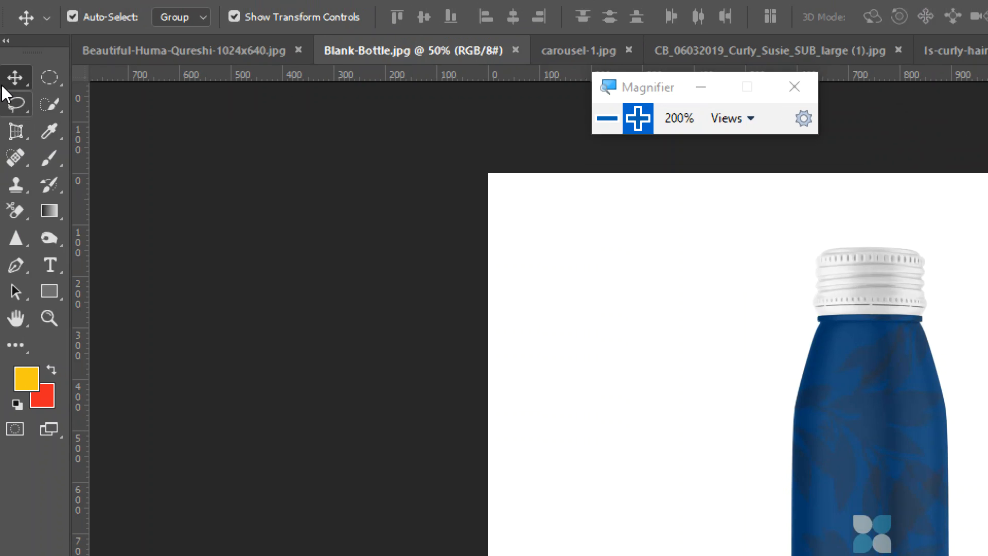
{"action": "mouse_move", "coordinate": [17, 212]}
{"action": "left_mouse_down"}
{"action": "mouse_move", "coordinate": [106, 258]}
{"action": "mouse_move", "coordinate": [175, 257]}
{"action": "left_mouse_up"}
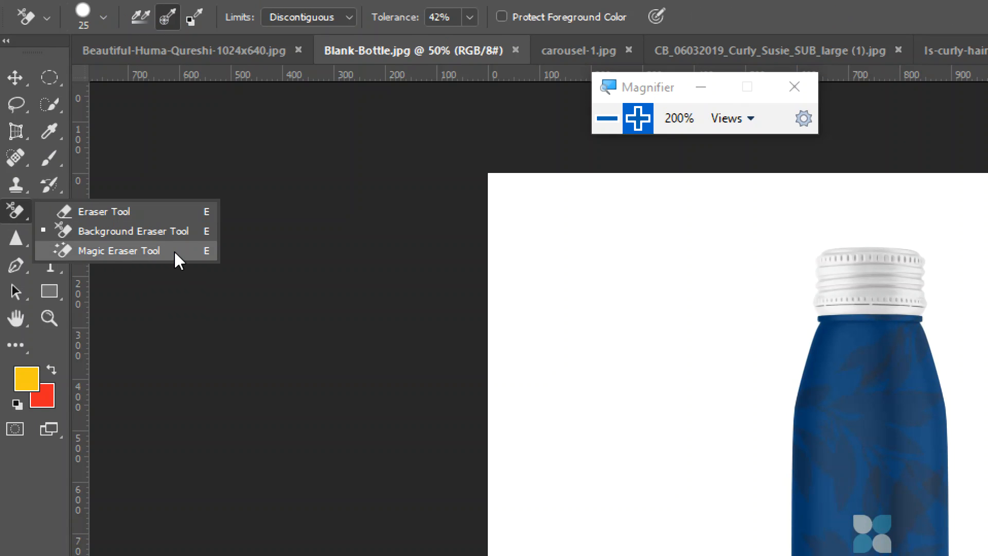
{"action": "left_click", "coordinate": [137, 256]}
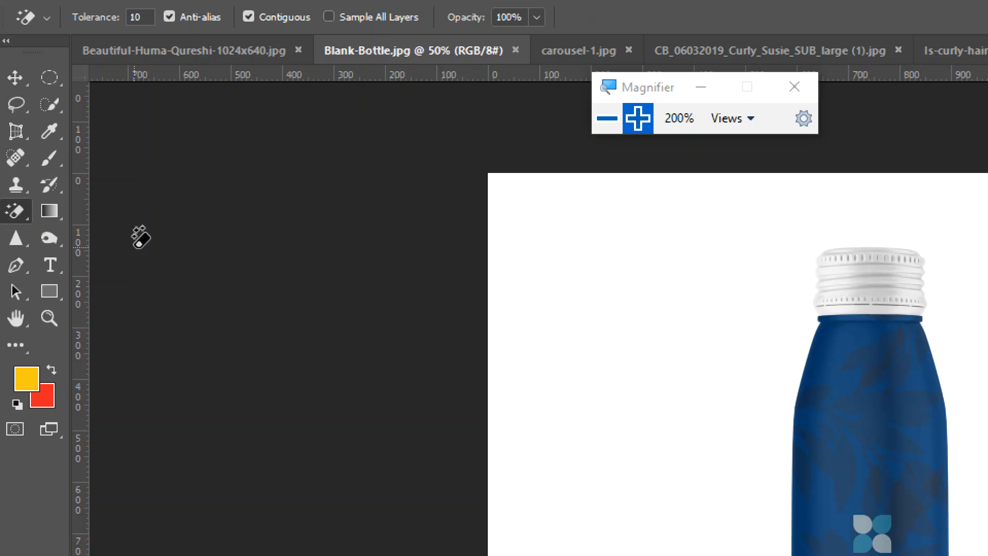
{"action": "left_click", "coordinate": [617, 124]}
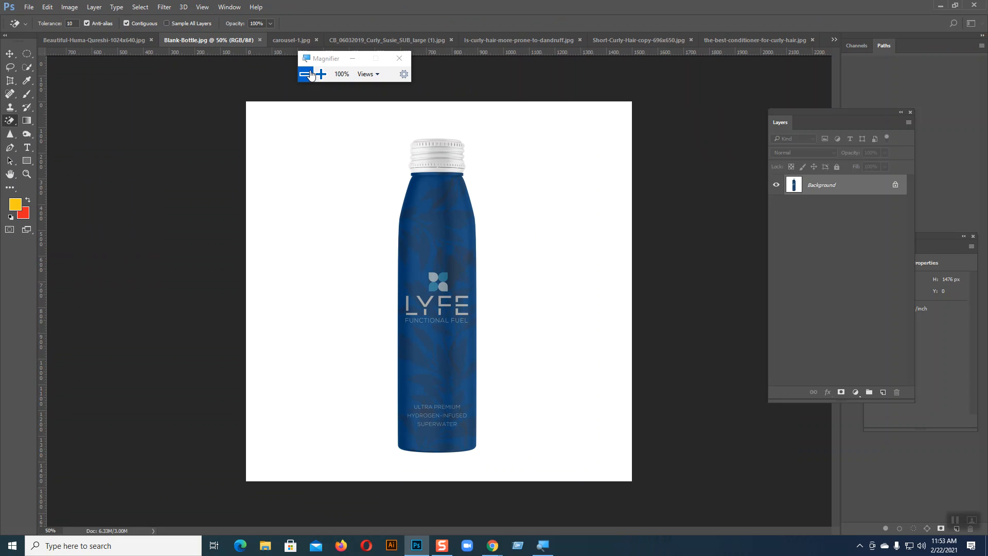
Look through the open photo documents for ones suited to the Magic Eraser, and return to Blank-Bottle.jpg.
{"action": "left_click", "coordinate": [292, 42]}
{"action": "left_click", "coordinate": [125, 42]}
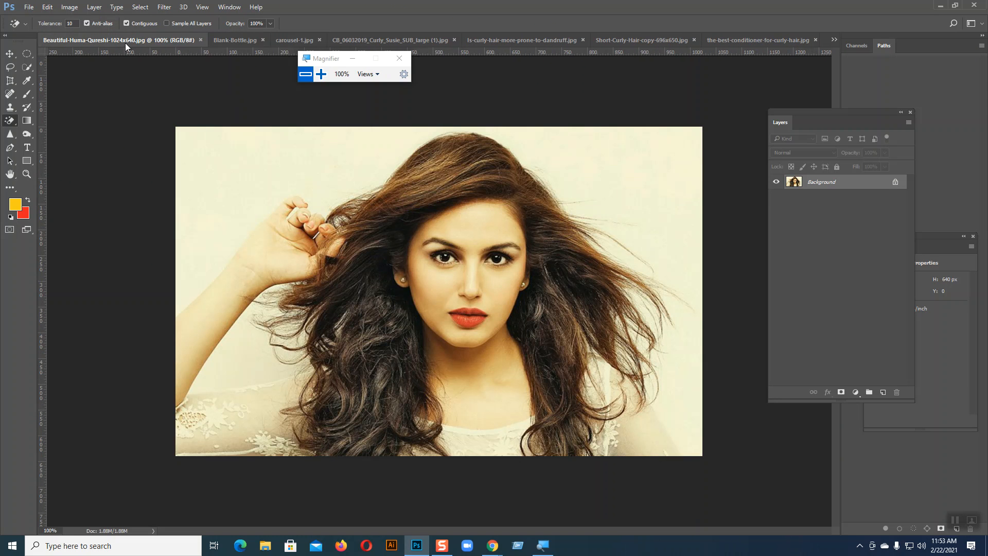
{"action": "left_click", "coordinate": [229, 41]}
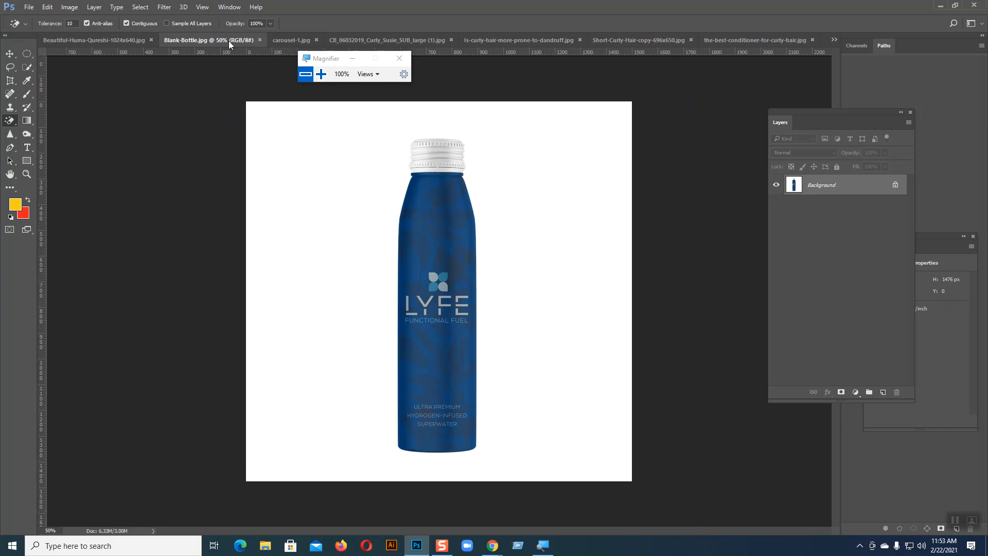
{"action": "left_click", "coordinate": [292, 42]}
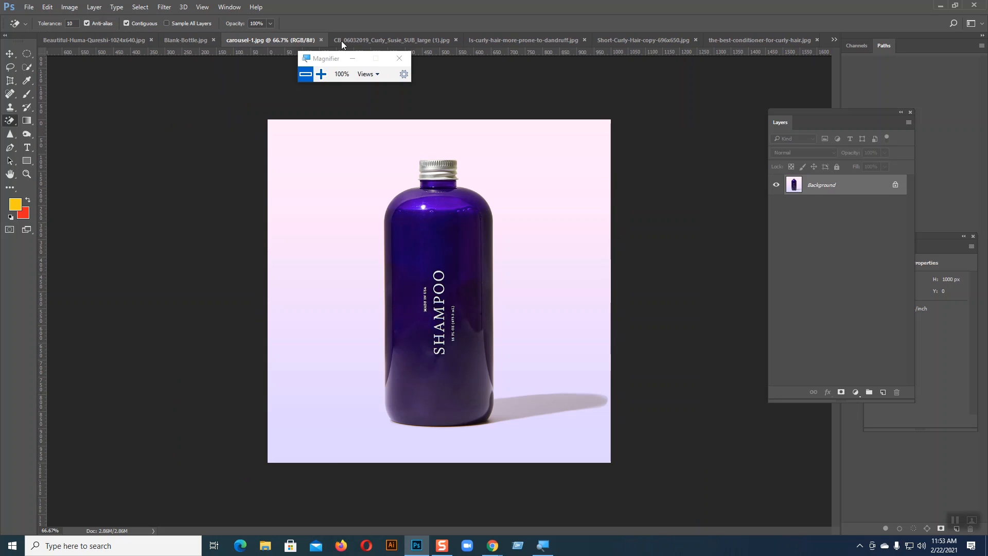
{"action": "left_click", "coordinate": [371, 41]}
{"action": "left_click", "coordinate": [484, 39]}
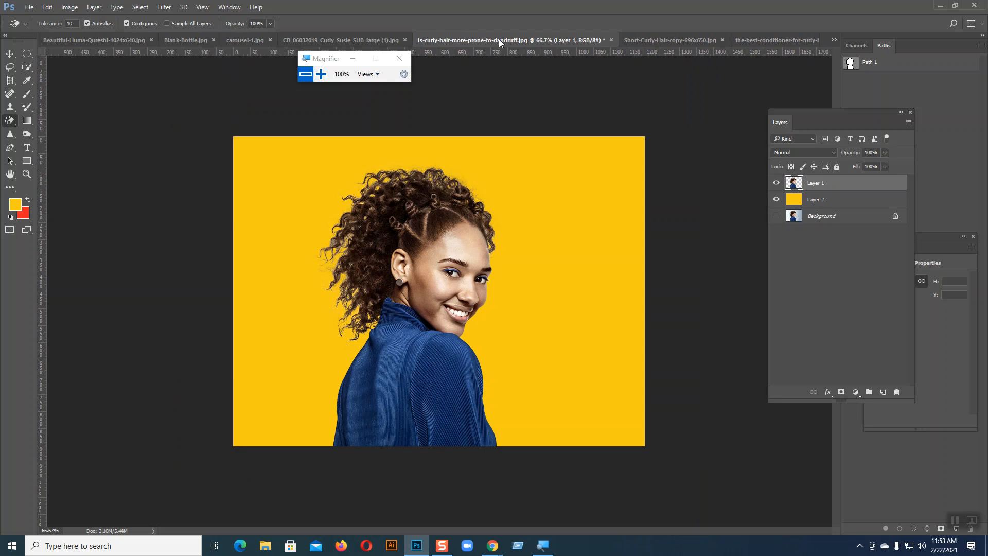
{"action": "left_click", "coordinate": [689, 40]}
{"action": "left_click", "coordinate": [755, 41]}
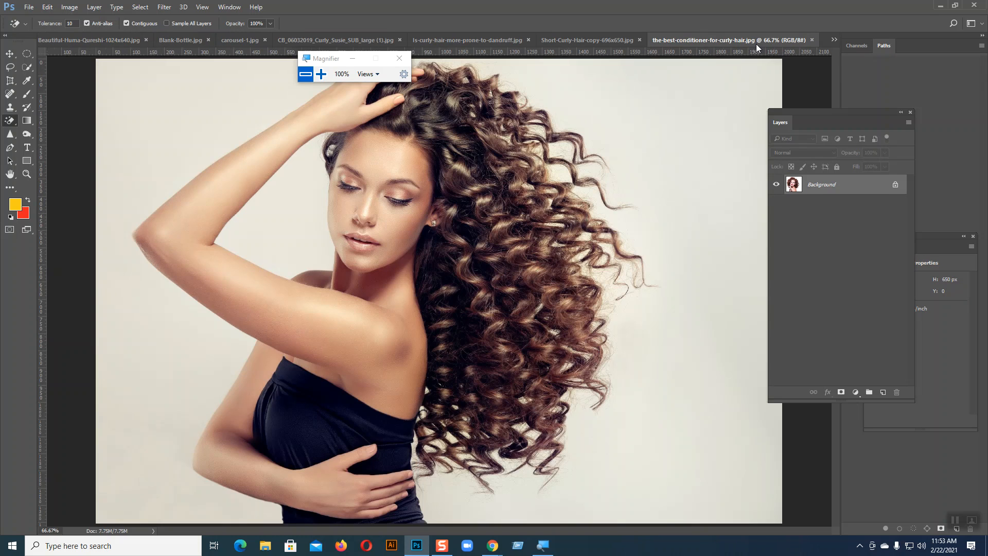
{"action": "left_click", "coordinate": [243, 42]}
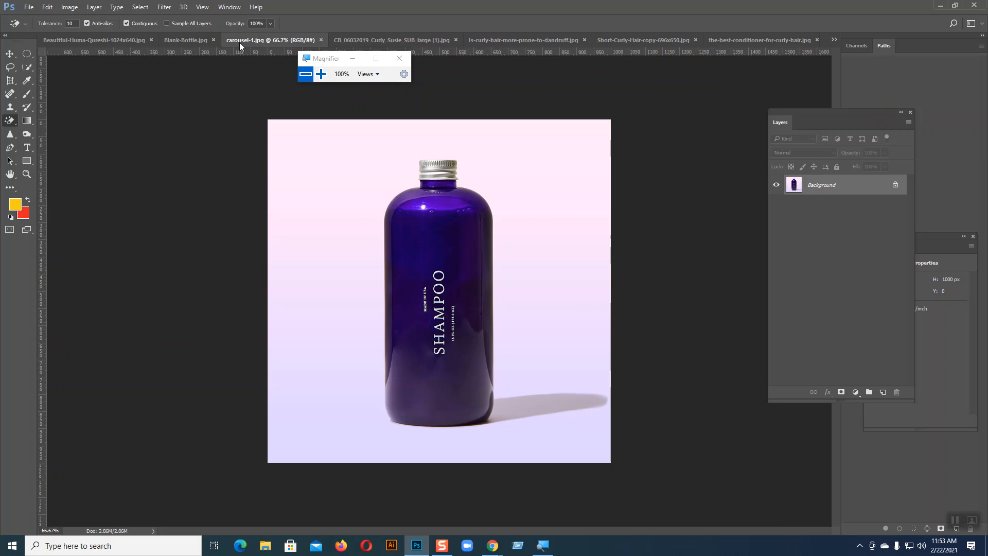
{"action": "left_click", "coordinate": [186, 46]}
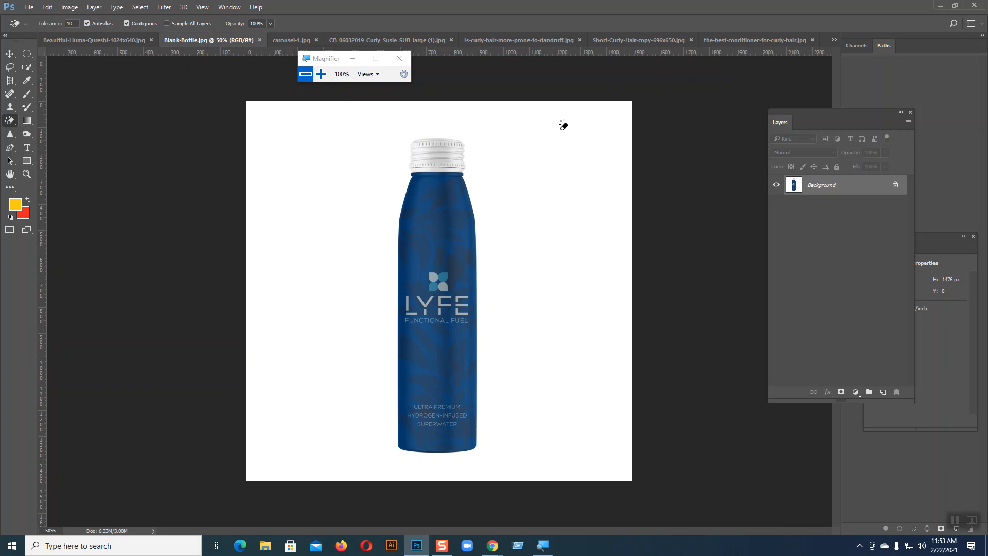
Erase the white background around the blue bottle with the Magic Eraser, and shift the cutout slightly with the Move tool.
{"action": "left_click", "coordinate": [563, 125]}
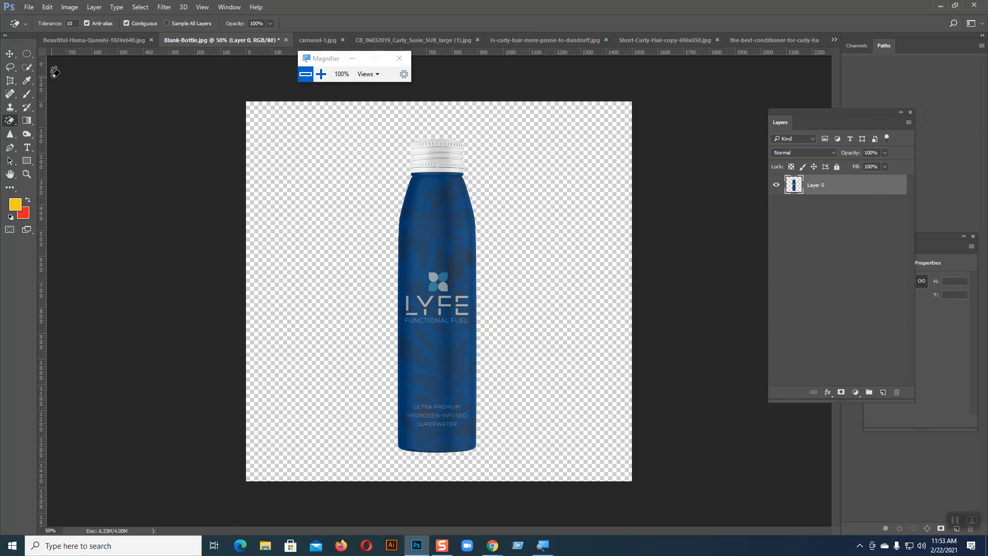
{"action": "left_click", "coordinate": [9, 54]}
{"action": "mouse_move", "coordinate": [458, 301]}
{"action": "left_mouse_down"}
{"action": "mouse_move", "coordinate": [546, 288]}
{"action": "mouse_move", "coordinate": [453, 283]}
{"action": "mouse_move", "coordinate": [476, 282]}
{"action": "mouse_move", "coordinate": [461, 288]}
{"action": "left_mouse_up"}
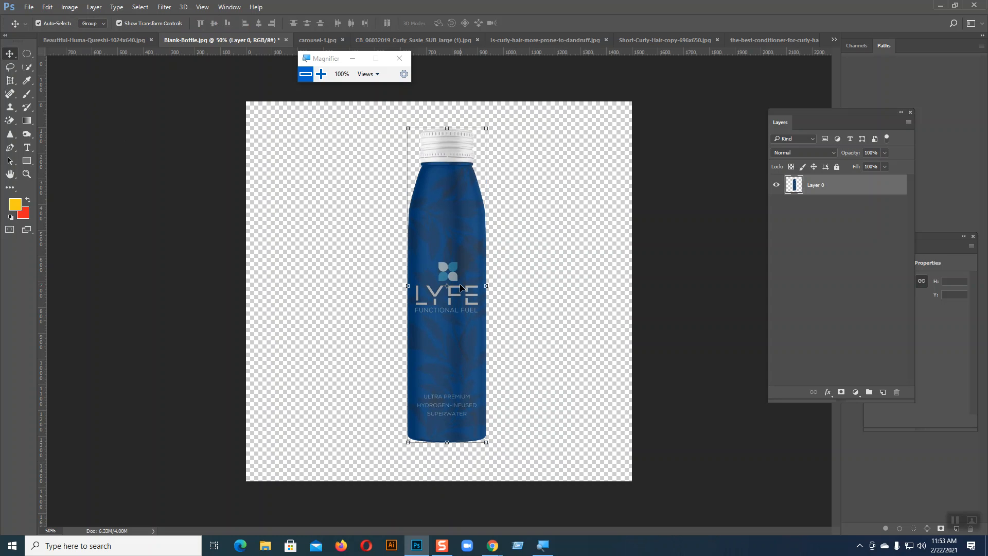
{"action": "left_click_drag", "start_coordinate": [461, 252], "coordinate": [452, 258]}
Look through more of the open photos for another Magic Eraser example, and settle on carousel-1.jpg.
{"action": "left_click", "coordinate": [834, 40]}
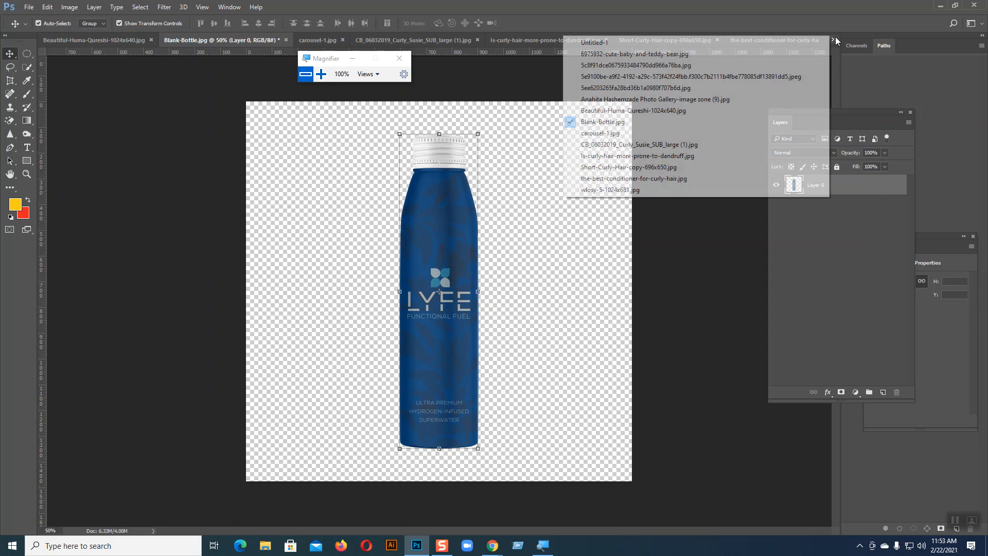
{"action": "left_click", "coordinate": [606, 99]}
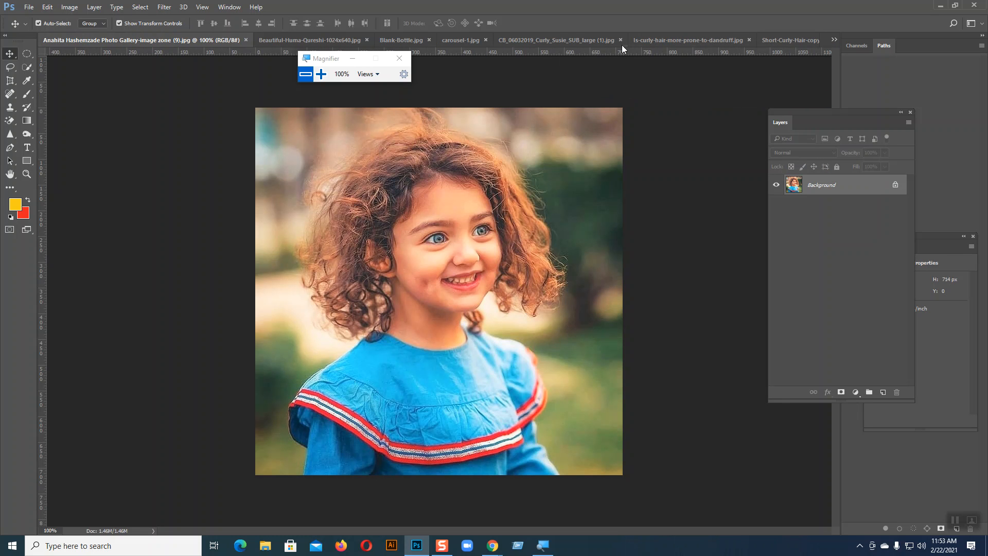
{"action": "left_click", "coordinate": [313, 40]}
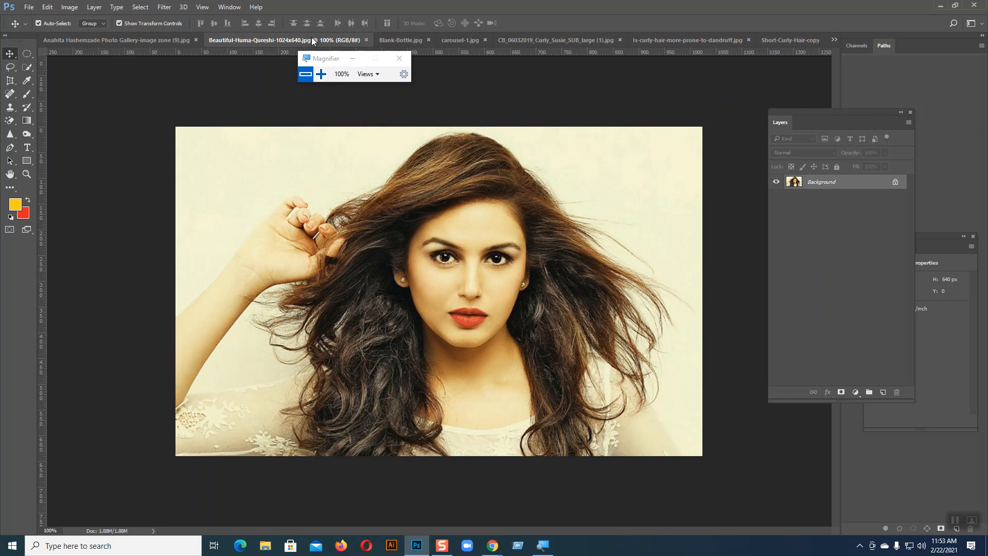
{"action": "left_click", "coordinate": [404, 40]}
{"action": "left_click", "coordinate": [468, 38]}
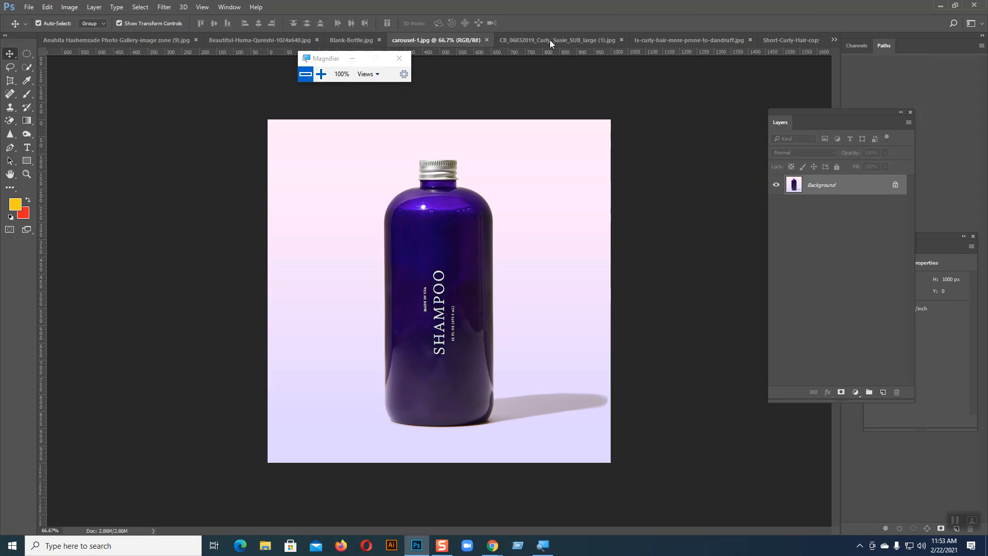
{"action": "left_click", "coordinate": [550, 39]}
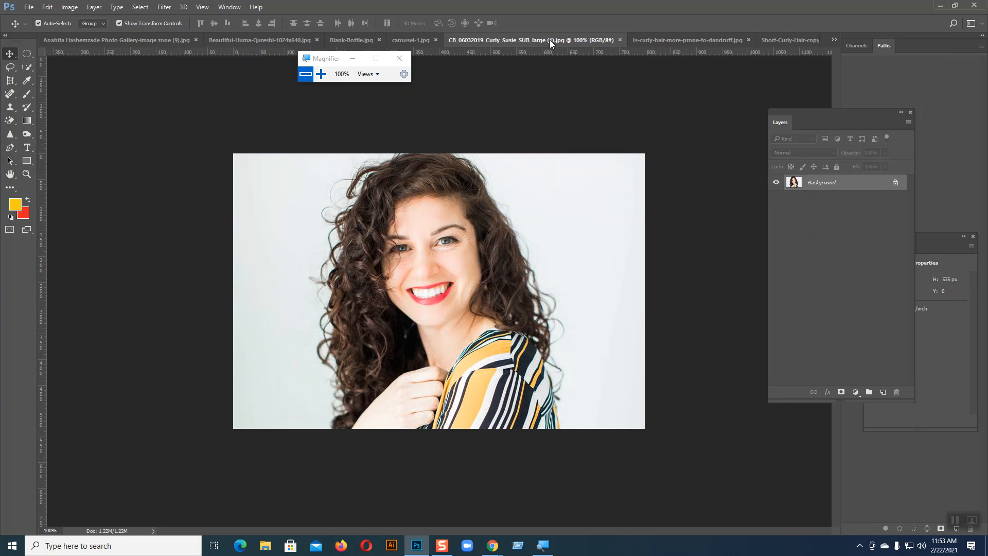
{"action": "left_click", "coordinate": [404, 42]}
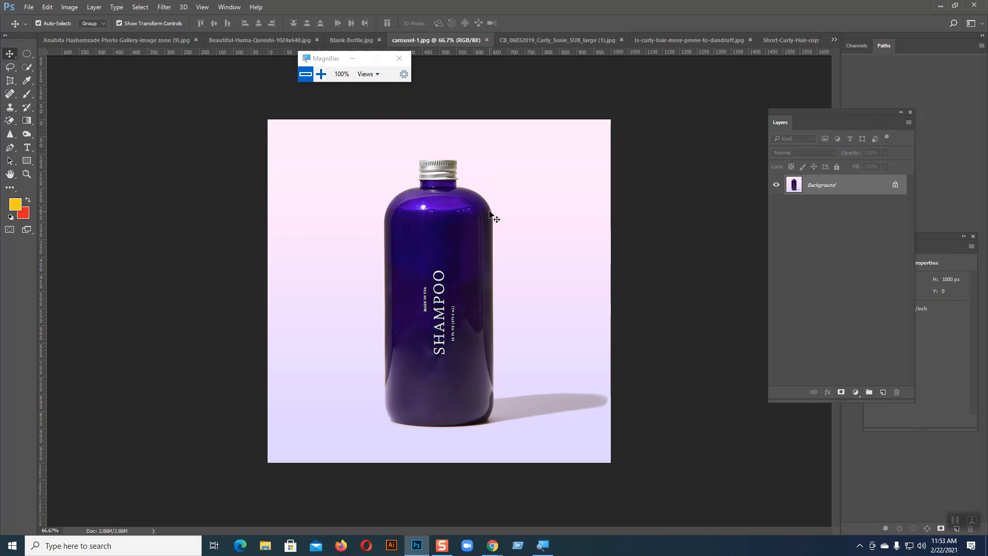
Erase the pink-to-lavender gradient background around the shampoo bottle with the Magic Eraser, including the shadow and the leftover horizontal strip.
{"action": "left_click", "coordinate": [9, 120]}
{"action": "left_click", "coordinate": [547, 164]}
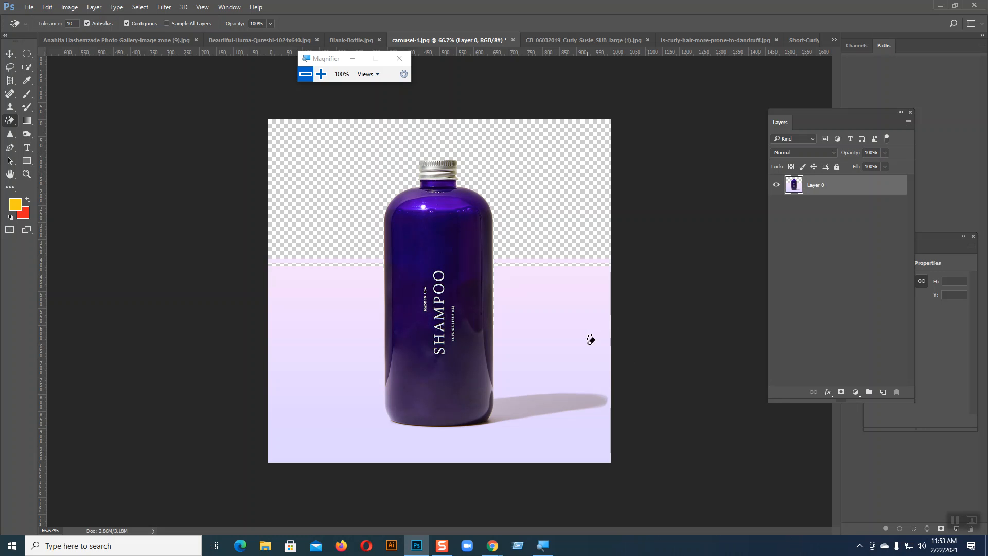
{"action": "left_click", "coordinate": [551, 327]}
{"action": "left_click", "coordinate": [357, 293]}
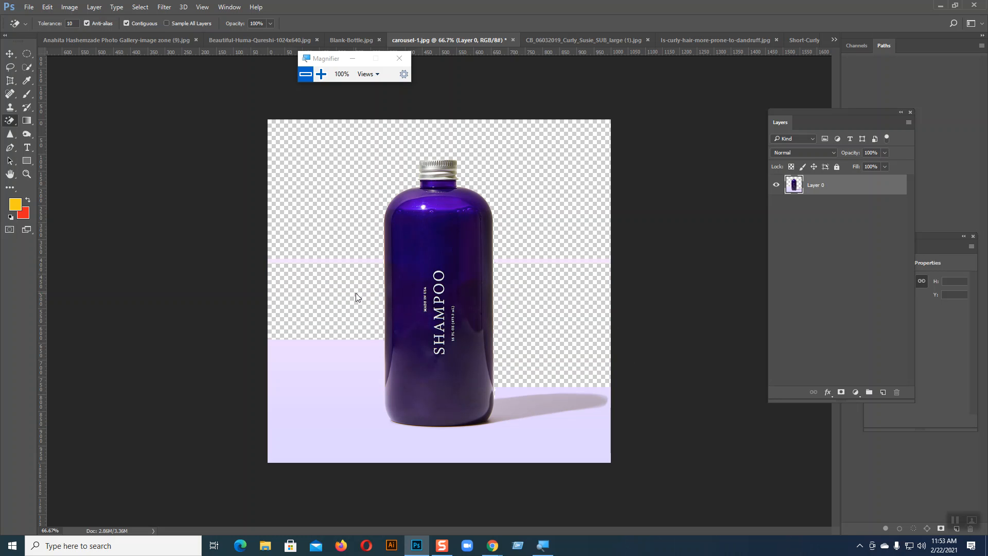
{"action": "left_click", "coordinate": [351, 380]}
{"action": "left_click", "coordinate": [552, 407]}
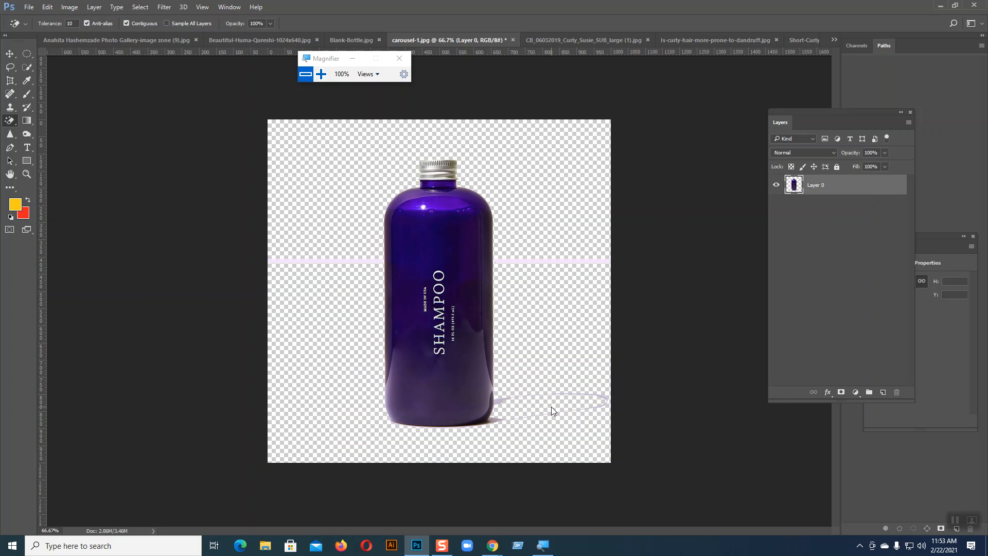
{"action": "left_click", "coordinate": [548, 257]}
{"action": "left_click", "coordinate": [354, 260]}
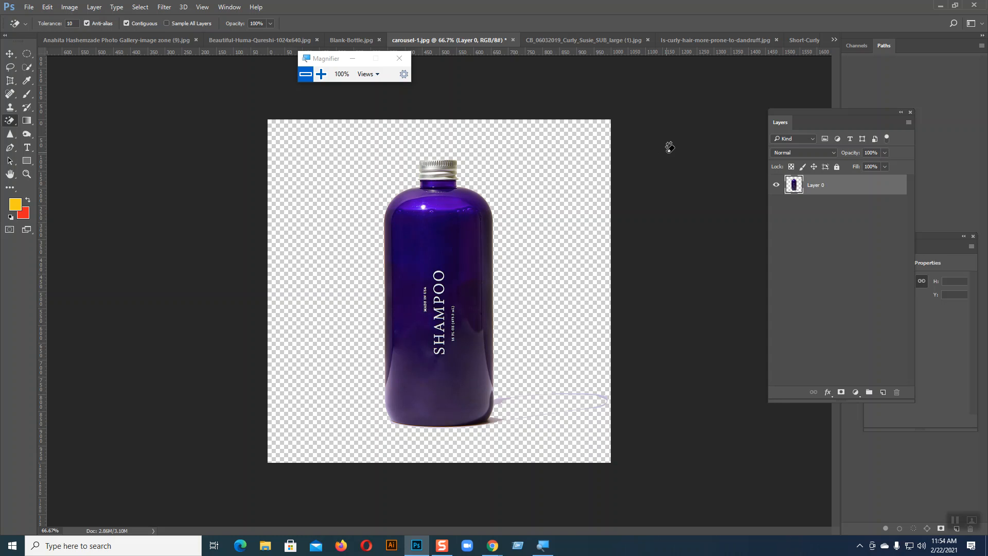
In Short-Curly-Hair-copy-696x650.jpg, erase the white background with the Magic Eraser and place a new yellow-filled layer beneath the woman.
{"action": "left_click", "coordinate": [800, 41]}
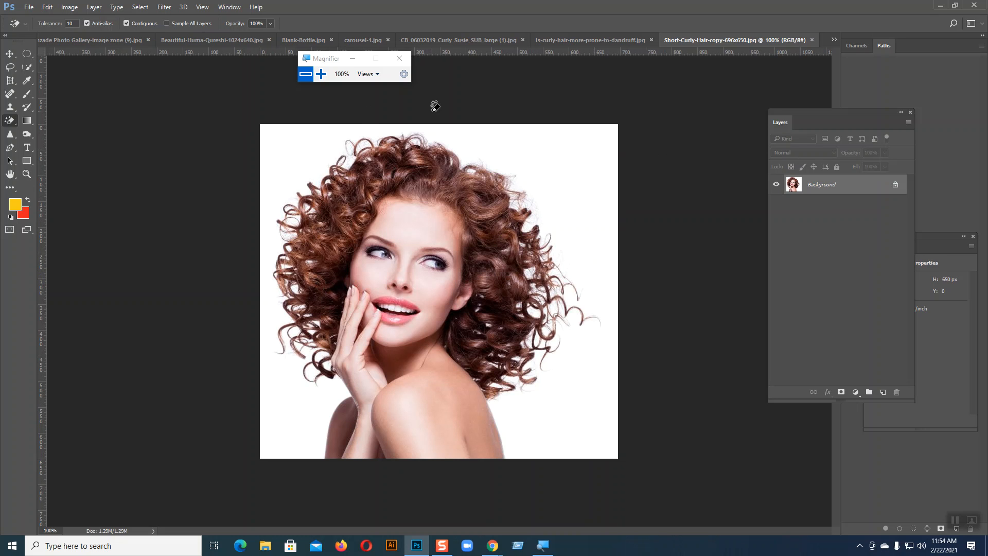
{"action": "left_click", "coordinate": [574, 164]}
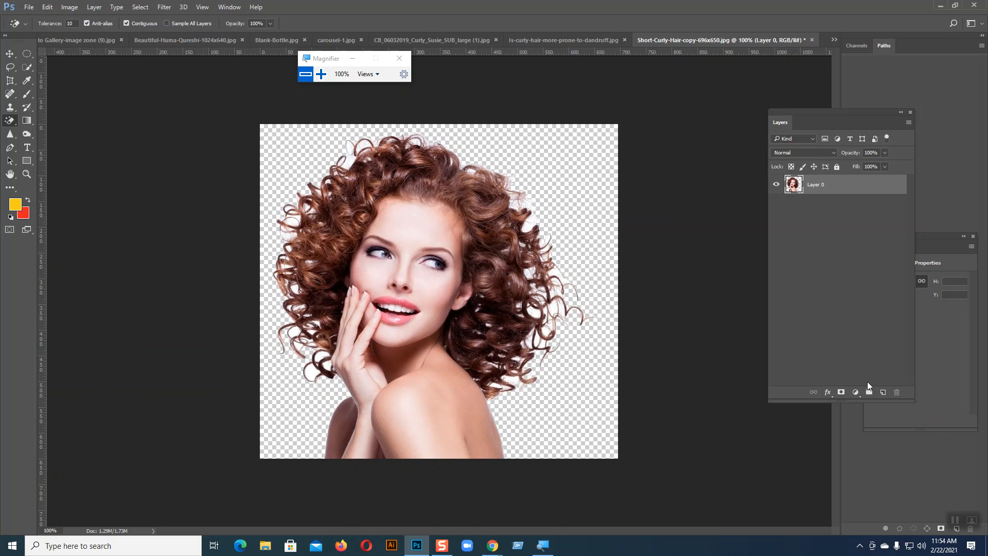
{"action": "left_click", "coordinate": [884, 392]}
{"action": "left_click_drag", "start_coordinate": [808, 185], "coordinate": [810, 211]}
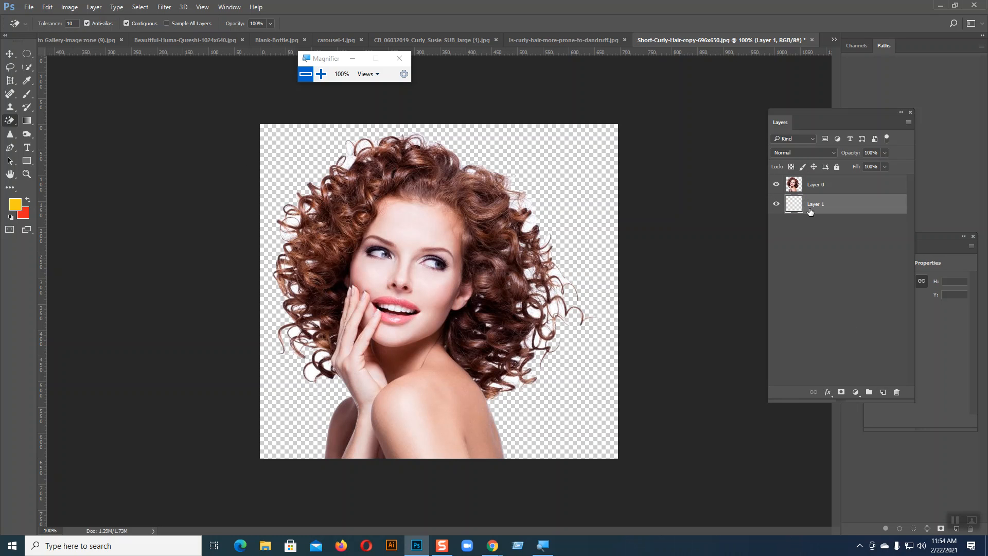
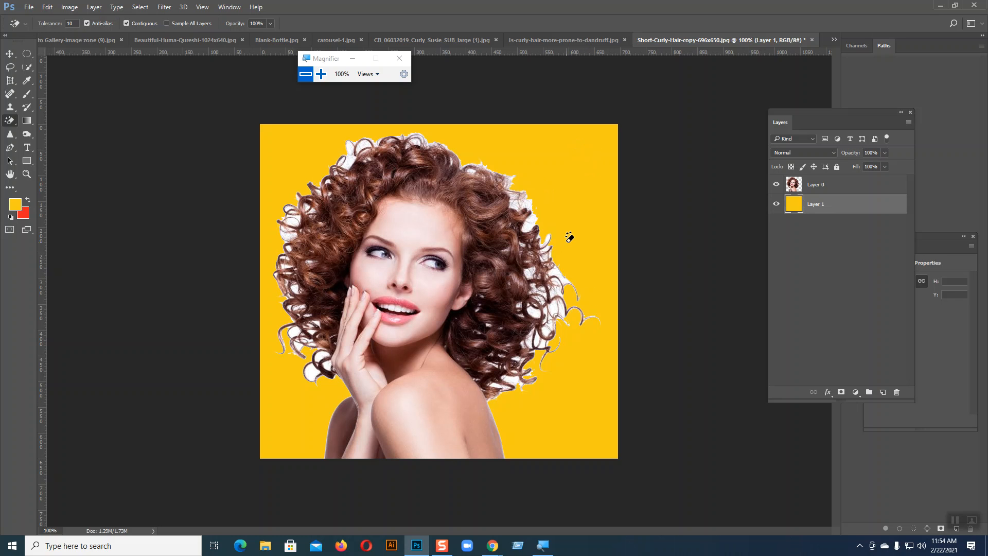
Erase the white remnants around the outer curls on Layer 0 with the Background Eraser Tool.
{"action": "right_click", "coordinate": [3, 121]}
{"action": "left_click", "coordinate": [840, 185]}
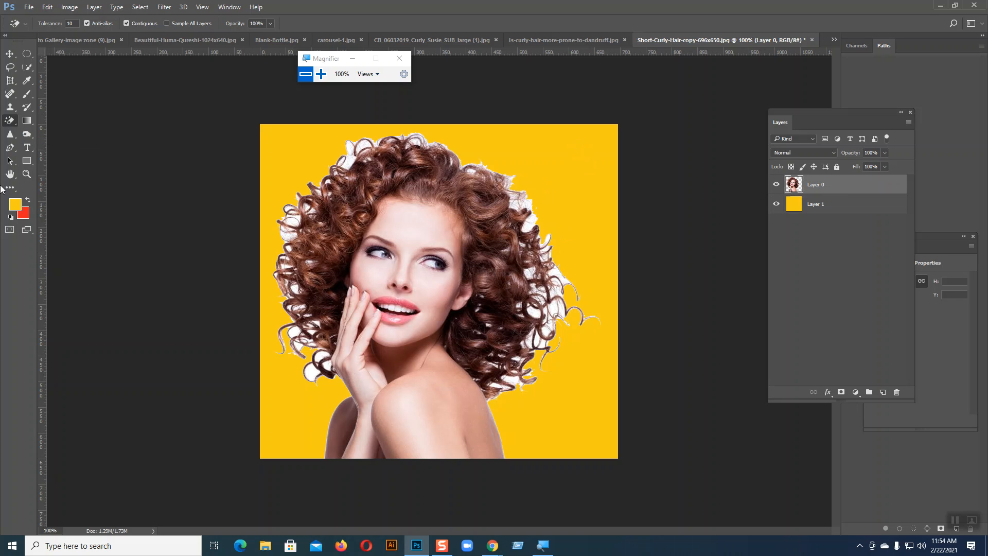
{"action": "right_click", "coordinate": [7, 121]}
{"action": "left_click", "coordinate": [43, 130]}
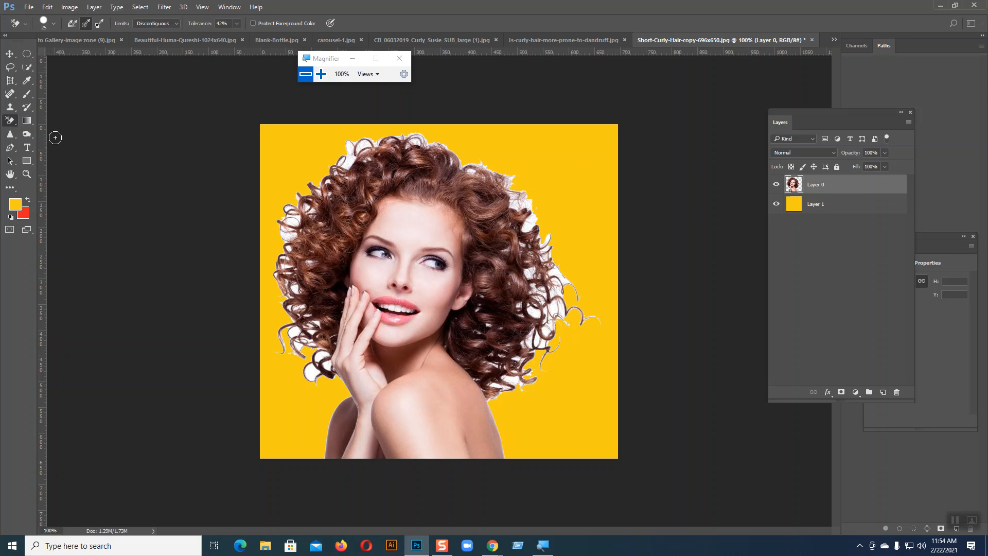
{"action": "mouse_move", "coordinate": [352, 148]}
{"action": "left_mouse_down"}
{"action": "mouse_move", "coordinate": [376, 142]}
{"action": "mouse_move", "coordinate": [344, 164]}
{"action": "mouse_move", "coordinate": [370, 166]}
{"action": "mouse_move", "coordinate": [368, 157]}
{"action": "mouse_move", "coordinate": [330, 177]}
{"action": "mouse_move", "coordinate": [340, 160]}
{"action": "mouse_move", "coordinate": [307, 200]}
{"action": "mouse_move", "coordinate": [315, 189]}
{"action": "mouse_move", "coordinate": [335, 193]}
{"action": "mouse_move", "coordinate": [298, 224]}
{"action": "mouse_move", "coordinate": [301, 190]}
{"action": "mouse_move", "coordinate": [315, 216]}
{"action": "mouse_move", "coordinate": [275, 230]}
{"action": "left_mouse_up"}
{"action": "mouse_move", "coordinate": [276, 274]}
{"action": "left_mouse_down"}
{"action": "mouse_move", "coordinate": [301, 311]}
{"action": "mouse_move", "coordinate": [283, 343]}
{"action": "mouse_move", "coordinate": [310, 335]}
{"action": "mouse_move", "coordinate": [326, 361]}
{"action": "mouse_move", "coordinate": [309, 373]}
{"action": "mouse_move", "coordinate": [305, 327]}
{"action": "left_mouse_up"}
{"action": "mouse_move", "coordinate": [417, 139]}
{"action": "left_mouse_down"}
{"action": "mouse_move", "coordinate": [479, 164]}
{"action": "mouse_move", "coordinate": [456, 163]}
{"action": "mouse_move", "coordinate": [514, 190]}
{"action": "mouse_move", "coordinate": [518, 182]}
{"action": "mouse_move", "coordinate": [501, 182]}
{"action": "mouse_move", "coordinate": [532, 221]}
{"action": "mouse_move", "coordinate": [521, 190]}
{"action": "mouse_move", "coordinate": [540, 216]}
{"action": "left_mouse_up"}
{"action": "mouse_move", "coordinate": [541, 251]}
{"action": "left_mouse_down"}
{"action": "mouse_move", "coordinate": [547, 238]}
{"action": "mouse_move", "coordinate": [529, 264]}
{"action": "mouse_move", "coordinate": [543, 299]}
{"action": "left_mouse_up"}
{"action": "mouse_move", "coordinate": [542, 253]}
{"action": "left_mouse_down"}
{"action": "mouse_move", "coordinate": [575, 318]}
{"action": "mouse_move", "coordinate": [570, 286]}
{"action": "mouse_move", "coordinate": [593, 328]}
{"action": "mouse_move", "coordinate": [586, 308]}
{"action": "mouse_move", "coordinate": [588, 321]}
{"action": "mouse_move", "coordinate": [561, 302]}
{"action": "mouse_move", "coordinate": [558, 315]}
{"action": "mouse_move", "coordinate": [550, 292]}
{"action": "mouse_move", "coordinate": [574, 317]}
{"action": "left_mouse_up"}
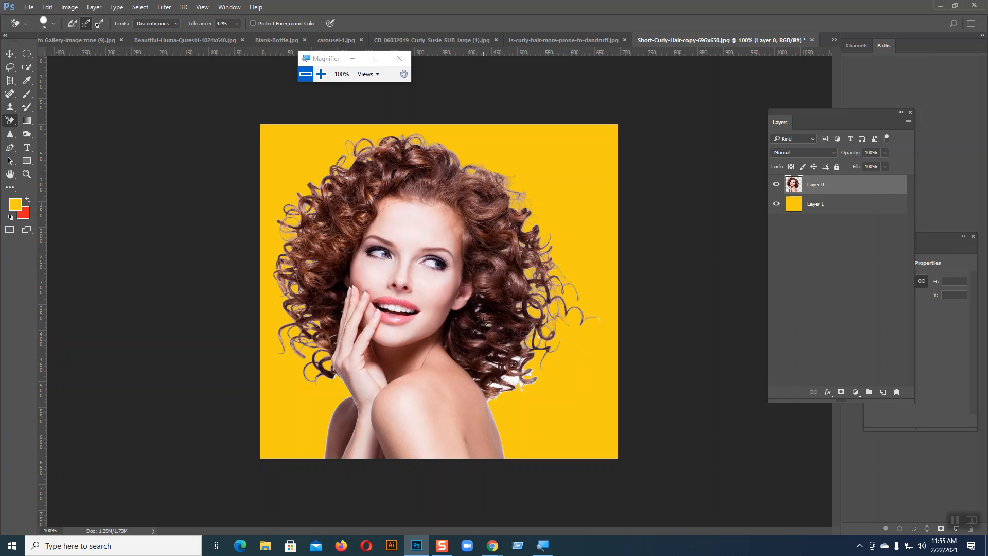
{"action": "mouse_move", "coordinate": [530, 383]}
{"action": "left_mouse_down"}
{"action": "mouse_move", "coordinate": [523, 391]}
{"action": "mouse_move", "coordinate": [521, 357]}
{"action": "left_mouse_up"}
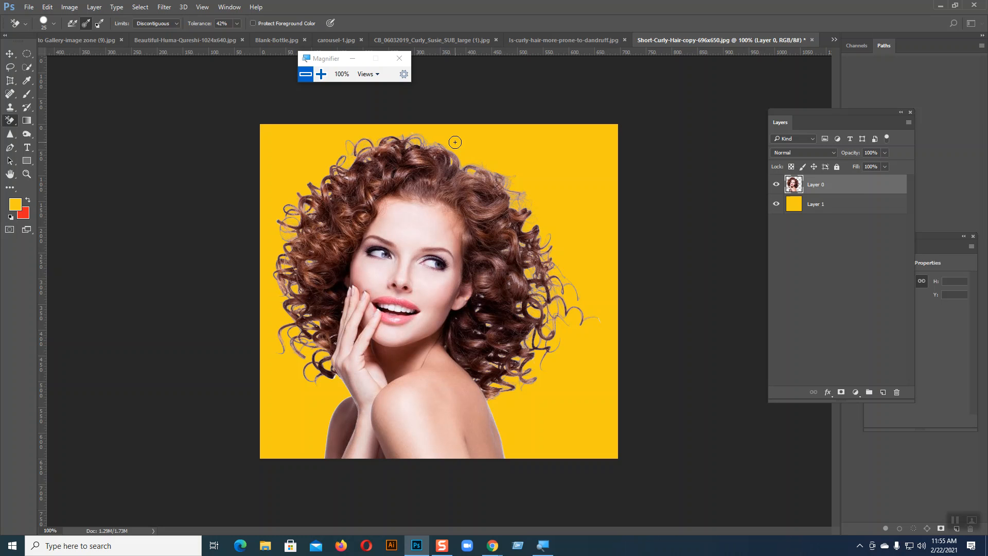
Reduce the eraser brush size to 9, try it on the remnants within the curls left of the forehead, and undo the stroke.
{"action": "key", "text": "ctrl+plus"}
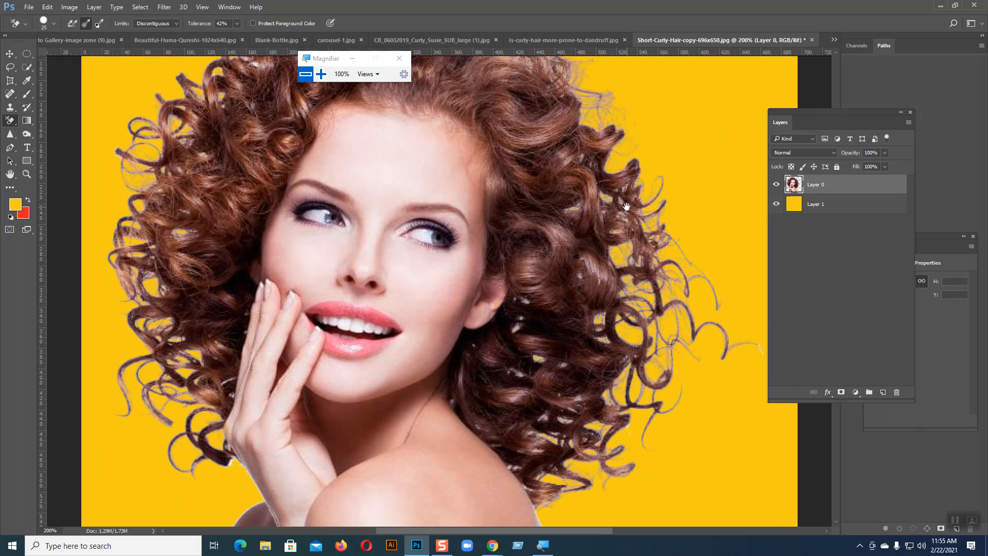
{"action": "left_click_drag", "start_coordinate": [581, 371], "coordinate": [529, 518]}
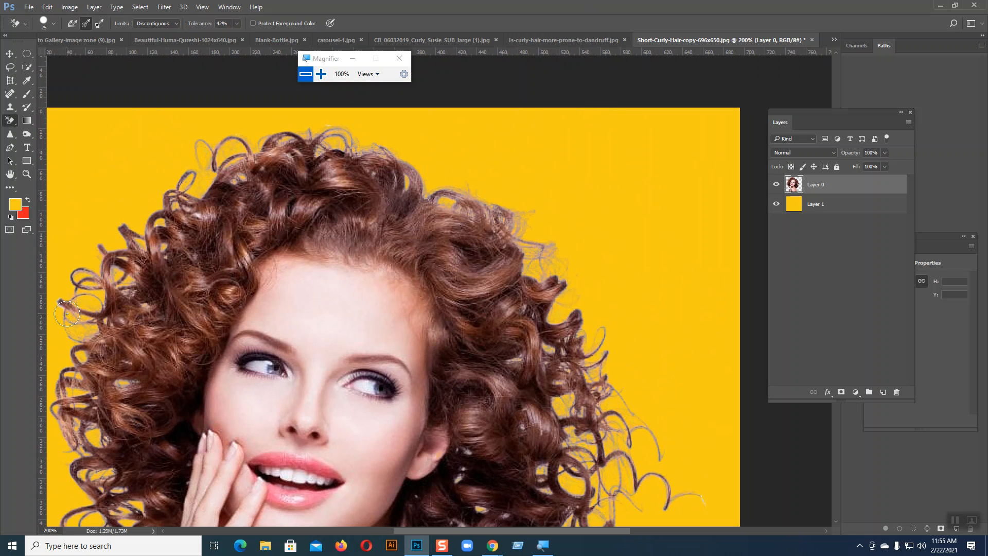
{"action": "left_click_drag", "start_coordinate": [499, 261], "coordinate": [626, 215]}
{"action": "key", "text": "ctrl+plus"}
{"action": "key", "text": "ctrl+plus"}
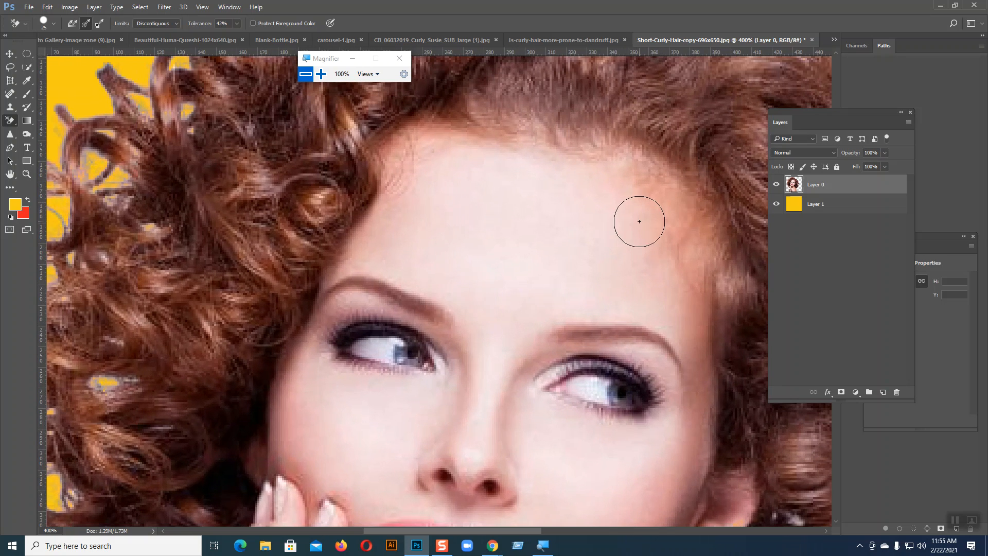
{"action": "left_click_drag", "start_coordinate": [415, 284], "coordinate": [762, 406]}
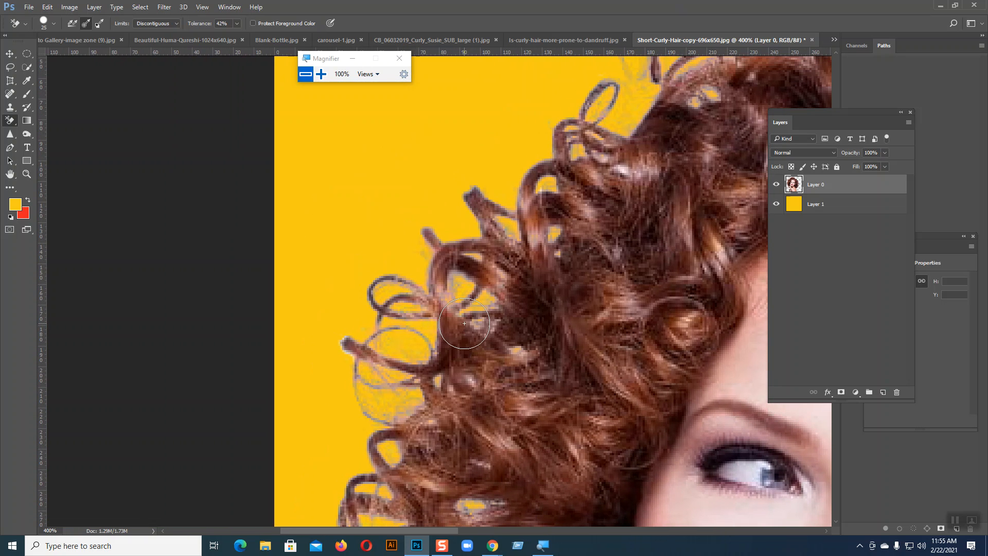
{"action": "key", "text": "bracketleft"}
{"action": "key", "text": "bracketleft"}
{"action": "key", "text": "bracketleft"}
{"action": "key", "text": "bracketleft"}
{"action": "mouse_move", "coordinate": [465, 280]}
{"action": "left_mouse_down"}
{"action": "mouse_move", "coordinate": [492, 306]}
{"action": "mouse_move", "coordinate": [489, 323]}
{"action": "mouse_move", "coordinate": [438, 291]}
{"action": "mouse_move", "coordinate": [456, 311]}
{"action": "mouse_move", "coordinate": [420, 276]}
{"action": "mouse_move", "coordinate": [426, 298]}
{"action": "left_mouse_up"}
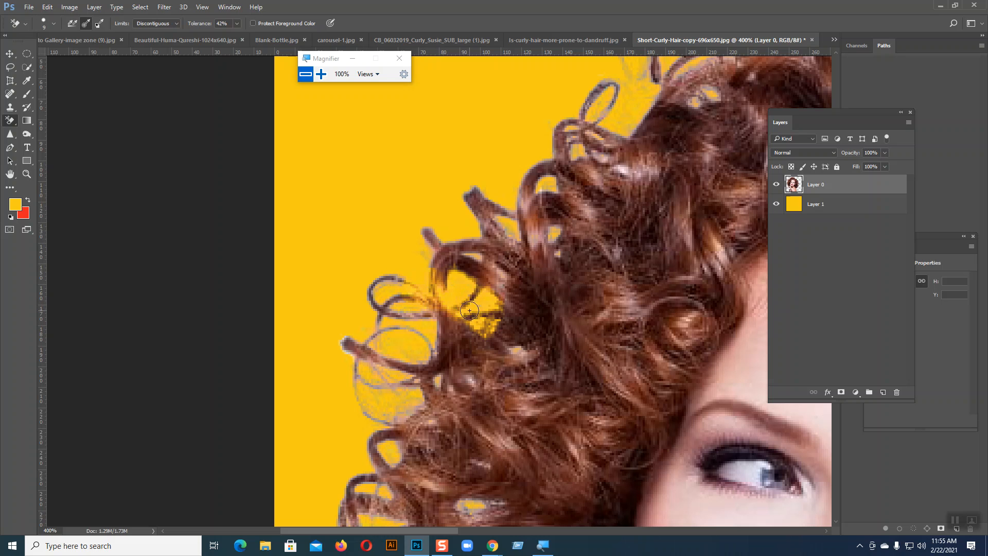
{"action": "key", "text": "ctrl+z"}
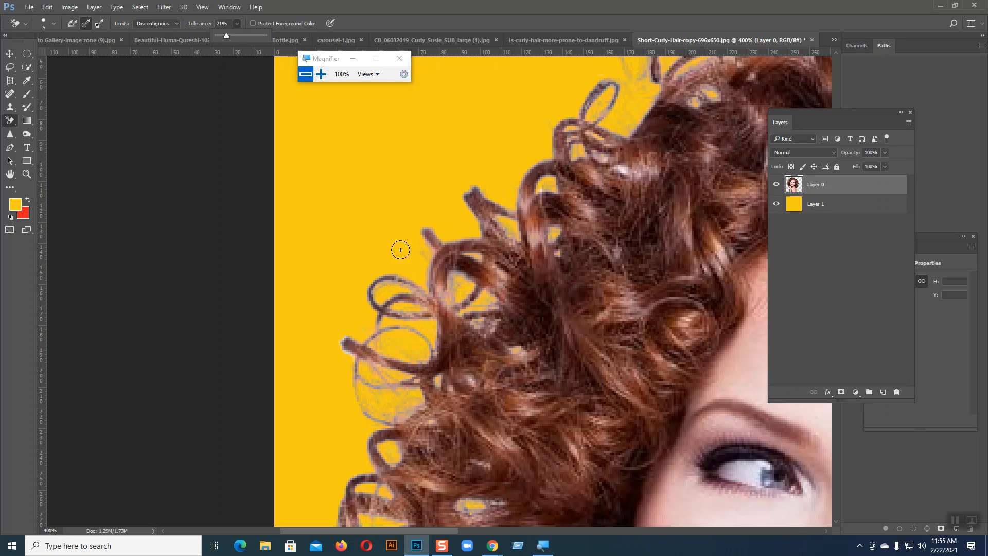
Set the Background Eraser's tolerance to 21% and erase the remnants between the curls left of the forehead.
{"action": "mouse_move", "coordinate": [462, 278]}
{"action": "left_mouse_down"}
{"action": "mouse_move", "coordinate": [472, 311]}
{"action": "mouse_move", "coordinate": [483, 299]}
{"action": "mouse_move", "coordinate": [487, 329]}
{"action": "mouse_move", "coordinate": [386, 286]}
{"action": "mouse_move", "coordinate": [418, 291]}
{"action": "mouse_move", "coordinate": [385, 290]}
{"action": "mouse_move", "coordinate": [402, 323]}
{"action": "mouse_move", "coordinate": [392, 318]}
{"action": "mouse_move", "coordinate": [419, 333]}
{"action": "mouse_move", "coordinate": [426, 359]}
{"action": "mouse_move", "coordinate": [399, 366]}
{"action": "mouse_move", "coordinate": [349, 340]}
{"action": "mouse_move", "coordinate": [363, 381]}
{"action": "mouse_move", "coordinate": [404, 387]}
{"action": "mouse_move", "coordinate": [410, 411]}
{"action": "mouse_move", "coordinate": [365, 422]}
{"action": "mouse_move", "coordinate": [454, 495]}
{"action": "mouse_move", "coordinate": [488, 504]}
{"action": "mouse_move", "coordinate": [470, 520]}
{"action": "left_mouse_up"}
{"action": "mouse_move", "coordinate": [380, 477]}
{"action": "left_mouse_down"}
{"action": "mouse_move", "coordinate": [343, 495]}
{"action": "mouse_move", "coordinate": [391, 495]}
{"action": "mouse_move", "coordinate": [373, 451]}
{"action": "mouse_move", "coordinate": [380, 431]}
{"action": "mouse_move", "coordinate": [400, 464]}
{"action": "left_mouse_up"}
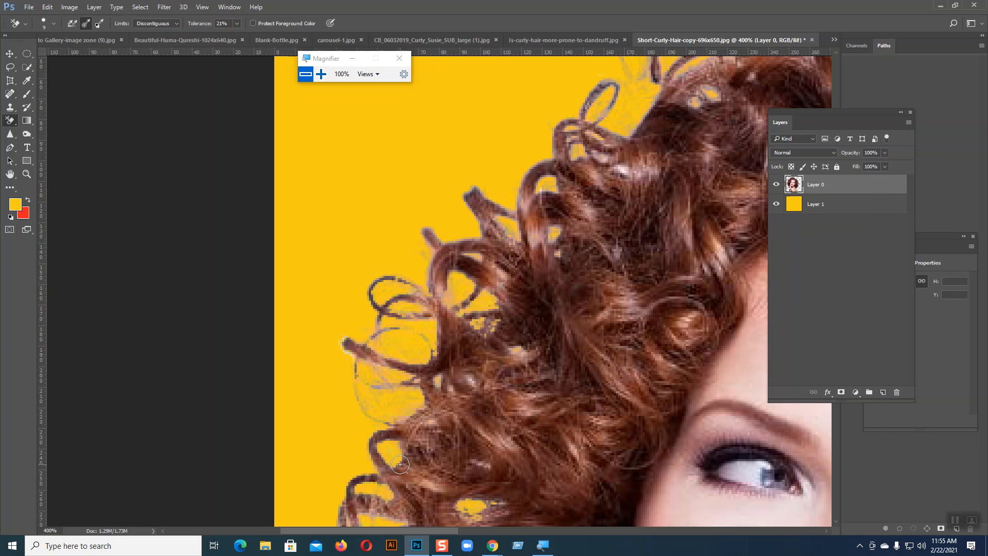
{"action": "key", "text": "ctrl+minus"}
{"action": "key", "text": "ctrl+minus"}
{"action": "key", "text": "ctrl+minus"}
{"action": "key", "text": "ctrl+minus"}
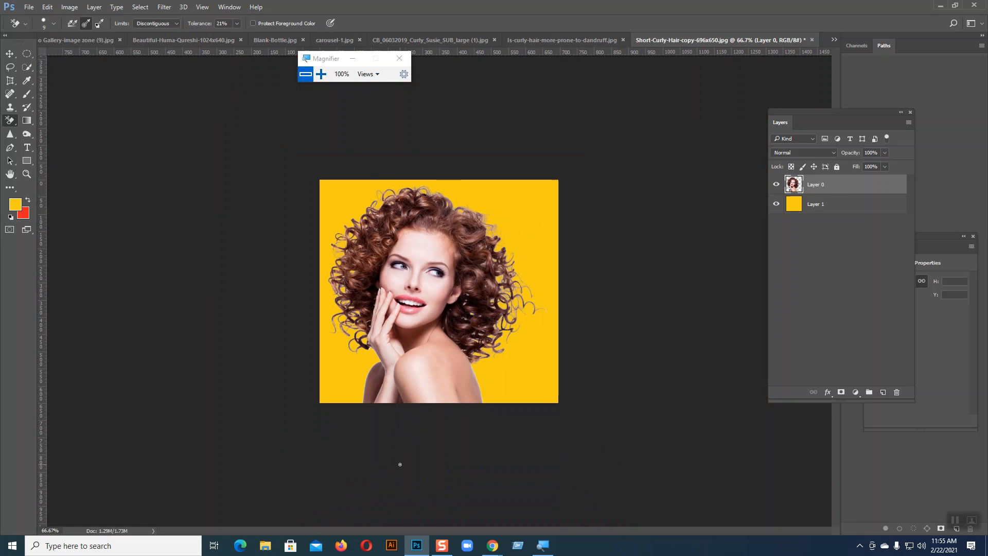
Darken the light outer curls around the woman's hair on Layer 0 with the Burn Tool.
{"action": "key", "text": "ctrl+plus"}
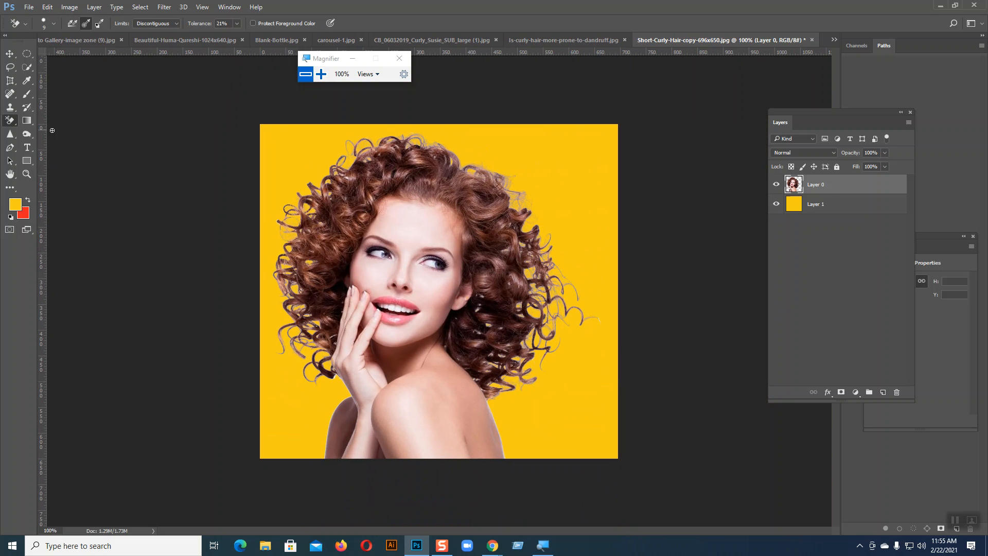
{"action": "left_click", "coordinate": [26, 133]}
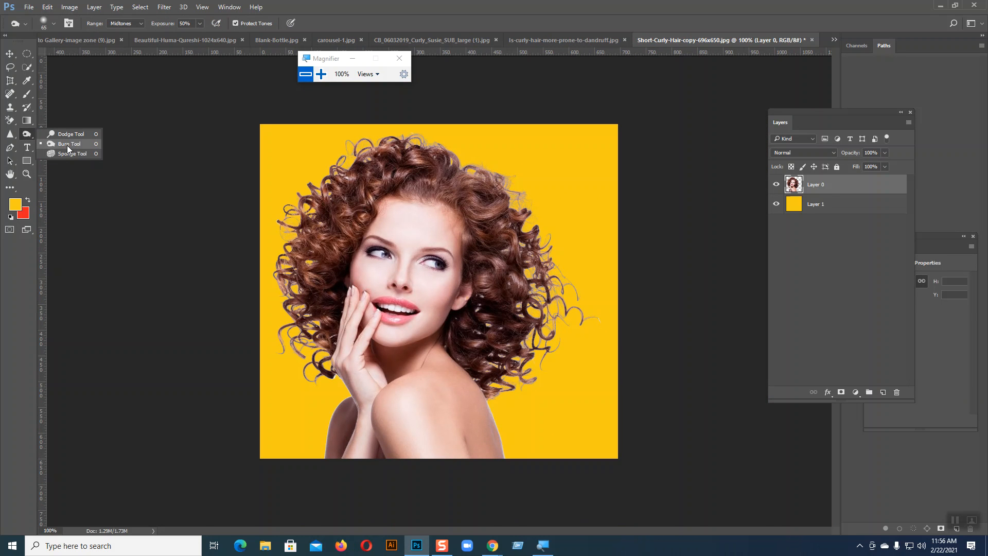
{"action": "left_click", "coordinate": [321, 75]}
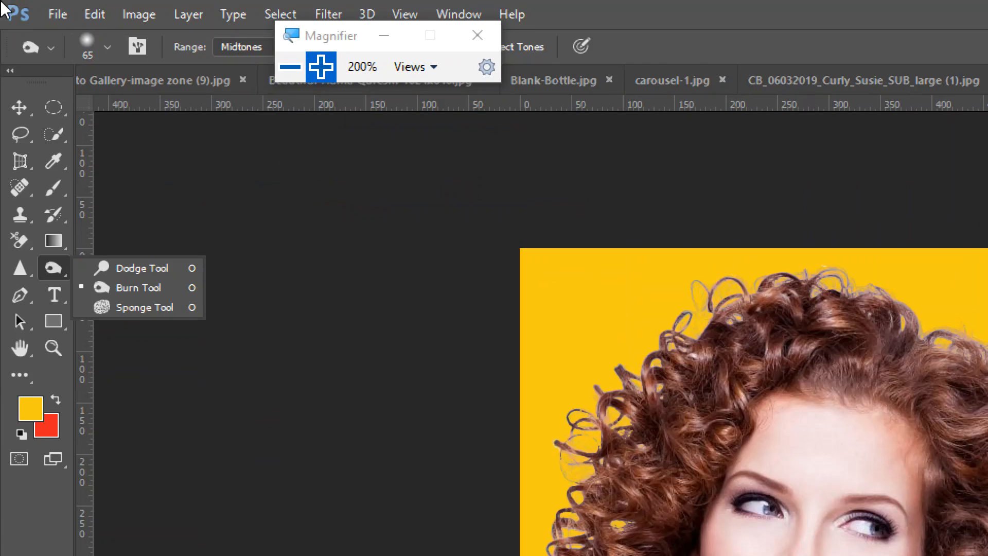
{"action": "left_click", "coordinate": [139, 288]}
{"action": "left_click", "coordinate": [290, 67]}
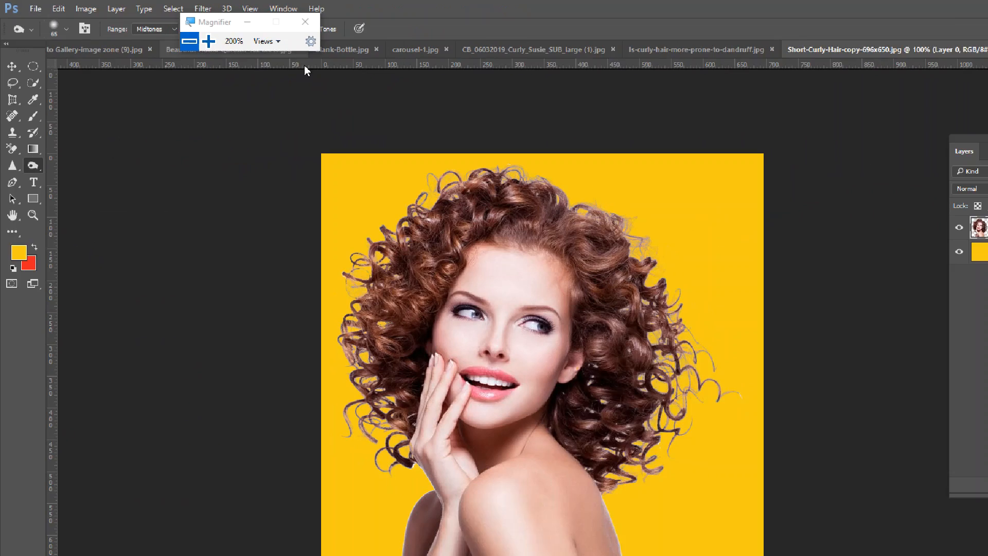
{"action": "mouse_move", "coordinate": [483, 177]}
{"action": "left_mouse_down"}
{"action": "mouse_move", "coordinate": [513, 199]}
{"action": "mouse_move", "coordinate": [513, 178]}
{"action": "mouse_move", "coordinate": [589, 326]}
{"action": "mouse_move", "coordinate": [525, 244]}
{"action": "mouse_move", "coordinate": [563, 352]}
{"action": "mouse_move", "coordinate": [555, 316]}
{"action": "mouse_move", "coordinate": [542, 406]}
{"action": "mouse_move", "coordinate": [543, 343]}
{"action": "mouse_move", "coordinate": [522, 381]}
{"action": "mouse_move", "coordinate": [500, 379]}
{"action": "mouse_move", "coordinate": [523, 395]}
{"action": "mouse_move", "coordinate": [533, 373]}
{"action": "mouse_move", "coordinate": [498, 355]}
{"action": "mouse_move", "coordinate": [557, 337]}
{"action": "mouse_move", "coordinate": [552, 256]}
{"action": "mouse_move", "coordinate": [592, 298]}
{"action": "mouse_move", "coordinate": [501, 163]}
{"action": "mouse_move", "coordinate": [516, 175]}
{"action": "mouse_move", "coordinate": [397, 130]}
{"action": "mouse_move", "coordinate": [459, 147]}
{"action": "mouse_move", "coordinate": [378, 139]}
{"action": "mouse_move", "coordinate": [339, 150]}
{"action": "mouse_move", "coordinate": [358, 143]}
{"action": "mouse_move", "coordinate": [302, 186]}
{"action": "mouse_move", "coordinate": [329, 167]}
{"action": "mouse_move", "coordinate": [282, 229]}
{"action": "mouse_move", "coordinate": [281, 219]}
{"action": "mouse_move", "coordinate": [295, 216]}
{"action": "mouse_move", "coordinate": [285, 322]}
{"action": "mouse_move", "coordinate": [278, 279]}
{"action": "mouse_move", "coordinate": [311, 360]}
{"action": "mouse_move", "coordinate": [288, 356]}
{"action": "mouse_move", "coordinate": [289, 366]}
{"action": "mouse_move", "coordinate": [293, 295]}
{"action": "mouse_move", "coordinate": [322, 378]}
{"action": "mouse_move", "coordinate": [287, 305]}
{"action": "left_mouse_up"}
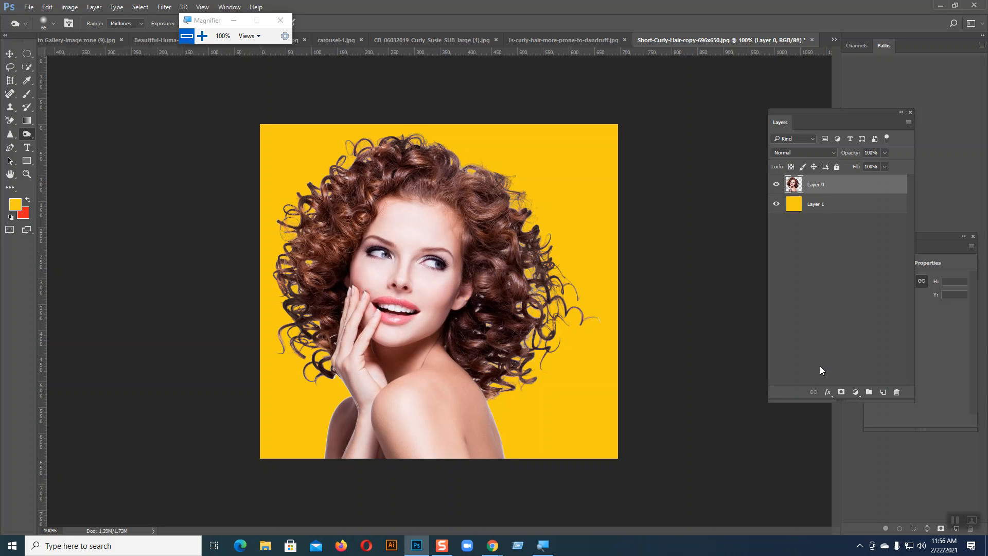
{"action": "left_click_drag", "start_coordinate": [537, 287], "coordinate": [529, 324]}
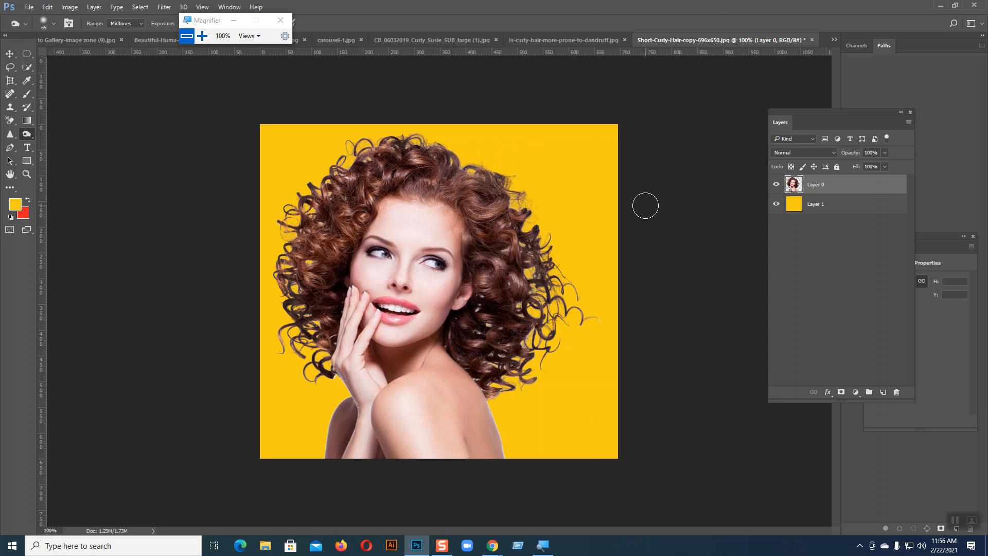
Keep the Short-Curly-Hair image open and switch to the CB_06032019 photo of the woman in the striped top.
{"action": "left_click", "coordinate": [10, 53]}
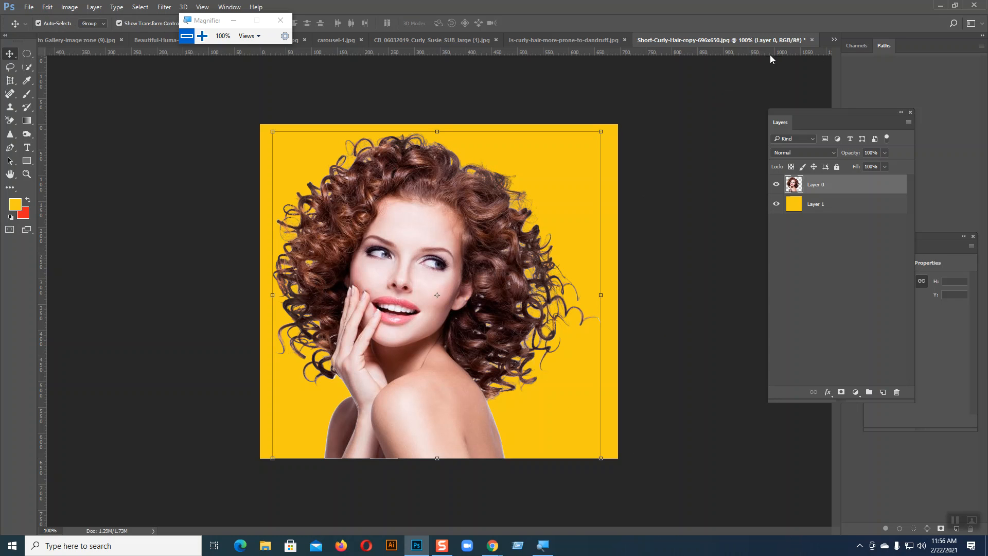
{"action": "left_click", "coordinate": [811, 41]}
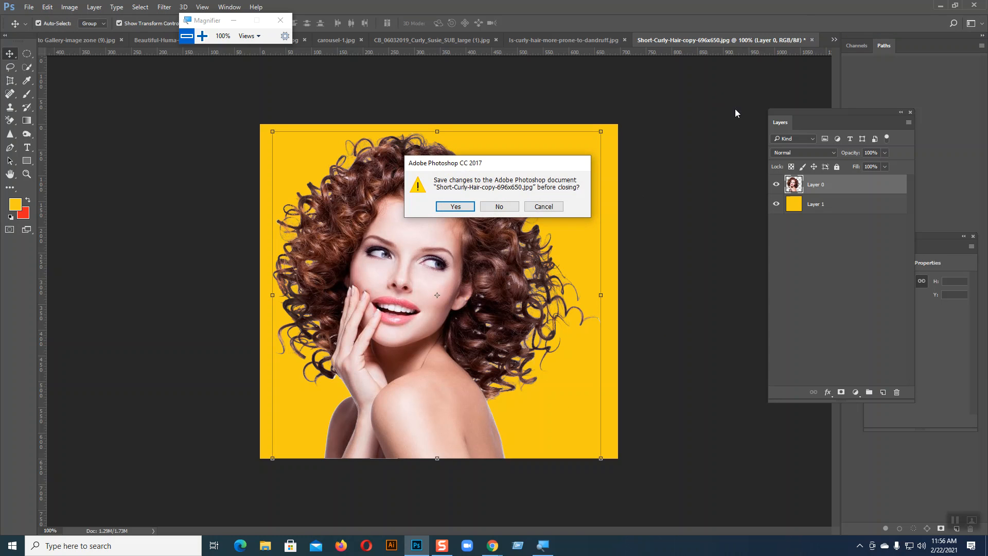
{"action": "left_click", "coordinate": [544, 206]}
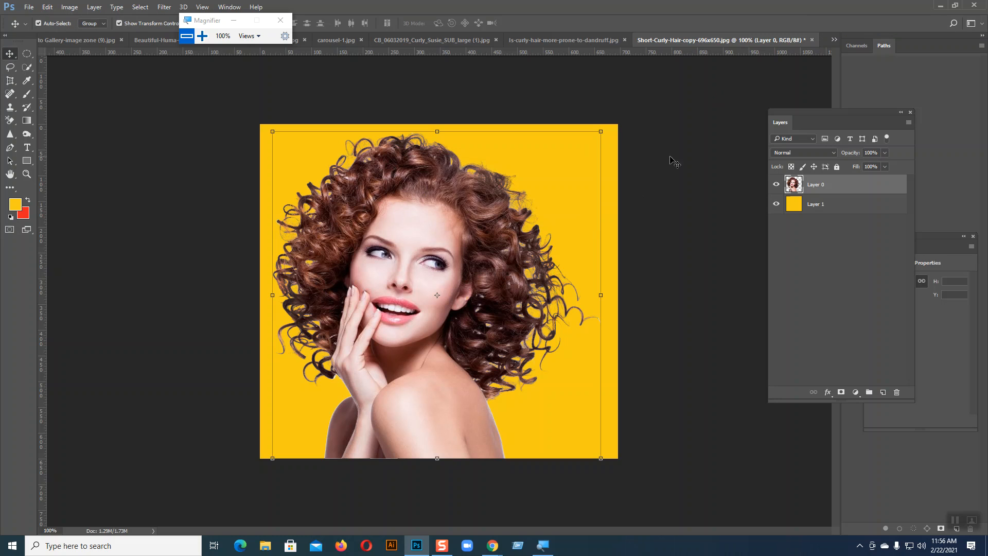
{"action": "left_click", "coordinate": [590, 41]}
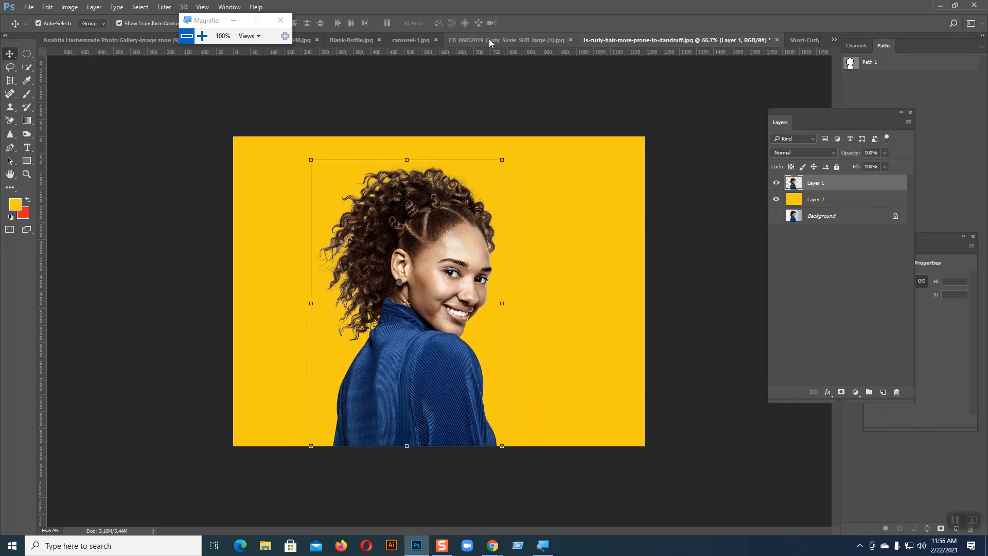
{"action": "left_click", "coordinate": [545, 40]}
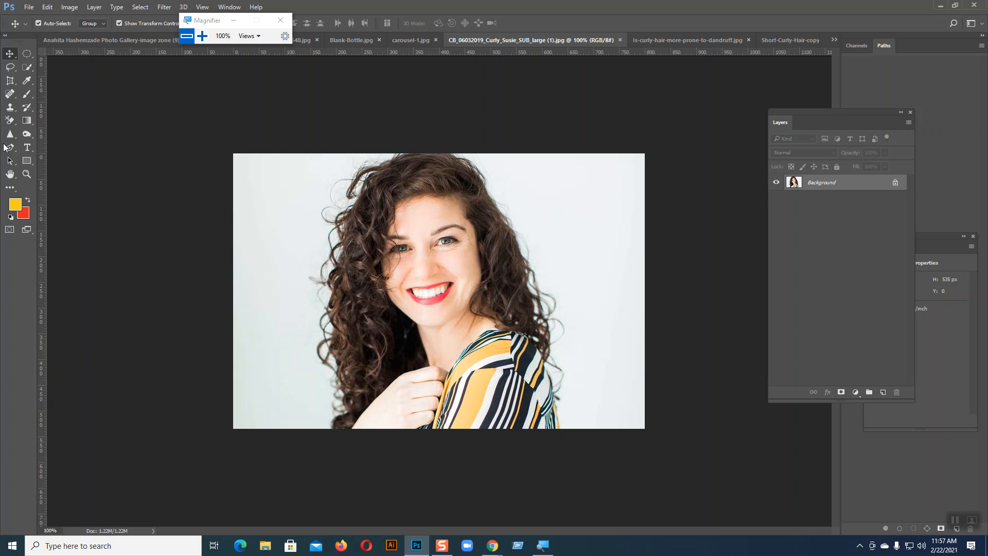
Try erasing the pale background on both sides of the woman directly on the Background layer with the Magic Eraser.
{"action": "left_click", "coordinate": [10, 120]}
{"action": "left_click", "coordinate": [51, 137]}
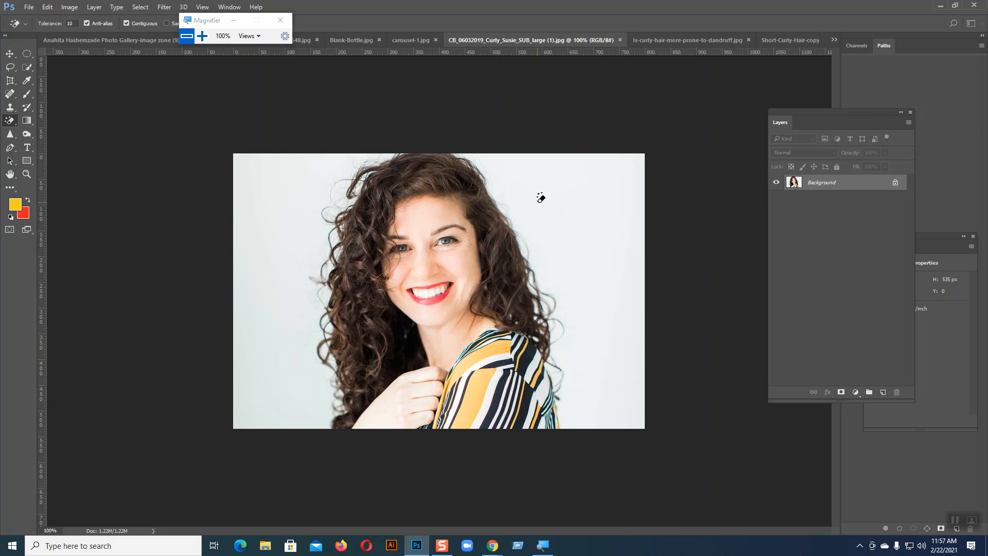
{"action": "left_click", "coordinate": [574, 205]}
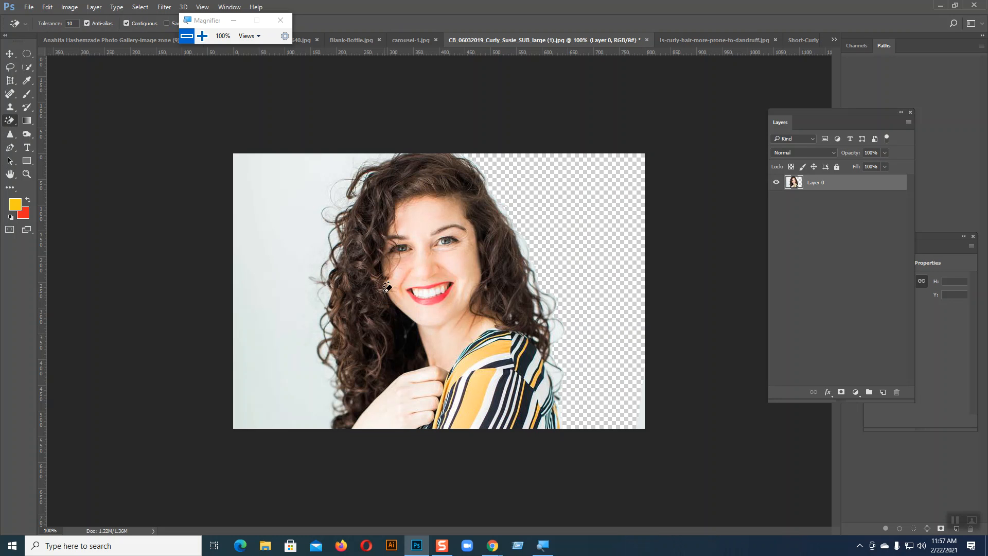
{"action": "left_click", "coordinate": [271, 183]}
{"action": "left_click", "coordinate": [246, 381]}
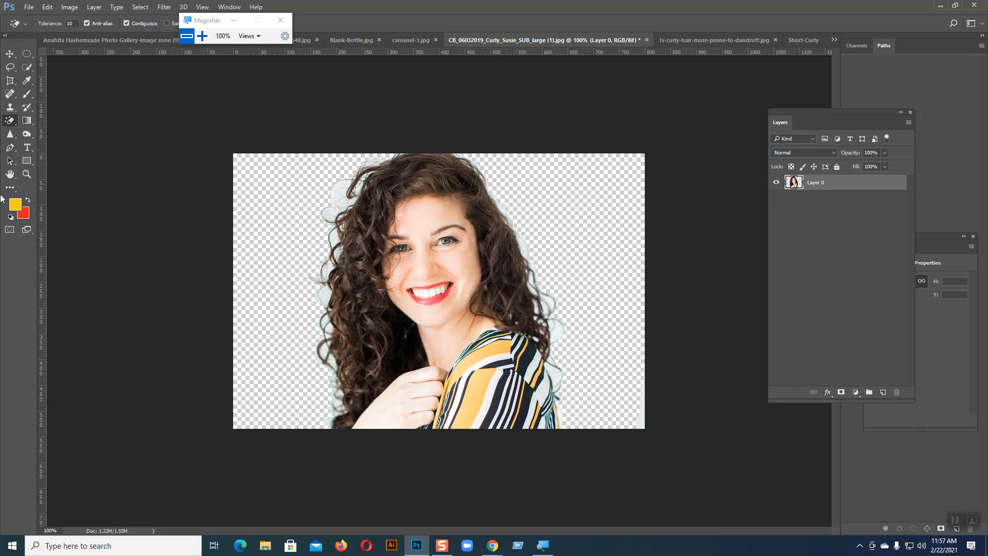
Try a larger Background Eraser brush on the pale remnants around the outer curls.
{"action": "left_click_drag", "start_coordinate": [10, 121], "coordinate": [40, 132]}
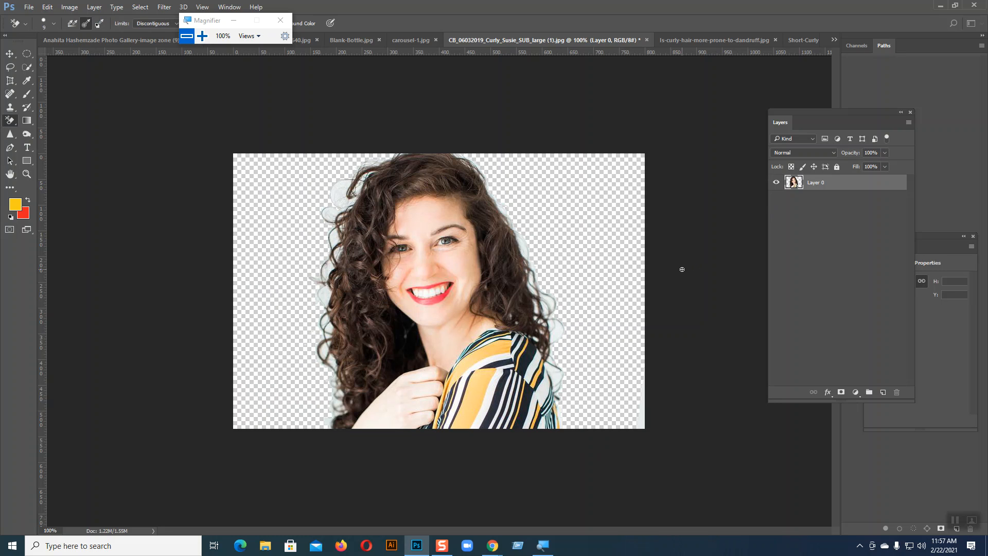
{"action": "key", "text": "bracketright"}
{"action": "left_click_drag", "start_coordinate": [558, 326], "coordinate": [556, 324]}
{"action": "left_click_drag", "start_coordinate": [562, 379], "coordinate": [557, 365]}
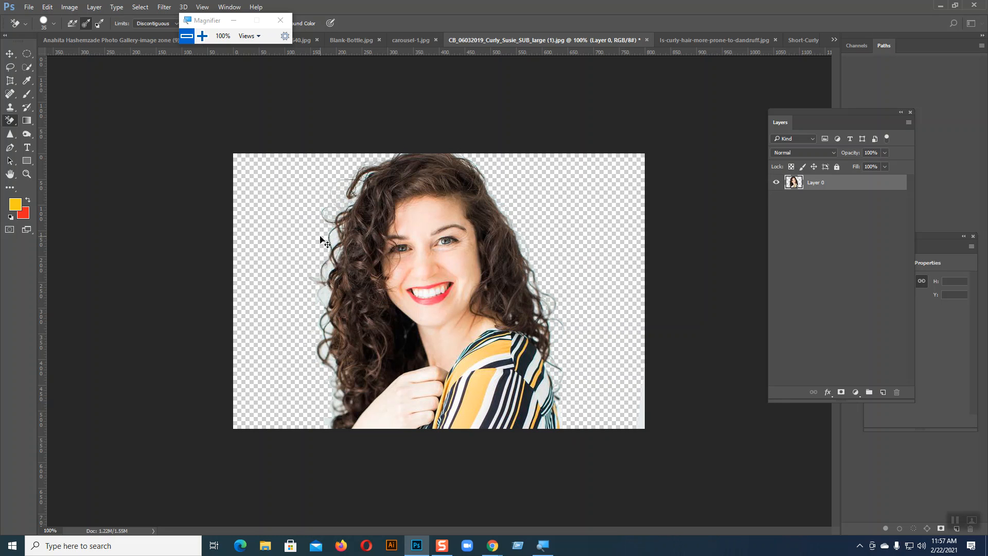
Undo all erasing in this photo to restore the original Background layer.
{"action": "key", "text": "ctrl+alt+z"}
{"action": "key", "text": "ctrl+alt+z"}
{"action": "key", "text": "ctrl+alt+z"}
{"action": "key", "text": "ctrl+alt+z"}
{"action": "key", "text": "ctrl+alt+z"}
{"action": "key", "text": "ctrl+alt+z"}
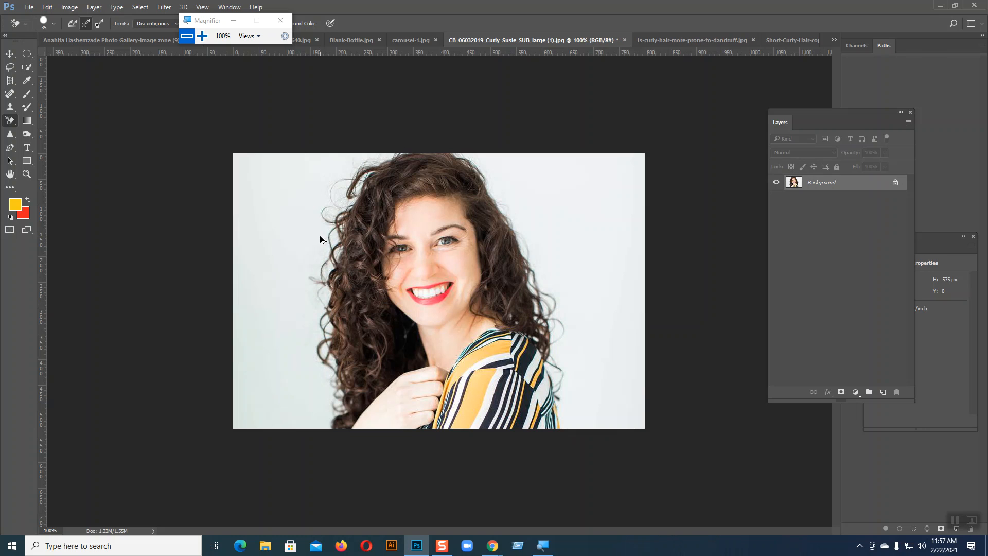
Duplicate the photo layer twice and hide the two layers beneath the top copy.
{"action": "left_click", "coordinate": [16, 54]}
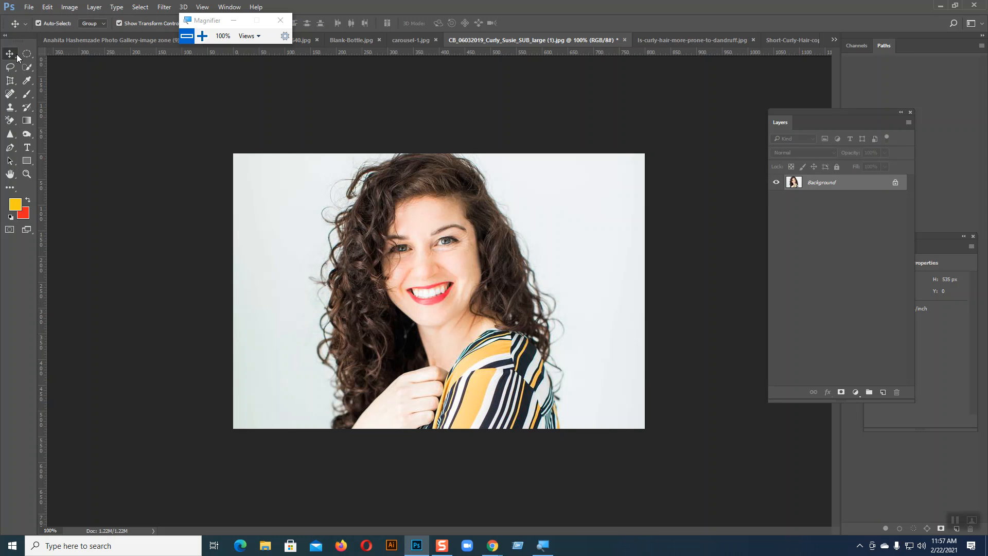
{"action": "key", "text": "j"}
{"action": "key", "text": "ctrl+j"}
{"action": "key", "text": "ctrl+j"}
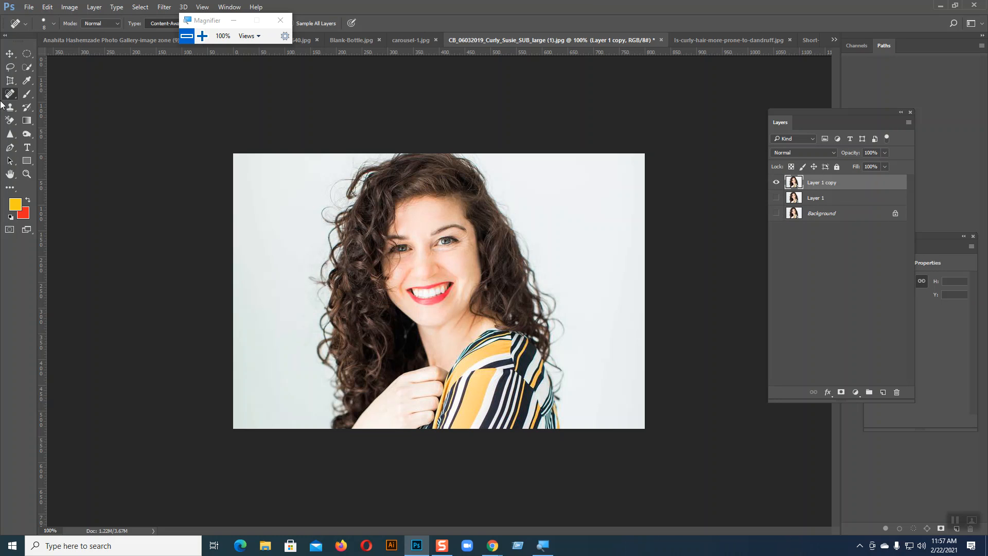
Erase the pale background around the woman on Layer 1 copy with the Magic Eraser.
{"action": "left_click_drag", "start_coordinate": [10, 120], "coordinate": [51, 144]}
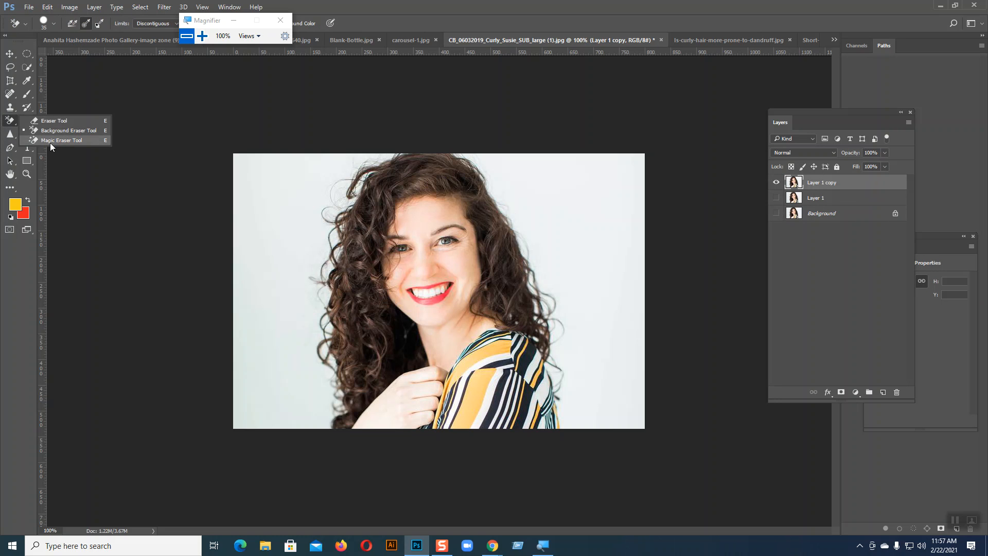
{"action": "left_click", "coordinate": [50, 142]}
{"action": "left_click", "coordinate": [579, 223]}
{"action": "left_click", "coordinate": [298, 199]}
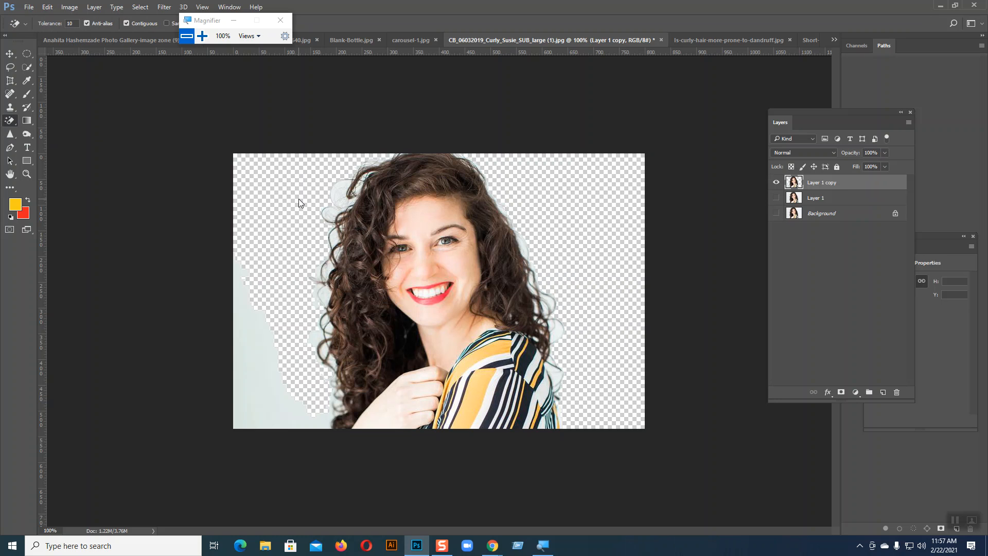
{"action": "left_click", "coordinate": [267, 354]}
{"action": "left_click", "coordinate": [323, 337]}
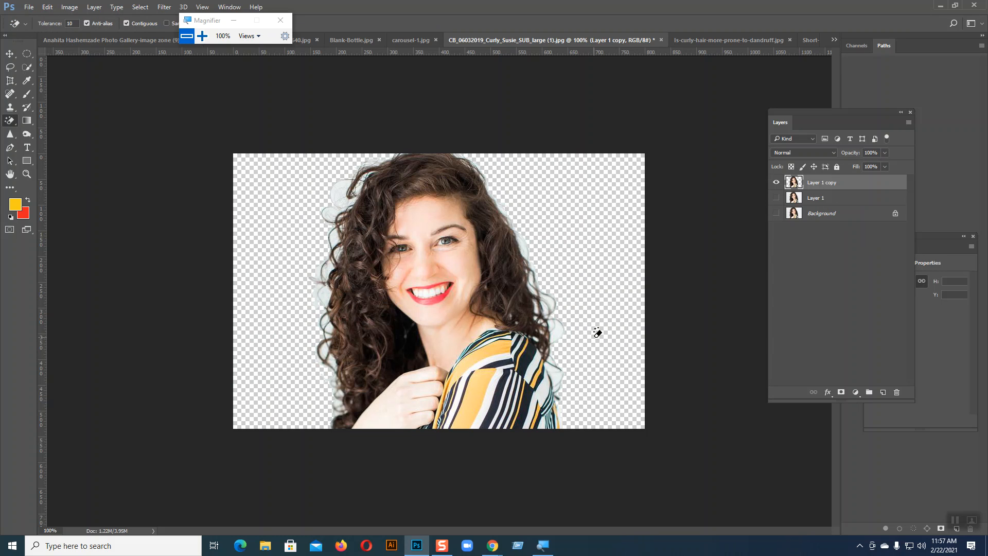
{"action": "left_click", "coordinate": [561, 326]}
Set the Background Eraser's tolerance to 31% and erase the pale remnants around the upper curls left of the face.
{"action": "right_click", "coordinate": [19, 118]}
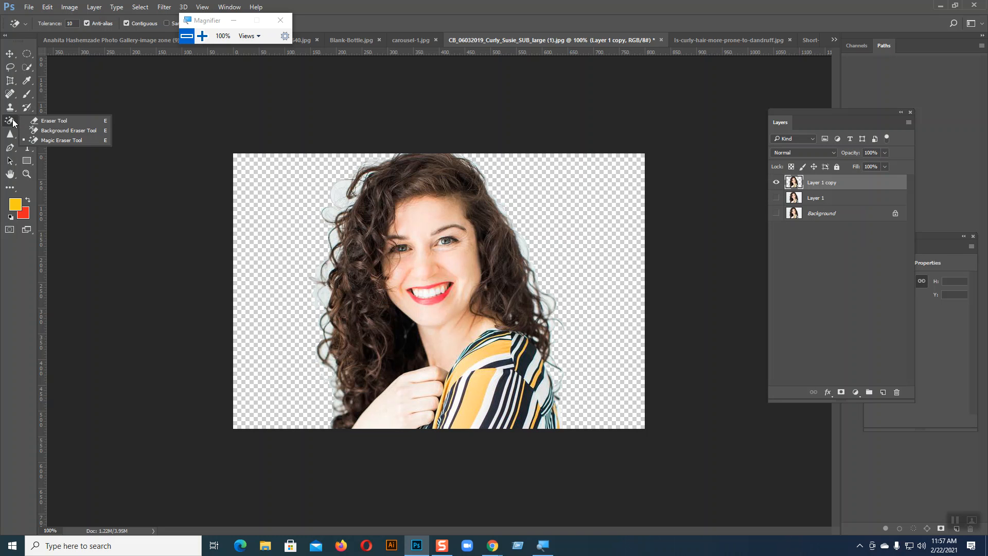
{"action": "left_click", "coordinate": [44, 132]}
{"action": "left_click", "coordinate": [205, 41]}
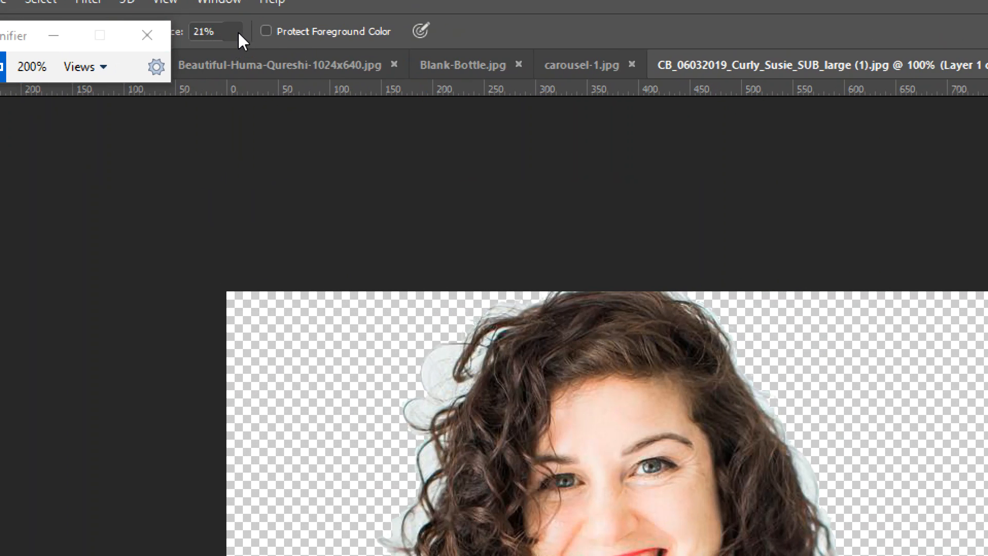
{"action": "left_click", "coordinate": [235, 32]}
{"action": "left_click_drag", "start_coordinate": [239, 52], "coordinate": [233, 18]}
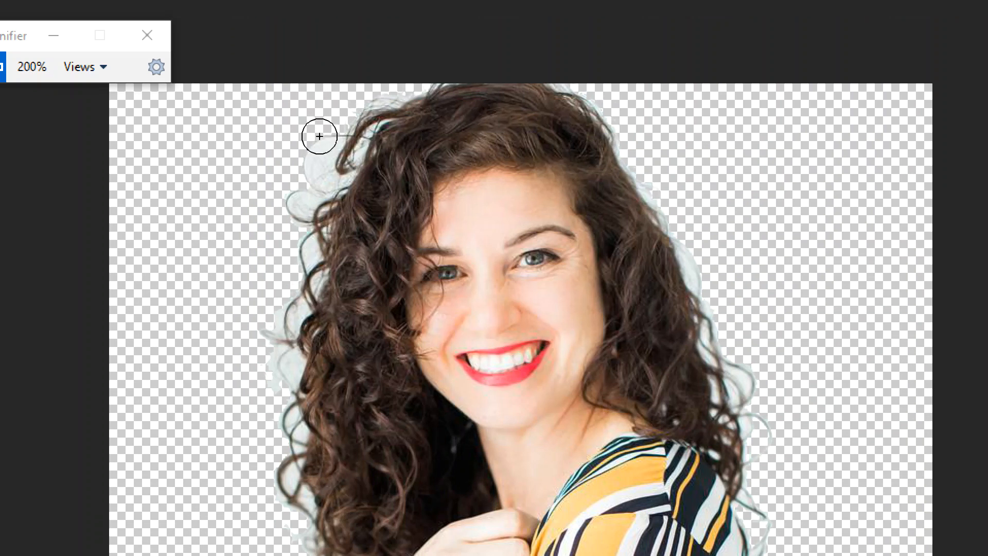
{"action": "left_click", "coordinate": [326, 145]}
{"action": "left_click", "coordinate": [310, 178]}
{"action": "left_click", "coordinate": [372, 140]}
{"action": "left_click", "coordinate": [360, 177]}
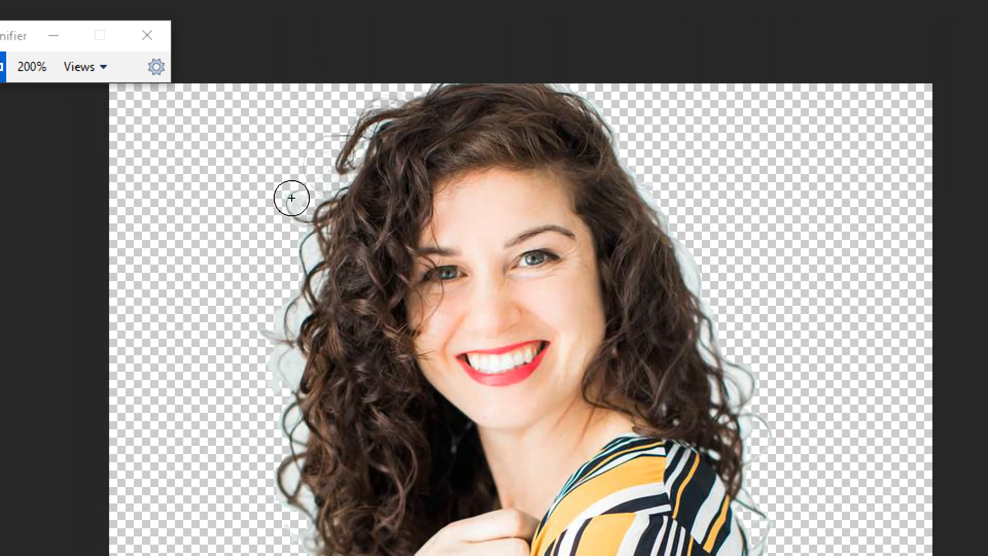
Erase the remaining pale patches along the lower left and right outer curls with the Background Eraser.
{"action": "left_click_drag", "start_coordinate": [284, 384], "coordinate": [278, 325]}
{"action": "left_click_drag", "start_coordinate": [297, 429], "coordinate": [305, 510]}
{"action": "scroll", "coordinate": [305, 524], "scroll_direction": "down", "scroll_amount": 1}
{"action": "scroll", "coordinate": [306, 515], "scroll_direction": "down", "scroll_amount": 1}
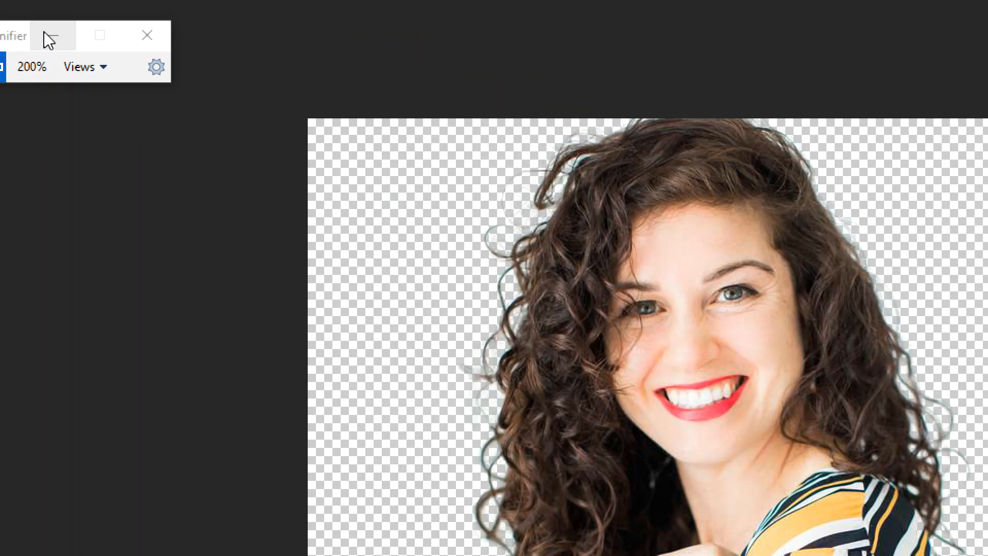
{"action": "left_click", "coordinate": [50, 36]}
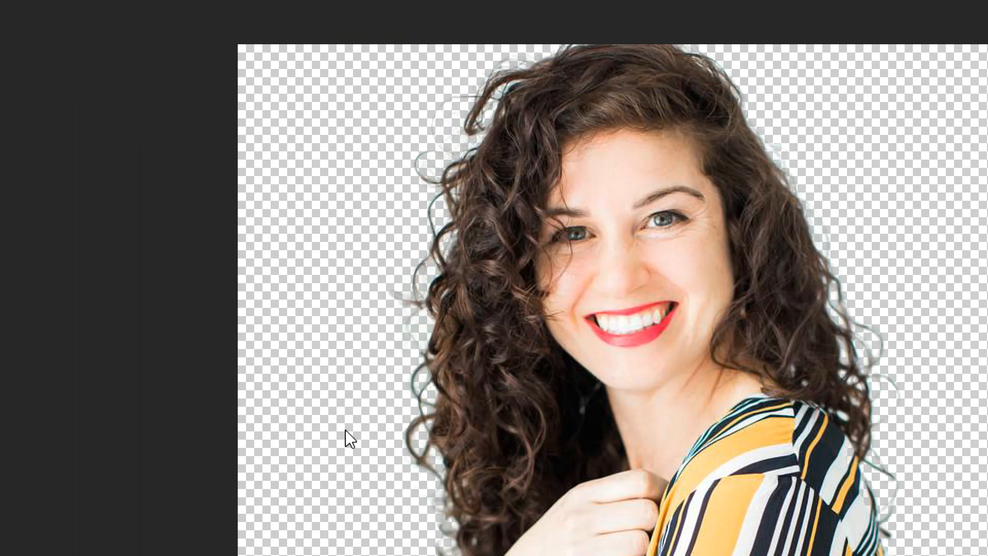
{"action": "key", "text": "super+Escape"}
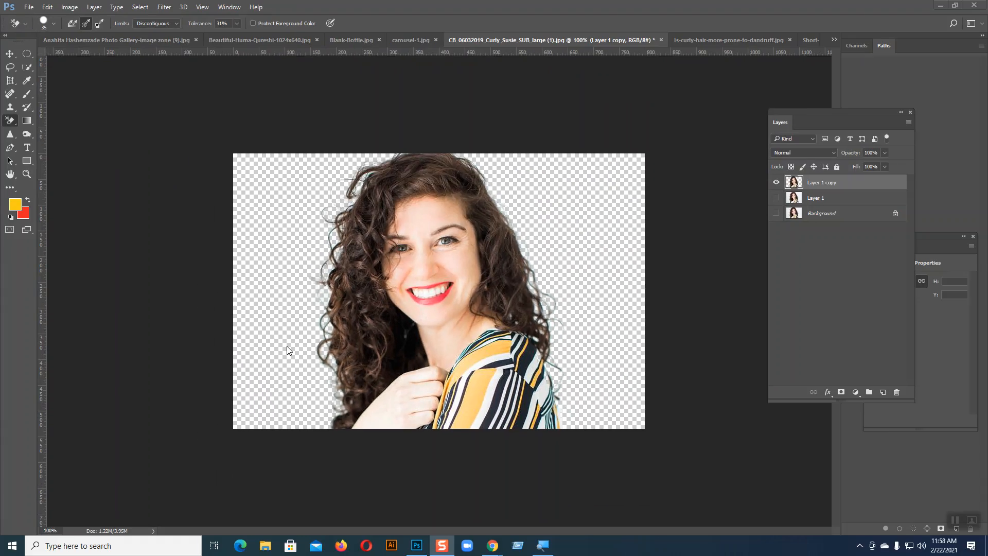
{"action": "left_click", "coordinate": [542, 547]}
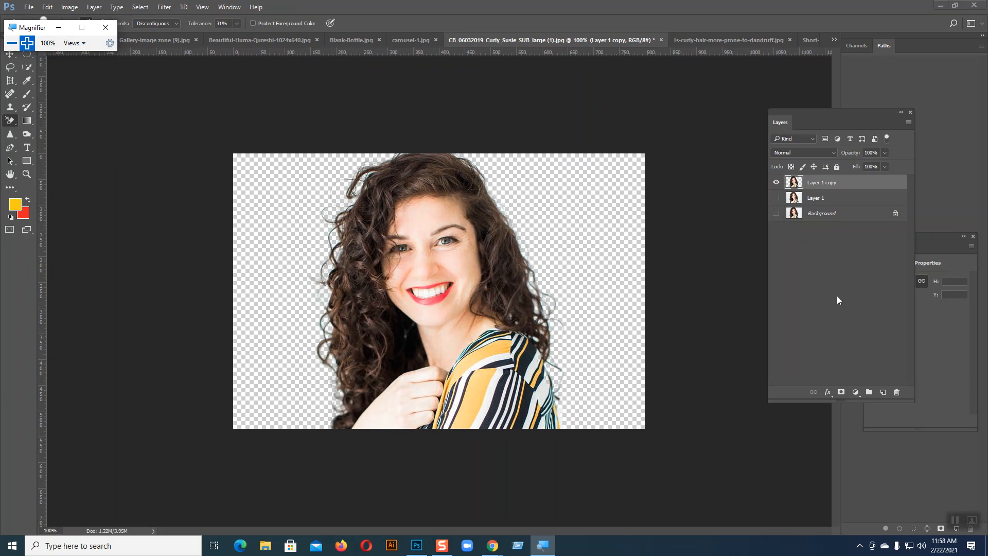
Add a new layer directly above Background and fill it with the yellow foreground color.
{"action": "left_click", "coordinate": [827, 208]}
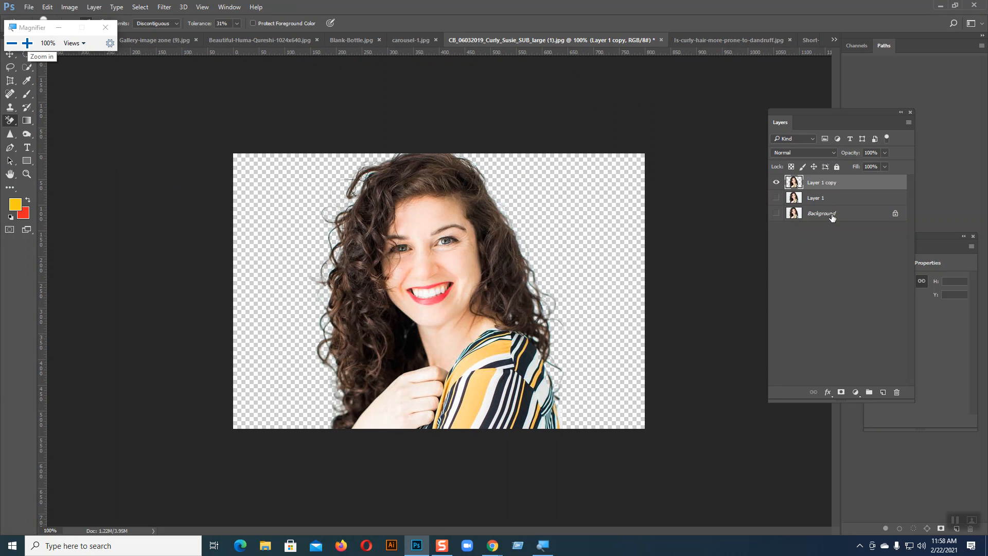
{"action": "left_click", "coordinate": [828, 214]}
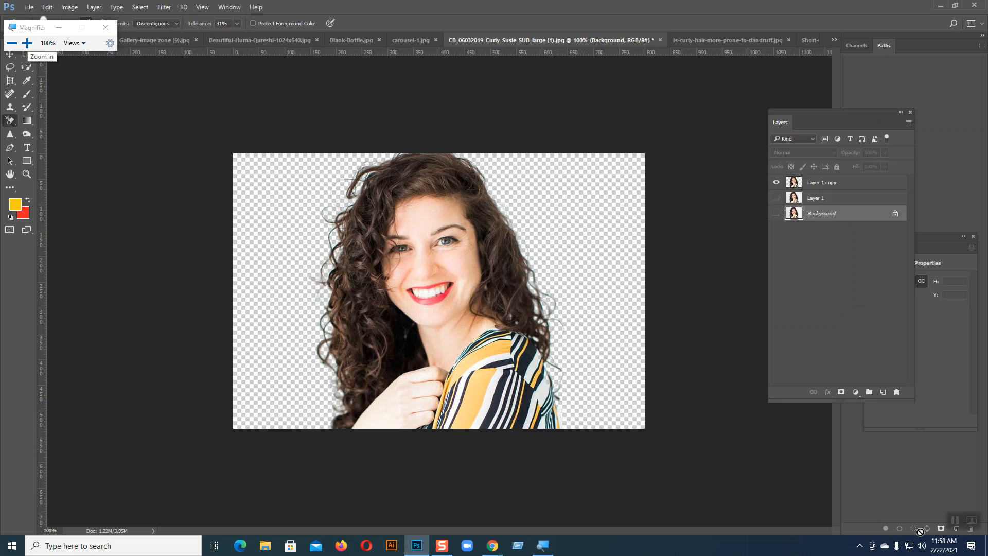
{"action": "left_click", "coordinate": [883, 392]}
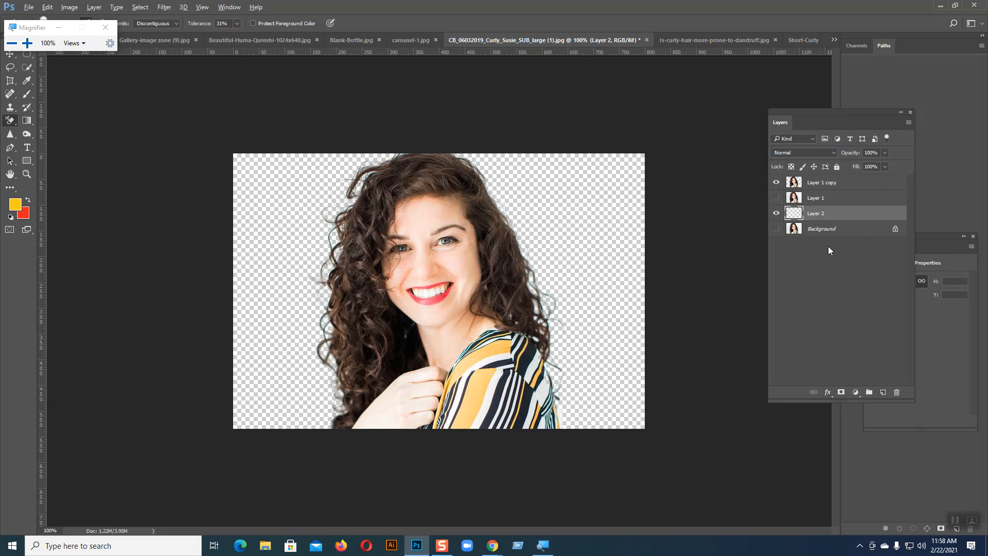
{"action": "key", "text": "alt+BackSpace"}
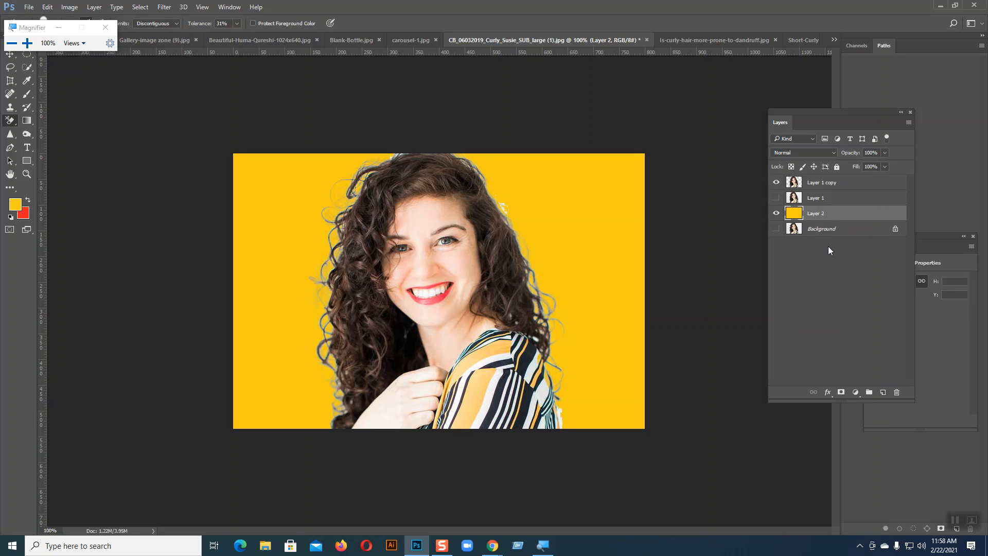
{"action": "key", "text": "ctrl+plus"}
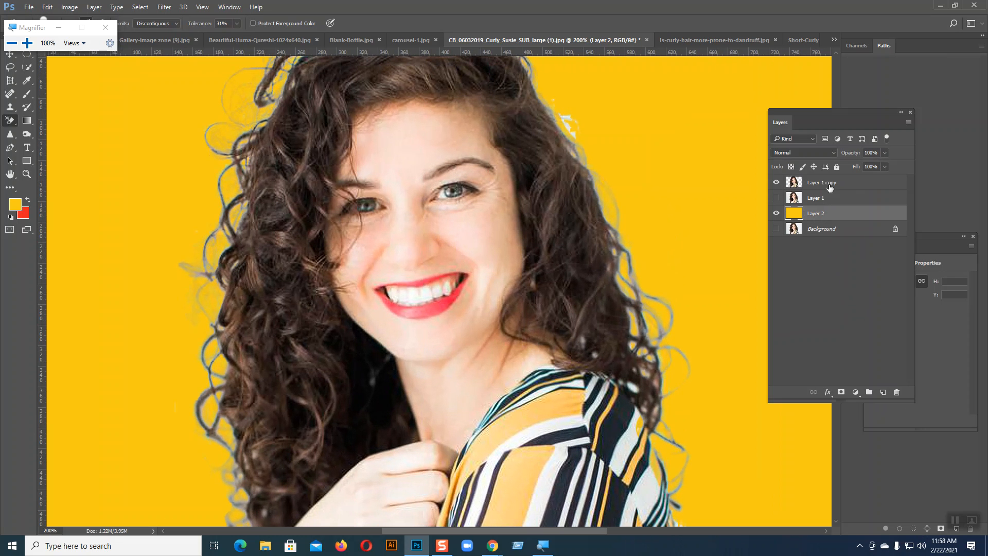
Try to erase the pale remnant beside the sleeve's lower edge on Layer 1 copy with a smaller Background Eraser brush.
{"action": "left_click", "coordinate": [567, 122]}
{"action": "key", "text": "ctrl+z"}
{"action": "left_click", "coordinate": [822, 183]}
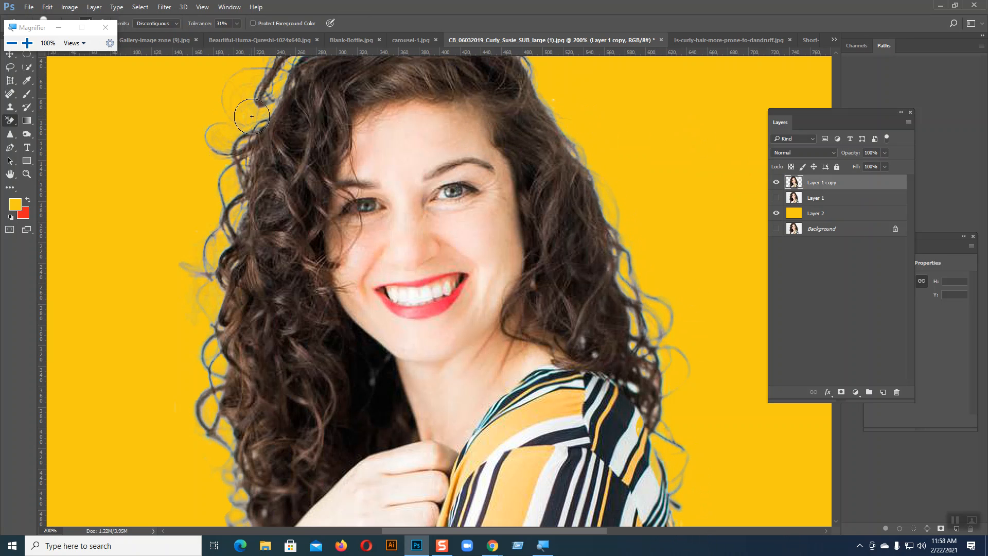
{"action": "left_click_drag", "start_coordinate": [266, 295], "coordinate": [335, 45]}
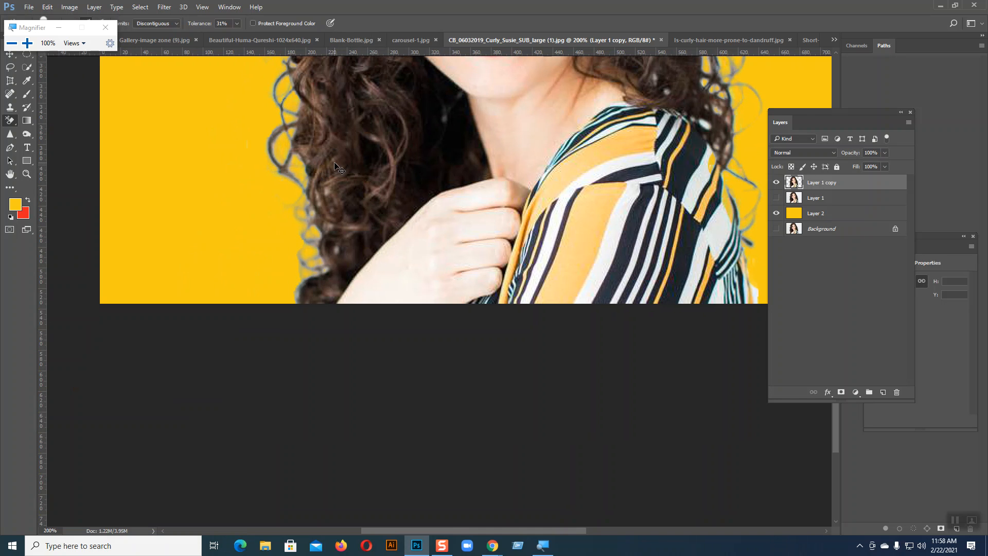
{"action": "key", "text": "ctrl+plus"}
{"action": "left_click_drag", "start_coordinate": [319, 165], "coordinate": [26, 158]}
{"action": "left_click", "coordinate": [643, 292]}
{"action": "left_click_drag", "start_coordinate": [642, 292], "coordinate": [640, 284]}
{"action": "key", "text": "ctrl+z"}
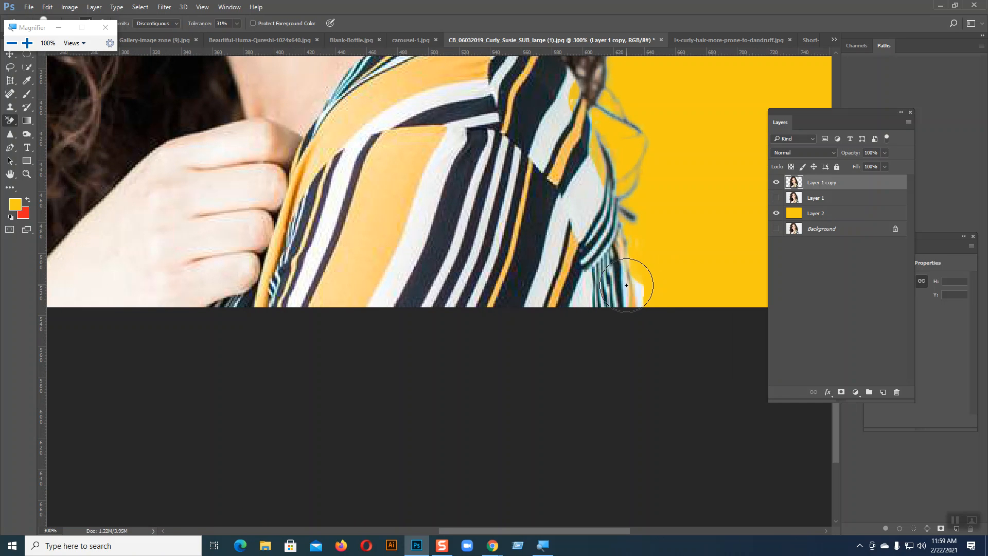
{"action": "key", "text": "bracketleft"}
{"action": "key", "text": "bracketleft"}
{"action": "key", "text": "bracketleft"}
{"action": "key", "text": "bracketleft"}
{"action": "left_click_drag", "start_coordinate": [638, 288], "coordinate": [639, 274]}
{"action": "scroll", "coordinate": [616, 130], "scroll_direction": "up", "scroll_amount": 4}
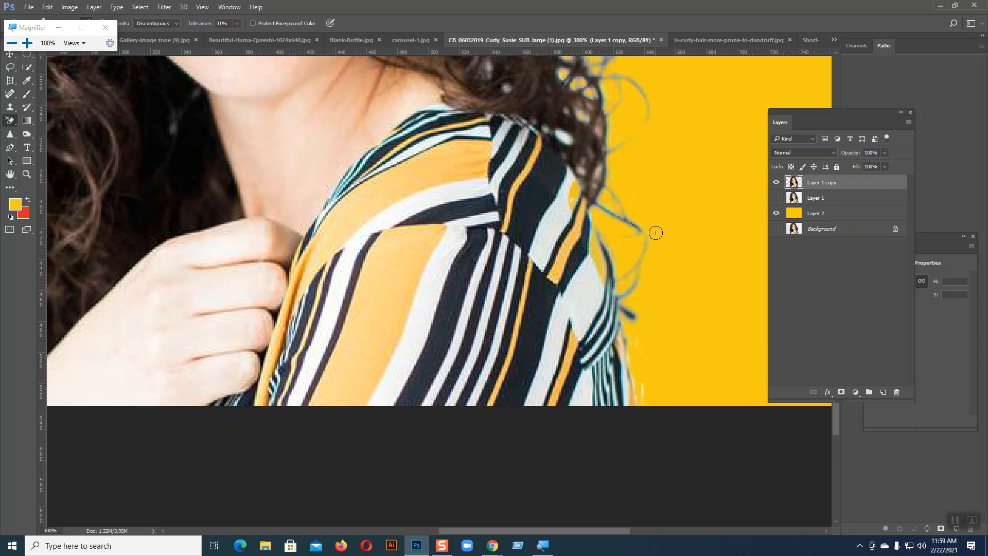
Undo the recent erasing and the yellow backdrop layer, stepping back into the earlier curl cleanup.
{"action": "key", "text": "ctrl+alt+z"}
{"action": "key", "text": "ctrl+alt+z"}
{"action": "key", "text": "ctrl+alt+z"}
{"action": "key", "text": "ctrl+alt+z"}
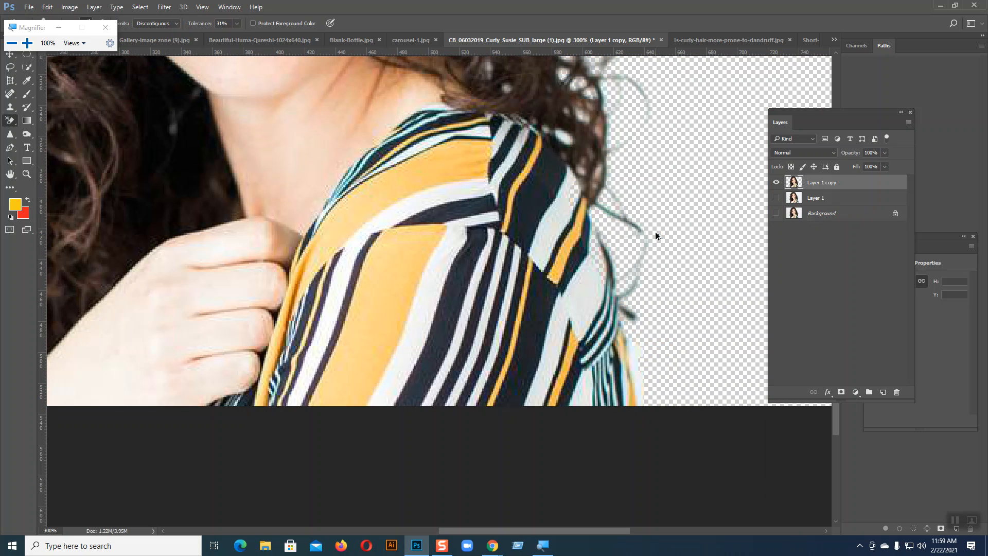
{"action": "key", "text": "ctrl+alt+z"}
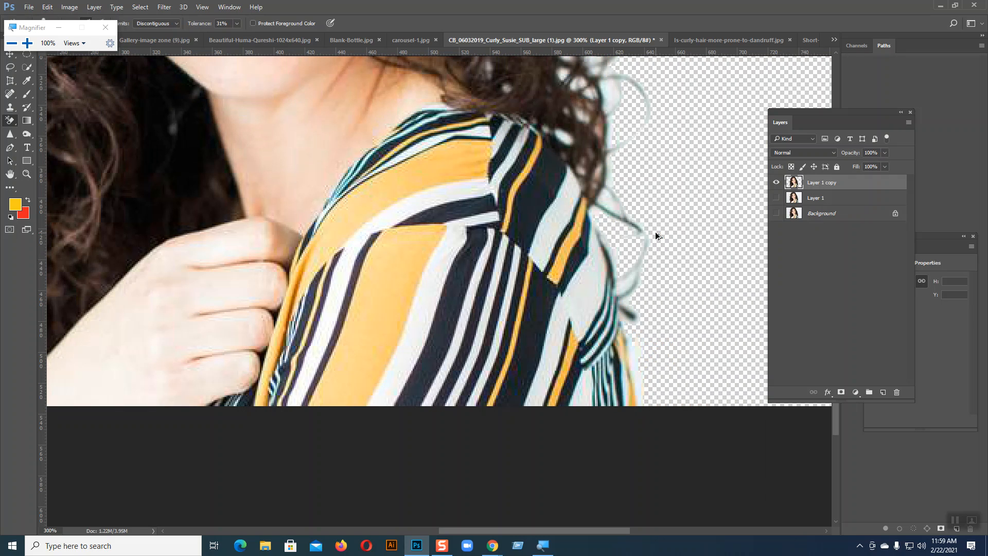
Create another new layer between Layer 1 and Background and fill it with the yellow foreground color.
{"action": "left_click", "coordinate": [882, 393]}
{"action": "left_click_drag", "start_coordinate": [816, 184], "coordinate": [817, 222]}
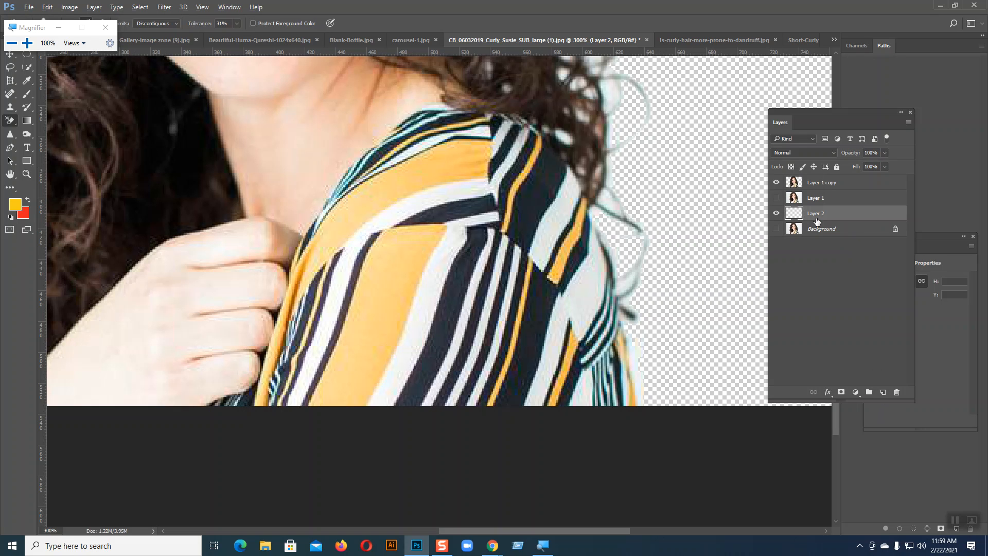
{"action": "key", "text": "alt+BackSpace"}
{"action": "scroll", "coordinate": [563, 109], "scroll_direction": "up", "scroll_amount": 3}
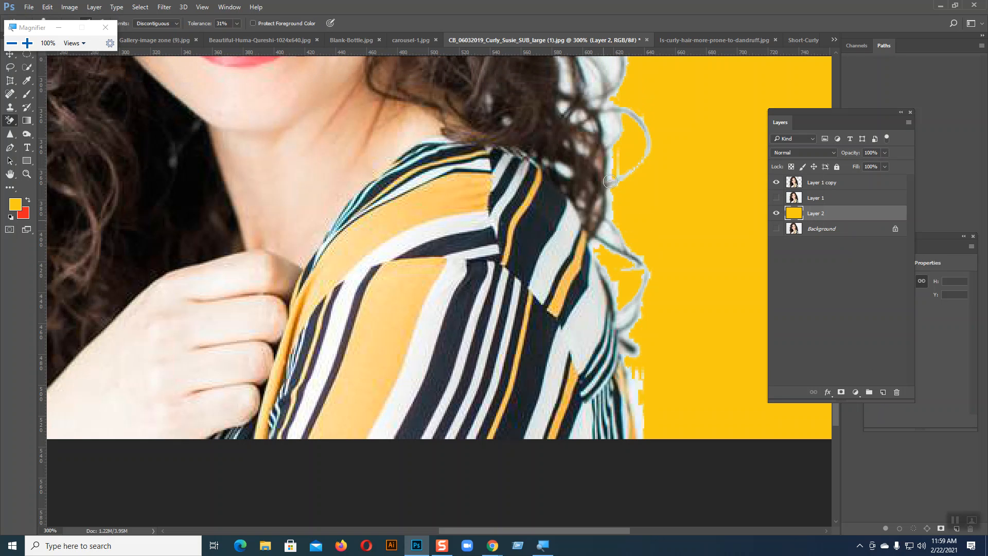
Erase the pale fringe around the curls above the striped shoulder and down the sleeve edge on Layer 1 copy with the Background Eraser.
{"action": "right_click", "coordinate": [11, 120]}
{"action": "left_click", "coordinate": [47, 130]}
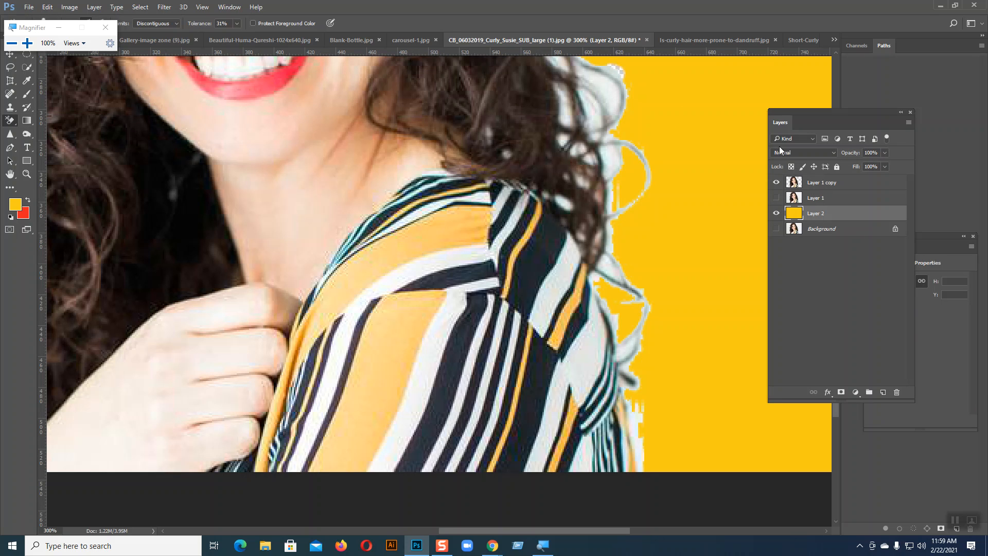
{"action": "left_click", "coordinate": [813, 184]}
{"action": "mouse_move", "coordinate": [611, 72]}
{"action": "left_mouse_down"}
{"action": "mouse_move", "coordinate": [619, 111]}
{"action": "mouse_move", "coordinate": [592, 77]}
{"action": "mouse_move", "coordinate": [560, 84]}
{"action": "mouse_move", "coordinate": [566, 133]}
{"action": "mouse_move", "coordinate": [592, 106]}
{"action": "mouse_move", "coordinate": [626, 194]}
{"action": "mouse_move", "coordinate": [623, 148]}
{"action": "mouse_move", "coordinate": [652, 179]}
{"action": "mouse_move", "coordinate": [620, 211]}
{"action": "mouse_move", "coordinate": [593, 134]}
{"action": "left_mouse_up"}
{"action": "left_click_drag", "start_coordinate": [592, 264], "coordinate": [558, 188]}
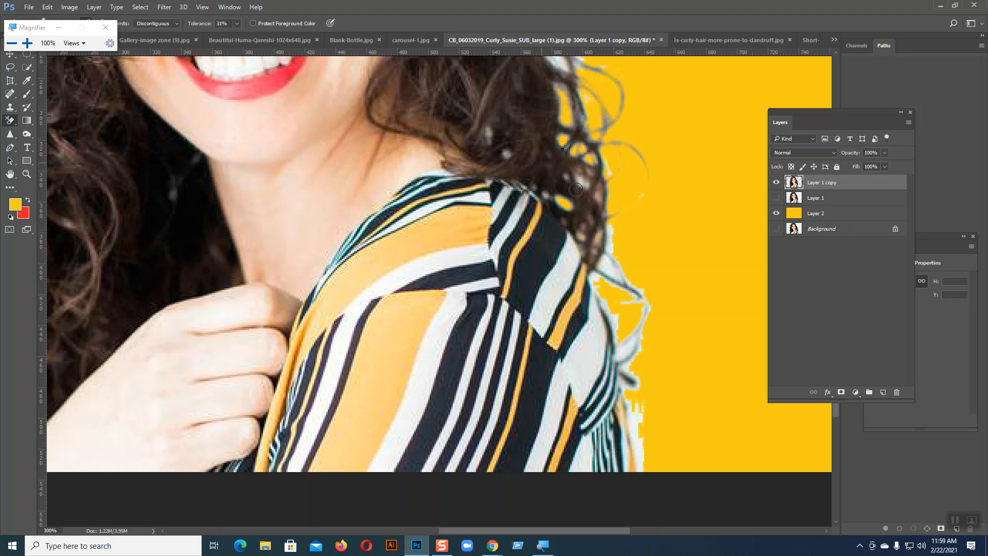
{"action": "mouse_move", "coordinate": [580, 175]}
{"action": "left_mouse_down"}
{"action": "mouse_move", "coordinate": [613, 275]}
{"action": "mouse_move", "coordinate": [603, 257]}
{"action": "mouse_move", "coordinate": [590, 266]}
{"action": "mouse_move", "coordinate": [621, 346]}
{"action": "mouse_move", "coordinate": [608, 302]}
{"action": "mouse_move", "coordinate": [618, 256]}
{"action": "mouse_move", "coordinate": [635, 309]}
{"action": "mouse_move", "coordinate": [629, 292]}
{"action": "mouse_move", "coordinate": [640, 284]}
{"action": "mouse_move", "coordinate": [647, 344]}
{"action": "mouse_move", "coordinate": [631, 351]}
{"action": "mouse_move", "coordinate": [637, 323]}
{"action": "mouse_move", "coordinate": [631, 368]}
{"action": "mouse_move", "coordinate": [624, 350]}
{"action": "mouse_move", "coordinate": [642, 432]}
{"action": "mouse_move", "coordinate": [636, 466]}
{"action": "left_mouse_up"}
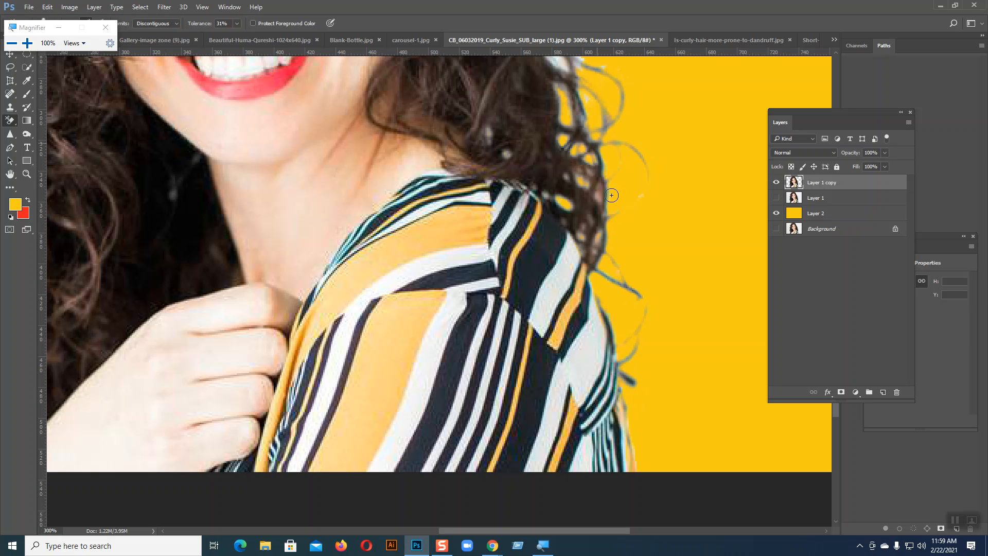
{"action": "left_click_drag", "start_coordinate": [560, 63], "coordinate": [563, 127]}
Enlarge the eraser brush and erase the pale fringe from the upper hair outline around to the curls on the opposite side.
{"action": "scroll", "coordinate": [647, 166], "scroll_direction": "up", "scroll_amount": 10}
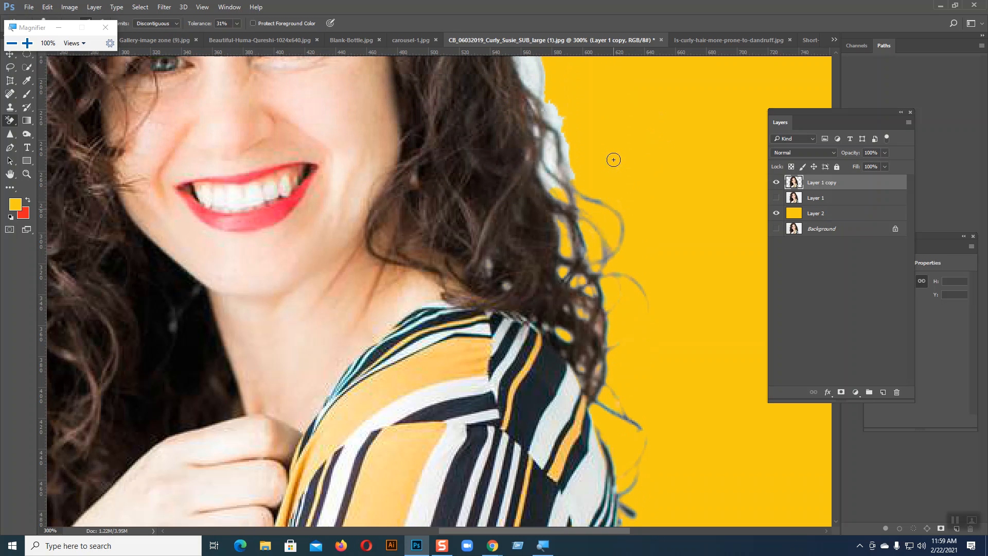
{"action": "scroll", "coordinate": [584, 198], "scroll_direction": "up", "scroll_amount": 3}
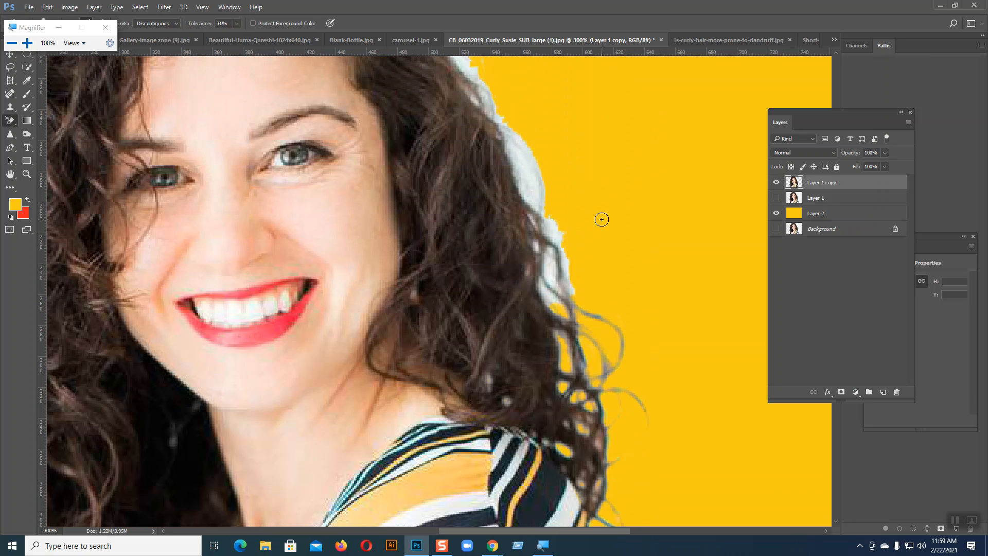
{"action": "key", "text": "bracketright"}
{"action": "key", "text": "ctrl+minus"}
{"action": "scroll", "coordinate": [602, 219], "scroll_direction": "up", "scroll_amount": 2}
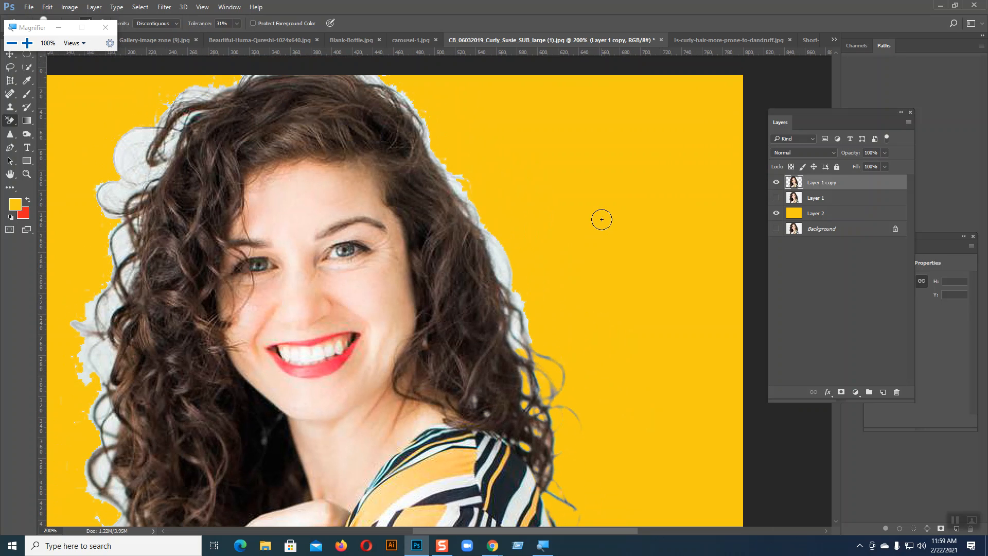
{"action": "mouse_move", "coordinate": [511, 336]}
{"action": "left_mouse_down"}
{"action": "mouse_move", "coordinate": [516, 312]}
{"action": "mouse_move", "coordinate": [525, 336]}
{"action": "mouse_move", "coordinate": [502, 291]}
{"action": "mouse_move", "coordinate": [512, 282]}
{"action": "mouse_move", "coordinate": [476, 211]}
{"action": "mouse_move", "coordinate": [479, 232]}
{"action": "mouse_move", "coordinate": [456, 200]}
{"action": "mouse_move", "coordinate": [448, 165]}
{"action": "mouse_move", "coordinate": [460, 165]}
{"action": "mouse_move", "coordinate": [454, 180]}
{"action": "mouse_move", "coordinate": [439, 164]}
{"action": "mouse_move", "coordinate": [387, 62]}
{"action": "mouse_move", "coordinate": [349, 41]}
{"action": "mouse_move", "coordinate": [374, 64]}
{"action": "mouse_move", "coordinate": [376, 83]}
{"action": "mouse_move", "coordinate": [358, 63]}
{"action": "mouse_move", "coordinate": [273, 70]}
{"action": "mouse_move", "coordinate": [215, 86]}
{"action": "mouse_move", "coordinate": [223, 82]}
{"action": "mouse_move", "coordinate": [175, 111]}
{"action": "mouse_move", "coordinate": [202, 81]}
{"action": "mouse_move", "coordinate": [160, 151]}
{"action": "mouse_move", "coordinate": [169, 121]}
{"action": "mouse_move", "coordinate": [126, 125]}
{"action": "mouse_move", "coordinate": [125, 164]}
{"action": "mouse_move", "coordinate": [166, 153]}
{"action": "mouse_move", "coordinate": [119, 241]}
{"action": "mouse_move", "coordinate": [98, 196]}
{"action": "mouse_move", "coordinate": [125, 172]}
{"action": "mouse_move", "coordinate": [118, 287]}
{"action": "mouse_move", "coordinate": [116, 212]}
{"action": "mouse_move", "coordinate": [107, 259]}
{"action": "mouse_move", "coordinate": [128, 299]}
{"action": "mouse_move", "coordinate": [132, 264]}
{"action": "mouse_move", "coordinate": [107, 360]}
{"action": "mouse_move", "coordinate": [99, 298]}
{"action": "mouse_move", "coordinate": [82, 306]}
{"action": "mouse_move", "coordinate": [84, 378]}
{"action": "mouse_move", "coordinate": [100, 345]}
{"action": "mouse_move", "coordinate": [103, 402]}
{"action": "mouse_move", "coordinate": [117, 398]}
{"action": "mouse_move", "coordinate": [118, 426]}
{"action": "mouse_move", "coordinate": [119, 333]}
{"action": "mouse_move", "coordinate": [82, 537]}
{"action": "mouse_move", "coordinate": [111, 421]}
{"action": "mouse_move", "coordinate": [102, 510]}
{"action": "mouse_move", "coordinate": [127, 511]}
{"action": "mouse_move", "coordinate": [118, 539]}
{"action": "left_mouse_up"}
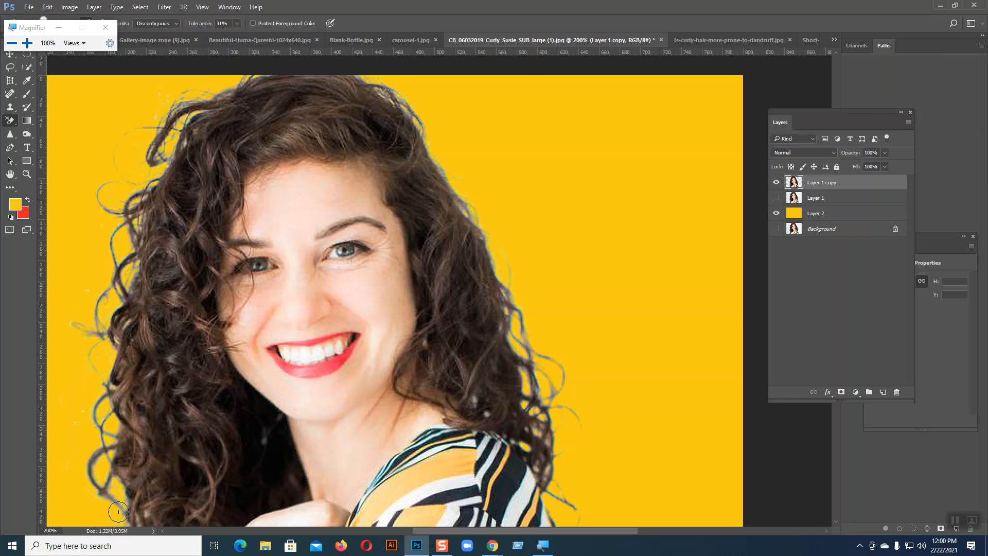
Erase the remaining pale patch among the lowest curls beside the woman's hand.
{"action": "scroll", "coordinate": [122, 494], "scroll_direction": "down", "scroll_amount": 8}
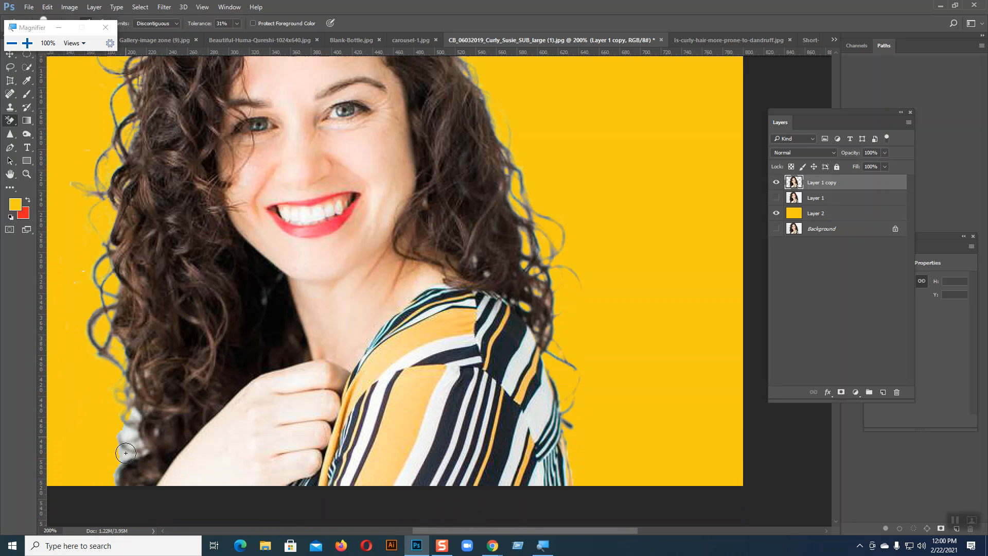
{"action": "scroll", "coordinate": [125, 416], "scroll_direction": "down", "scroll_amount": 1}
{"action": "mouse_move", "coordinate": [137, 350]}
{"action": "left_mouse_down"}
{"action": "mouse_move", "coordinate": [126, 369]}
{"action": "mouse_move", "coordinate": [139, 344]}
{"action": "mouse_move", "coordinate": [138, 381]}
{"action": "mouse_move", "coordinate": [123, 365]}
{"action": "mouse_move", "coordinate": [126, 388]}
{"action": "mouse_move", "coordinate": [133, 375]}
{"action": "mouse_move", "coordinate": [122, 389]}
{"action": "mouse_move", "coordinate": [137, 387]}
{"action": "mouse_move", "coordinate": [136, 353]}
{"action": "mouse_move", "coordinate": [114, 413]}
{"action": "left_mouse_up"}
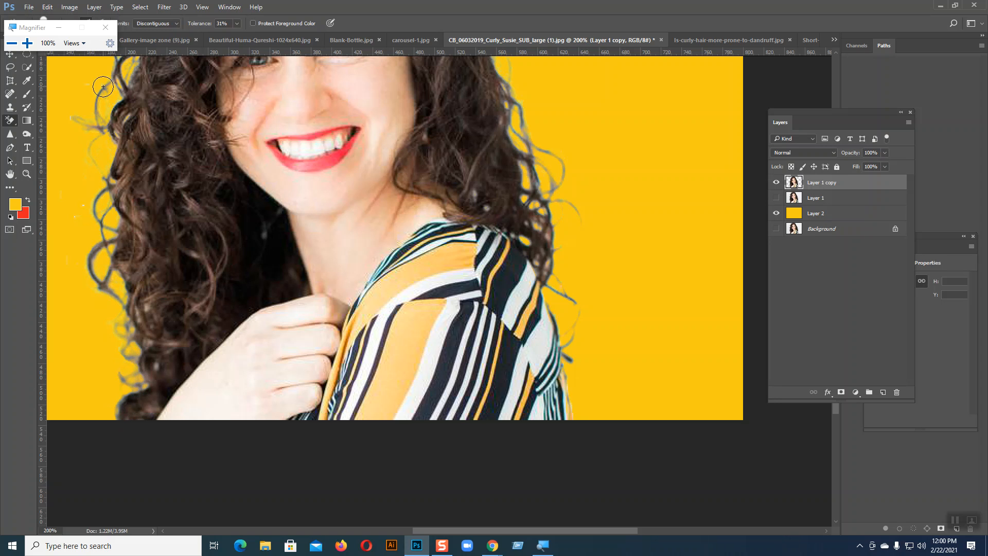
Hide Layer 1 copy and show Layer 1 to compare the cutout with the original photo.
{"action": "key", "text": "ctrl+minus"}
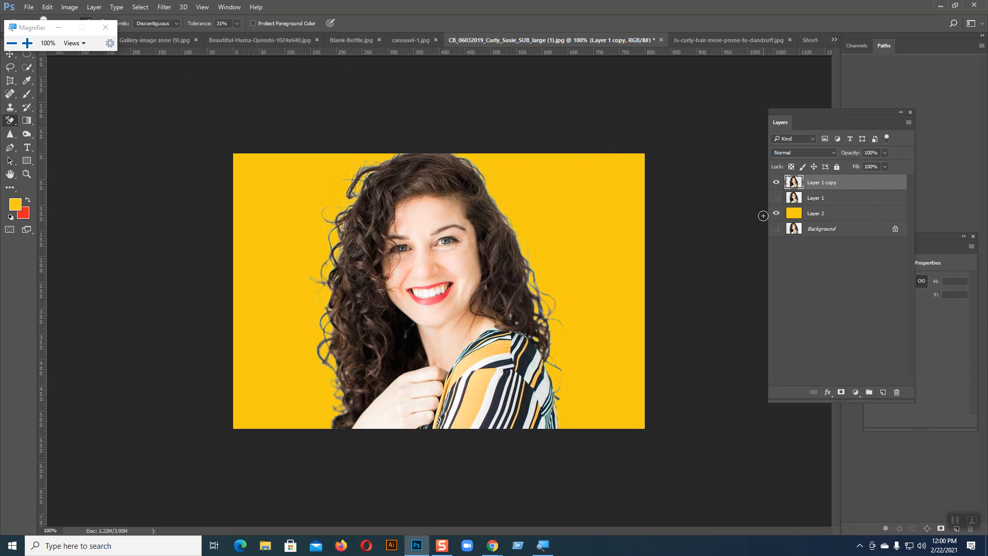
{"action": "left_click", "coordinate": [777, 183]}
{"action": "left_click", "coordinate": [777, 199]}
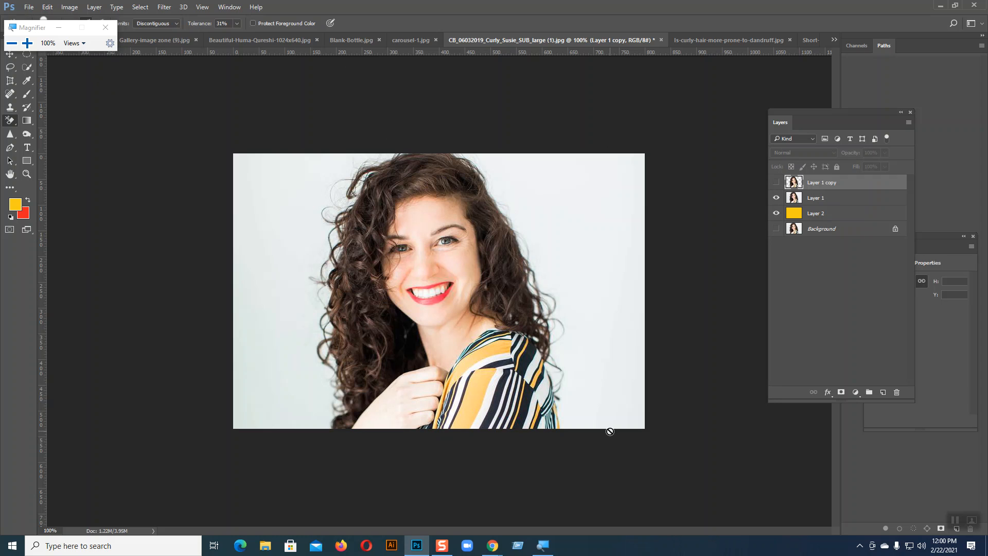
Activate the Lasso tool, switch to the Is-curly-hair-more-prone-to-dandruff document, and show and select its Background layer.
{"action": "left_click_drag", "start_coordinate": [29, 29], "coordinate": [348, 7]}
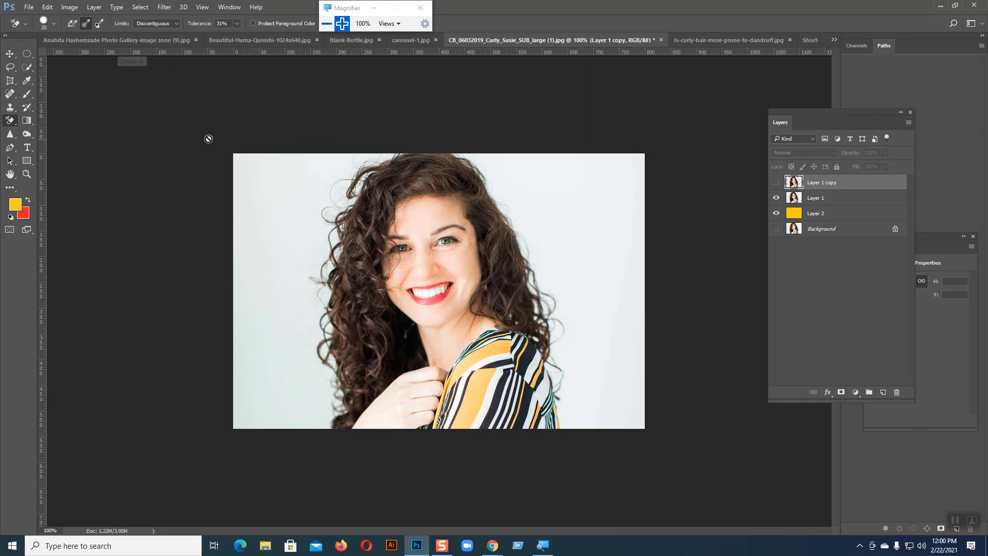
{"action": "left_click", "coordinate": [8, 69]}
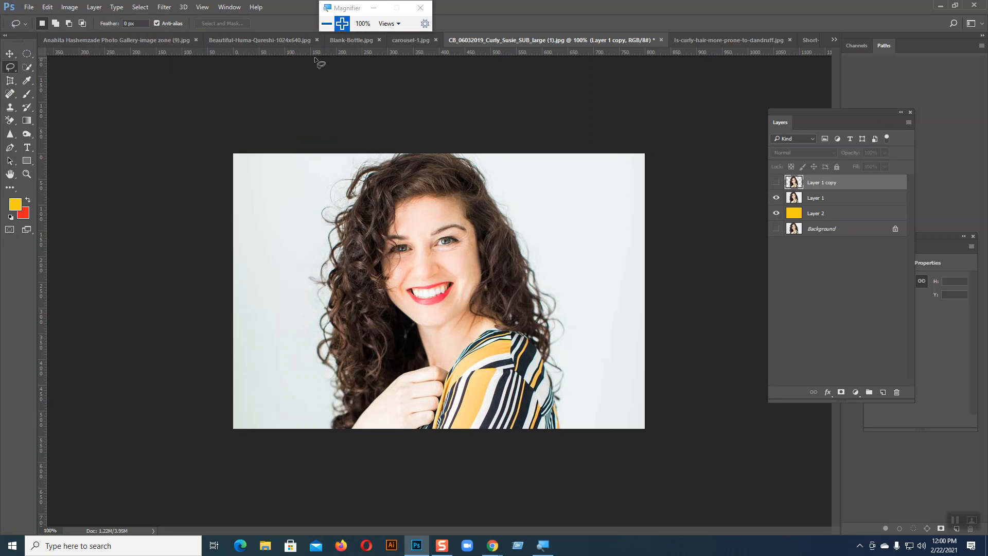
{"action": "left_click", "coordinate": [418, 44]}
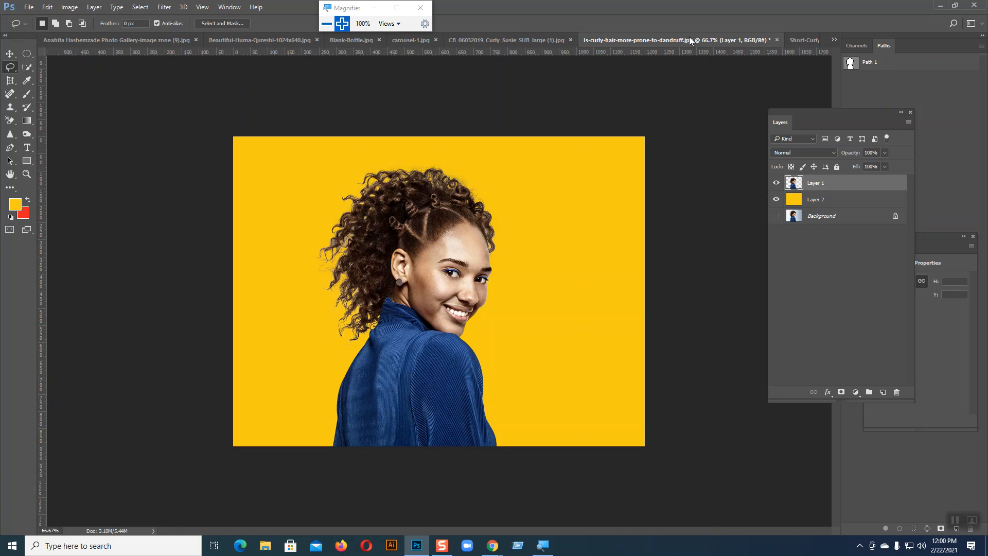
{"action": "left_click", "coordinate": [831, 220]}
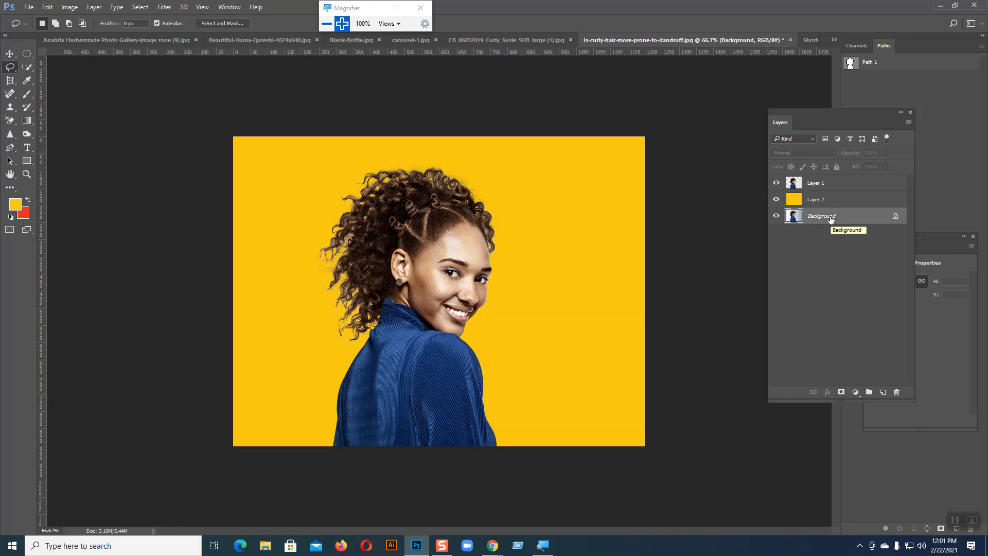
{"action": "key", "text": "ctrl+j"}
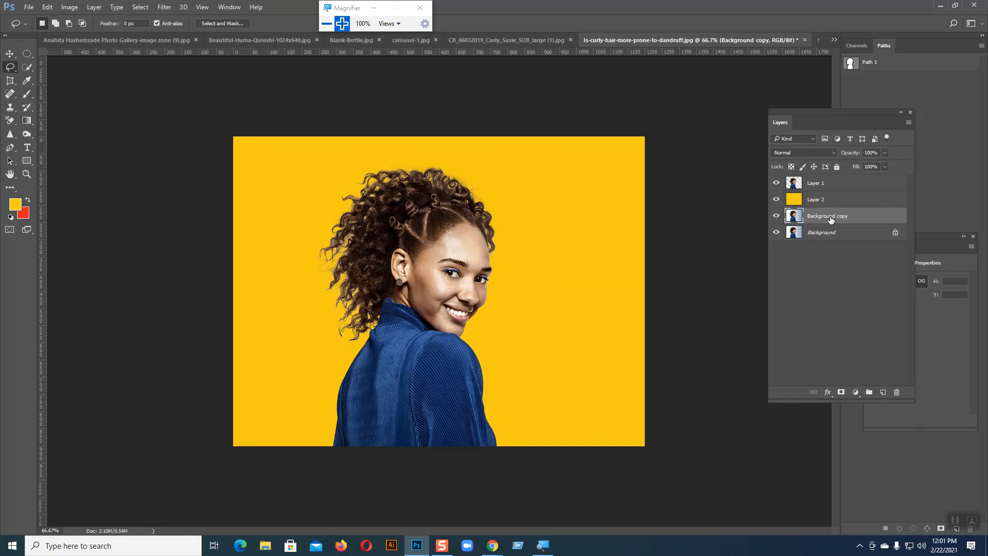
{"action": "key", "text": "ctrl+z"}
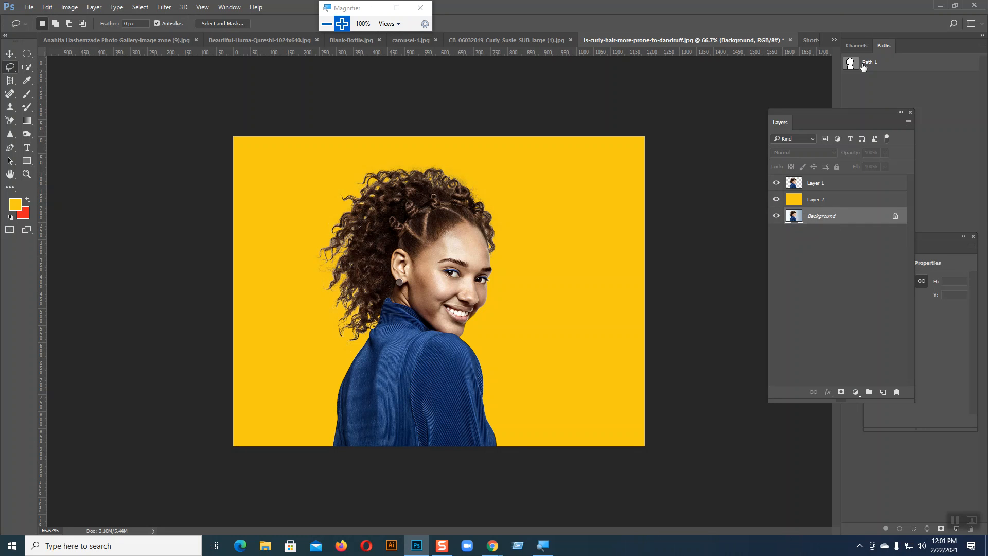
Load Path 1 as a selection and hide Layer 1 and Layer 2.
{"action": "left_click", "coordinate": [852, 64], "text": "ctrl"}
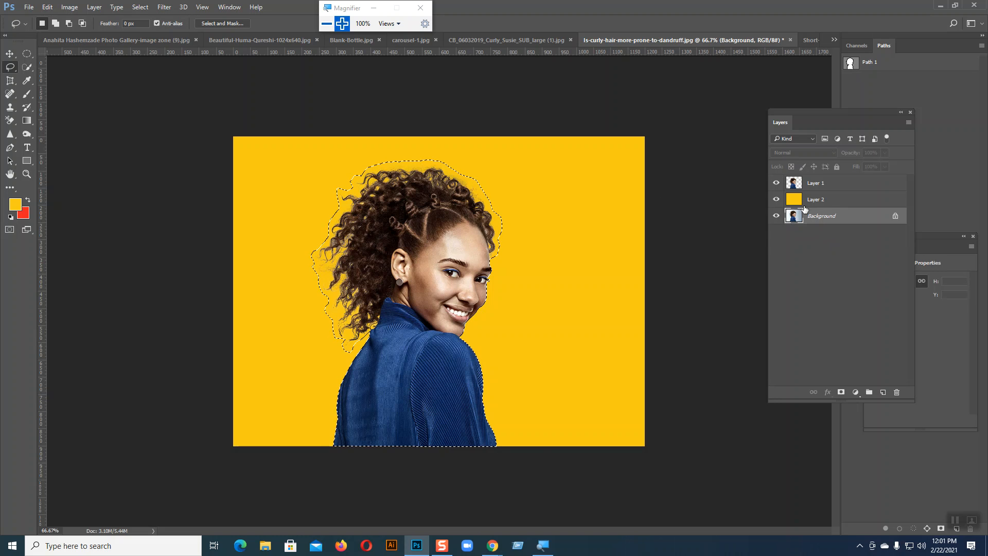
{"action": "left_click", "coordinate": [777, 183]}
{"action": "left_click", "coordinate": [777, 200]}
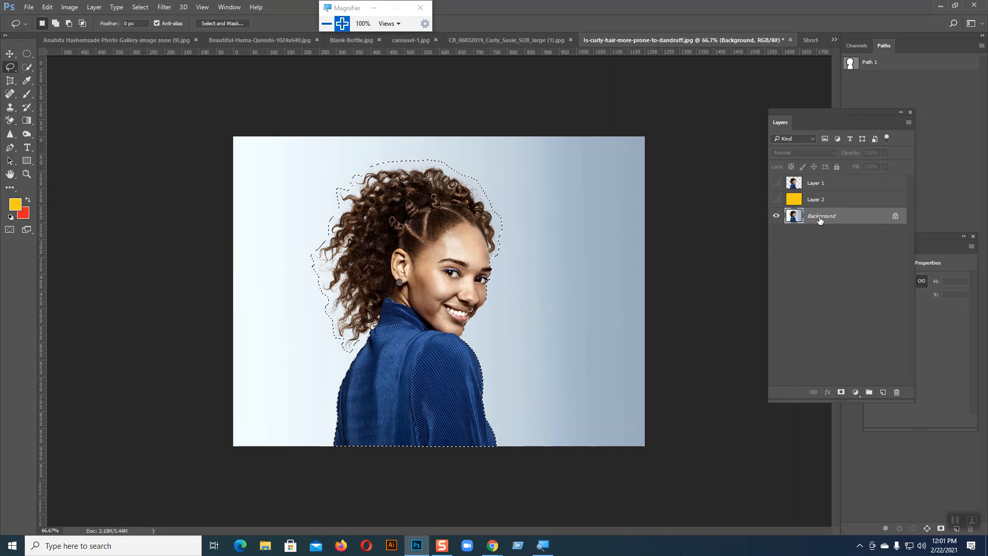
Open Select and Mask for the path selection and review the view modes, keeping Overlay.
{"action": "left_click_drag", "start_coordinate": [347, 8], "coordinate": [246, 87]}
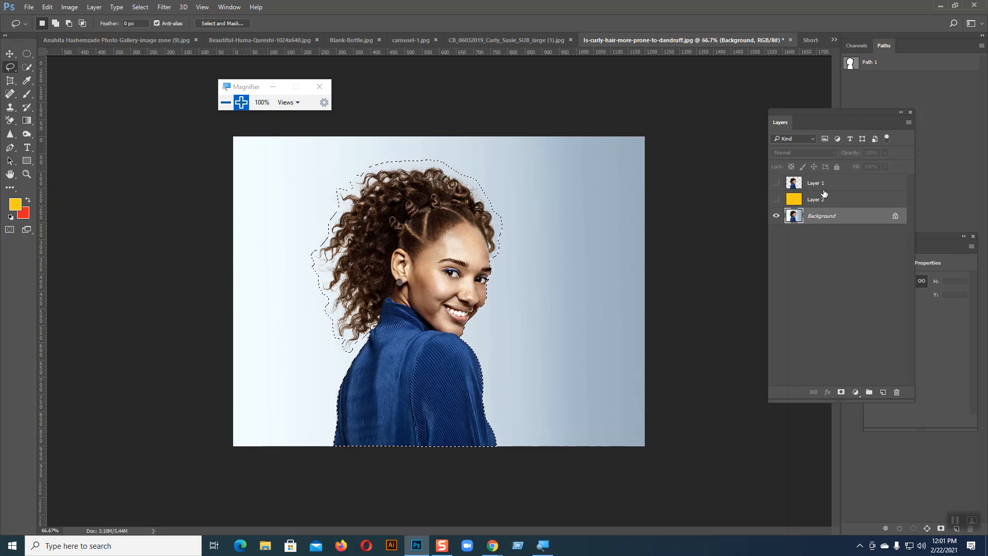
{"action": "left_click", "coordinate": [237, 105]}
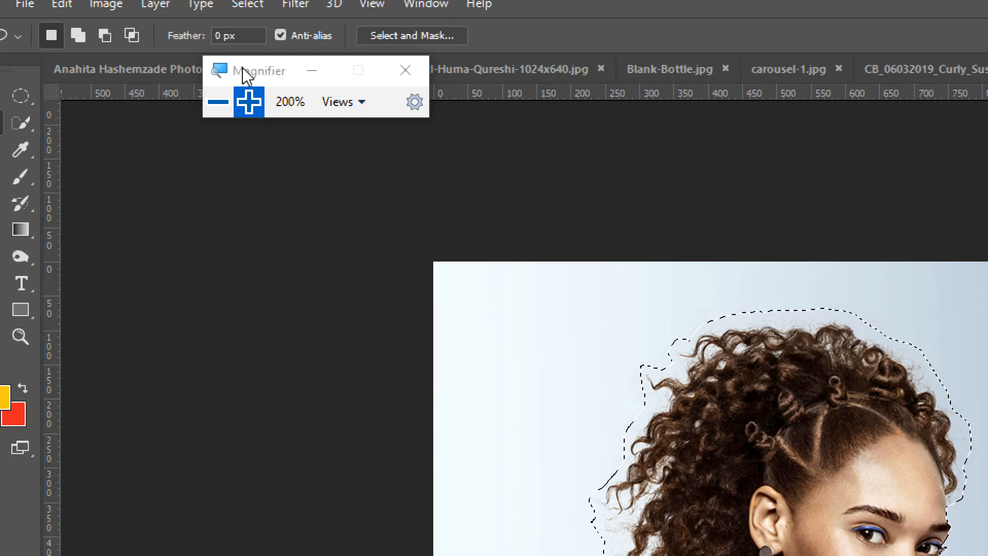
{"action": "left_click_drag", "start_coordinate": [249, 74], "coordinate": [255, 134]}
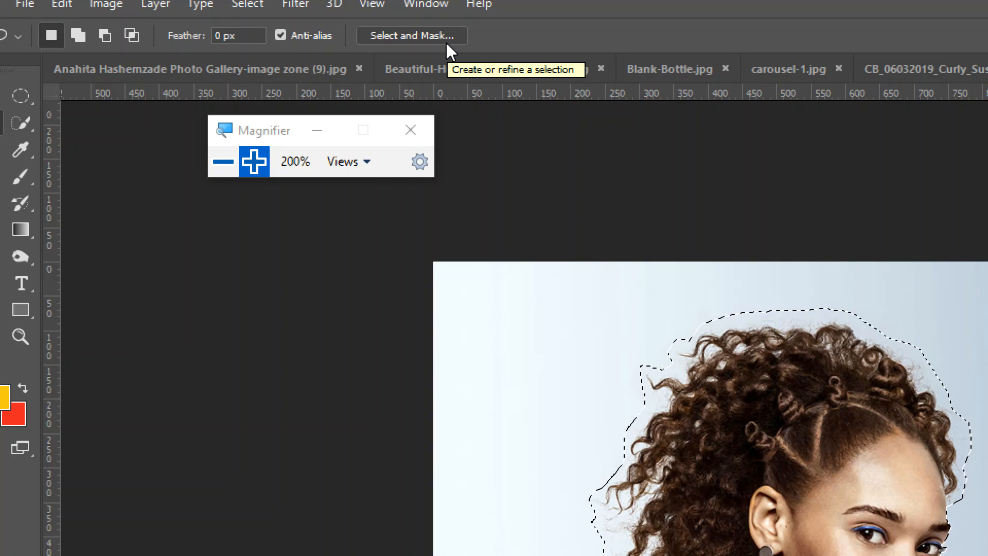
{"action": "left_click", "coordinate": [411, 37]}
{"action": "left_click", "coordinate": [223, 161]}
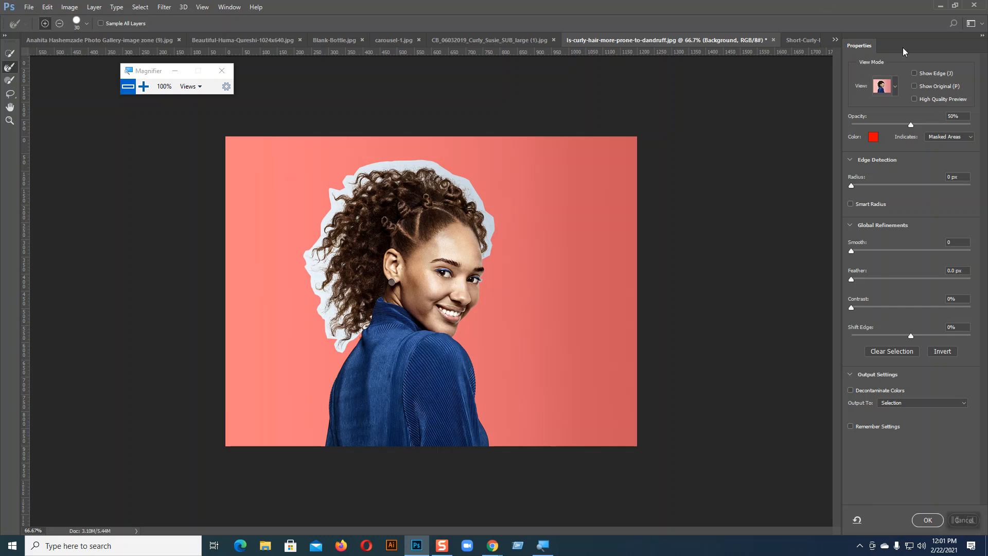
{"action": "left_click", "coordinate": [883, 93]}
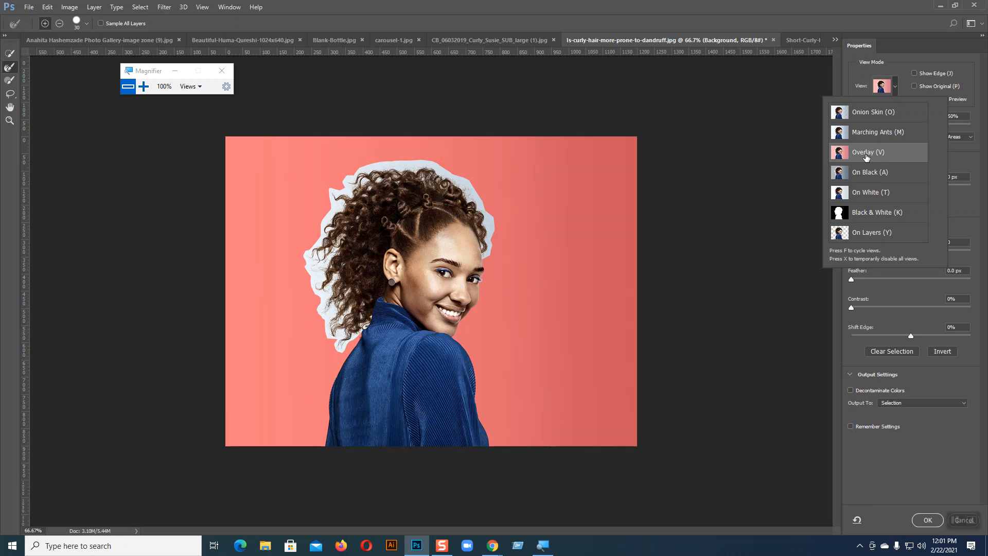
{"action": "left_click", "coordinate": [896, 99]}
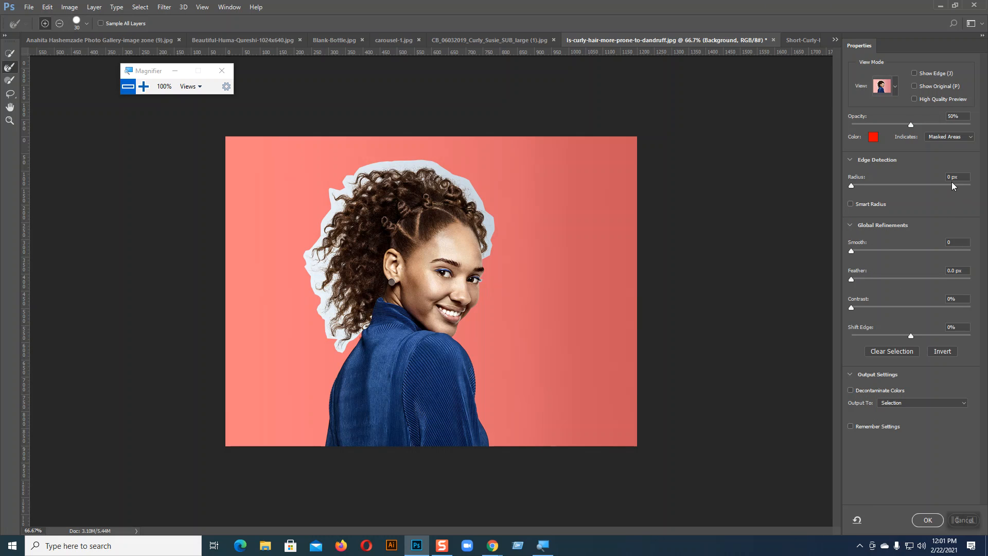
Set the edge detection radius to 2 px and the output to New Layer.
{"action": "type", "text": "2"}
{"action": "left_click", "coordinate": [144, 87]}
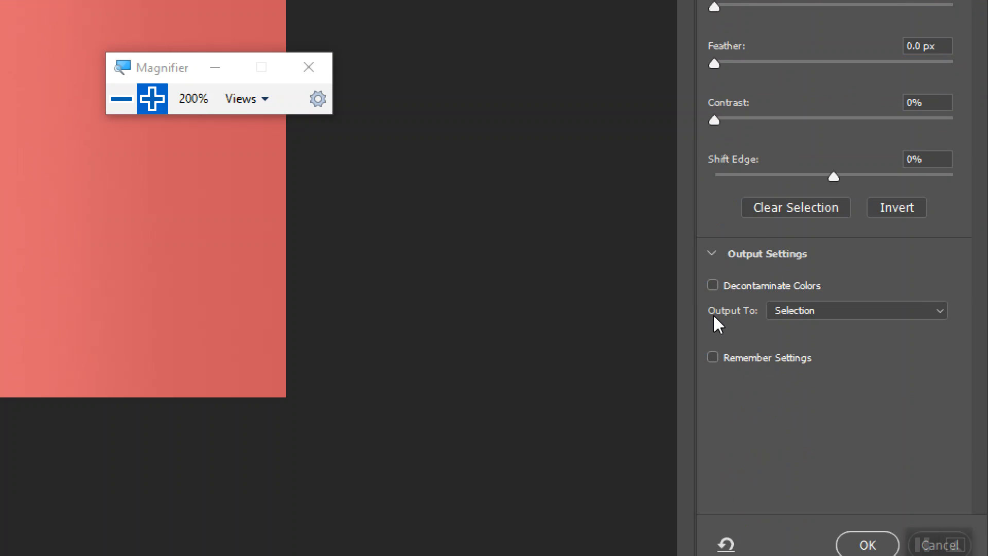
{"action": "left_click", "coordinate": [832, 312]}
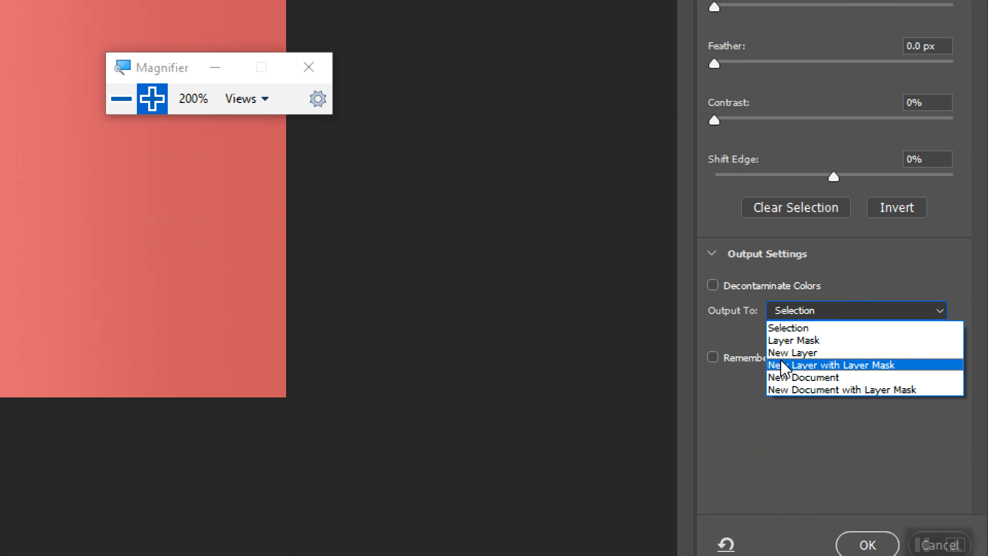
{"action": "left_click", "coordinate": [801, 355]}
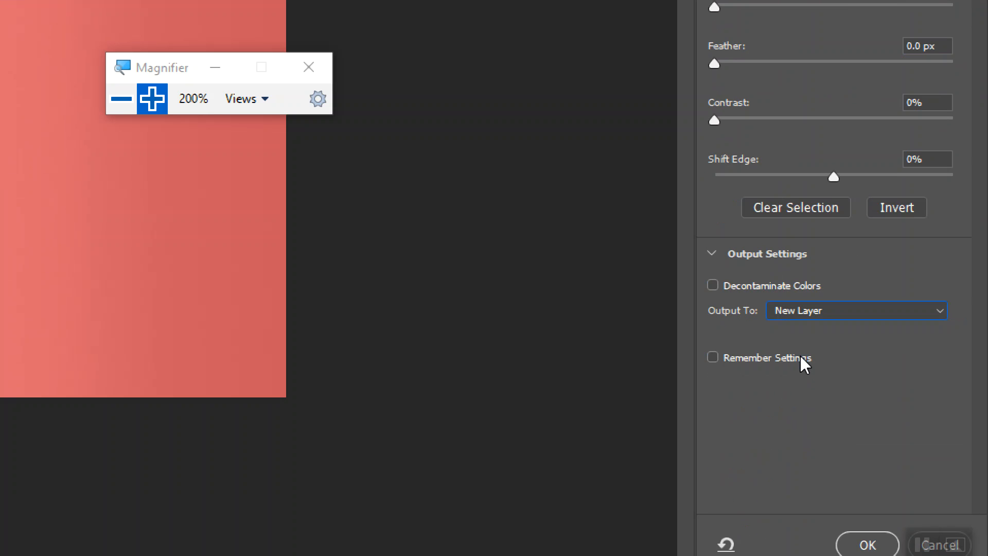
Brush the Refine Edge tool around the whole curly hair outline to remove the leftover pale background fringe.
{"action": "left_click", "coordinate": [110, 106]}
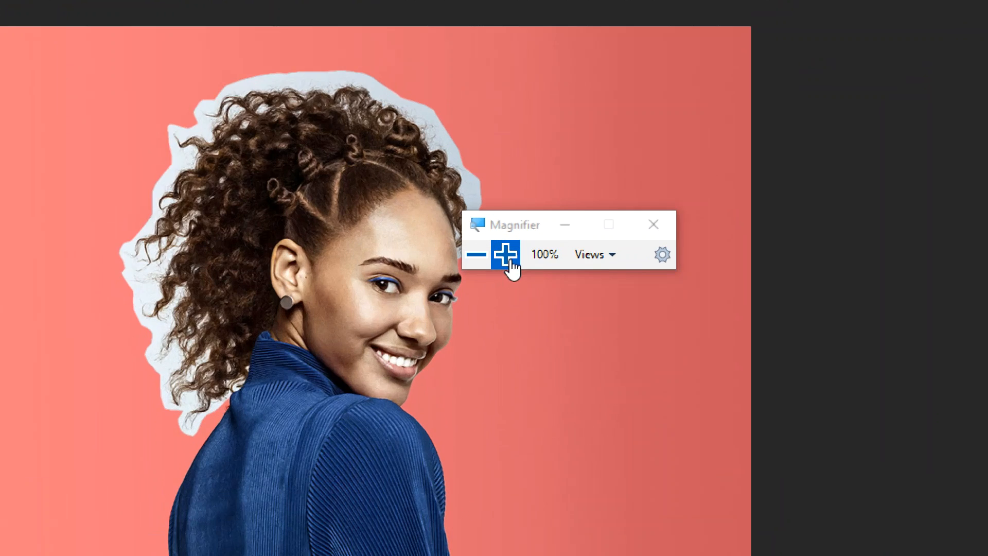
{"action": "left_click", "coordinate": [509, 257]}
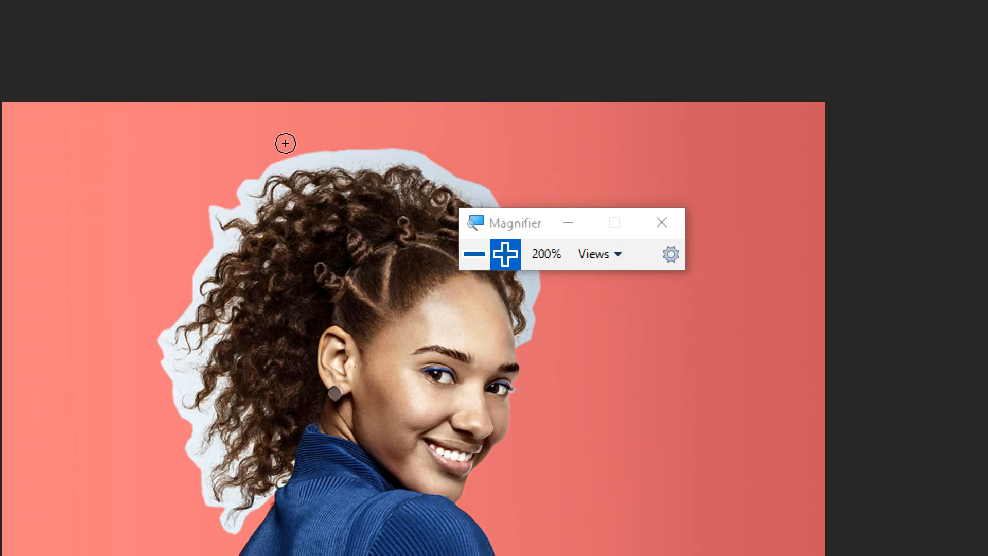
{"action": "mouse_move", "coordinate": [300, 159]}
{"action": "left_mouse_down"}
{"action": "mouse_move", "coordinate": [266, 172]}
{"action": "mouse_move", "coordinate": [301, 159]}
{"action": "mouse_move", "coordinate": [270, 189]}
{"action": "mouse_move", "coordinate": [301, 177]}
{"action": "mouse_move", "coordinate": [275, 198]}
{"action": "mouse_move", "coordinate": [309, 187]}
{"action": "mouse_move", "coordinate": [292, 203]}
{"action": "mouse_move", "coordinate": [280, 210]}
{"action": "mouse_move", "coordinate": [269, 198]}
{"action": "mouse_move", "coordinate": [258, 217]}
{"action": "mouse_move", "coordinate": [251, 188]}
{"action": "mouse_move", "coordinate": [251, 230]}
{"action": "mouse_move", "coordinate": [250, 192]}
{"action": "mouse_move", "coordinate": [230, 258]}
{"action": "mouse_move", "coordinate": [232, 233]}
{"action": "mouse_move", "coordinate": [235, 251]}
{"action": "mouse_move", "coordinate": [308, 187]}
{"action": "mouse_move", "coordinate": [360, 181]}
{"action": "mouse_move", "coordinate": [341, 183]}
{"action": "mouse_move", "coordinate": [351, 190]}
{"action": "mouse_move", "coordinate": [324, 182]}
{"action": "mouse_move", "coordinate": [335, 182]}
{"action": "mouse_move", "coordinate": [313, 164]}
{"action": "mouse_move", "coordinate": [373, 151]}
{"action": "left_mouse_up"}
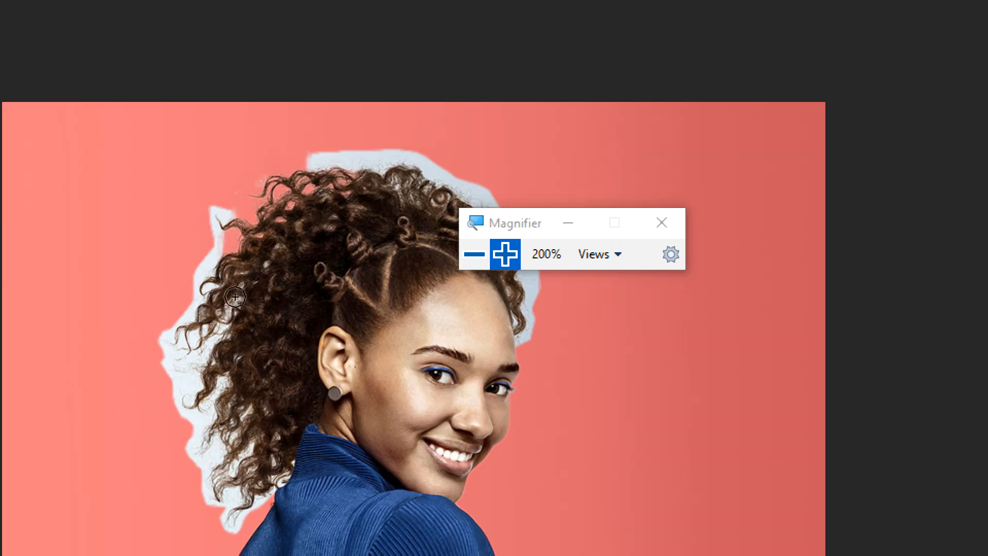
{"action": "mouse_move", "coordinate": [200, 350]}
{"action": "left_mouse_down"}
{"action": "mouse_move", "coordinate": [223, 307]}
{"action": "mouse_move", "coordinate": [195, 428]}
{"action": "mouse_move", "coordinate": [171, 361]}
{"action": "mouse_move", "coordinate": [194, 435]}
{"action": "mouse_move", "coordinate": [230, 382]}
{"action": "mouse_move", "coordinate": [212, 408]}
{"action": "mouse_move", "coordinate": [221, 381]}
{"action": "mouse_move", "coordinate": [198, 470]}
{"action": "mouse_move", "coordinate": [194, 440]}
{"action": "mouse_move", "coordinate": [217, 517]}
{"action": "mouse_move", "coordinate": [220, 490]}
{"action": "mouse_move", "coordinate": [230, 510]}
{"action": "mouse_move", "coordinate": [283, 444]}
{"action": "mouse_move", "coordinate": [265, 471]}
{"action": "mouse_move", "coordinate": [273, 418]}
{"action": "mouse_move", "coordinate": [248, 467]}
{"action": "mouse_move", "coordinate": [246, 400]}
{"action": "mouse_move", "coordinate": [218, 435]}
{"action": "mouse_move", "coordinate": [214, 368]}
{"action": "mouse_move", "coordinate": [206, 380]}
{"action": "mouse_move", "coordinate": [227, 345]}
{"action": "mouse_move", "coordinate": [212, 375]}
{"action": "mouse_move", "coordinate": [209, 338]}
{"action": "mouse_move", "coordinate": [199, 366]}
{"action": "mouse_move", "coordinate": [226, 286]}
{"action": "mouse_move", "coordinate": [218, 307]}
{"action": "mouse_move", "coordinate": [221, 290]}
{"action": "mouse_move", "coordinate": [174, 316]}
{"action": "mouse_move", "coordinate": [205, 279]}
{"action": "mouse_move", "coordinate": [219, 234]}
{"action": "mouse_move", "coordinate": [173, 307]}
{"action": "left_mouse_up"}
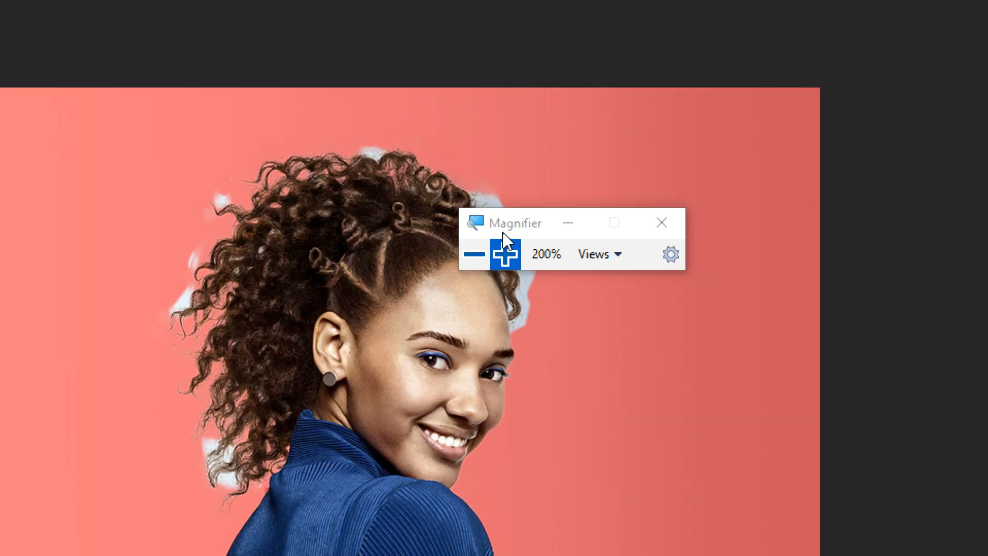
{"action": "left_click_drag", "start_coordinate": [503, 231], "coordinate": [706, 168]}
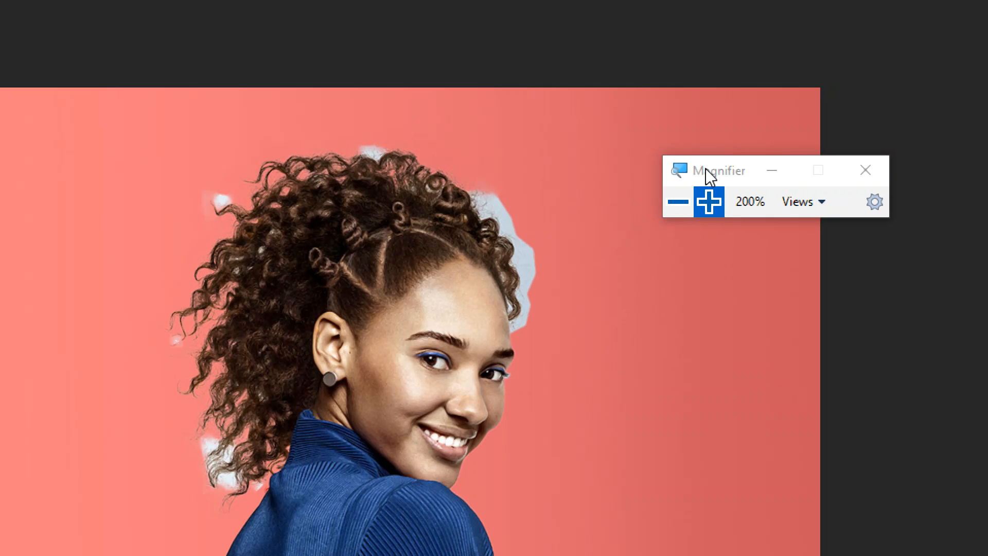
{"action": "left_click", "coordinate": [220, 200]}
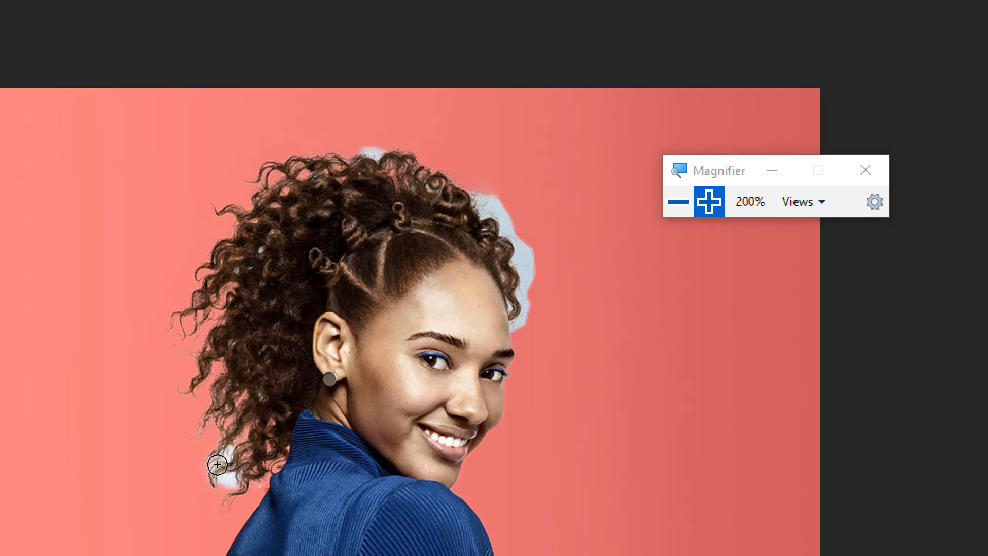
{"action": "left_click_drag", "start_coordinate": [220, 464], "coordinate": [226, 471]}
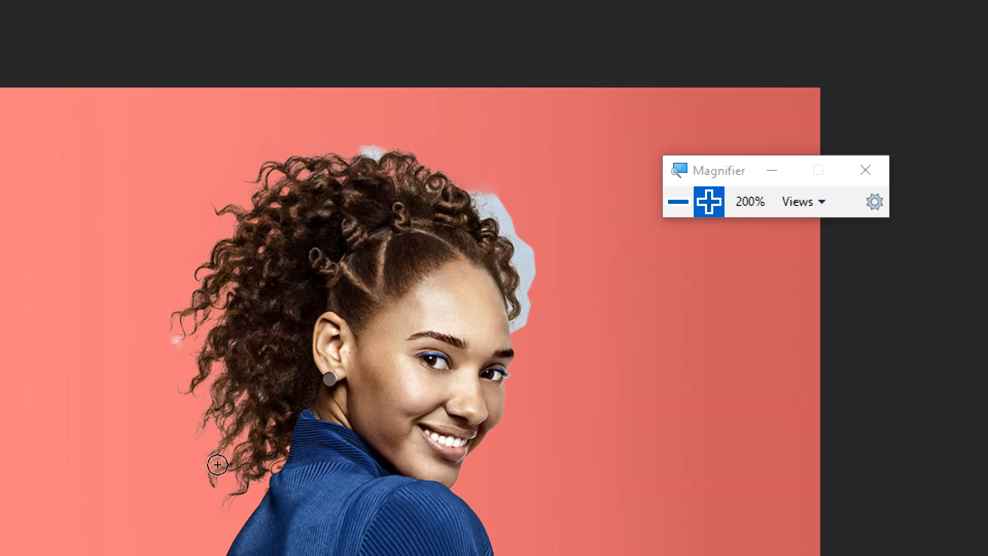
{"action": "left_click", "coordinate": [367, 150]}
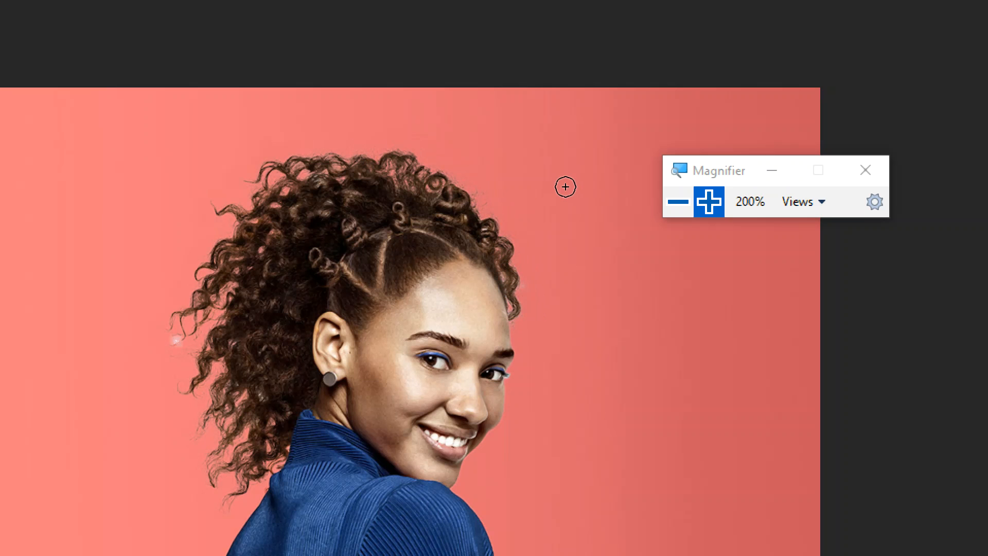
{"action": "mouse_move", "coordinate": [181, 348]}
{"action": "left_mouse_down"}
{"action": "mouse_move", "coordinate": [174, 340]}
{"action": "mouse_move", "coordinate": [180, 359]}
{"action": "left_mouse_up"}
{"action": "left_click", "coordinate": [688, 204]}
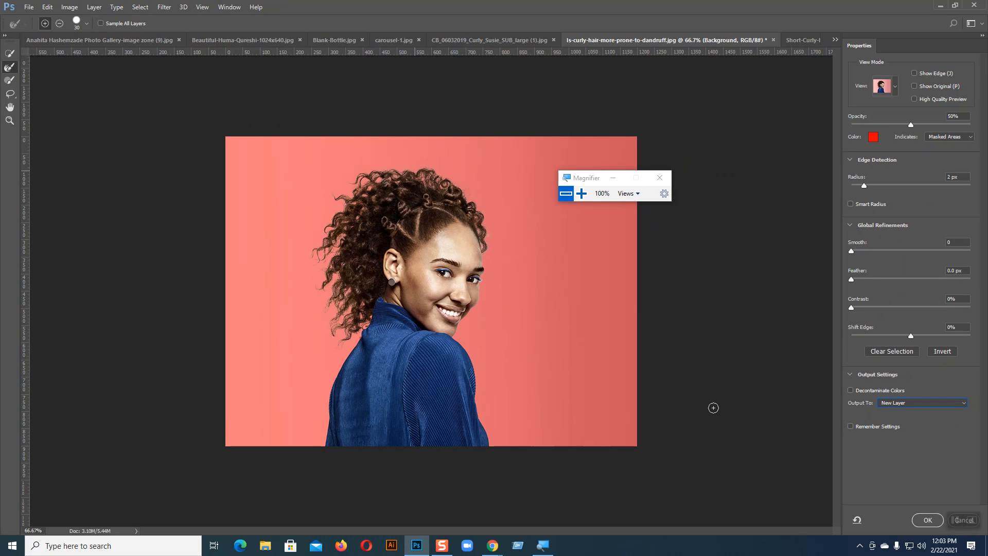
Apply the refinement, place the yellow Layer 2 directly beneath Background copy, and show it.
{"action": "left_click", "coordinate": [928, 521]}
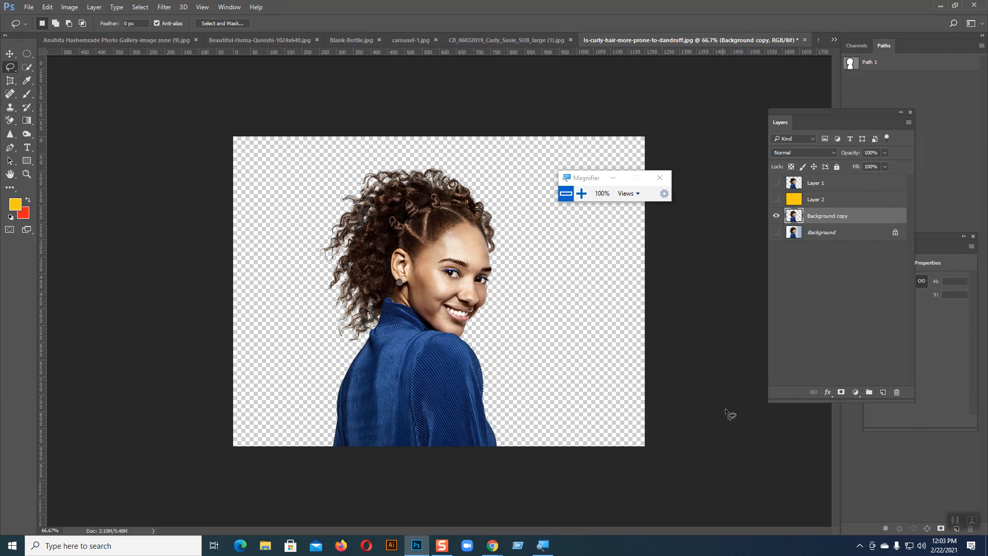
{"action": "left_click_drag", "start_coordinate": [802, 203], "coordinate": [811, 224]}
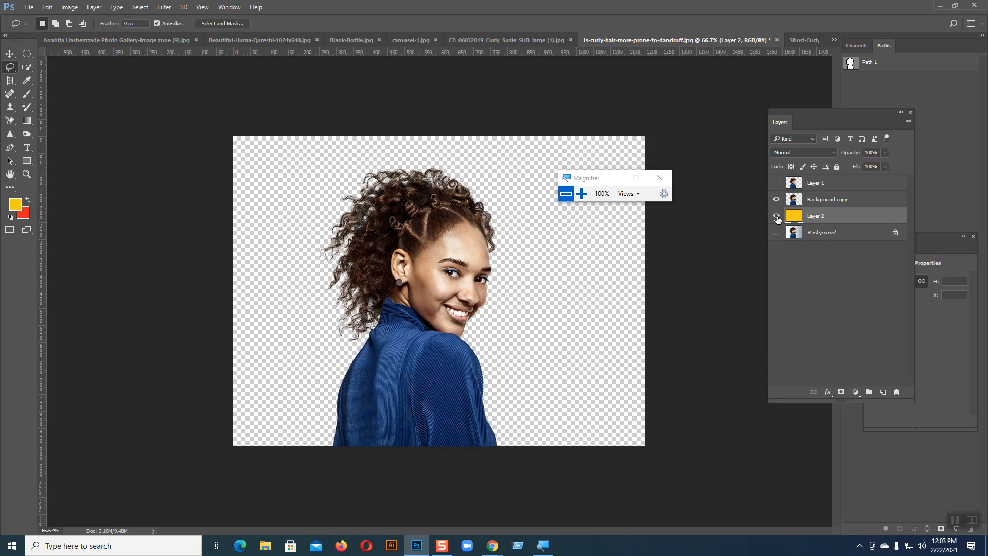
{"action": "left_click", "coordinate": [777, 217]}
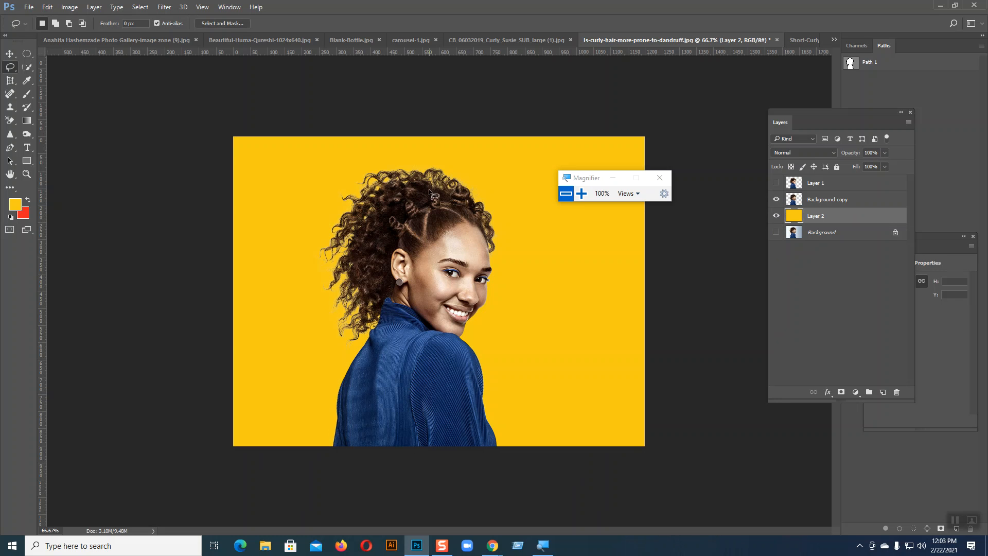
Toggle the visibility of Layer 1 and Background copy to compare the two cutouts over yellow, leaving only Layer 1 shown above Layer 2.
{"action": "left_click", "coordinate": [777, 200]}
{"action": "left_click", "coordinate": [777, 184]}
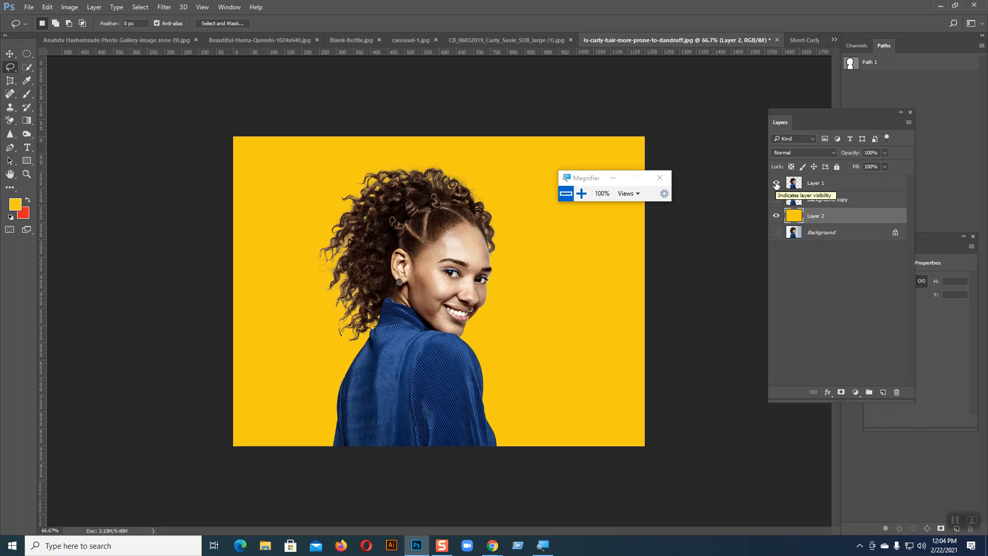
{"action": "left_click", "coordinate": [777, 183]}
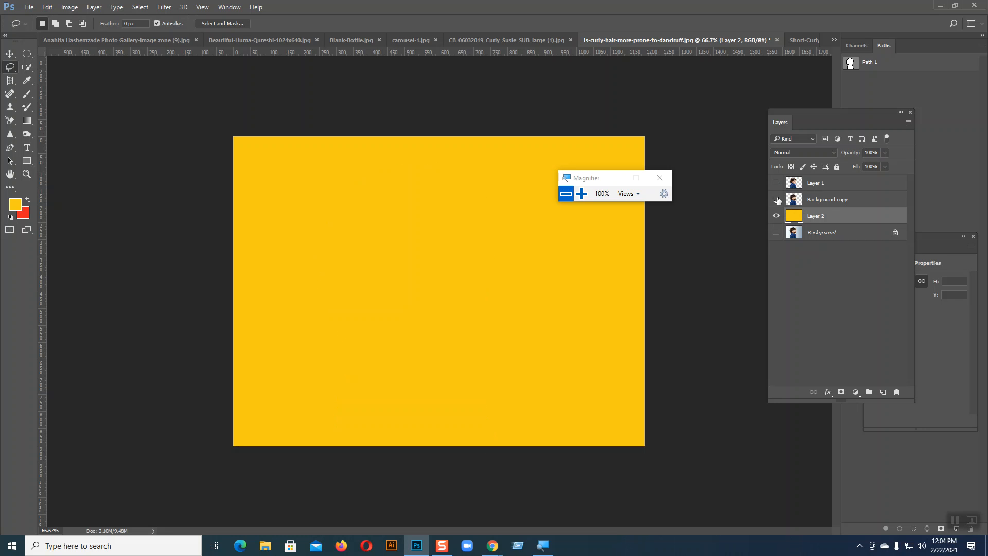
{"action": "left_click", "coordinate": [777, 200]}
{"action": "left_click", "coordinate": [777, 184]}
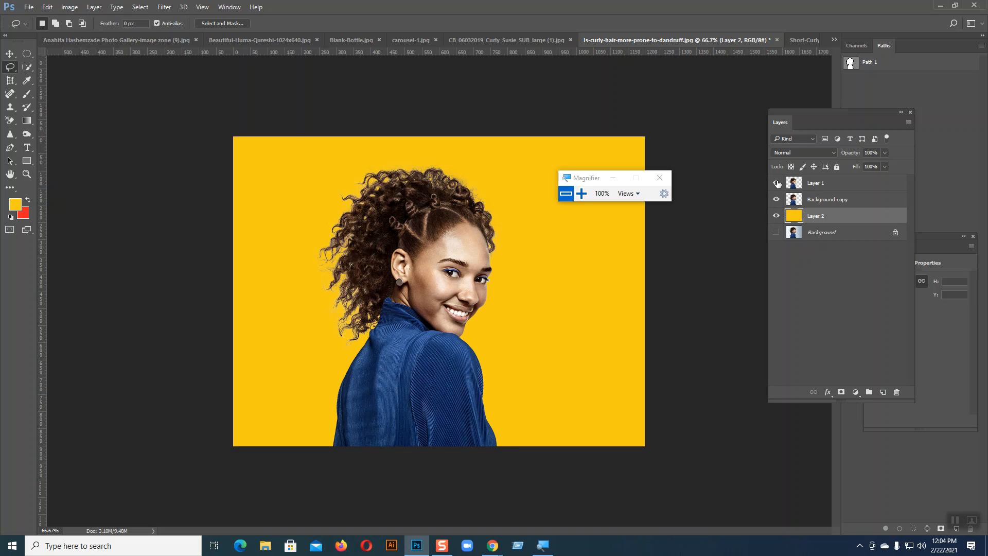
{"action": "left_click", "coordinate": [777, 183]}
{"action": "left_click", "coordinate": [777, 183]}
{"action": "left_click", "coordinate": [777, 184]}
{"action": "left_click", "coordinate": [777, 183]}
{"action": "left_click", "coordinate": [777, 183]}
{"action": "left_click", "coordinate": [777, 183]}
{"action": "left_click", "coordinate": [778, 183]}
{"action": "left_click", "coordinate": [777, 184]}
{"action": "left_click", "coordinate": [777, 183]}
{"action": "left_click", "coordinate": [777, 183]}
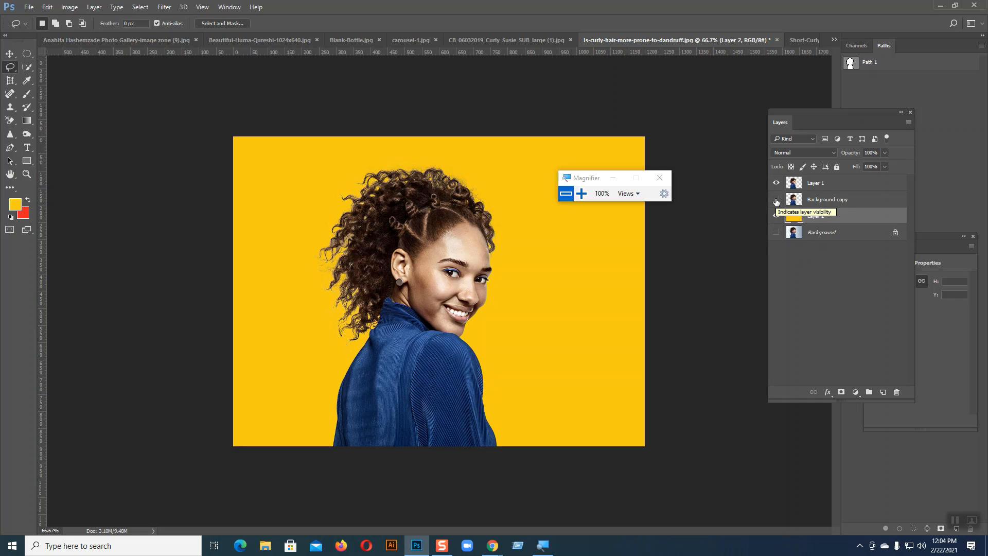
{"action": "left_click", "coordinate": [776, 183]}
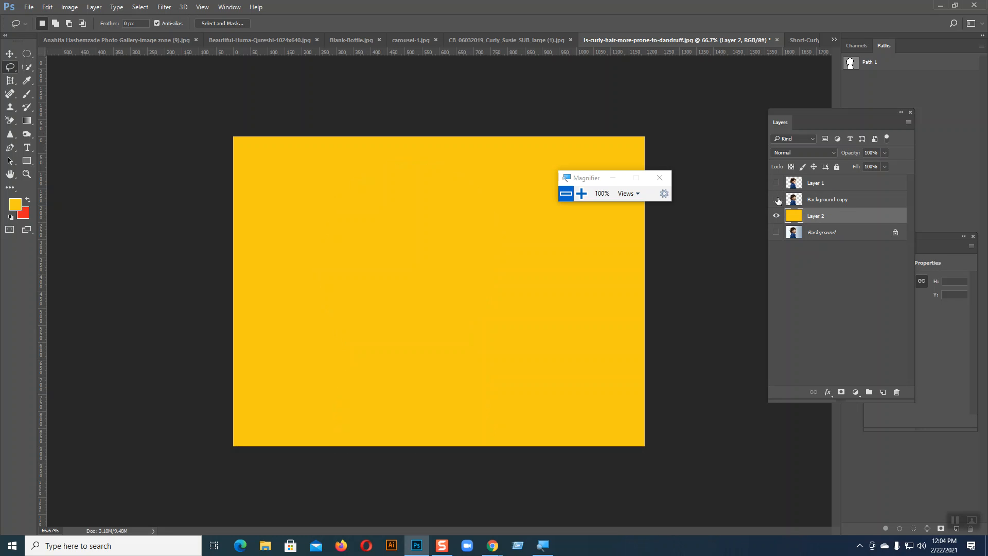
{"action": "left_click", "coordinate": [777, 200]}
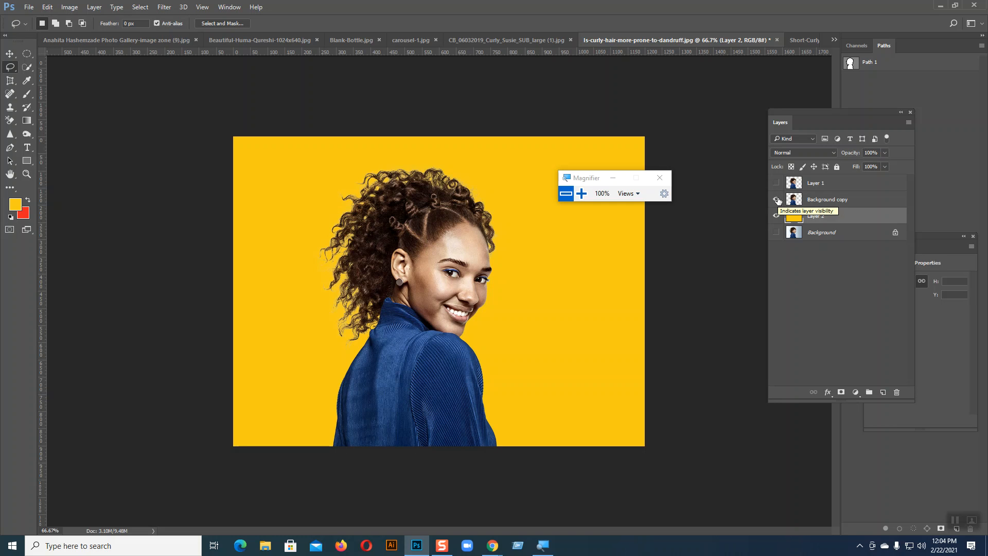
{"action": "left_click", "coordinate": [776, 183]}
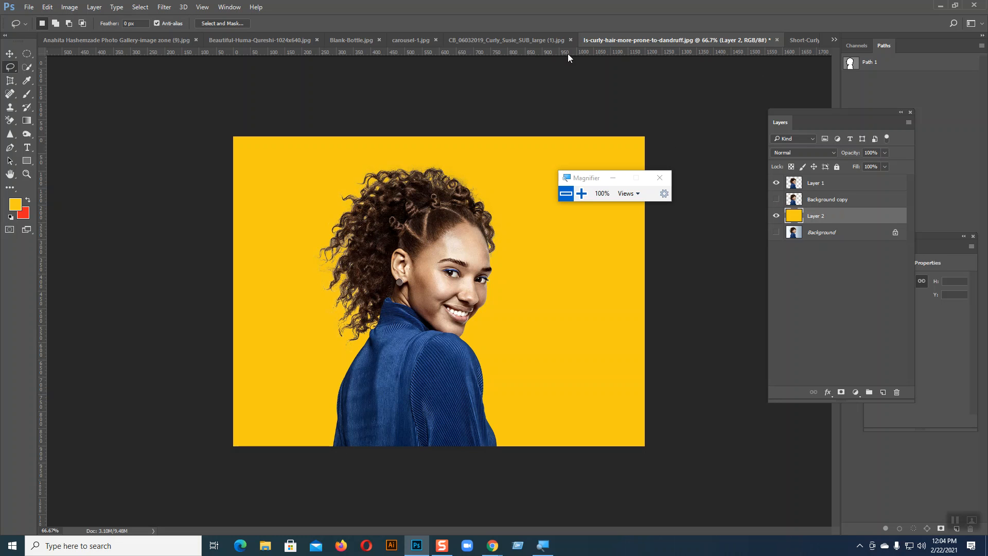
Switch to the photo of the woman in the striped top and lasso a loose selection around her hair and body.
{"action": "left_click", "coordinate": [505, 40]}
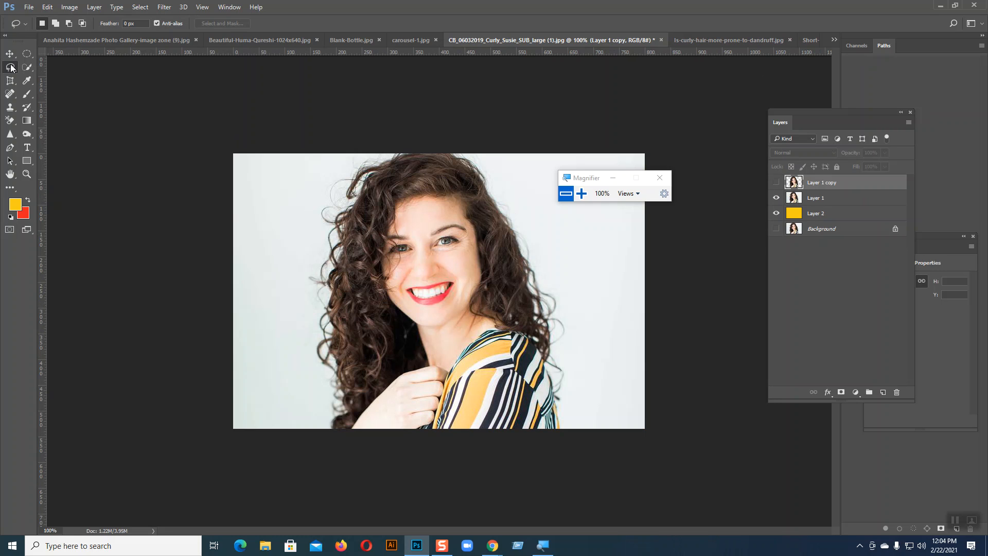
{"action": "left_click_drag", "start_coordinate": [323, 429], "coordinate": [323, 409]}
{"action": "mouse_move", "coordinate": [314, 315]}
{"action": "left_mouse_down"}
{"action": "mouse_move", "coordinate": [333, 170]}
{"action": "mouse_move", "coordinate": [368, 152]}
{"action": "mouse_move", "coordinate": [434, 146]}
{"action": "left_mouse_up"}
{"action": "mouse_move", "coordinate": [496, 190]}
{"action": "left_mouse_down"}
{"action": "mouse_move", "coordinate": [534, 229]}
{"action": "mouse_move", "coordinate": [549, 283]}
{"action": "mouse_move", "coordinate": [565, 290]}
{"action": "mouse_move", "coordinate": [558, 313]}
{"action": "mouse_move", "coordinate": [570, 332]}
{"action": "mouse_move", "coordinate": [551, 381]}
{"action": "left_mouse_up"}
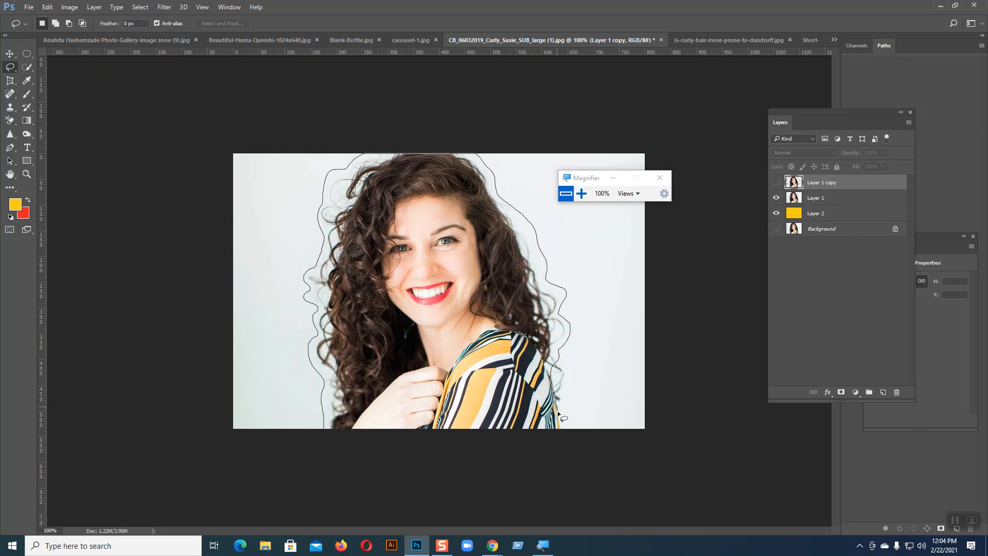
{"action": "left_click_drag", "start_coordinate": [560, 423], "coordinate": [561, 429]}
{"action": "mouse_move", "coordinate": [474, 443]}
{"action": "left_mouse_down"}
{"action": "mouse_move", "coordinate": [369, 443]}
{"action": "mouse_move", "coordinate": [323, 433]}
{"action": "left_mouse_up"}
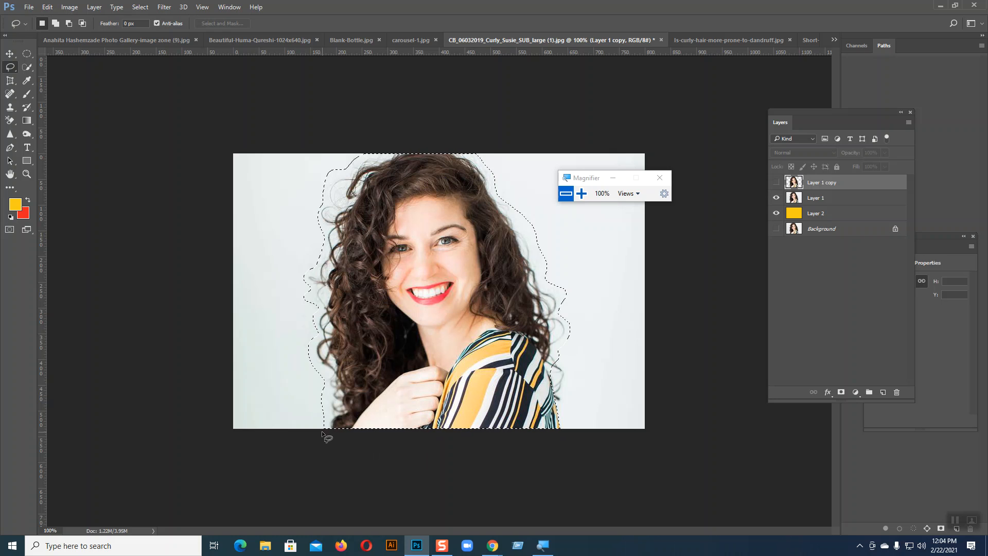
Select and show the Background layer, hide Layer 2 and Layer 1, and open Select and Mask for the lasso selection.
{"action": "left_click", "coordinate": [824, 229]}
{"action": "left_click", "coordinate": [776, 229]}
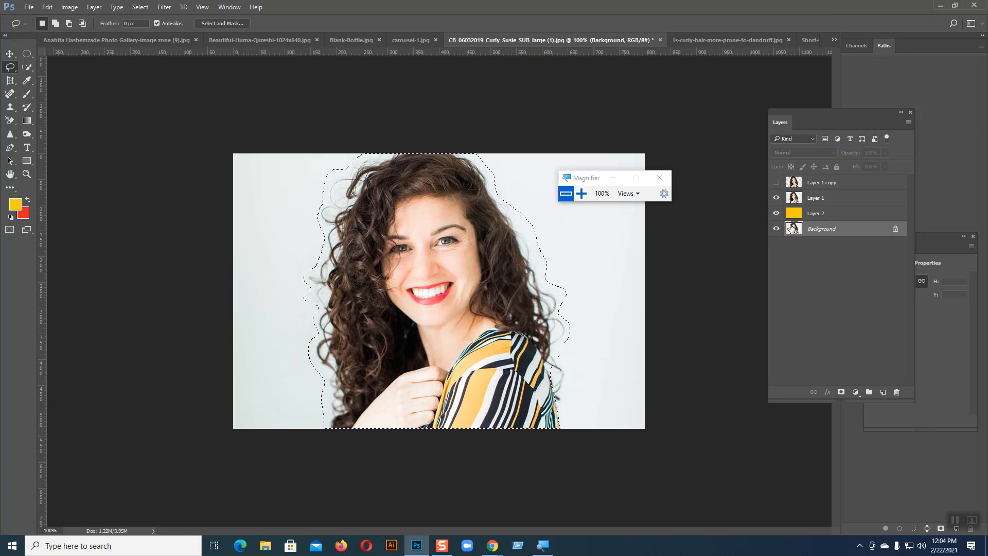
{"action": "left_click", "coordinate": [777, 214]}
{"action": "left_click", "coordinate": [777, 198]}
{"action": "left_click", "coordinate": [213, 22]}
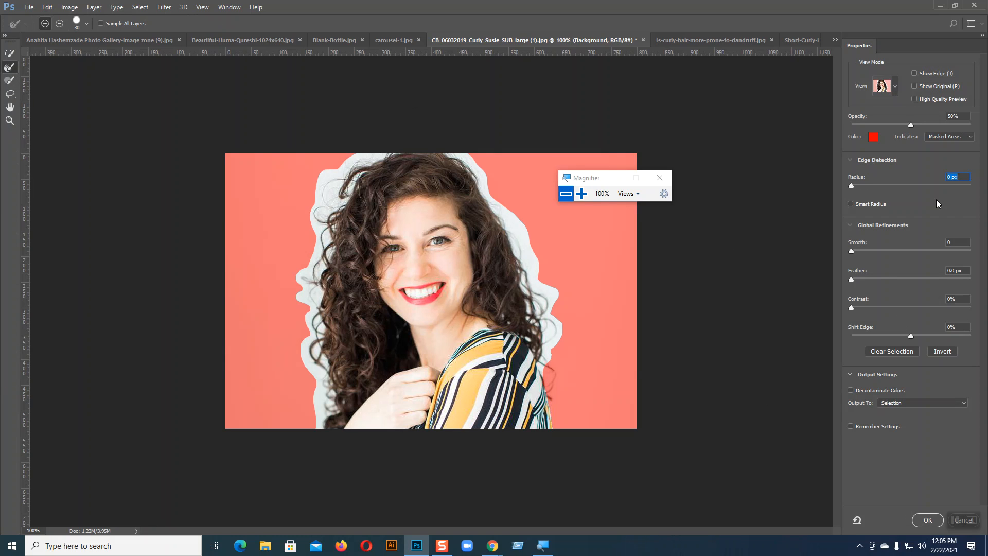
Set the edge detection radius to 2 px and output the striped-top cutout to New Layer.
{"action": "key", "text": "Up"}
{"action": "left_click", "coordinate": [929, 404]}
{"action": "left_click", "coordinate": [916, 426]}
Brush the Refine Edge tool along both sides and the top of the woman's hair to clear the pale fringe.
{"action": "mouse_move", "coordinate": [327, 176]}
{"action": "left_mouse_down"}
{"action": "mouse_move", "coordinate": [321, 203]}
{"action": "mouse_move", "coordinate": [332, 172]}
{"action": "mouse_move", "coordinate": [331, 200]}
{"action": "mouse_move", "coordinate": [345, 170]}
{"action": "mouse_move", "coordinate": [341, 193]}
{"action": "mouse_move", "coordinate": [364, 160]}
{"action": "mouse_move", "coordinate": [351, 190]}
{"action": "mouse_move", "coordinate": [358, 166]}
{"action": "mouse_move", "coordinate": [399, 149]}
{"action": "mouse_move", "coordinate": [356, 177]}
{"action": "mouse_move", "coordinate": [365, 163]}
{"action": "mouse_move", "coordinate": [345, 168]}
{"action": "mouse_move", "coordinate": [351, 158]}
{"action": "mouse_move", "coordinate": [313, 226]}
{"action": "mouse_move", "coordinate": [320, 203]}
{"action": "mouse_move", "coordinate": [316, 222]}
{"action": "mouse_move", "coordinate": [341, 204]}
{"action": "mouse_move", "coordinate": [337, 217]}
{"action": "mouse_move", "coordinate": [344, 197]}
{"action": "mouse_move", "coordinate": [324, 232]}
{"action": "mouse_move", "coordinate": [320, 210]}
{"action": "mouse_move", "coordinate": [321, 249]}
{"action": "mouse_move", "coordinate": [336, 223]}
{"action": "mouse_move", "coordinate": [329, 262]}
{"action": "mouse_move", "coordinate": [321, 230]}
{"action": "mouse_move", "coordinate": [319, 290]}
{"action": "mouse_move", "coordinate": [317, 265]}
{"action": "mouse_move", "coordinate": [309, 288]}
{"action": "mouse_move", "coordinate": [304, 264]}
{"action": "mouse_move", "coordinate": [301, 283]}
{"action": "mouse_move", "coordinate": [306, 258]}
{"action": "mouse_move", "coordinate": [310, 311]}
{"action": "mouse_move", "coordinate": [301, 295]}
{"action": "mouse_move", "coordinate": [303, 277]}
{"action": "mouse_move", "coordinate": [304, 304]}
{"action": "mouse_move", "coordinate": [314, 296]}
{"action": "mouse_move", "coordinate": [321, 305]}
{"action": "mouse_move", "coordinate": [323, 351]}
{"action": "mouse_move", "coordinate": [311, 315]}
{"action": "mouse_move", "coordinate": [309, 357]}
{"action": "mouse_move", "coordinate": [337, 377]}
{"action": "mouse_move", "coordinate": [317, 417]}
{"action": "left_mouse_up"}
{"action": "left_click_drag", "start_coordinate": [305, 370], "coordinate": [308, 367]}
{"action": "mouse_move", "coordinate": [426, 149]}
{"action": "left_mouse_down"}
{"action": "mouse_move", "coordinate": [471, 167]}
{"action": "mouse_move", "coordinate": [462, 157]}
{"action": "mouse_move", "coordinate": [488, 195]}
{"action": "mouse_move", "coordinate": [486, 177]}
{"action": "mouse_move", "coordinate": [533, 259]}
{"action": "mouse_move", "coordinate": [494, 178]}
{"action": "mouse_move", "coordinate": [540, 274]}
{"action": "mouse_move", "coordinate": [518, 247]}
{"action": "mouse_move", "coordinate": [536, 311]}
{"action": "mouse_move", "coordinate": [541, 287]}
{"action": "mouse_move", "coordinate": [550, 312]}
{"action": "mouse_move", "coordinate": [558, 289]}
{"action": "mouse_move", "coordinate": [564, 338]}
{"action": "mouse_move", "coordinate": [545, 334]}
{"action": "mouse_move", "coordinate": [549, 377]}
{"action": "mouse_move", "coordinate": [529, 318]}
{"action": "mouse_move", "coordinate": [558, 321]}
{"action": "mouse_move", "coordinate": [540, 317]}
{"action": "mouse_move", "coordinate": [487, 151]}
{"action": "left_mouse_up"}
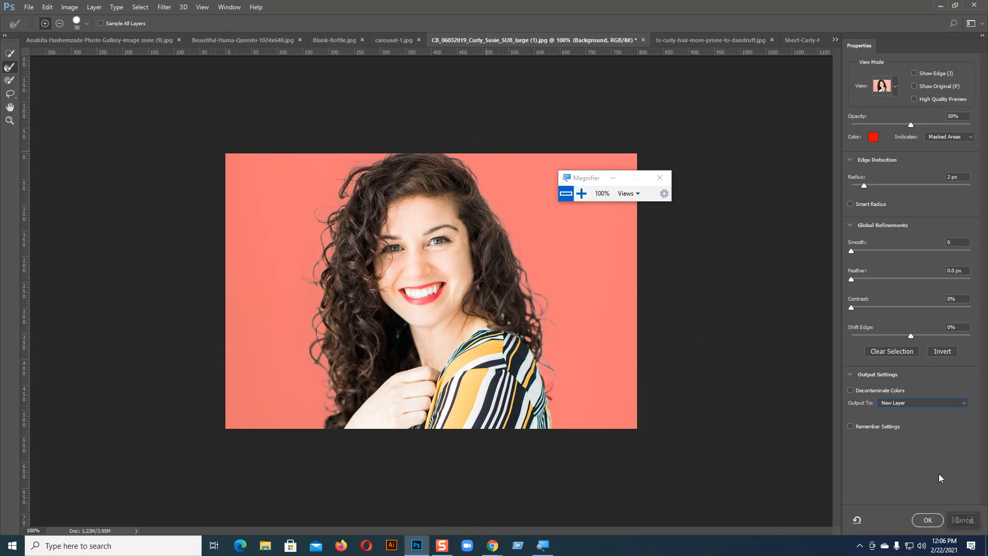
Output the refined striped-top cutout, move the yellow Layer 2 below Background copy, and make Layer 2 visible.
{"action": "left_click", "coordinate": [931, 519]}
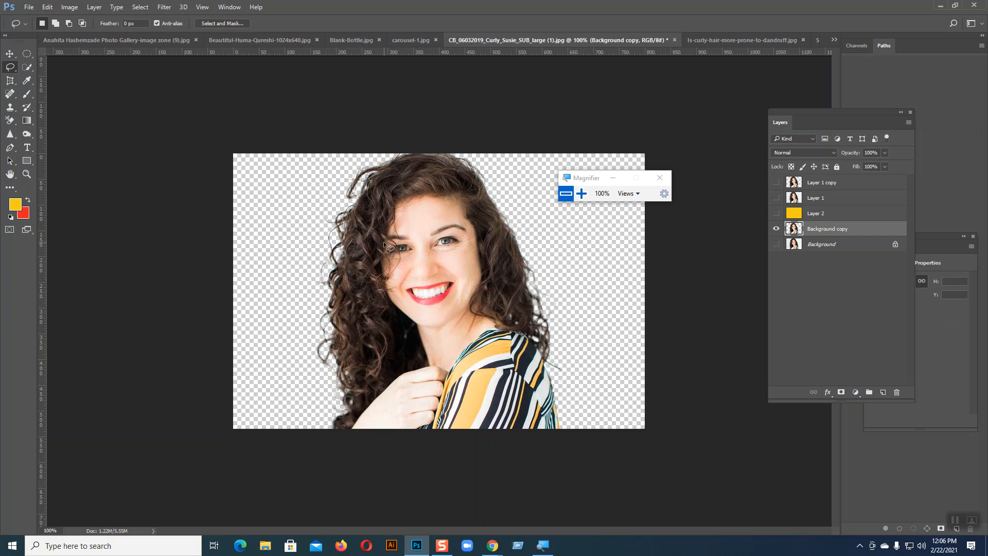
{"action": "left_click_drag", "start_coordinate": [818, 214], "coordinate": [775, 240]}
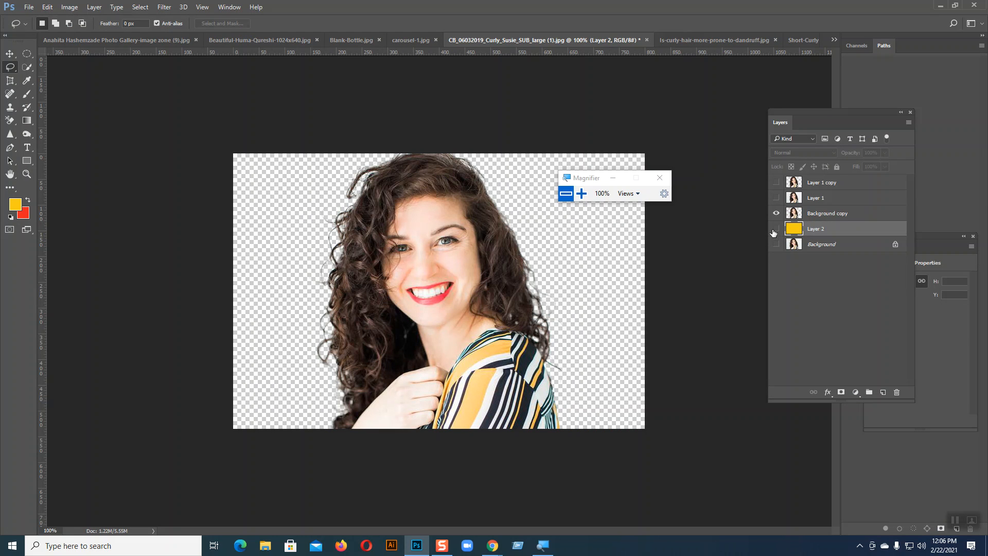
{"action": "left_click", "coordinate": [775, 230]}
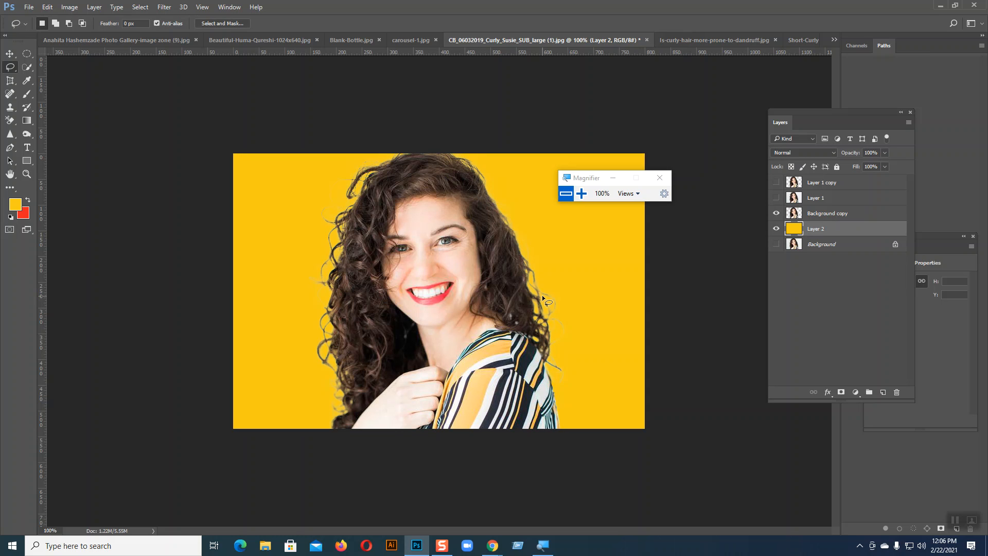
Toggle the visibility of Layer 1 copy and Background copy to compare the eraser cutout with the Select and Mask cutout.
{"action": "left_click", "coordinate": [776, 183]}
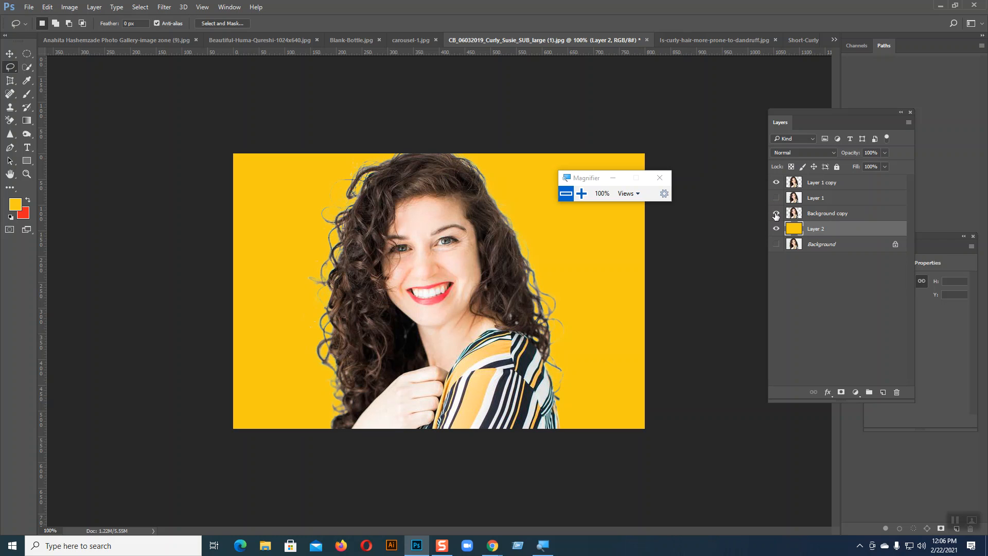
{"action": "left_click", "coordinate": [776, 182]}
{"action": "left_click", "coordinate": [777, 214]}
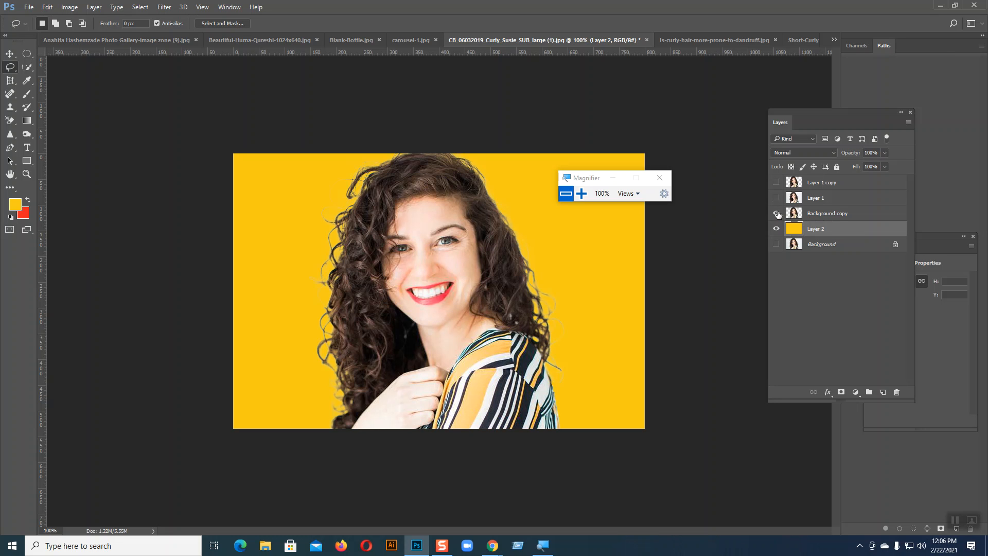
Look through the open images and bring up the Head & Shoulders shampoo bottle document.
{"action": "left_click", "coordinate": [228, 42]}
{"action": "left_click", "coordinate": [148, 45]}
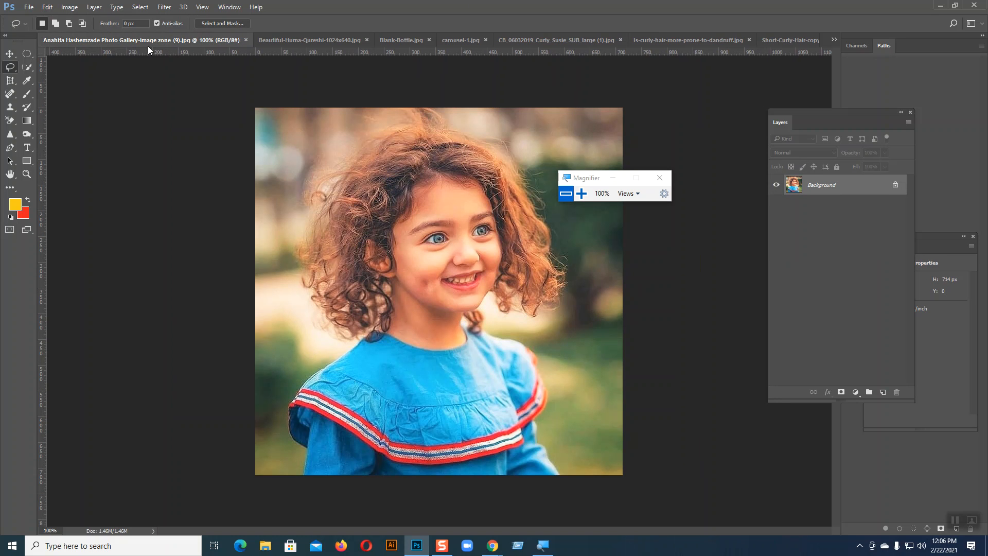
{"action": "left_click", "coordinate": [834, 40]}
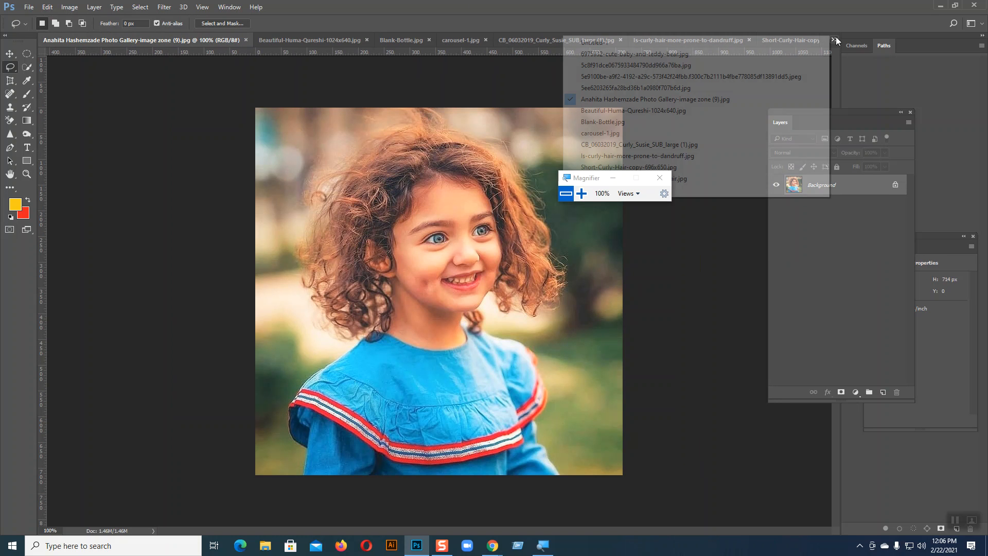
{"action": "left_click", "coordinate": [666, 53]}
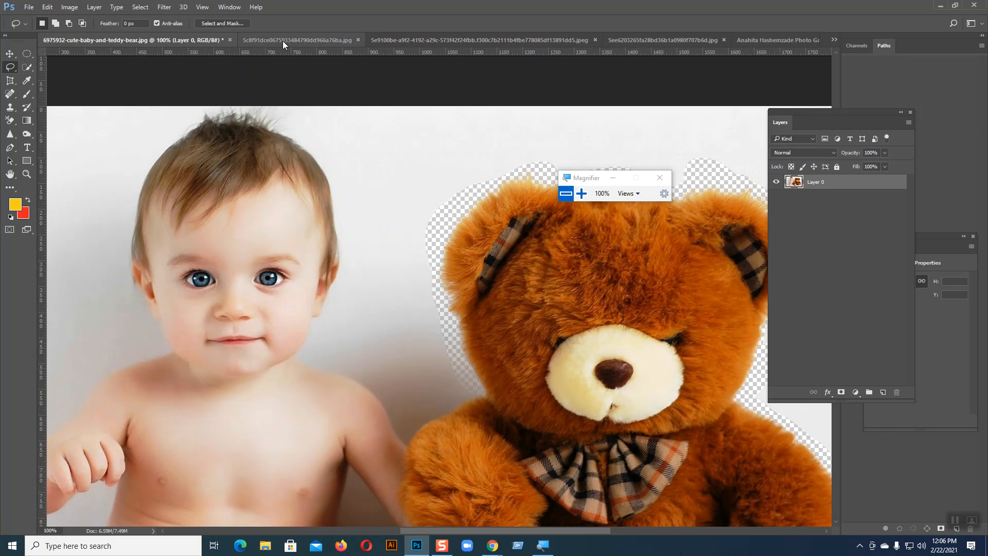
{"action": "left_click", "coordinate": [282, 41]}
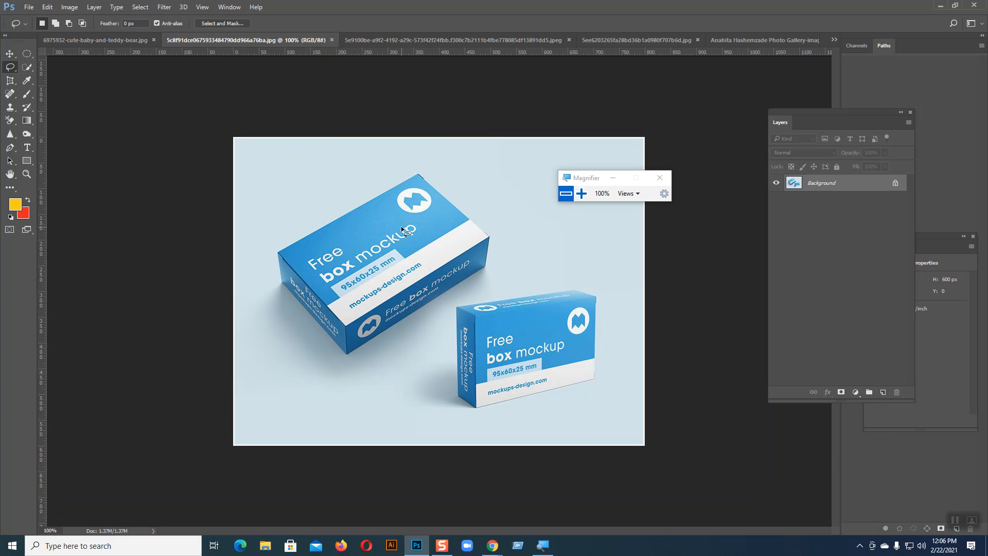
{"action": "left_click", "coordinate": [509, 40]}
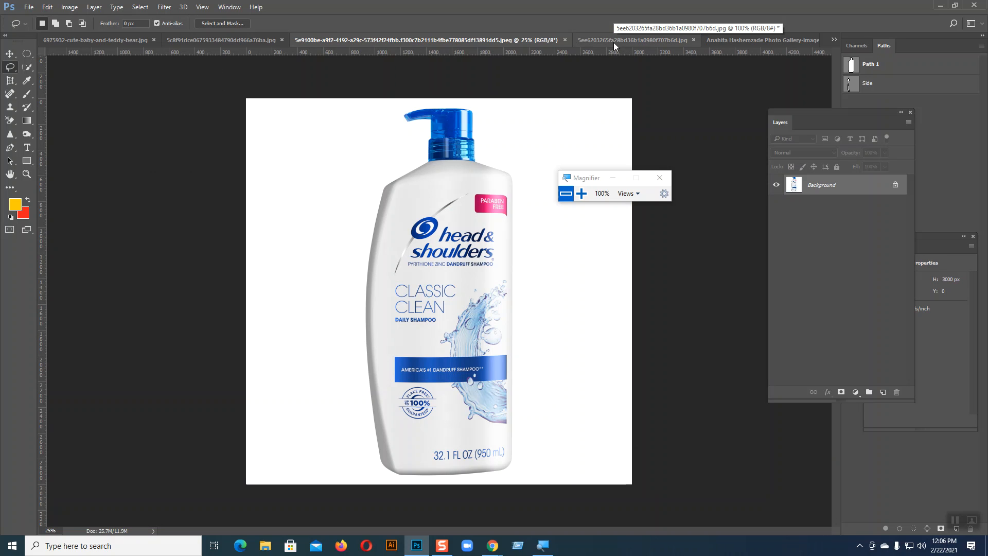
Try erasing the white background around the shampoo bottle with the Magic Eraser at its current tolerance, and undo the erase.
{"action": "left_click", "coordinate": [11, 122]}
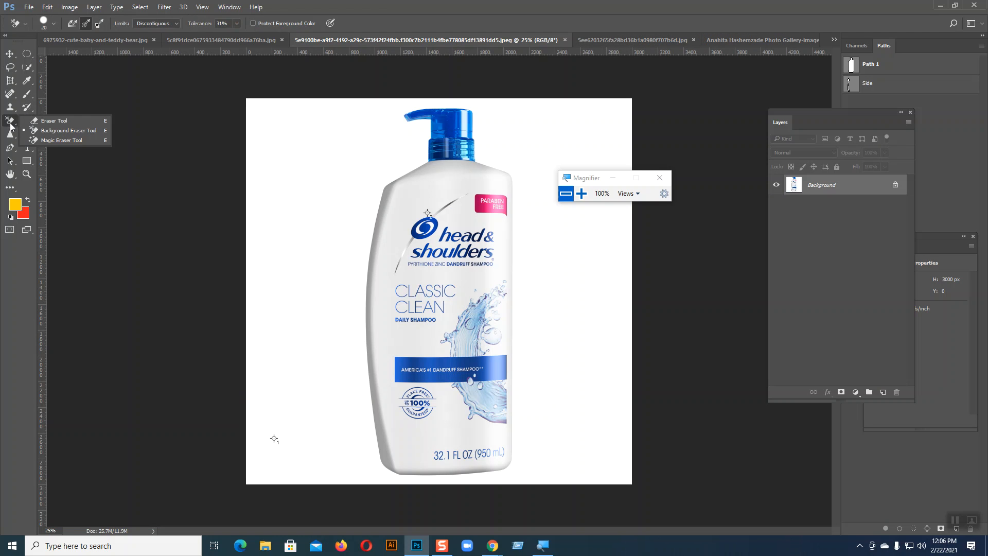
{"action": "left_click", "coordinate": [61, 140]}
{"action": "left_click", "coordinate": [352, 160]}
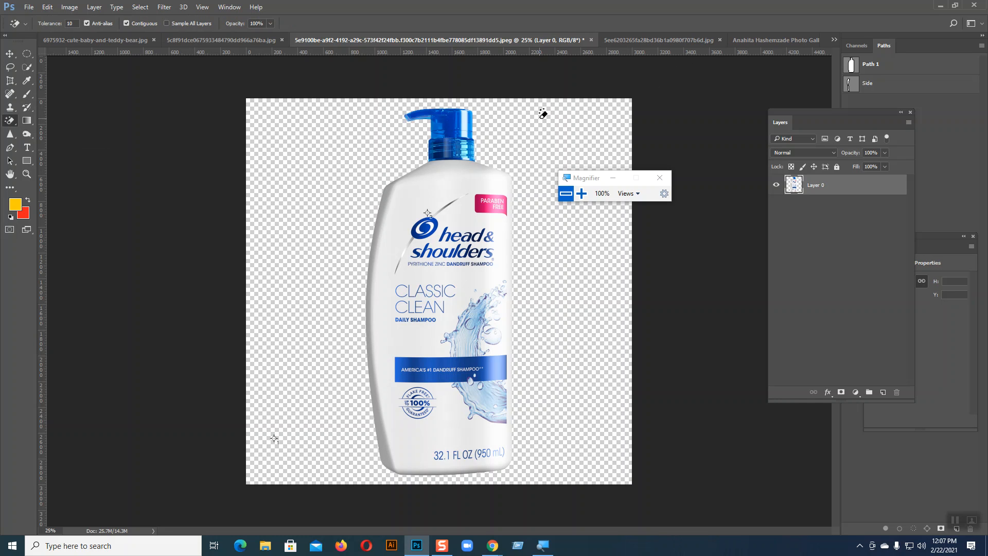
{"action": "key", "text": "ctrl+z"}
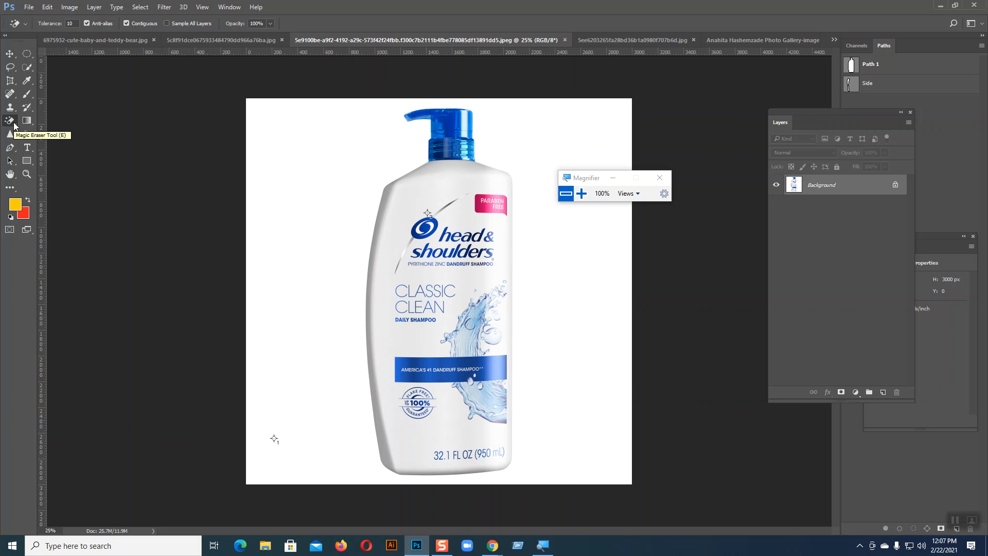
Set the Magic Eraser tolerance to 50, try erasing the white background around the bottle again, and undo the erase.
{"action": "key", "text": "ctrl+plus"}
{"action": "key", "text": "ctrl+minus"}
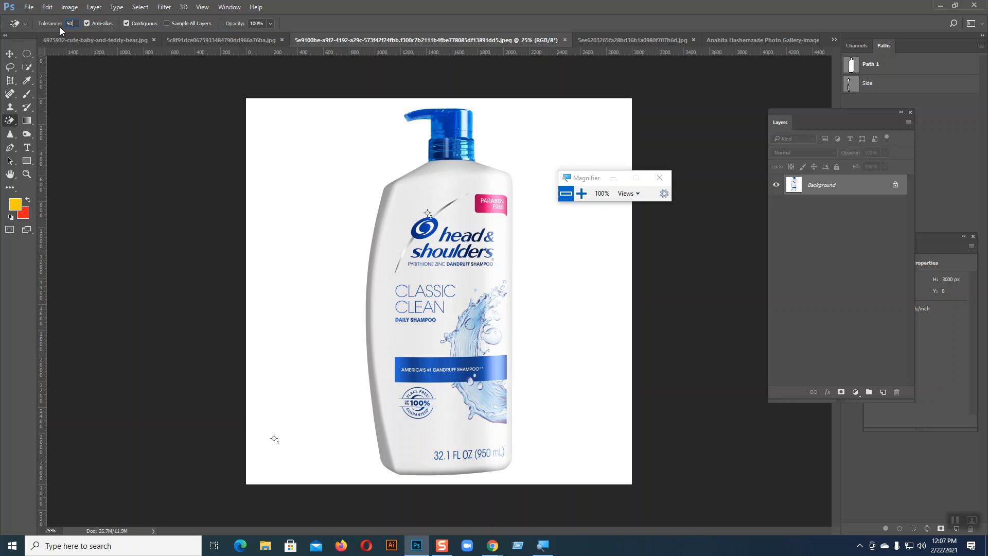
{"action": "left_click", "coordinate": [385, 138]}
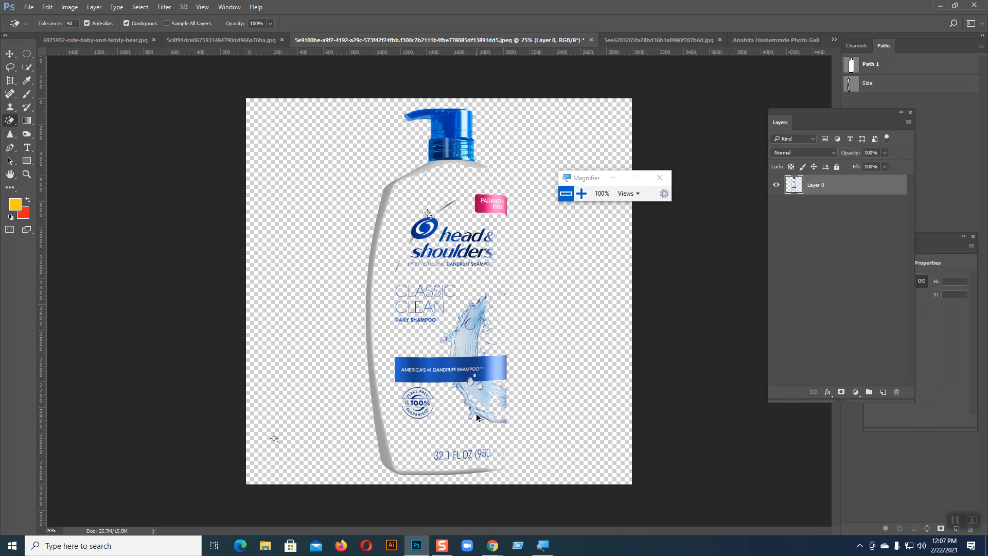
{"action": "key", "text": "ctrl+z"}
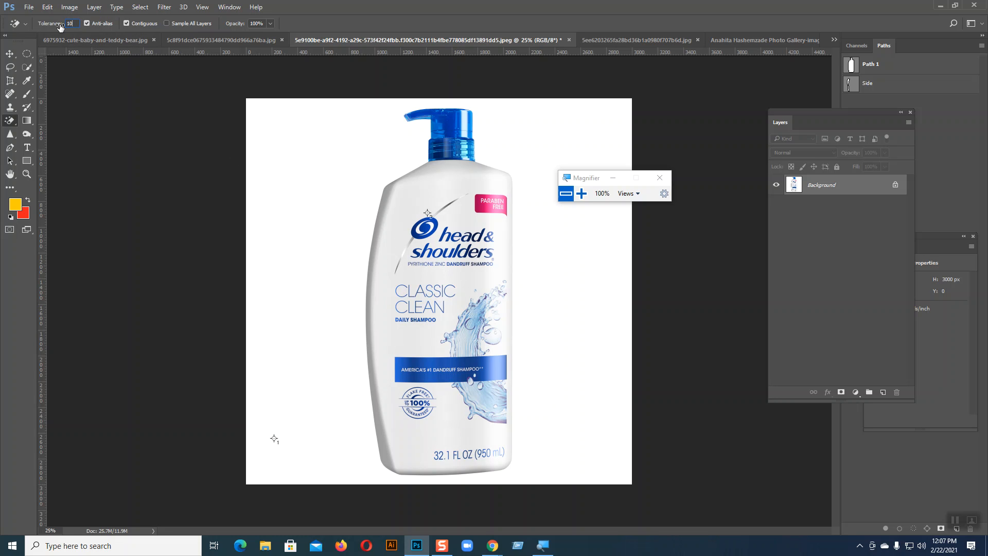
Erase the white background around the head & shoulders bottle with the Magic Eraser at tolerance 10, and shift the bottle slightly.
{"action": "left_click", "coordinate": [301, 166]}
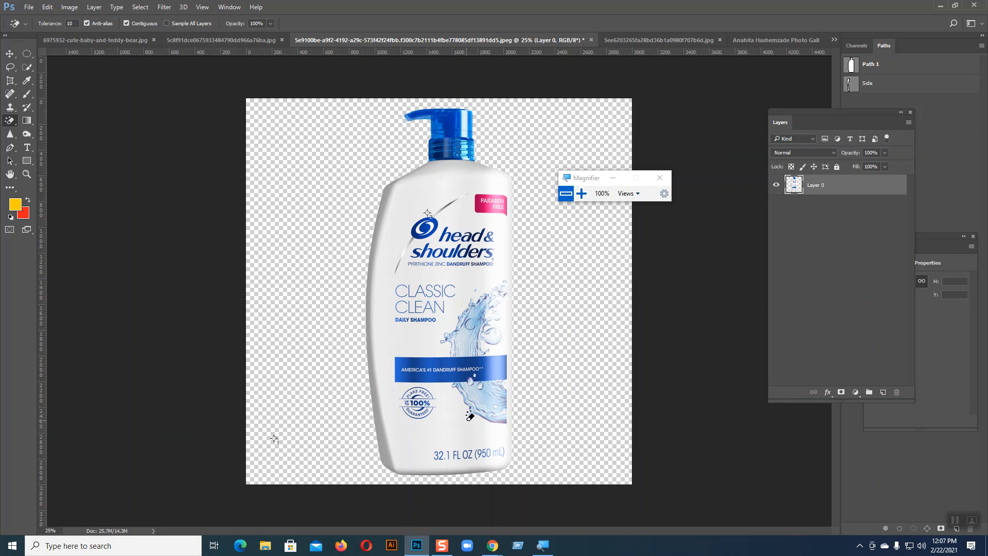
{"action": "key", "text": "v"}
{"action": "mouse_move", "coordinate": [463, 214]}
{"action": "left_mouse_down"}
{"action": "mouse_move", "coordinate": [397, 206]}
{"action": "mouse_move", "coordinate": [419, 241]}
{"action": "mouse_move", "coordinate": [441, 206]}
{"action": "mouse_move", "coordinate": [453, 220]}
{"action": "left_mouse_up"}
Create a new RGB web document with a white artboard, 1200 px wide and 600 px high.
{"action": "left_click", "coordinate": [30, 9]}
{"action": "left_click", "coordinate": [40, 18]}
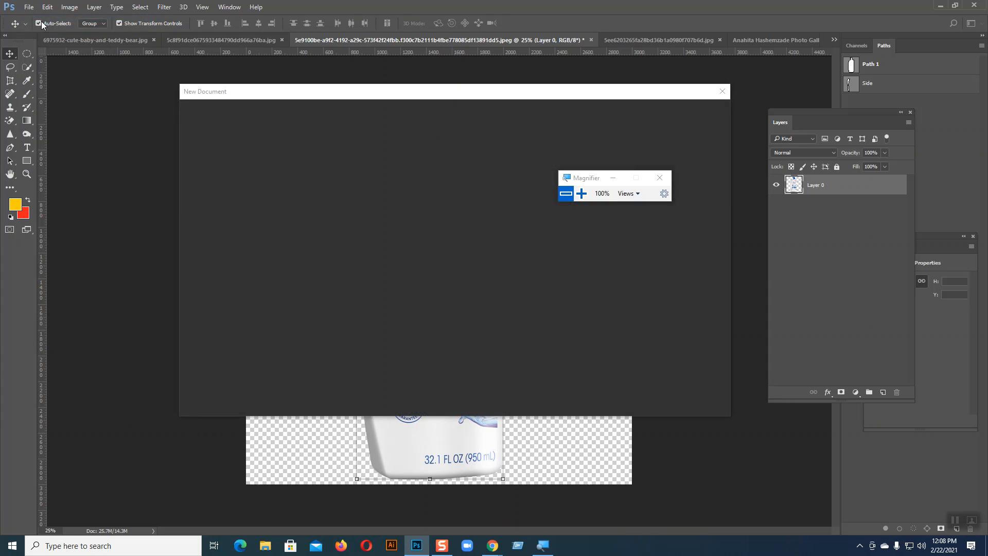
{"action": "left_click_drag", "start_coordinate": [576, 176], "coordinate": [331, 106]}
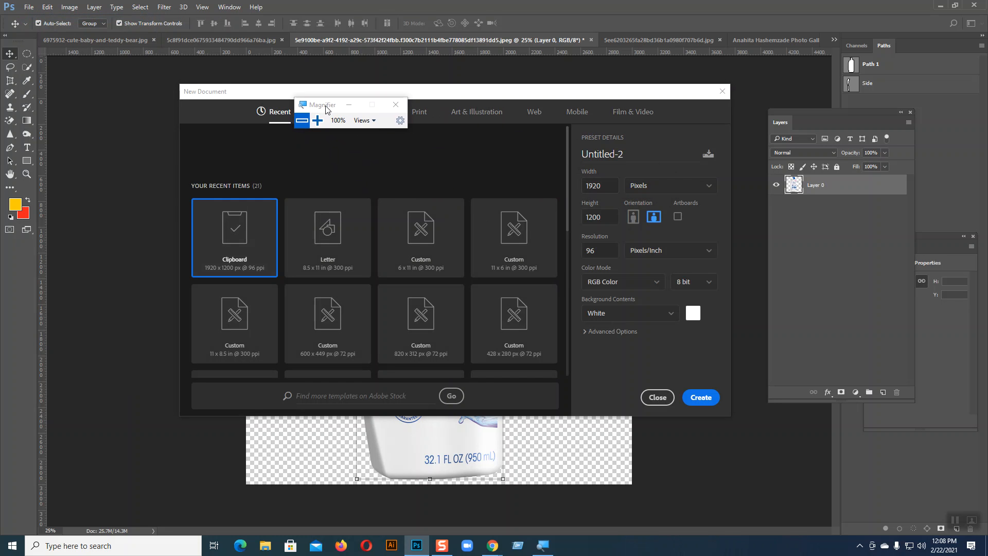
{"action": "left_click", "coordinate": [530, 113]}
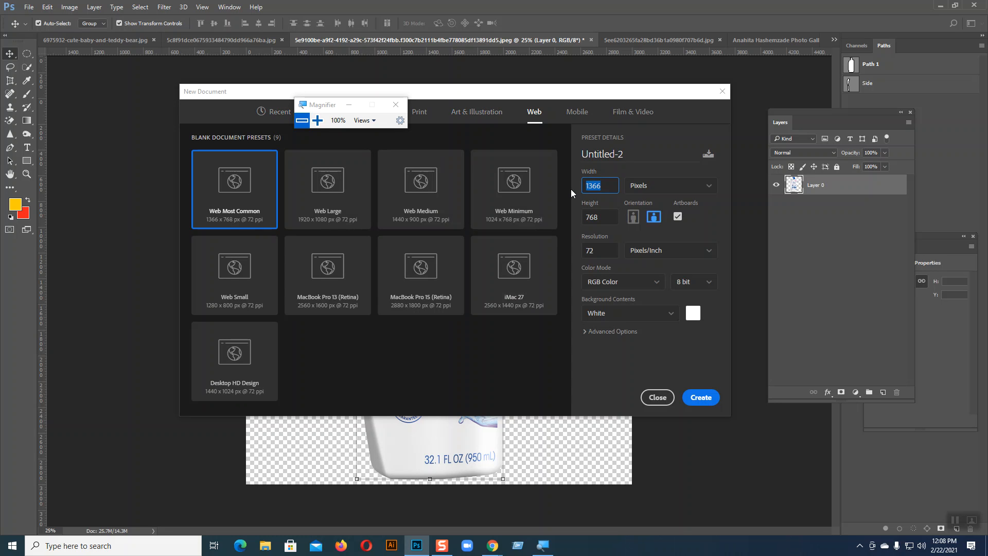
{"action": "key", "text": "Tab"}
{"action": "left_click", "coordinate": [699, 399]}
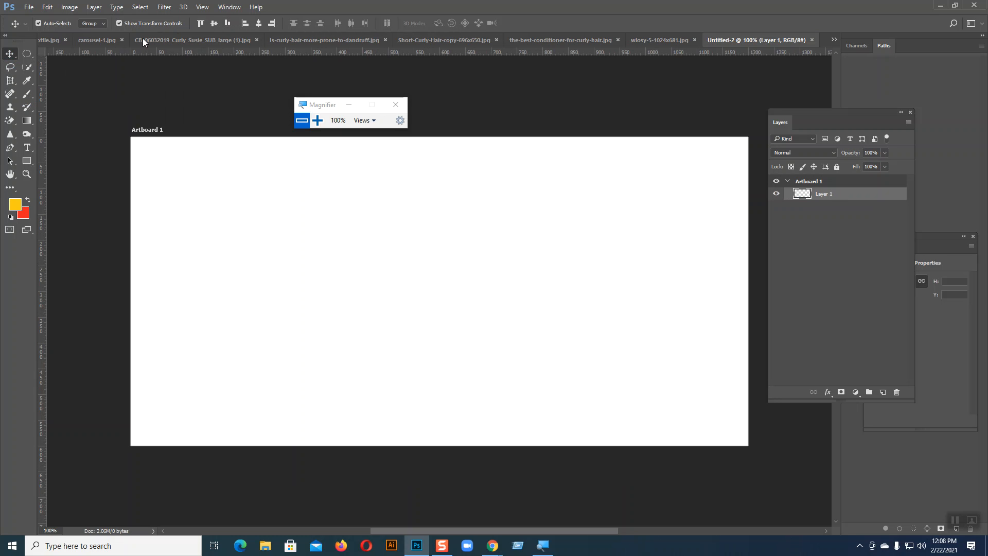
Look through the open bottle and teddy-bear images and return to the head & shoulders bottle.
{"action": "left_click", "coordinate": [94, 38]}
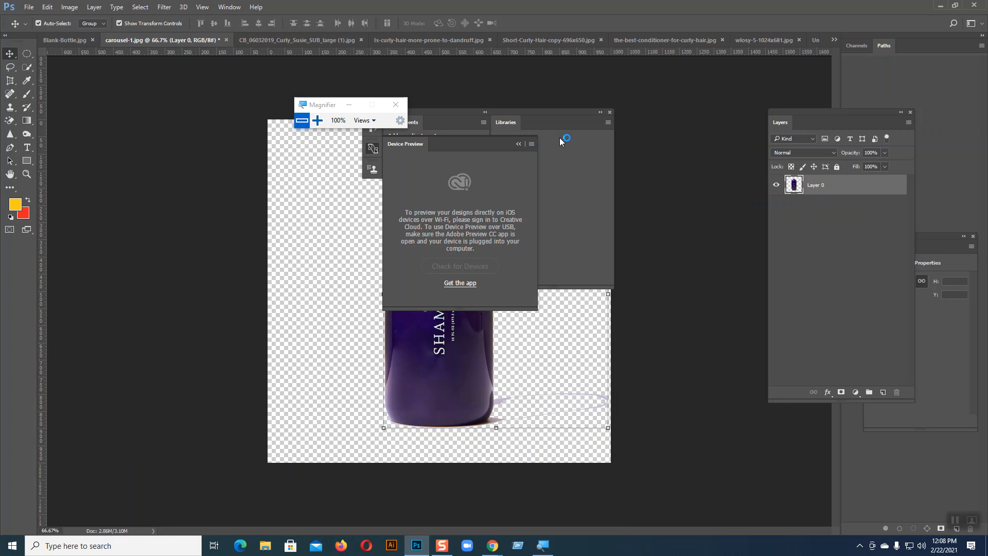
{"action": "left_click", "coordinate": [611, 112]}
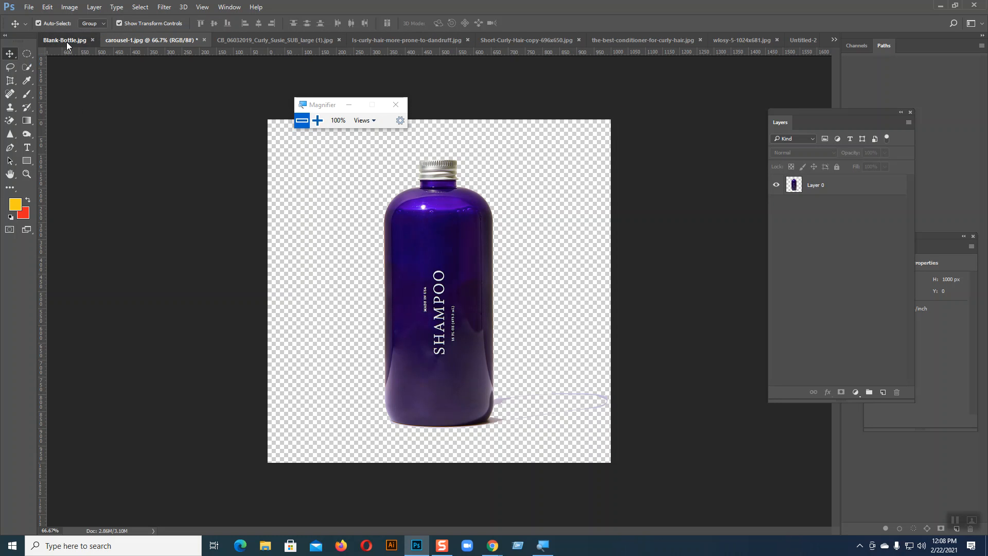
{"action": "left_click", "coordinate": [66, 42]}
{"action": "left_click", "coordinate": [834, 41]}
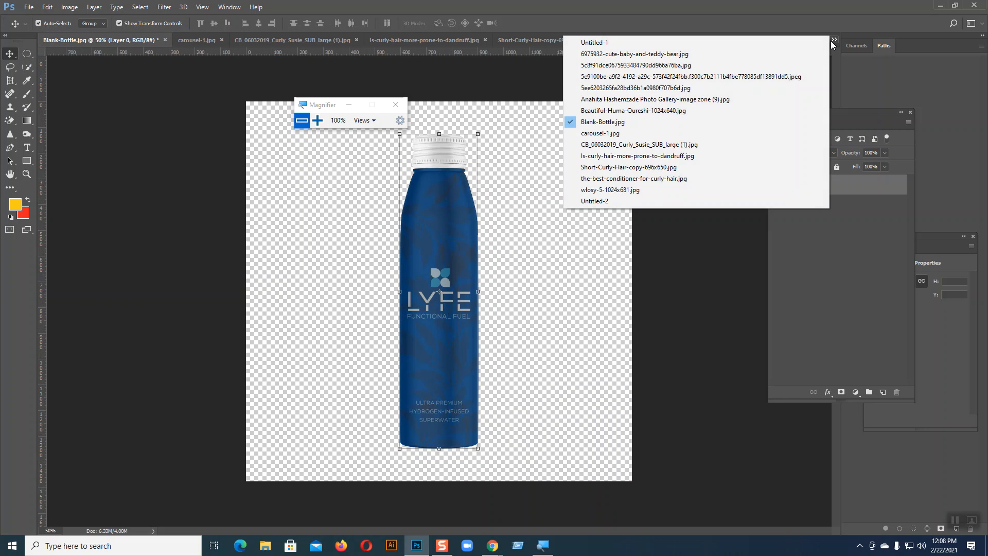
{"action": "left_click", "coordinate": [707, 53]}
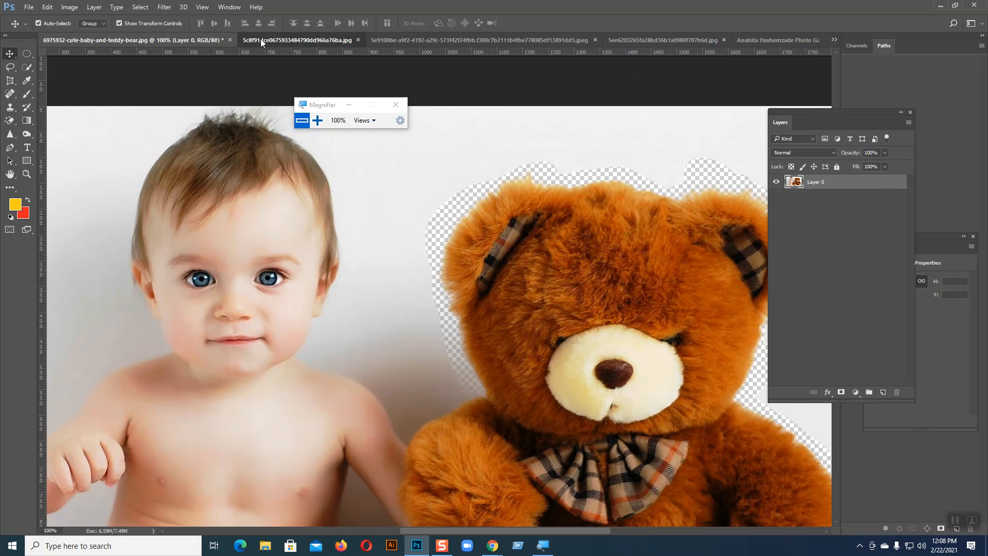
{"action": "left_click", "coordinate": [260, 39]}
{"action": "left_click", "coordinate": [362, 39]}
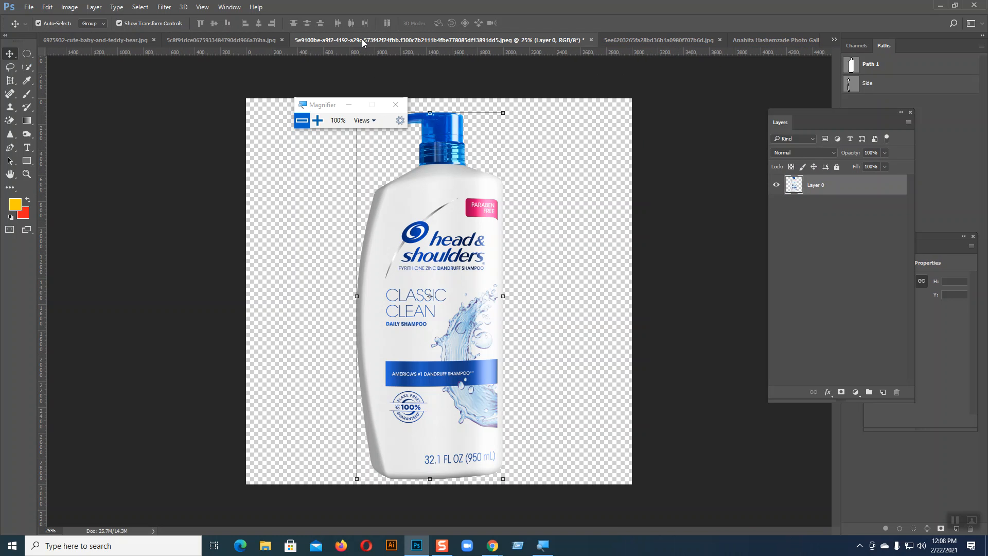
{"action": "left_click", "coordinate": [268, 41]}
{"action": "left_click", "coordinate": [332, 39]}
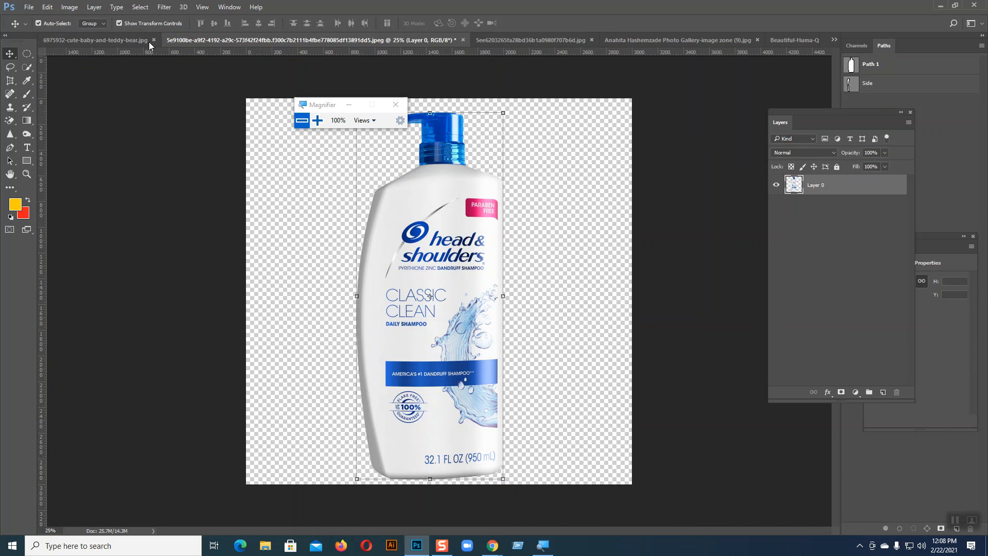
{"action": "left_click", "coordinate": [131, 40]}
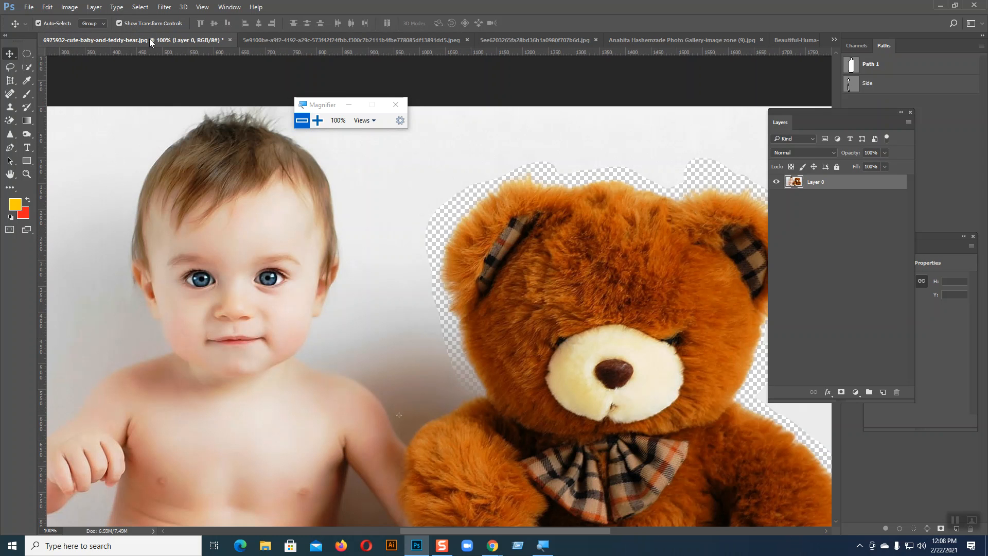
{"action": "left_click", "coordinate": [230, 39]}
{"action": "left_click", "coordinate": [500, 207]}
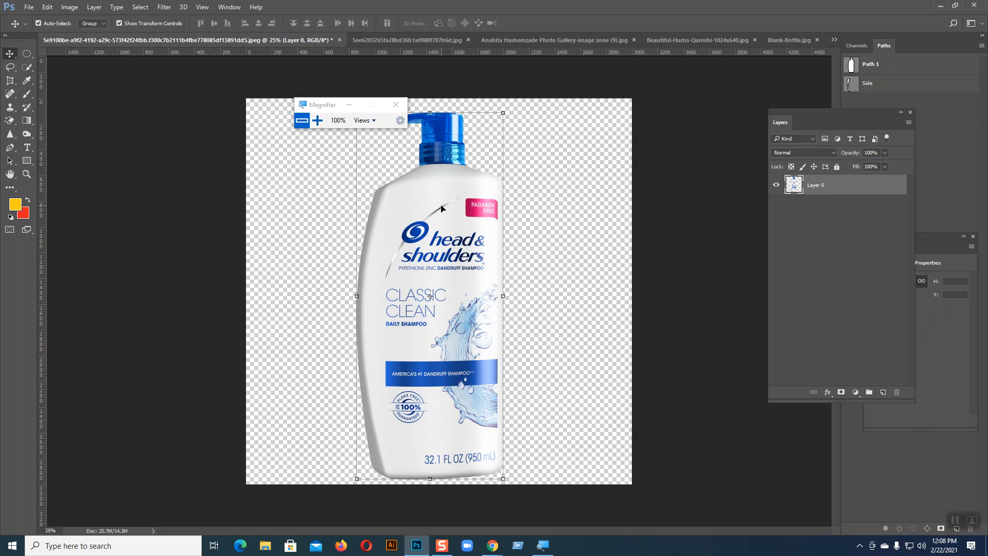
Copy the whole head & shoulders bottle image and paste it into the Untitled-2 artboard.
{"action": "key", "text": "ctrl+a"}
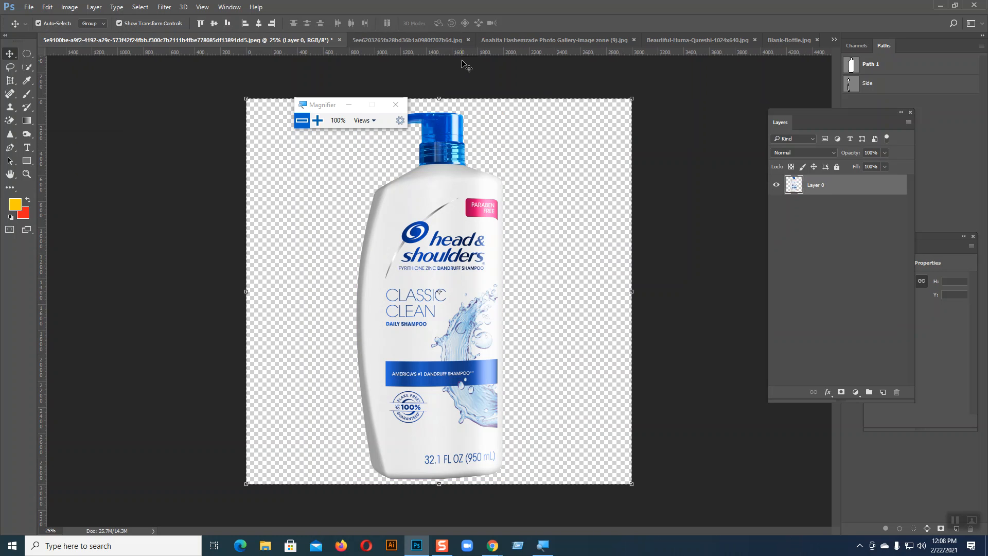
{"action": "left_click", "coordinate": [834, 41]}
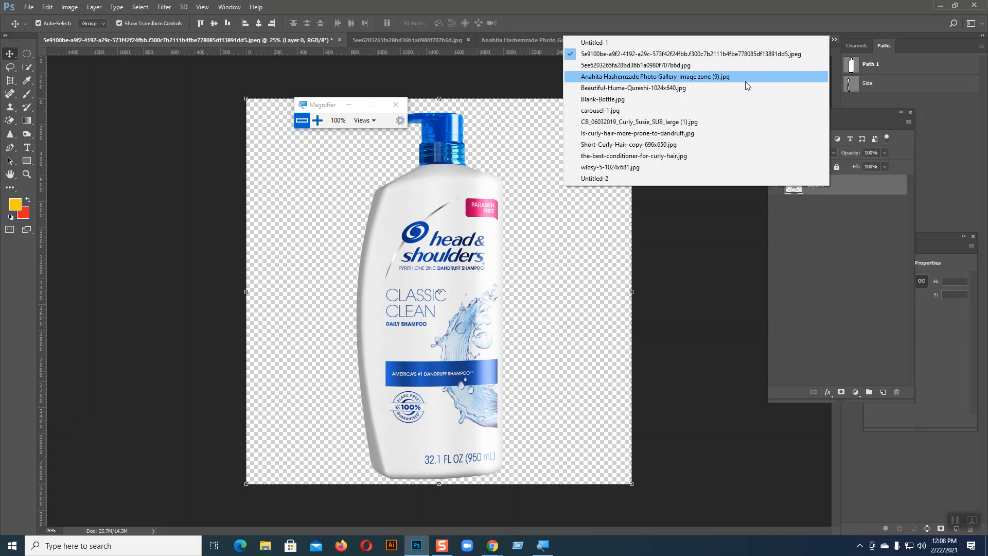
{"action": "left_click", "coordinate": [624, 178]}
{"action": "key", "text": "ctrl+v"}
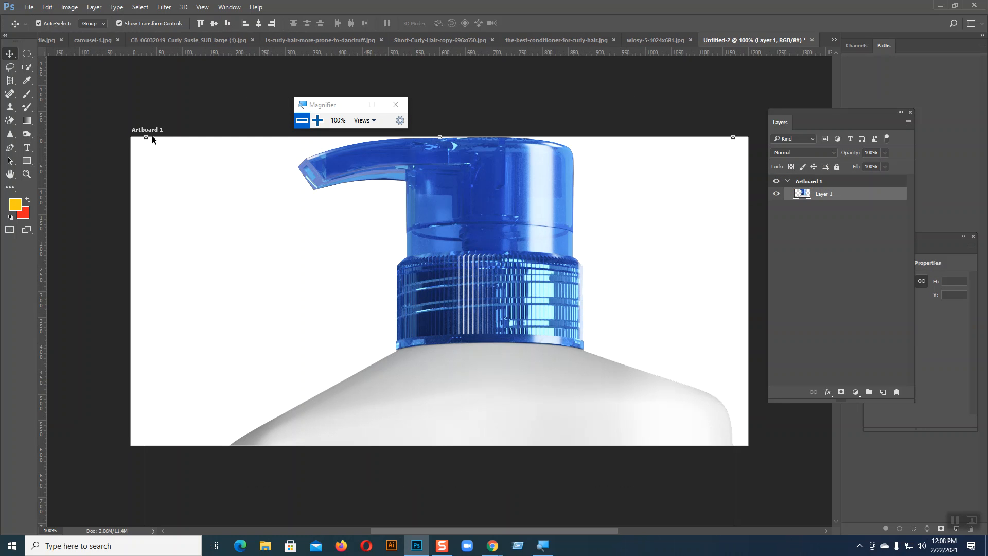
Scale the pasted bottle to about 13.3% and place it in the artboard's lower right area, near X 1041 px, Y 396 px.
{"action": "left_click_drag", "start_coordinate": [146, 136], "coordinate": [459, 226]}
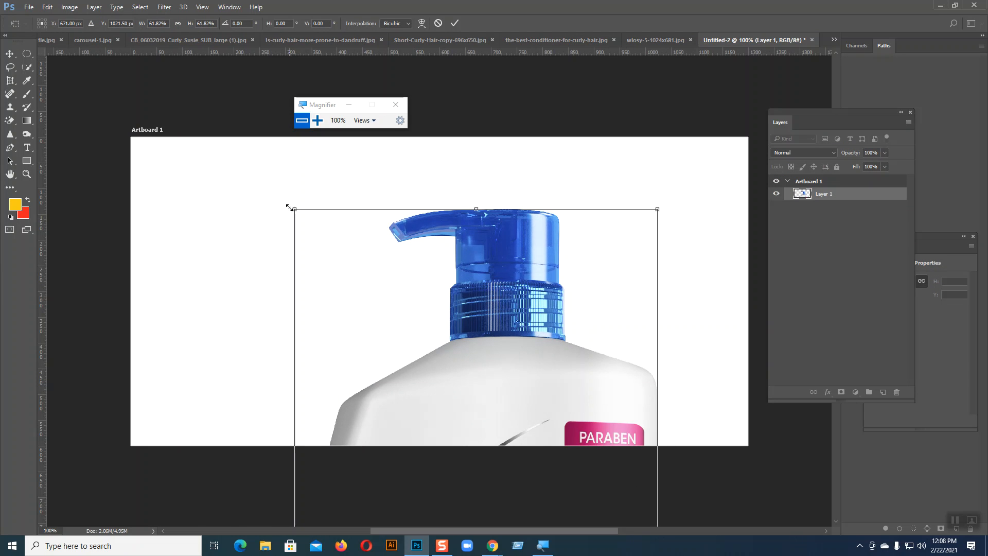
{"action": "left_click_drag", "start_coordinate": [293, 211], "coordinate": [480, 375]}
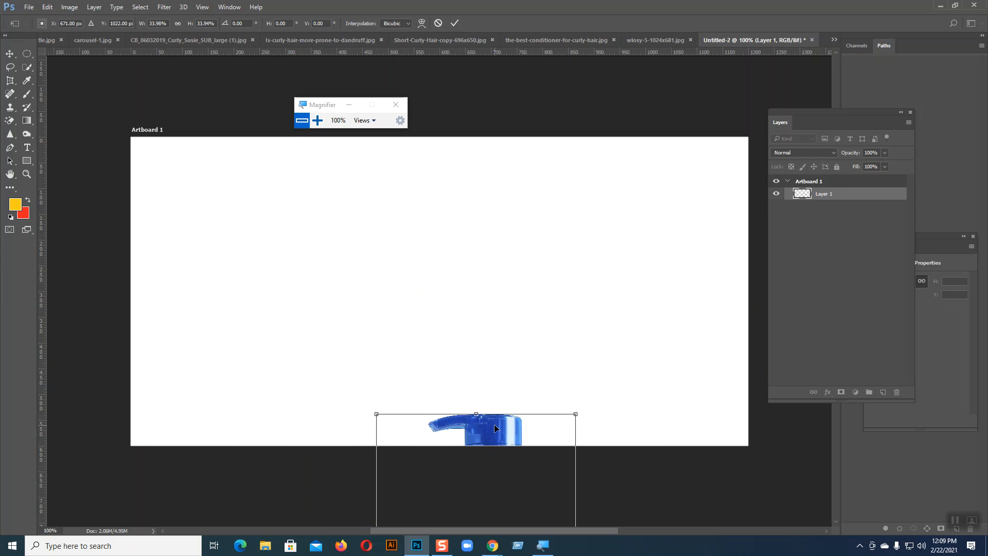
{"action": "left_click_drag", "start_coordinate": [494, 424], "coordinate": [512, 220]}
{"action": "left_click_drag", "start_coordinate": [395, 207], "coordinate": [497, 350]}
{"action": "left_click_drag", "start_coordinate": [492, 412], "coordinate": [659, 308]}
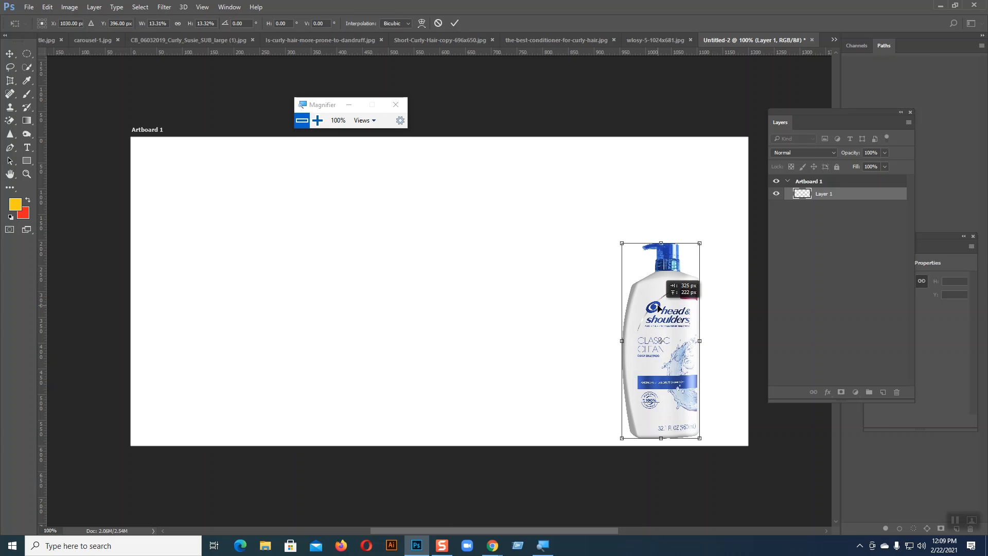
{"action": "left_click_drag", "start_coordinate": [659, 308], "coordinate": [664, 308]}
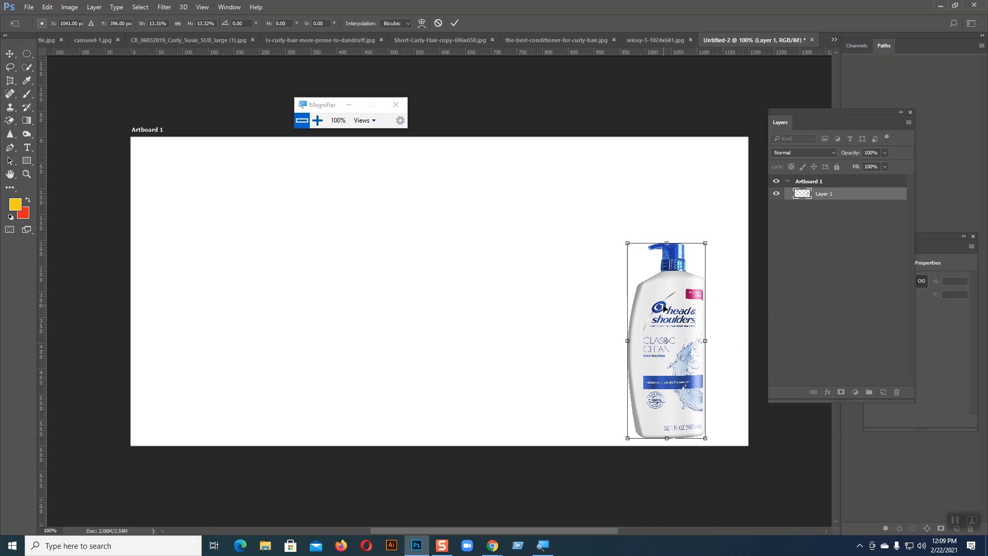
{"action": "key", "text": "Return"}
Duplicate the bottle to the left of the original and shrink the copy so both stand on the same base line.
{"action": "key", "text": "ctrl"}
{"action": "key", "text": "ctrl+j"}
{"action": "left_click_drag", "start_coordinate": [668, 308], "coordinate": [591, 311]}
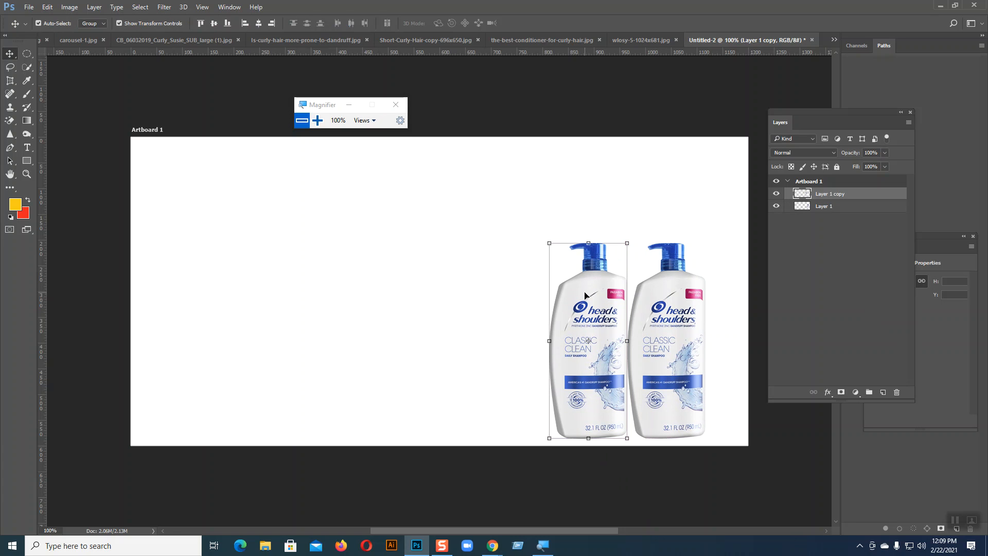
{"action": "key", "text": "ctrl+t"}
{"action": "left_click_drag", "start_coordinate": [550, 243], "coordinate": [560, 265]}
{"action": "left_click_drag", "start_coordinate": [601, 358], "coordinate": [608, 381]}
{"action": "key", "text": "Return"}
Nudge both the large and the small bottle slightly to the right on the artboard and deselect them.
{"action": "left_click_drag", "start_coordinate": [689, 337], "coordinate": [699, 337]}
{"action": "left_click_drag", "start_coordinate": [615, 359], "coordinate": [620, 357]}
{"action": "left_click", "coordinate": [631, 243]}
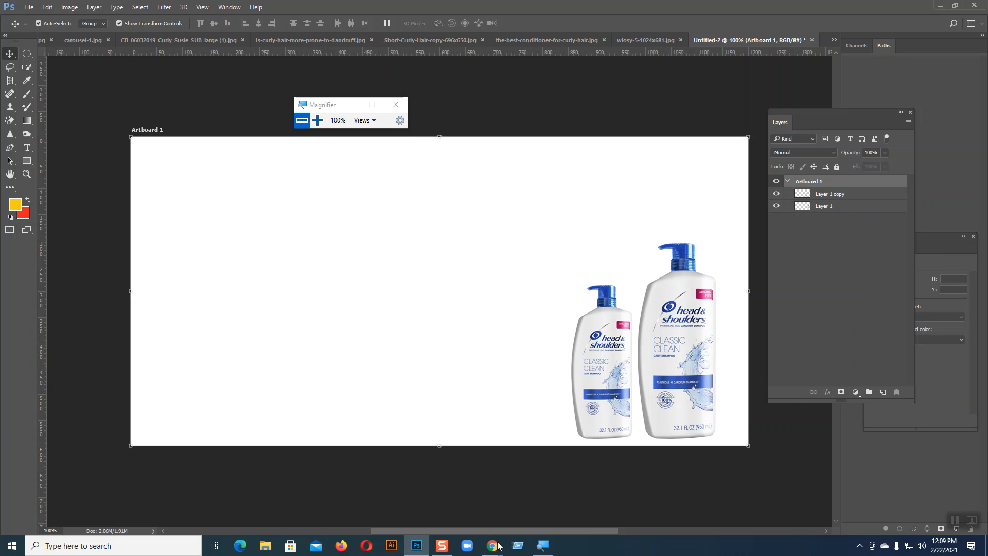
Switch to the wlosy-5-1024x681.jpg portrait and move the Magnifier window clear of the image.
{"action": "mouse_move", "coordinate": [501, 541]}
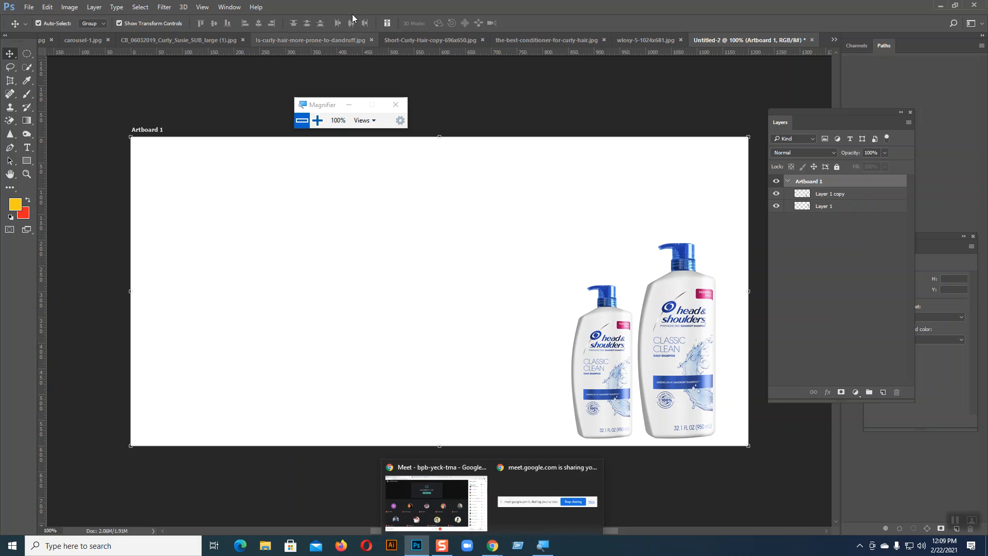
{"action": "left_click", "coordinate": [660, 37]}
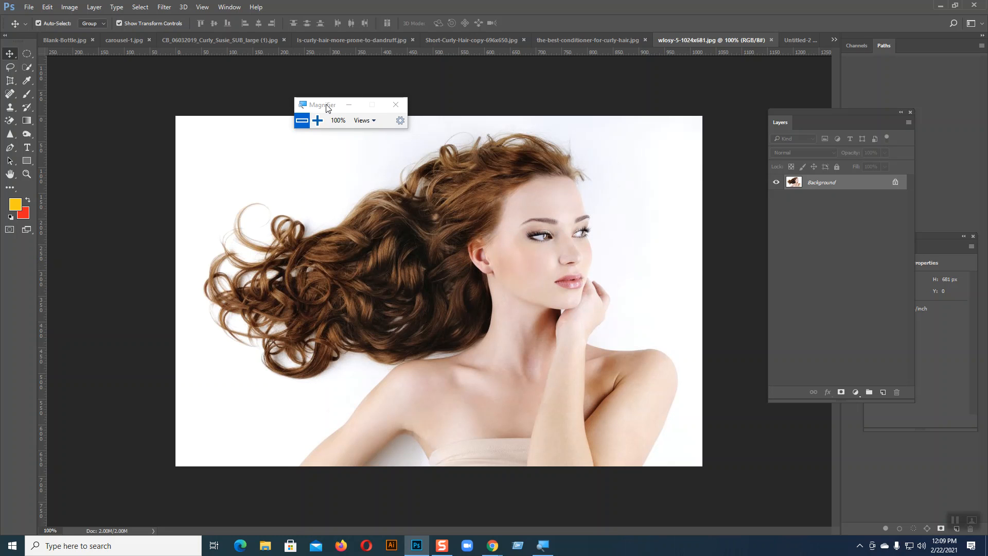
{"action": "left_click_drag", "start_coordinate": [327, 105], "coordinate": [315, 68]}
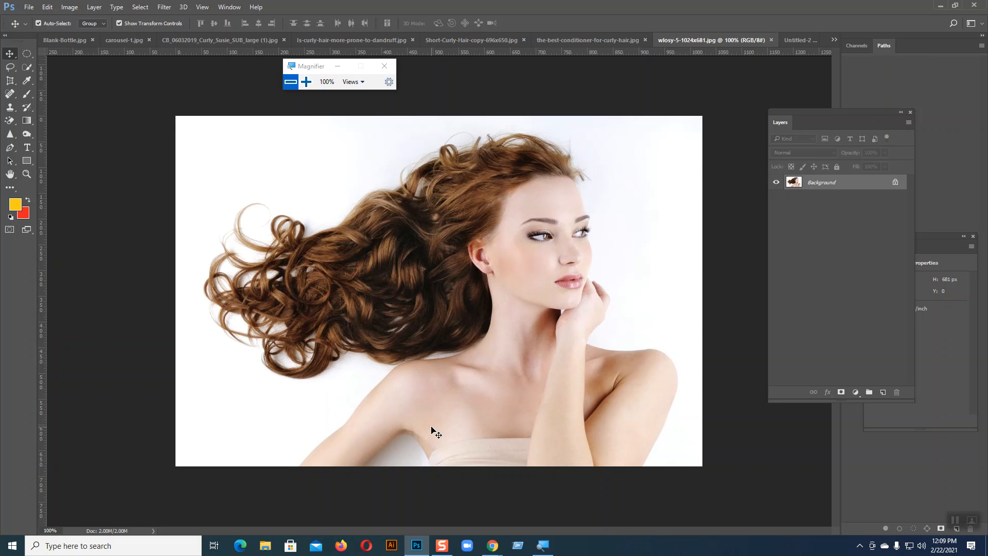
Try to erase the white background on both sides of the woman with the Magic Eraser at tolerance 10.
{"action": "left_click_drag", "start_coordinate": [10, 120], "coordinate": [39, 137]}
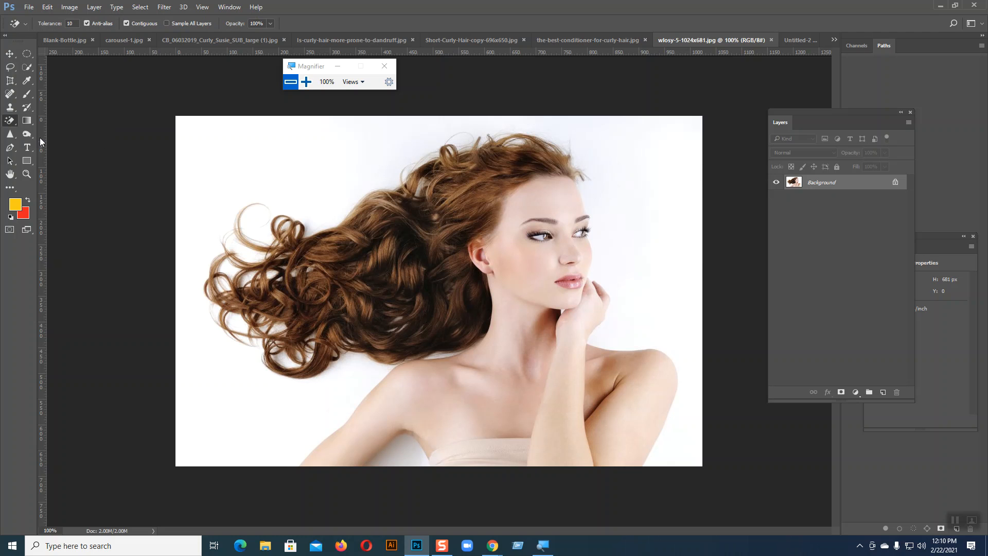
{"action": "left_click", "coordinate": [650, 155]}
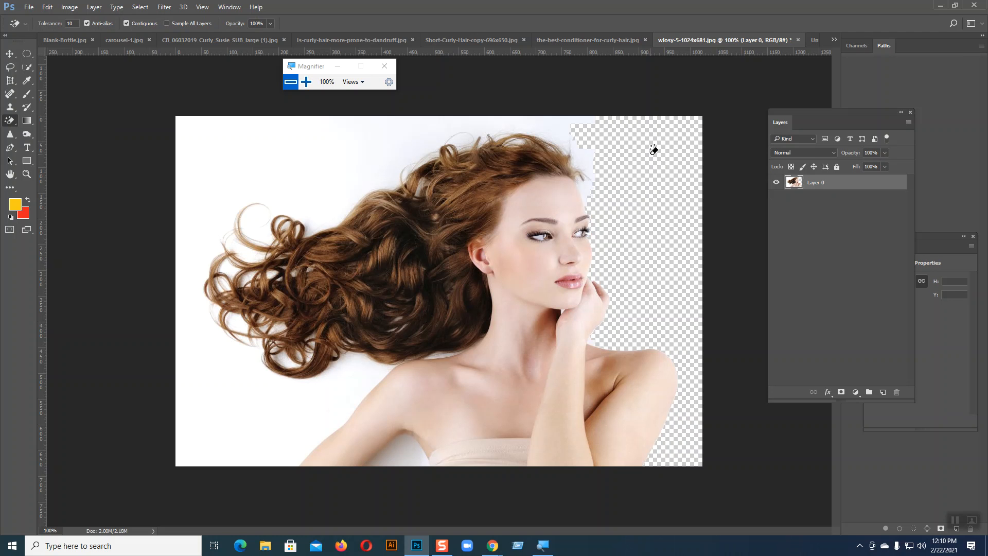
{"action": "left_click", "coordinate": [281, 152]}
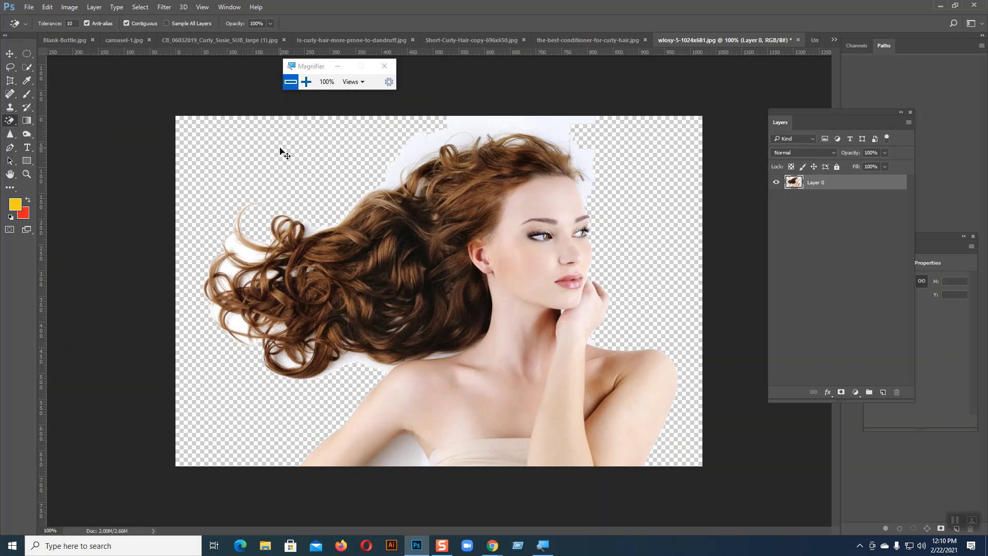
Compare the hair edges with and without the background, and undo all Magic Eraser erasures on the portrait.
{"action": "key", "text": "ctrl+z"}
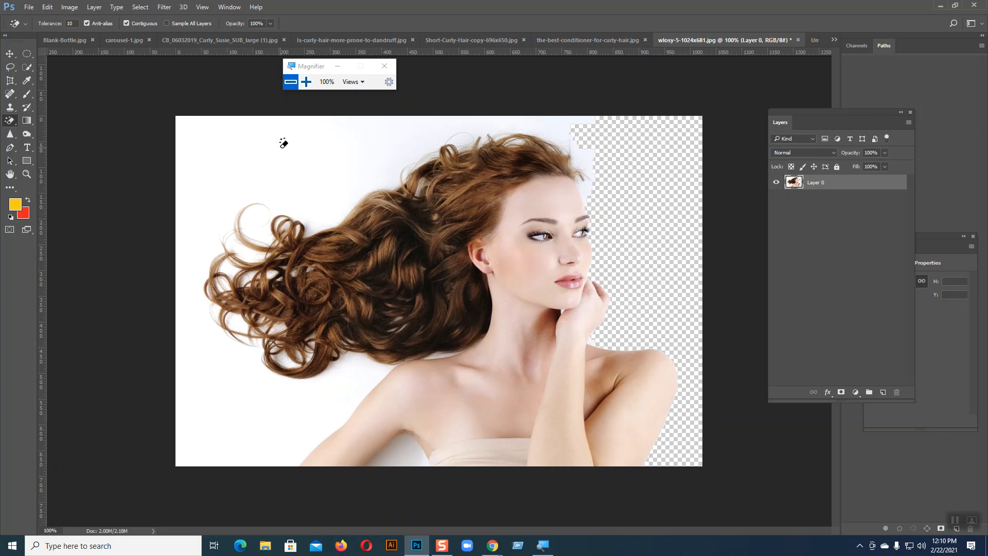
{"action": "key", "text": "ctrl+plus"}
{"action": "key", "text": "ctrl+shift+z"}
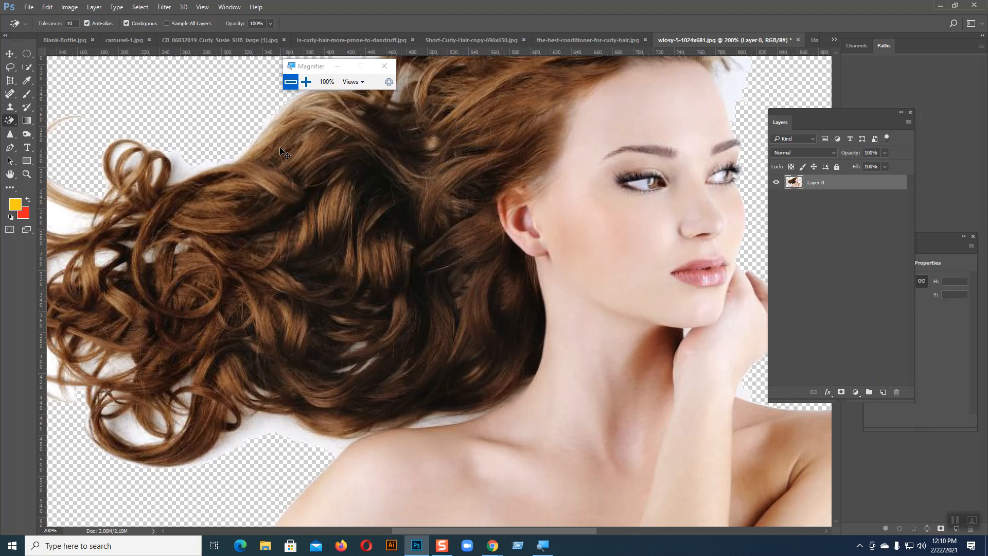
{"action": "key", "text": "ctrl+z"}
{"action": "key", "text": "ctrl+z"}
{"action": "key", "text": "ctrl+z"}
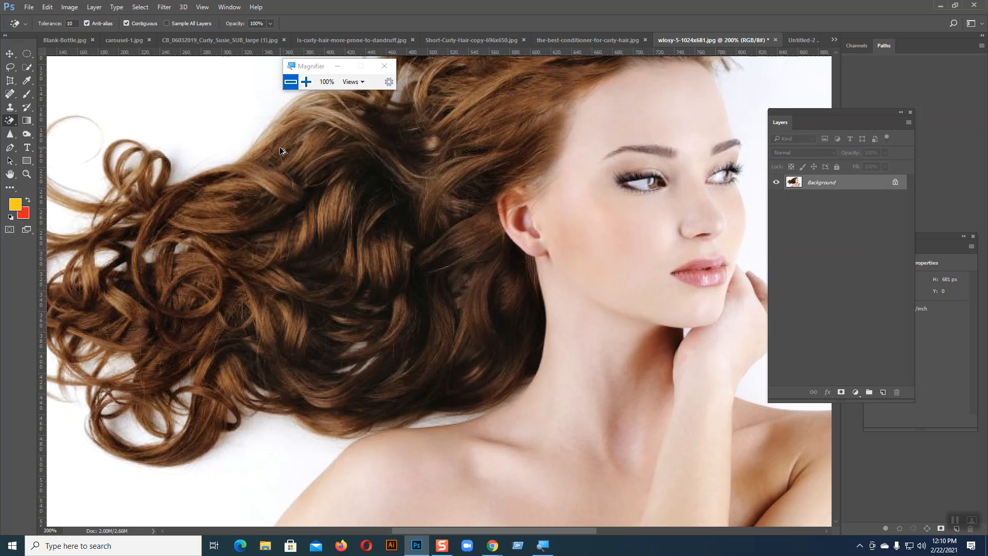
{"action": "key", "text": "ctrl+minus"}
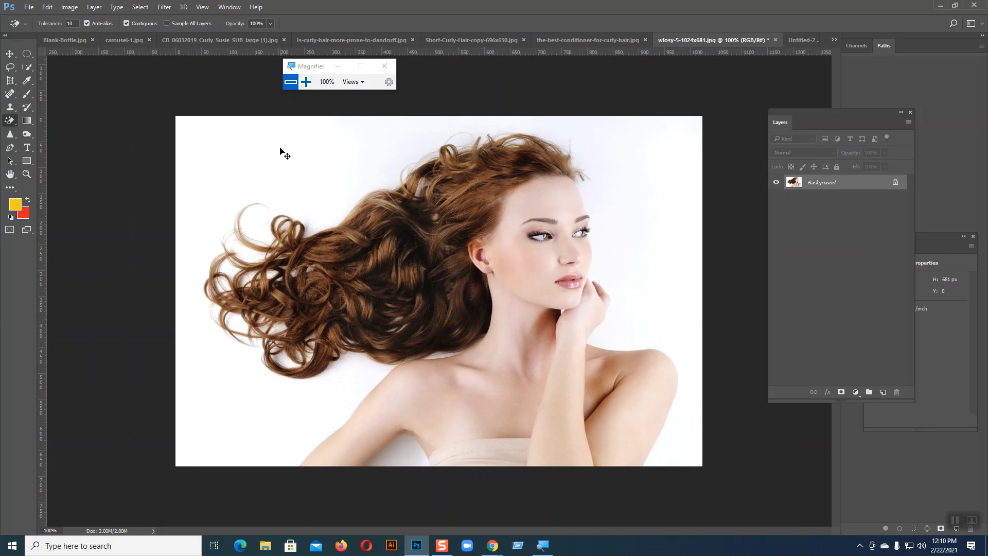
Start a Pen tool path at the strapless top's lower edge and trace the gap under the armpit to the image's bottom edge.
{"action": "key", "text": "ctrl+plus"}
{"action": "left_click_drag", "start_coordinate": [420, 242], "coordinate": [492, 57]}
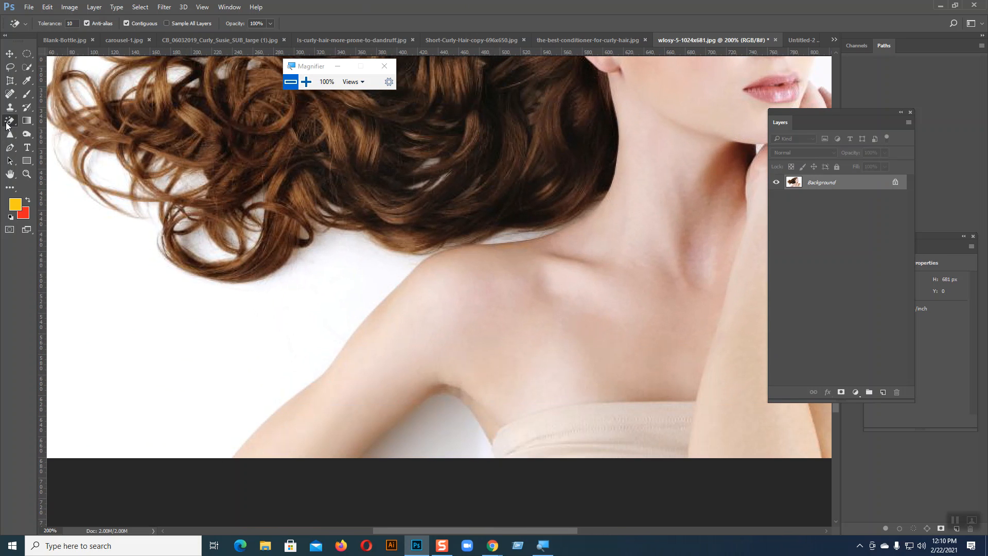
{"action": "left_click", "coordinate": [11, 148]}
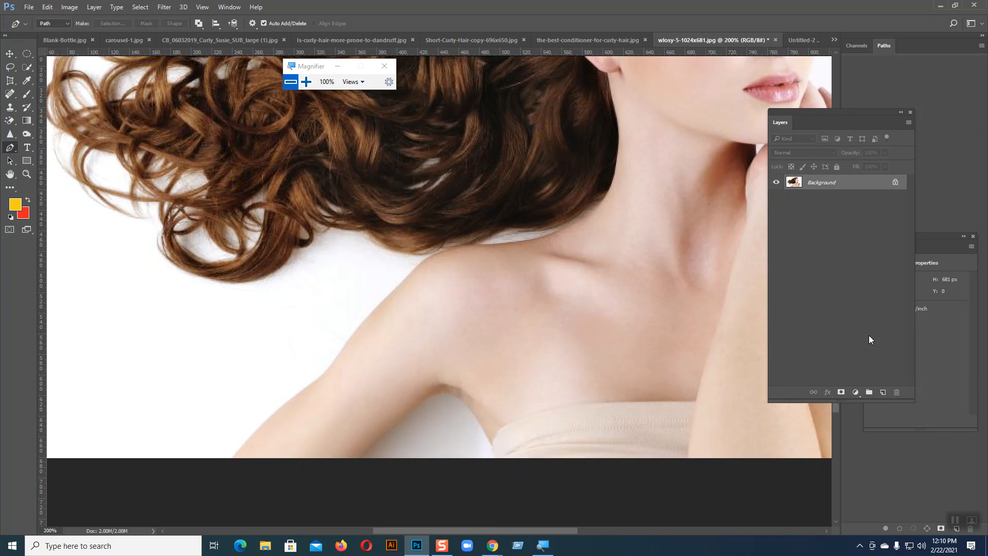
{"action": "scroll", "coordinate": [636, 331], "scroll_direction": "down", "scroll_amount": 2}
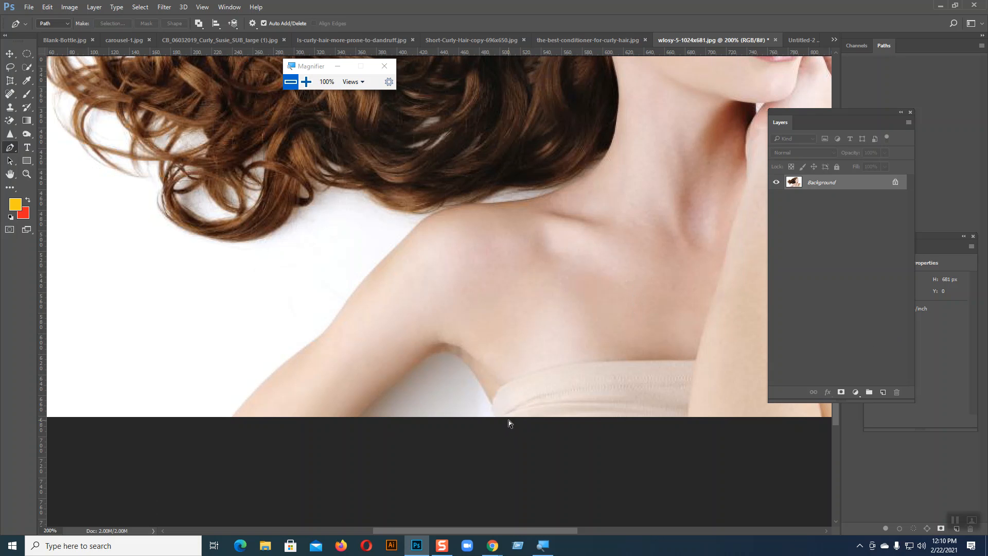
{"action": "key", "text": "ctrl+plus"}
{"action": "left_click_drag", "start_coordinate": [540, 371], "coordinate": [531, 306]}
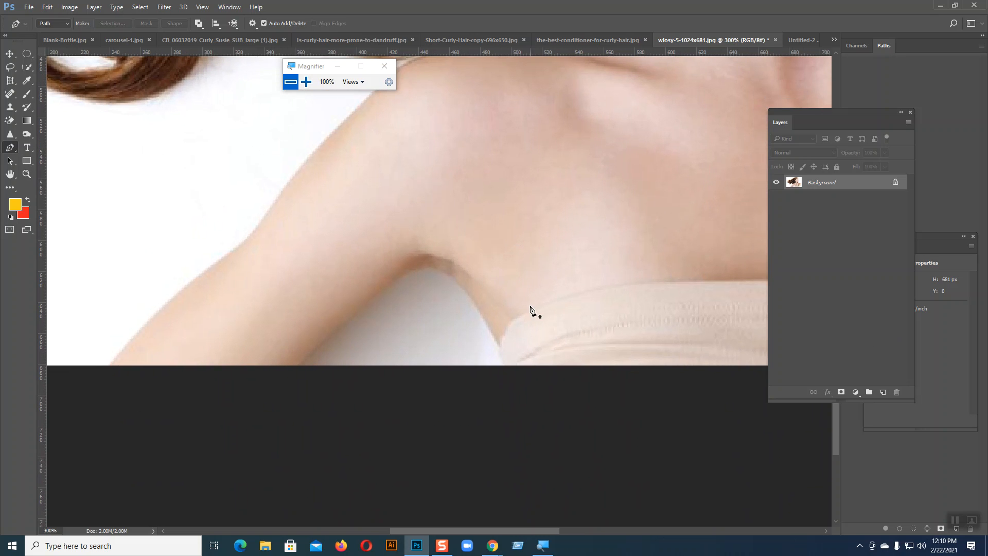
{"action": "left_click", "coordinate": [507, 366]}
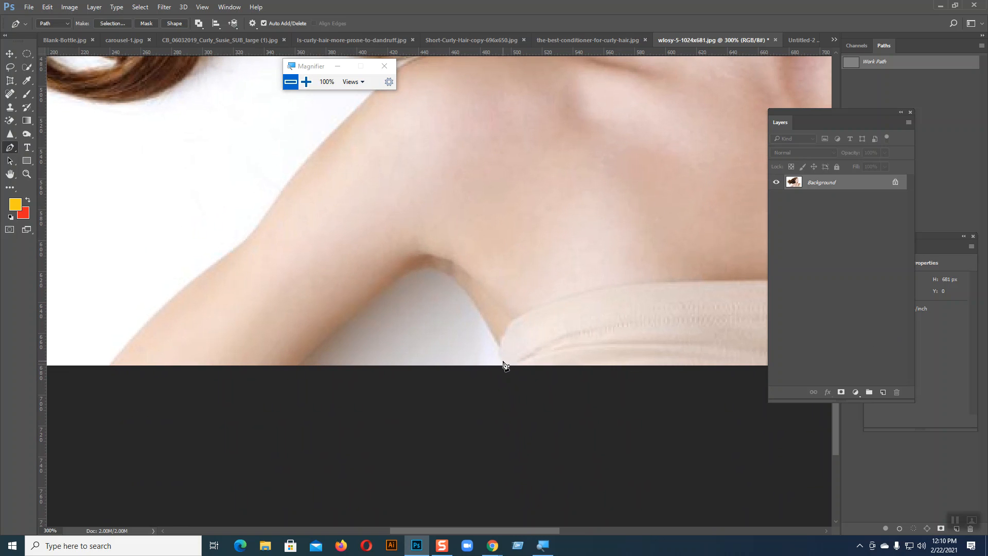
{"action": "left_click", "coordinate": [500, 349]}
{"action": "left_click_drag", "start_coordinate": [459, 285], "coordinate": [391, 280]}
{"action": "left_click", "coordinate": [300, 366]}
Continue the path across the forearm's base and up the arm's outer edge to where the shoulder meets the hair.
{"action": "left_click_drag", "start_coordinate": [348, 398], "coordinate": [743, 400]}
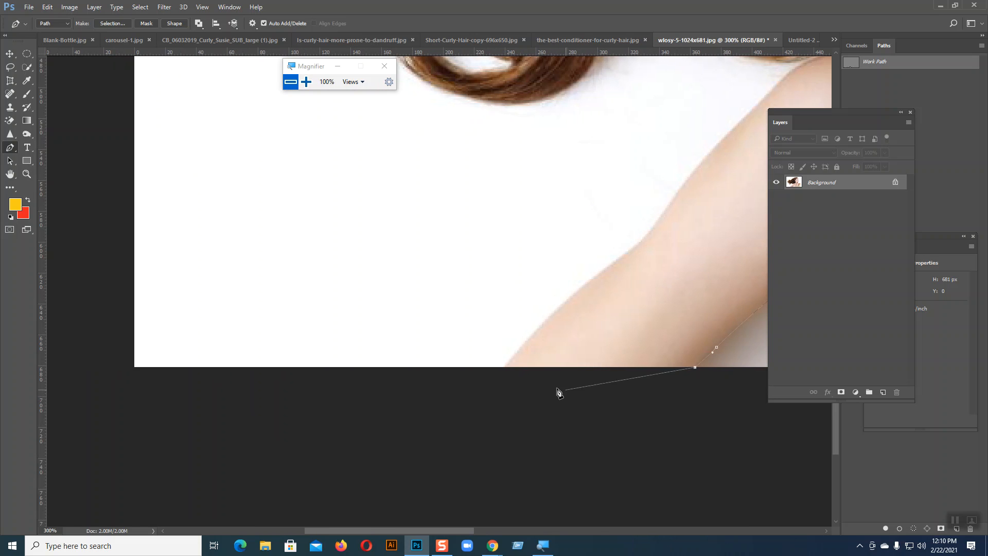
{"action": "left_click", "coordinate": [506, 367]}
{"action": "left_click_drag", "start_coordinate": [494, 375], "coordinate": [217, 444]}
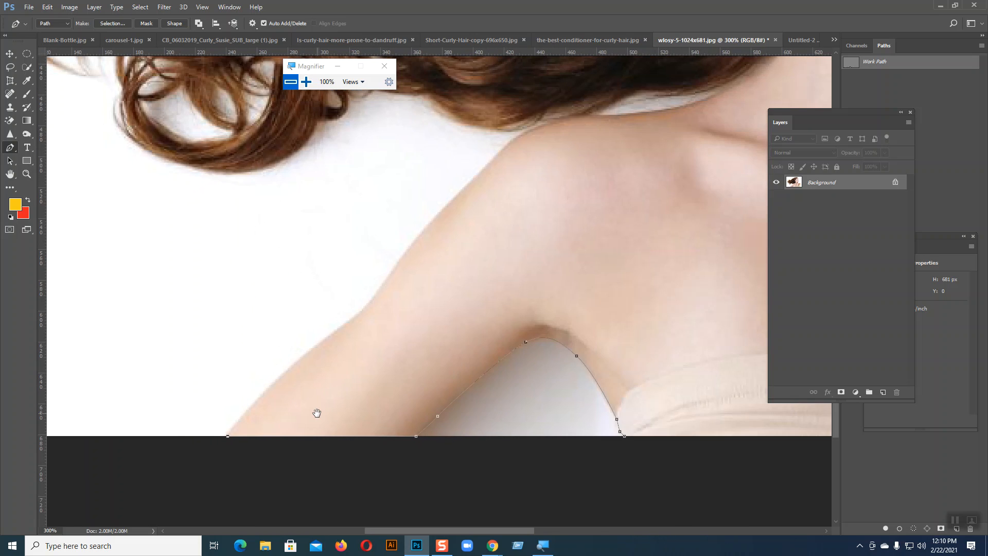
{"action": "left_click_drag", "start_coordinate": [355, 318], "coordinate": [425, 272]}
{"action": "left_click", "coordinate": [355, 318], "text": "alt"}
{"action": "left_click_drag", "start_coordinate": [388, 279], "coordinate": [399, 257]}
{"action": "left_click_drag", "start_coordinate": [477, 177], "coordinate": [502, 154]}
{"action": "left_click_drag", "start_coordinate": [529, 135], "coordinate": [528, 133]}
{"action": "left_click", "coordinate": [549, 123]}
Trace the underside of the hair from the shoulder to the lowest large curl, making corner points where the outline turns.
{"action": "left_click_drag", "start_coordinate": [495, 129], "coordinate": [465, 128]}
{"action": "left_click", "coordinate": [496, 130]}
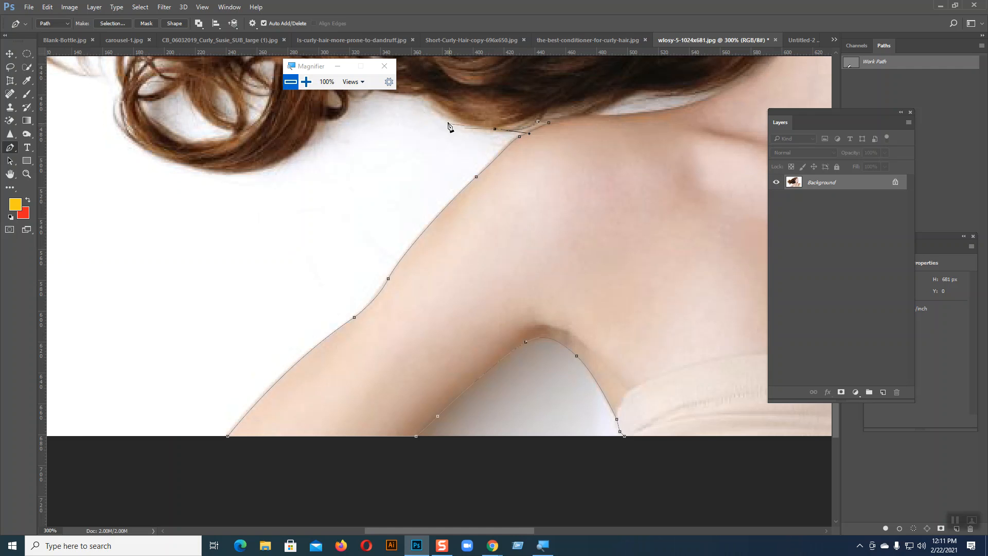
{"action": "left_click_drag", "start_coordinate": [428, 96], "coordinate": [406, 67]}
{"action": "left_click", "coordinate": [429, 96], "text": "alt"}
{"action": "left_click_drag", "start_coordinate": [453, 175], "coordinate": [570, 216]}
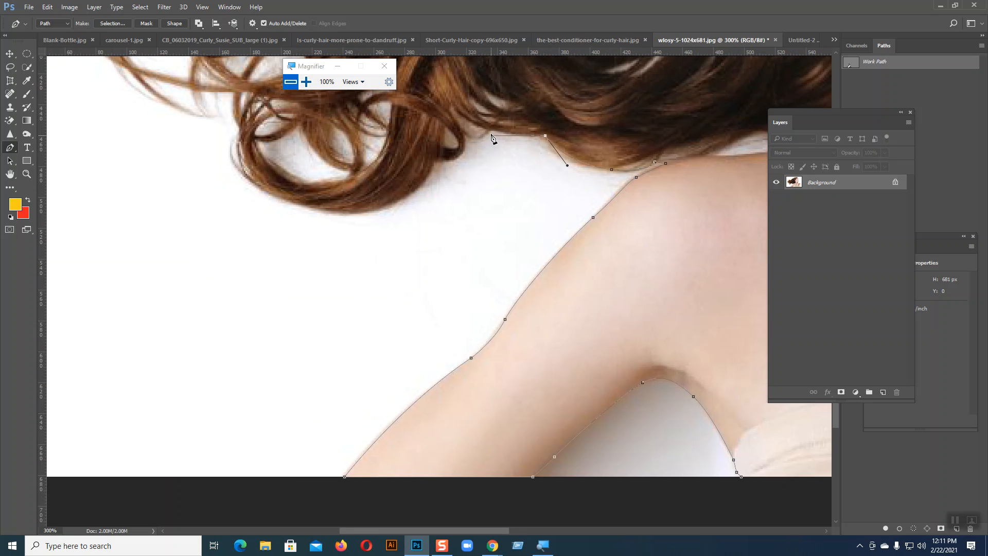
{"action": "left_click_drag", "start_coordinate": [492, 132], "coordinate": [470, 125]}
{"action": "left_click_drag", "start_coordinate": [465, 137], "coordinate": [453, 127]}
{"action": "left_click_drag", "start_coordinate": [466, 138], "coordinate": [393, 160]}
{"action": "left_click", "coordinate": [434, 161], "text": "alt"}
Extend the path around the underside of the lowest large curl.
{"action": "left_click_drag", "start_coordinate": [444, 209], "coordinate": [618, 215]}
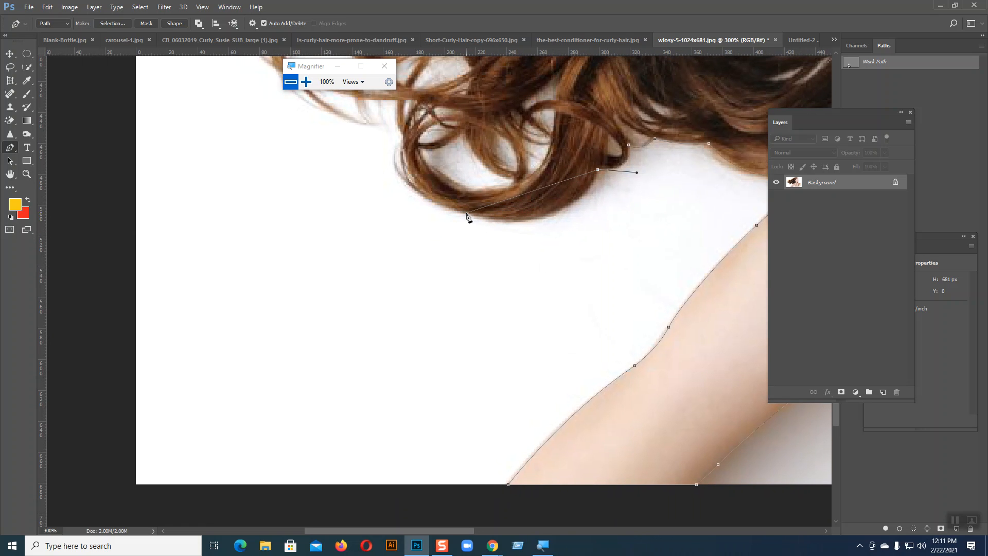
{"action": "left_click_drag", "start_coordinate": [467, 214], "coordinate": [577, 243]}
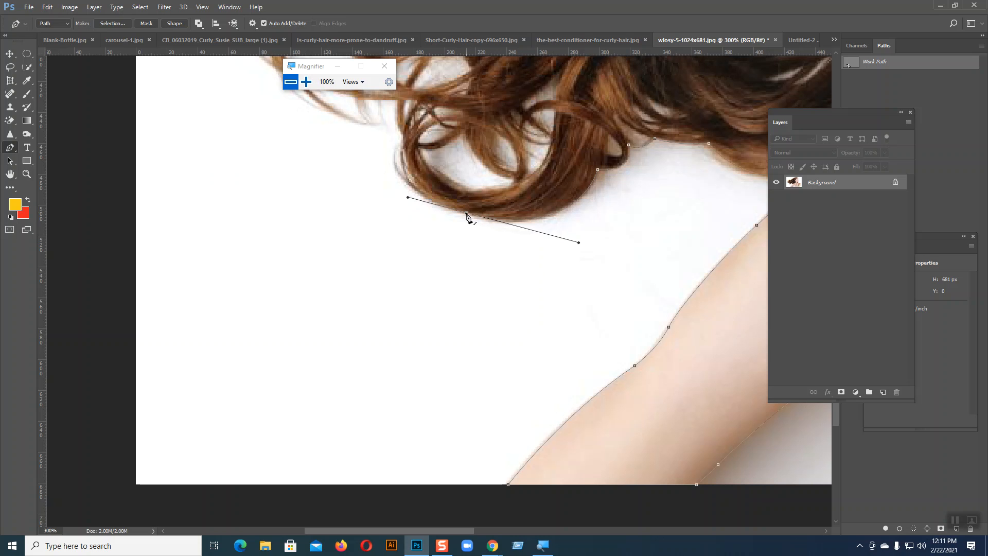
{"action": "left_click", "coordinate": [467, 213]}
{"action": "left_click", "coordinate": [414, 267]}
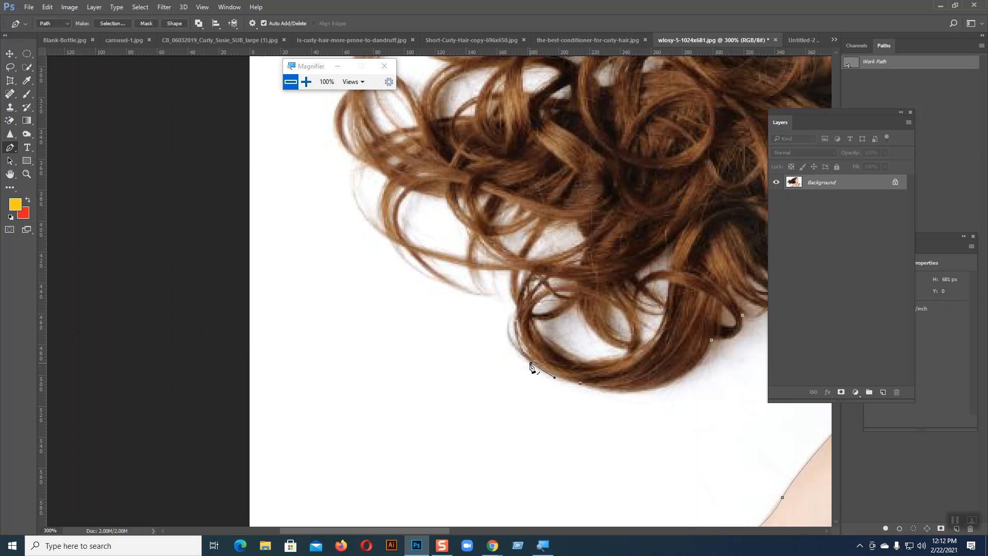
{"action": "left_click", "coordinate": [530, 363]}
Place path points loosely outside the lower loose strands and up around the far tips of the hair.
{"action": "left_click", "coordinate": [503, 360]}
{"action": "left_click", "coordinate": [494, 327]}
{"action": "left_click", "coordinate": [461, 321]}
{"action": "left_click", "coordinate": [417, 294]}
{"action": "left_click", "coordinate": [385, 269]}
{"action": "left_click_drag", "start_coordinate": [375, 252], "coordinate": [490, 347]}
{"action": "left_click", "coordinate": [462, 286]}
{"action": "left_click", "coordinate": [456, 263]}
{"action": "left_click_drag", "start_coordinate": [444, 226], "coordinate": [465, 171]}
{"action": "left_click", "coordinate": [459, 198]}
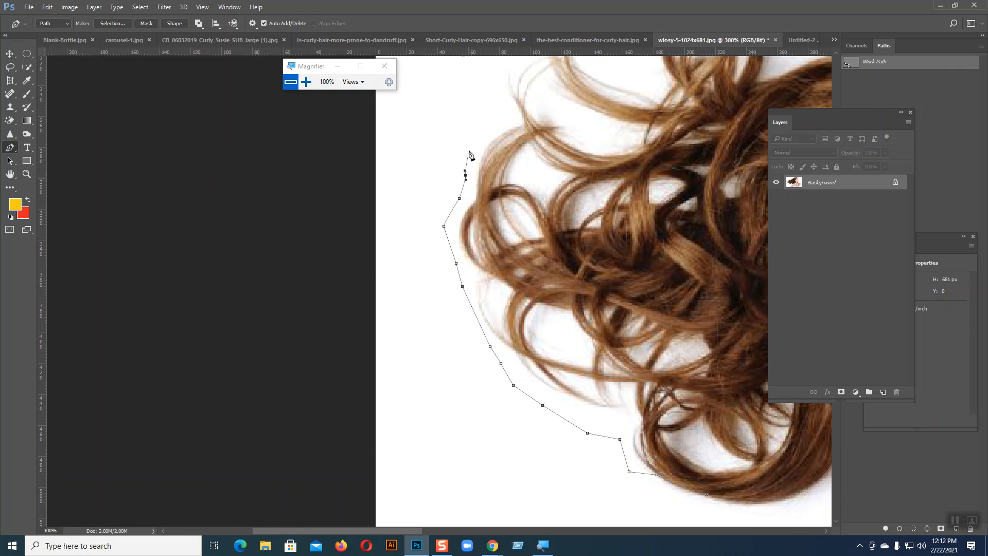
Continue the path loosely around the thin curl that loops above the hair tips and over the small curls beside it.
{"action": "left_click", "coordinate": [493, 121]}
{"action": "left_click_drag", "start_coordinate": [511, 136], "coordinate": [431, 288]}
{"action": "left_click", "coordinate": [419, 263]}
{"action": "left_click", "coordinate": [434, 228]}
{"action": "left_click", "coordinate": [436, 208]}
{"action": "left_click", "coordinate": [455, 192]}
{"action": "left_click", "coordinate": [463, 182]}
{"action": "left_click", "coordinate": [470, 157]}
{"action": "left_click", "coordinate": [484, 133]}
{"action": "left_click", "coordinate": [500, 121]}
{"action": "left_click", "coordinate": [532, 116]}
{"action": "left_click", "coordinate": [565, 111]}
{"action": "left_click", "coordinate": [583, 124]}
{"action": "left_click", "coordinate": [592, 150]}
{"action": "left_click", "coordinate": [598, 157]}
{"action": "left_click", "coordinate": [628, 150]}
{"action": "left_click", "coordinate": [638, 154]}
{"action": "left_click", "coordinate": [662, 160]}
{"action": "left_click", "coordinate": [689, 171]}
Extend the path with a small margin along the upper edge of the flowing hair, from the small curls toward the head.
{"action": "left_click_drag", "start_coordinate": [692, 177], "coordinate": [420, 264]}
{"action": "left_click", "coordinate": [424, 274]}
{"action": "left_click", "coordinate": [457, 270]}
{"action": "left_click", "coordinate": [488, 262]}
{"action": "left_click", "coordinate": [520, 244]}
{"action": "left_click", "coordinate": [541, 219]}
{"action": "left_click", "coordinate": [561, 190]}
{"action": "left_click", "coordinate": [587, 173]}
{"action": "left_click", "coordinate": [625, 164]}
{"action": "left_click", "coordinate": [640, 161]}
{"action": "left_click", "coordinate": [674, 159]}
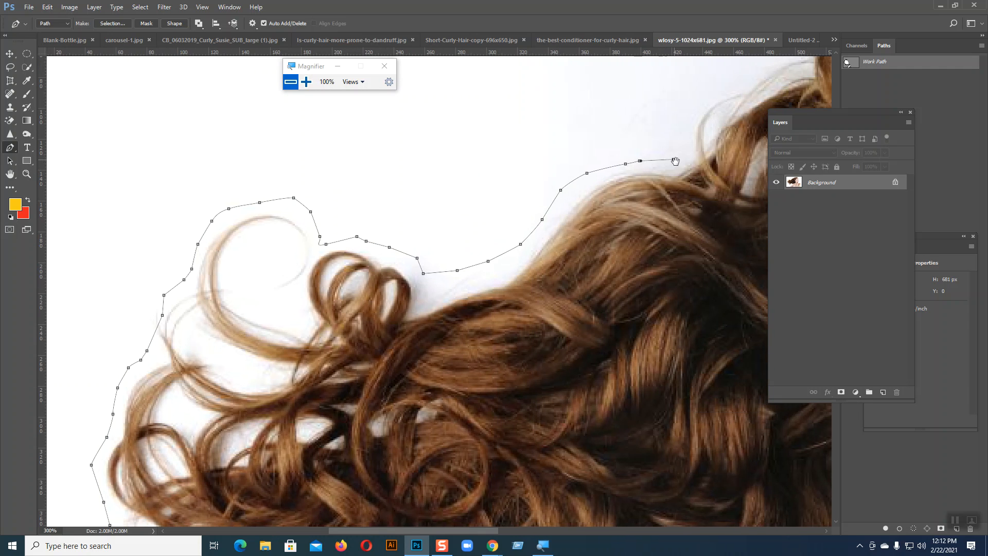
Place path points just outside the flyaway strands, rising over the back of the head to the crown.
{"action": "left_click_drag", "start_coordinate": [592, 181], "coordinate": [310, 260]}
{"action": "left_click", "coordinate": [317, 219]}
{"action": "left_click", "coordinate": [342, 198]}
{"action": "left_click", "coordinate": [374, 176]}
{"action": "left_click", "coordinate": [417, 156]}
{"action": "left_click", "coordinate": [443, 143]}
{"action": "left_click", "coordinate": [471, 112]}
{"action": "left_click", "coordinate": [504, 101]}
{"action": "left_click", "coordinate": [544, 89]}
{"action": "left_click", "coordinate": [574, 91]}
{"action": "left_click", "coordinate": [628, 71]}
{"action": "left_click", "coordinate": [660, 71]}
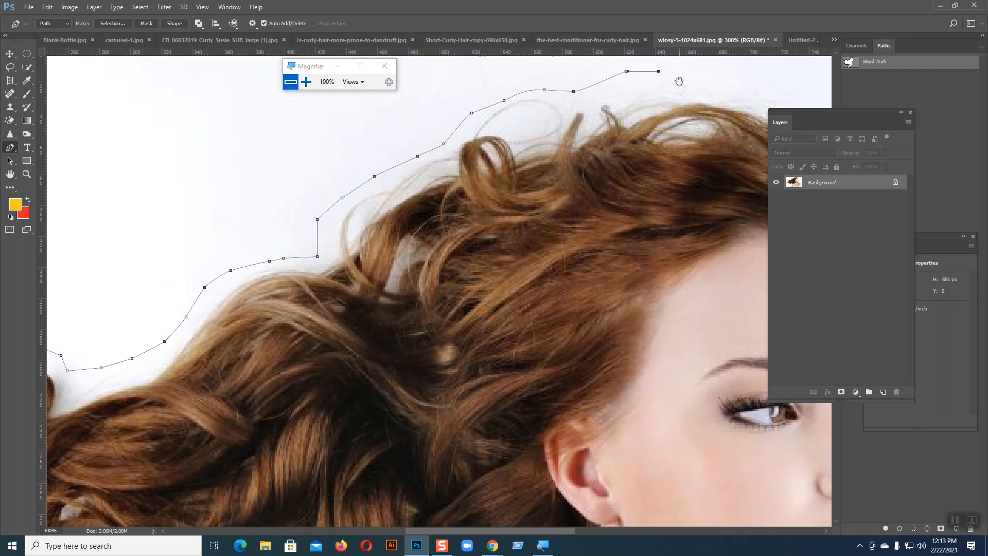
Continue the path over the crown and around the outside of the strands in front of the forehead.
{"action": "left_click_drag", "start_coordinate": [630, 82], "coordinate": [364, 114]}
{"action": "left_click", "coordinate": [393, 114]}
{"action": "left_click", "coordinate": [440, 123]}
{"action": "left_click", "coordinate": [481, 138]}
{"action": "left_click", "coordinate": [512, 139]}
{"action": "left_click", "coordinate": [540, 139]}
{"action": "left_click", "coordinate": [558, 161]}
{"action": "left_click", "coordinate": [558, 183]}
{"action": "left_click", "coordinate": [557, 207]}
{"action": "left_click", "coordinate": [577, 227]}
{"action": "left_click", "coordinate": [598, 243]}
{"action": "left_click", "coordinate": [606, 258]}
{"action": "left_click", "coordinate": [609, 289]}
{"action": "left_click", "coordinate": [607, 303]}
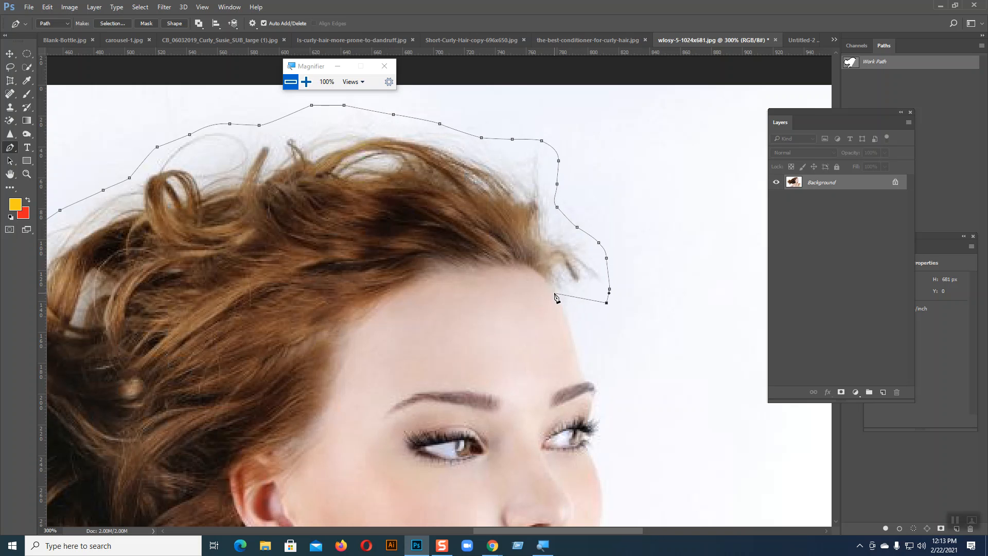
Bring the path in to the hairline and trace the forehead and brow closely down to the eye.
{"action": "key", "text": "ctrl+plus"}
{"action": "key", "text": "ctrl+plus"}
{"action": "key", "text": "ctrl+plus"}
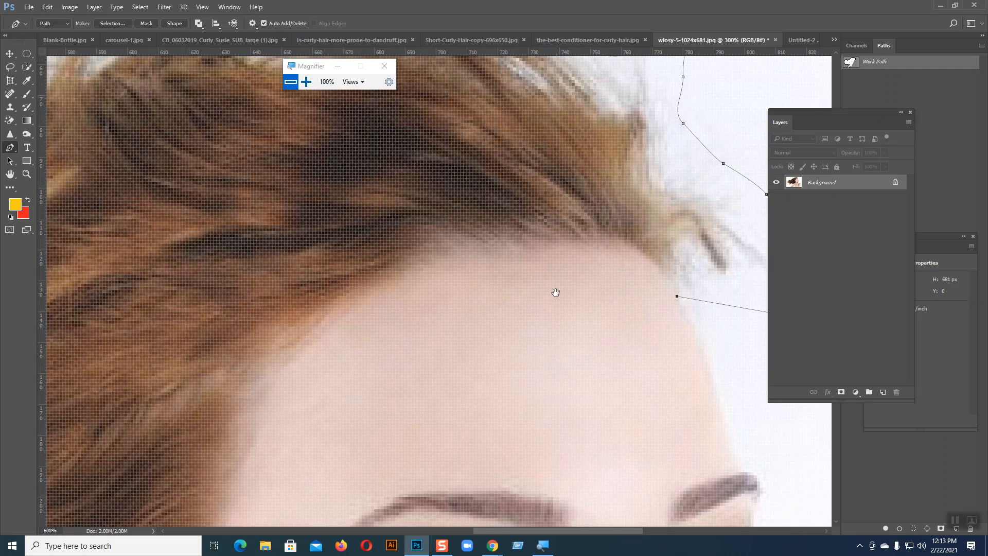
{"action": "left_click_drag", "start_coordinate": [655, 350], "coordinate": [419, 187]}
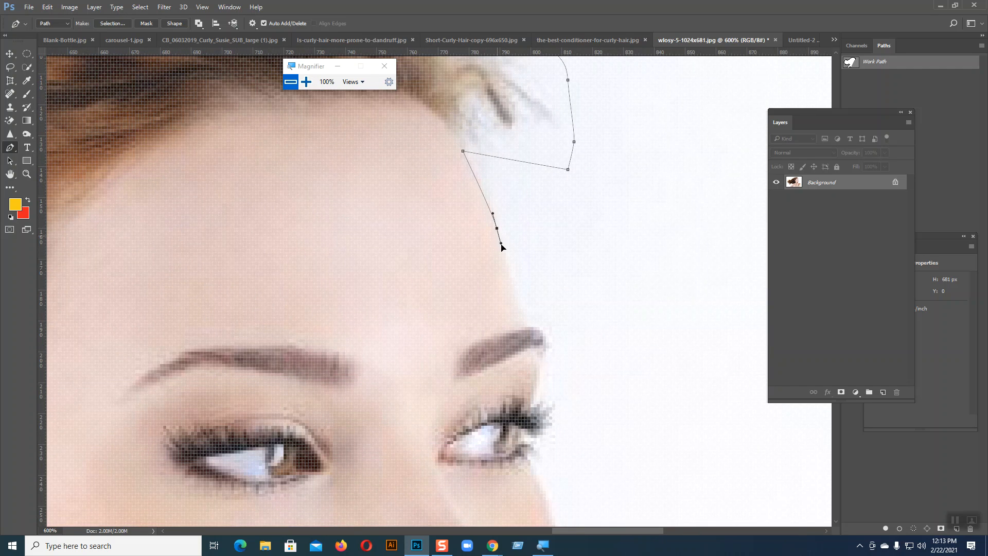
{"action": "left_click", "coordinate": [503, 250]}
{"action": "left_click", "coordinate": [527, 324]}
{"action": "left_click_drag", "start_coordinate": [550, 346], "coordinate": [550, 359]}
{"action": "key", "text": "ctrl+z"}
{"action": "left_click_drag", "start_coordinate": [534, 404], "coordinate": [531, 407]}
{"action": "left_click", "coordinate": [534, 404]}
Trace the path around the outside of the protruding eyelashes.
{"action": "left_click", "coordinate": [549, 395]}
{"action": "left_click", "coordinate": [565, 416]}
{"action": "left_click", "coordinate": [552, 435]}
{"action": "left_click_drag", "start_coordinate": [556, 447], "coordinate": [578, 376]}
{"action": "left_click", "coordinate": [566, 380]}
{"action": "left_click", "coordinate": [563, 395]}
{"action": "left_click", "coordinate": [554, 394]}
Trace the path from below the eyelashes along the cheek to where the face meets the hand.
{"action": "left_click_drag", "start_coordinate": [613, 371], "coordinate": [580, 194]}
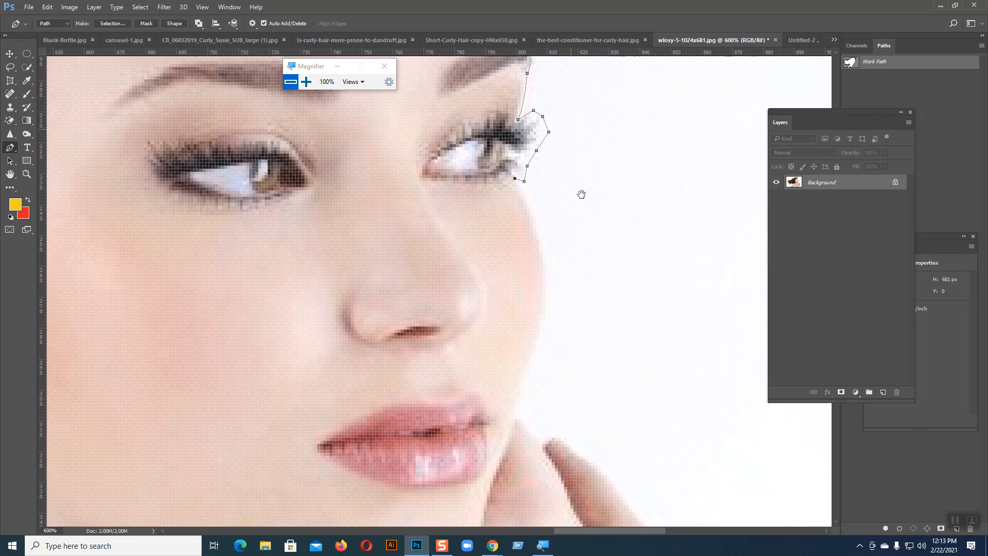
{"action": "left_click", "coordinate": [523, 197]}
{"action": "left_click", "coordinate": [518, 187]}
{"action": "left_click", "coordinate": [523, 198]}
{"action": "left_click_drag", "start_coordinate": [543, 278], "coordinate": [546, 328]}
{"action": "left_click_drag", "start_coordinate": [516, 419], "coordinate": [518, 446]}
{"action": "left_click", "coordinate": [515, 420]}
Trace the path along the fingertips and knuckles to the outer side of the hand.
{"action": "left_click_drag", "start_coordinate": [540, 440], "coordinate": [546, 454]}
{"action": "left_click_drag", "start_coordinate": [565, 444], "coordinate": [470, 327]}
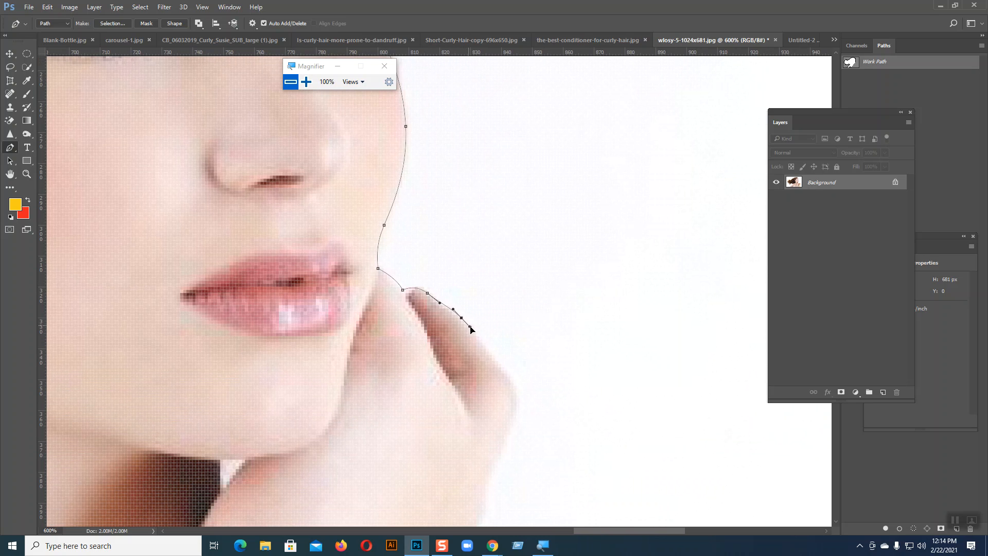
{"action": "left_click_drag", "start_coordinate": [493, 361], "coordinate": [503, 371]}
{"action": "left_click_drag", "start_coordinate": [517, 408], "coordinate": [516, 416]}
Trace the outer edge of the hand and the wrist down to where the forearm meets the shoulder, redoing the misplaced curve.
{"action": "left_click_drag", "start_coordinate": [576, 349], "coordinate": [576, 108]}
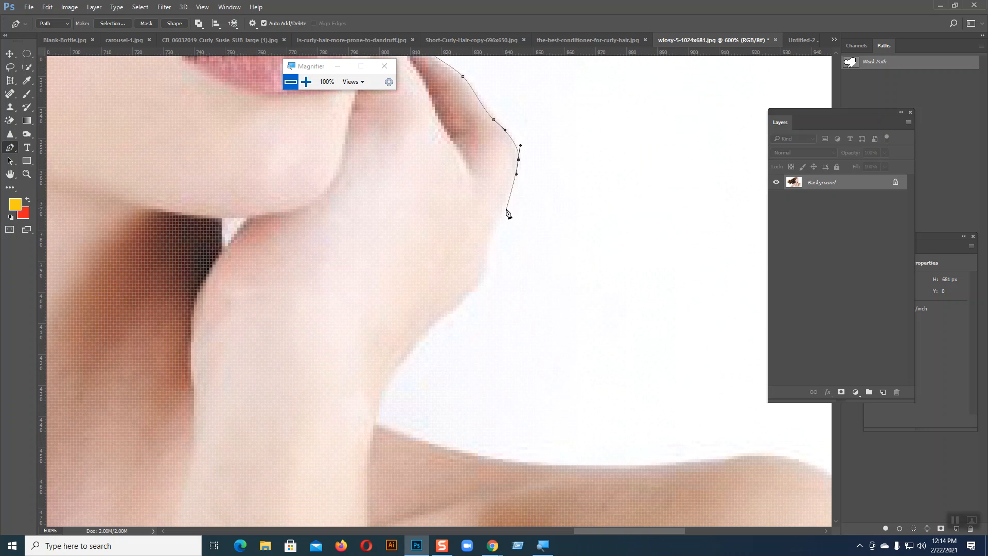
{"action": "left_click_drag", "start_coordinate": [503, 212], "coordinate": [482, 282]}
{"action": "key", "text": "ctrl+z"}
{"action": "key", "text": "ctrl+z"}
{"action": "left_click_drag", "start_coordinate": [491, 244], "coordinate": [466, 297]}
{"action": "left_click", "coordinate": [411, 349]}
{"action": "left_click_drag", "start_coordinate": [411, 349], "coordinate": [398, 362]}
{"action": "left_click_drag", "start_coordinate": [376, 422], "coordinate": [376, 457]}
Trace the top of the shoulder beside the forearm with smooth curve points to where it rounds downward.
{"action": "left_click_drag", "start_coordinate": [478, 331], "coordinate": [427, 223]}
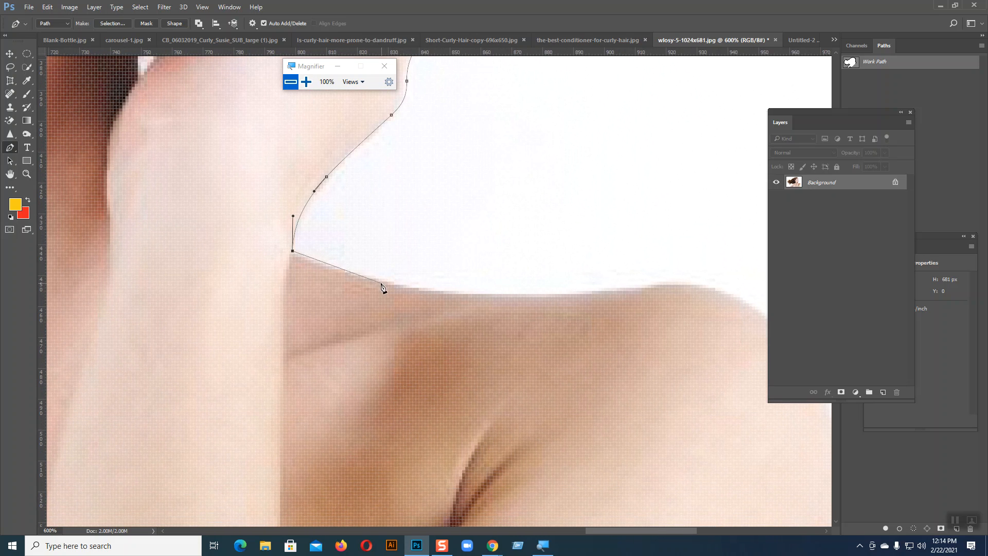
{"action": "left_click_drag", "start_coordinate": [385, 283], "coordinate": [477, 304]}
{"action": "left_click_drag", "start_coordinate": [539, 294], "coordinate": [573, 298]}
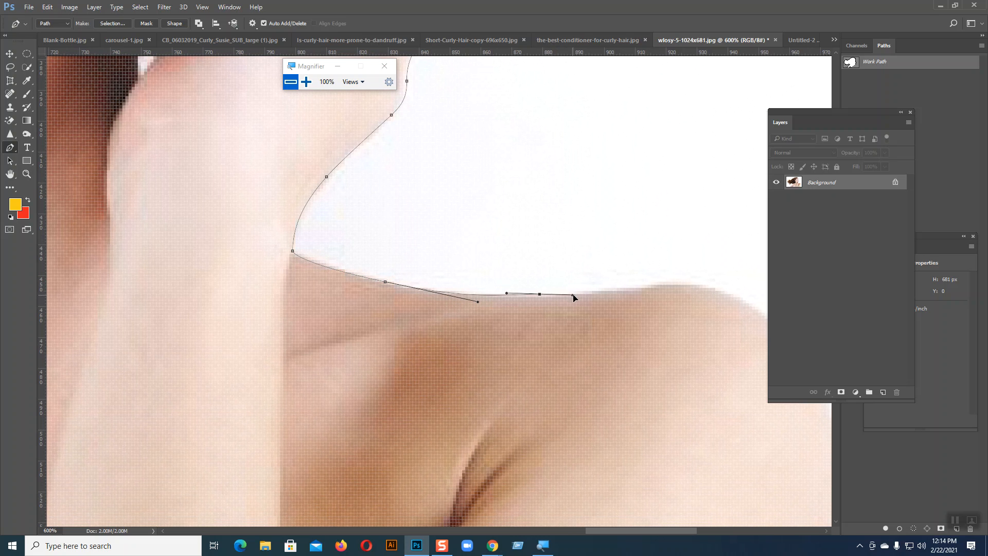
{"action": "left_click_drag", "start_coordinate": [660, 285], "coordinate": [677, 280]}
{"action": "left_click_drag", "start_coordinate": [745, 302], "coordinate": [552, 240]}
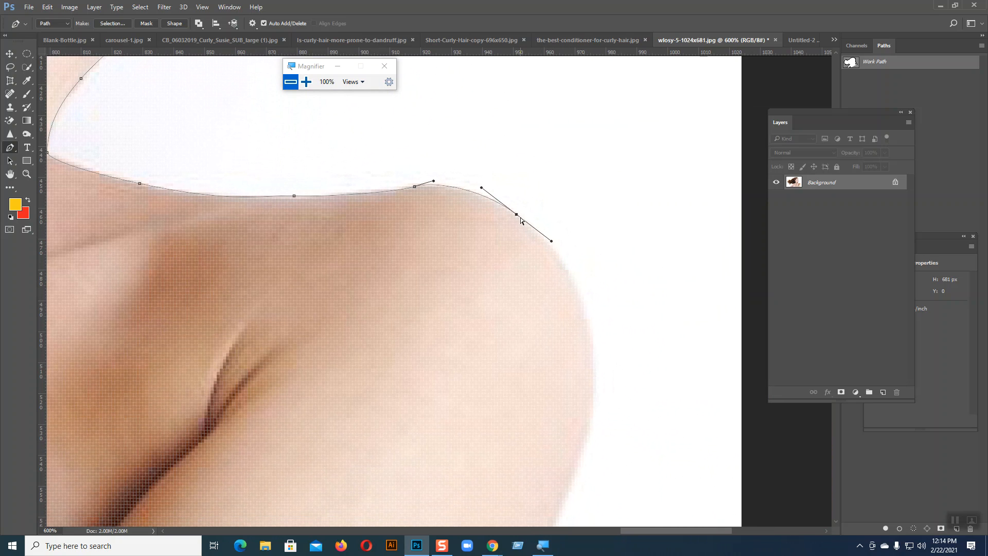
{"action": "left_click_drag", "start_coordinate": [517, 215], "coordinate": [516, 217]}
Trace the outer edge of the upper arm down to the image's bottom edge.
{"action": "left_click_drag", "start_coordinate": [594, 378], "coordinate": [591, 460]}
{"action": "left_click_drag", "start_coordinate": [635, 380], "coordinate": [678, 189]}
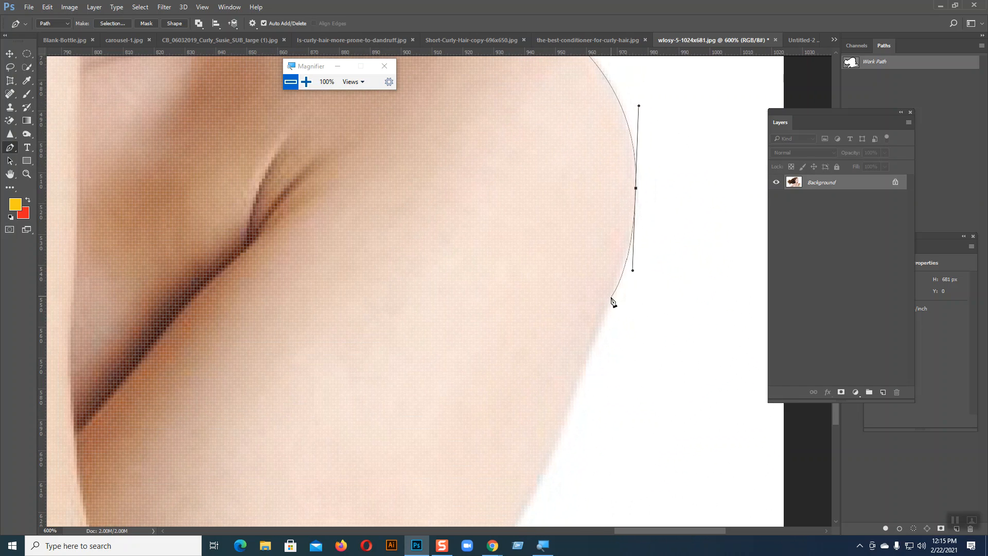
{"action": "left_click_drag", "start_coordinate": [633, 272], "coordinate": [662, 133]}
{"action": "left_click_drag", "start_coordinate": [578, 324], "coordinate": [557, 368]}
{"action": "left_click_drag", "start_coordinate": [618, 359], "coordinate": [675, 123]}
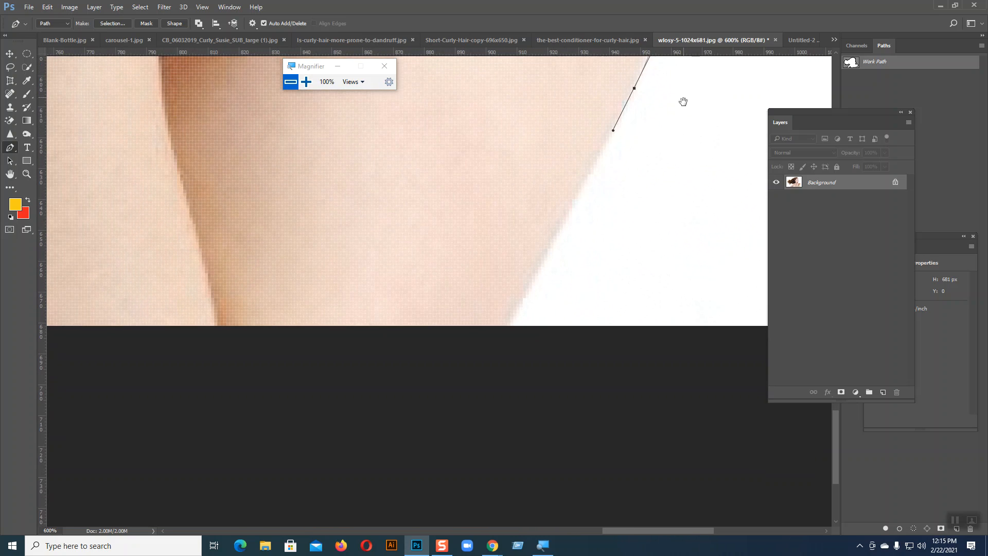
{"action": "left_click_drag", "start_coordinate": [508, 326], "coordinate": [476, 387]}
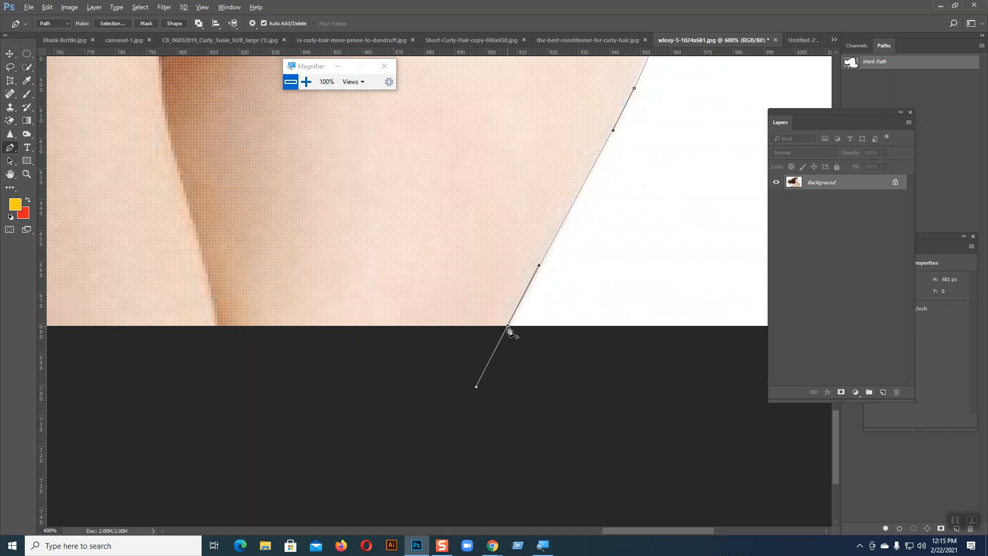
Close the path at its starting point beside the strapless top and show the whole portrait.
{"action": "left_click_drag", "start_coordinate": [447, 298], "coordinate": [741, 300]}
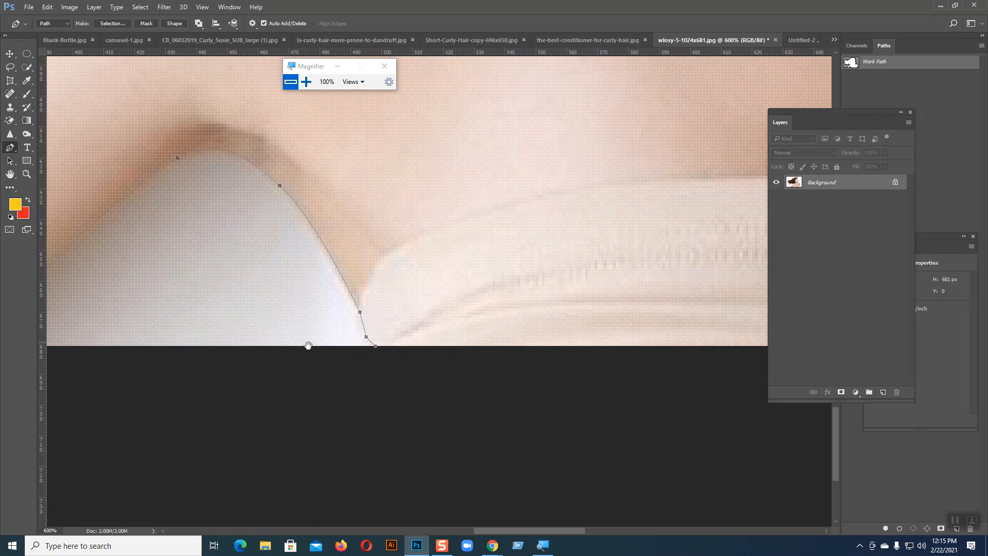
{"action": "left_click", "coordinate": [375, 348]}
{"action": "key", "text": "ctrl+minus"}
{"action": "key", "text": "ctrl+minus"}
{"action": "key", "text": "ctrl+minus"}
{"action": "key", "text": "ctrl+minus"}
{"action": "key", "text": "ctrl+minus"}
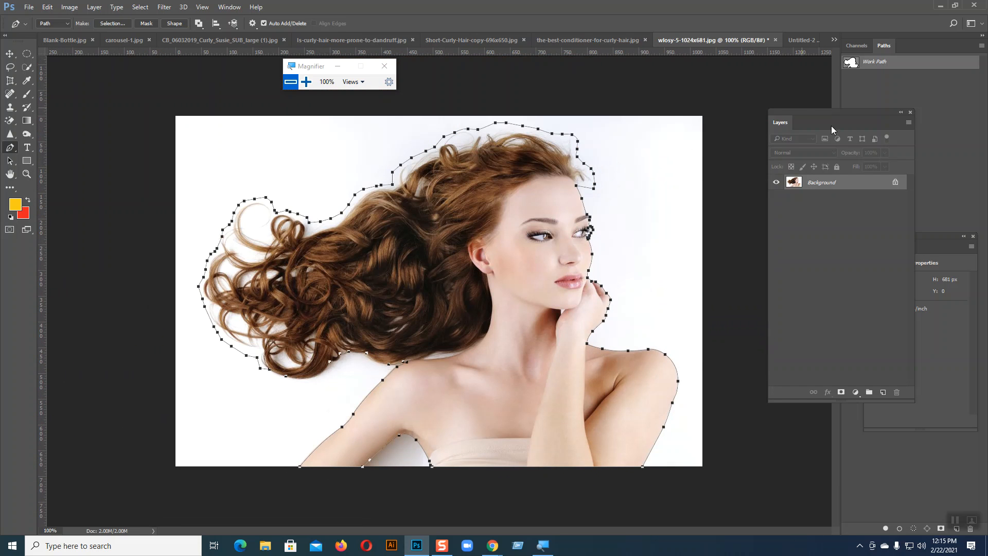
Save the work path as Path 1 and load it as a selection.
{"action": "double_click", "coordinate": [852, 65]}
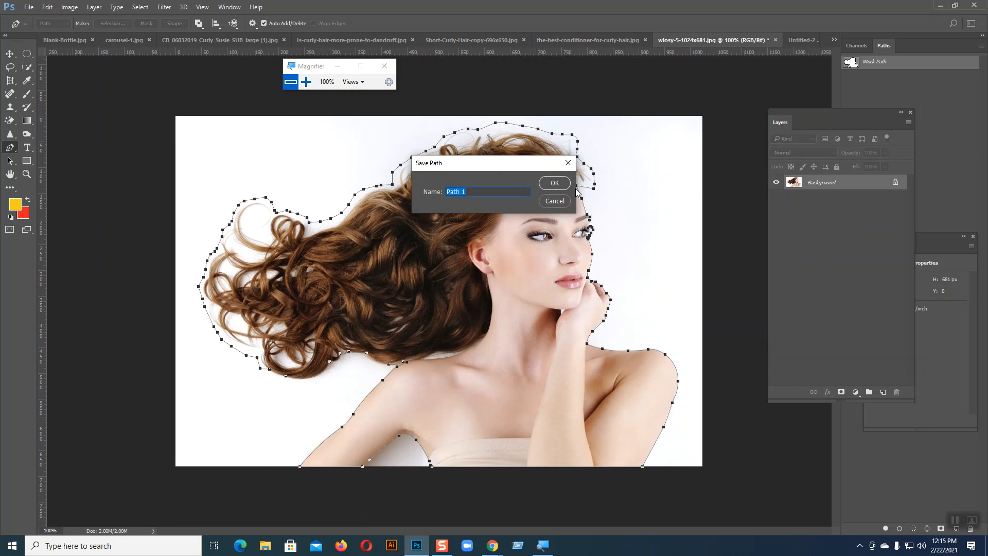
{"action": "key", "text": "Return"}
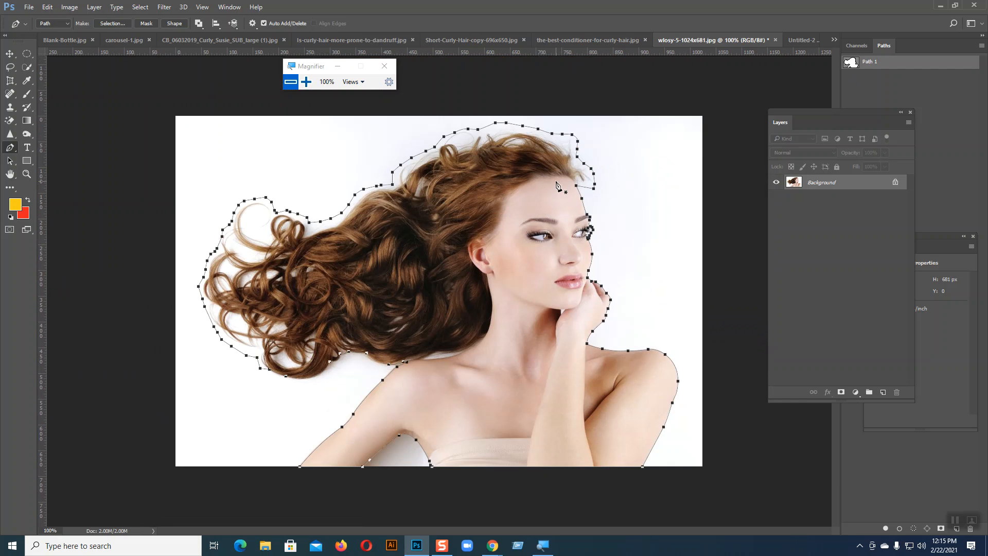
{"action": "left_click", "coordinate": [852, 63], "text": "ctrl"}
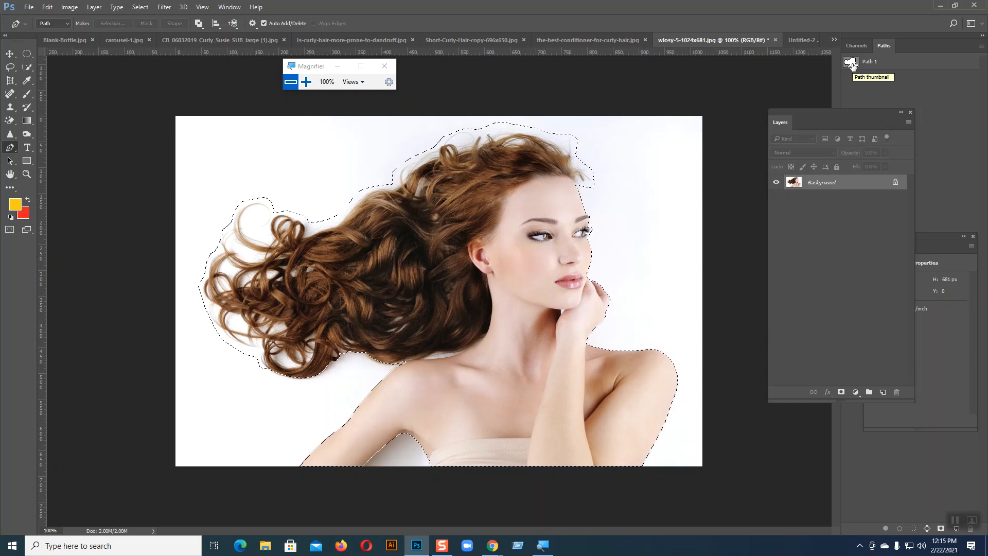
Invert the selection to the white background and invert it back to the woman.
{"action": "left_click", "coordinate": [142, 7]}
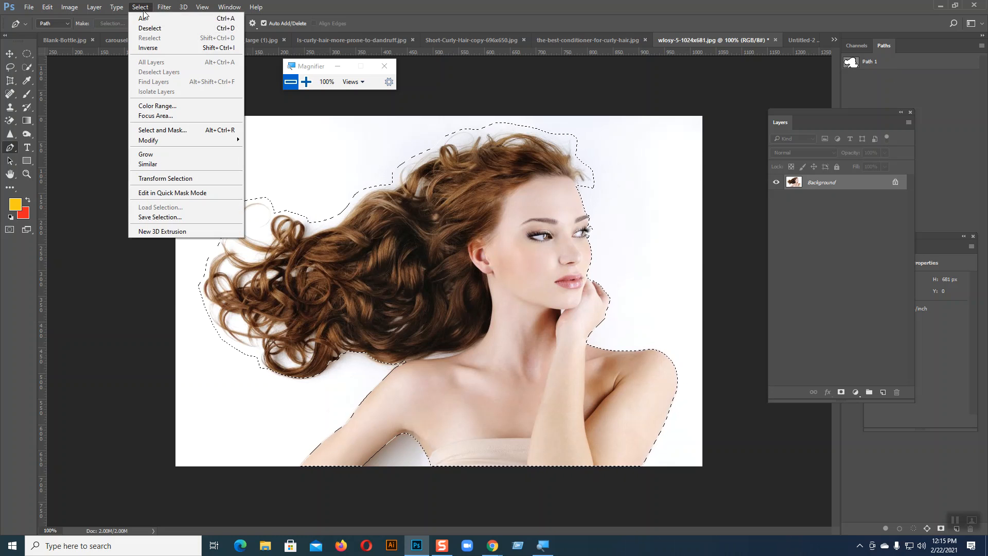
{"action": "left_click", "coordinate": [152, 48]}
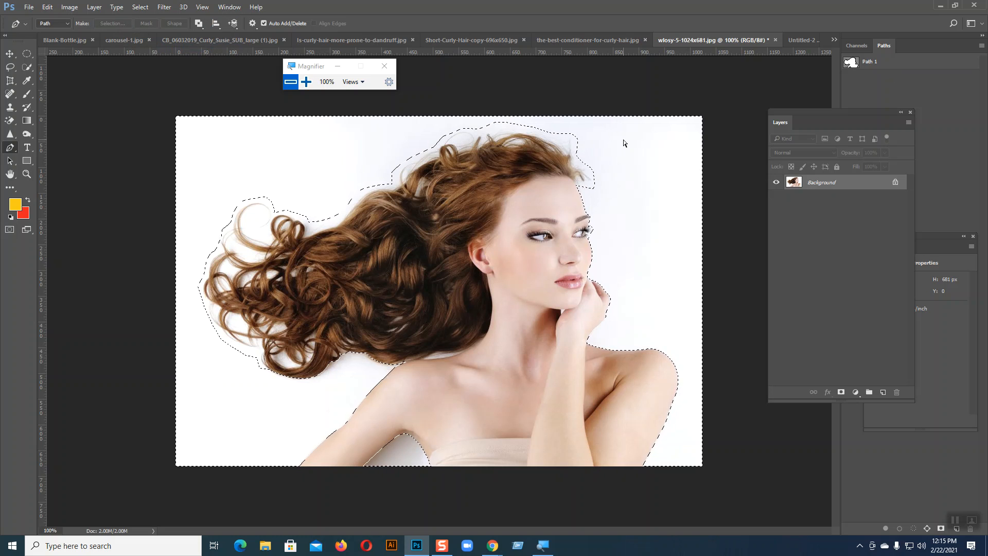
{"action": "key", "text": "ctrl+shift+i"}
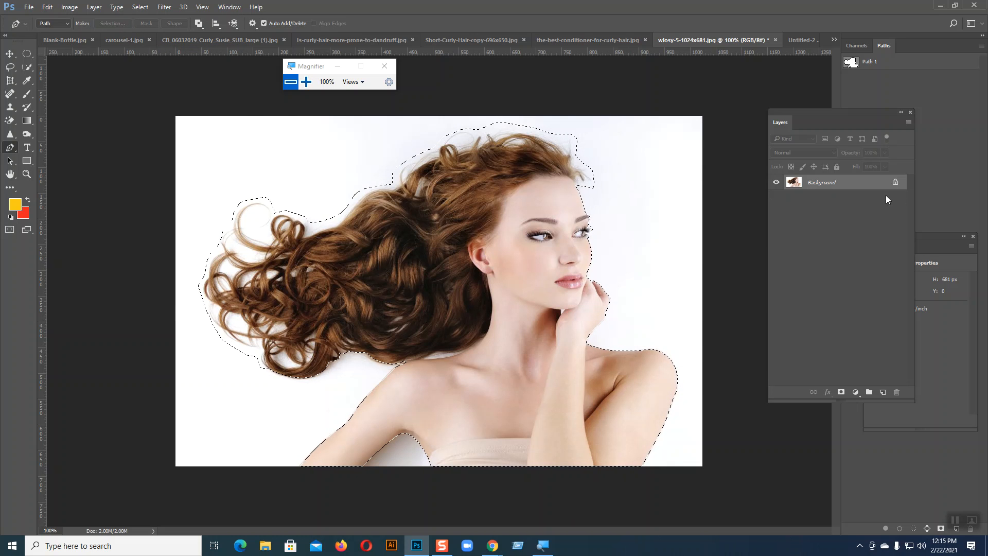
Copy the selected woman onto a new layer, hide the Background and make the copy the active layer.
{"action": "key", "text": "ctrl+j"}
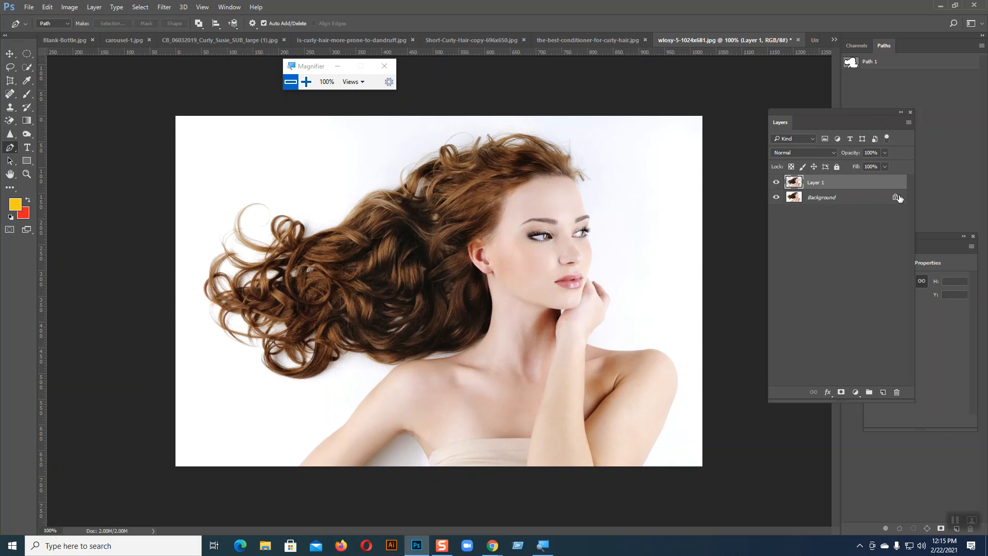
{"action": "left_click", "coordinate": [819, 202]}
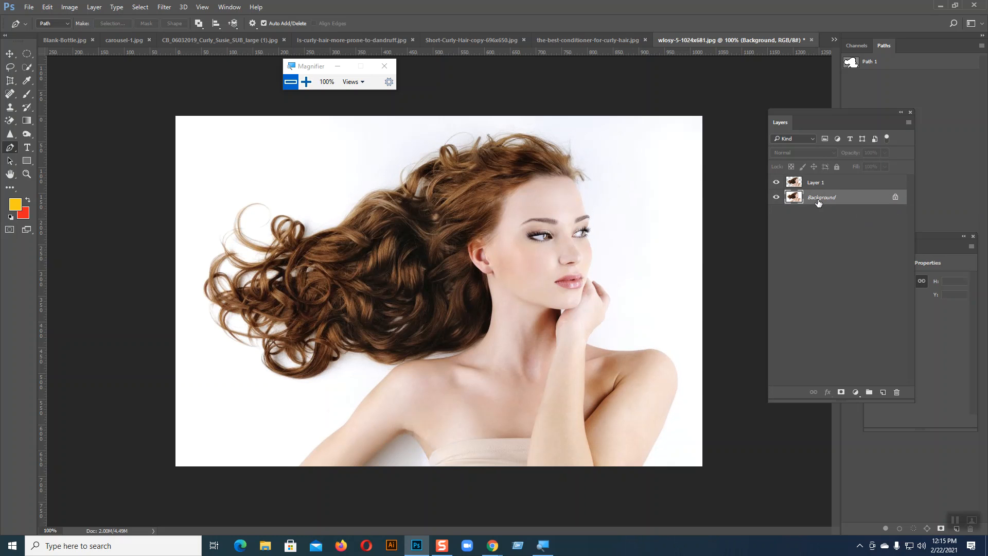
{"action": "left_click", "coordinate": [777, 197]}
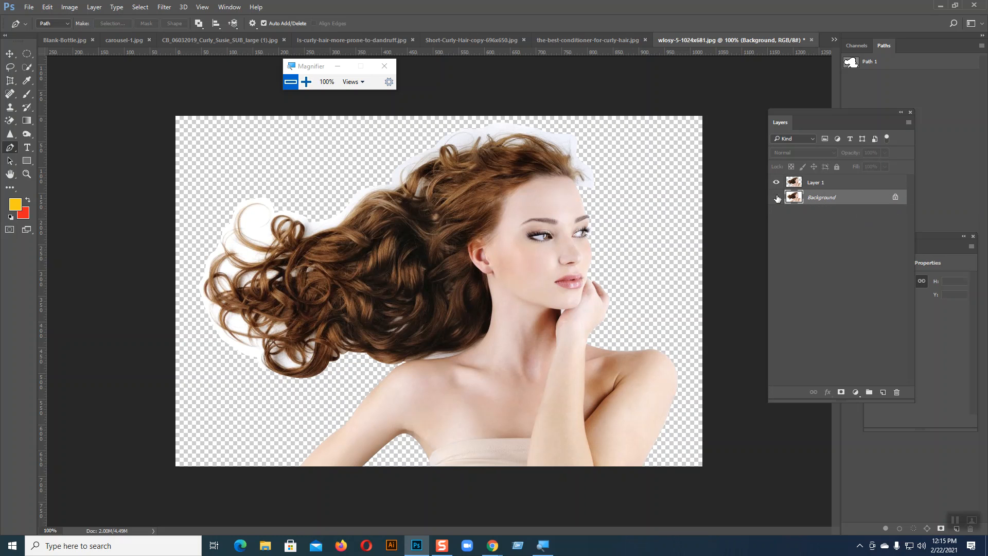
{"action": "left_click", "coordinate": [818, 185]}
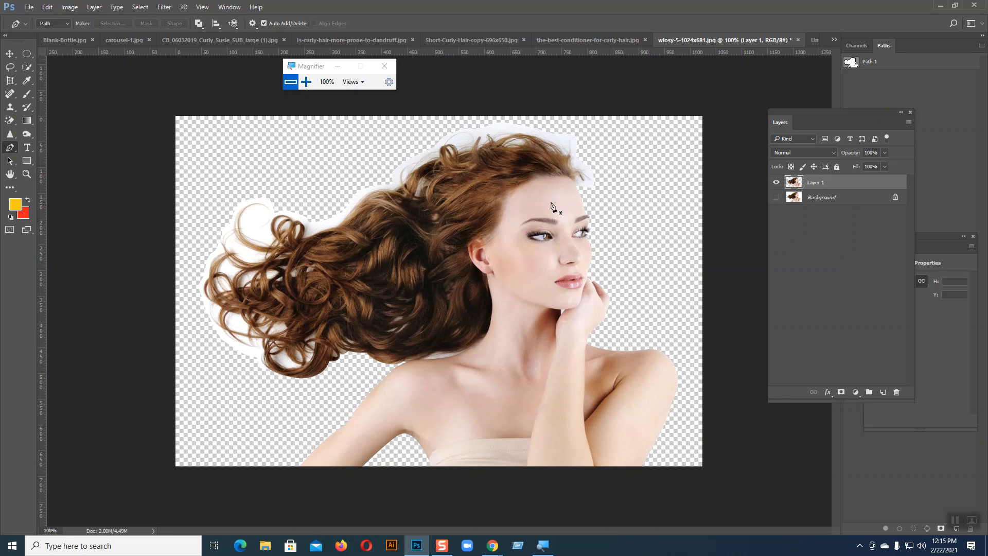
Erase the white fringe around the outer curls and along the top of the hair with the Background Eraser.
{"action": "left_click", "coordinate": [10, 120]}
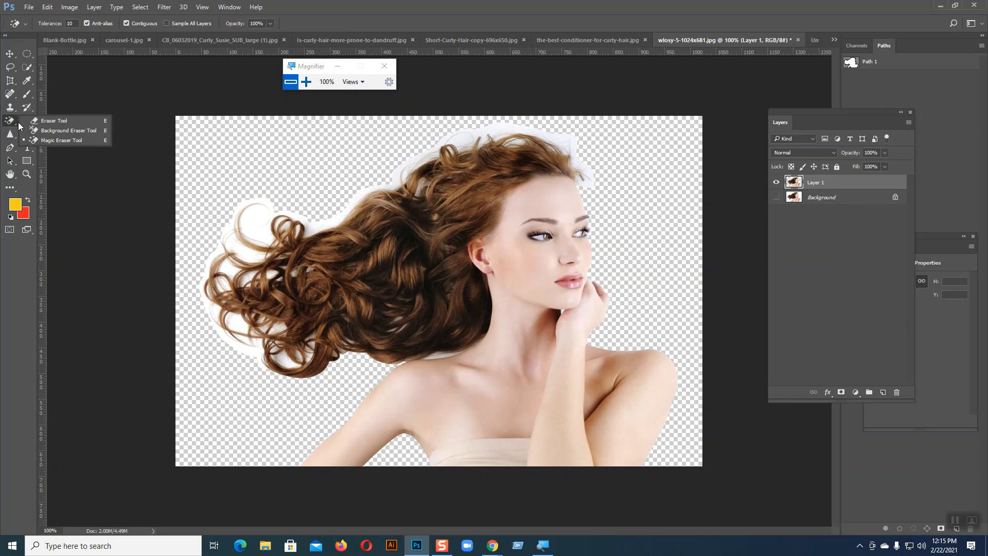
{"action": "left_click", "coordinate": [45, 130]}
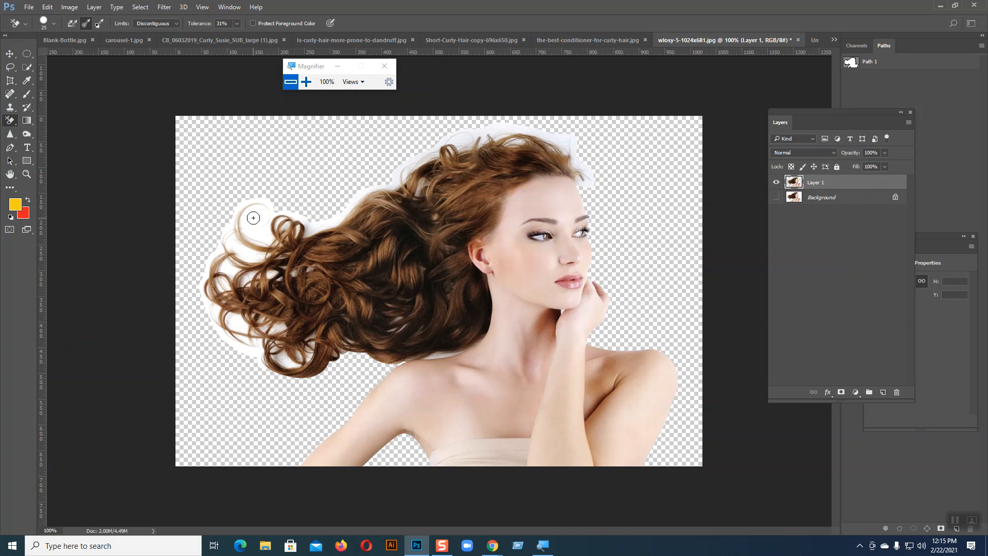
{"action": "mouse_move", "coordinate": [254, 214]}
{"action": "left_mouse_down"}
{"action": "mouse_move", "coordinate": [275, 238]}
{"action": "mouse_move", "coordinate": [259, 244]}
{"action": "mouse_move", "coordinate": [242, 233]}
{"action": "mouse_move", "coordinate": [247, 210]}
{"action": "mouse_move", "coordinate": [244, 240]}
{"action": "mouse_move", "coordinate": [241, 193]}
{"action": "mouse_move", "coordinate": [256, 193]}
{"action": "mouse_move", "coordinate": [190, 270]}
{"action": "mouse_move", "coordinate": [223, 266]}
{"action": "mouse_move", "coordinate": [230, 299]}
{"action": "mouse_move", "coordinate": [215, 283]}
{"action": "mouse_move", "coordinate": [225, 342]}
{"action": "mouse_move", "coordinate": [213, 319]}
{"action": "mouse_move", "coordinate": [235, 331]}
{"action": "left_mouse_up"}
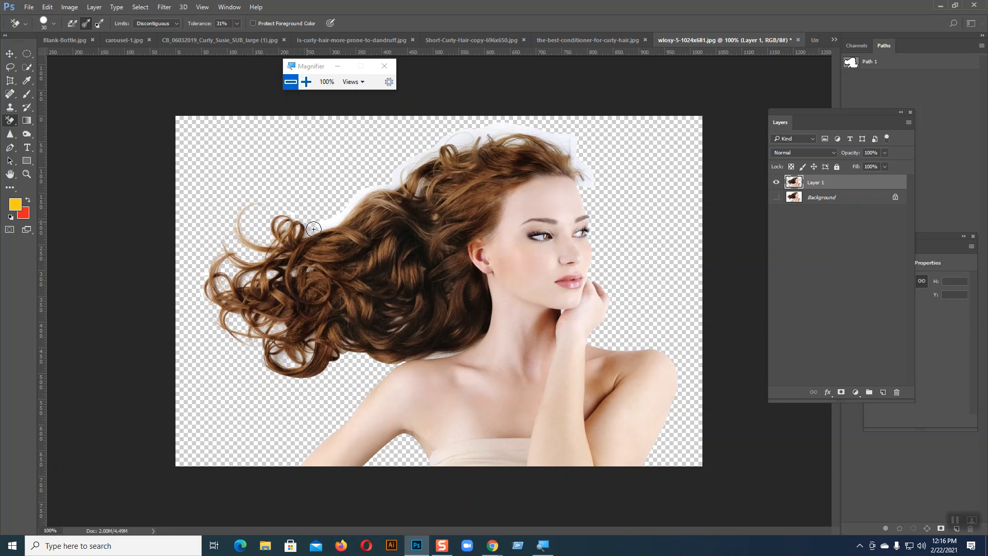
{"action": "mouse_move", "coordinate": [353, 207]}
{"action": "left_mouse_down"}
{"action": "mouse_move", "coordinate": [306, 228]}
{"action": "mouse_move", "coordinate": [406, 172]}
{"action": "mouse_move", "coordinate": [421, 192]}
{"action": "mouse_move", "coordinate": [418, 163]}
{"action": "mouse_move", "coordinate": [462, 136]}
{"action": "mouse_move", "coordinate": [419, 173]}
{"action": "mouse_move", "coordinate": [498, 138]}
{"action": "mouse_move", "coordinate": [469, 136]}
{"action": "mouse_move", "coordinate": [543, 134]}
{"action": "mouse_move", "coordinate": [514, 128]}
{"action": "mouse_move", "coordinate": [564, 141]}
{"action": "mouse_move", "coordinate": [558, 129]}
{"action": "mouse_move", "coordinate": [589, 183]}
{"action": "left_mouse_up"}
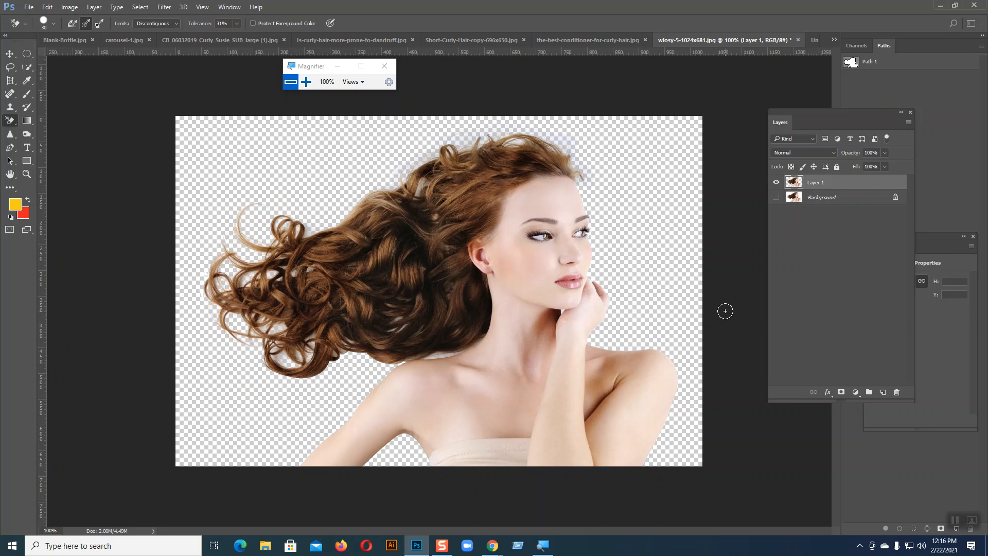
Add a new layer beneath the cut-out woman and fill it with the yellow foreground color.
{"action": "left_click", "coordinate": [883, 393]}
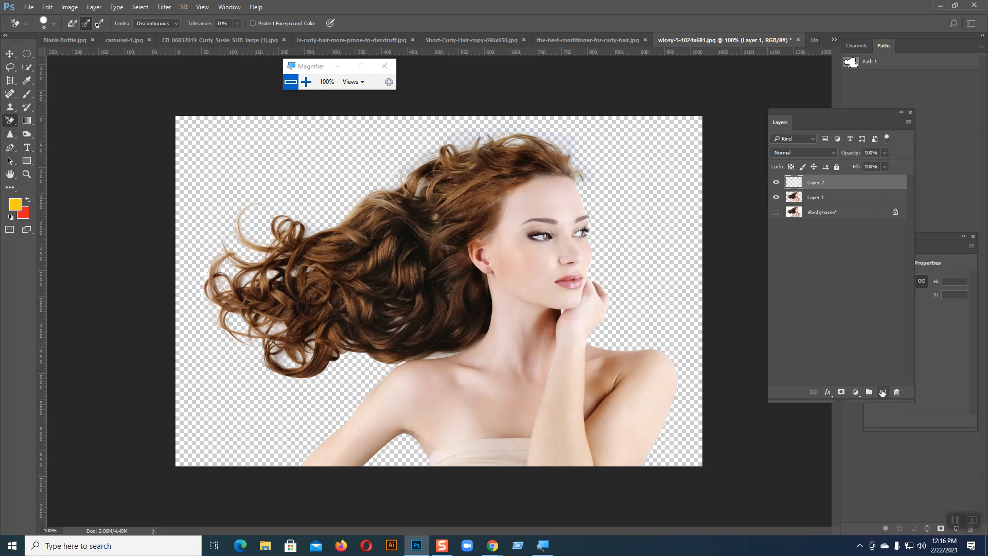
{"action": "left_click_drag", "start_coordinate": [810, 184], "coordinate": [807, 204]}
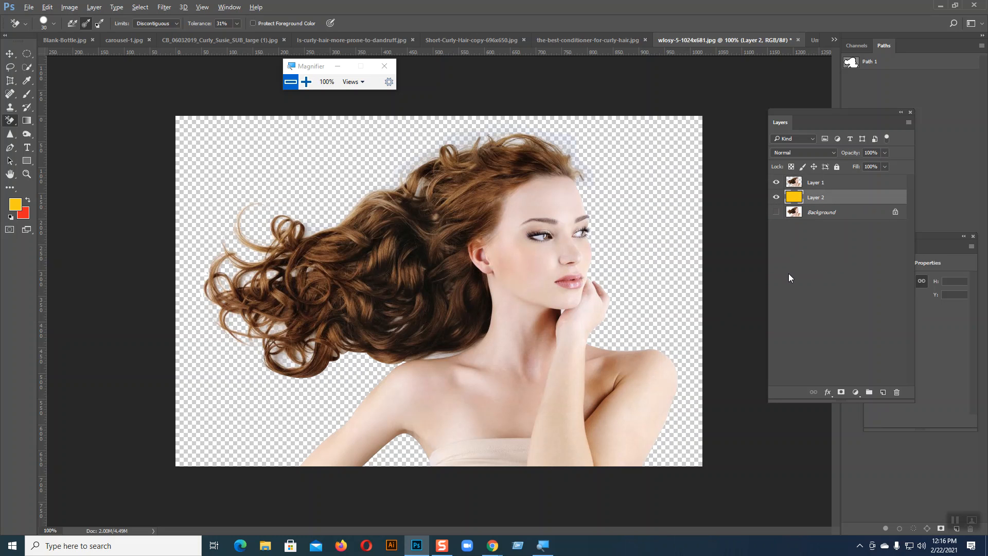
{"action": "key", "text": "alt+BackSpace"}
Try erasing the pale remnants inside the lower curls on Layer 1 at 31% tolerance, and undo the strokes.
{"action": "key", "text": "ctrl+plus"}
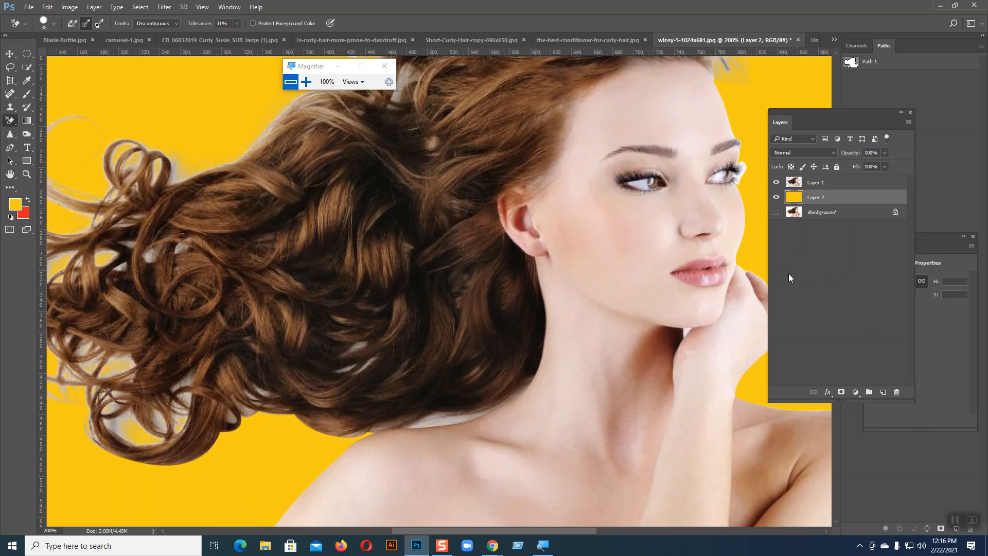
{"action": "left_click_drag", "start_coordinate": [489, 404], "coordinate": [761, 317]}
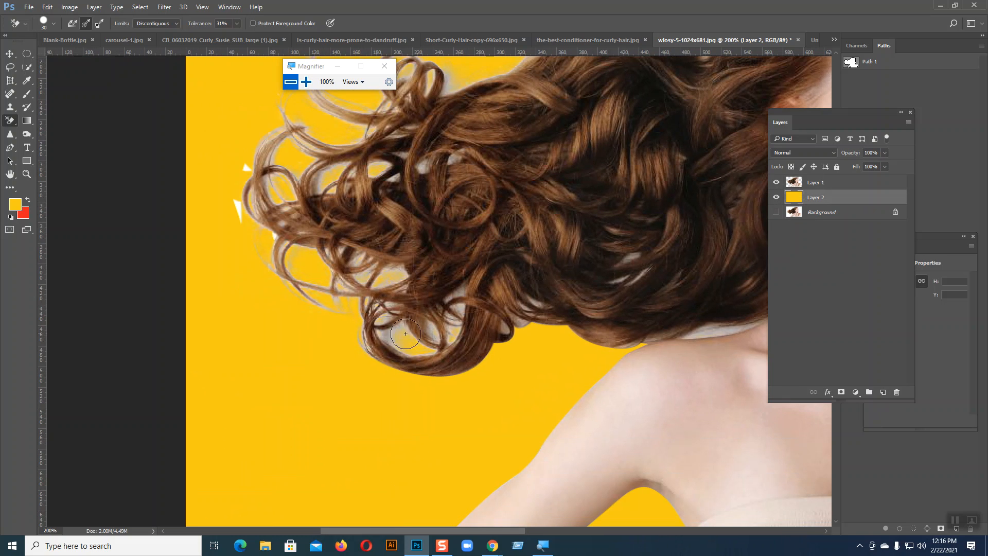
{"action": "left_click_drag", "start_coordinate": [392, 337], "coordinate": [396, 340]}
{"action": "key", "text": "ctrl+z"}
{"action": "left_click", "coordinate": [810, 184]}
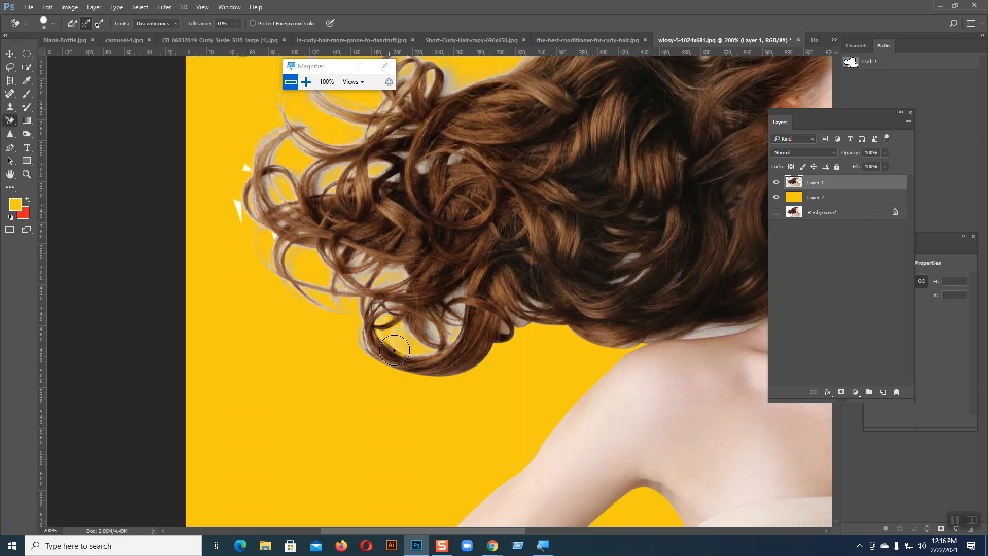
{"action": "mouse_move", "coordinate": [422, 331]}
{"action": "left_mouse_down"}
{"action": "mouse_move", "coordinate": [437, 311]}
{"action": "mouse_move", "coordinate": [449, 337]}
{"action": "mouse_move", "coordinate": [471, 291]}
{"action": "mouse_move", "coordinate": [445, 361]}
{"action": "mouse_move", "coordinate": [389, 349]}
{"action": "mouse_move", "coordinate": [387, 281]}
{"action": "mouse_move", "coordinate": [398, 269]}
{"action": "mouse_move", "coordinate": [375, 332]}
{"action": "mouse_move", "coordinate": [361, 311]}
{"action": "left_mouse_up"}
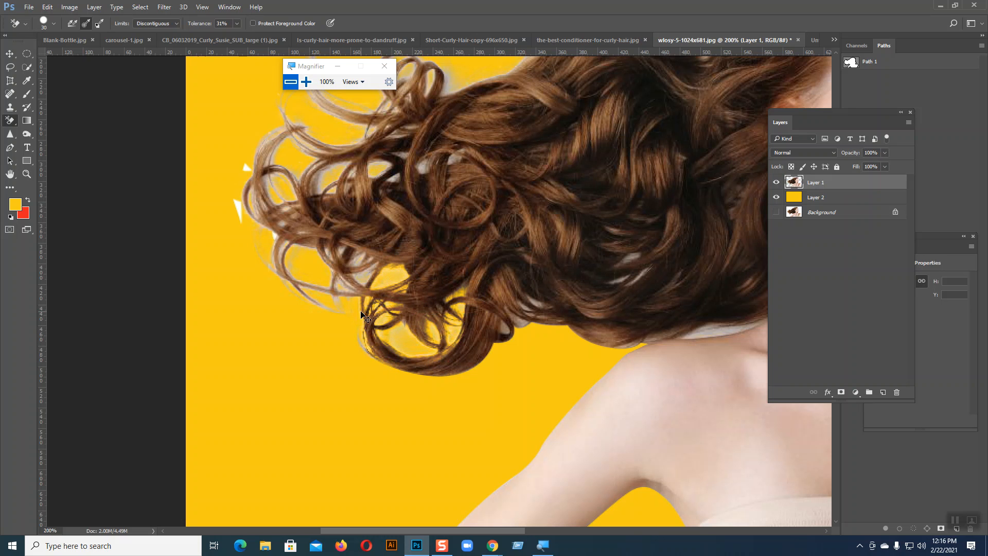
{"action": "key", "text": "ctrl+z"}
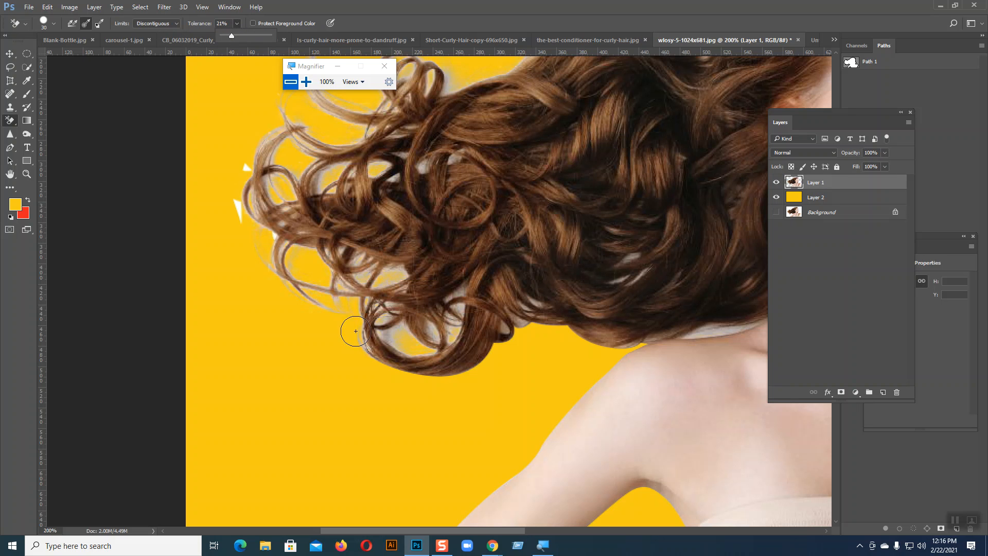
Set the Background Eraser tolerance to 21% and erase the pale gaps within the lower and outer curls.
{"action": "mouse_move", "coordinate": [391, 335]}
{"action": "left_mouse_down"}
{"action": "mouse_move", "coordinate": [404, 361]}
{"action": "mouse_move", "coordinate": [424, 362]}
{"action": "mouse_move", "coordinate": [465, 303]}
{"action": "left_mouse_up"}
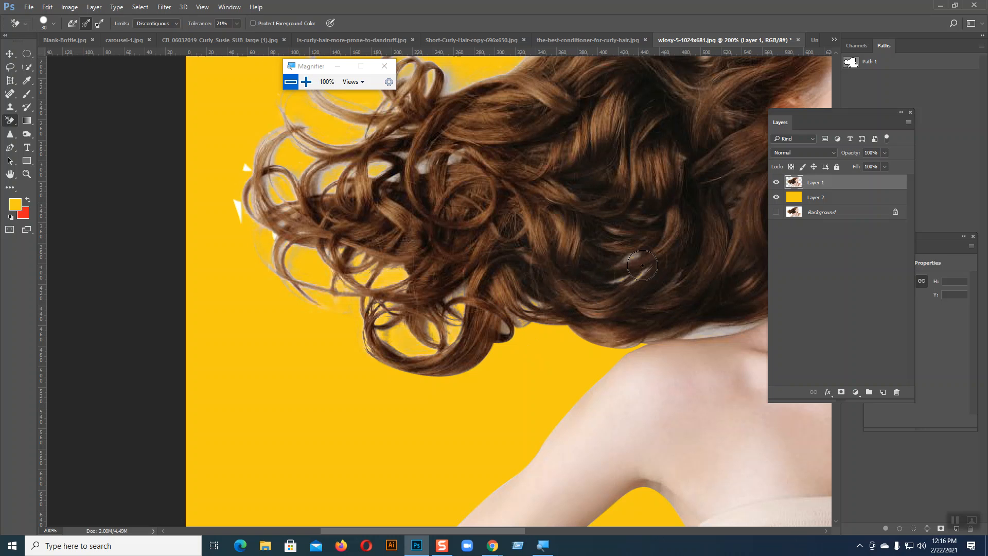
{"action": "mouse_move", "coordinate": [701, 323]}
{"action": "left_mouse_down"}
{"action": "mouse_move", "coordinate": [759, 318]}
{"action": "mouse_move", "coordinate": [630, 336]}
{"action": "left_mouse_up"}
{"action": "key", "text": "ctrl+z"}
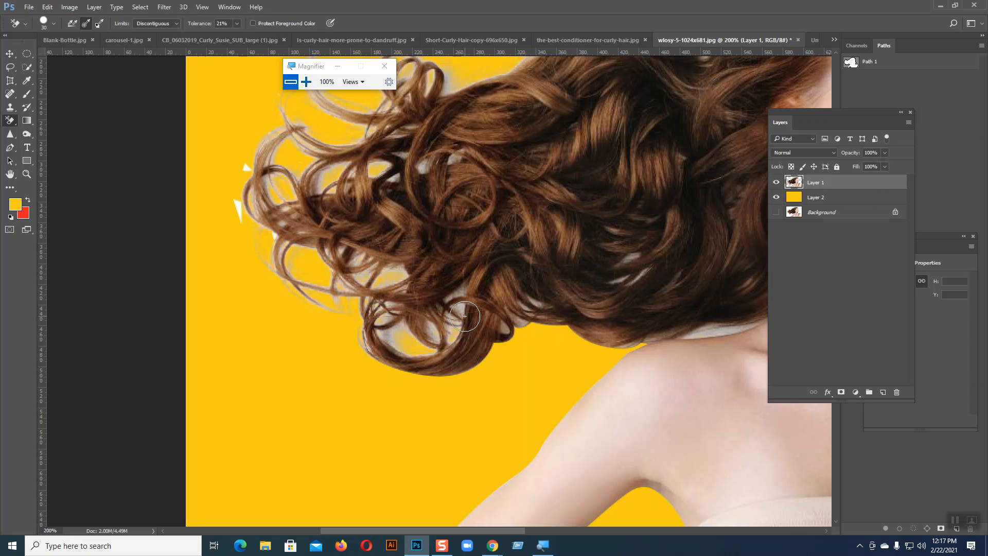
{"action": "mouse_move", "coordinate": [463, 305]}
{"action": "left_mouse_down"}
{"action": "mouse_move", "coordinate": [451, 352]}
{"action": "mouse_move", "coordinate": [433, 311]}
{"action": "mouse_move", "coordinate": [366, 361]}
{"action": "mouse_move", "coordinate": [376, 354]}
{"action": "left_mouse_up"}
{"action": "mouse_move", "coordinate": [392, 277]}
{"action": "left_mouse_down"}
{"action": "mouse_move", "coordinate": [381, 261]}
{"action": "mouse_move", "coordinate": [340, 287]}
{"action": "mouse_move", "coordinate": [331, 275]}
{"action": "mouse_move", "coordinate": [306, 286]}
{"action": "mouse_move", "coordinate": [247, 236]}
{"action": "mouse_move", "coordinate": [253, 195]}
{"action": "mouse_move", "coordinate": [288, 154]}
{"action": "mouse_move", "coordinate": [325, 177]}
{"action": "mouse_move", "coordinate": [370, 186]}
{"action": "mouse_move", "coordinate": [379, 128]}
{"action": "mouse_move", "coordinate": [427, 157]}
{"action": "mouse_move", "coordinate": [404, 175]}
{"action": "mouse_move", "coordinate": [258, 137]}
{"action": "mouse_move", "coordinate": [260, 203]}
{"action": "mouse_move", "coordinate": [238, 208]}
{"action": "mouse_move", "coordinate": [263, 214]}
{"action": "mouse_move", "coordinate": [298, 314]}
{"action": "mouse_move", "coordinate": [331, 326]}
{"action": "mouse_move", "coordinate": [441, 127]}
{"action": "left_mouse_up"}
Erase the remaining pale fringe along the top of the hair up to the forehead and show the whole image.
{"action": "scroll", "coordinate": [441, 128], "scroll_direction": "up", "scroll_amount": 5}
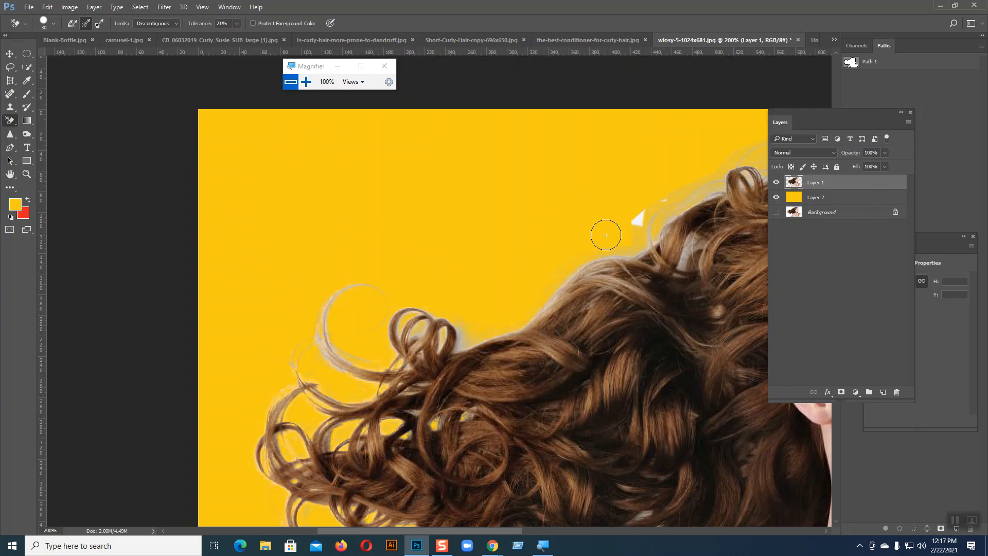
{"action": "mouse_move", "coordinate": [639, 230]}
{"action": "left_mouse_down"}
{"action": "mouse_move", "coordinate": [633, 258]}
{"action": "mouse_move", "coordinate": [510, 321]}
{"action": "mouse_move", "coordinate": [468, 329]}
{"action": "mouse_move", "coordinate": [457, 346]}
{"action": "mouse_move", "coordinate": [520, 320]}
{"action": "mouse_move", "coordinate": [509, 331]}
{"action": "mouse_move", "coordinate": [572, 271]}
{"action": "mouse_move", "coordinate": [562, 290]}
{"action": "mouse_move", "coordinate": [659, 246]}
{"action": "mouse_move", "coordinate": [686, 206]}
{"action": "left_mouse_up"}
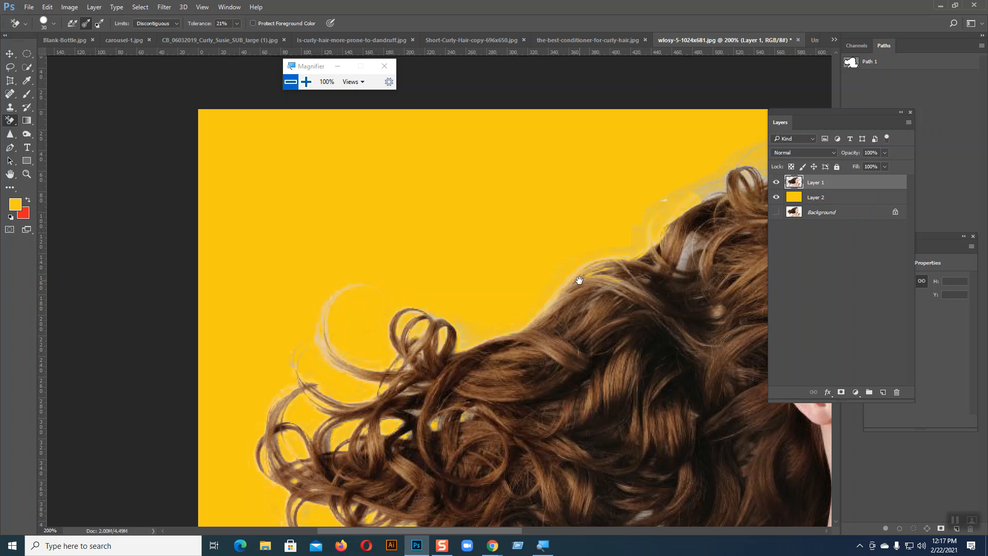
{"action": "left_click_drag", "start_coordinate": [564, 287], "coordinate": [298, 335]}
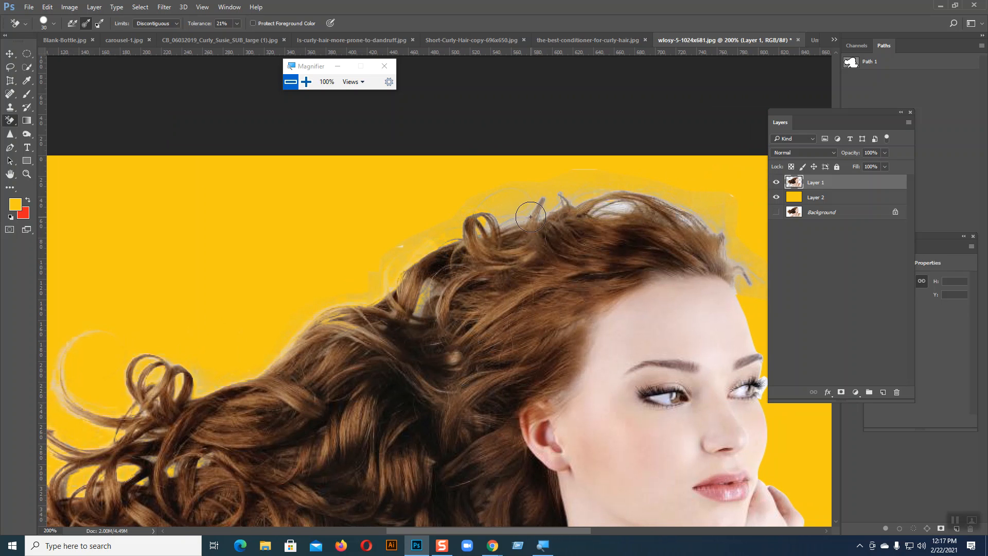
{"action": "mouse_move", "coordinate": [492, 223]}
{"action": "left_mouse_down"}
{"action": "mouse_move", "coordinate": [524, 207]}
{"action": "mouse_move", "coordinate": [526, 221]}
{"action": "mouse_move", "coordinate": [570, 201]}
{"action": "mouse_move", "coordinate": [644, 203]}
{"action": "mouse_move", "coordinate": [711, 237]}
{"action": "mouse_move", "coordinate": [764, 287]}
{"action": "mouse_move", "coordinate": [733, 238]}
{"action": "mouse_move", "coordinate": [680, 209]}
{"action": "mouse_move", "coordinate": [728, 208]}
{"action": "left_mouse_up"}
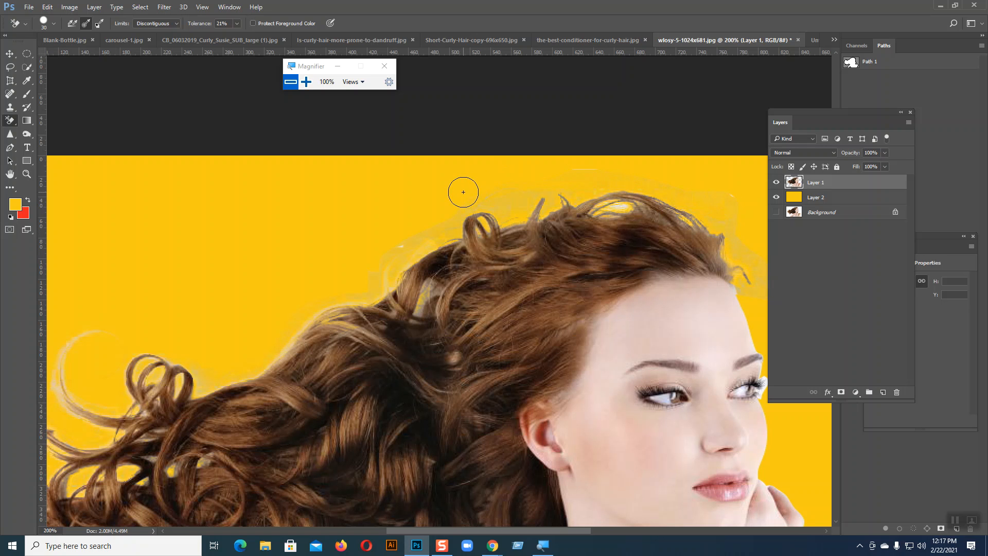
{"action": "key", "text": "ctrl+minus"}
{"action": "key", "text": "ctrl+minus"}
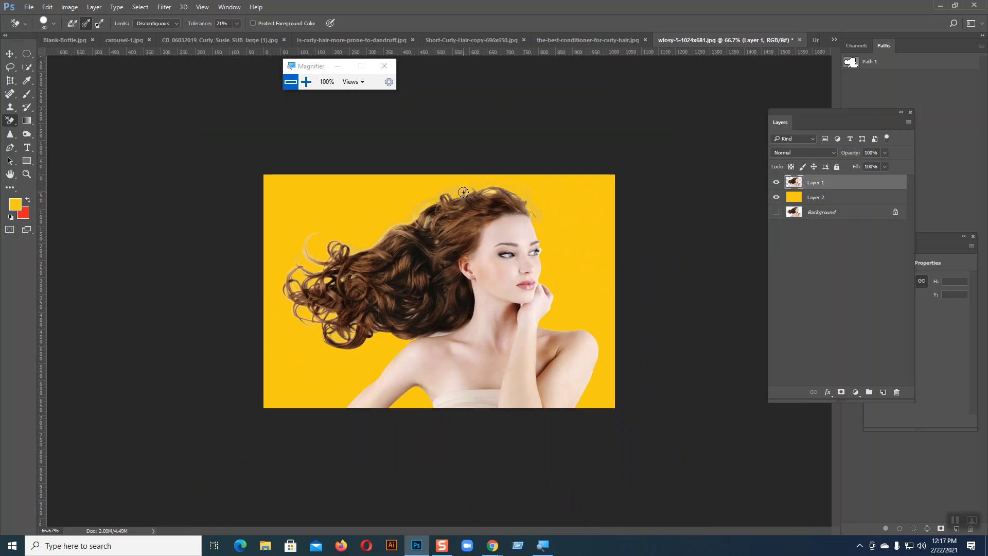
Hide Layer 1 and Layer 2, show the Background layer, and load the woman's path outline as a selection on it.
{"action": "left_click", "coordinate": [777, 182]}
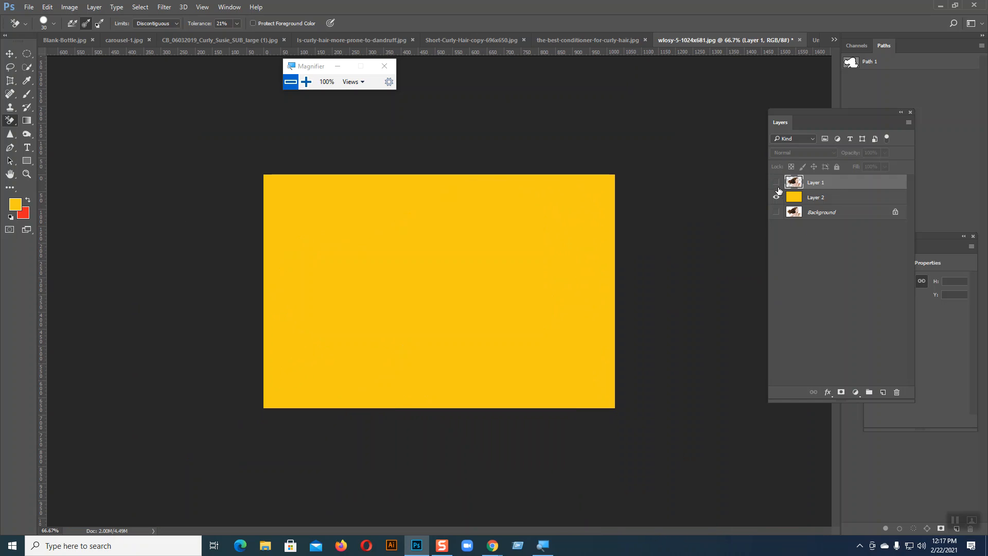
{"action": "left_click", "coordinate": [777, 197]}
{"action": "left_click", "coordinate": [777, 212]}
{"action": "left_click", "coordinate": [818, 213]}
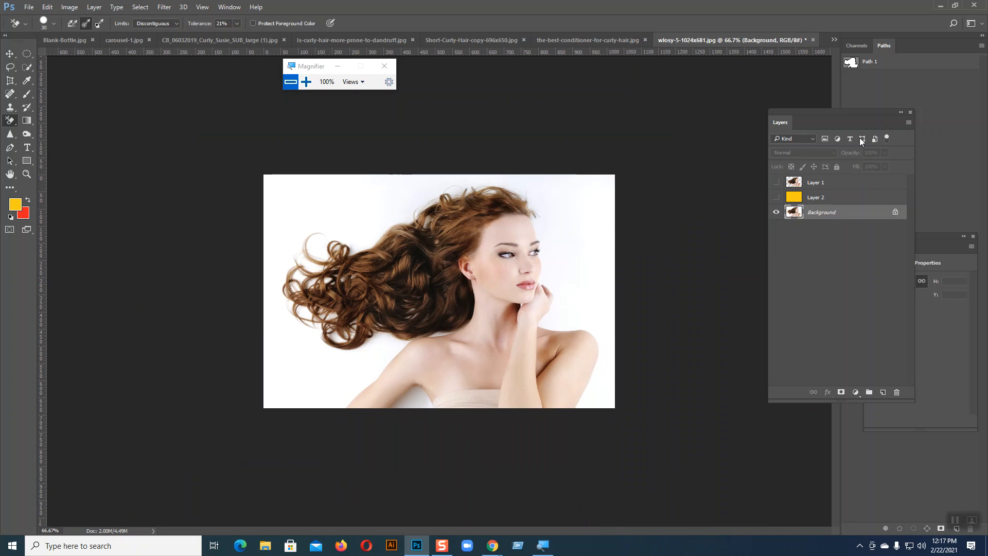
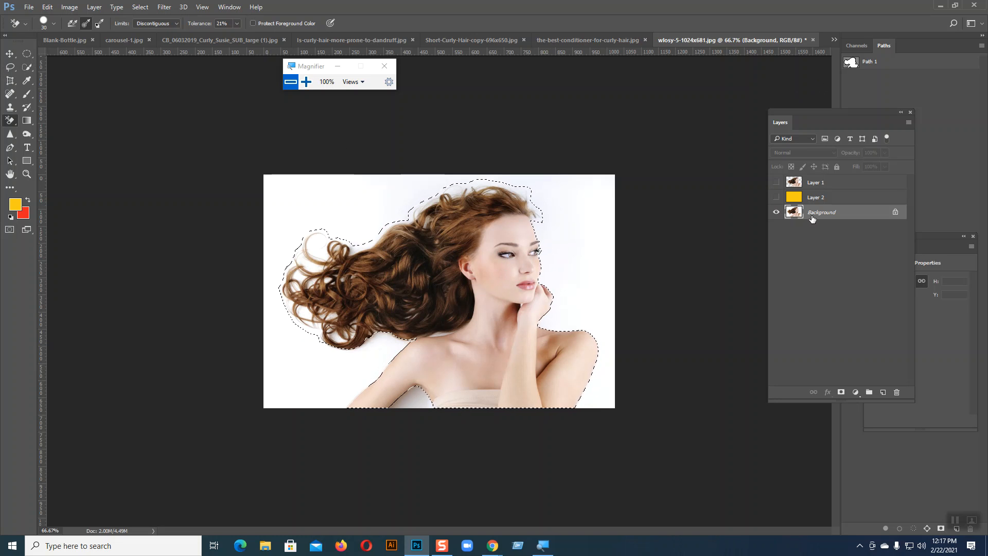
In Select and Mask, set the edge radius to 2 px and refine the top hair edge from the forehead to the outer curls.
{"action": "left_click", "coordinate": [30, 52]}
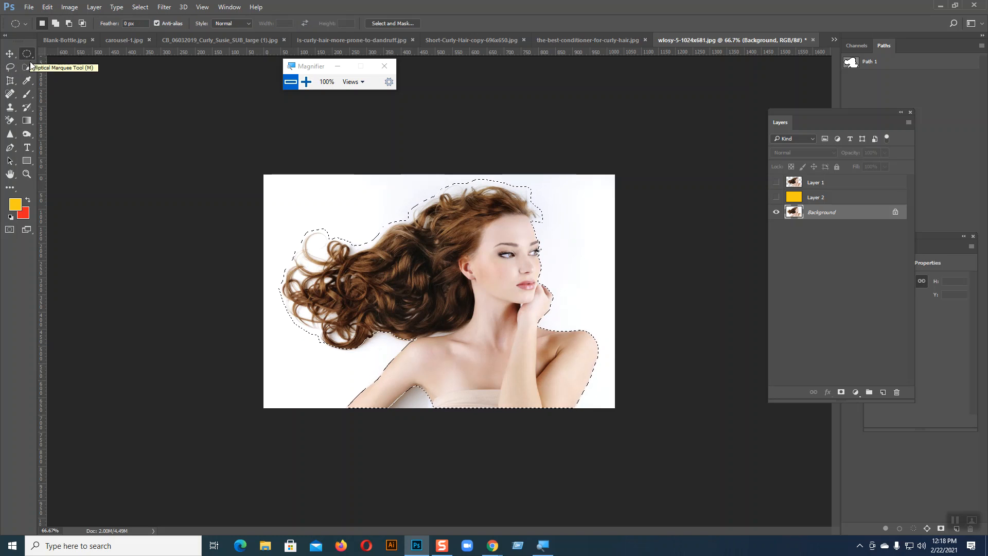
{"action": "left_click", "coordinate": [391, 22]}
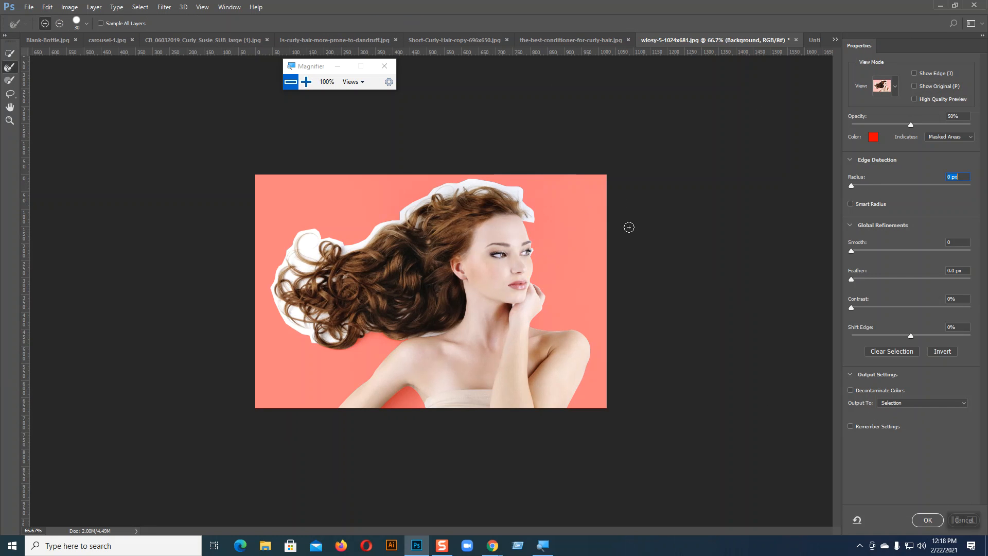
{"action": "scroll", "coordinate": [629, 227], "scroll_direction": "up", "scroll_amount": 2}
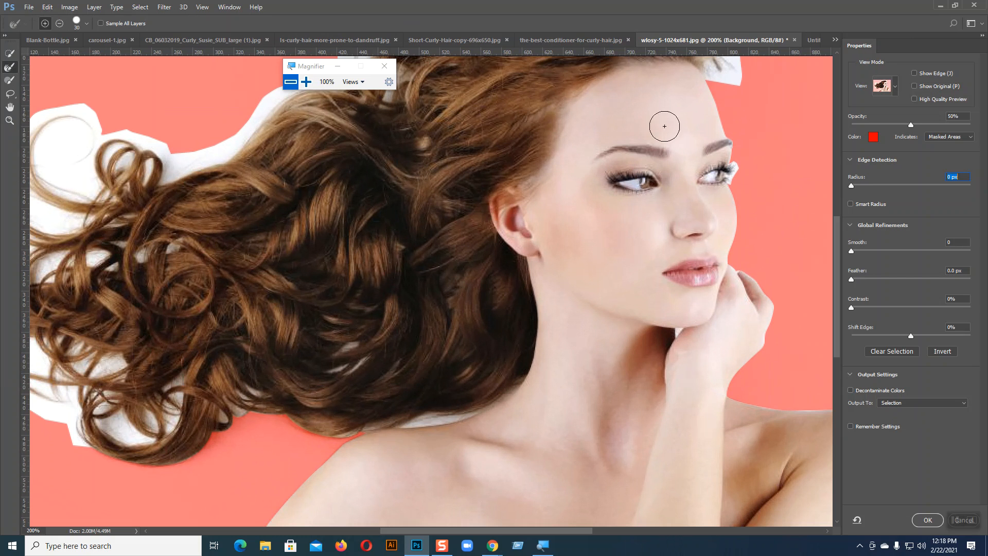
{"action": "left_click_drag", "start_coordinate": [749, 135], "coordinate": [725, 278]}
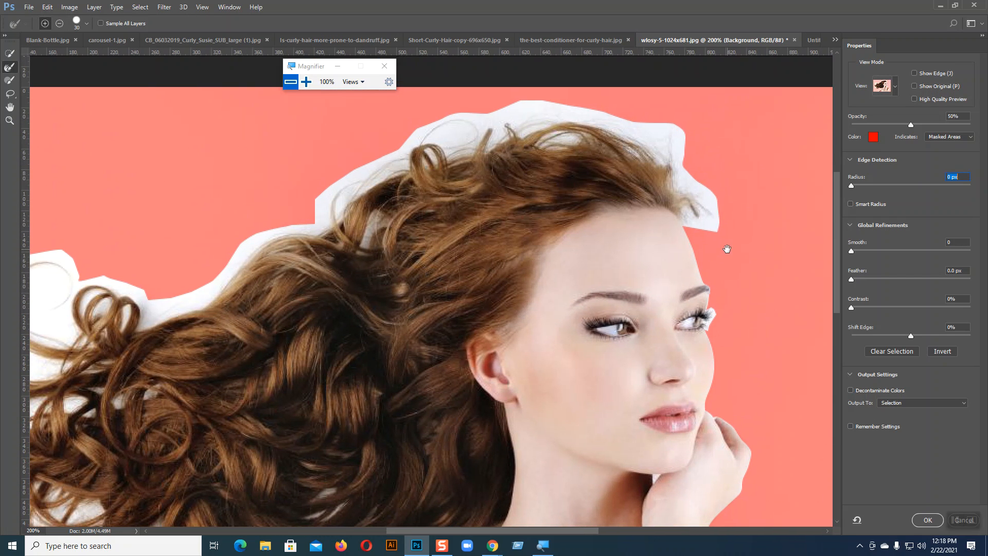
{"action": "mouse_move", "coordinate": [711, 216]}
{"action": "left_mouse_down"}
{"action": "mouse_move", "coordinate": [704, 191]}
{"action": "mouse_move", "coordinate": [690, 175]}
{"action": "mouse_move", "coordinate": [688, 191]}
{"action": "mouse_move", "coordinate": [677, 144]}
{"action": "left_mouse_up"}
{"action": "type", "text": "2"}
{"action": "mouse_move", "coordinate": [695, 189]}
{"action": "left_mouse_down"}
{"action": "mouse_move", "coordinate": [711, 222]}
{"action": "mouse_move", "coordinate": [694, 208]}
{"action": "mouse_move", "coordinate": [695, 216]}
{"action": "mouse_move", "coordinate": [671, 138]}
{"action": "mouse_move", "coordinate": [675, 152]}
{"action": "mouse_move", "coordinate": [653, 136]}
{"action": "mouse_move", "coordinate": [670, 160]}
{"action": "mouse_move", "coordinate": [631, 131]}
{"action": "mouse_move", "coordinate": [641, 145]}
{"action": "mouse_move", "coordinate": [588, 125]}
{"action": "mouse_move", "coordinate": [624, 117]}
{"action": "mouse_move", "coordinate": [527, 141]}
{"action": "mouse_move", "coordinate": [562, 119]}
{"action": "mouse_move", "coordinate": [555, 111]}
{"action": "mouse_move", "coordinate": [509, 112]}
{"action": "mouse_move", "coordinate": [493, 122]}
{"action": "mouse_move", "coordinate": [517, 113]}
{"action": "mouse_move", "coordinate": [475, 140]}
{"action": "mouse_move", "coordinate": [496, 137]}
{"action": "mouse_move", "coordinate": [453, 151]}
{"action": "mouse_move", "coordinate": [465, 122]}
{"action": "mouse_move", "coordinate": [455, 125]}
{"action": "mouse_move", "coordinate": [435, 145]}
{"action": "mouse_move", "coordinate": [450, 148]}
{"action": "mouse_move", "coordinate": [421, 165]}
{"action": "mouse_move", "coordinate": [426, 138]}
{"action": "mouse_move", "coordinate": [397, 175]}
{"action": "mouse_move", "coordinate": [384, 182]}
{"action": "mouse_move", "coordinate": [385, 164]}
{"action": "mouse_move", "coordinate": [341, 191]}
{"action": "mouse_move", "coordinate": [325, 227]}
{"action": "mouse_move", "coordinate": [376, 218]}
{"action": "mouse_move", "coordinate": [361, 240]}
{"action": "mouse_move", "coordinate": [330, 218]}
{"action": "mouse_move", "coordinate": [369, 183]}
{"action": "left_mouse_up"}
{"action": "mouse_move", "coordinate": [296, 230]}
{"action": "left_mouse_down"}
{"action": "mouse_move", "coordinate": [269, 239]}
{"action": "mouse_move", "coordinate": [292, 236]}
{"action": "mouse_move", "coordinate": [243, 257]}
{"action": "mouse_move", "coordinate": [208, 293]}
{"action": "mouse_move", "coordinate": [134, 319]}
{"action": "mouse_move", "coordinate": [143, 319]}
{"action": "mouse_move", "coordinate": [119, 319]}
{"action": "mouse_move", "coordinate": [134, 294]}
{"action": "mouse_move", "coordinate": [102, 290]}
{"action": "mouse_move", "coordinate": [91, 321]}
{"action": "mouse_move", "coordinate": [76, 281]}
{"action": "mouse_move", "coordinate": [77, 299]}
{"action": "mouse_move", "coordinate": [132, 300]}
{"action": "mouse_move", "coordinate": [69, 342]}
{"action": "mouse_move", "coordinate": [52, 337]}
{"action": "mouse_move", "coordinate": [70, 341]}
{"action": "mouse_move", "coordinate": [63, 253]}
{"action": "mouse_move", "coordinate": [46, 274]}
{"action": "mouse_move", "coordinate": [39, 330]}
{"action": "mouse_move", "coordinate": [56, 335]}
{"action": "mouse_move", "coordinate": [101, 301]}
{"action": "left_mouse_up"}
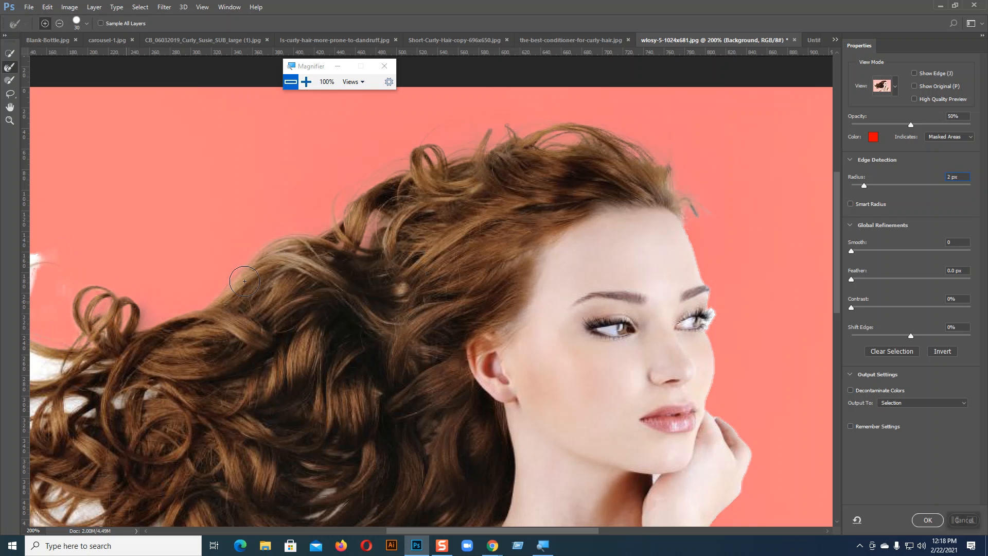
Refine the outer hair edge along the wispy curls at the far end, clearing the background between the strands.
{"action": "left_click_drag", "start_coordinate": [243, 289], "coordinate": [596, 155]}
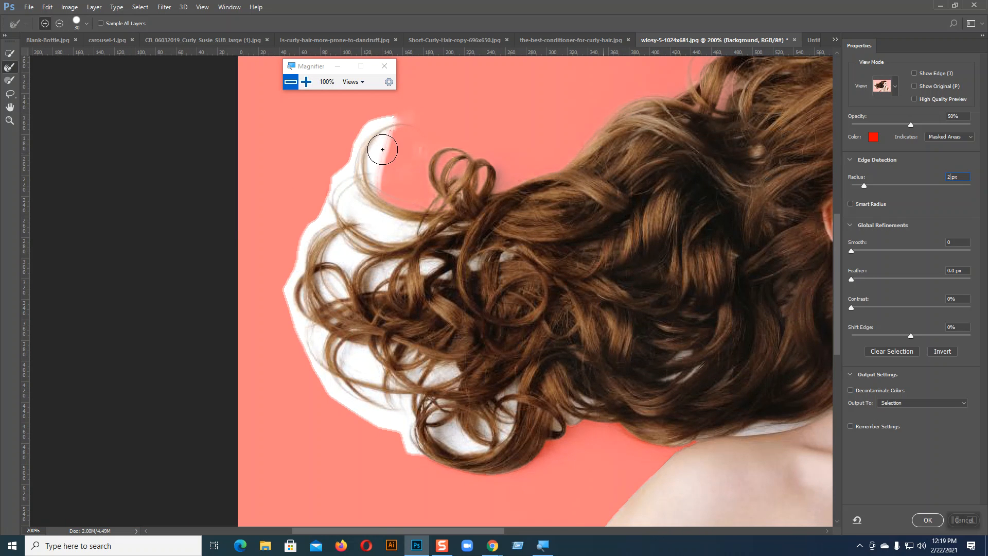
{"action": "mouse_move", "coordinate": [386, 137]}
{"action": "left_mouse_down"}
{"action": "mouse_move", "coordinate": [360, 155]}
{"action": "mouse_move", "coordinate": [405, 108]}
{"action": "mouse_move", "coordinate": [349, 173]}
{"action": "mouse_move", "coordinate": [385, 155]}
{"action": "mouse_move", "coordinate": [358, 183]}
{"action": "mouse_move", "coordinate": [365, 166]}
{"action": "mouse_move", "coordinate": [366, 195]}
{"action": "mouse_move", "coordinate": [395, 236]}
{"action": "mouse_move", "coordinate": [374, 222]}
{"action": "mouse_move", "coordinate": [435, 226]}
{"action": "left_mouse_up"}
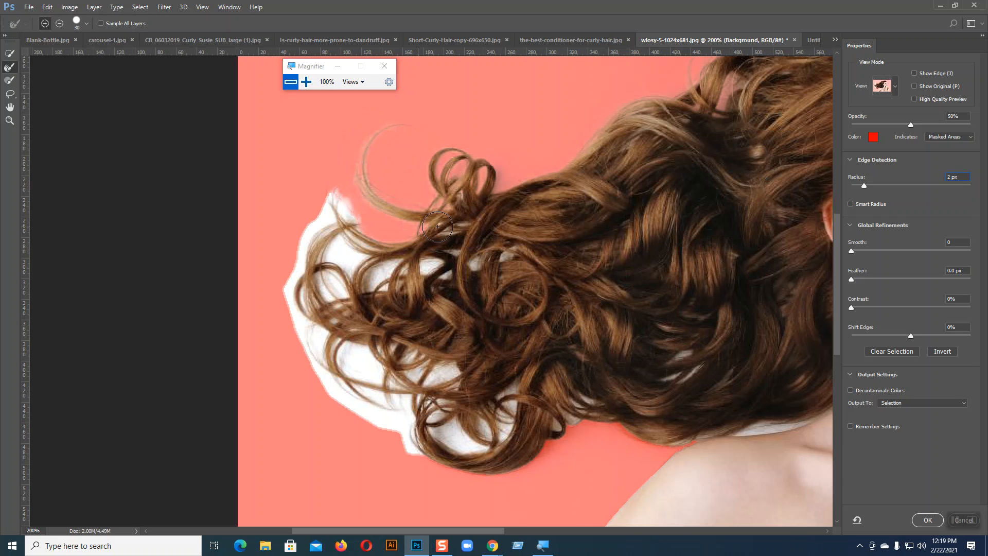
{"action": "left_click_drag", "start_coordinate": [356, 226], "coordinate": [331, 204]}
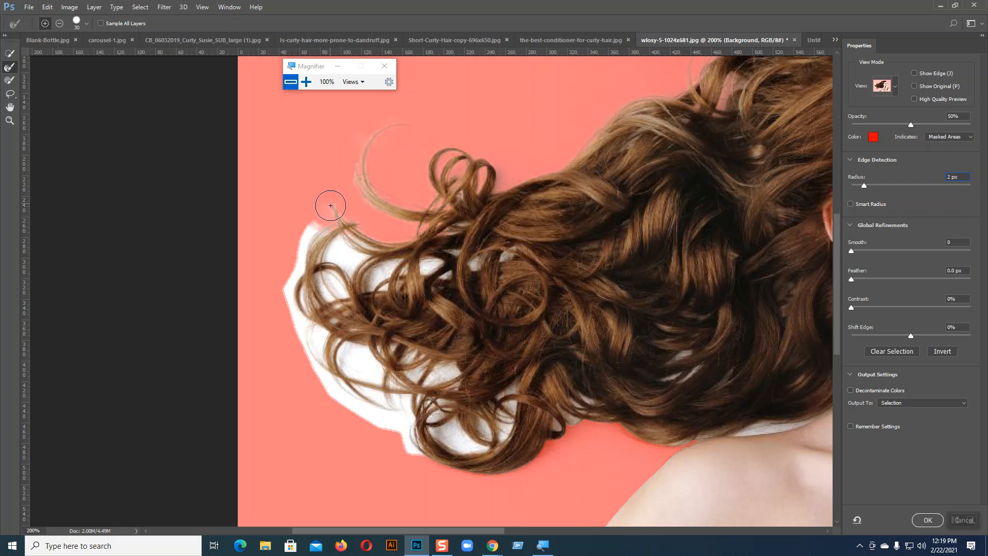
{"action": "mouse_move", "coordinate": [312, 256]}
{"action": "left_mouse_down"}
{"action": "mouse_move", "coordinate": [301, 309]}
{"action": "mouse_move", "coordinate": [319, 253]}
{"action": "mouse_move", "coordinate": [339, 240]}
{"action": "mouse_move", "coordinate": [333, 302]}
{"action": "mouse_move", "coordinate": [359, 261]}
{"action": "mouse_move", "coordinate": [374, 258]}
{"action": "mouse_move", "coordinate": [356, 252]}
{"action": "mouse_move", "coordinate": [429, 269]}
{"action": "mouse_move", "coordinate": [370, 285]}
{"action": "mouse_move", "coordinate": [504, 254]}
{"action": "left_mouse_up"}
{"action": "mouse_move", "coordinate": [319, 343]}
{"action": "left_mouse_down"}
{"action": "mouse_move", "coordinate": [339, 398]}
{"action": "mouse_move", "coordinate": [326, 374]}
{"action": "mouse_move", "coordinate": [337, 354]}
{"action": "mouse_move", "coordinate": [349, 364]}
{"action": "mouse_move", "coordinate": [359, 349]}
{"action": "mouse_move", "coordinate": [416, 351]}
{"action": "mouse_move", "coordinate": [383, 355]}
{"action": "mouse_move", "coordinate": [410, 358]}
{"action": "mouse_move", "coordinate": [349, 381]}
{"action": "mouse_move", "coordinate": [328, 375]}
{"action": "mouse_move", "coordinate": [415, 443]}
{"action": "mouse_move", "coordinate": [415, 399]}
{"action": "mouse_move", "coordinate": [362, 394]}
{"action": "mouse_move", "coordinate": [453, 369]}
{"action": "mouse_move", "coordinate": [423, 377]}
{"action": "mouse_move", "coordinate": [455, 379]}
{"action": "left_mouse_up"}
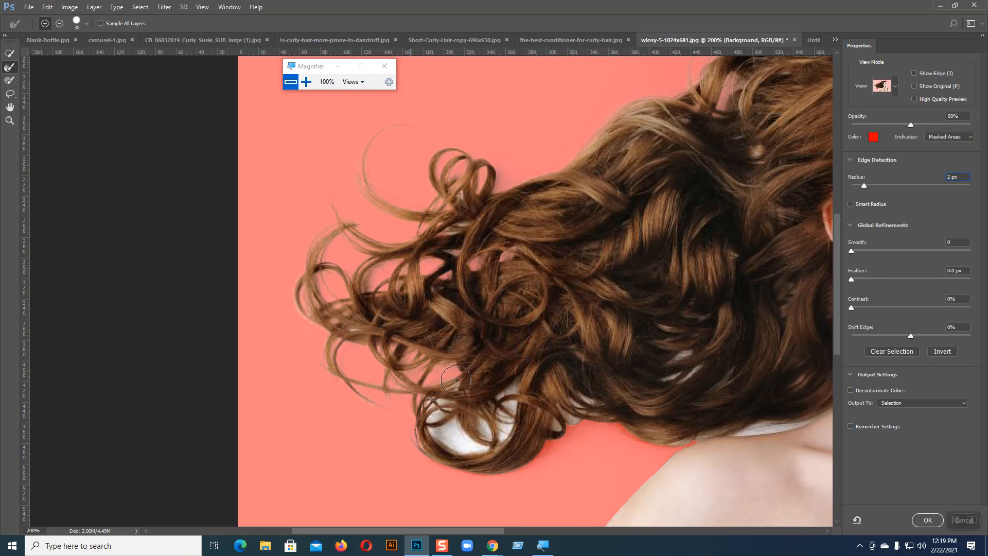
Refine the selection inside the lowest curl, in the remaining hair gaps, and along the hair edge above the shoulder.
{"action": "mouse_move", "coordinate": [434, 416]}
{"action": "left_mouse_down"}
{"action": "mouse_move", "coordinate": [451, 388]}
{"action": "mouse_move", "coordinate": [444, 432]}
{"action": "mouse_move", "coordinate": [459, 441]}
{"action": "mouse_move", "coordinate": [440, 436]}
{"action": "mouse_move", "coordinate": [480, 446]}
{"action": "mouse_move", "coordinate": [506, 430]}
{"action": "mouse_move", "coordinate": [478, 447]}
{"action": "mouse_move", "coordinate": [498, 429]}
{"action": "left_mouse_up"}
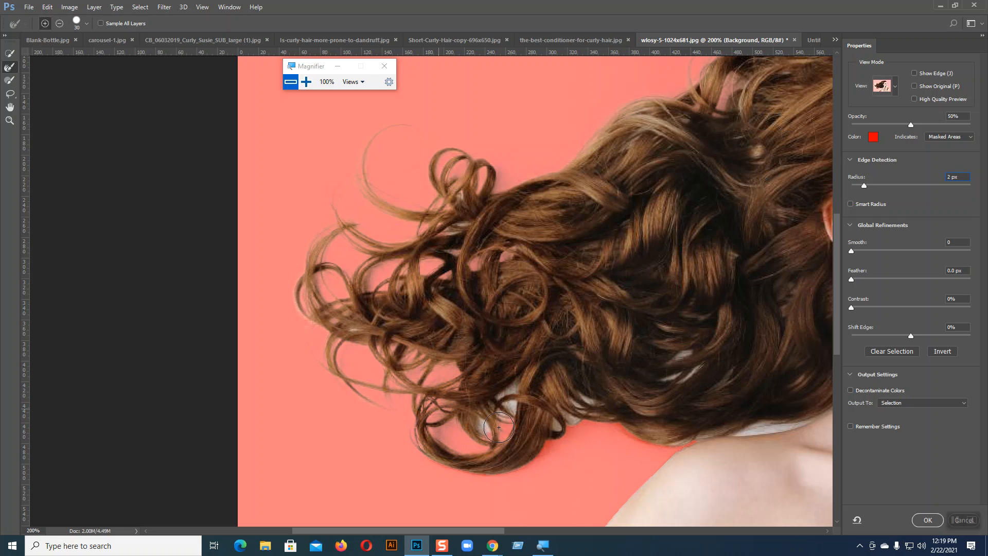
{"action": "left_click_drag", "start_coordinate": [509, 392], "coordinate": [490, 413]}
{"action": "mouse_move", "coordinate": [582, 407]}
{"action": "left_mouse_down"}
{"action": "mouse_move", "coordinate": [576, 414]}
{"action": "mouse_move", "coordinate": [592, 405]}
{"action": "mouse_move", "coordinate": [598, 416]}
{"action": "left_mouse_up"}
{"action": "left_click_drag", "start_coordinate": [655, 445], "coordinate": [803, 423]}
{"action": "mouse_move", "coordinate": [678, 384]}
{"action": "left_mouse_down"}
{"action": "mouse_move", "coordinate": [693, 361]}
{"action": "mouse_move", "coordinate": [685, 356]}
{"action": "mouse_move", "coordinate": [677, 372]}
{"action": "left_mouse_up"}
Examine the selection edge around the far eye's lashes in close-up, then view the whole image.
{"action": "left_click_drag", "start_coordinate": [601, 448], "coordinate": [268, 465]}
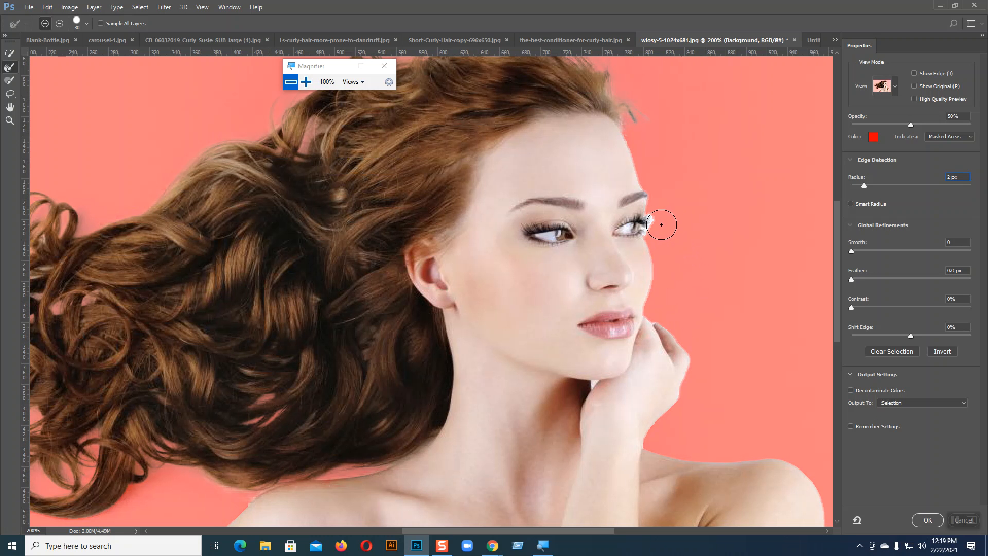
{"action": "key", "text": "ctrl+plus"}
{"action": "key", "text": "ctrl+plus"}
{"action": "key", "text": "ctrl+plus"}
{"action": "left_click_drag", "start_coordinate": [589, 236], "coordinate": [303, 348]}
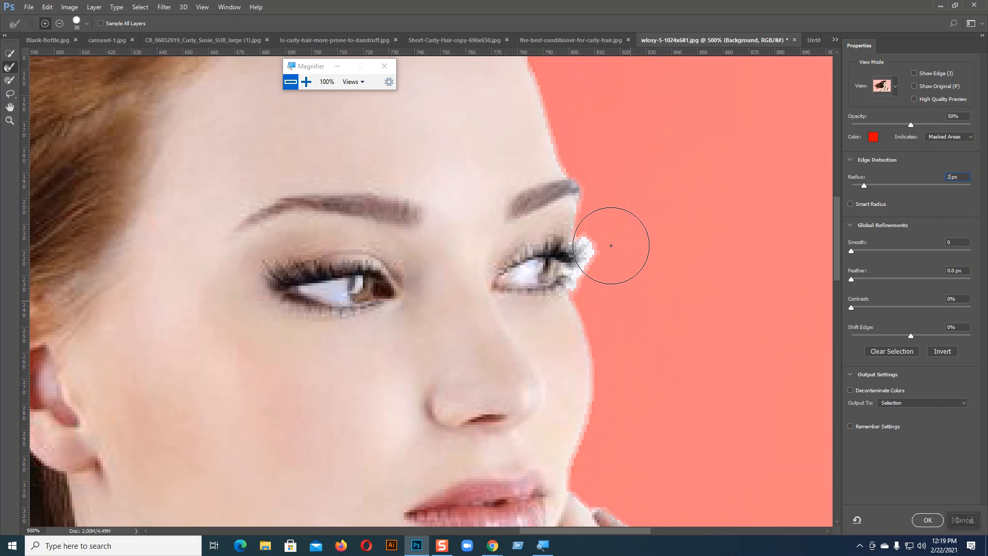
{"action": "key", "text": "ctrl+minus"}
{"action": "key", "text": "ctrl+minus"}
{"action": "key", "text": "ctrl+minus"}
{"action": "key", "text": "ctrl+minus"}
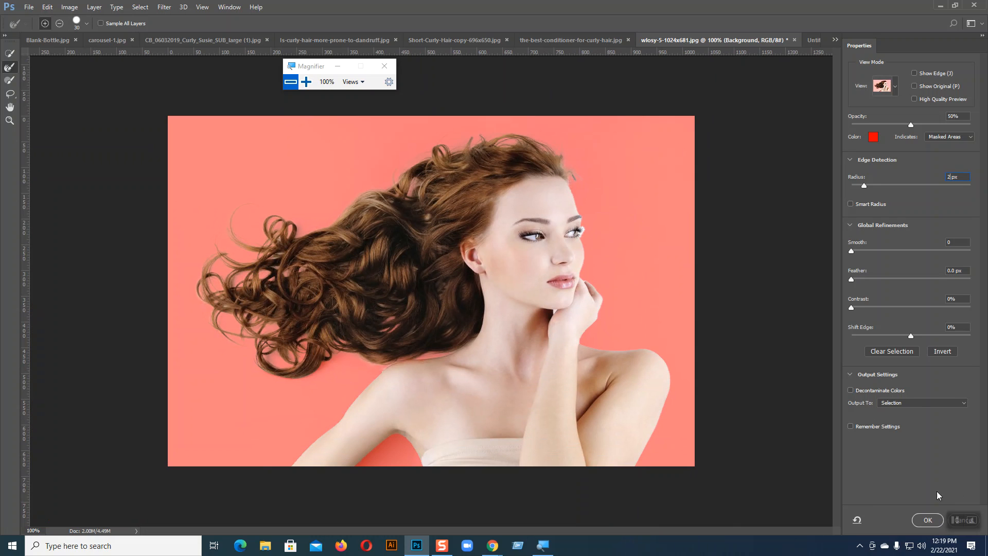
Output the refined selection to a new layer, then show the yellow Layer 2 and place it beneath the cut-out.
{"action": "left_click", "coordinate": [919, 408]}
{"action": "left_click", "coordinate": [907, 422]}
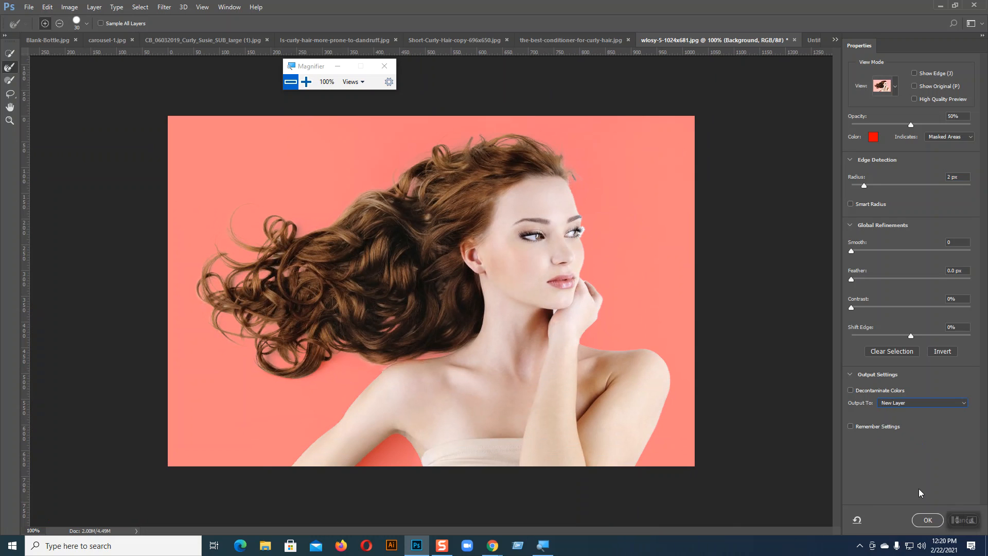
{"action": "left_click", "coordinate": [928, 520]}
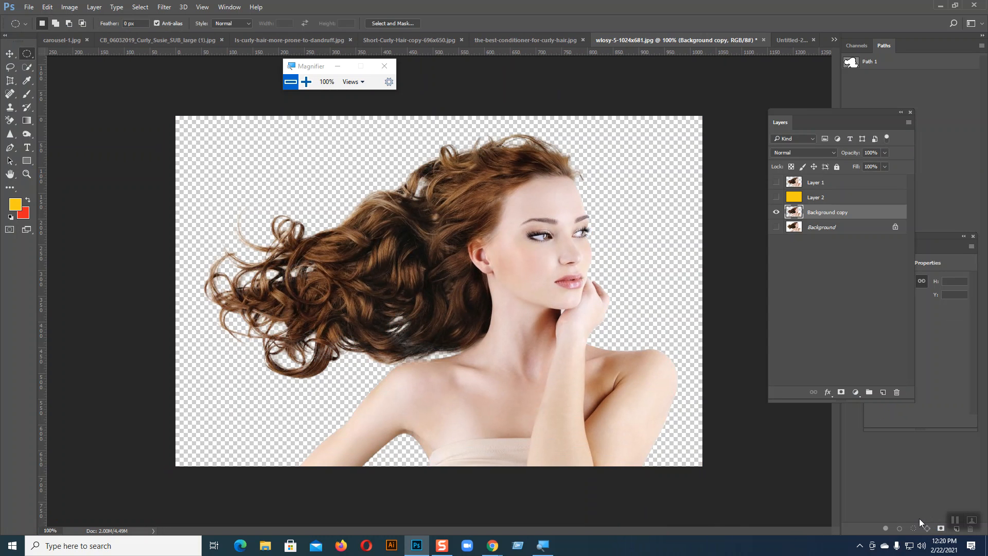
{"action": "left_click", "coordinate": [777, 198]}
{"action": "left_click_drag", "start_coordinate": [804, 199], "coordinate": [803, 218]}
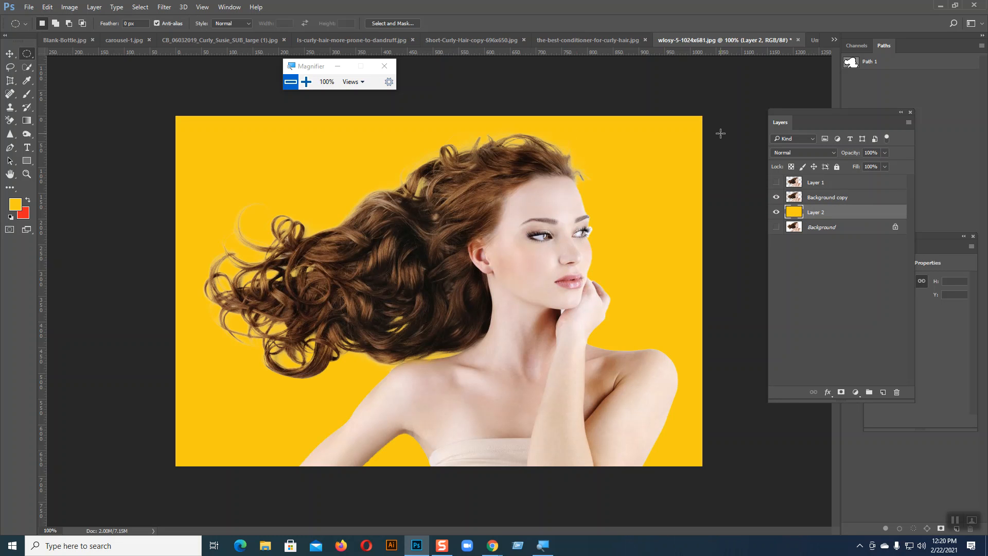
Darken the pale hair edges on the Background copy layer with the Burn tool, from the forehead around the outer and lower curls.
{"action": "left_click", "coordinate": [816, 199]}
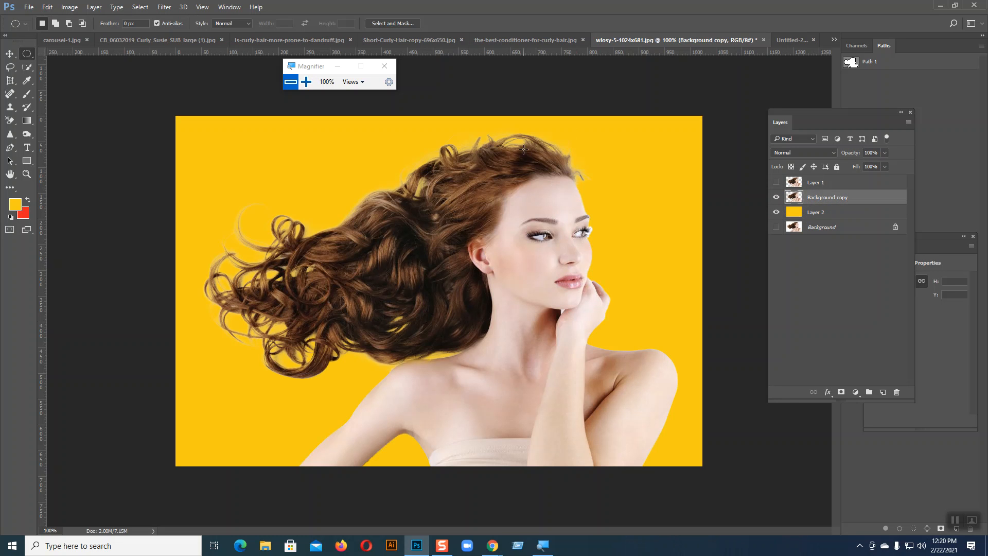
{"action": "left_click", "coordinate": [27, 134]}
{"action": "left_click", "coordinate": [67, 142]}
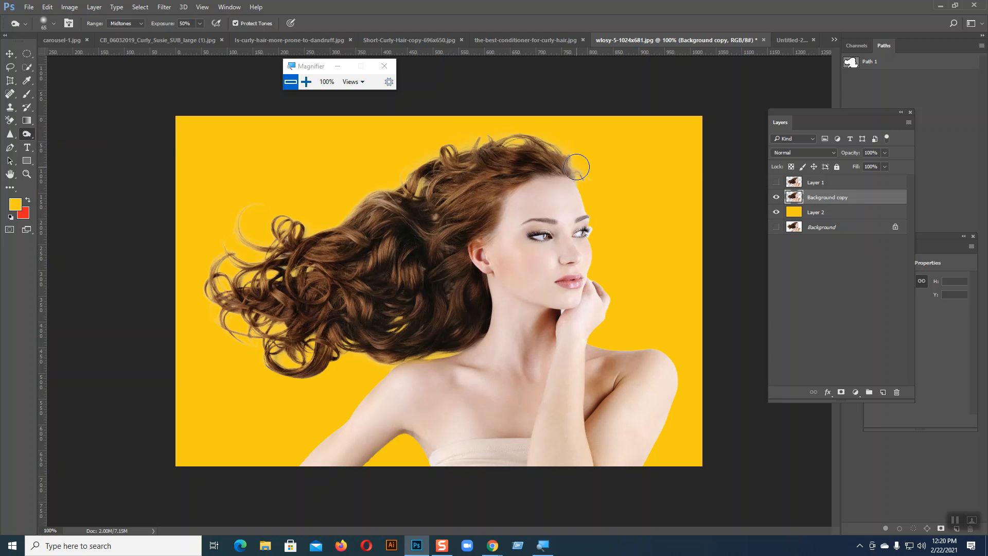
{"action": "mouse_move", "coordinate": [550, 146]}
{"action": "left_mouse_down"}
{"action": "mouse_move", "coordinate": [471, 149]}
{"action": "mouse_move", "coordinate": [480, 145]}
{"action": "mouse_move", "coordinate": [437, 160]}
{"action": "mouse_move", "coordinate": [340, 212]}
{"action": "mouse_move", "coordinate": [403, 177]}
{"action": "mouse_move", "coordinate": [385, 201]}
{"action": "mouse_move", "coordinate": [421, 170]}
{"action": "mouse_move", "coordinate": [308, 237]}
{"action": "mouse_move", "coordinate": [236, 220]}
{"action": "mouse_move", "coordinate": [261, 255]}
{"action": "mouse_move", "coordinate": [238, 213]}
{"action": "mouse_move", "coordinate": [251, 239]}
{"action": "mouse_move", "coordinate": [238, 233]}
{"action": "mouse_move", "coordinate": [221, 275]}
{"action": "mouse_move", "coordinate": [224, 237]}
{"action": "mouse_move", "coordinate": [215, 303]}
{"action": "mouse_move", "coordinate": [209, 266]}
{"action": "mouse_move", "coordinate": [243, 267]}
{"action": "mouse_move", "coordinate": [244, 287]}
{"action": "mouse_move", "coordinate": [225, 257]}
{"action": "mouse_move", "coordinate": [216, 293]}
{"action": "mouse_move", "coordinate": [247, 337]}
{"action": "mouse_move", "coordinate": [260, 317]}
{"action": "mouse_move", "coordinate": [262, 344]}
{"action": "mouse_move", "coordinate": [292, 371]}
{"action": "mouse_move", "coordinate": [317, 298]}
{"action": "mouse_move", "coordinate": [299, 237]}
{"action": "mouse_move", "coordinate": [252, 232]}
{"action": "left_mouse_up"}
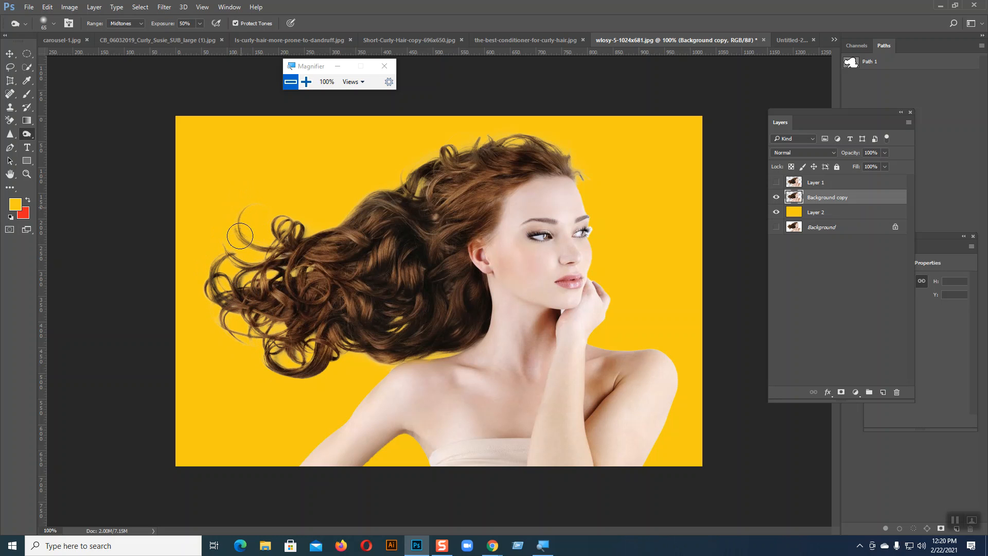
{"action": "mouse_move", "coordinate": [208, 282]}
{"action": "left_mouse_down"}
{"action": "mouse_move", "coordinate": [224, 326]}
{"action": "mouse_move", "coordinate": [311, 381]}
{"action": "left_mouse_up"}
{"action": "mouse_move", "coordinate": [362, 197]}
{"action": "left_mouse_down"}
{"action": "mouse_move", "coordinate": [420, 170]}
{"action": "mouse_move", "coordinate": [310, 225]}
{"action": "mouse_move", "coordinate": [406, 187]}
{"action": "mouse_move", "coordinate": [466, 149]}
{"action": "mouse_move", "coordinate": [406, 161]}
{"action": "mouse_move", "coordinate": [473, 137]}
{"action": "mouse_move", "coordinate": [551, 137]}
{"action": "mouse_move", "coordinate": [581, 159]}
{"action": "left_mouse_up"}
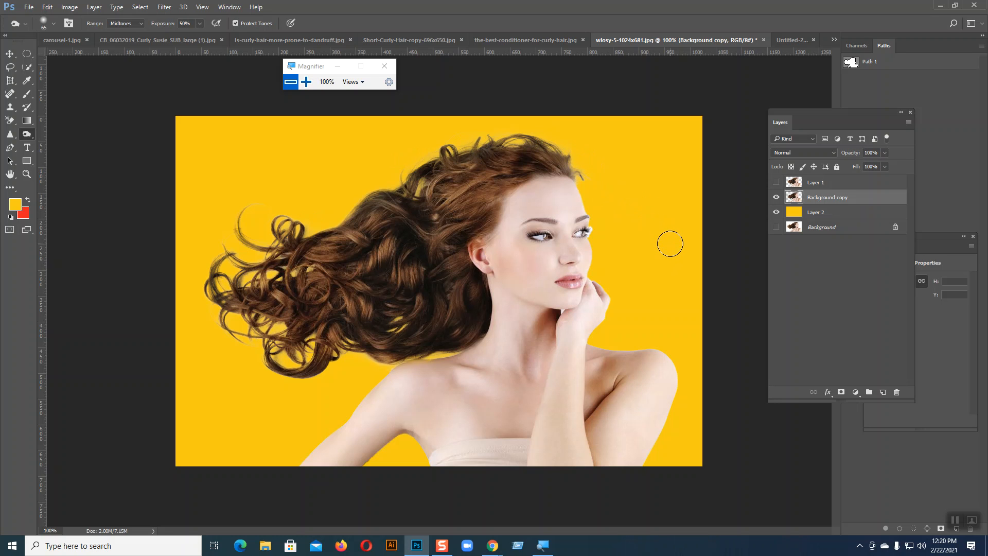
Duplicate the Background copy layer into the Untitled-2 document and switch to that document.
{"action": "right_click", "coordinate": [837, 200]}
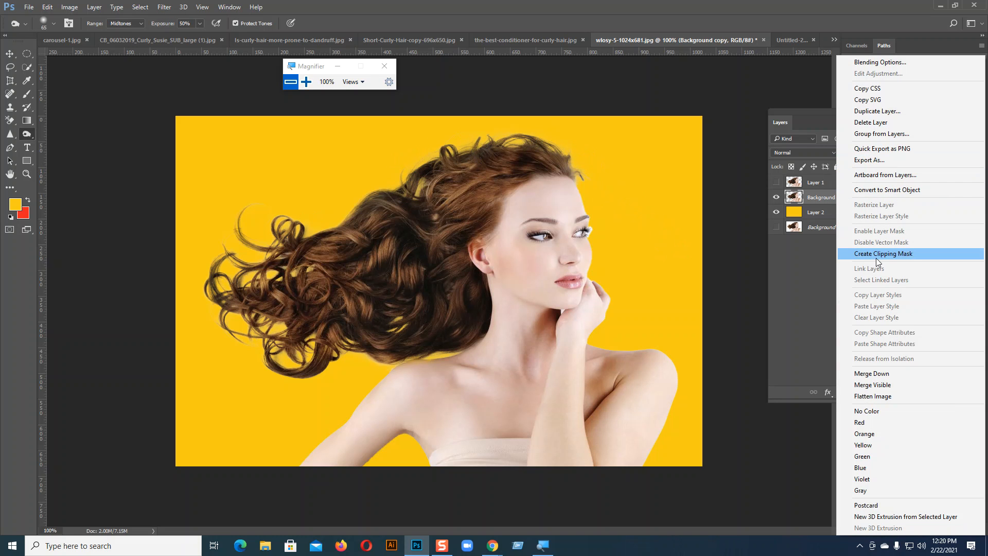
{"action": "left_click", "coordinate": [869, 111]}
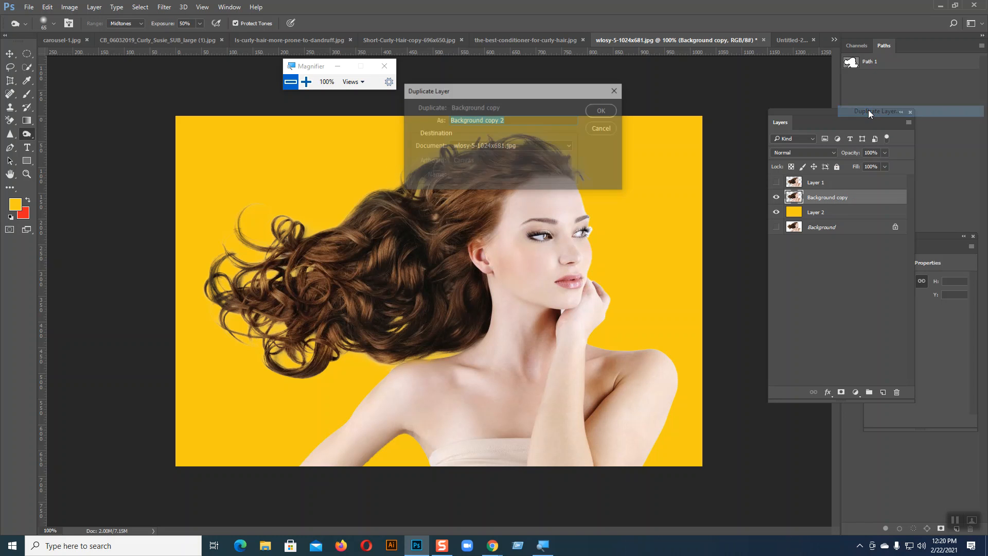
{"action": "left_click", "coordinate": [543, 147]}
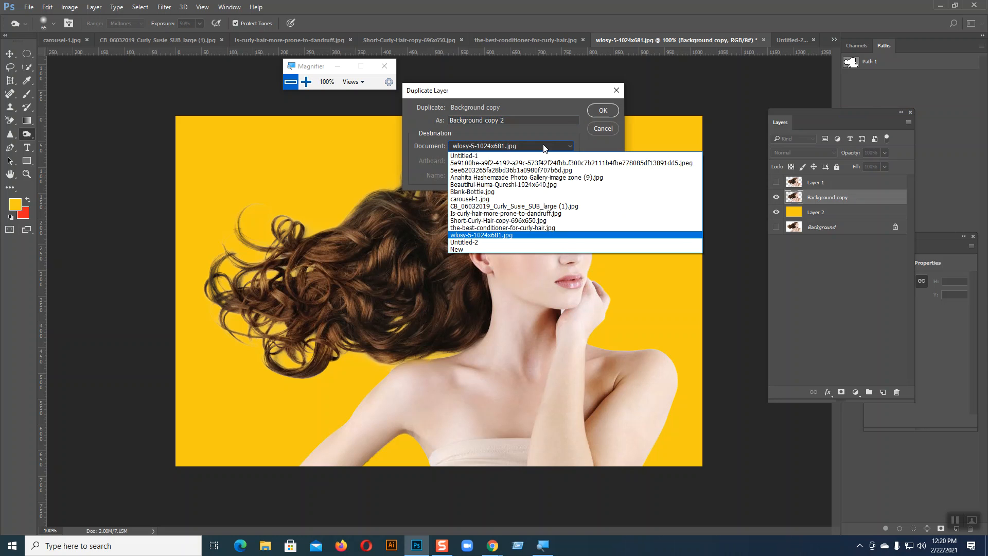
{"action": "left_click", "coordinate": [480, 245]}
{"action": "left_click", "coordinate": [604, 110]}
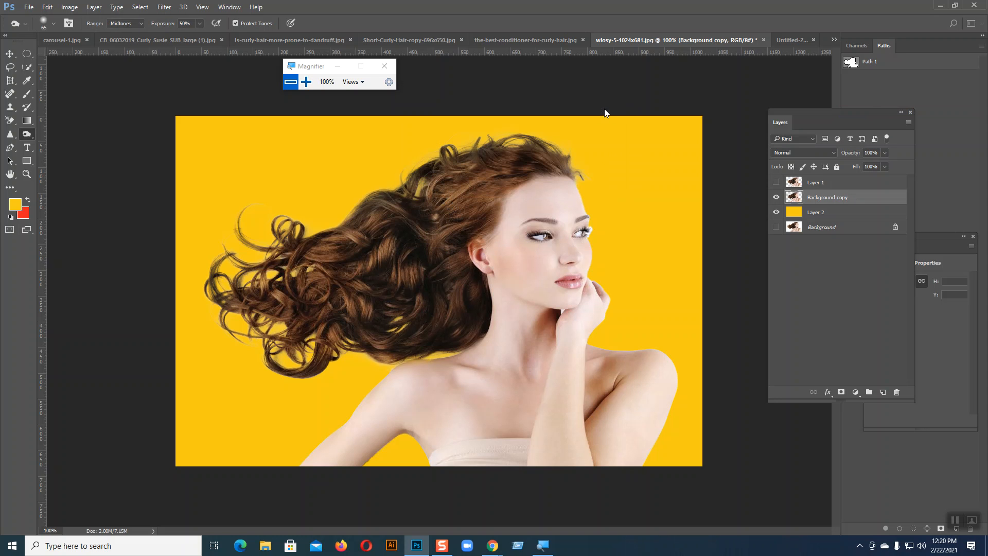
{"action": "left_click", "coordinate": [800, 40]}
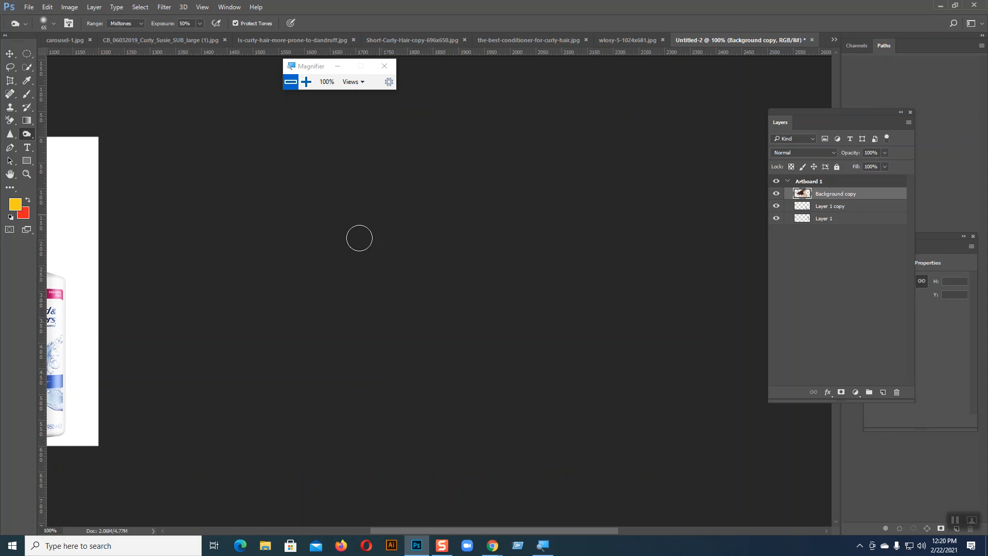
Scale the woman to about 71% and place her beside the bottles, aligned with the artboard's bottom edge.
{"action": "left_click_drag", "start_coordinate": [339, 254], "coordinate": [725, 285]}
{"action": "left_click", "coordinate": [9, 53]}
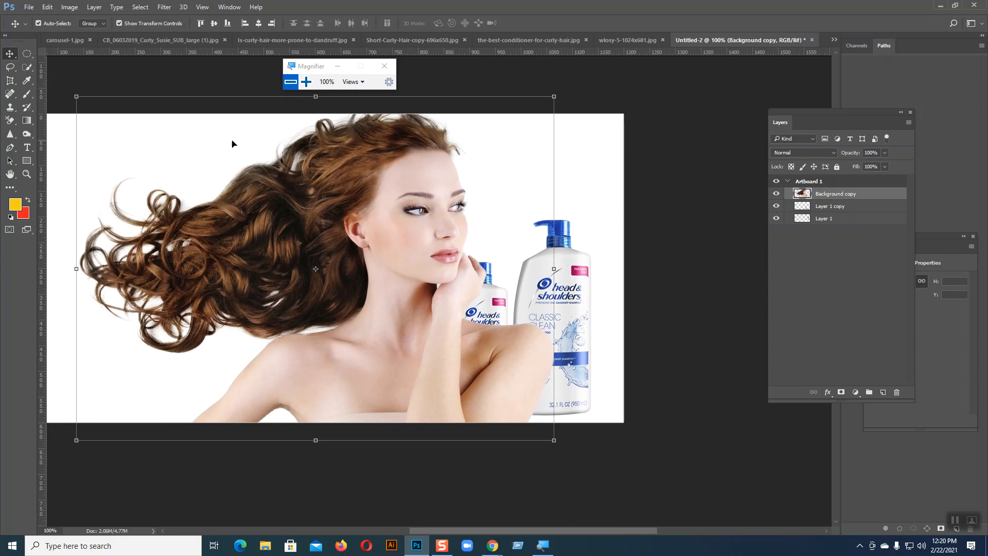
{"action": "left_click_drag", "start_coordinate": [556, 96], "coordinate": [465, 161]}
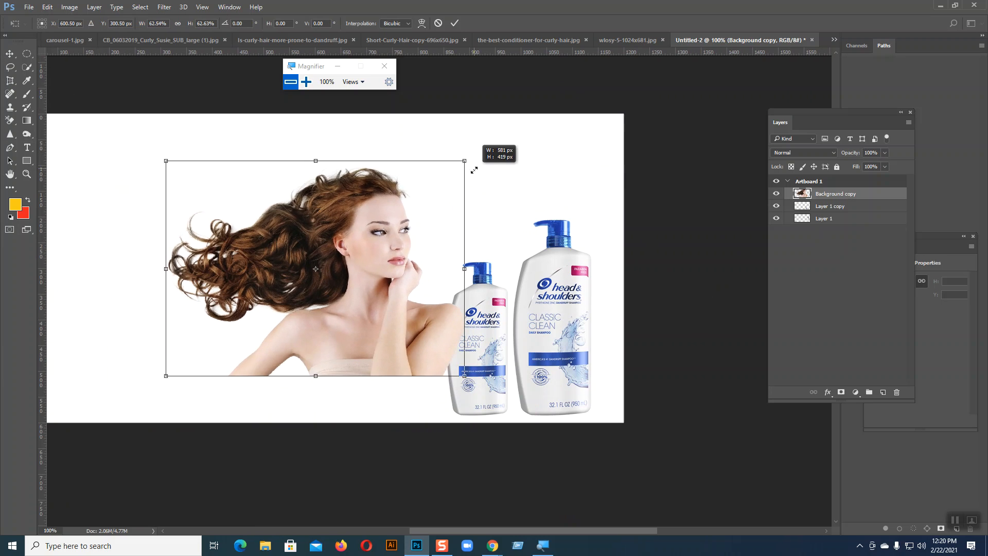
{"action": "left_click_drag", "start_coordinate": [493, 279], "coordinate": [629, 274]}
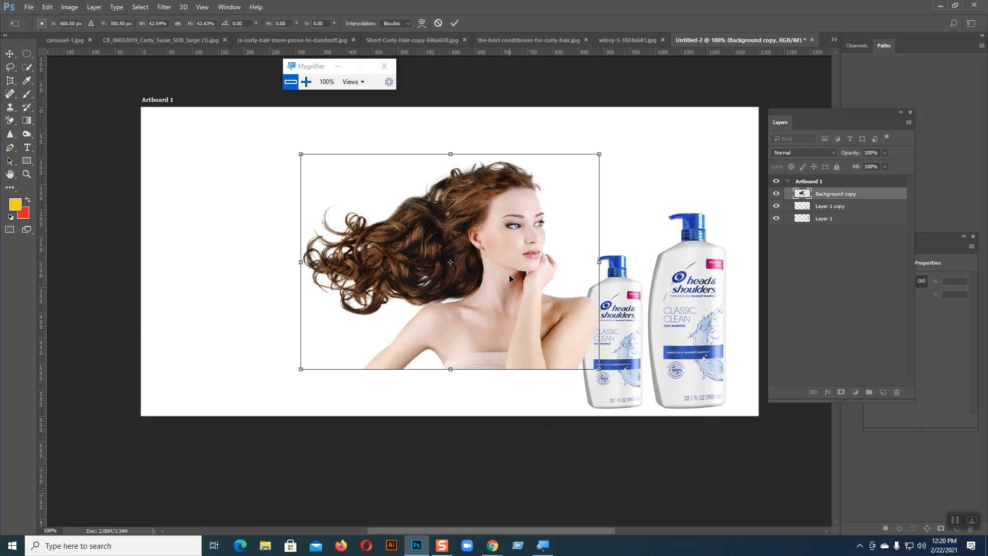
{"action": "left_click_drag", "start_coordinate": [508, 279], "coordinate": [357, 326]}
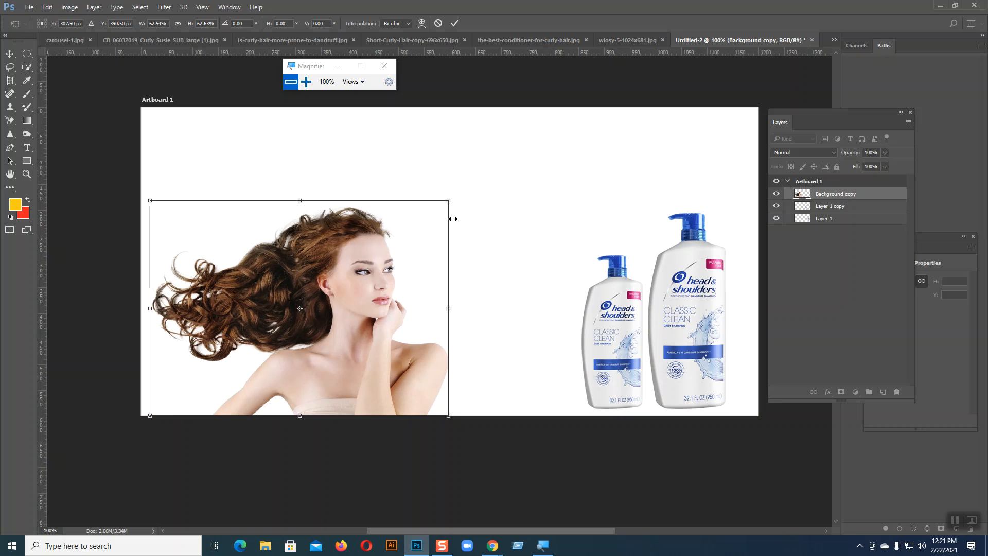
{"action": "left_click_drag", "start_coordinate": [451, 200], "coordinate": [476, 169]}
{"action": "left_click_drag", "start_coordinate": [393, 273], "coordinate": [406, 251]}
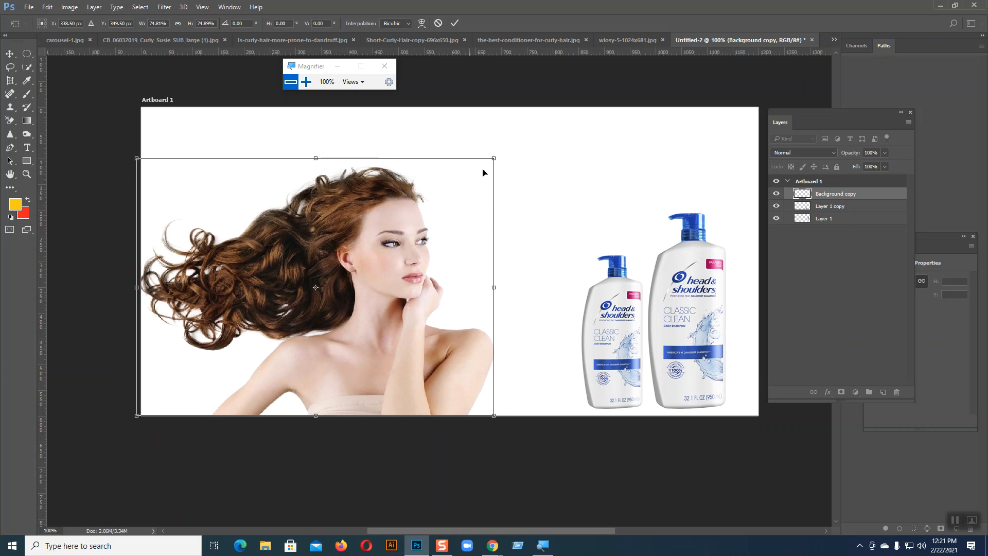
{"action": "left_click_drag", "start_coordinate": [497, 159], "coordinate": [484, 165]}
{"action": "left_click_drag", "start_coordinate": [402, 297], "coordinate": [482, 319]}
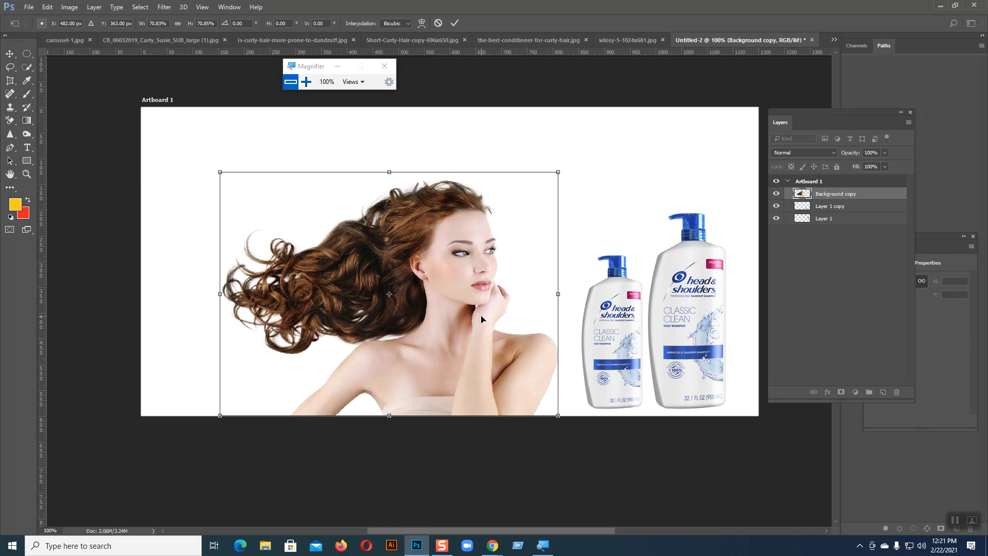
{"action": "key", "text": "Return"}
Move both shampoo bottles to the artboard's left side and the woman to its right edge, then clear the layer selection.
{"action": "left_click", "coordinate": [601, 260]}
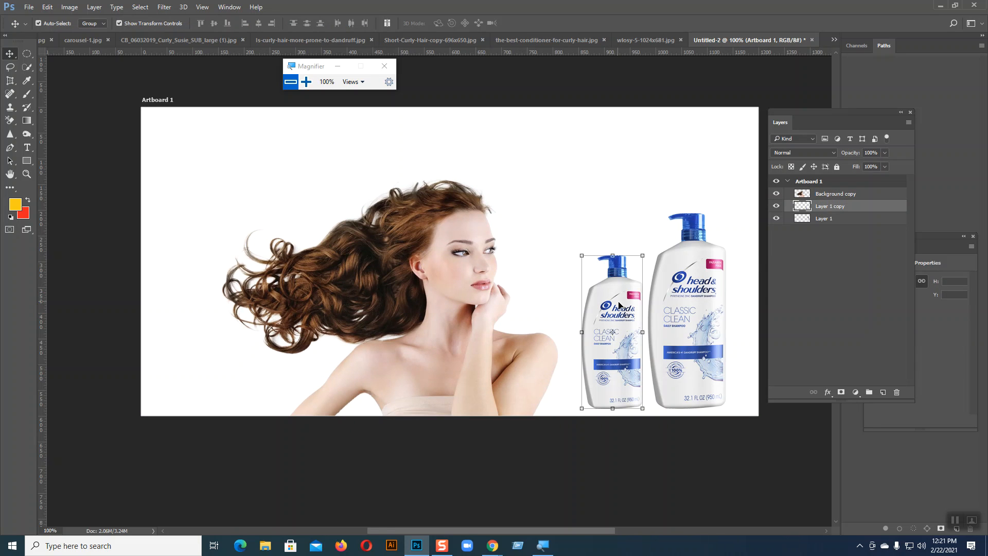
{"action": "left_click", "coordinate": [684, 307], "text": "shift"}
{"action": "left_click_drag", "start_coordinate": [683, 306], "coordinate": [255, 300]}
{"action": "left_click_drag", "start_coordinate": [479, 281], "coordinate": [684, 272]}
{"action": "left_click", "coordinate": [275, 320]}
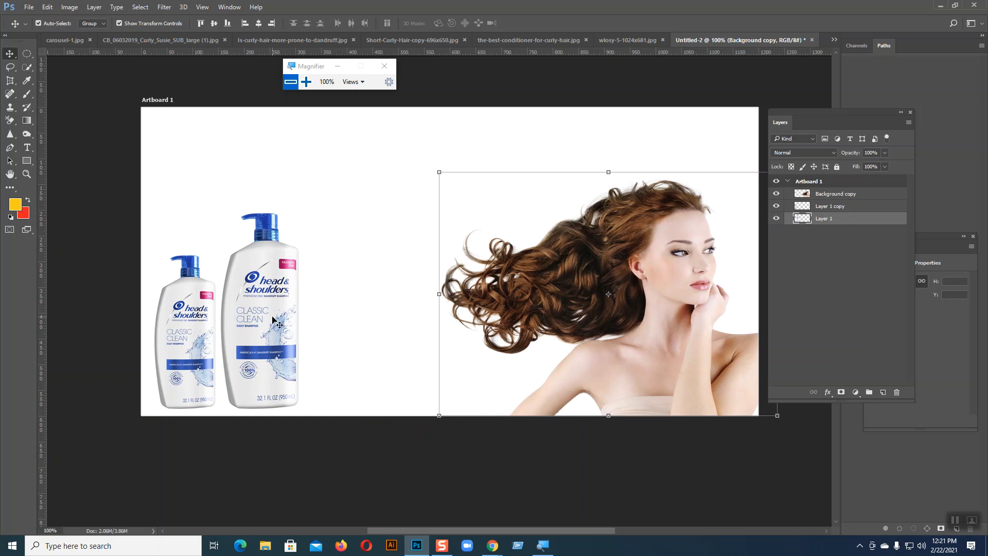
{"action": "left_click", "coordinate": [196, 332], "text": "shift"}
{"action": "mouse_move", "coordinate": [217, 327]}
{"action": "left_mouse_down"}
{"action": "mouse_move", "coordinate": [208, 292]}
{"action": "mouse_move", "coordinate": [242, 295]}
{"action": "mouse_move", "coordinate": [221, 327]}
{"action": "left_mouse_up"}
{"action": "left_click", "coordinate": [370, 348]}
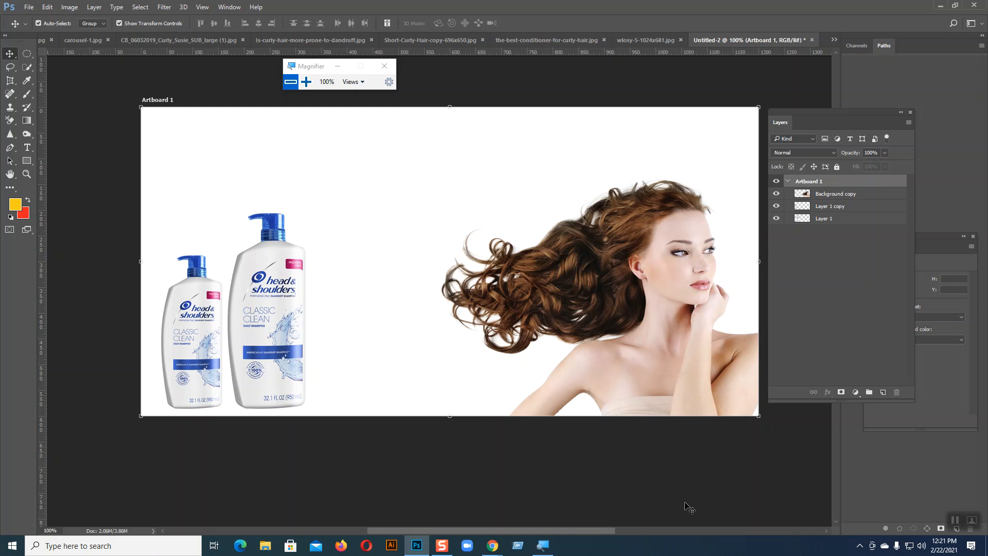
{"action": "left_click", "coordinate": [799, 305]}
Look at the Beauty & Skin Care reference banner in Chrome's product banner image results, then return to Photoshop.
{"action": "left_click", "coordinate": [494, 546]}
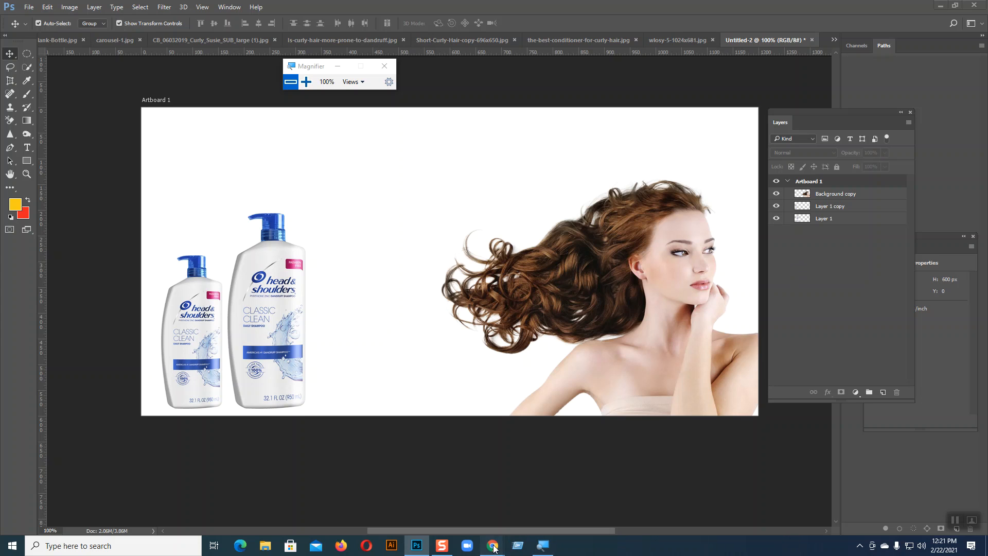
{"action": "left_click", "coordinate": [473, 517]}
{"action": "left_click", "coordinate": [611, 5]}
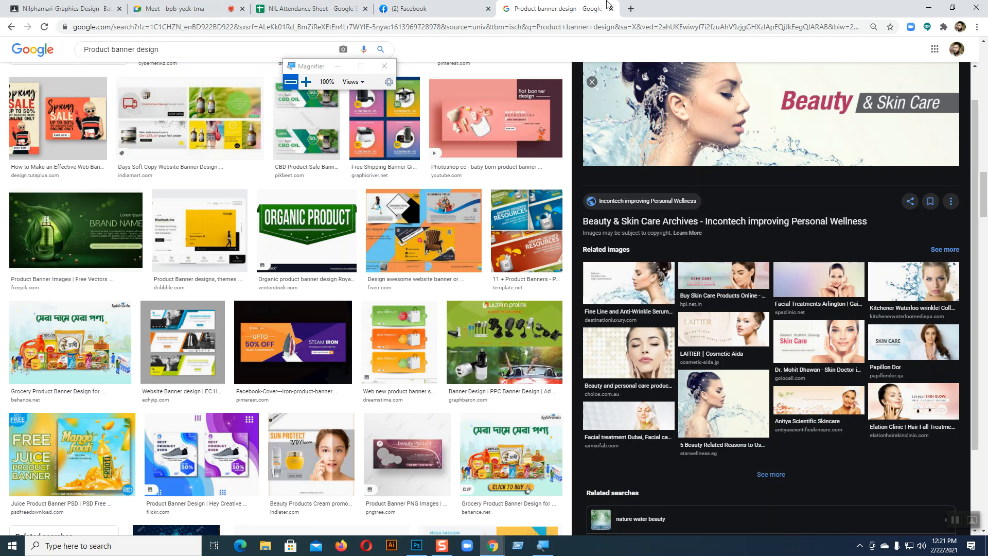
{"action": "scroll", "coordinate": [810, 236], "scroll_direction": "up", "scroll_amount": 1}
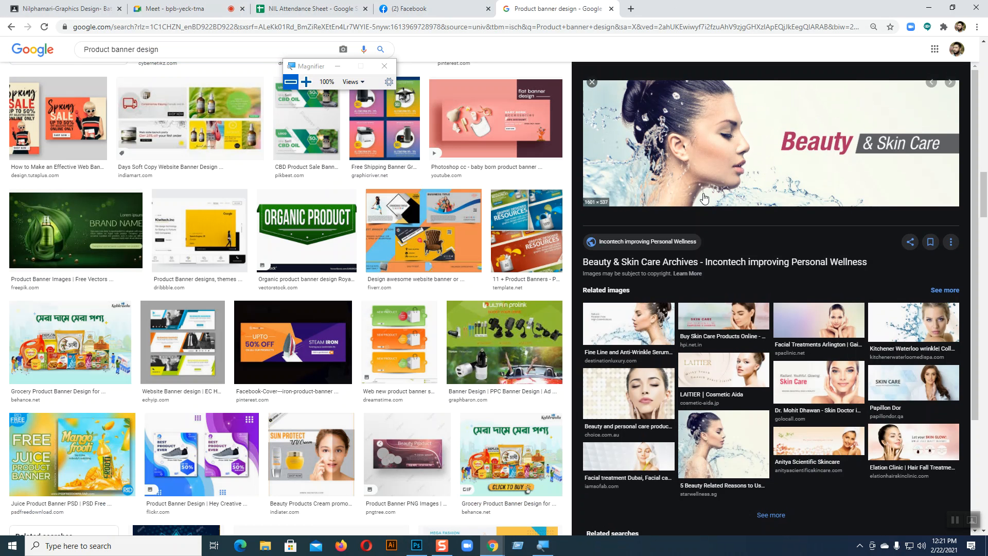
{"action": "left_click", "coordinate": [417, 545]}
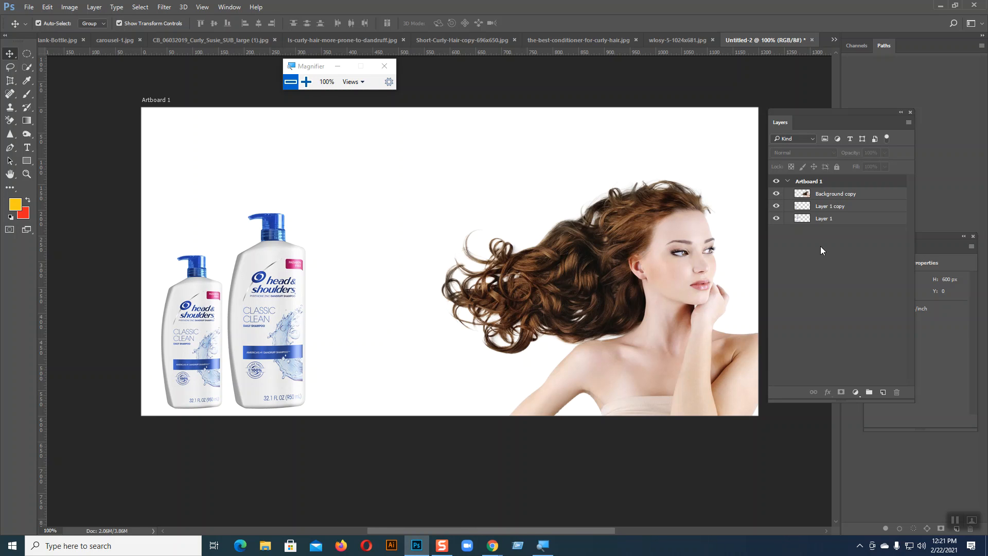
Add a new empty layer and place it beneath Layer 1 at the bottom of Artboard 1.
{"action": "left_click", "coordinate": [835, 206]}
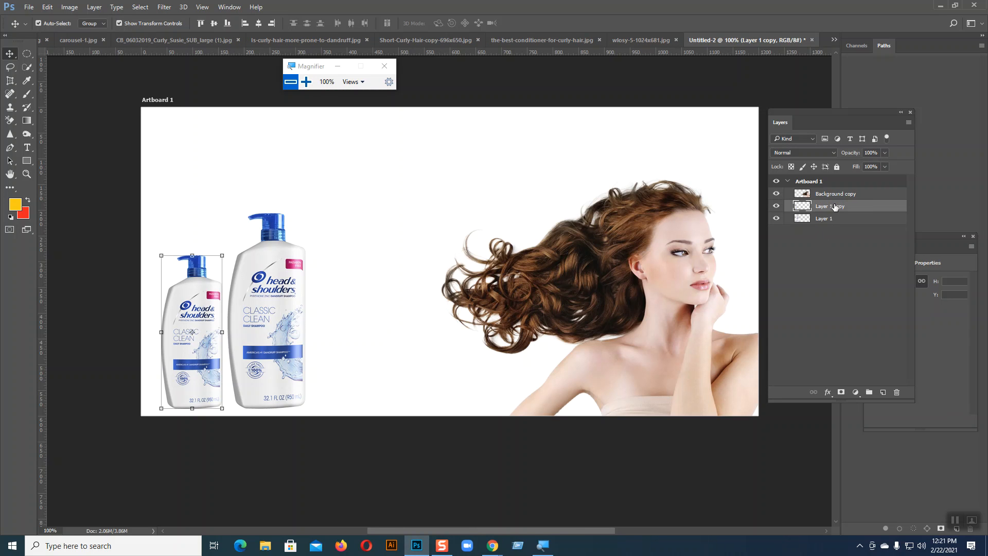
{"action": "left_click", "coordinate": [833, 231]}
{"action": "left_click", "coordinate": [883, 396]}
{"action": "left_click_drag", "start_coordinate": [809, 194], "coordinate": [808, 238]}
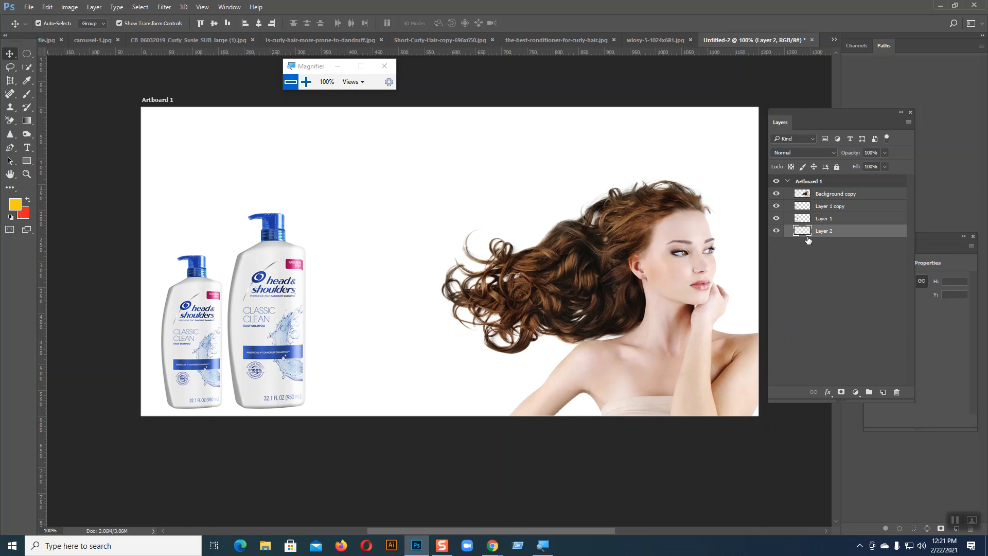
Fill Layer 2 with a horizontal red-to-yellow gradient, then overlay a yellow Foreground to Transparent gradient running in from the artboard's right edge.
{"action": "left_click", "coordinate": [27, 120]}
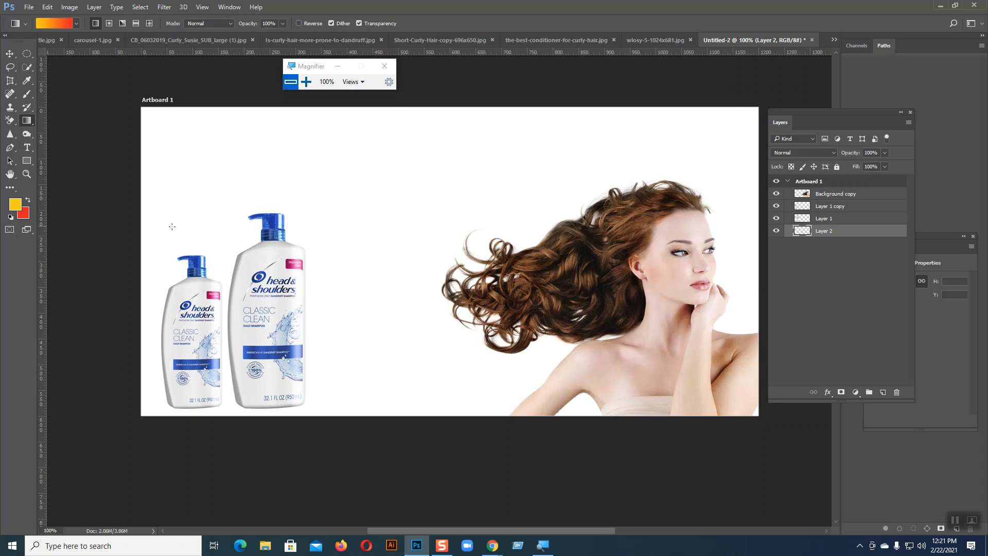
{"action": "left_click_drag", "start_coordinate": [140, 226], "coordinate": [99, 242]}
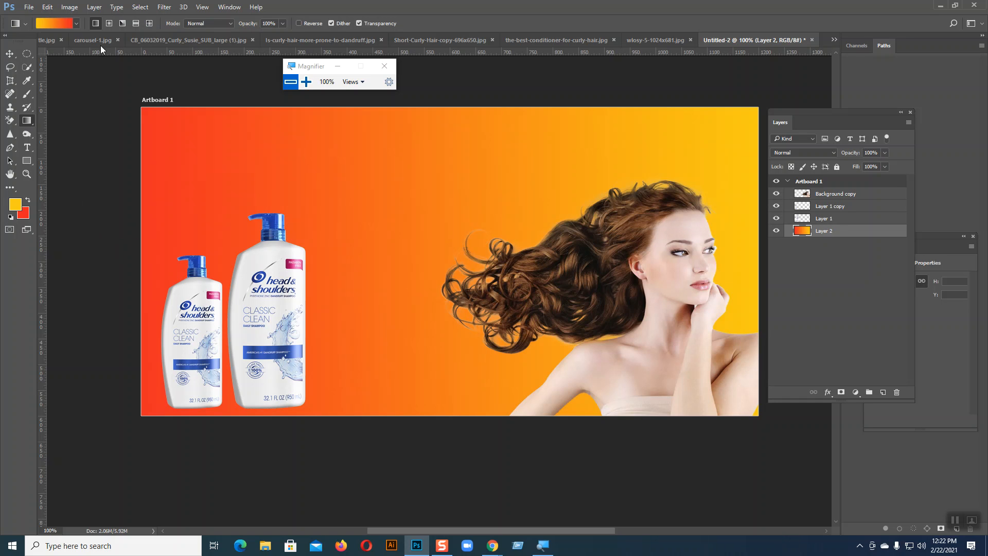
{"action": "left_click", "coordinate": [67, 25]}
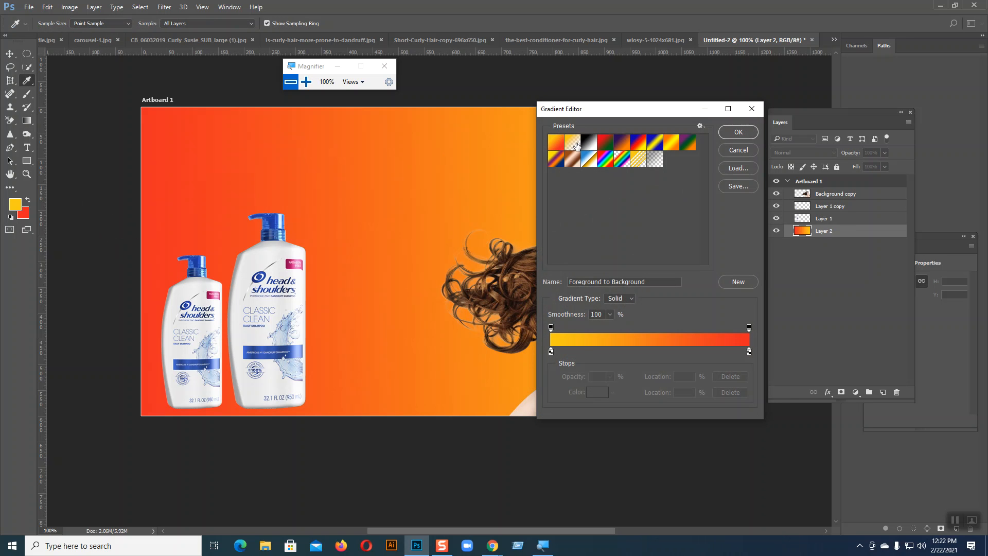
{"action": "left_click", "coordinate": [574, 144]}
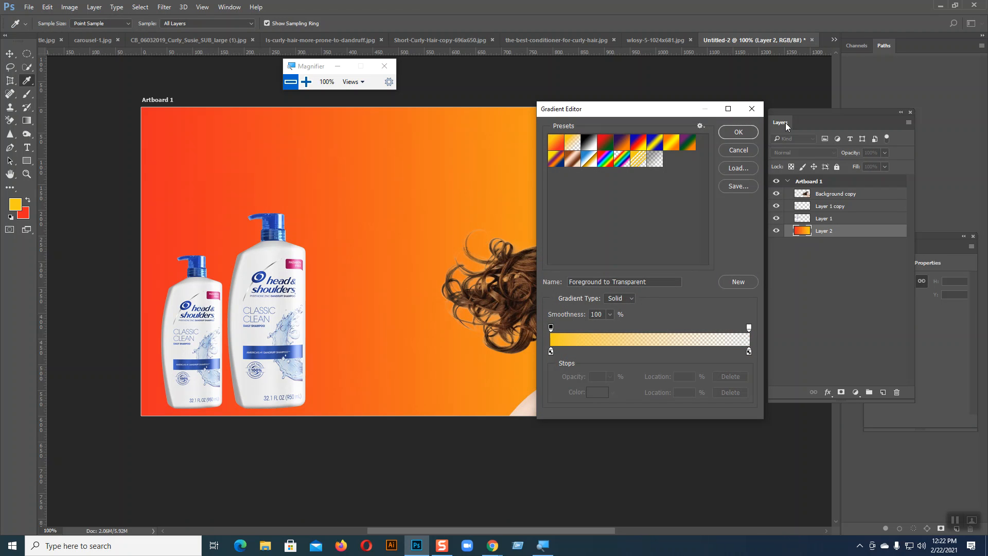
{"action": "left_click", "coordinate": [739, 132]}
{"action": "mouse_move", "coordinate": [764, 222]}
{"action": "left_mouse_down"}
{"action": "mouse_move", "coordinate": [230, 255]}
{"action": "mouse_move", "coordinate": [84, 233]}
{"action": "mouse_move", "coordinate": [775, 225]}
{"action": "mouse_move", "coordinate": [763, 227]}
{"action": "left_mouse_up"}
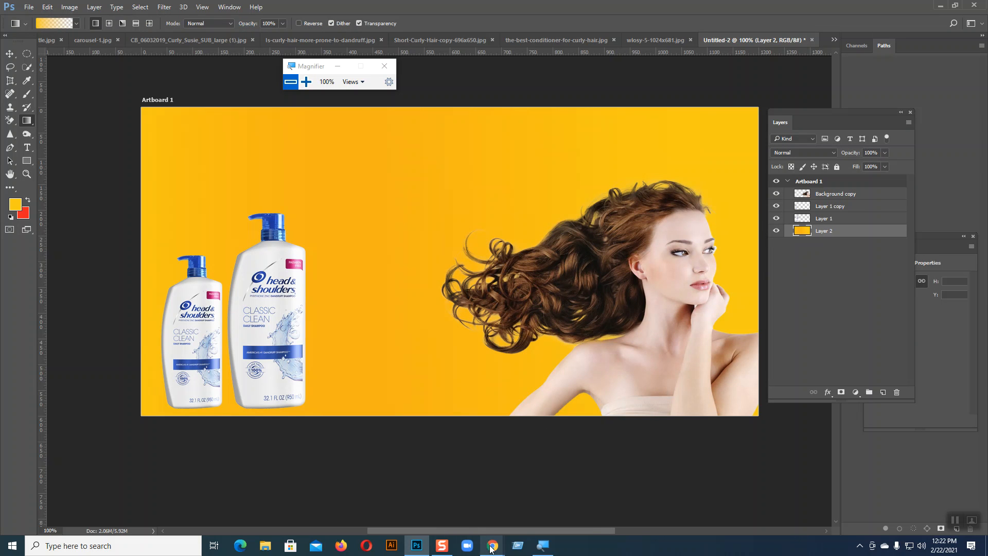
Switch to Chrome, look through the product banner design image results and preview the blue Product Banners cosmetics example.
{"action": "left_click", "coordinate": [462, 510]}
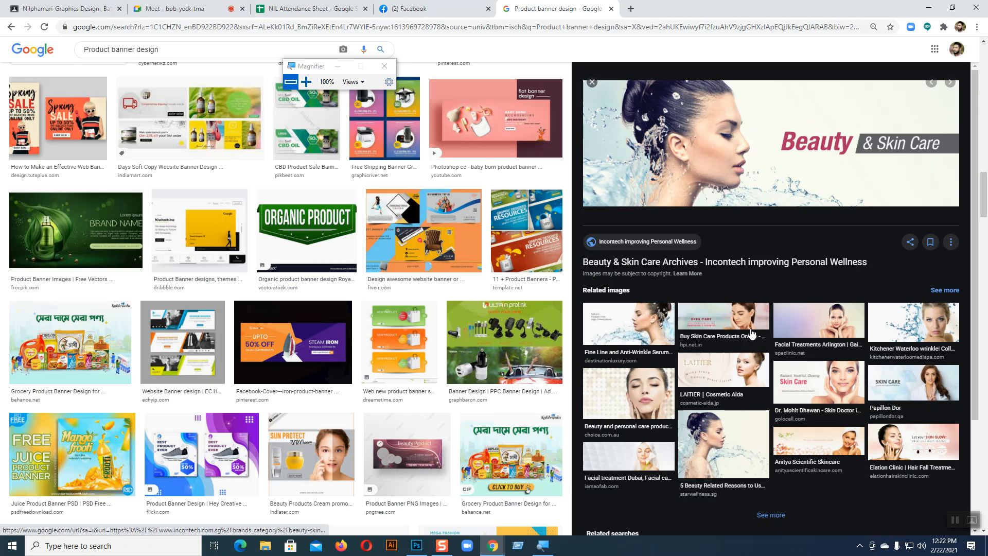
{"action": "scroll", "coordinate": [753, 333], "scroll_direction": "down", "scroll_amount": 1}
{"action": "scroll", "coordinate": [366, 361], "scroll_direction": "down", "scroll_amount": 6}
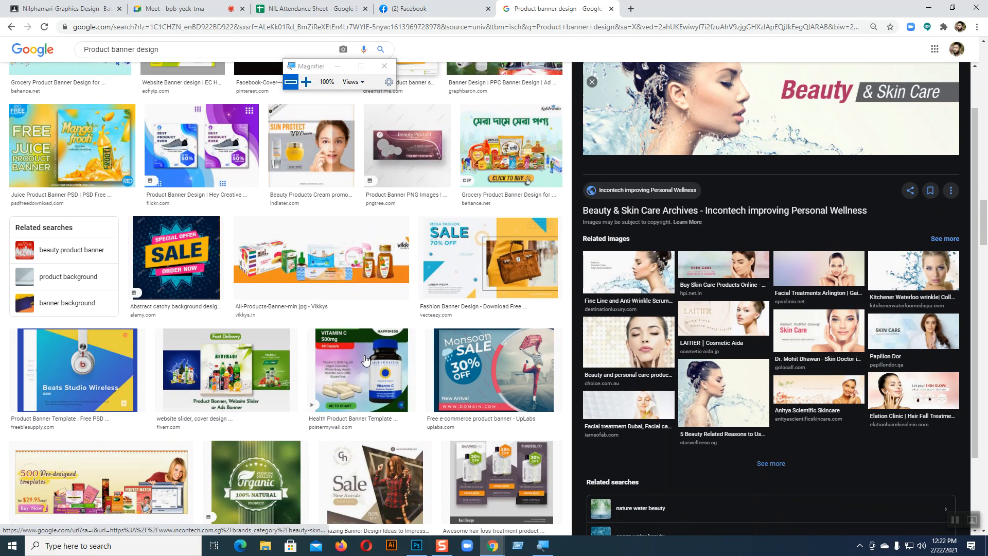
{"action": "scroll", "coordinate": [365, 359], "scroll_direction": "down", "scroll_amount": 6}
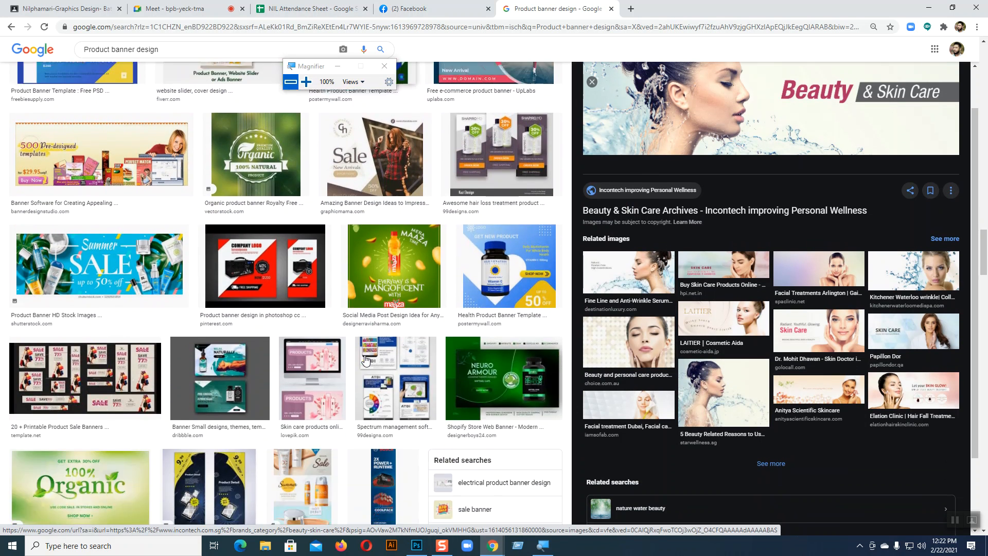
{"action": "scroll", "coordinate": [365, 359], "scroll_direction": "down", "scroll_amount": 15}
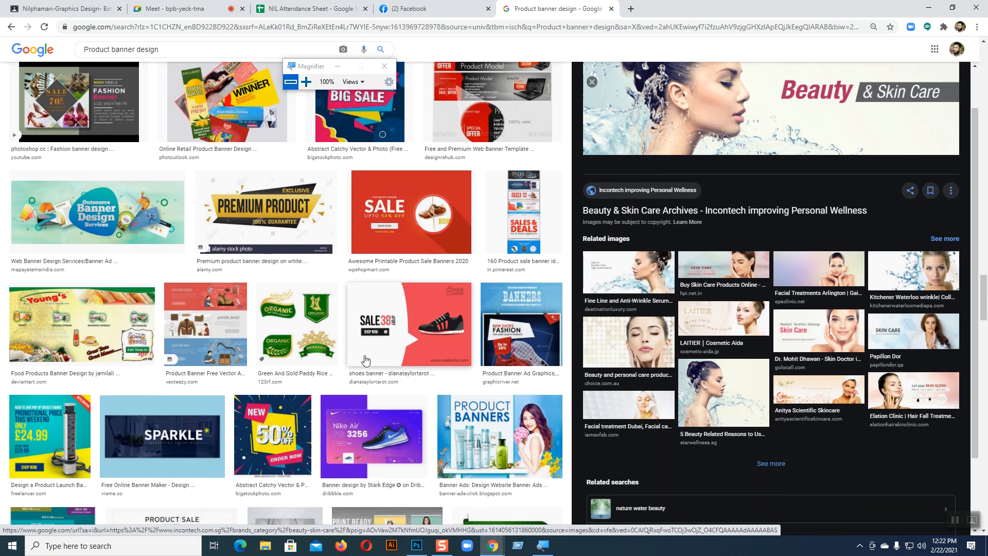
{"action": "scroll", "coordinate": [366, 359], "scroll_direction": "down", "scroll_amount": 2}
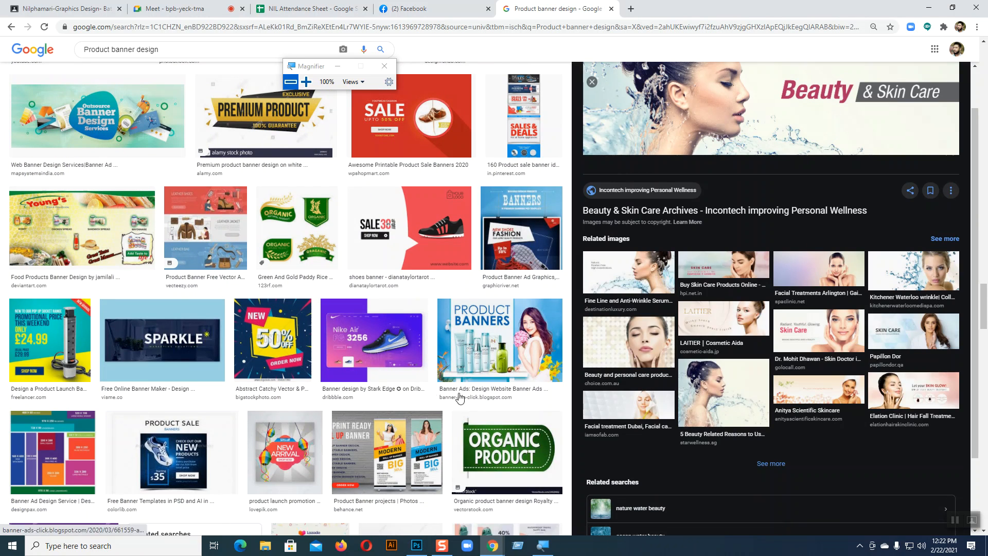
{"action": "left_click", "coordinate": [497, 340]}
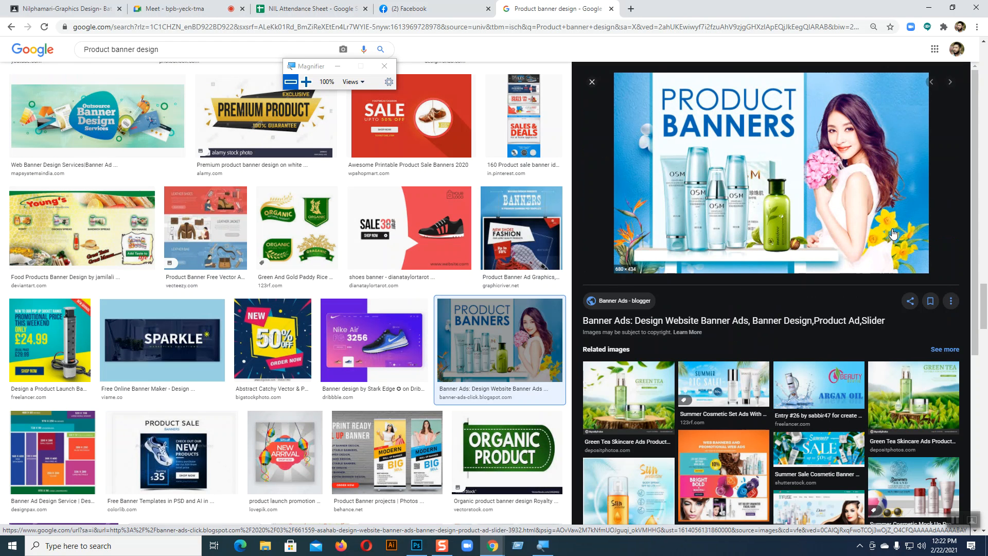
Search Google for "Background" in a new browser tab and show the image results.
{"action": "left_click", "coordinate": [631, 8]}
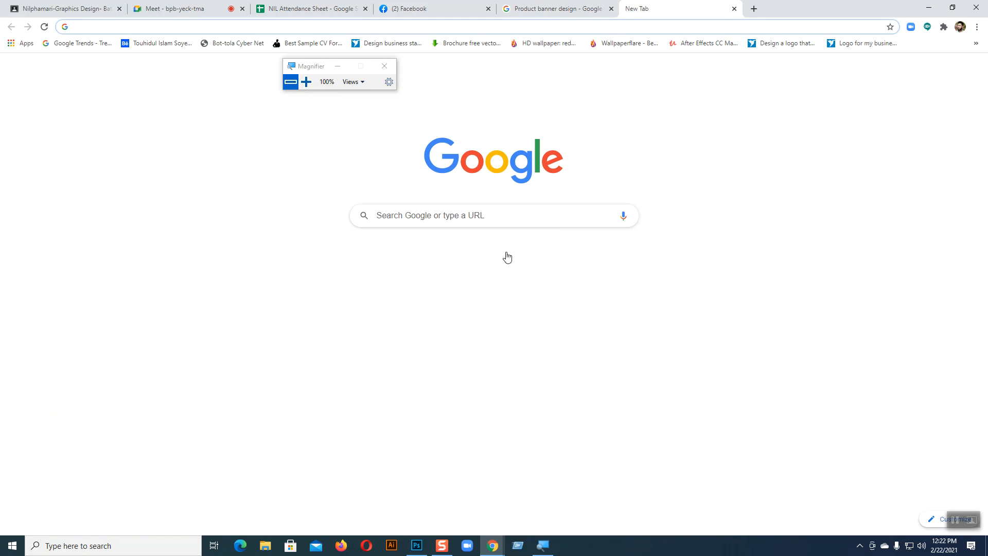
{"action": "left_click", "coordinate": [438, 217]}
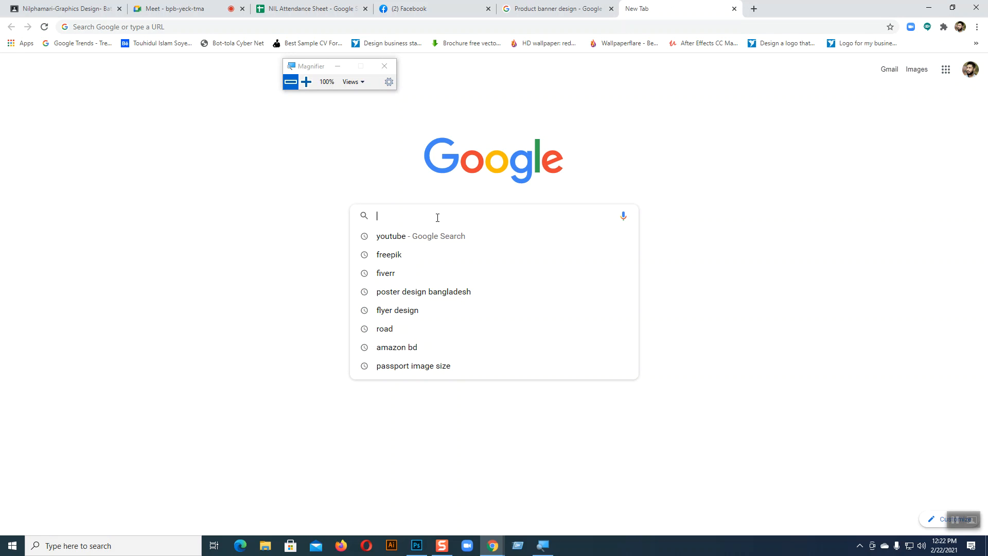
{"action": "type", "text": "Bac"}
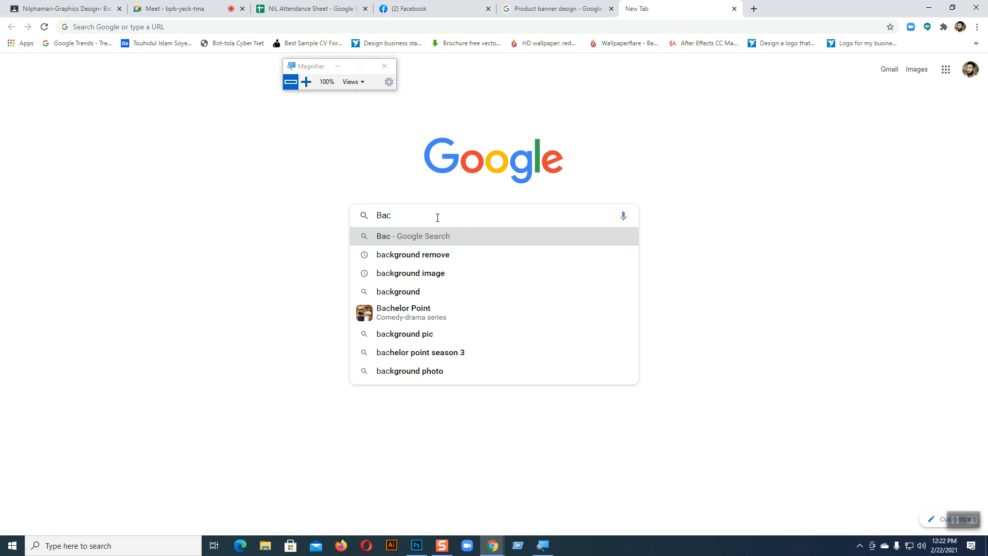
{"action": "type", "text": "kfround"}
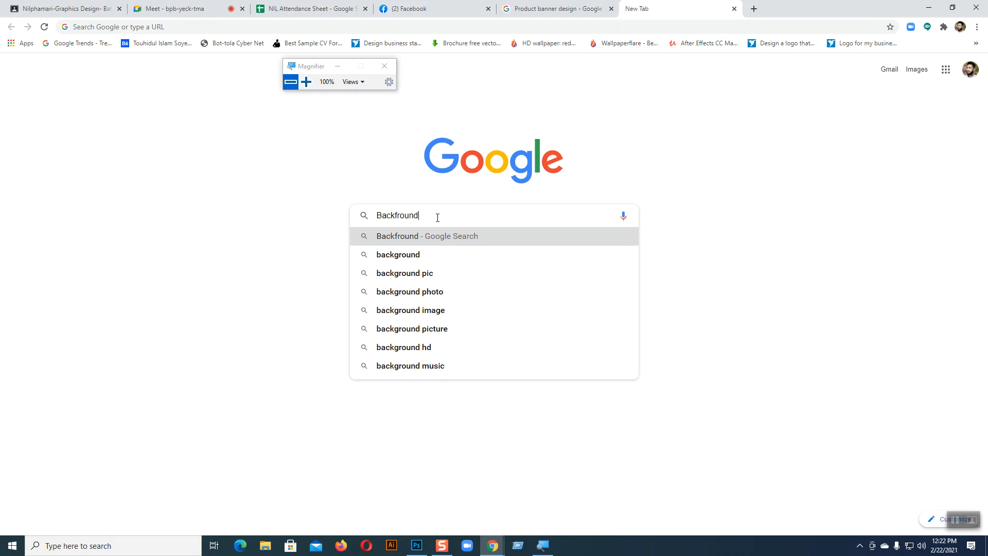
{"action": "key", "text": "Return"}
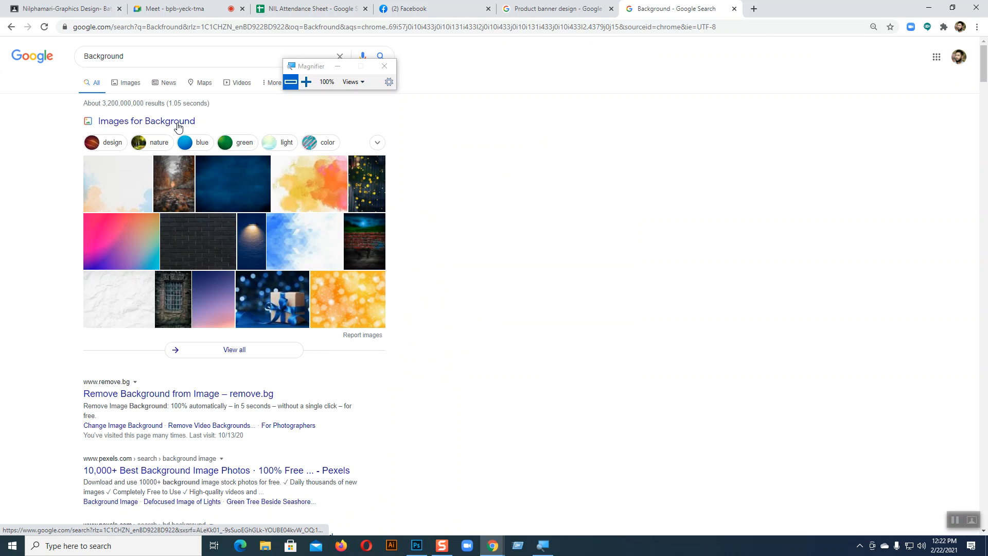
{"action": "left_click", "coordinate": [178, 122]}
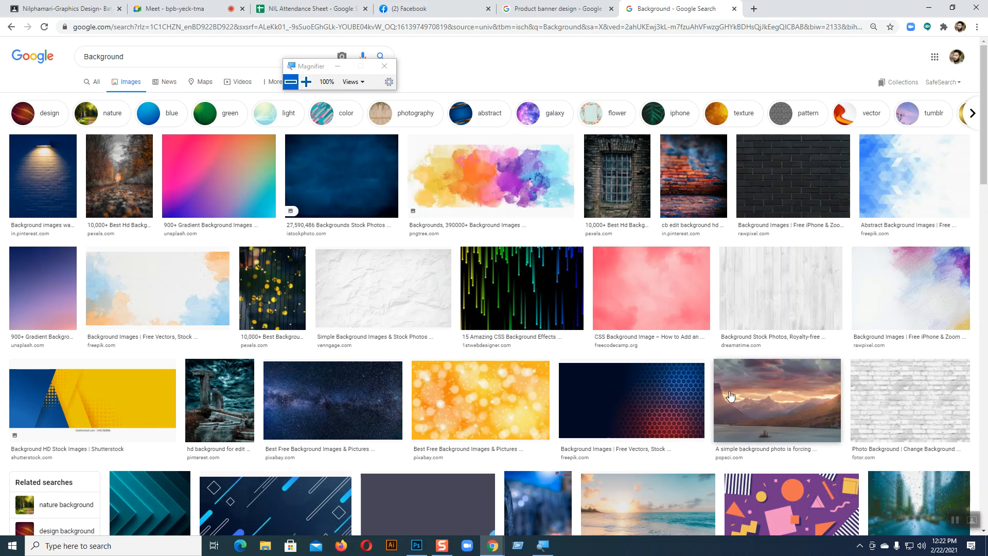
Look through the background image results and preview the teal leaf-pattern image together with its related images.
{"action": "scroll", "coordinate": [427, 309], "scroll_direction": "down", "scroll_amount": 3}
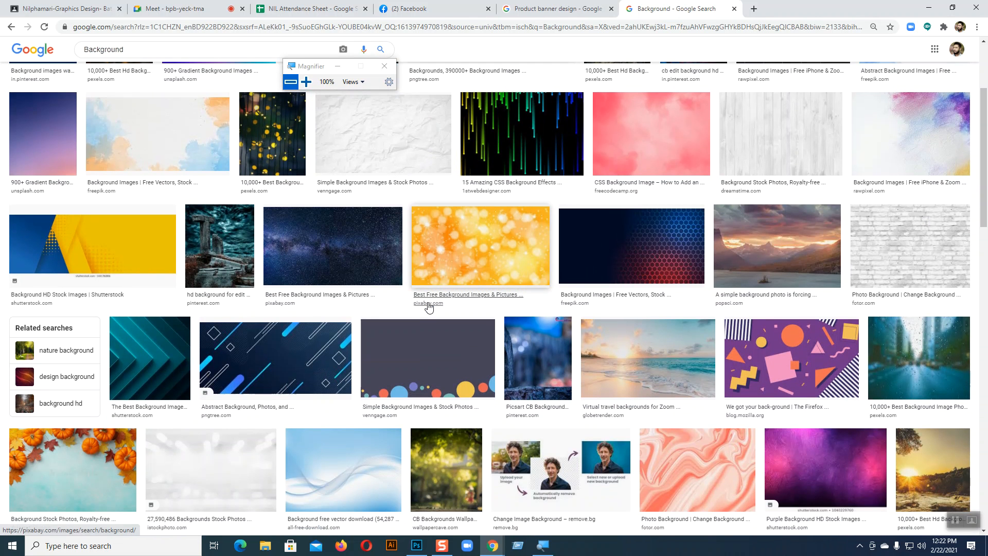
{"action": "scroll", "coordinate": [428, 306], "scroll_direction": "down", "scroll_amount": 4}
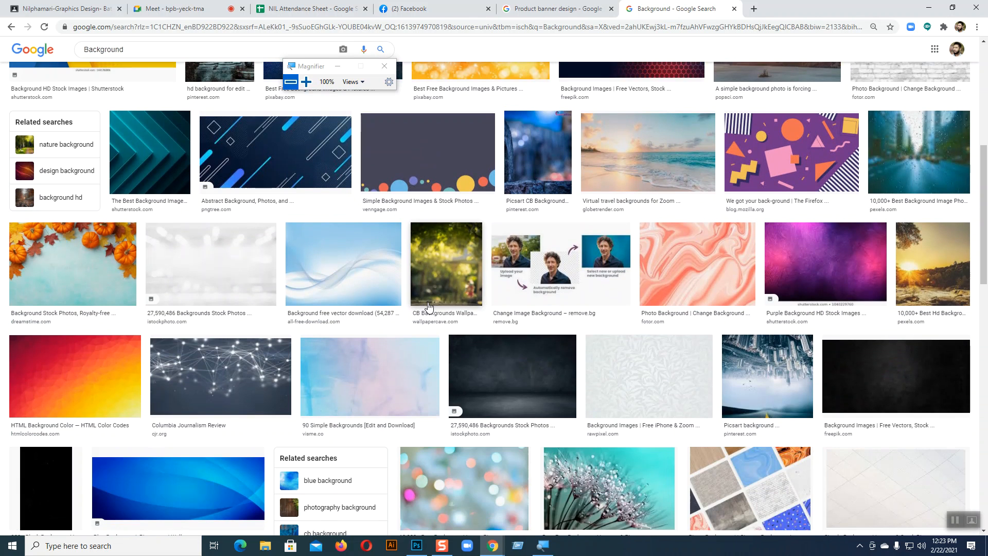
{"action": "scroll", "coordinate": [428, 306], "scroll_direction": "down", "scroll_amount": 4}
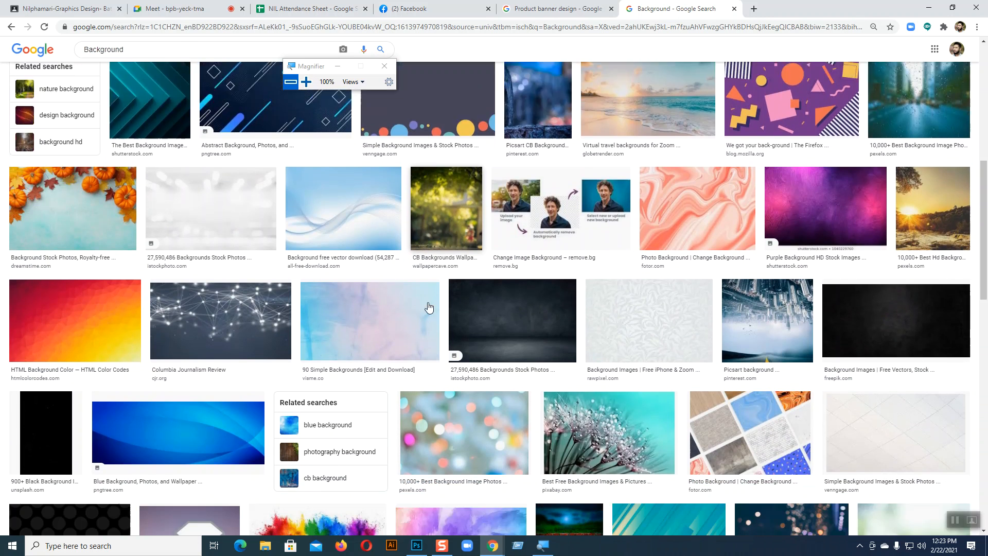
{"action": "scroll", "coordinate": [429, 307], "scroll_direction": "down", "scroll_amount": 7}
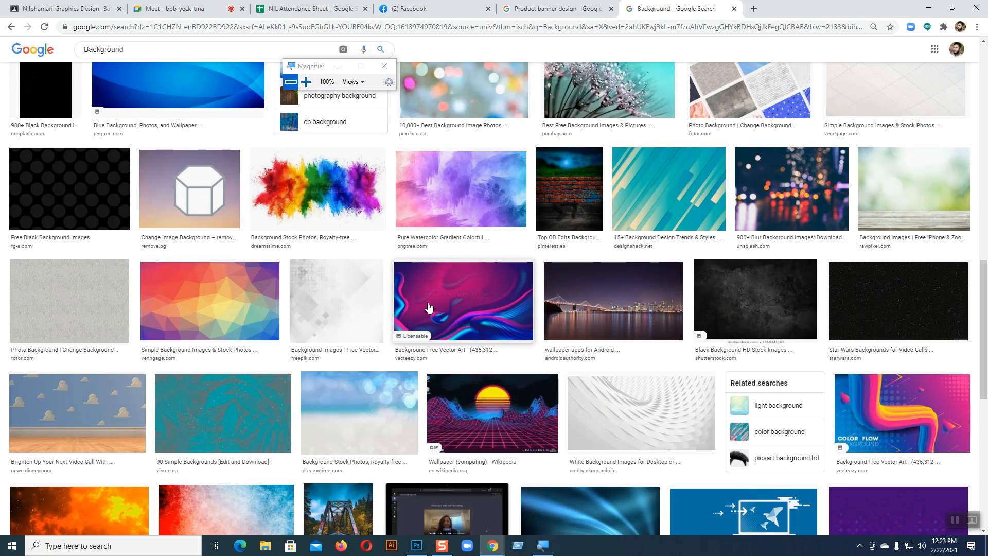
{"action": "scroll", "coordinate": [428, 307], "scroll_direction": "down", "scroll_amount": 2}
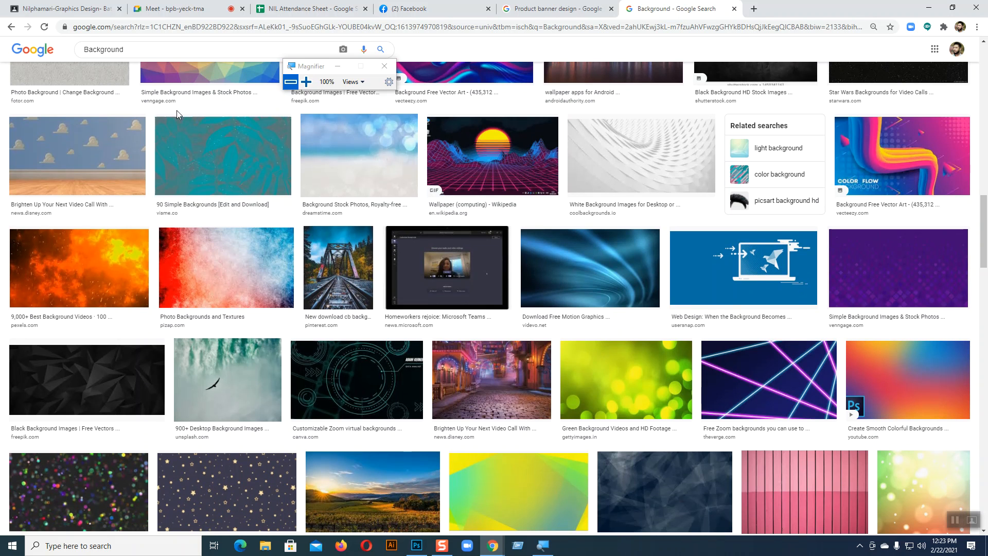
{"action": "left_click", "coordinate": [210, 158]}
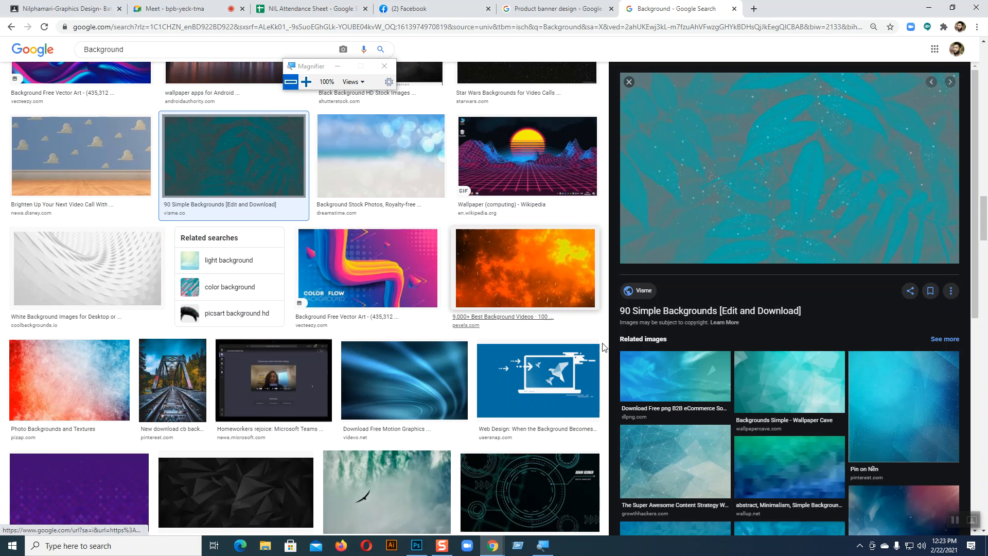
{"action": "scroll", "coordinate": [886, 410], "scroll_direction": "down", "scroll_amount": 3}
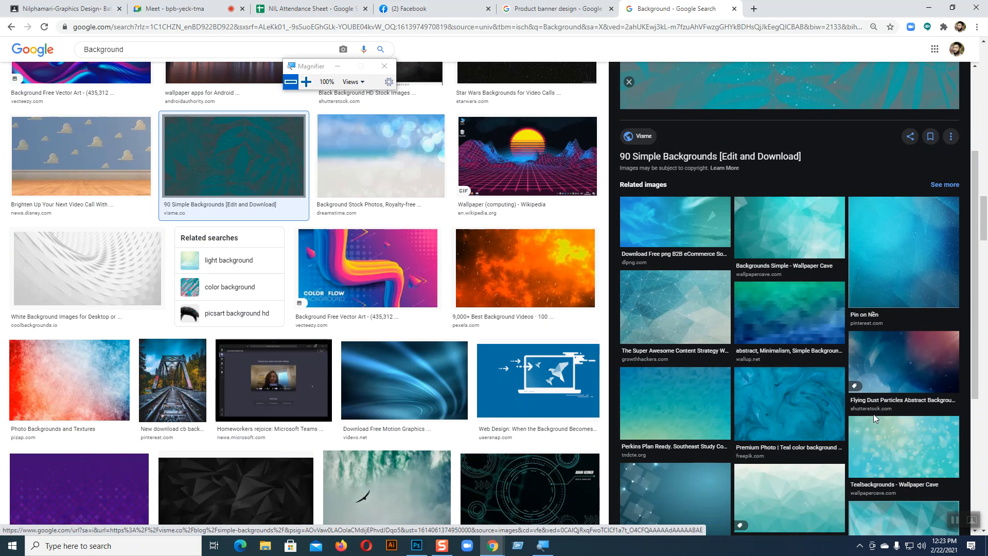
{"action": "scroll", "coordinate": [819, 423], "scroll_direction": "down", "scroll_amount": 5}
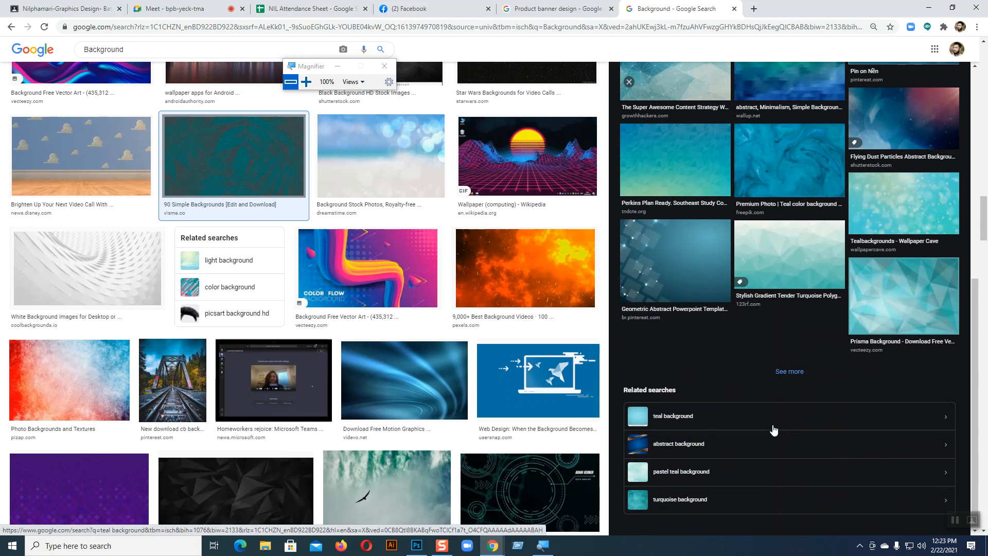
Look further through the background results and preview the gold-framed flower background with its related floral images.
{"action": "scroll", "coordinate": [470, 423], "scroll_direction": "down", "scroll_amount": 4}
{"action": "scroll", "coordinate": [470, 423], "scroll_direction": "down", "scroll_amount": 1}
{"action": "scroll", "coordinate": [470, 423], "scroll_direction": "down", "scroll_amount": 5}
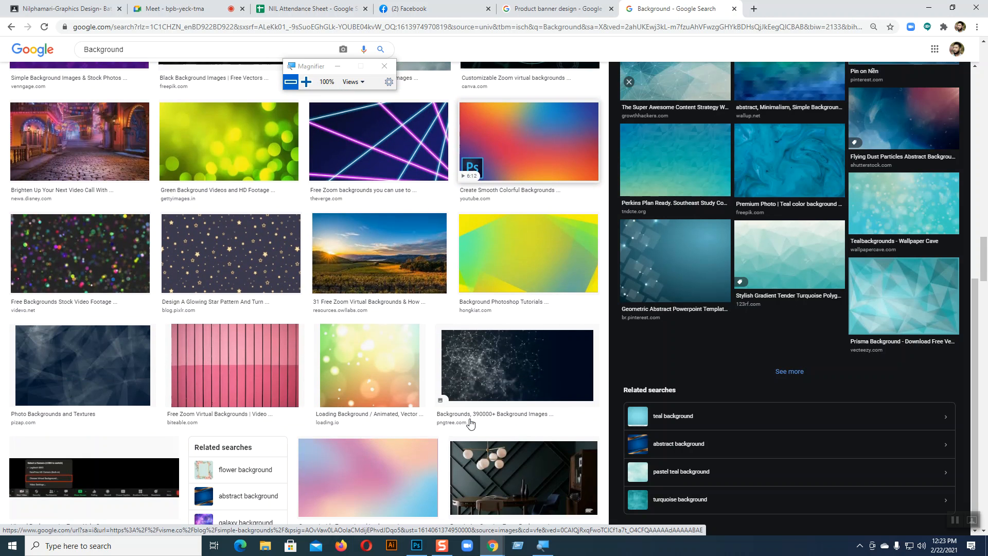
{"action": "scroll", "coordinate": [470, 423], "scroll_direction": "down", "scroll_amount": 9}
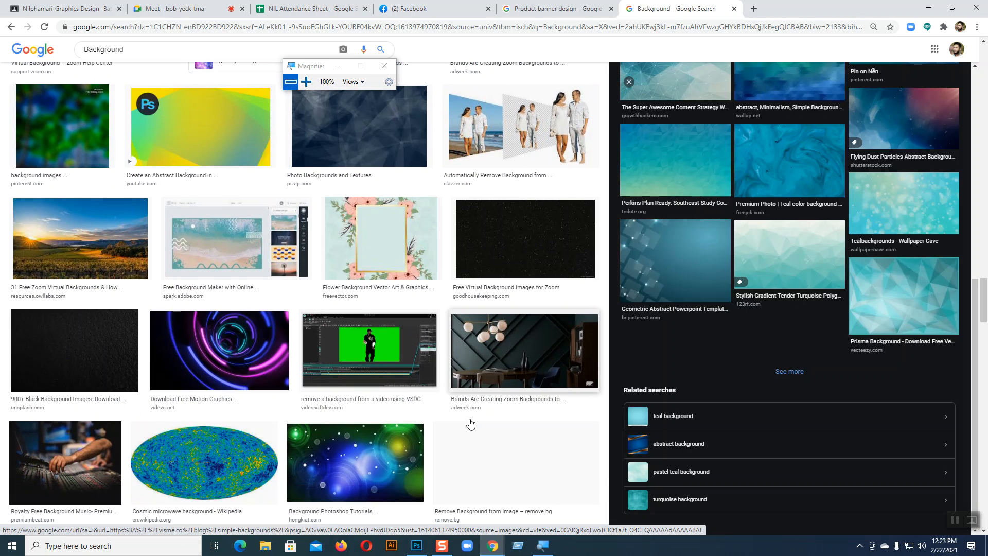
{"action": "left_click", "coordinate": [406, 268]}
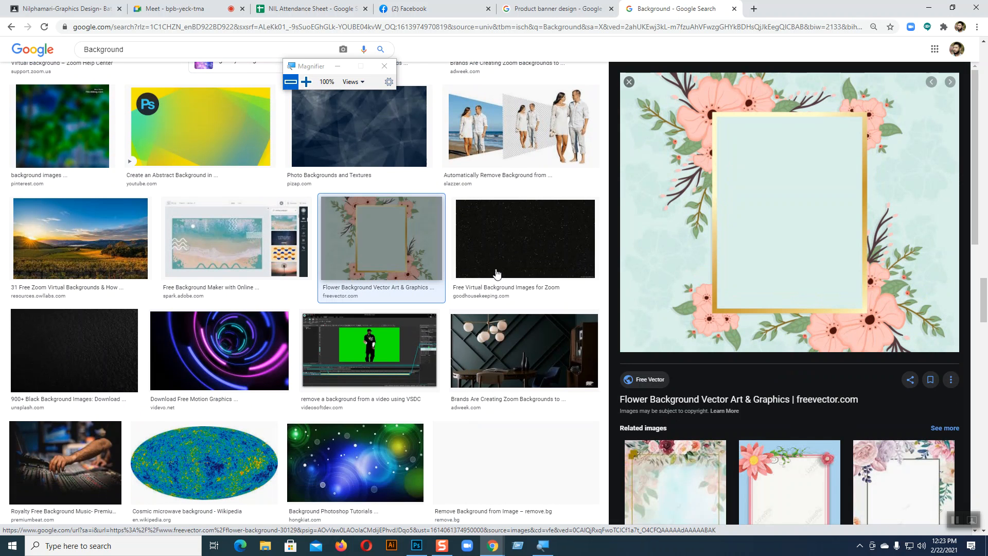
{"action": "scroll", "coordinate": [846, 297], "scroll_direction": "down", "scroll_amount": 10}
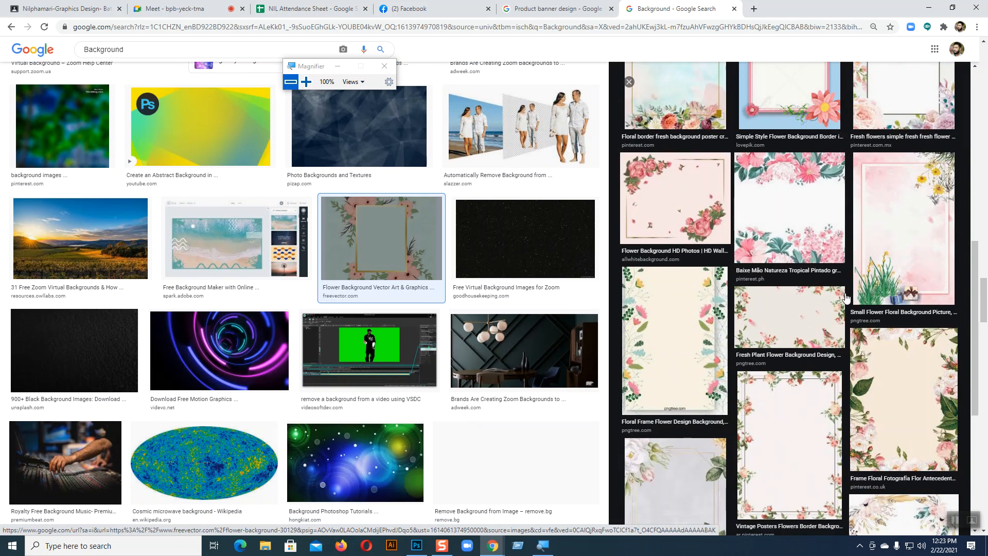
{"action": "scroll", "coordinate": [788, 330], "scroll_direction": "down", "scroll_amount": 4}
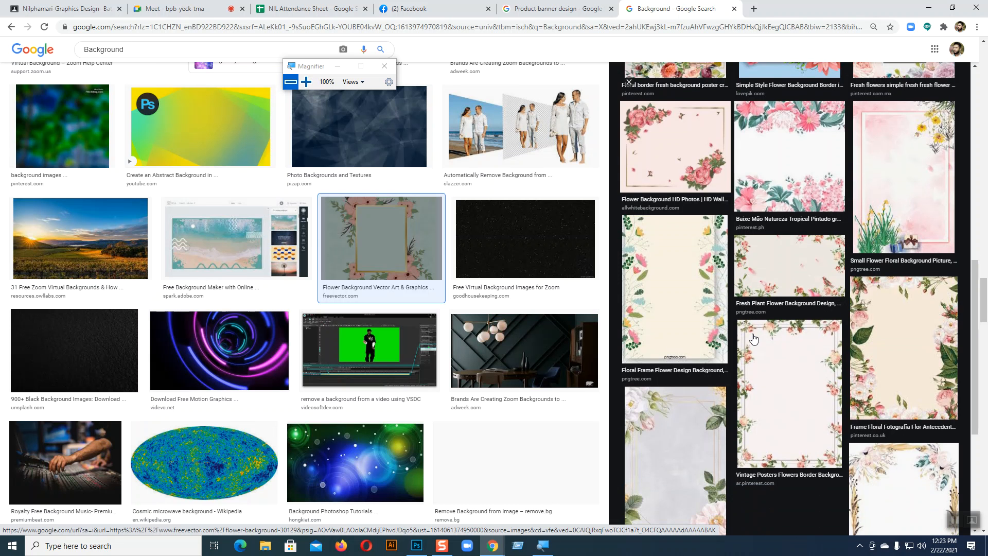
Preview the pink small-flower background, then look through its related images and further background results.
{"action": "scroll", "coordinate": [753, 335], "scroll_direction": "up", "scroll_amount": 3}
{"action": "left_click", "coordinate": [881, 229]}
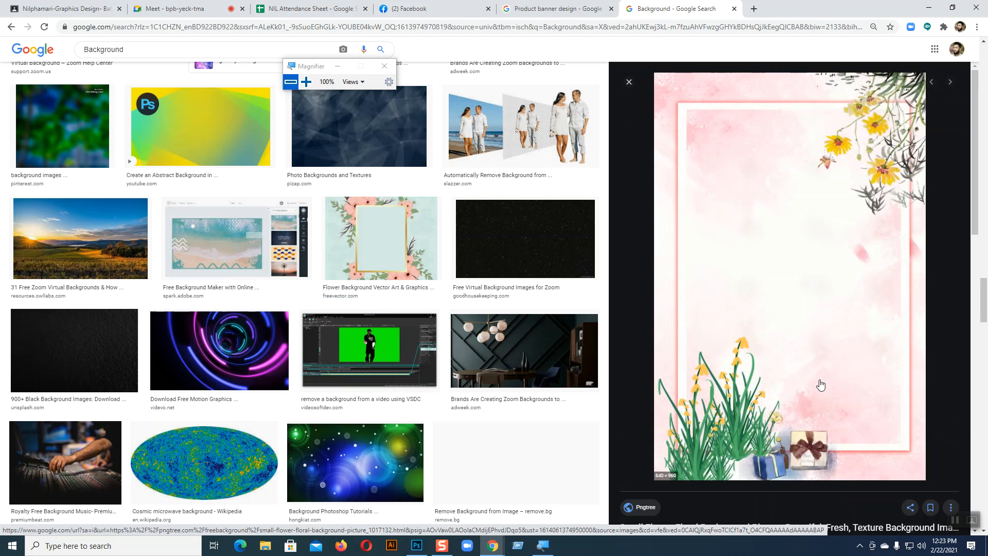
{"action": "scroll", "coordinate": [821, 385], "scroll_direction": "down", "scroll_amount": 1}
{"action": "scroll", "coordinate": [821, 385], "scroll_direction": "up", "scroll_amount": 6}
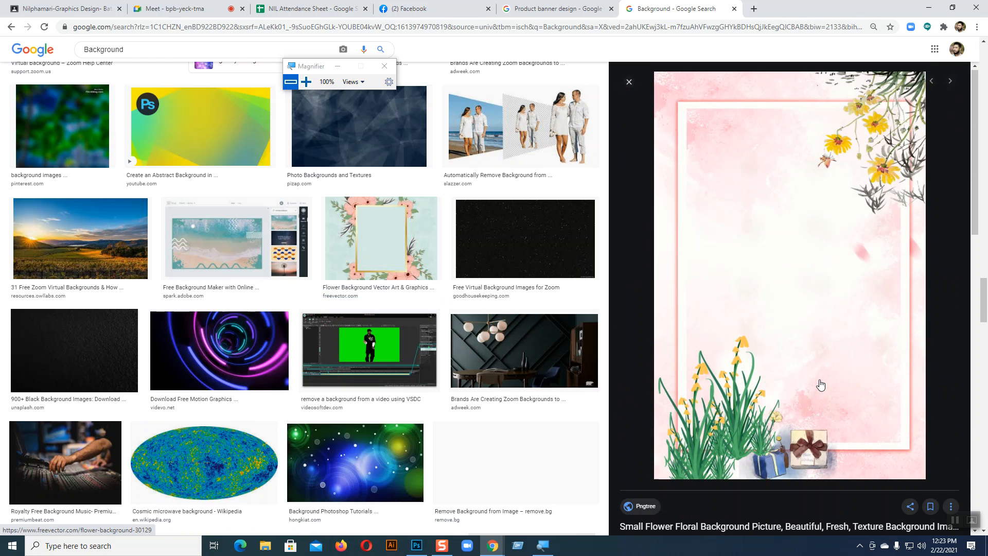
{"action": "scroll", "coordinate": [821, 385], "scroll_direction": "down", "scroll_amount": 15}
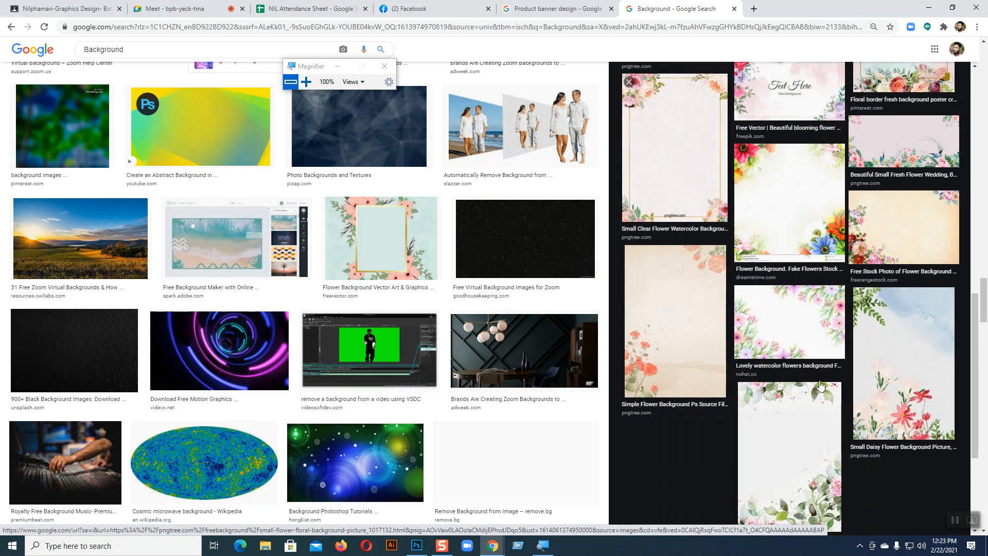
{"action": "scroll", "coordinate": [456, 410], "scroll_direction": "down", "scroll_amount": 10}
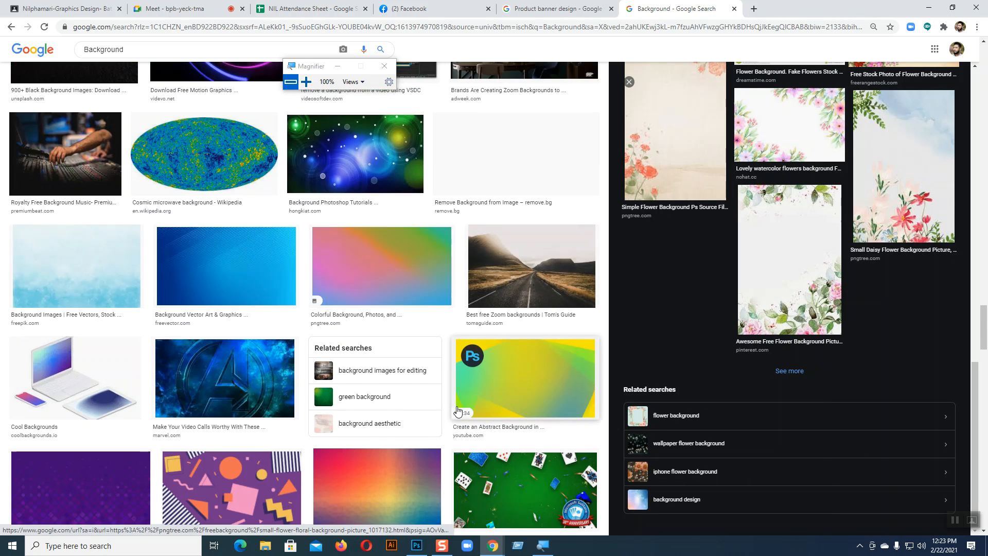
{"action": "scroll", "coordinate": [457, 411], "scroll_direction": "down", "scroll_amount": 1}
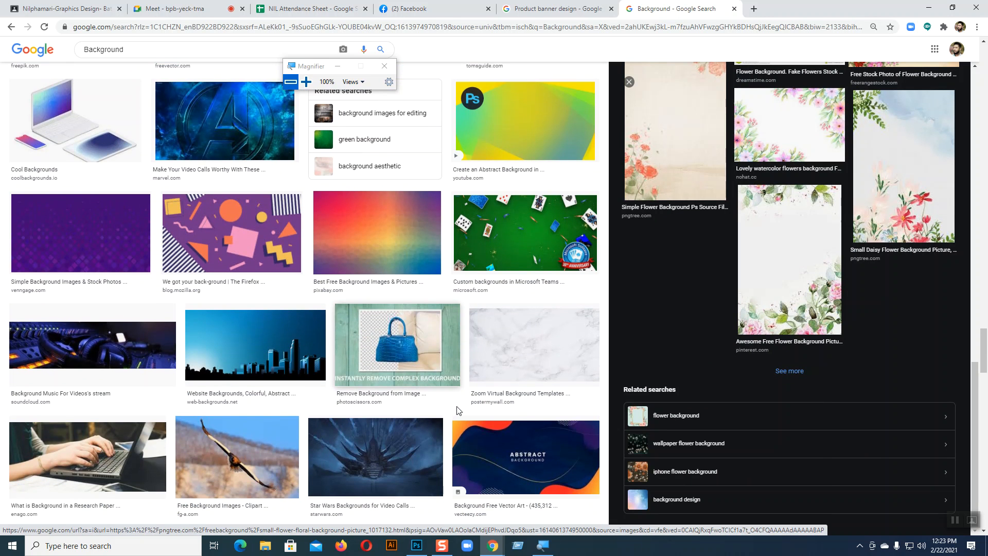
{"action": "scroll", "coordinate": [805, 344], "scroll_direction": "down", "scroll_amount": 1}
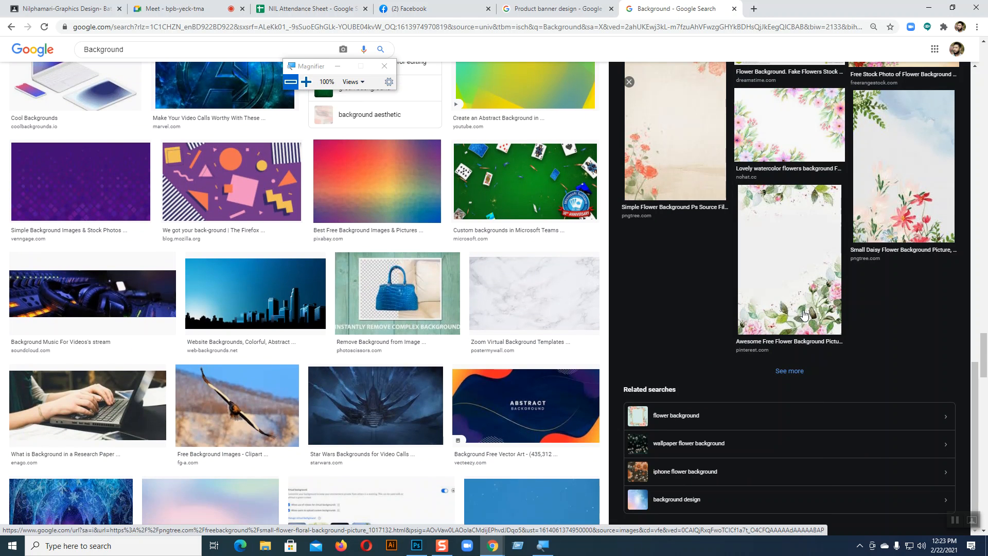
Open the white flower background with pink roses and green leaves full size in its own tab and copy the image.
{"action": "left_click", "coordinate": [805, 315]}
{"action": "right_click", "coordinate": [804, 312]}
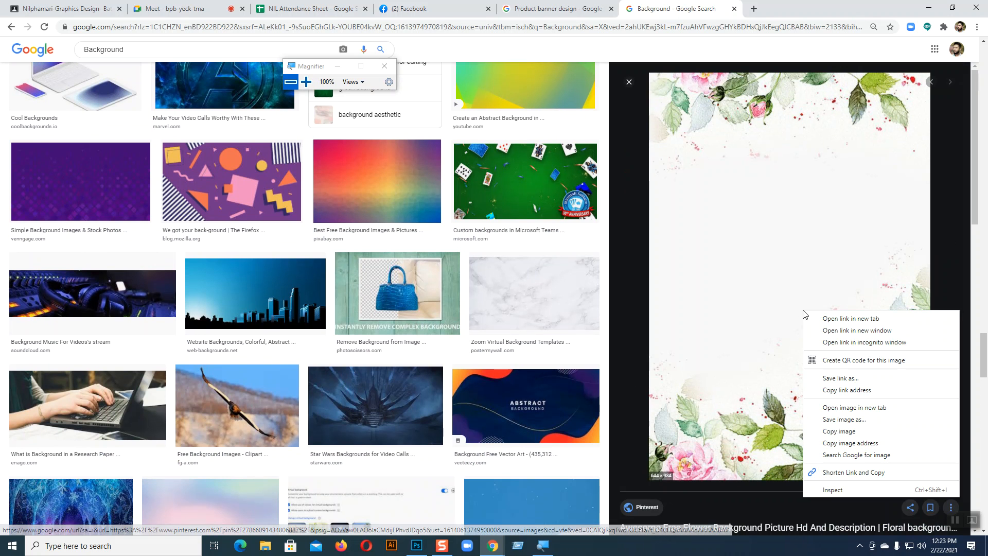
{"action": "left_click", "coordinate": [850, 407]}
{"action": "left_click", "coordinate": [779, 5]}
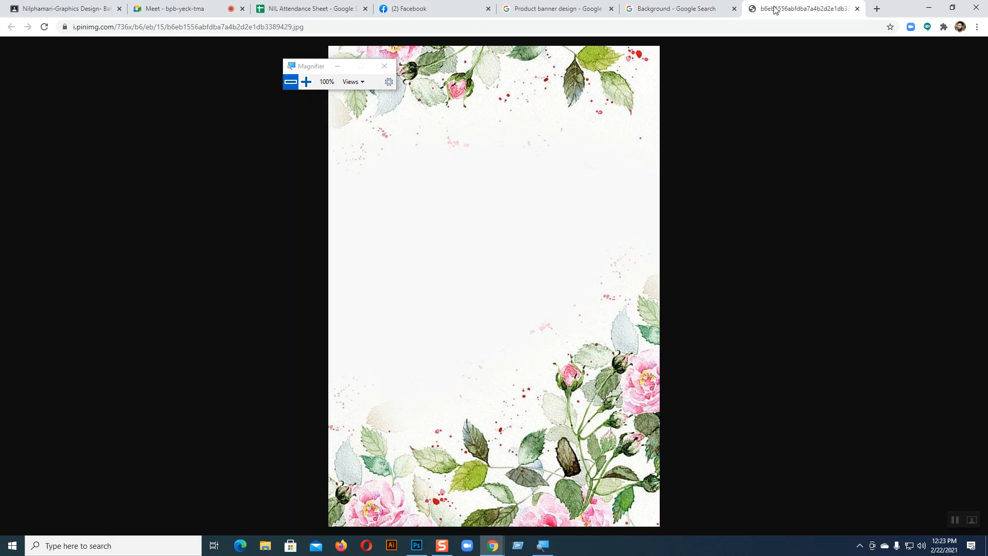
{"action": "right_click", "coordinate": [541, 190]}
{"action": "left_click", "coordinate": [580, 221]}
Switch to Photoshop, paste the flower image above the yellow background layer, rotate it -90° and enlarge it to about 140%.
{"action": "left_click", "coordinate": [417, 546]}
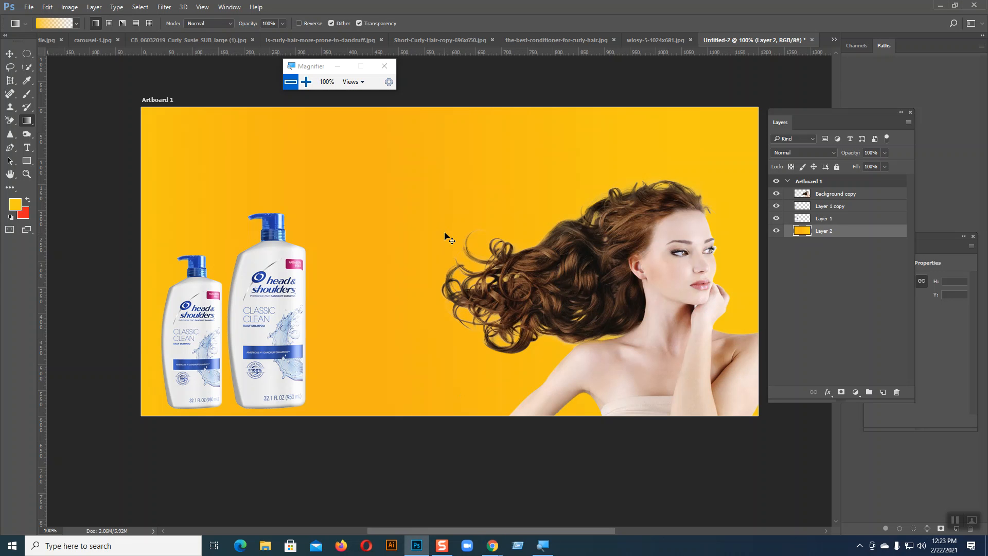
{"action": "key", "text": "ctrl+v"}
{"action": "left_click", "coordinate": [10, 53]}
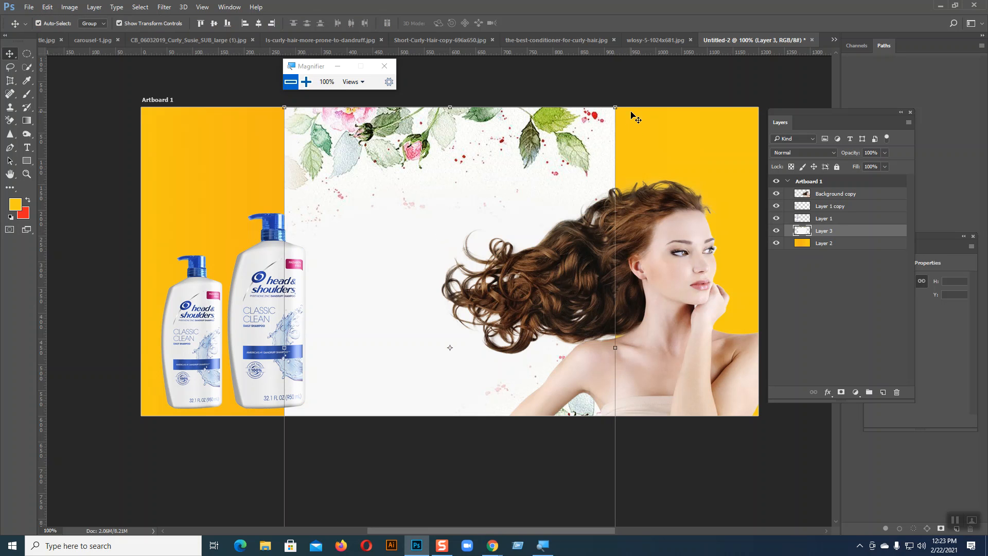
{"action": "left_click_drag", "start_coordinate": [623, 104], "coordinate": [209, 161]}
{"action": "left_click_drag", "start_coordinate": [693, 514], "coordinate": [753, 482]}
{"action": "scroll", "coordinate": [675, 454], "scroll_direction": "up", "scroll_amount": 5}
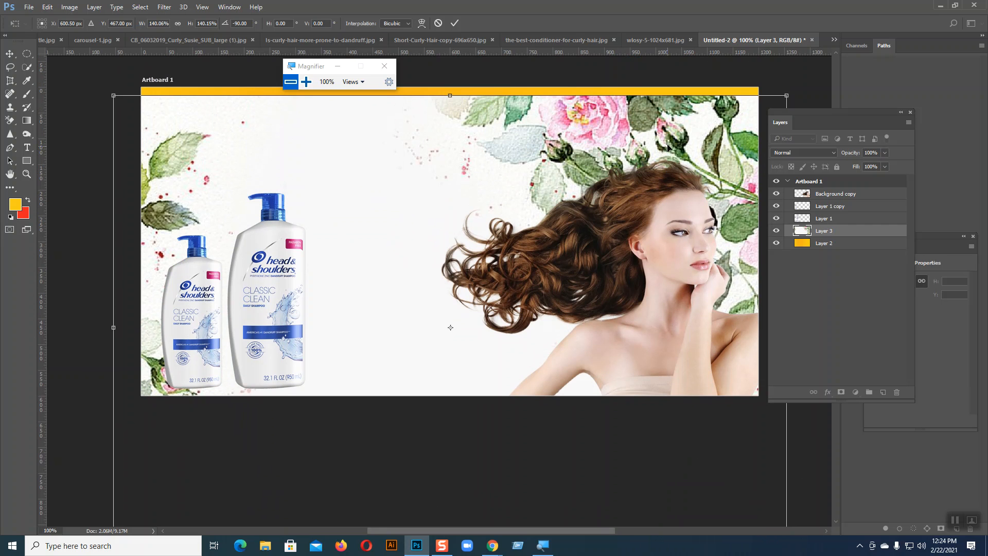
Move the flower image up, scale it to about 130.5% and shift it so that it covers the whole artboard.
{"action": "left_click_drag", "start_coordinate": [668, 148], "coordinate": [668, 140]}
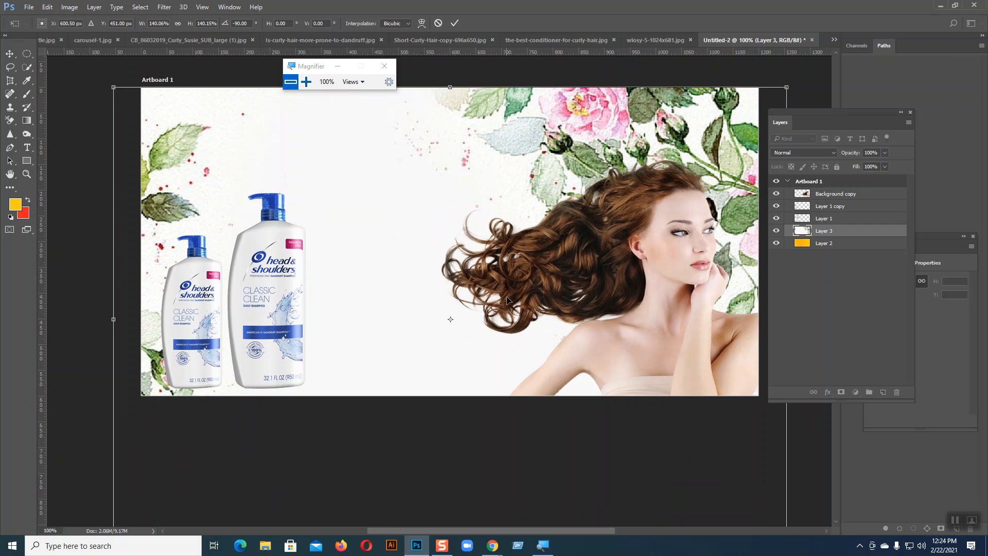
{"action": "left_click_drag", "start_coordinate": [597, 260], "coordinate": [599, 146]}
{"action": "key", "text": "shift+Up"}
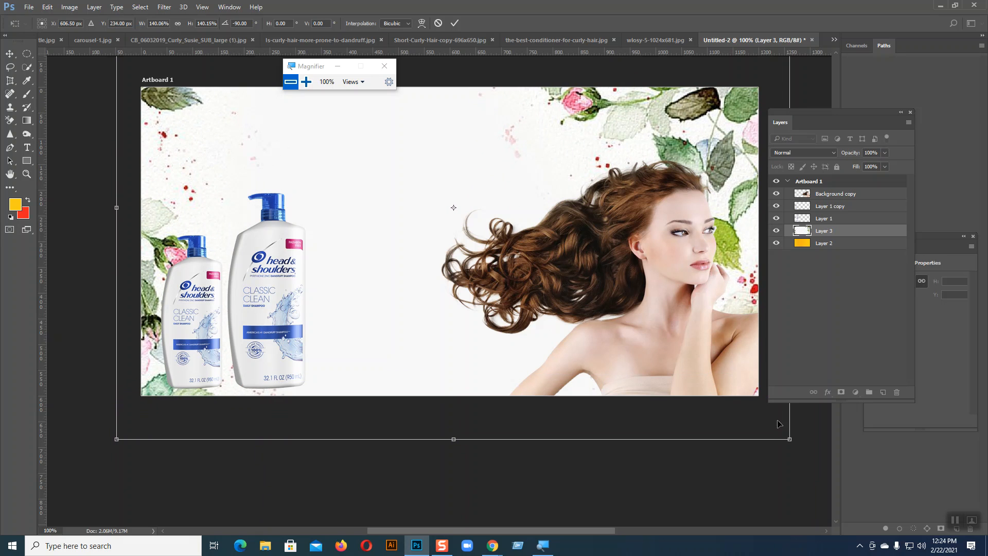
{"action": "left_click_drag", "start_coordinate": [789, 441], "coordinate": [770, 425]}
{"action": "left_click_drag", "start_coordinate": [565, 342], "coordinate": [555, 343]}
{"action": "left_click_drag", "start_coordinate": [757, 425], "coordinate": [758, 425]}
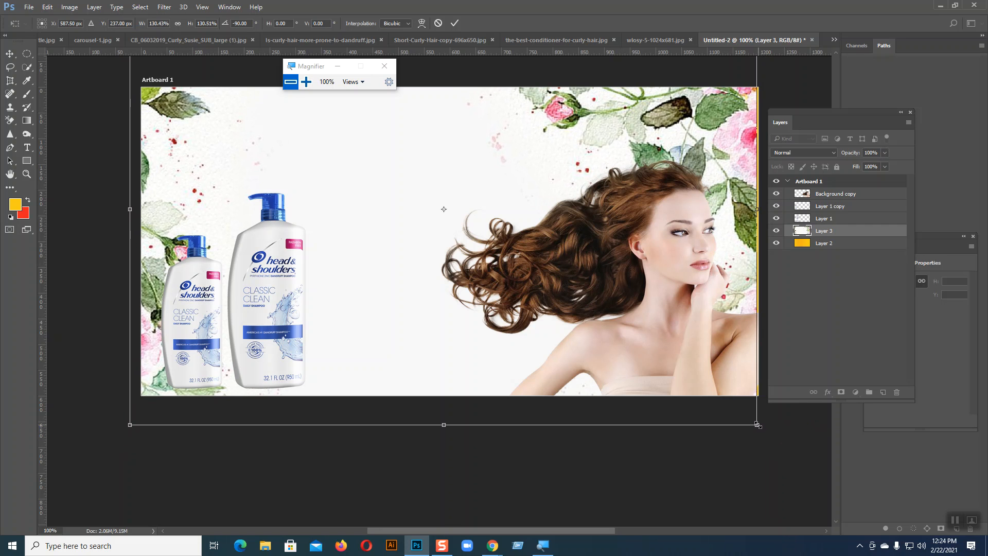
{"action": "key", "text": "Right"}
{"action": "key", "text": "Right"}
{"action": "key", "text": "Right"}
{"action": "key", "text": "Right"}
{"action": "key", "text": "Right"}
{"action": "key", "text": "Right"}
{"action": "key", "text": "Right"}
{"action": "key", "text": "Right"}
{"action": "key", "text": "Right"}
{"action": "key", "text": "Right"}
{"action": "key", "text": "Right"}
{"action": "key", "text": "Right"}
{"action": "key", "text": "Right"}
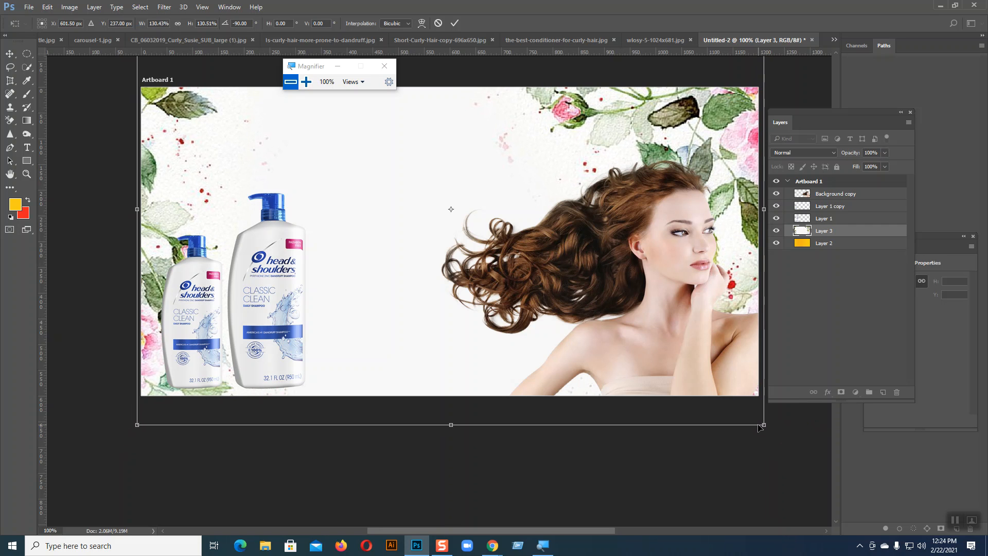
{"action": "key", "text": "Return"}
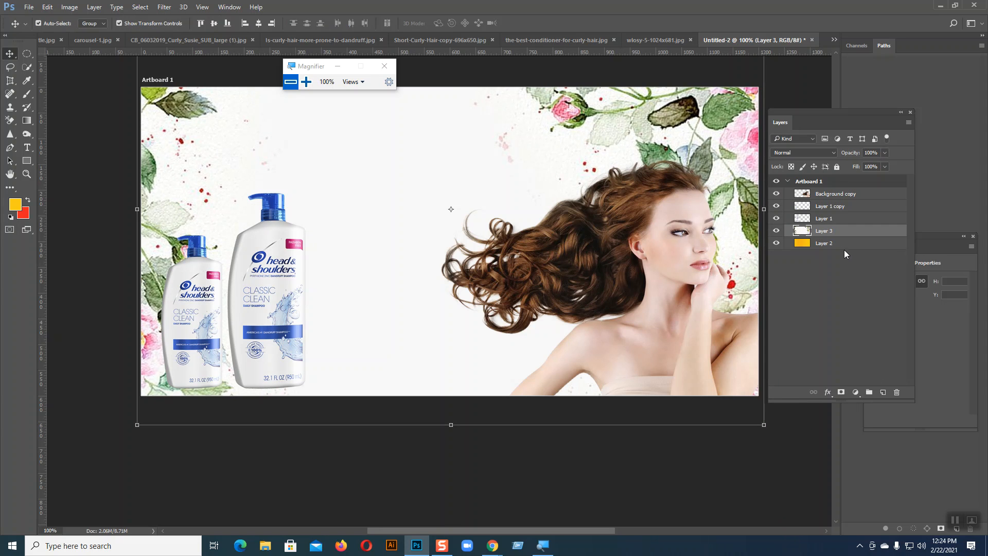
Clip the flower layer to the yellow background layer and merge the two layers.
{"action": "right_click", "coordinate": [827, 231]}
{"action": "left_click", "coordinate": [860, 257]}
{"action": "left_click", "coordinate": [823, 243], "text": "shift"}
{"action": "right_click", "coordinate": [824, 243]}
{"action": "left_click", "coordinate": [860, 373]}
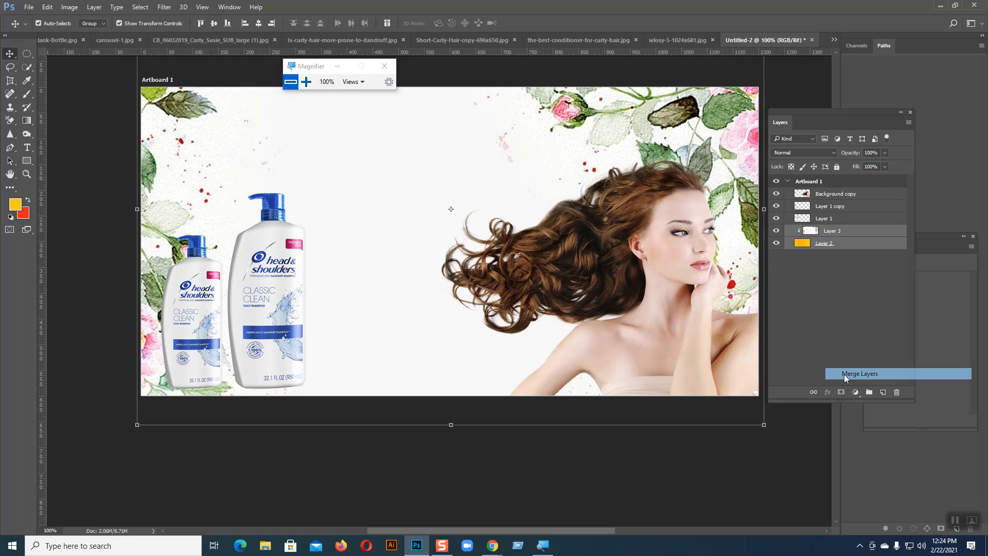
Move both shampoo bottles together about 47 px to the right and 14 px down, onto the artboard's lower edge.
{"action": "left_click", "coordinate": [187, 340]}
{"action": "left_click", "coordinate": [257, 333], "text": "shift"}
{"action": "left_click_drag", "start_coordinate": [256, 334], "coordinate": [280, 340]}
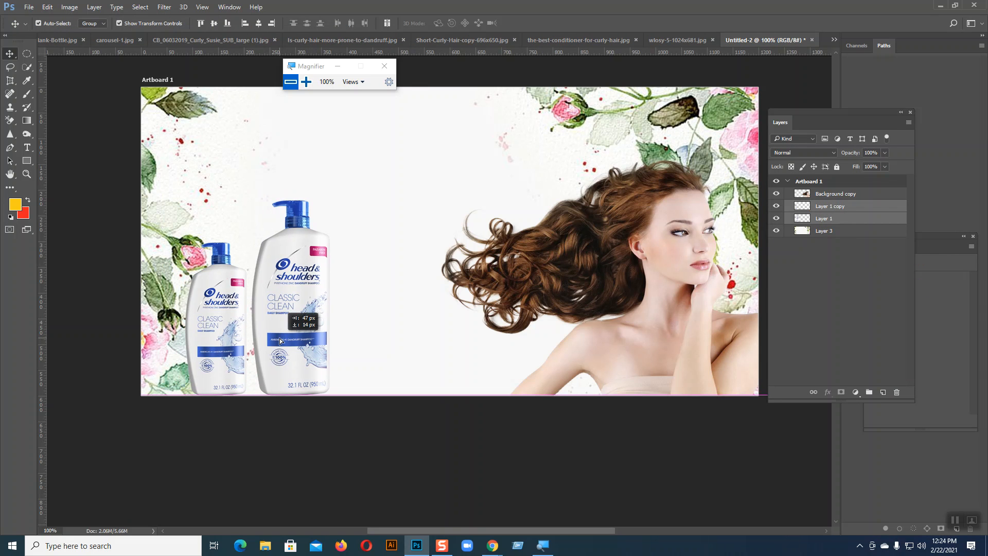
{"action": "left_click", "coordinate": [407, 453]}
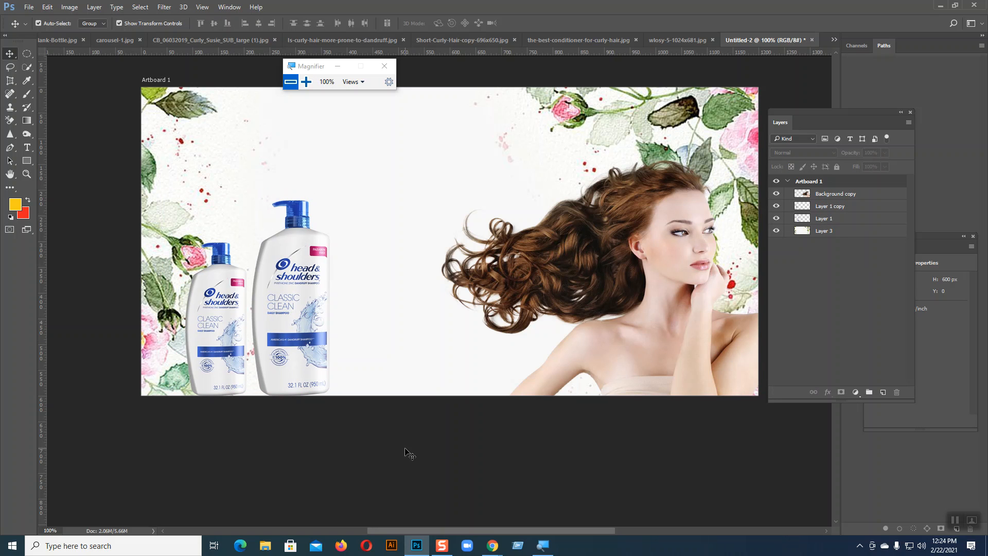
Apply Brightness/Contrast to the woman's layer with brightness -23 and contrast 43.
{"action": "left_click", "coordinate": [671, 249]}
{"action": "left_click", "coordinate": [455, 142]}
{"action": "left_click", "coordinate": [646, 225]}
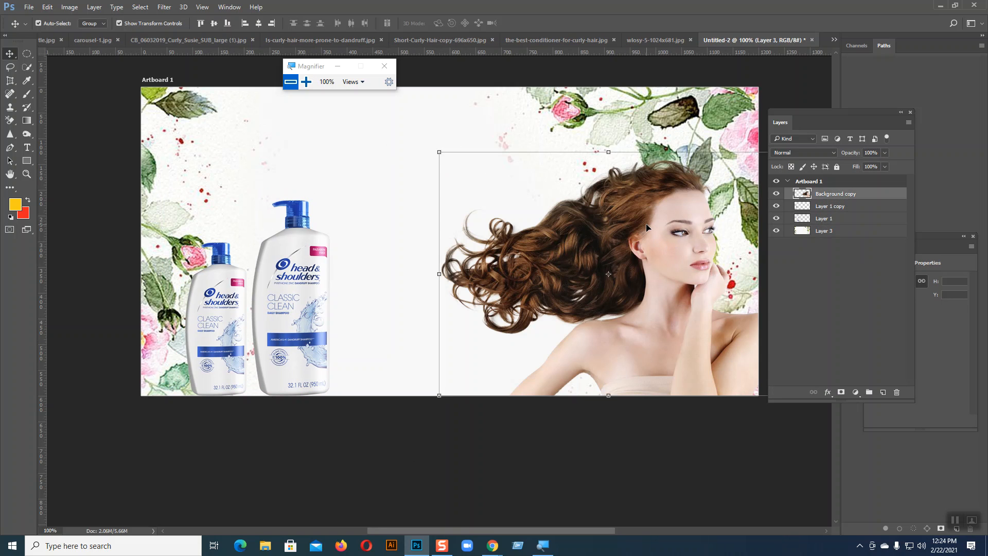
{"action": "left_click", "coordinate": [70, 7]}
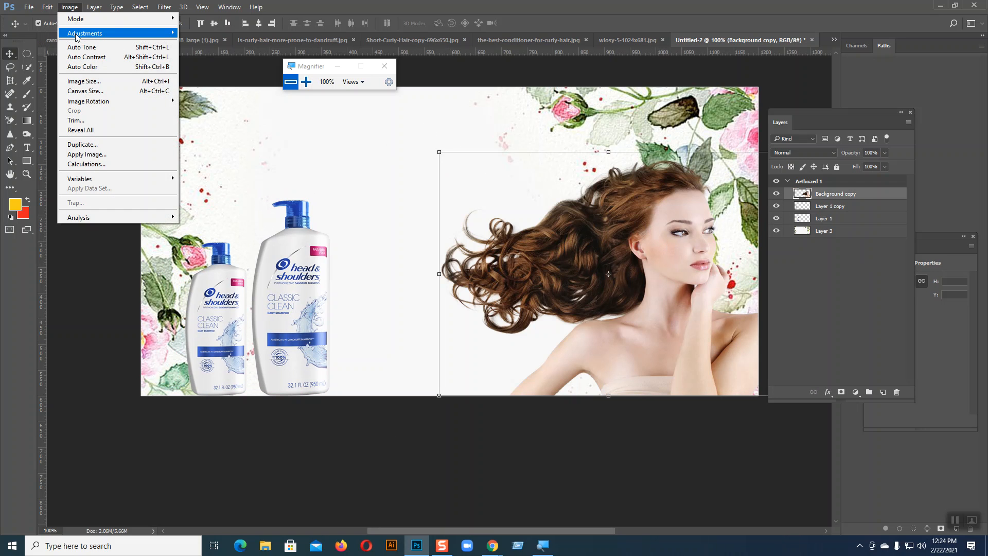
{"action": "mouse_move", "coordinate": [77, 33]}
{"action": "left_click", "coordinate": [212, 32]}
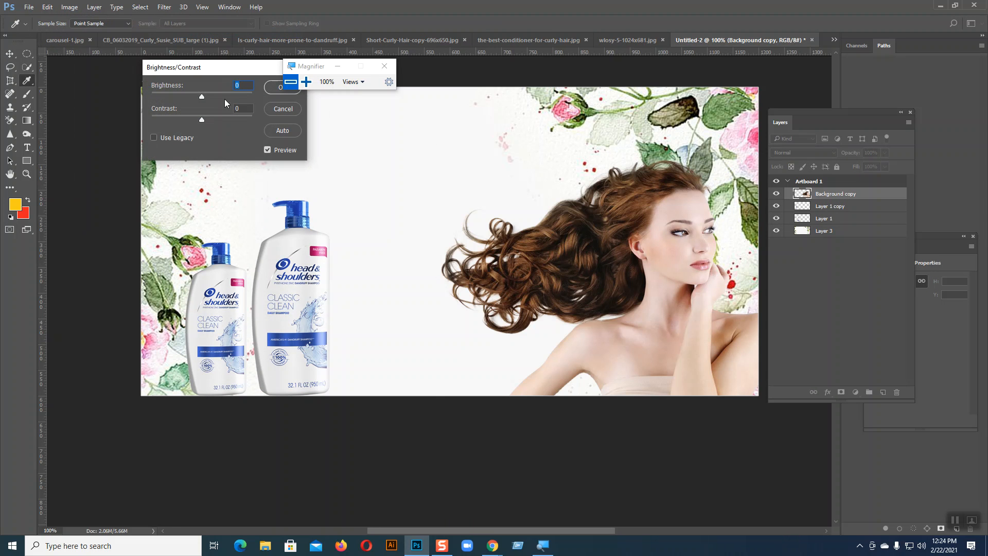
{"action": "left_click_drag", "start_coordinate": [203, 97], "coordinate": [235, 134]}
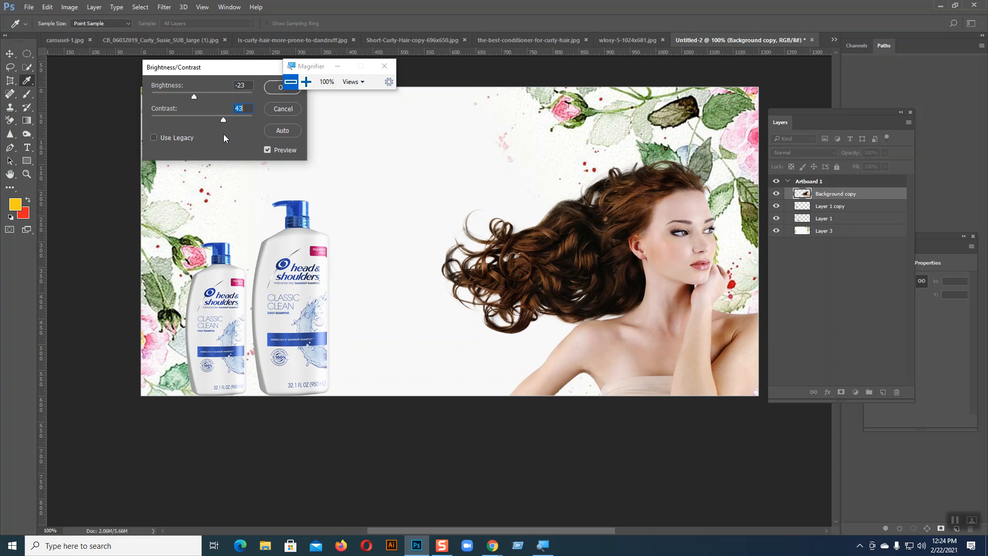
{"action": "left_click", "coordinate": [280, 88]}
{"action": "key", "text": "v"}
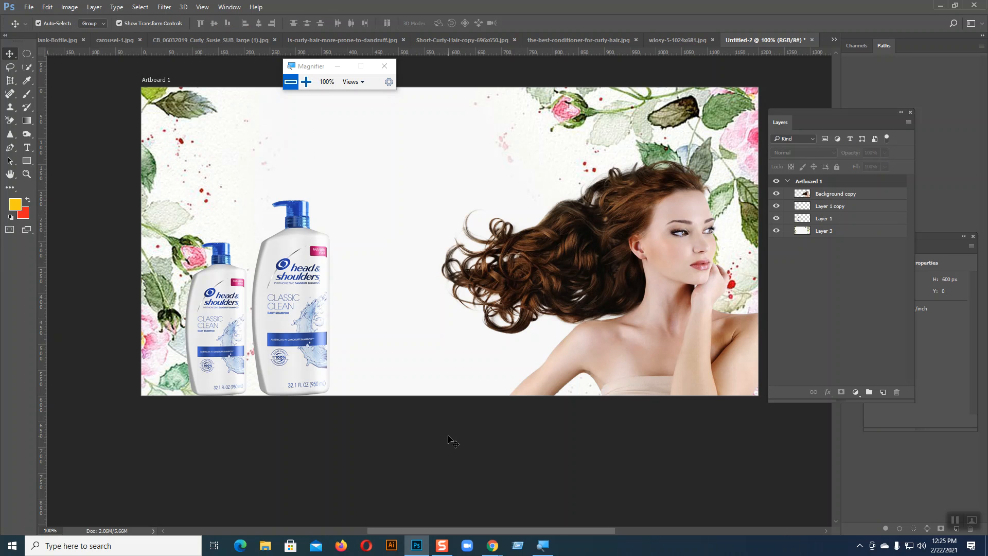
{"action": "left_click", "coordinate": [267, 332]}
{"action": "left_click", "coordinate": [223, 322], "text": "shift"}
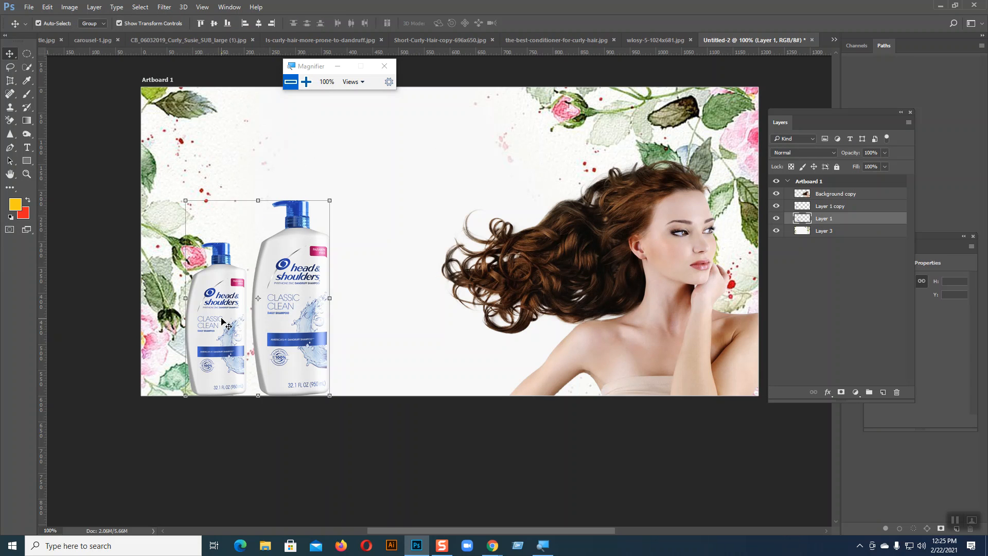
{"action": "left_click", "coordinate": [69, 7]}
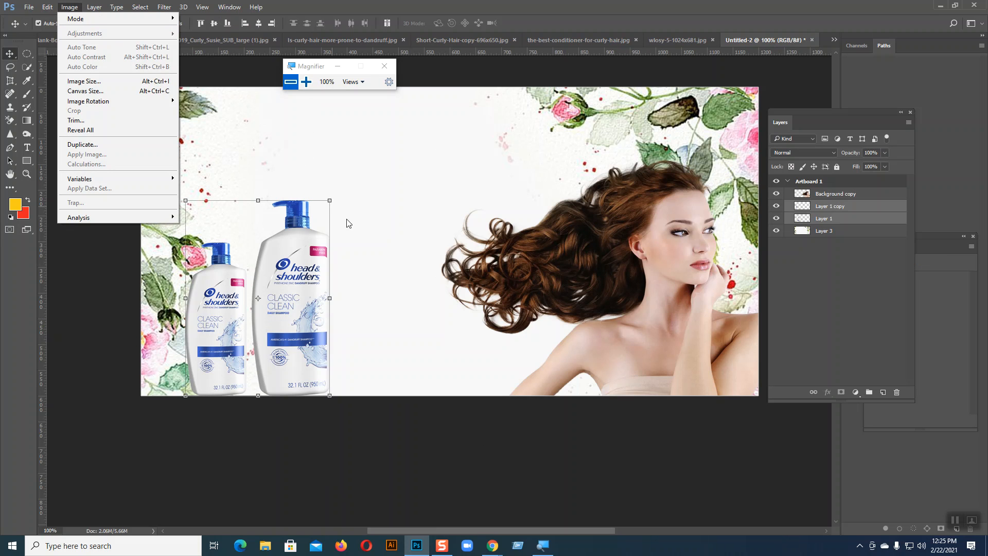
{"action": "left_click", "coordinate": [875, 257]}
Darken the small shampoo bottle with a Brightness/Contrast adjustment, setting the brightness to -60.
{"action": "left_click", "coordinate": [829, 209]}
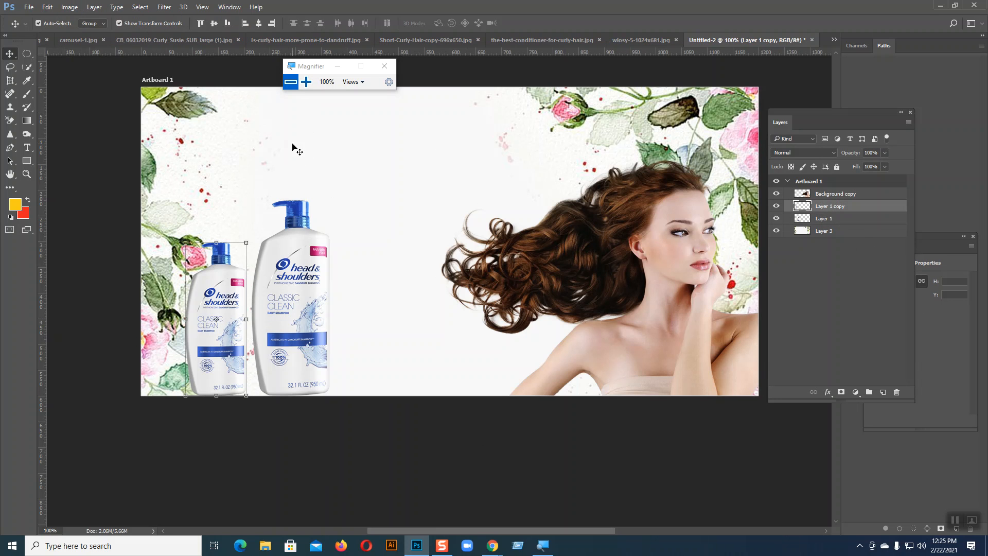
{"action": "left_click", "coordinate": [70, 7]}
{"action": "mouse_move", "coordinate": [132, 38]}
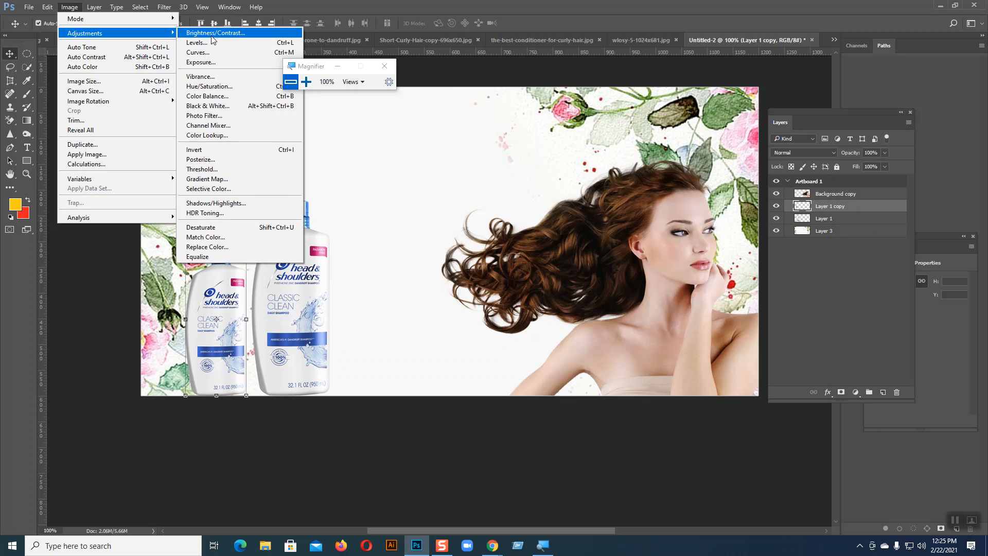
{"action": "left_click", "coordinate": [211, 33]}
{"action": "left_click_drag", "start_coordinate": [204, 97], "coordinate": [180, 97]}
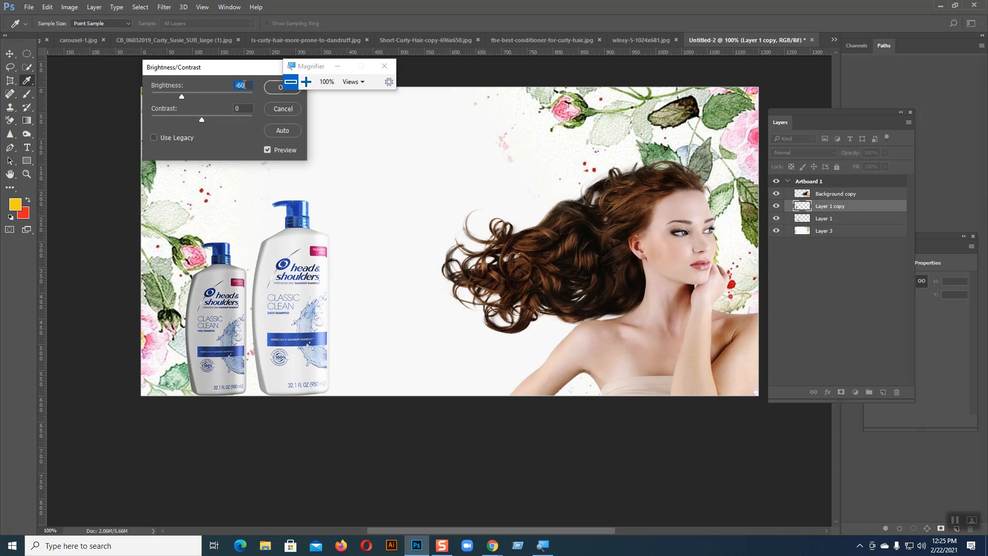
{"action": "mouse_move", "coordinate": [201, 122]}
{"action": "left_mouse_down"}
{"action": "mouse_move", "coordinate": [255, 124]}
{"action": "mouse_move", "coordinate": [190, 122]}
{"action": "mouse_move", "coordinate": [202, 124]}
{"action": "left_mouse_up"}
{"action": "left_click", "coordinate": [268, 89]}
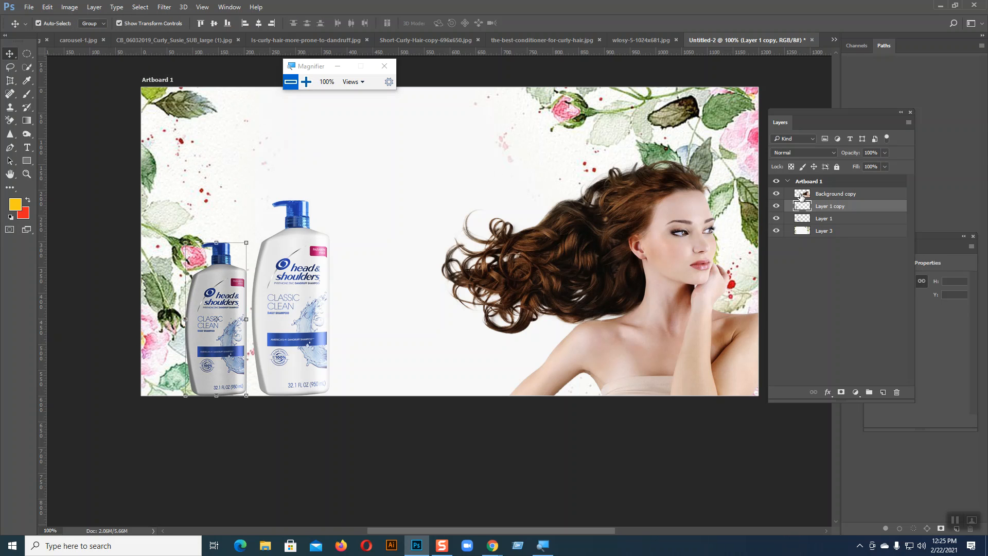
{"action": "left_click", "coordinate": [824, 219]}
{"action": "left_click", "coordinate": [69, 7]}
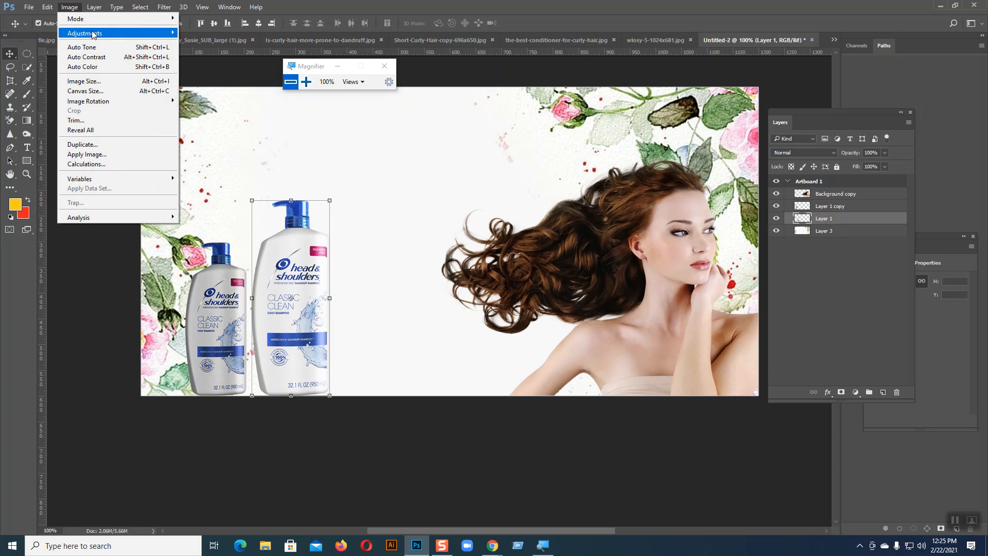
{"action": "mouse_move", "coordinate": [93, 34]}
{"action": "left_click", "coordinate": [207, 38]}
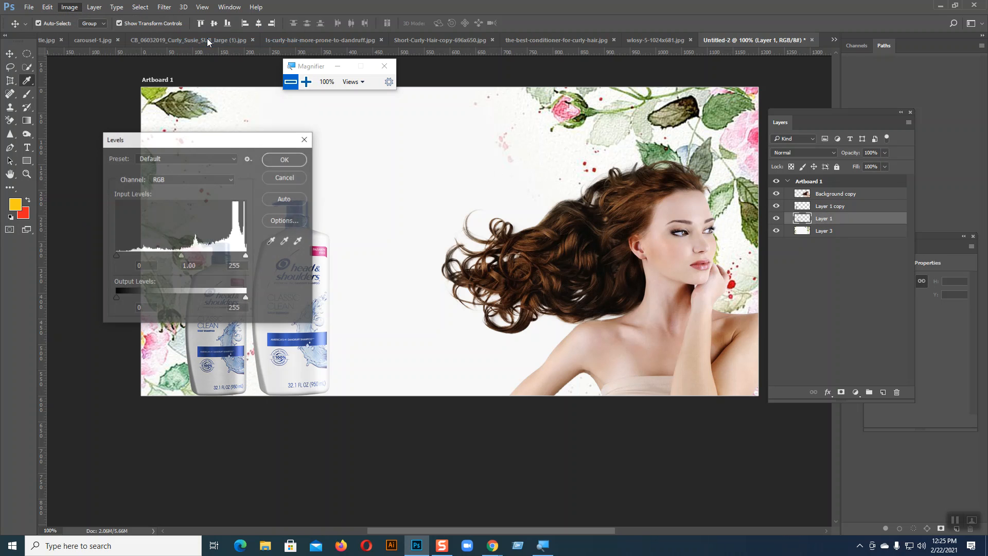
{"action": "left_click", "coordinate": [287, 177]}
Darken the large shampoo bottle with a Brightness/Contrast adjustment, setting the brightness to -61, and deselect its layer.
{"action": "left_click", "coordinate": [69, 7]}
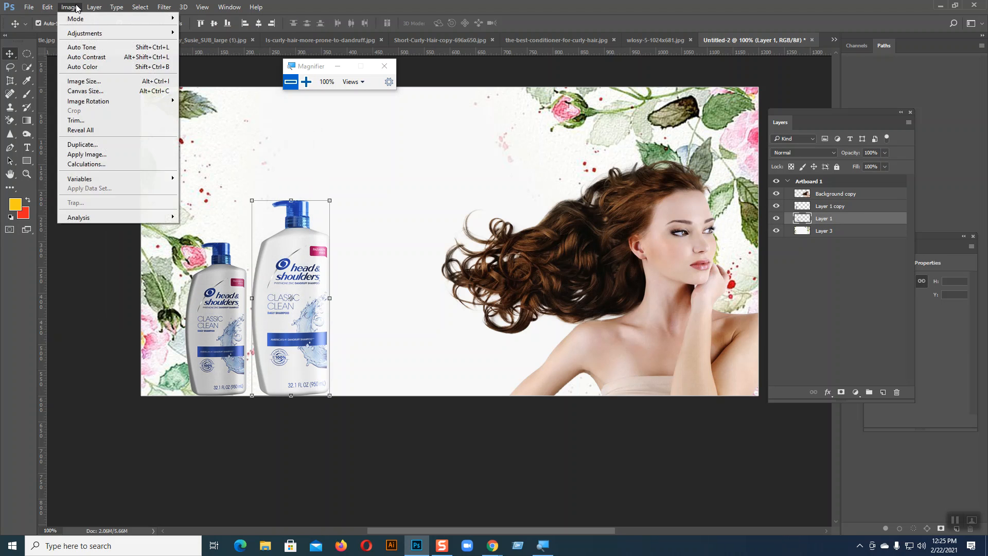
{"action": "mouse_move", "coordinate": [85, 33]}
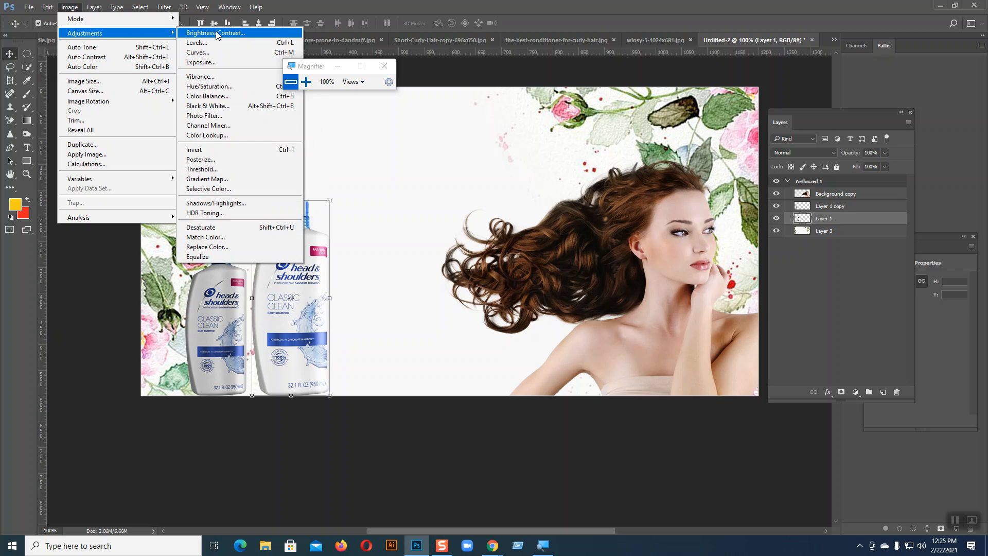
{"action": "left_click", "coordinate": [206, 33]}
{"action": "left_click_drag", "start_coordinate": [200, 97], "coordinate": [182, 98]}
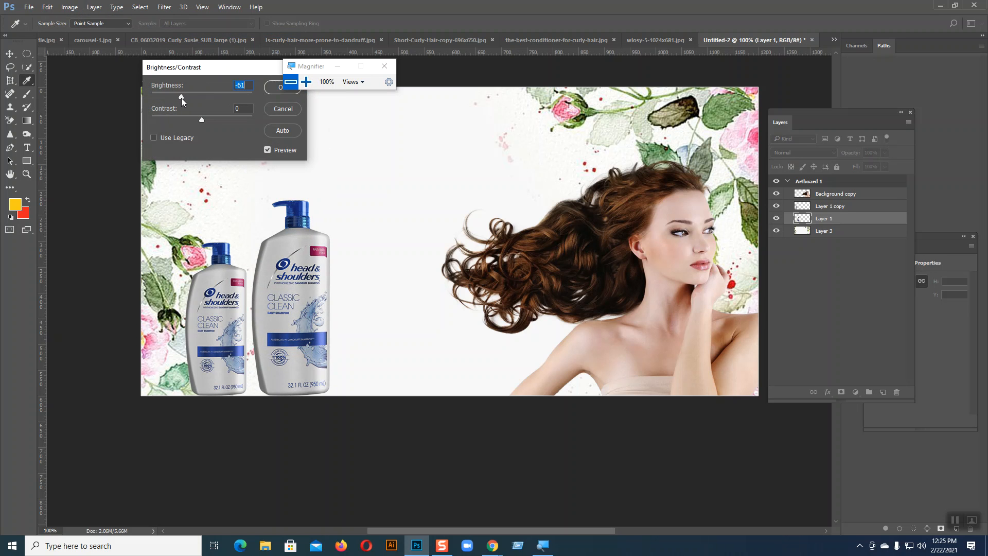
{"action": "left_click", "coordinate": [273, 90]}
{"action": "key", "text": "v"}
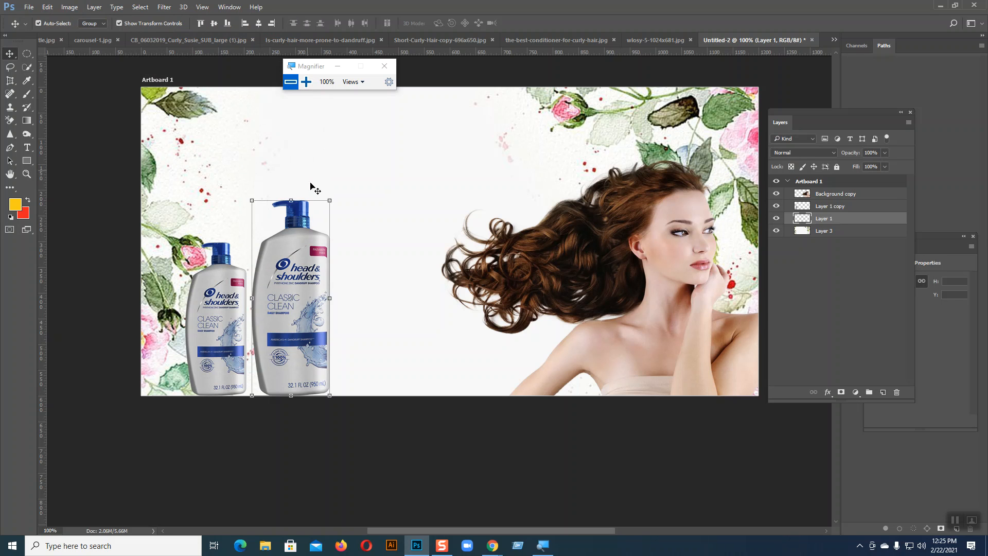
{"action": "left_click", "coordinate": [392, 437]}
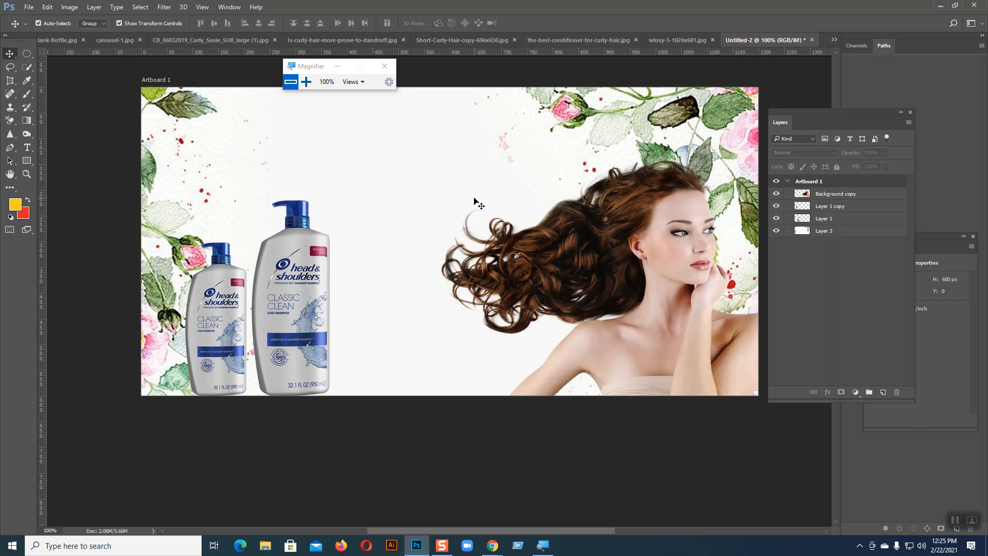
Switch to Chrome and search Google in a new tab for "shampoo company slogans".
{"action": "mouse_move", "coordinate": [493, 545]}
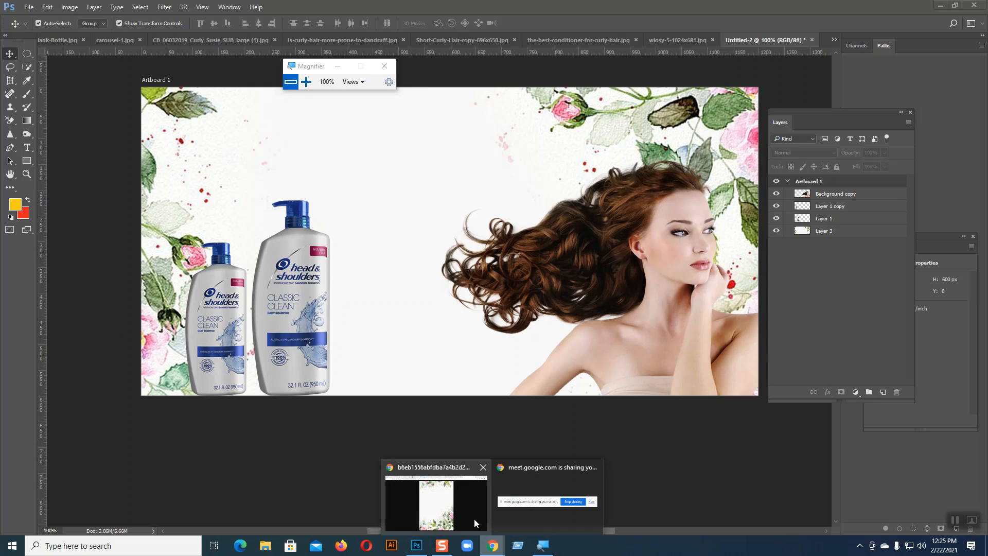
{"action": "left_click", "coordinate": [477, 483]}
{"action": "left_click", "coordinate": [879, 9]}
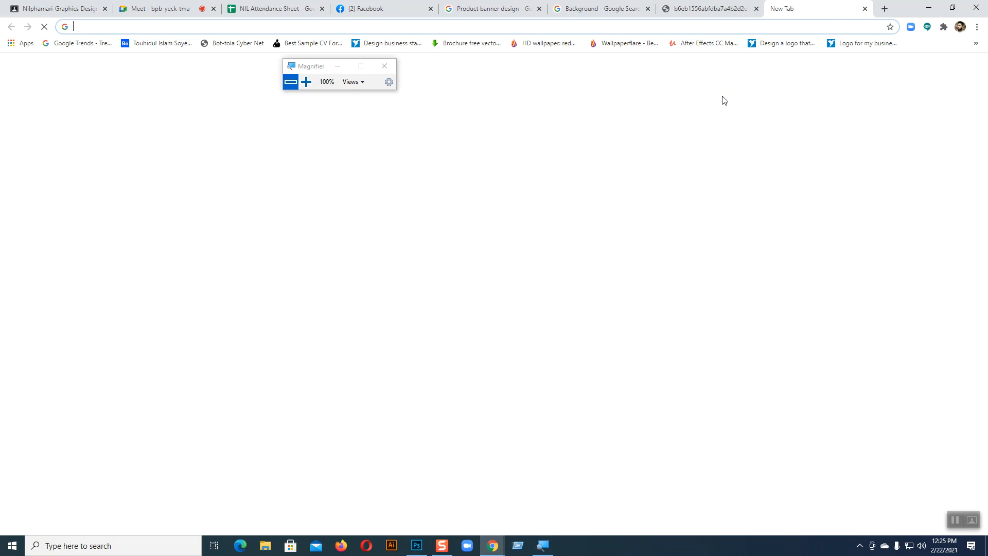
{"action": "left_click", "coordinate": [416, 216]}
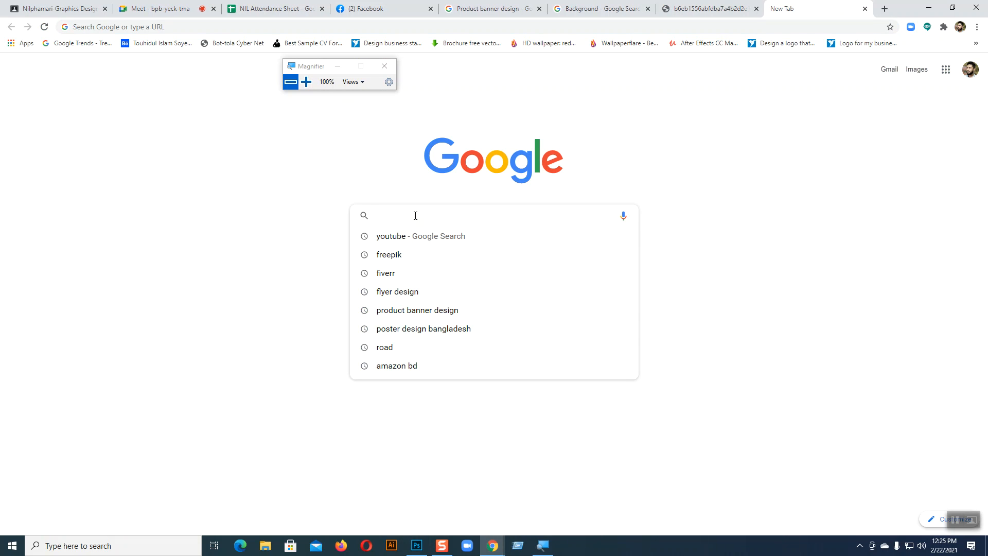
{"action": "type", "text": "Shap"}
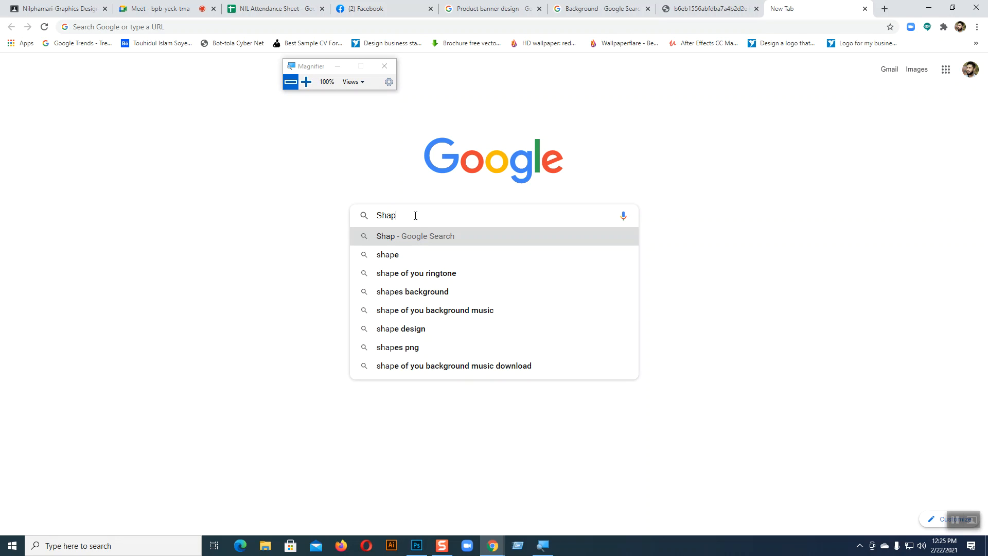
{"action": "key", "text": "BackSpace"}
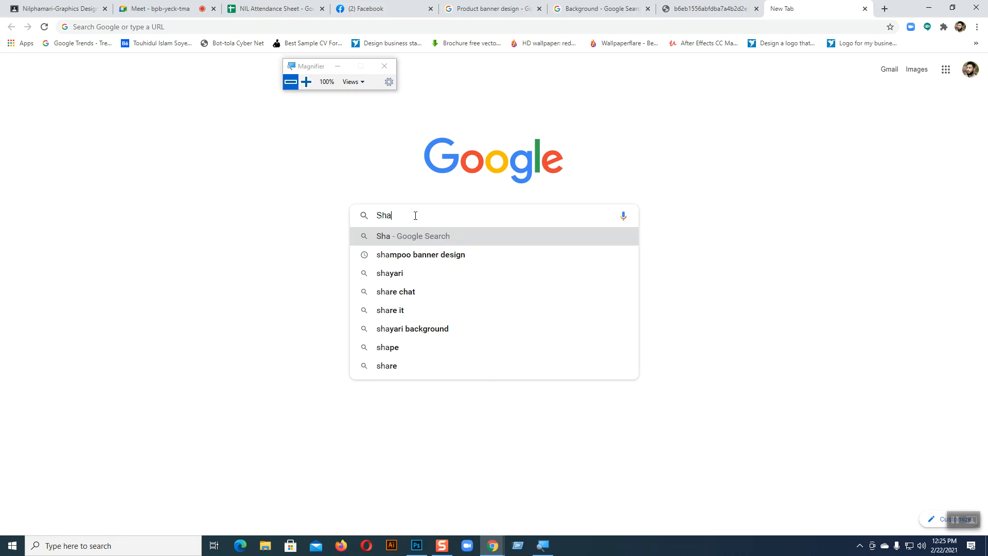
{"action": "type", "text": "mpoo"}
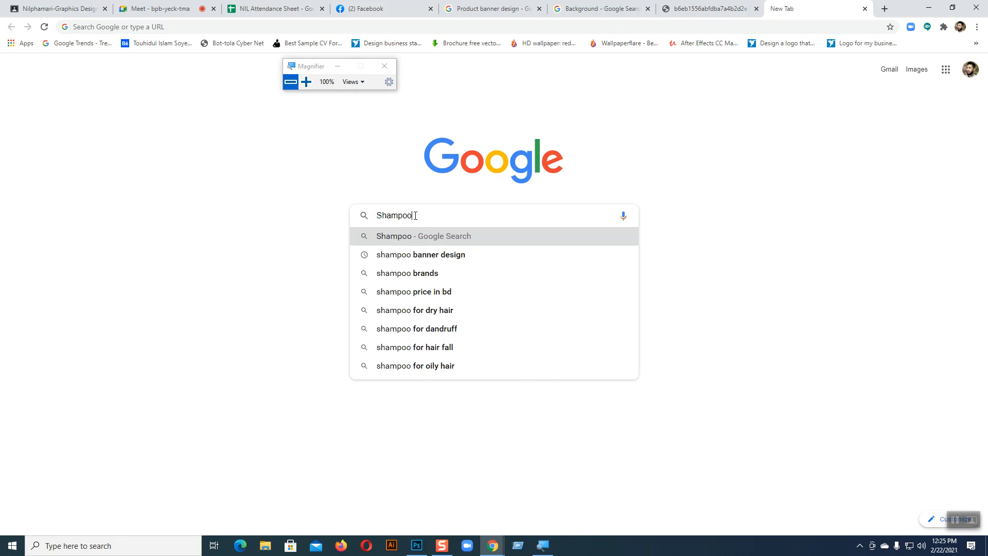
{"action": "type", "text": " company slo"}
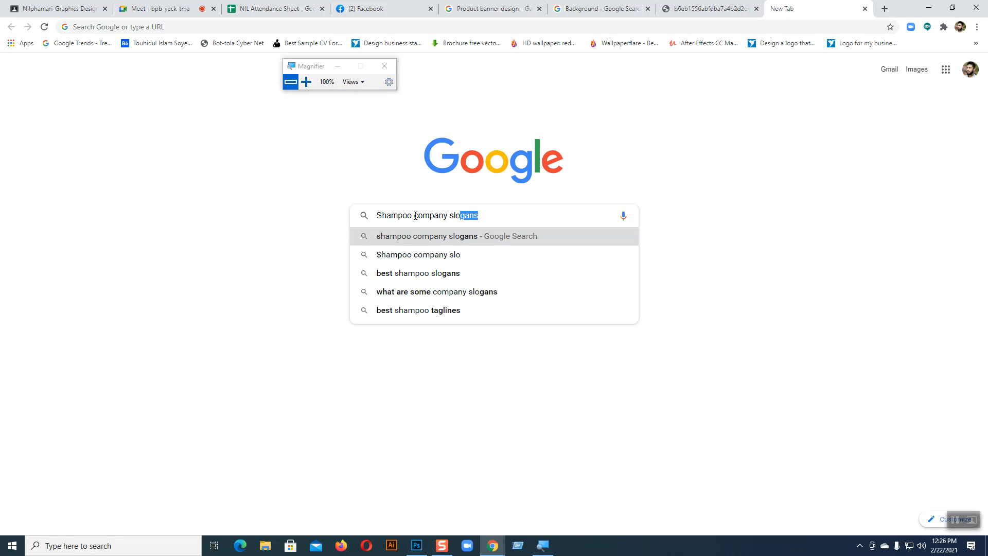
{"action": "type", "text": "gan"}
{"action": "key", "text": "Return"}
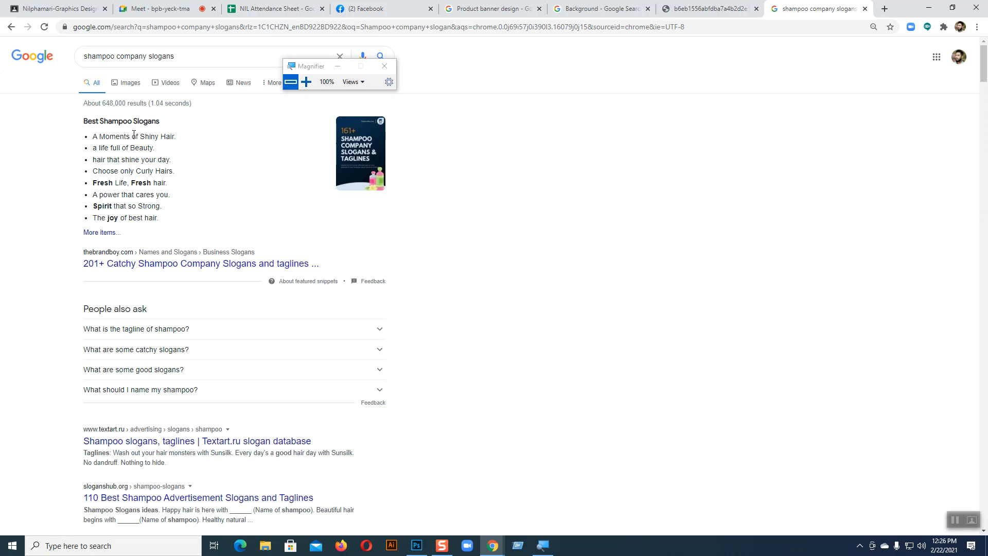
Open thebrandboy.com's full shampoo slogan list and copy the slogan "A Moments of Shiny Hair".
{"action": "left_click", "coordinate": [105, 236]}
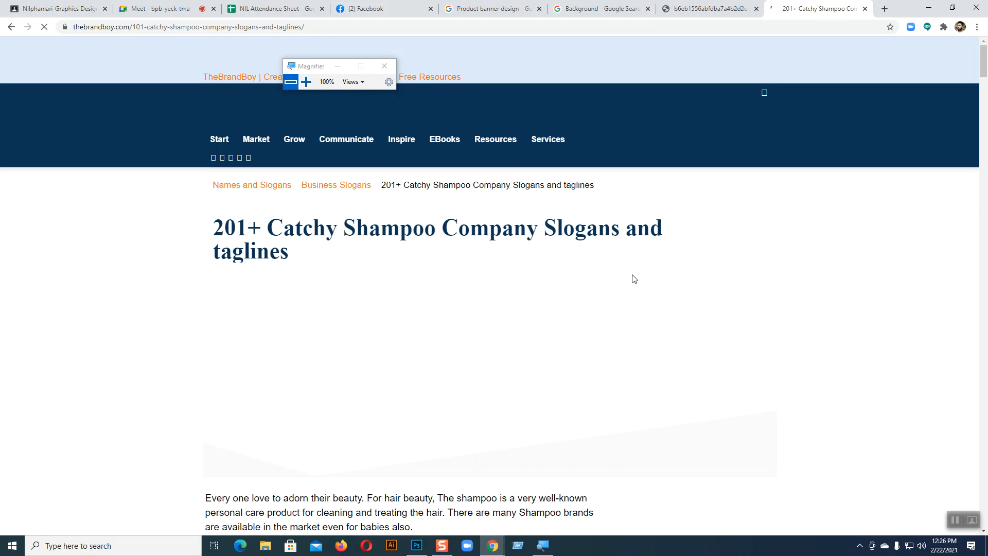
{"action": "scroll", "coordinate": [634, 278], "scroll_direction": "down", "scroll_amount": 13}
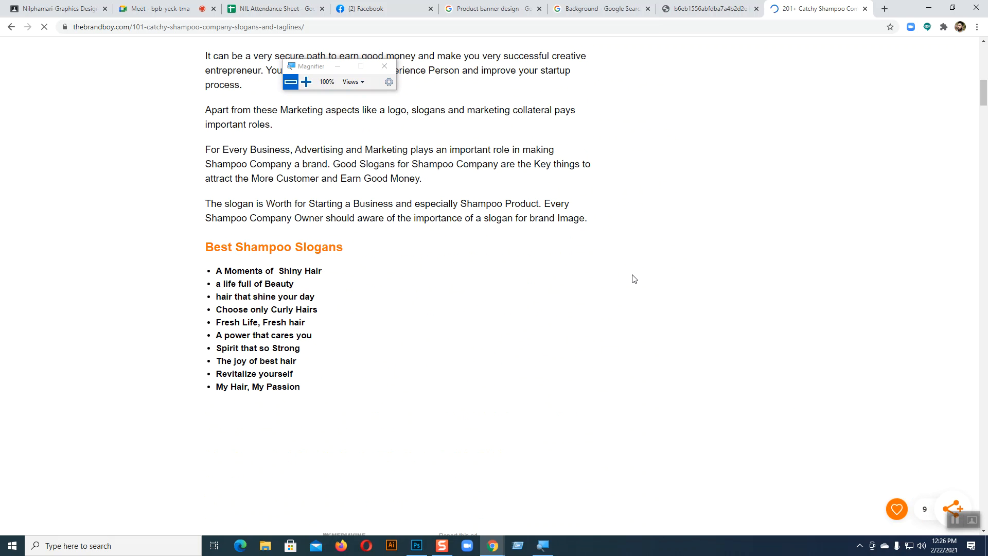
{"action": "scroll", "coordinate": [634, 278], "scroll_direction": "down", "scroll_amount": 4}
{"action": "scroll", "coordinate": [633, 278], "scroll_direction": "down", "scroll_amount": 4}
{"action": "scroll", "coordinate": [633, 279], "scroll_direction": "down", "scroll_amount": 8}
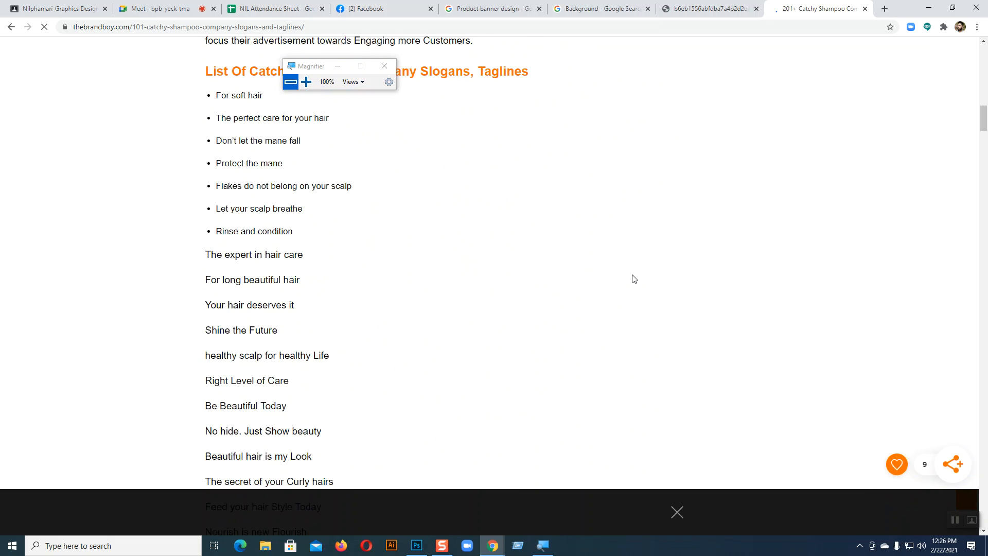
{"action": "scroll", "coordinate": [633, 278], "scroll_direction": "up", "scroll_amount": 7}
{"action": "scroll", "coordinate": [633, 279], "scroll_direction": "up", "scroll_amount": 7}
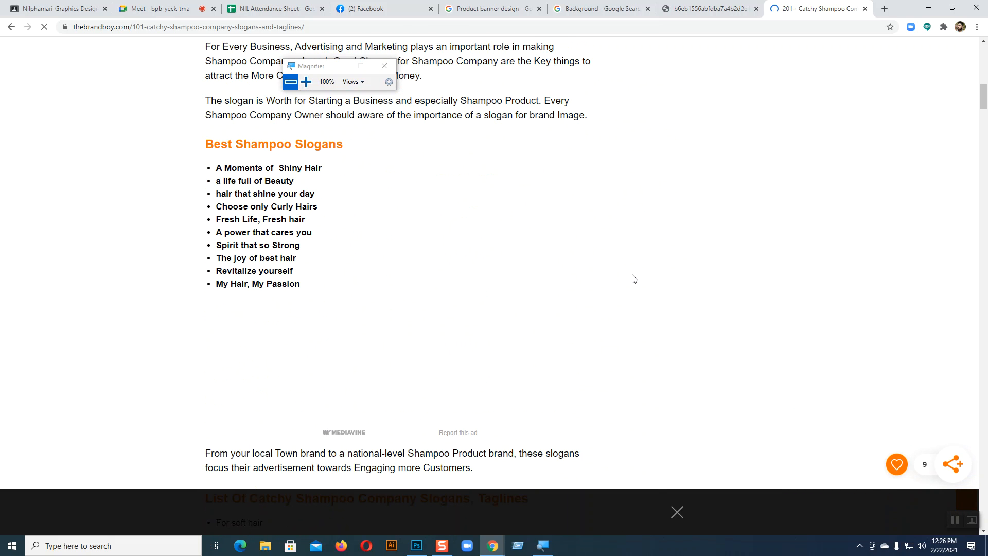
{"action": "scroll", "coordinate": [216, 170], "scroll_direction": "down", "scroll_amount": 4}
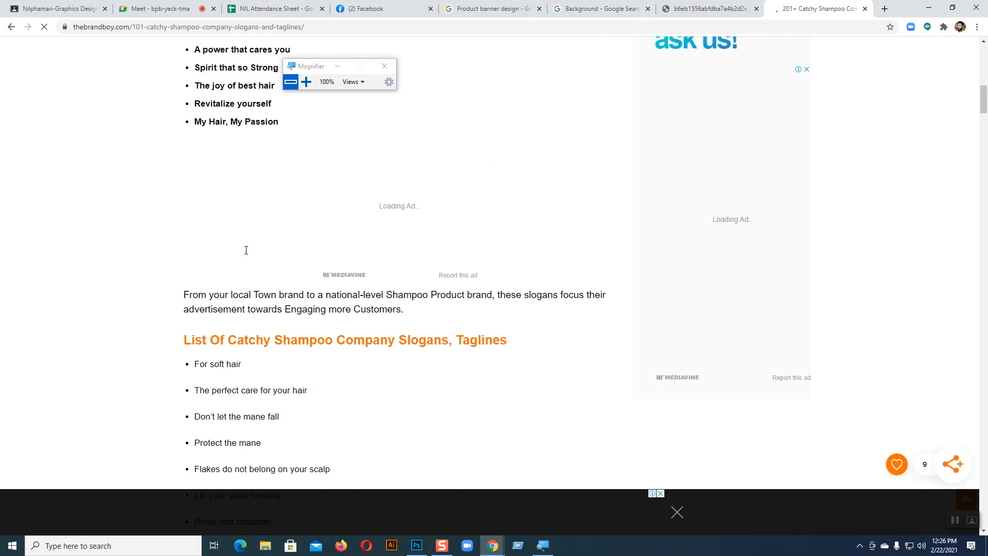
{"action": "scroll", "coordinate": [245, 249], "scroll_direction": "up", "scroll_amount": 5}
{"action": "left_click_drag", "start_coordinate": [197, 171], "coordinate": [303, 176]}
{"action": "key", "text": "ctrl+c"}
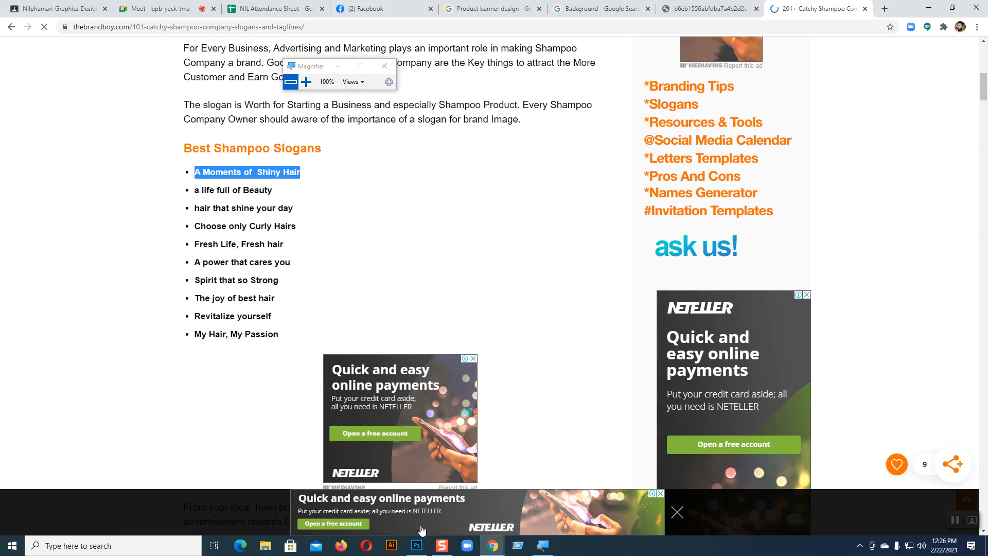
Switch back to Photoshop and paste the copied slogan as a new text layer in the empty area above the large bottle.
{"action": "left_click", "coordinate": [417, 546]}
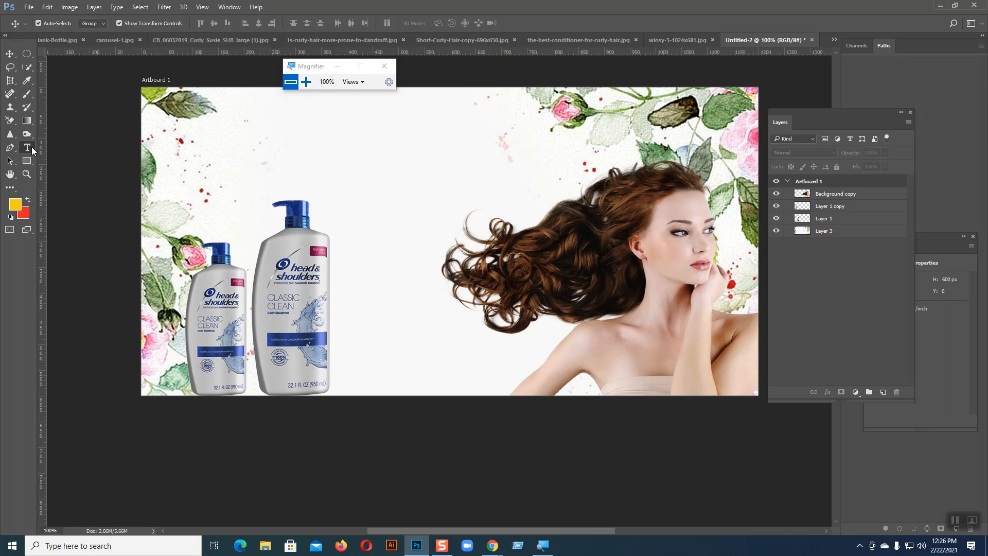
{"action": "left_click", "coordinate": [28, 148]}
{"action": "left_click", "coordinate": [316, 149]}
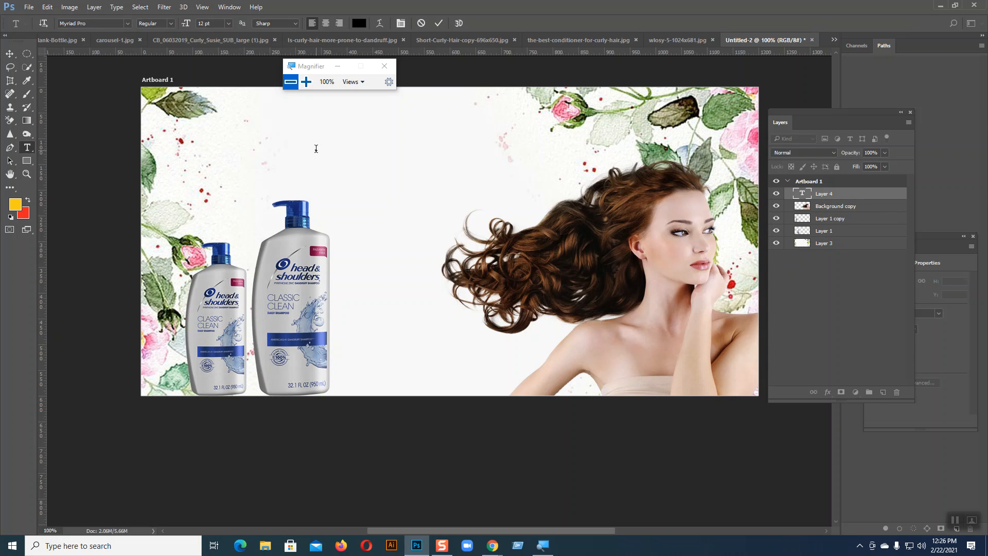
{"action": "key", "text": "ctrl+v"}
{"action": "left_click", "coordinate": [10, 53]}
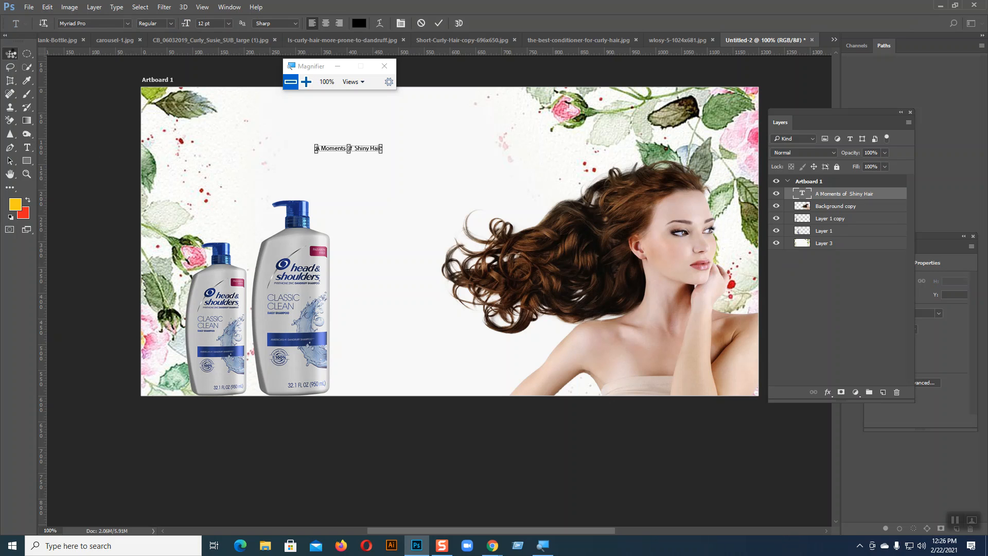
Format the slogan text at 48 pt with Faux Bold and All Caps.
{"action": "left_click", "coordinate": [229, 6]}
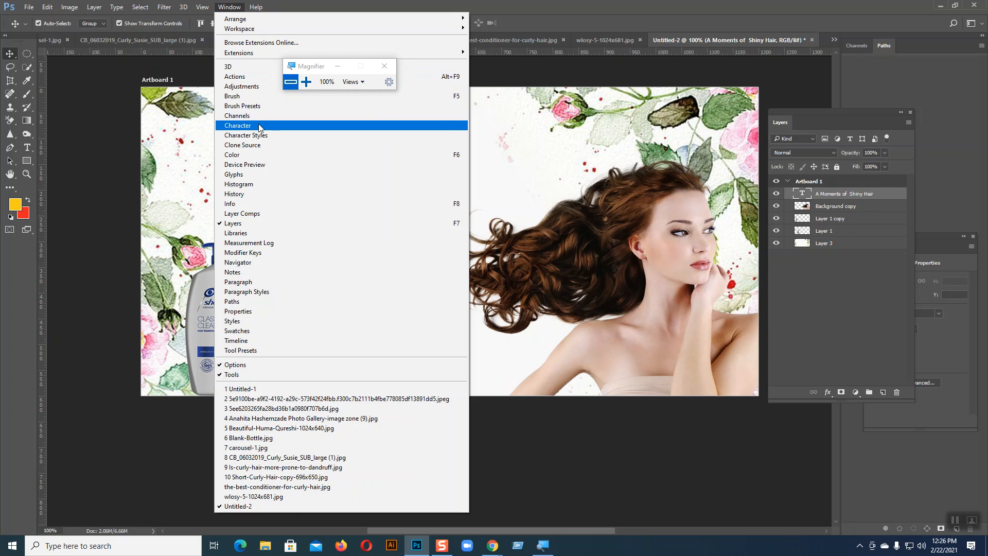
{"action": "left_click", "coordinate": [259, 127]}
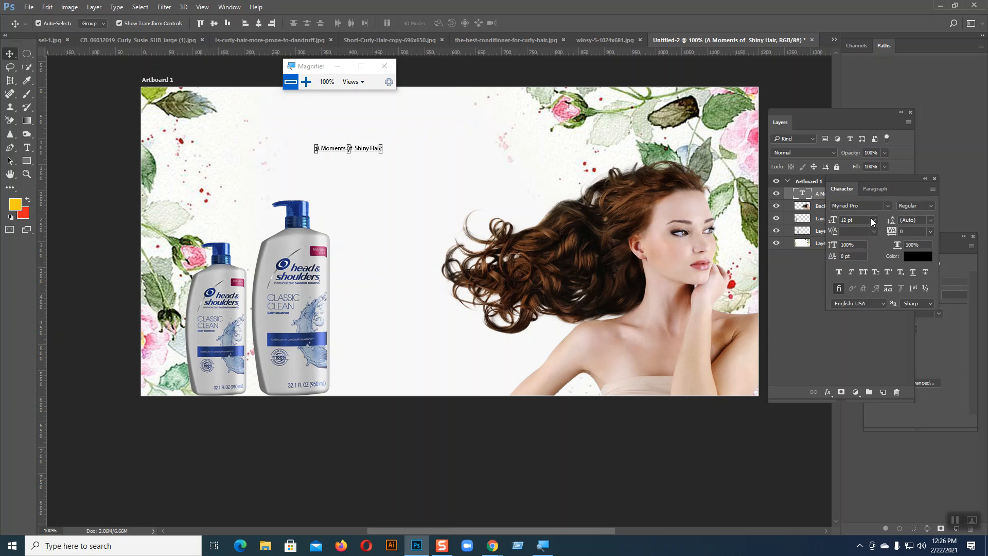
{"action": "left_click", "coordinate": [874, 220]}
{"action": "left_click", "coordinate": [872, 376]}
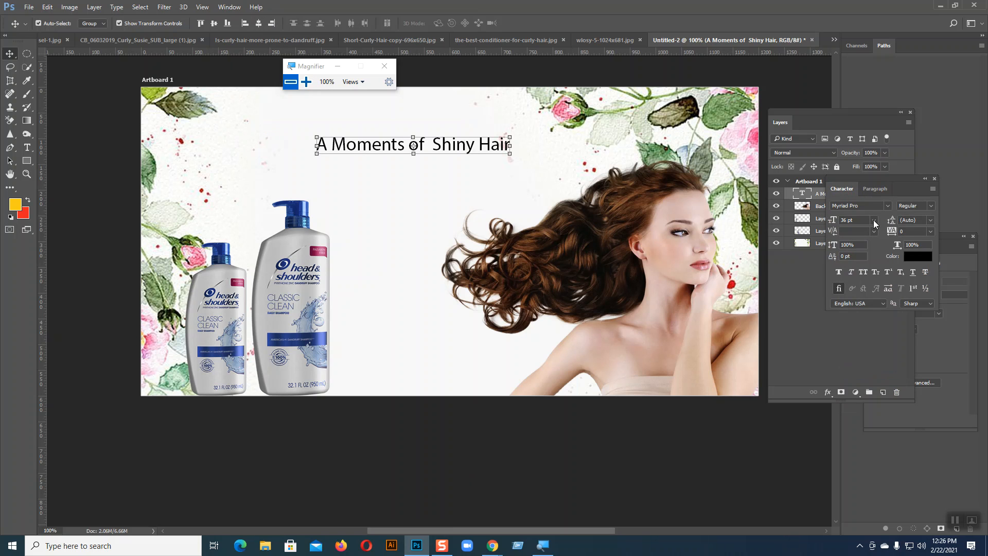
{"action": "left_click", "coordinate": [874, 220]}
{"action": "left_click", "coordinate": [868, 382]}
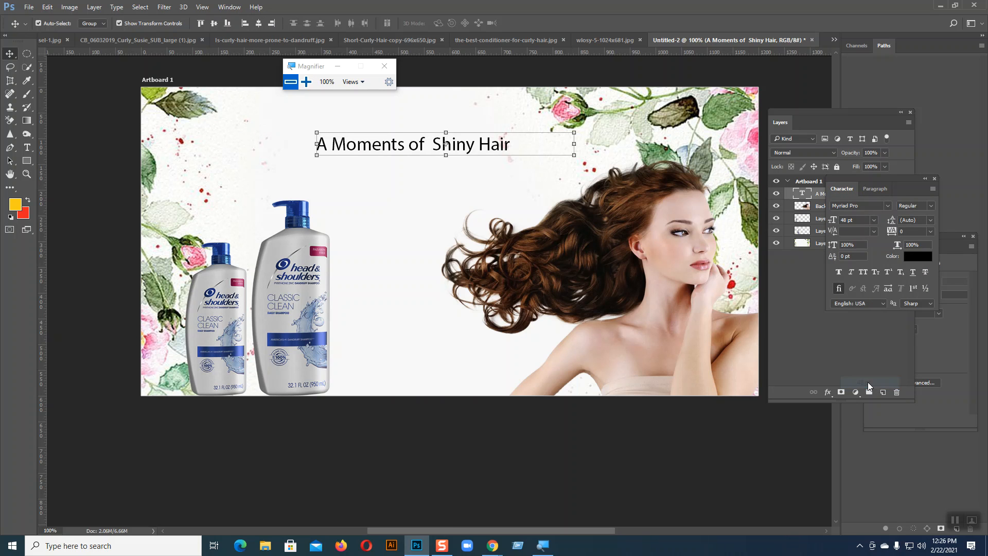
{"action": "left_click", "coordinate": [840, 271]}
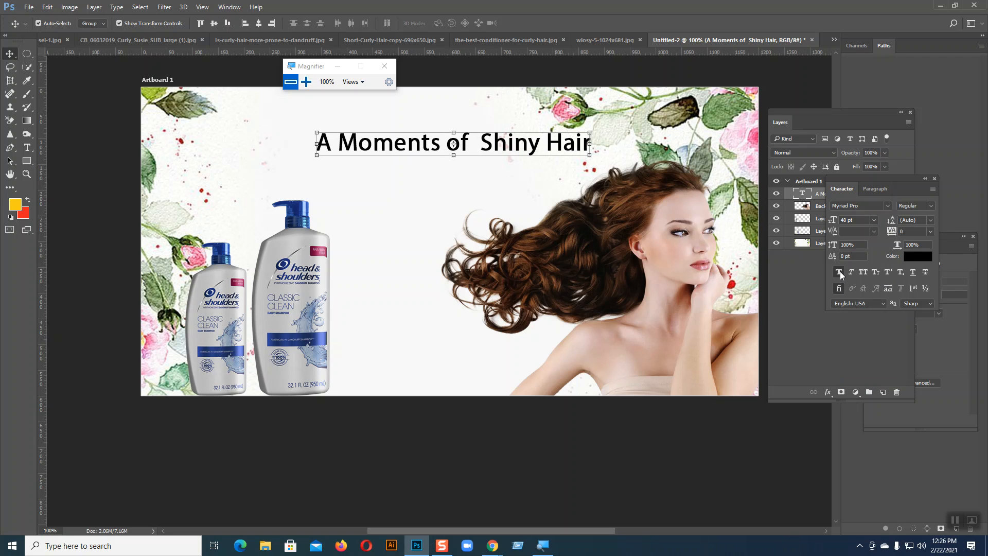
{"action": "left_click", "coordinate": [866, 274]}
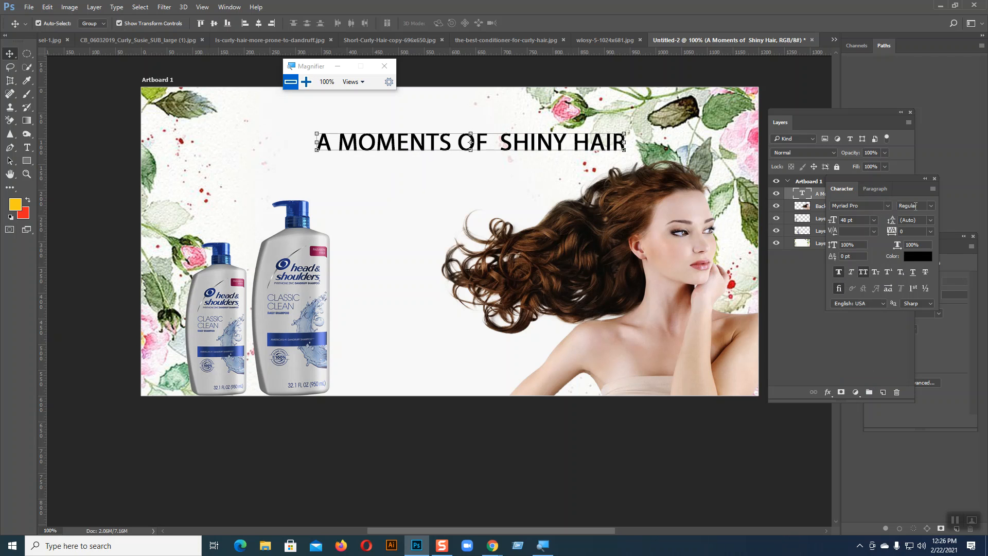
Change the slogan's font to Capitan Morgan and move the text left and slightly down, above the two bottles.
{"action": "left_click", "coordinate": [888, 208]}
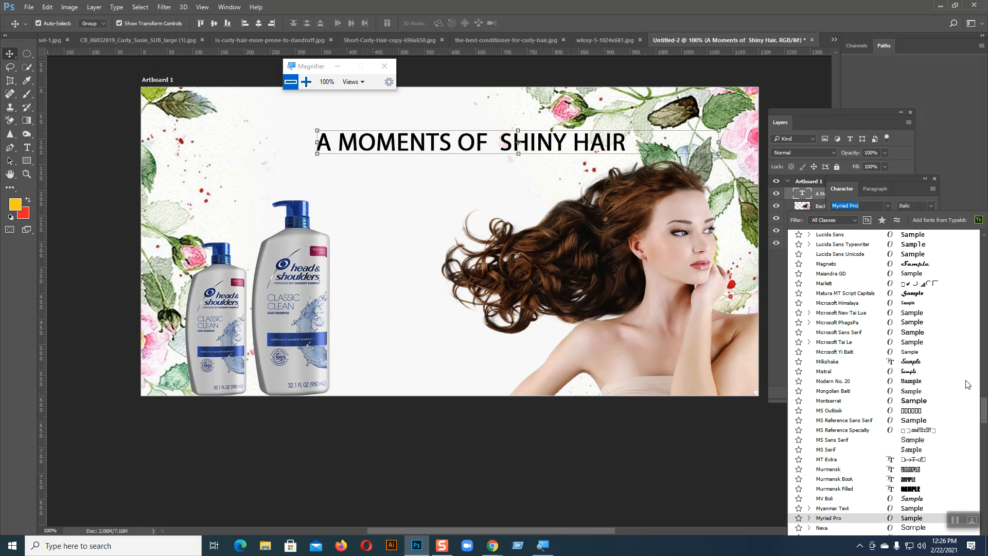
{"action": "left_click_drag", "start_coordinate": [986, 410], "coordinate": [987, 285]}
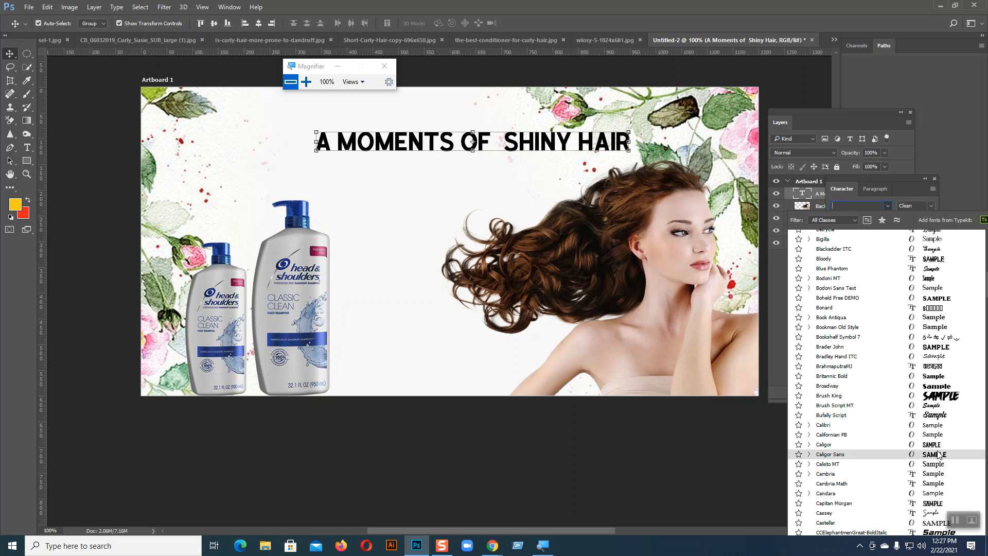
{"action": "left_click", "coordinate": [941, 504]}
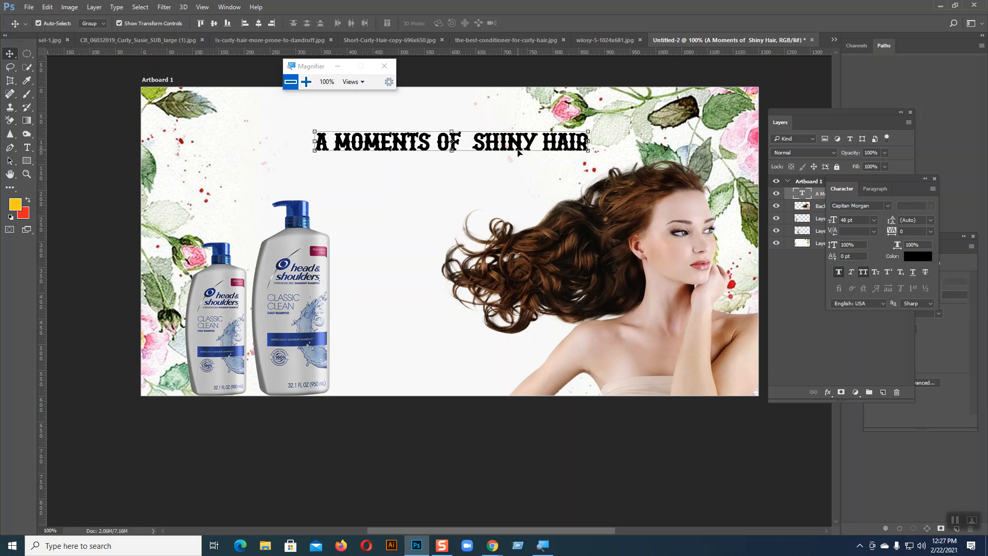
{"action": "left_click_drag", "start_coordinate": [518, 149], "coordinate": [414, 156]}
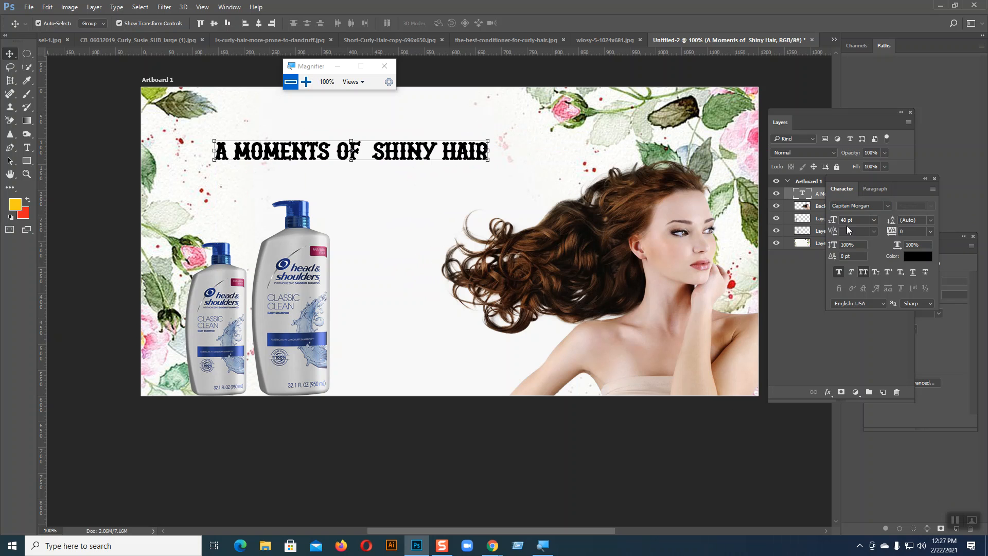
Change the slogan's font to Adlinnaka at 48 pt and move the text down and left, just above the bottles.
{"action": "left_click", "coordinate": [875, 220]}
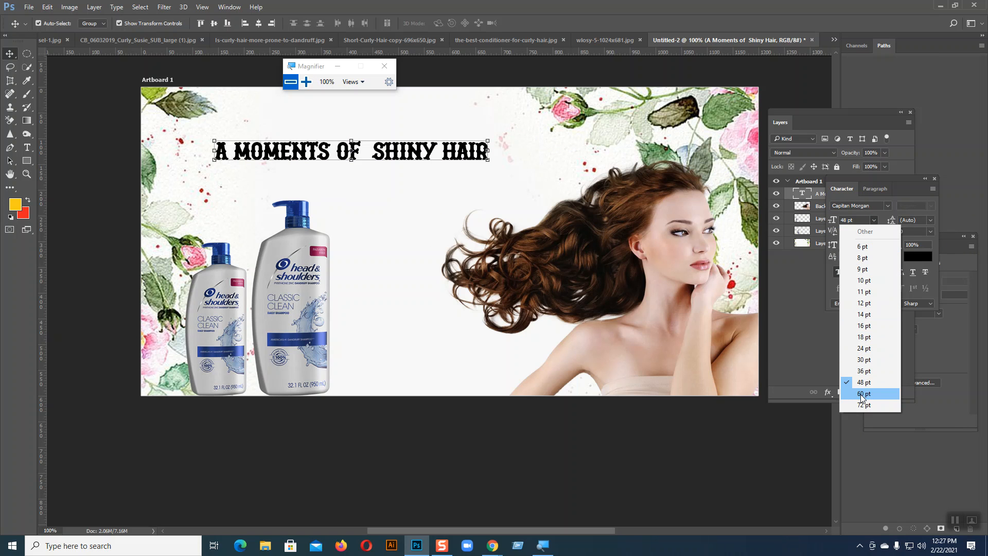
{"action": "left_click", "coordinate": [863, 396]}
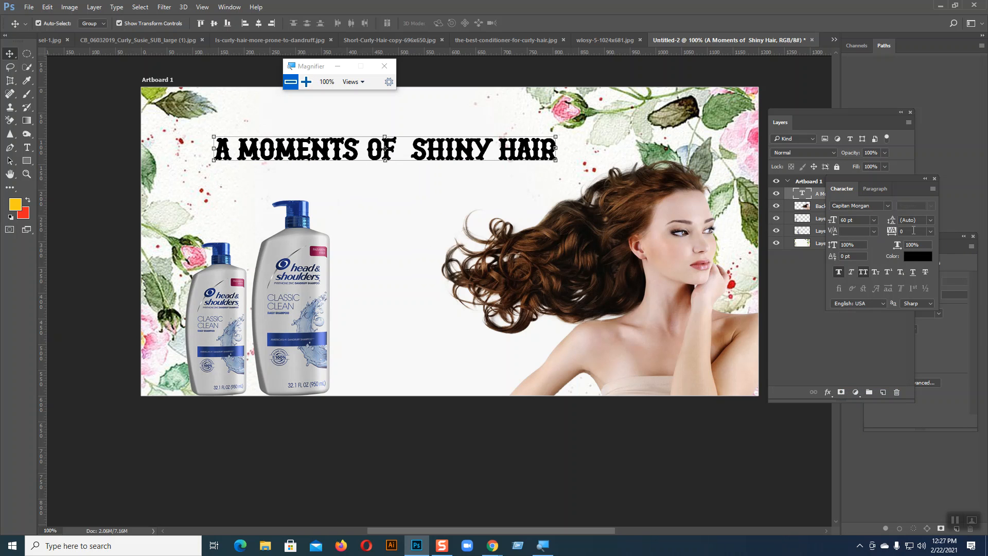
{"action": "left_click", "coordinate": [888, 206]}
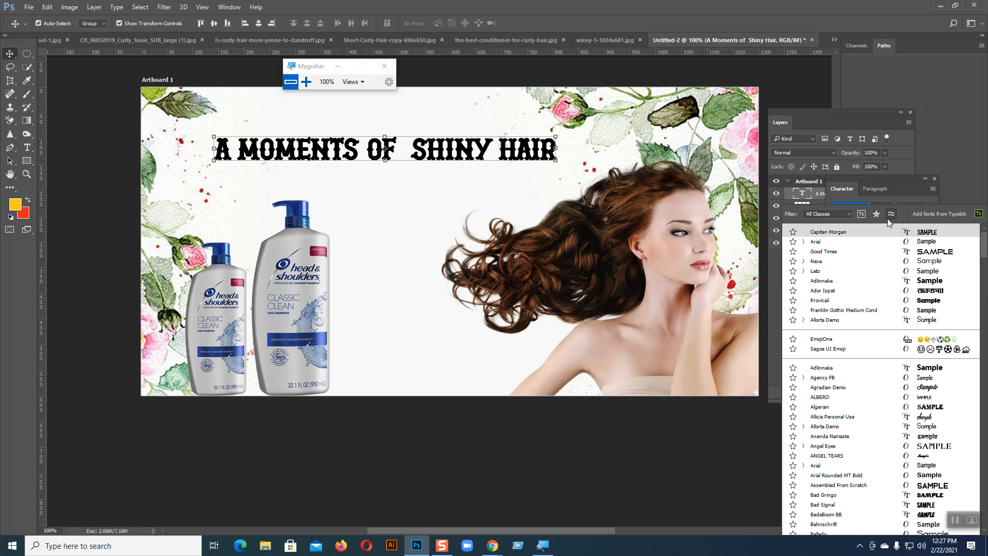
{"action": "left_click", "coordinate": [937, 371]}
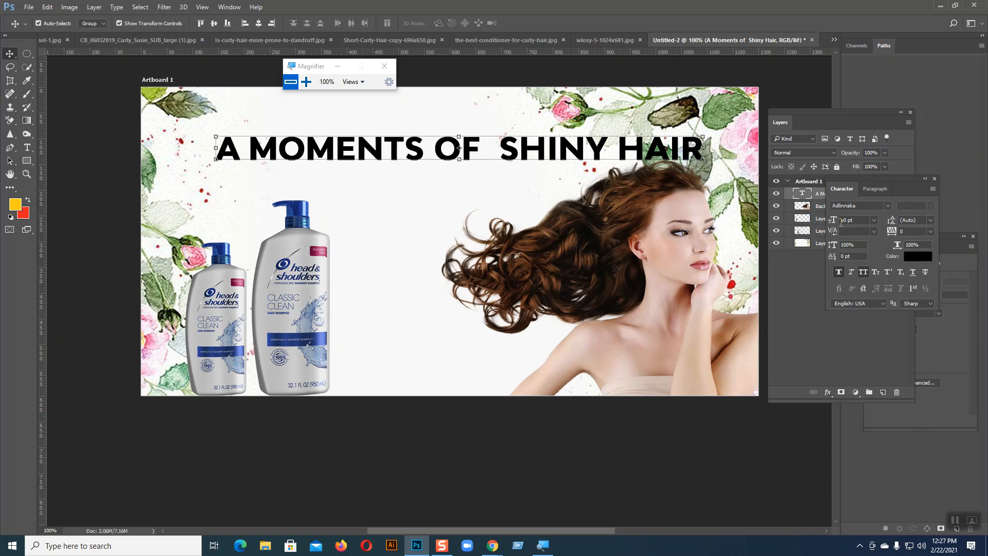
{"action": "left_click", "coordinate": [873, 222]}
{"action": "left_click", "coordinate": [867, 378]}
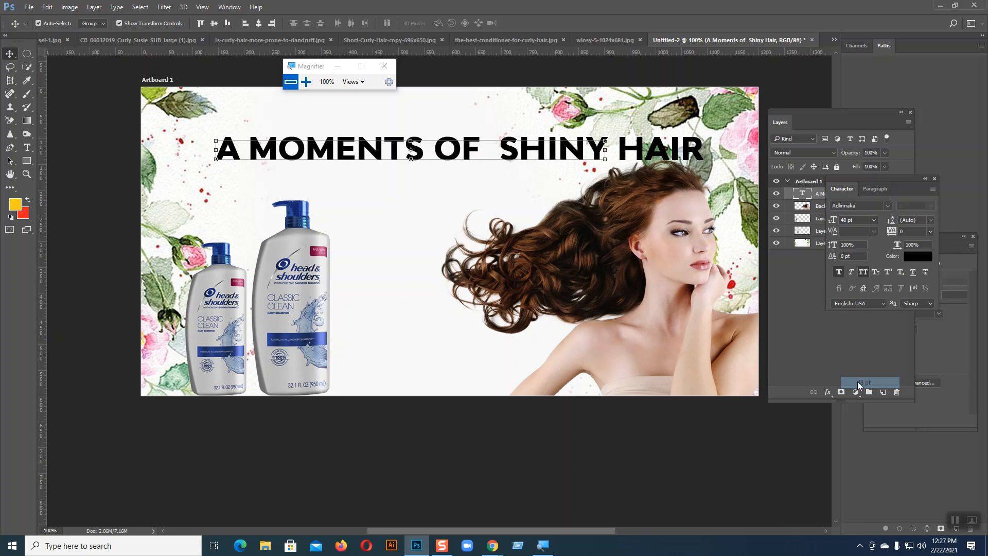
{"action": "left_click_drag", "start_coordinate": [459, 153], "coordinate": [429, 170]}
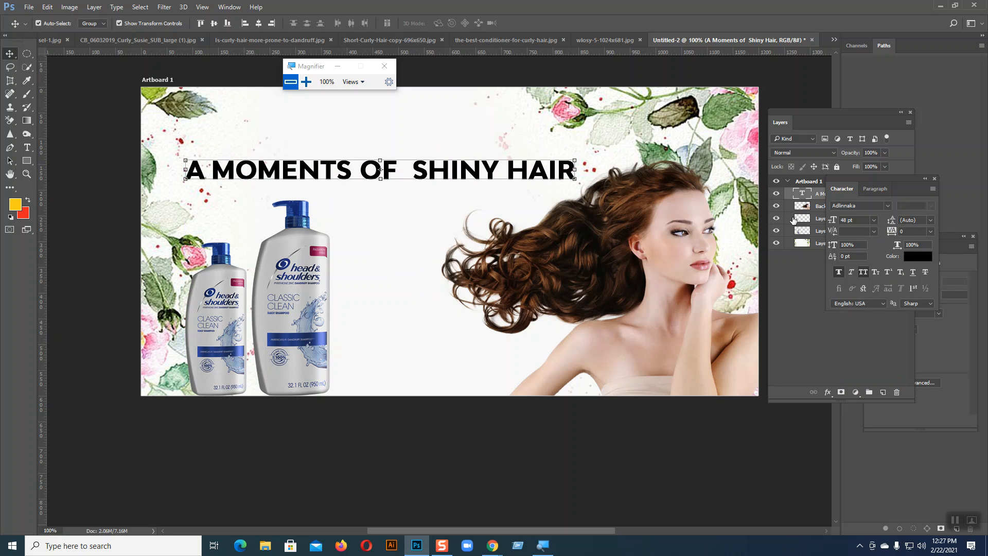
Change the slogan's text color to golden yellow, hex f4b50c.
{"action": "left_click", "coordinate": [916, 256]}
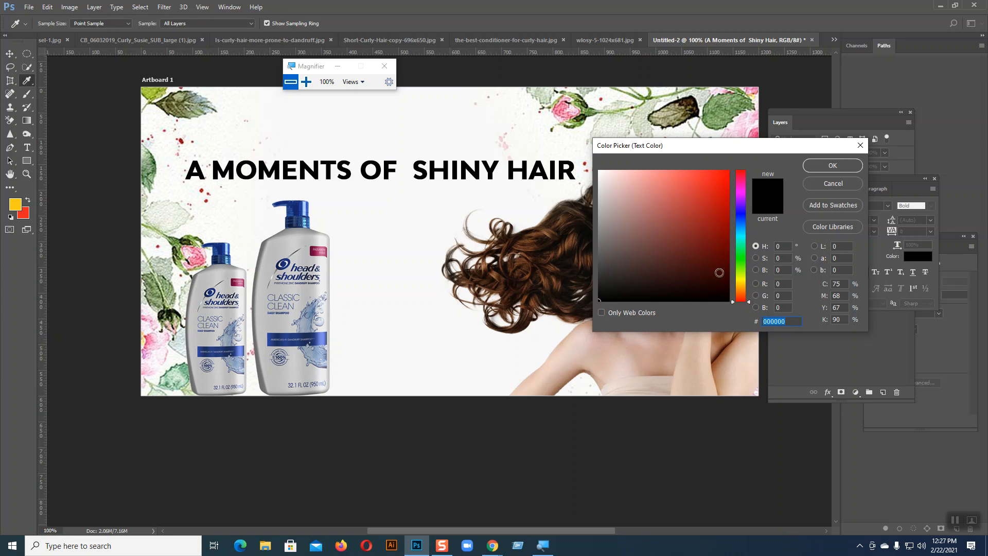
{"action": "left_click", "coordinate": [742, 284]}
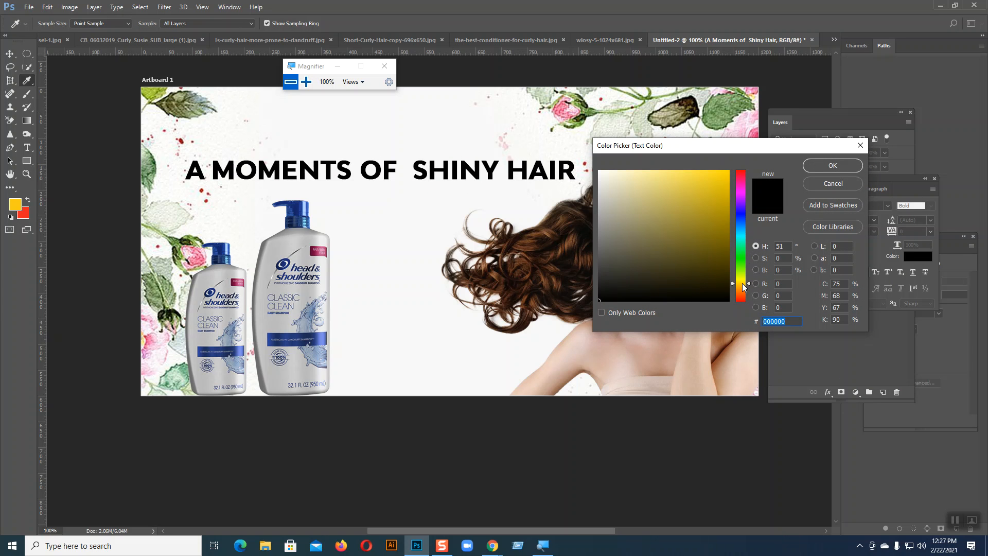
{"action": "mouse_move", "coordinate": [743, 283]}
{"action": "left_mouse_down"}
{"action": "mouse_move", "coordinate": [743, 291]}
{"action": "mouse_move", "coordinate": [734, 285]}
{"action": "left_mouse_up"}
{"action": "left_click", "coordinate": [722, 176]}
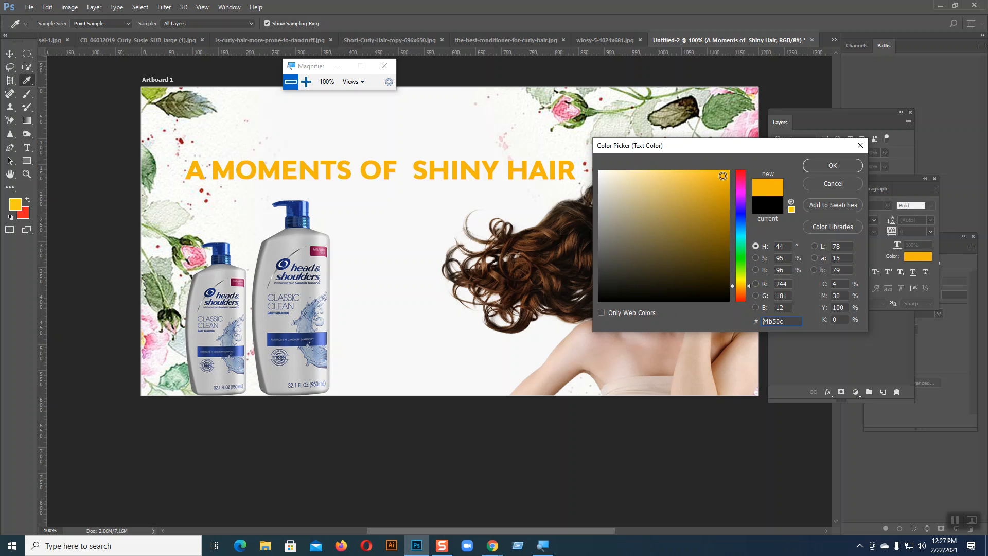
{"action": "left_click", "coordinate": [825, 165]}
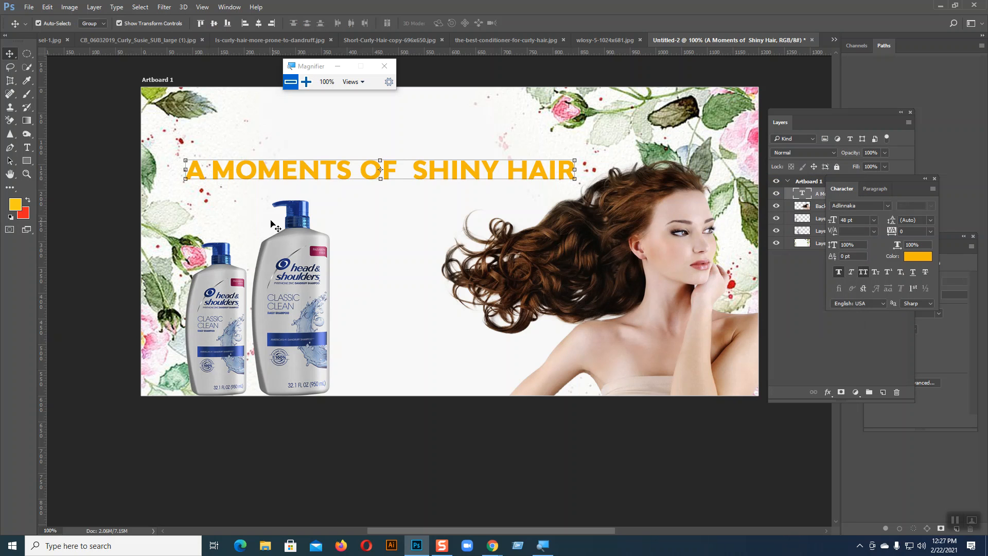
{"action": "left_click", "coordinate": [27, 120]}
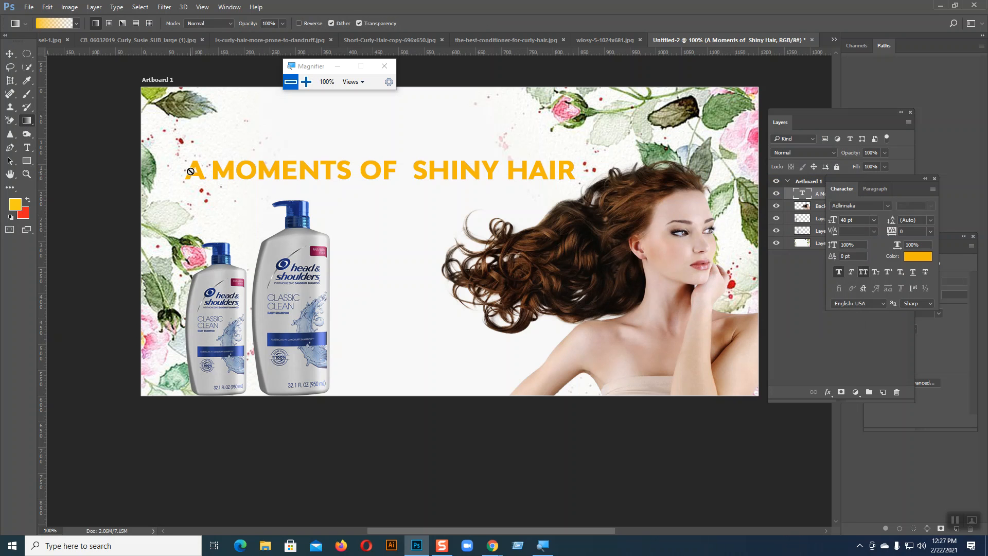
{"action": "left_click", "coordinate": [919, 258]}
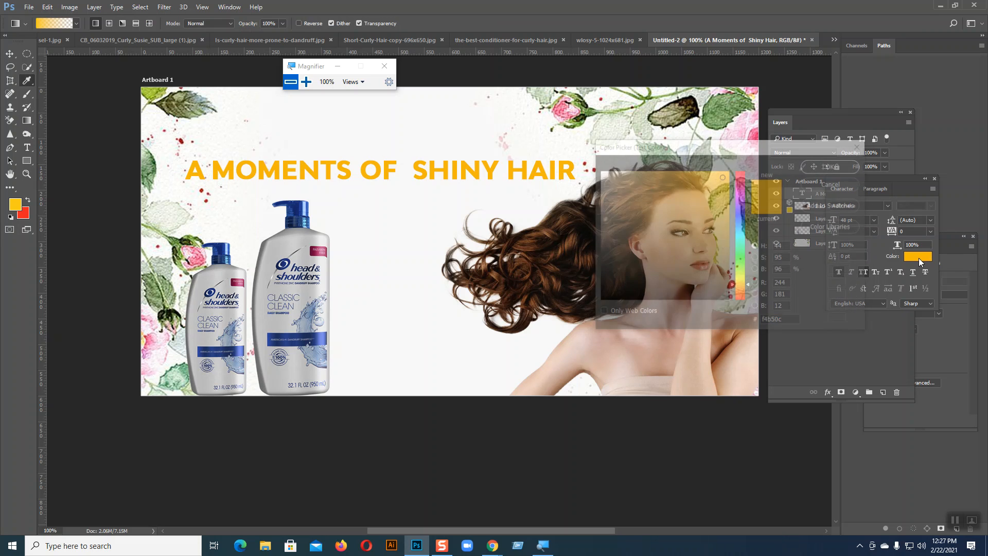
{"action": "left_click", "coordinate": [826, 183]}
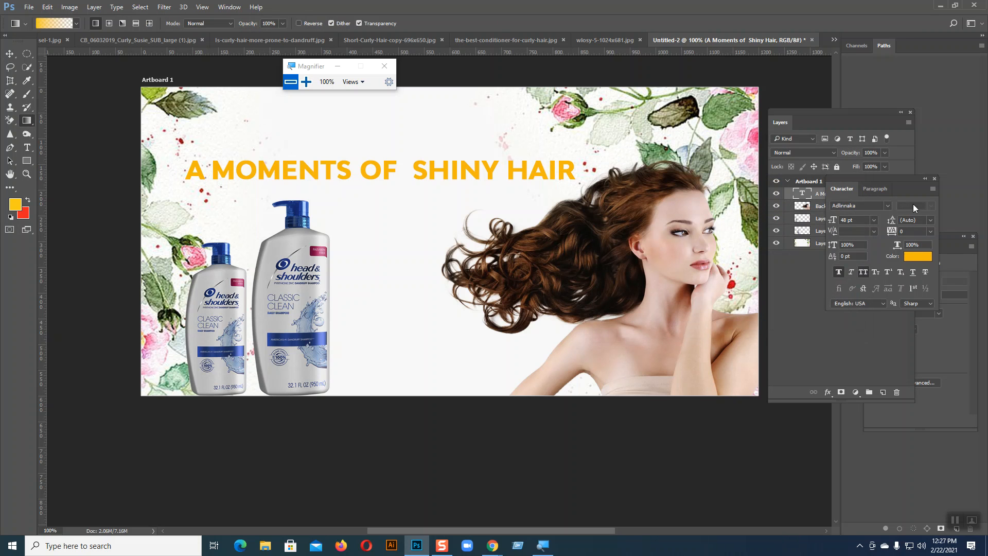
Try to convert the slogan's text layer to a shape while Faux Bold is on.
{"action": "left_click", "coordinate": [935, 179]}
{"action": "right_click", "coordinate": [832, 193]}
{"action": "left_click", "coordinate": [659, 261]}
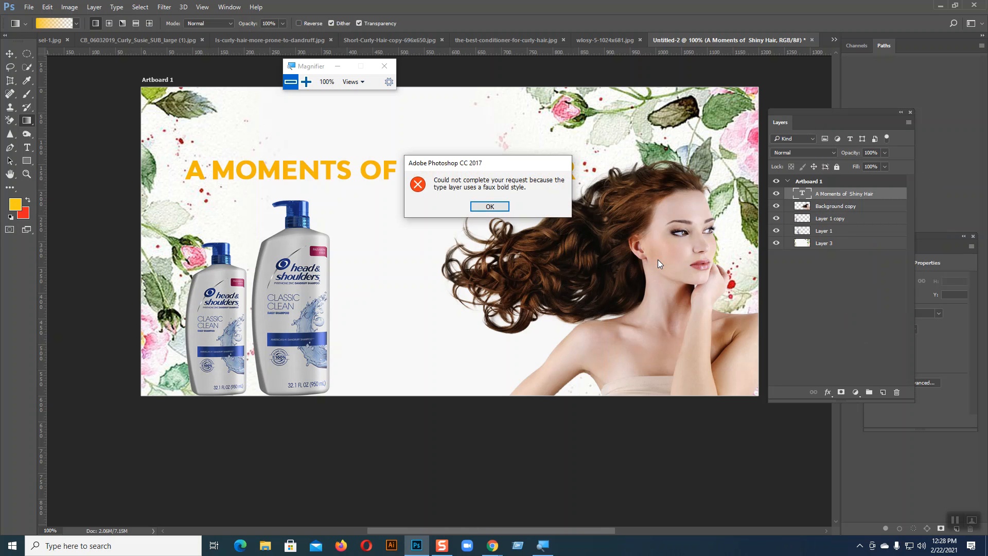
{"action": "left_click", "coordinate": [501, 205]}
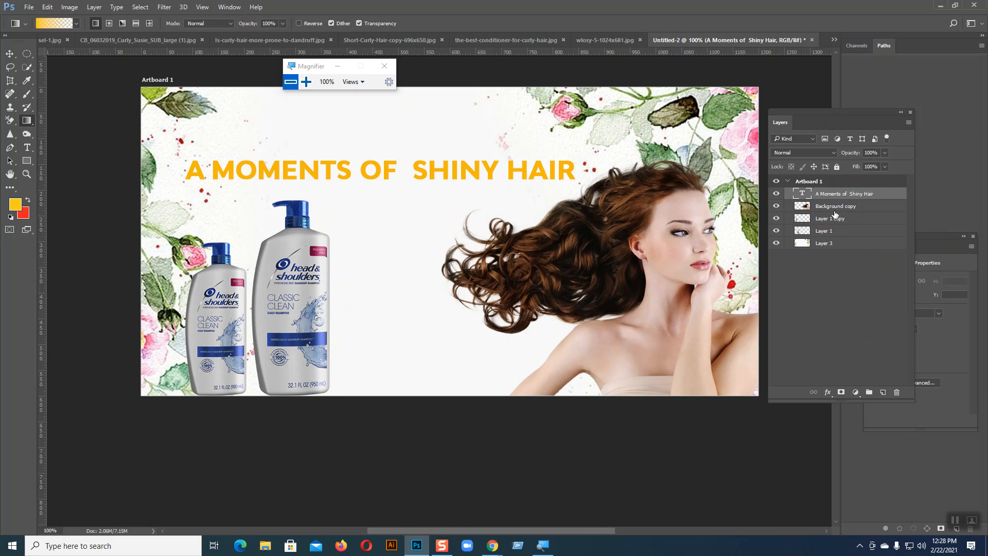
{"action": "left_click", "coordinate": [826, 193], "text": "ctrl"}
{"action": "right_click", "coordinate": [826, 194]}
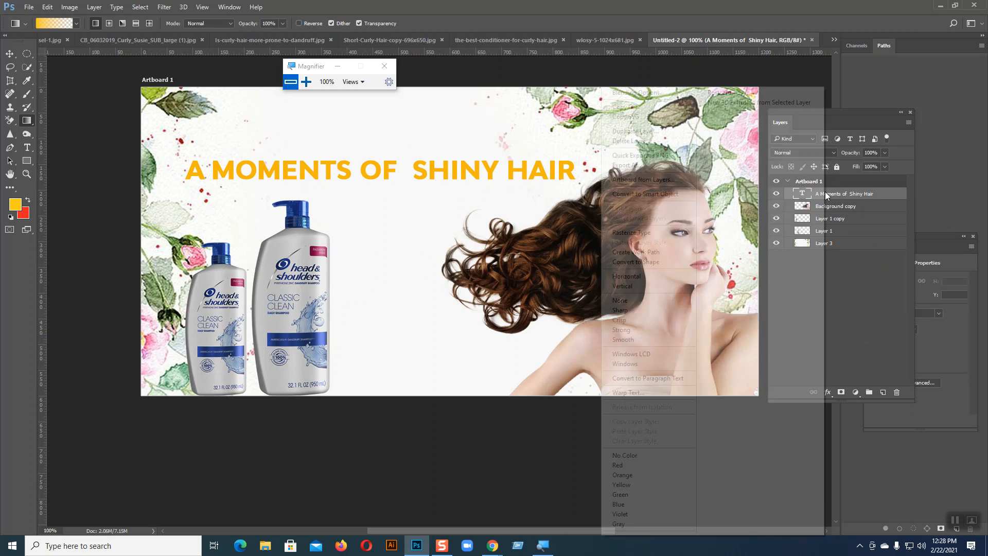
{"action": "left_click", "coordinate": [621, 262]}
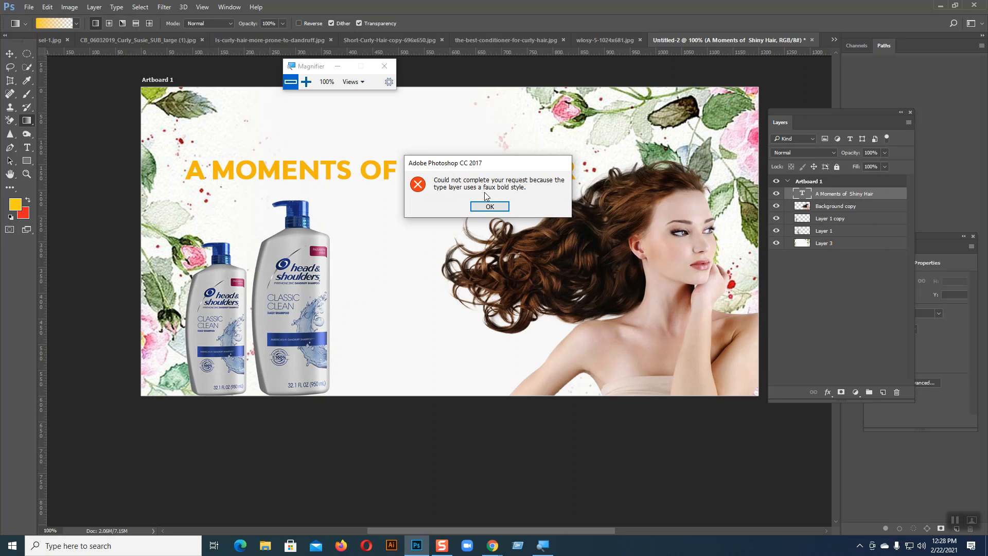
{"action": "left_click", "coordinate": [491, 207]}
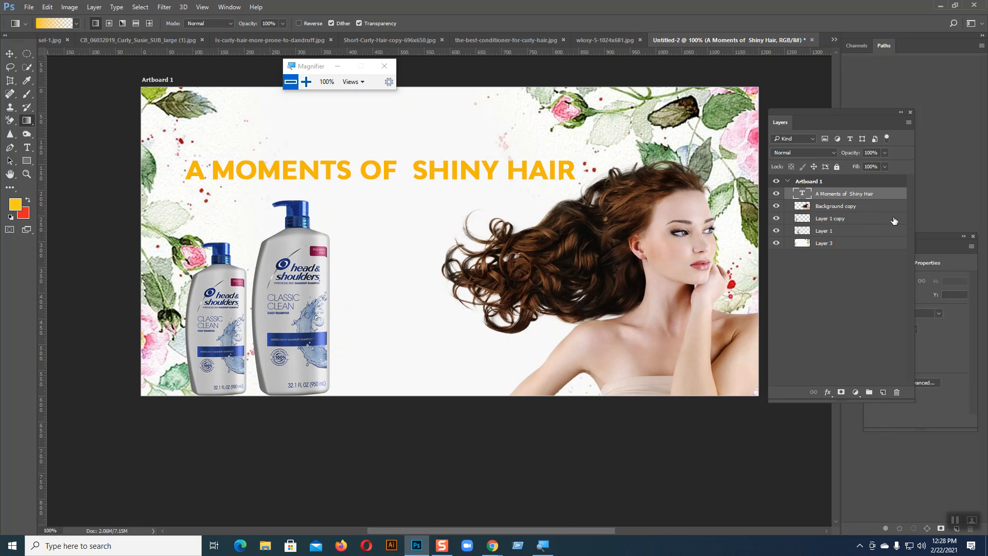
Turn off Faux Bold for the slogan and convert its text layer to a shape.
{"action": "left_click", "coordinate": [943, 235]}
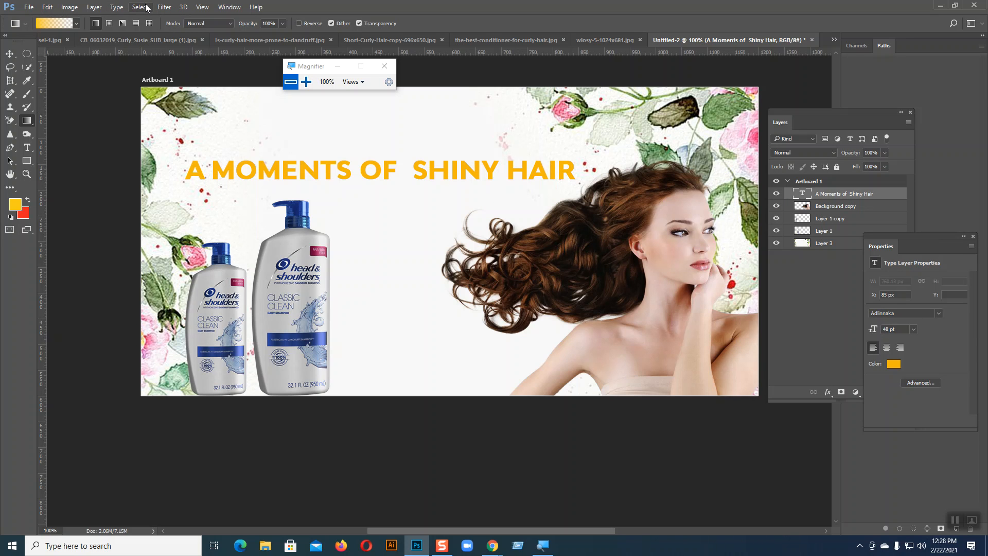
{"action": "left_click", "coordinate": [229, 7]}
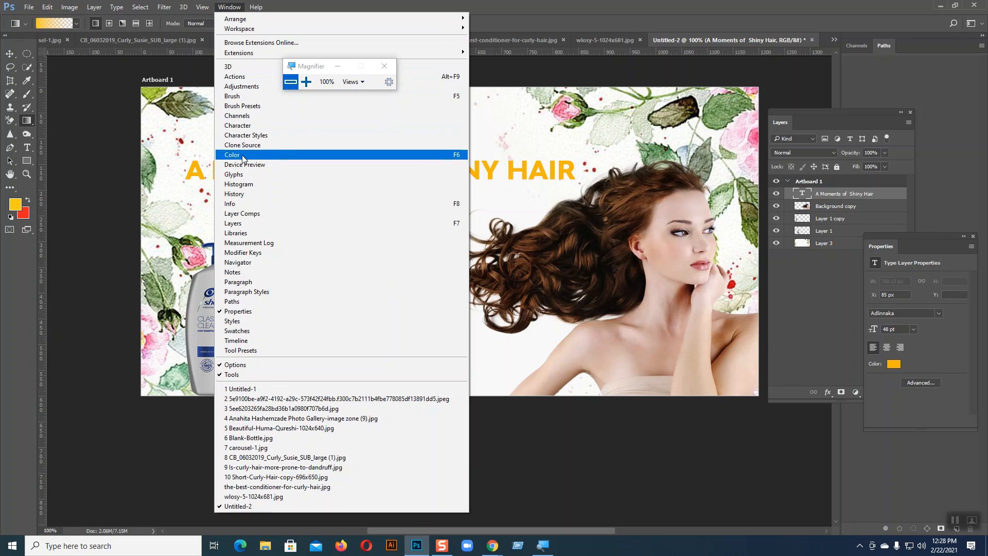
{"action": "left_click", "coordinate": [238, 126]}
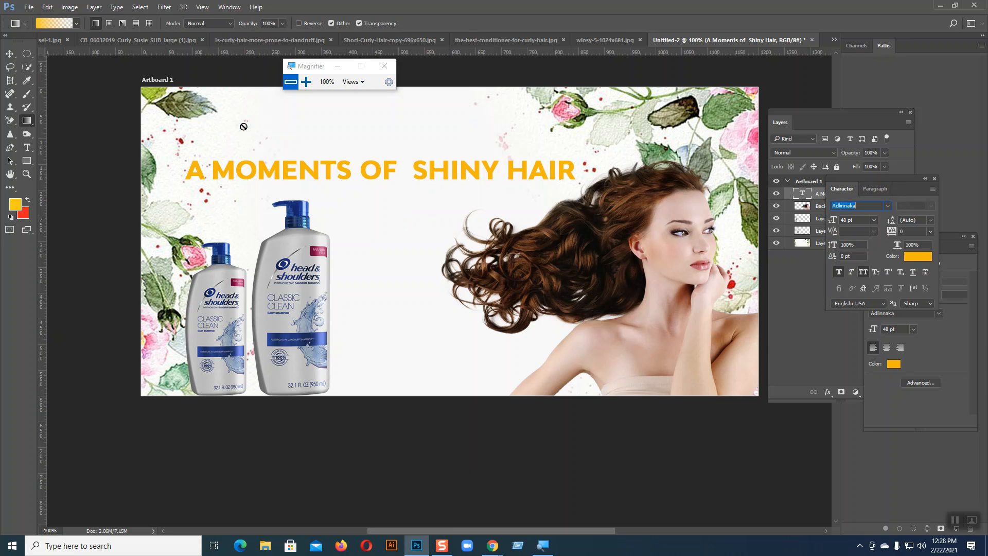
{"action": "left_click", "coordinate": [838, 276]}
{"action": "left_click_drag", "start_coordinate": [887, 181], "coordinate": [522, 335]}
{"action": "left_click", "coordinate": [828, 198]}
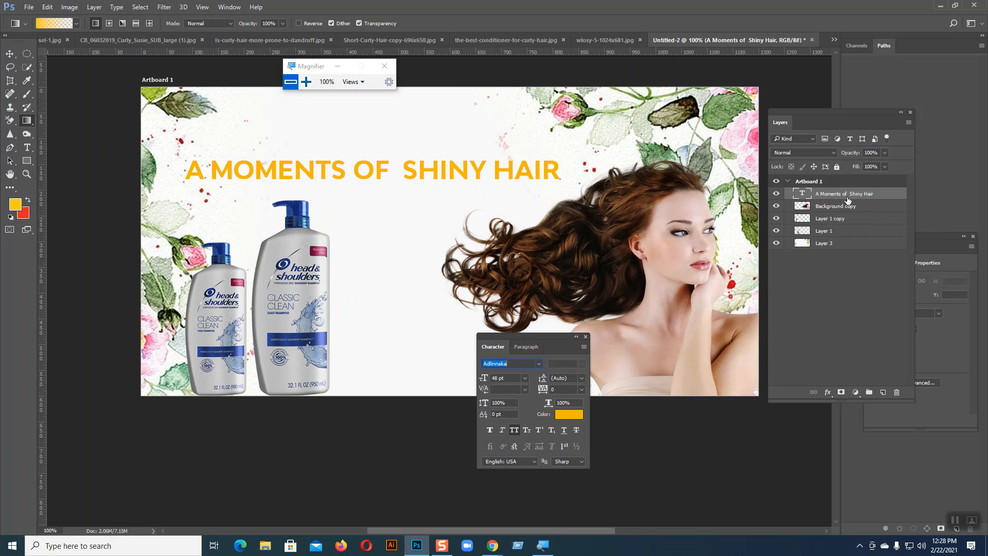
{"action": "right_click", "coordinate": [842, 195]}
{"action": "left_click", "coordinate": [654, 262]}
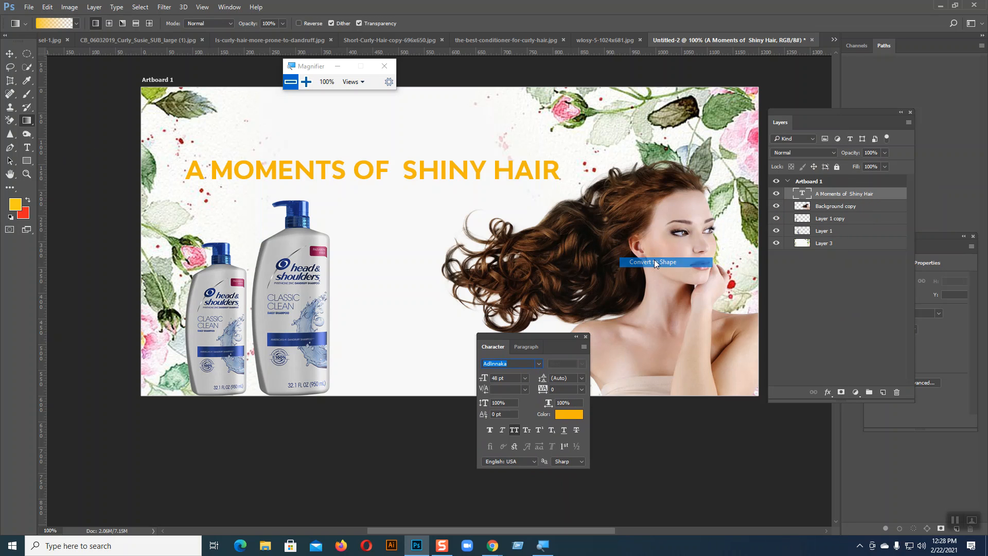
Switch to the Rectangle tool and undo the slogan's shape conversion together with its Faux Bold removal.
{"action": "left_click_drag", "start_coordinate": [536, 342], "coordinate": [608, 217]}
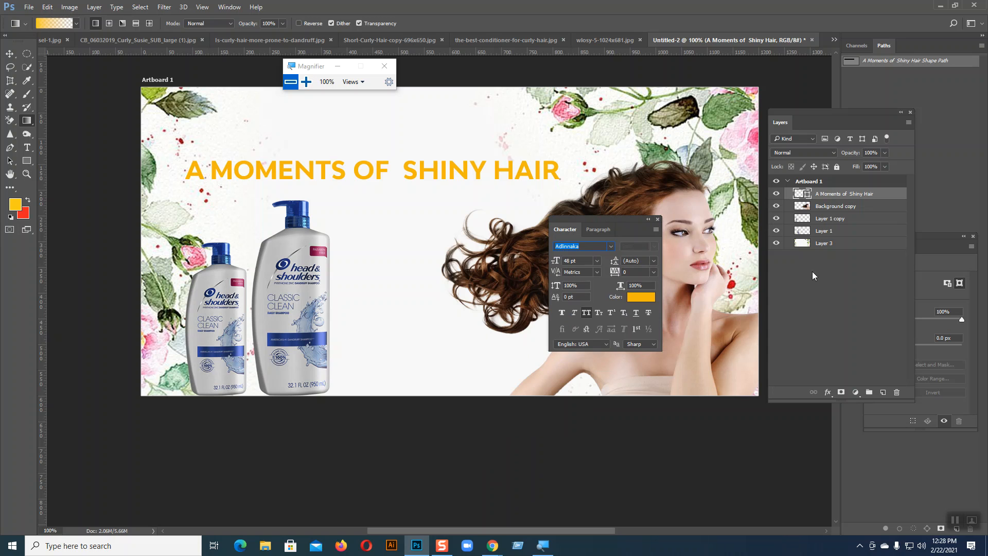
{"action": "left_click", "coordinate": [927, 237]}
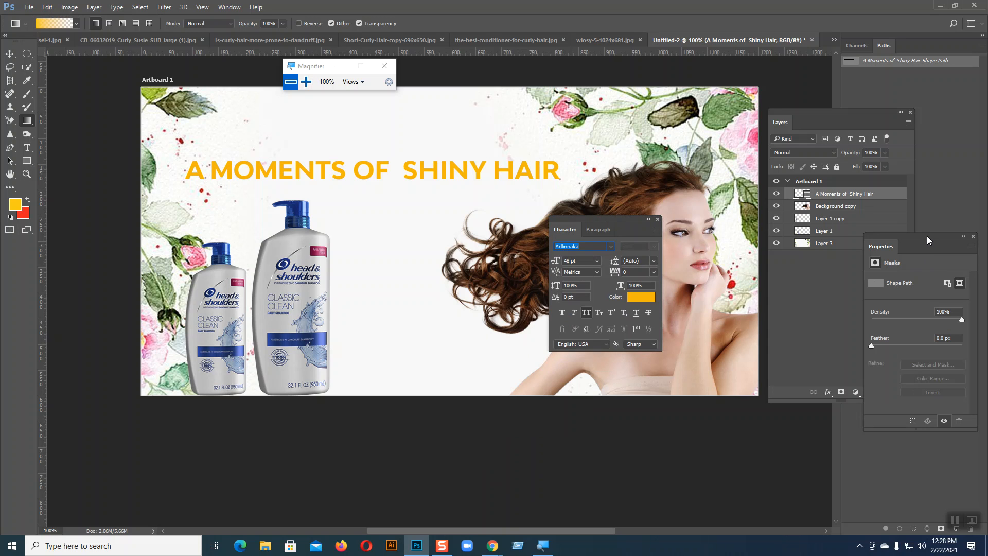
{"action": "left_click", "coordinate": [812, 199]}
{"action": "left_click", "coordinate": [28, 161]}
{"action": "key", "text": "ctrl+z"}
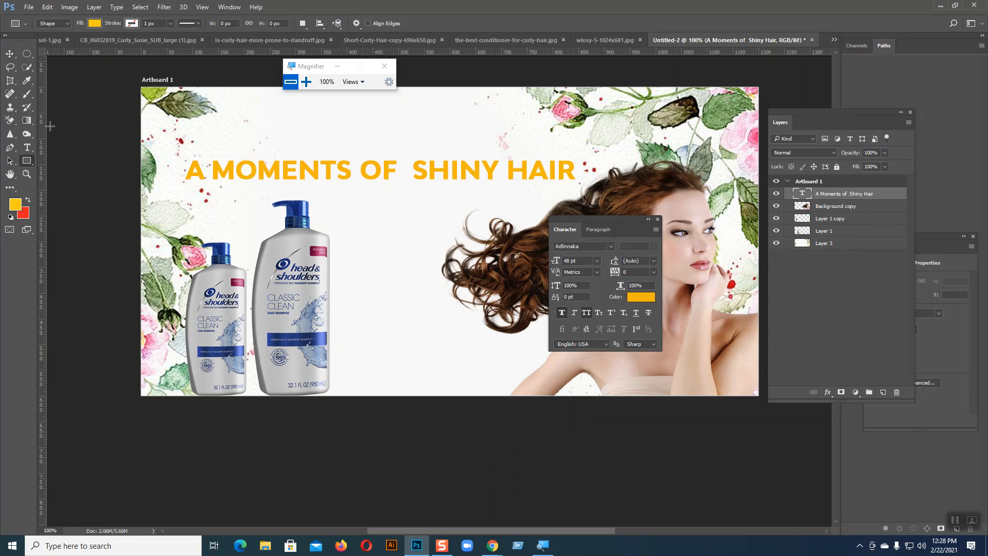
Set the Rectangle tool's shape fill to the yellow-to-red Foreground to Background gradient.
{"action": "left_click", "coordinate": [93, 23]}
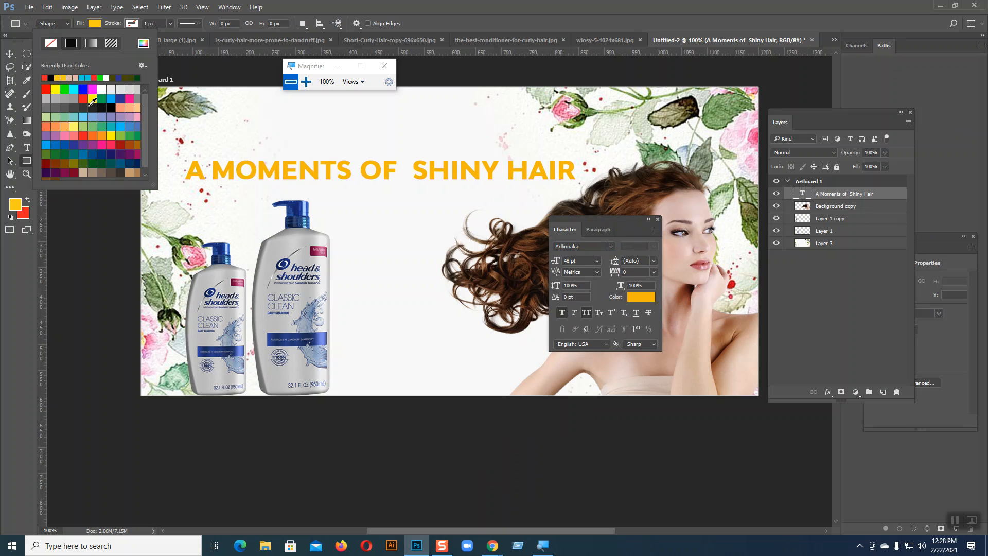
{"action": "left_click", "coordinate": [88, 45]}
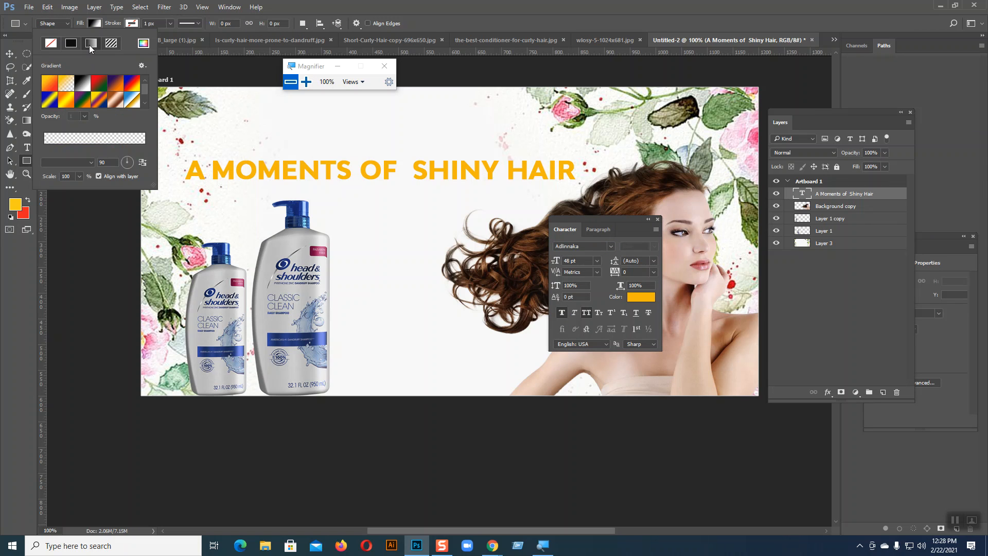
{"action": "left_click", "coordinate": [67, 83]}
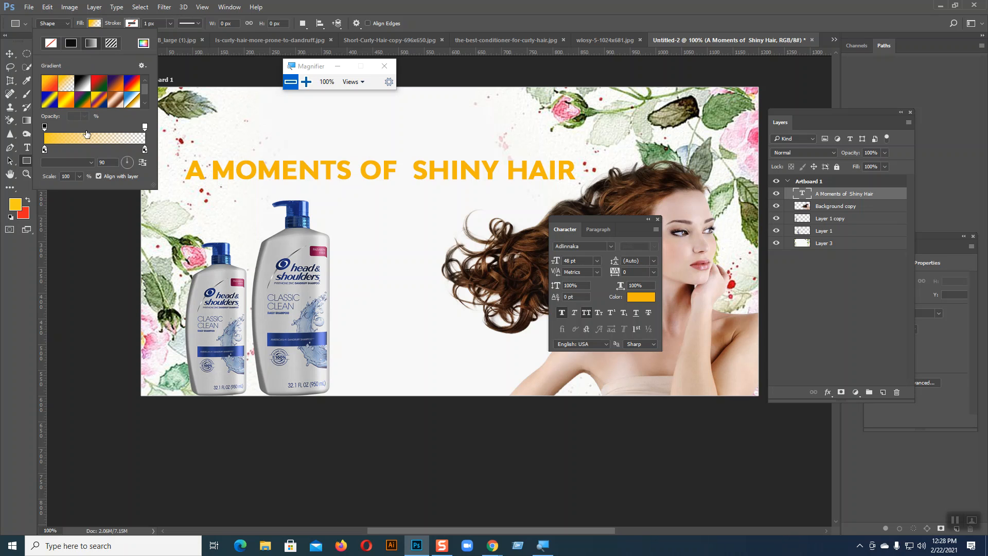
{"action": "left_click", "coordinate": [99, 83]}
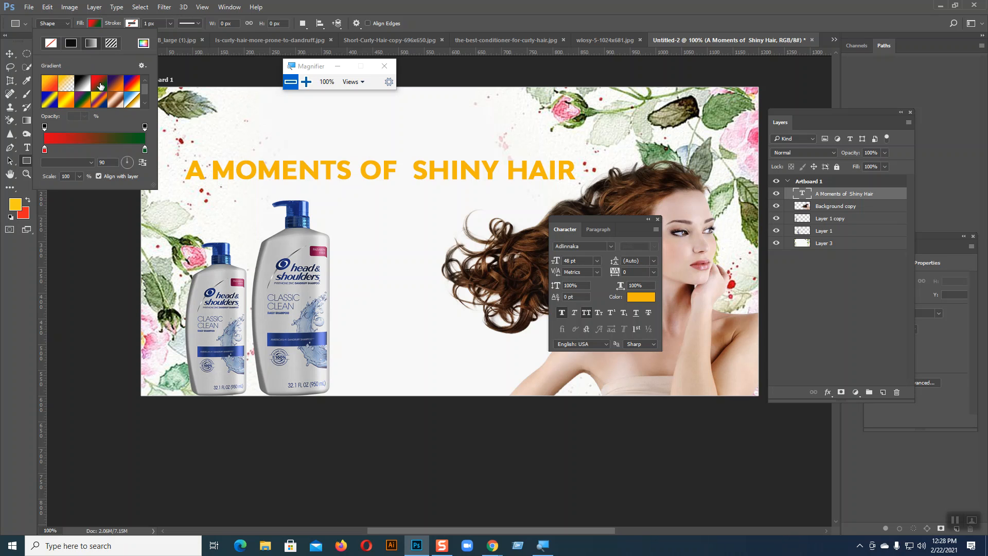
{"action": "left_click", "coordinate": [50, 84]}
{"action": "left_click", "coordinate": [82, 137]}
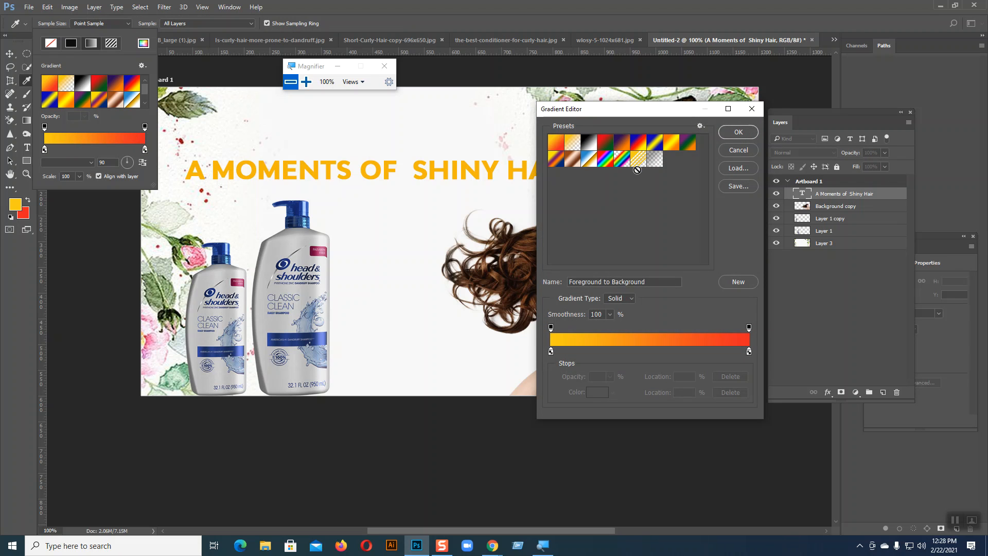
{"action": "left_click", "coordinate": [624, 147]}
{"action": "left_click", "coordinate": [577, 145]}
{"action": "left_click", "coordinate": [558, 141]}
{"action": "left_click", "coordinate": [739, 132]}
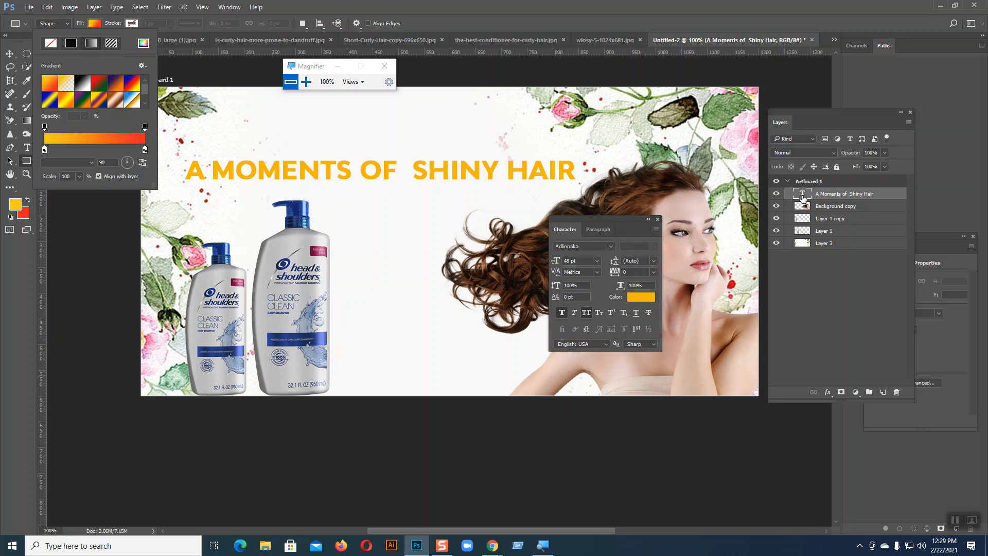
Try again to convert the Faux Bold slogan layer to a shape with the gradient fill chosen.
{"action": "left_click", "coordinate": [808, 198]}
{"action": "right_click", "coordinate": [822, 196]}
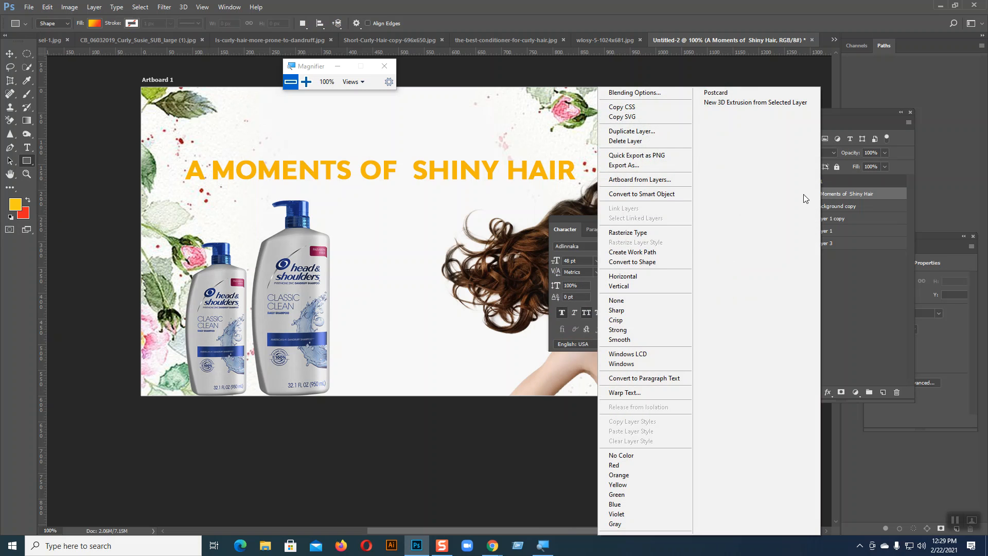
{"action": "left_click", "coordinate": [644, 235]}
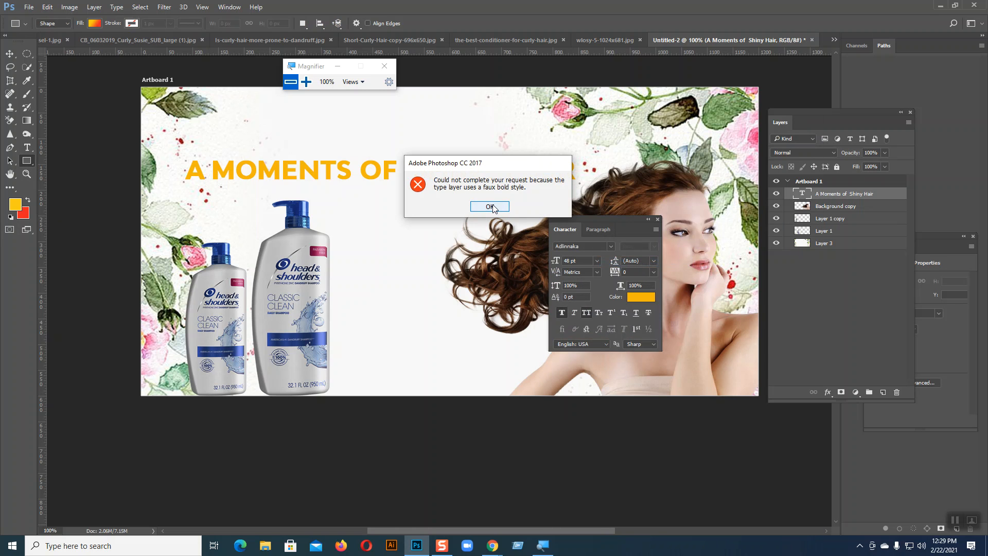
{"action": "left_click", "coordinate": [569, 209]}
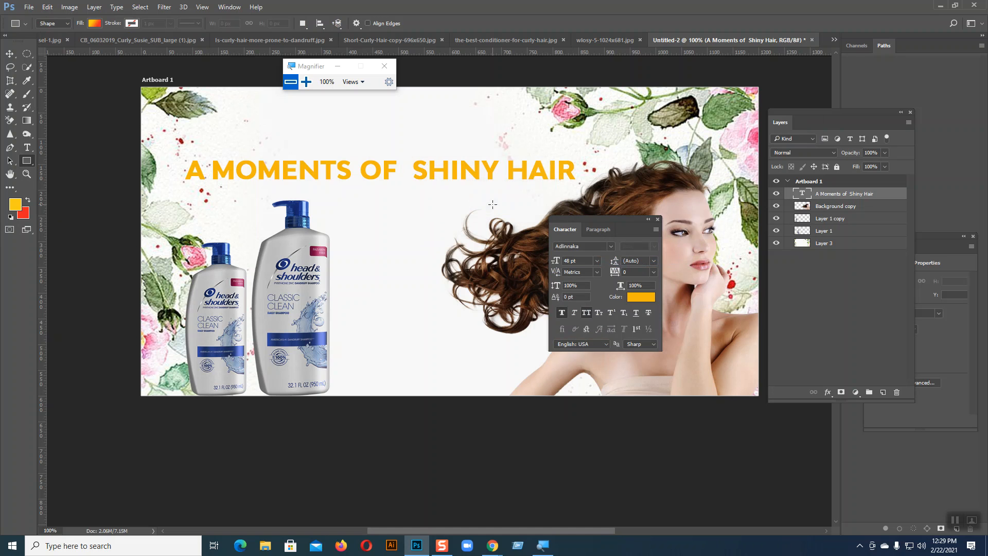
Turn off Faux Bold for the slogan and convert its regular-weight text layer to a shape.
{"action": "left_click", "coordinate": [564, 312]}
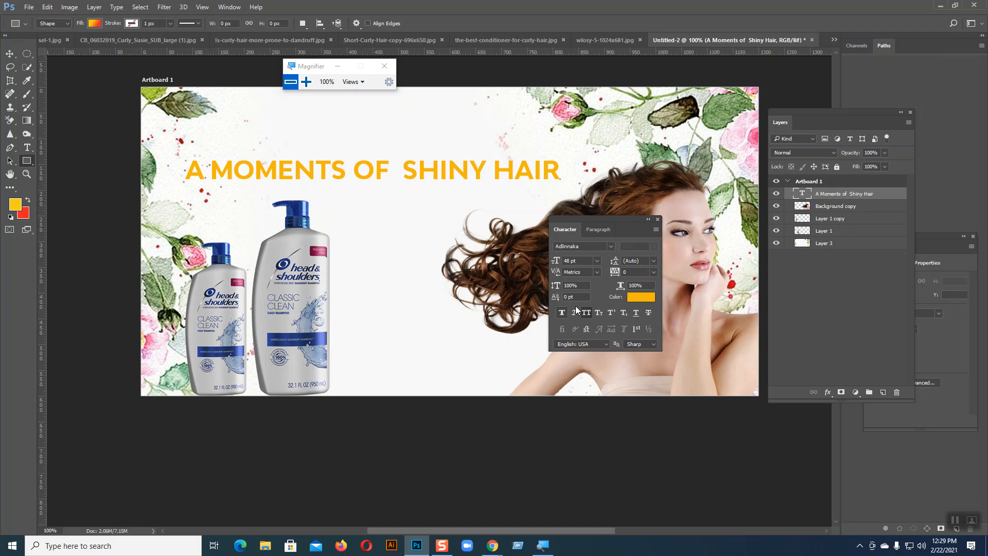
{"action": "right_click", "coordinate": [821, 195]}
{"action": "left_click", "coordinate": [639, 261]}
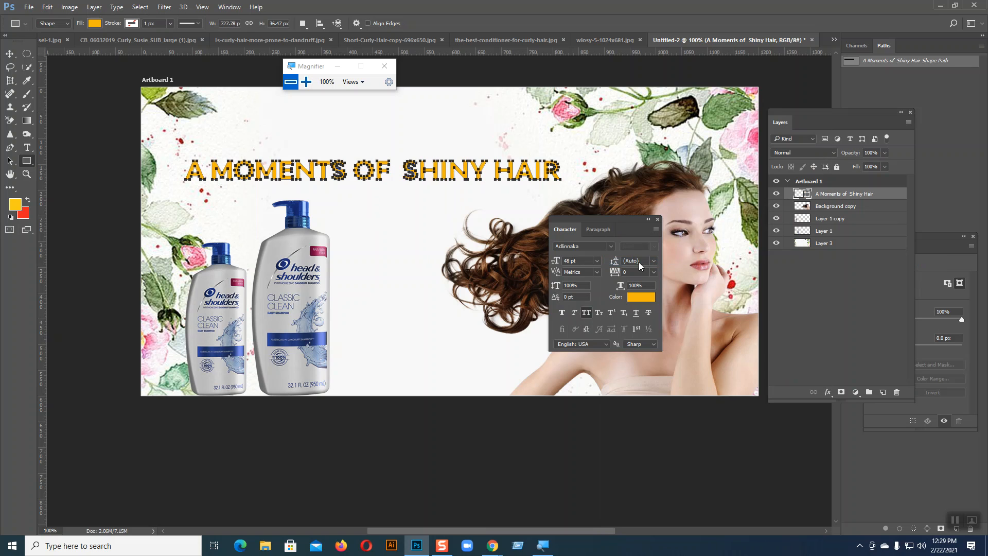
{"action": "right_click", "coordinate": [826, 195]}
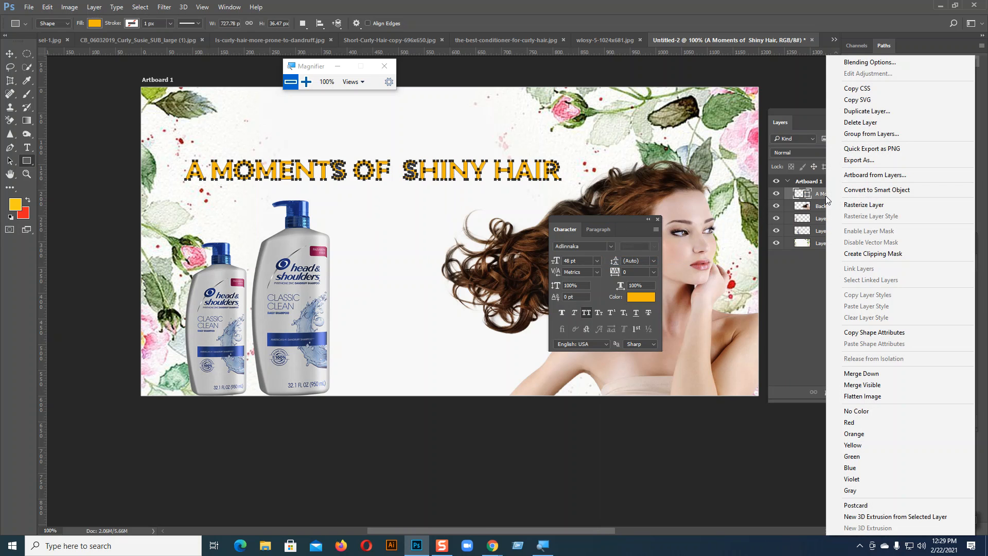
{"action": "left_click", "coordinate": [804, 260]}
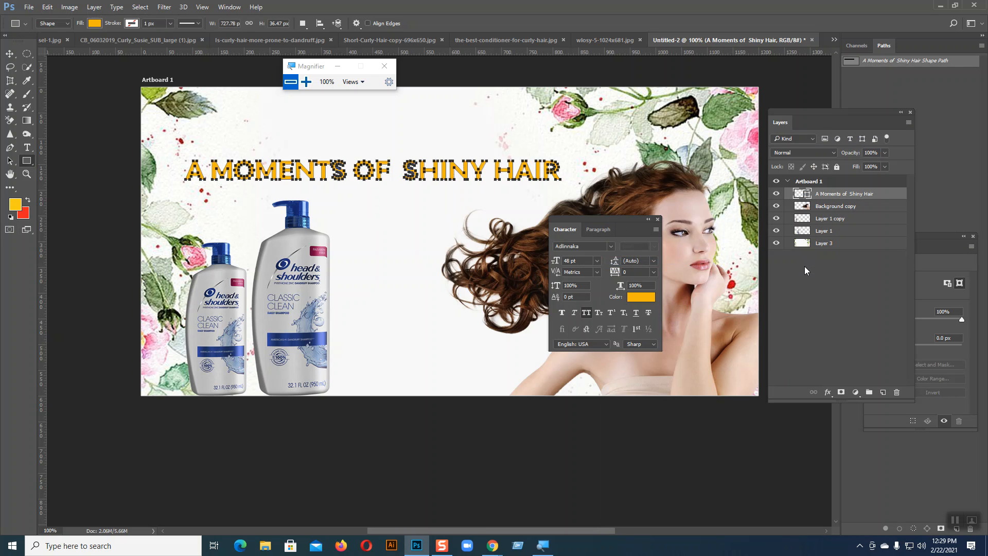
{"action": "key", "text": "ctrl+z"}
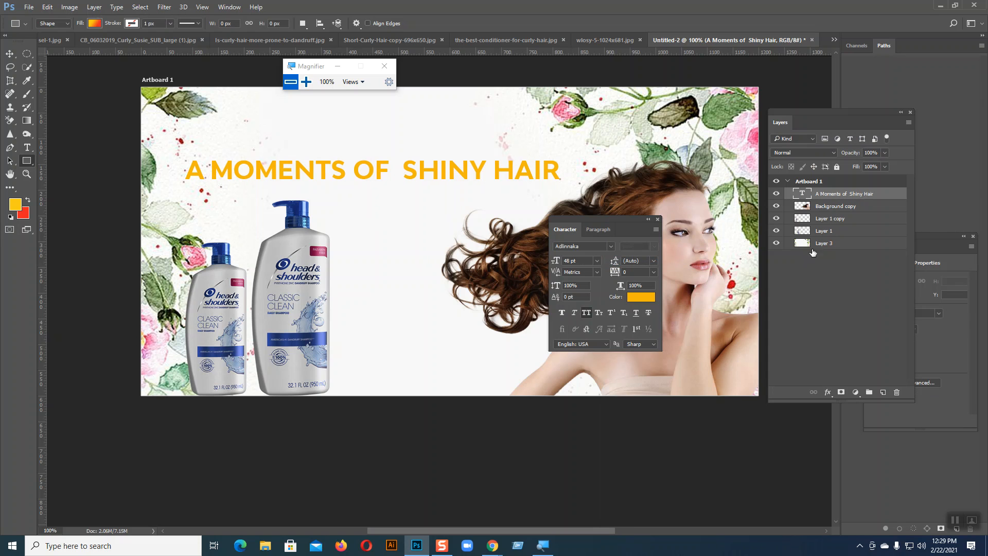
{"action": "right_click", "coordinate": [834, 197]}
{"action": "left_click", "coordinate": [662, 261]}
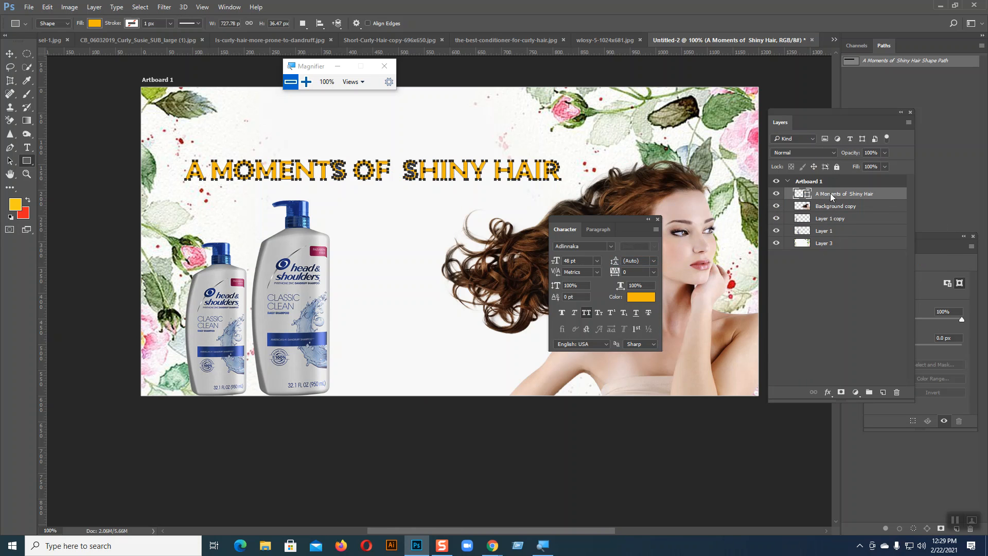
Try several gradient presets as the slogan shape's fill and settle on the orange-yellow-orange one.
{"action": "left_click", "coordinate": [94, 24]}
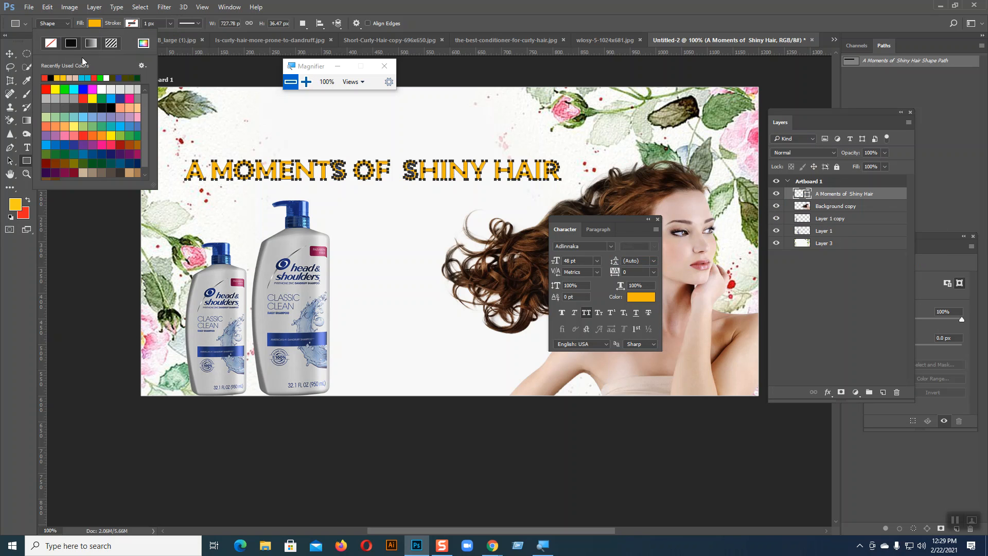
{"action": "left_click", "coordinate": [89, 43]}
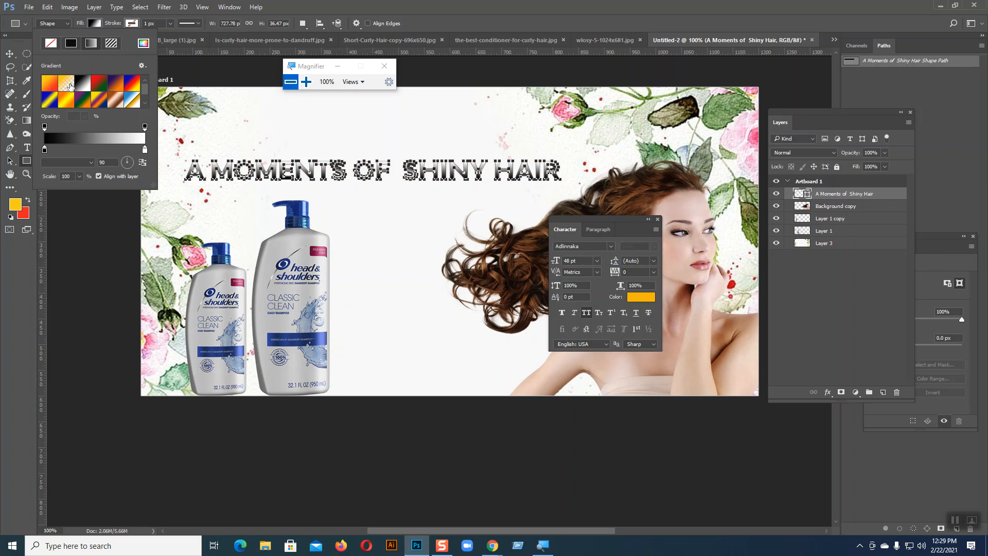
{"action": "left_click", "coordinate": [71, 86]}
{"action": "left_click", "coordinate": [53, 84]}
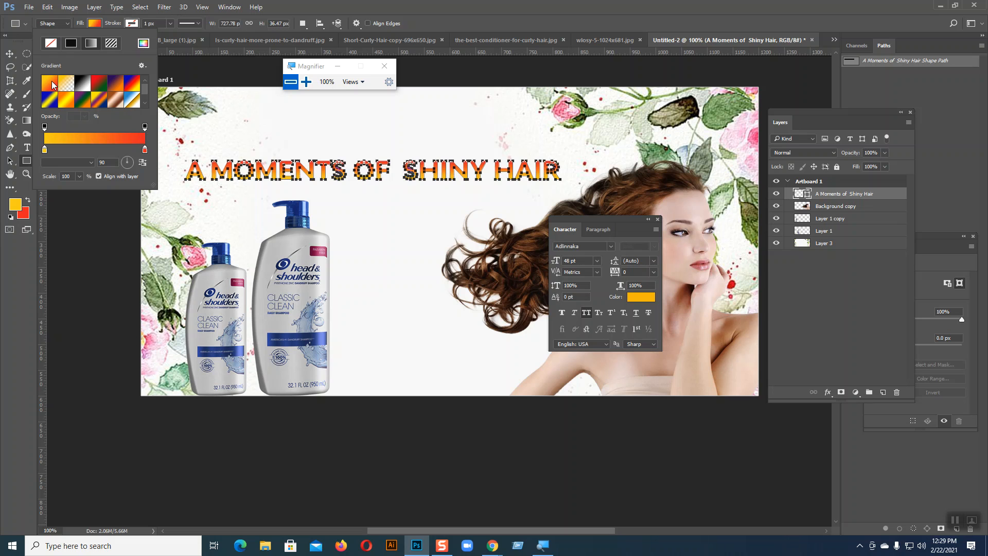
{"action": "left_click", "coordinate": [68, 101]}
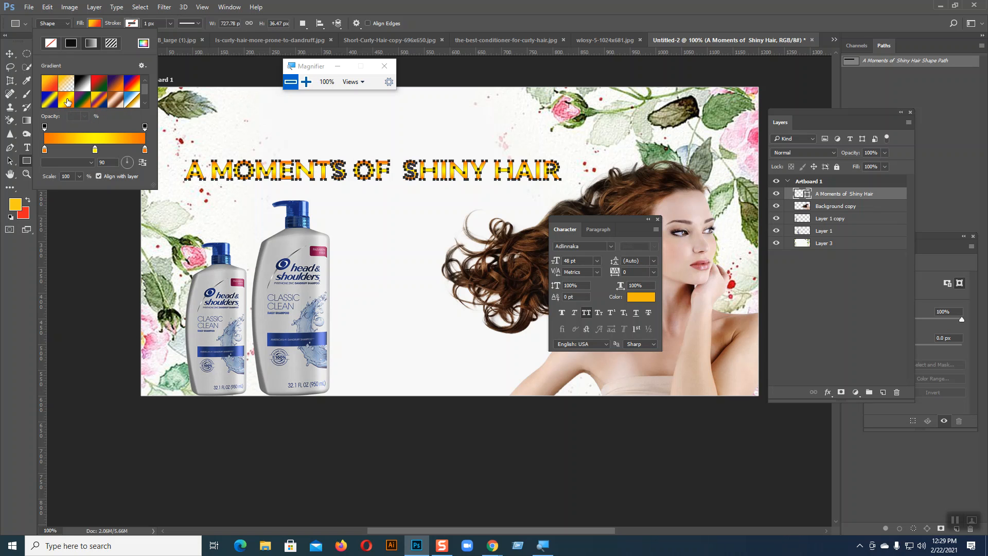
{"action": "left_click_drag", "start_coordinate": [145, 93], "coordinate": [145, 99]}
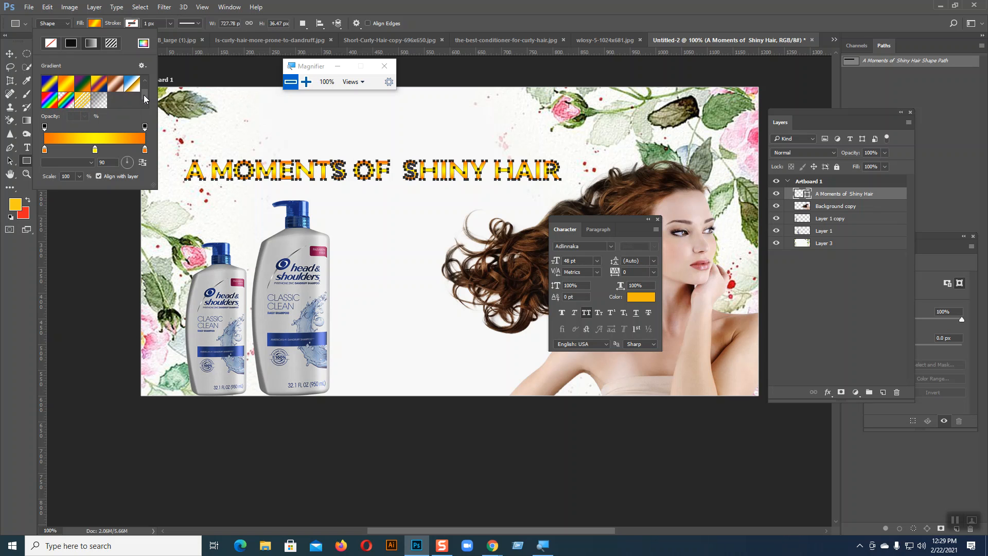
{"action": "left_click", "coordinate": [87, 102]}
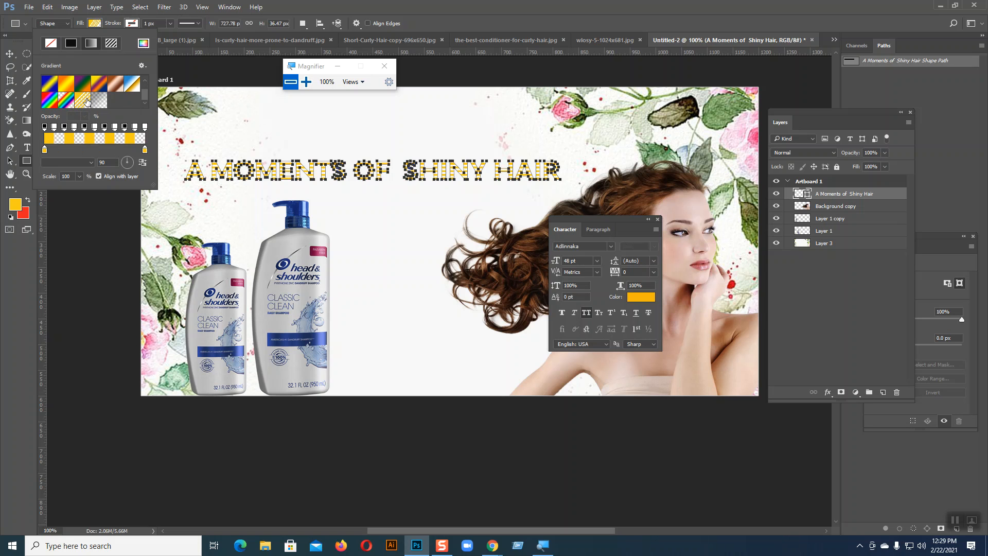
{"action": "left_click", "coordinate": [67, 85]}
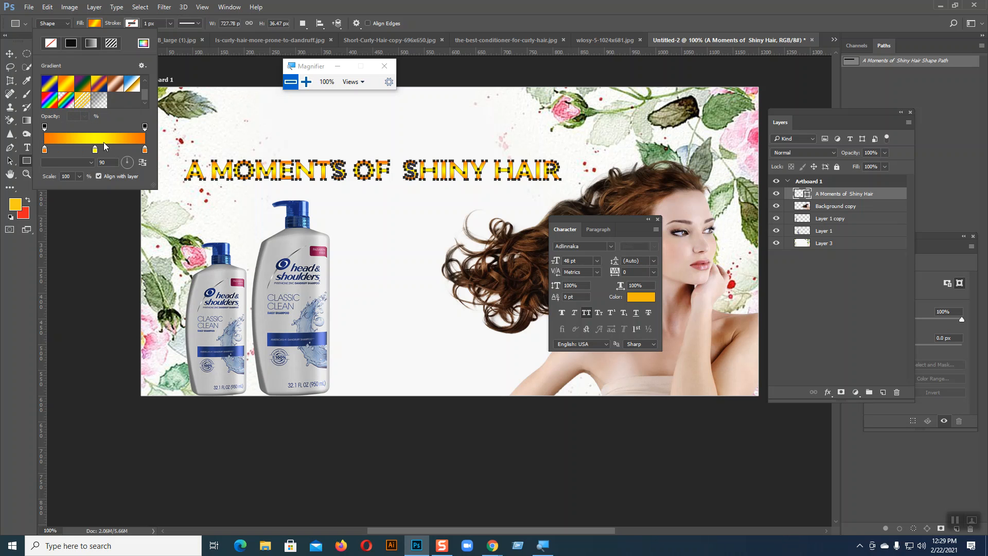
Recolour the slogan gradient's end stop to #ffba00 and its middle stop to #ffd800.
{"action": "double_click", "coordinate": [145, 151]}
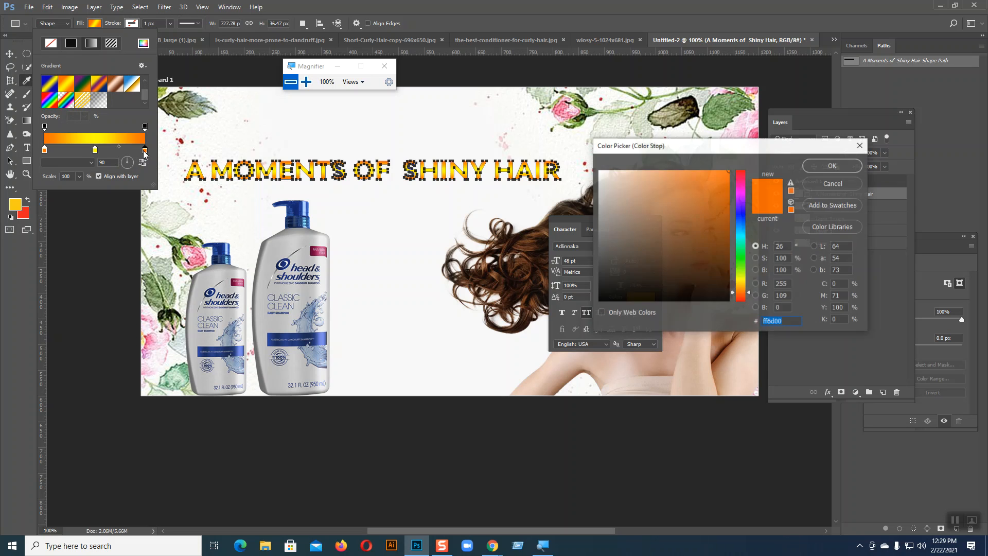
{"action": "left_click_drag", "start_coordinate": [740, 282], "coordinate": [740, 286]}
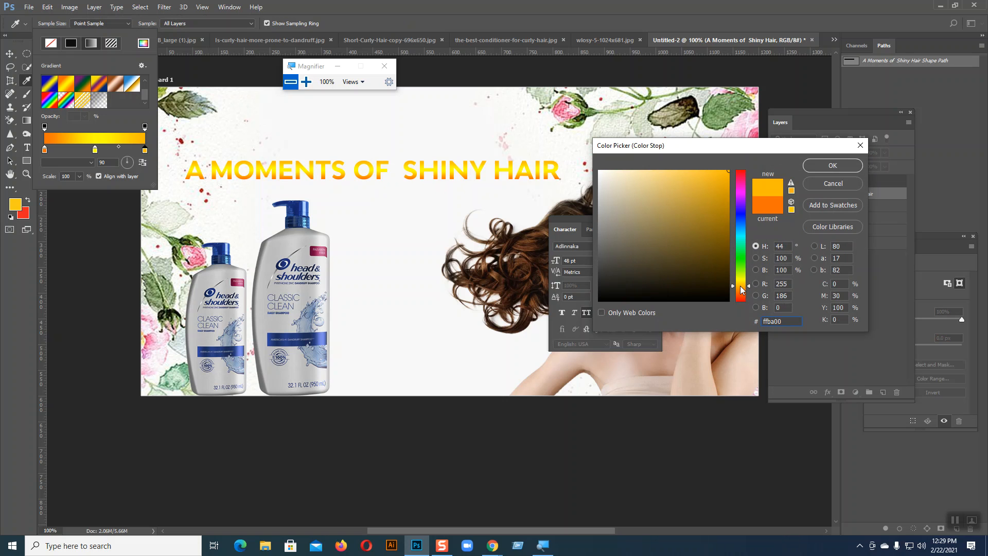
{"action": "left_click", "coordinate": [832, 166]}
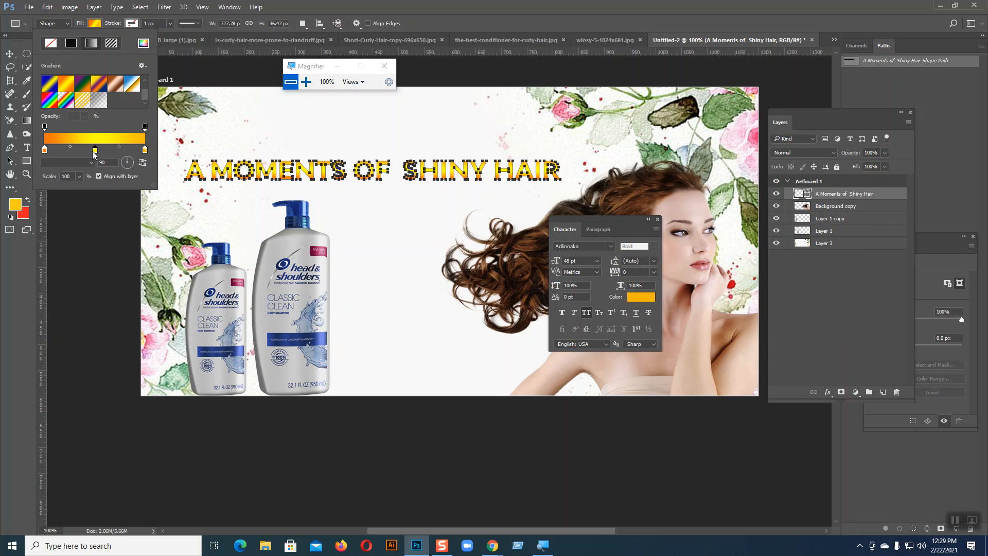
{"action": "double_click", "coordinate": [95, 150]}
{"action": "left_click_drag", "start_coordinate": [749, 282], "coordinate": [750, 284]}
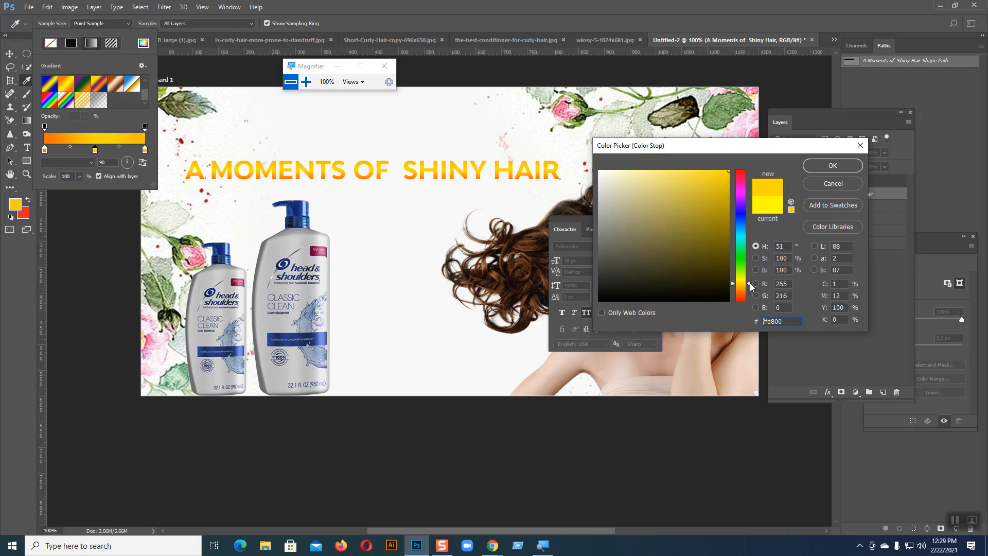
{"action": "left_click", "coordinate": [821, 165]}
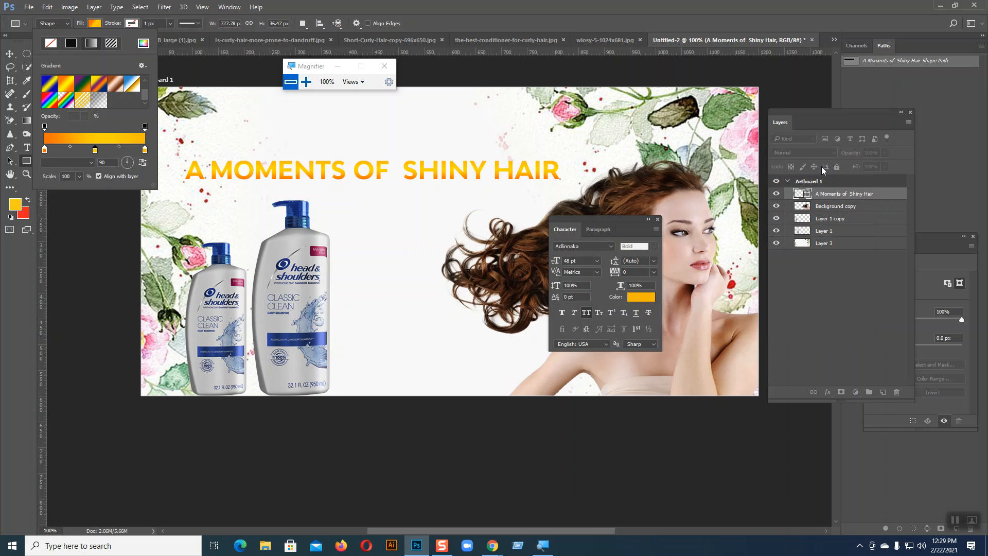
Recolour the slogan gradient's start stop to #ffa902 and close the fill settings.
{"action": "double_click", "coordinate": [45, 150]}
{"action": "left_click_drag", "start_coordinate": [746, 286], "coordinate": [748, 287]}
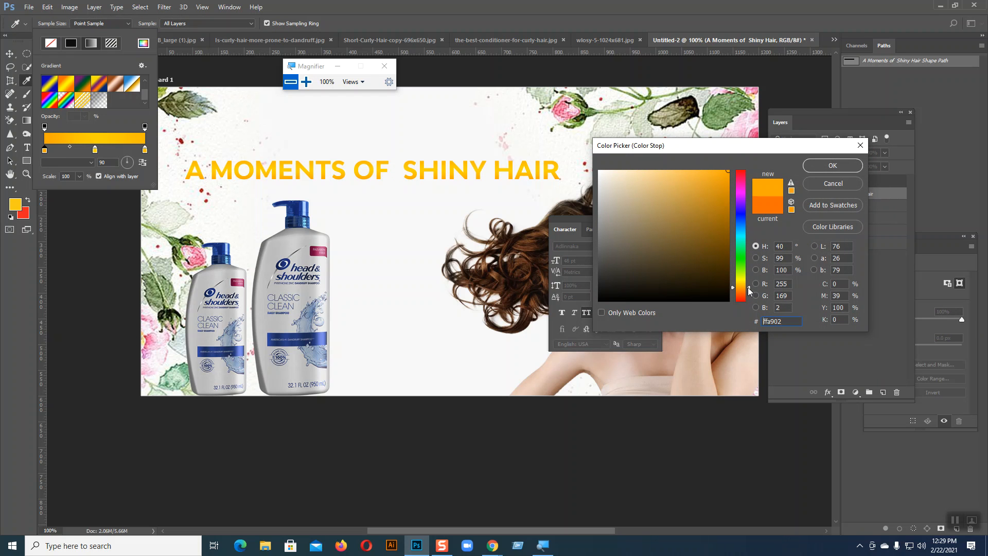
{"action": "left_click", "coordinate": [830, 166]}
{"action": "left_click", "coordinate": [95, 23]}
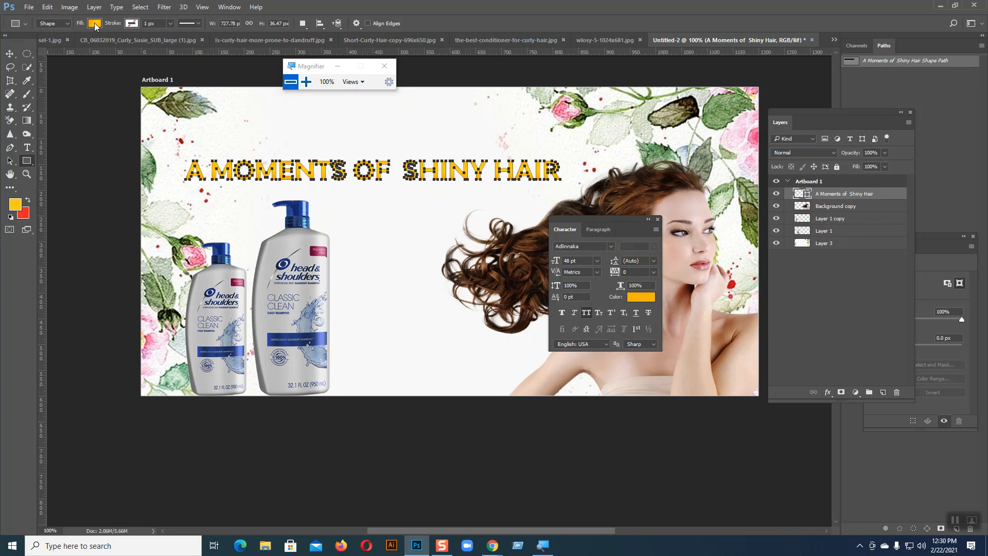
Switch to the Move tool, select the floral background layer and close the Character settings.
{"action": "key", "text": "v"}
{"action": "left_click", "coordinate": [246, 112]}
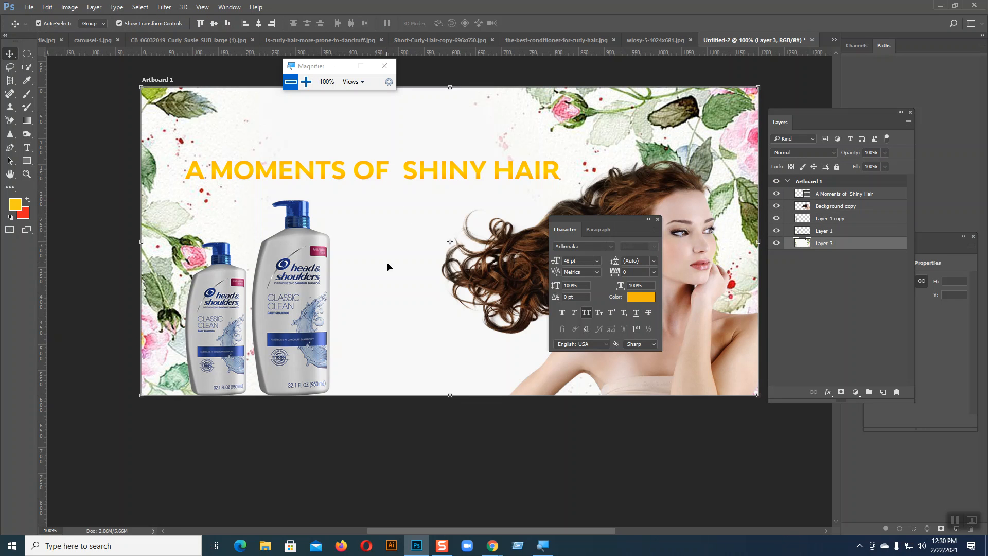
{"action": "left_click", "coordinate": [658, 220]}
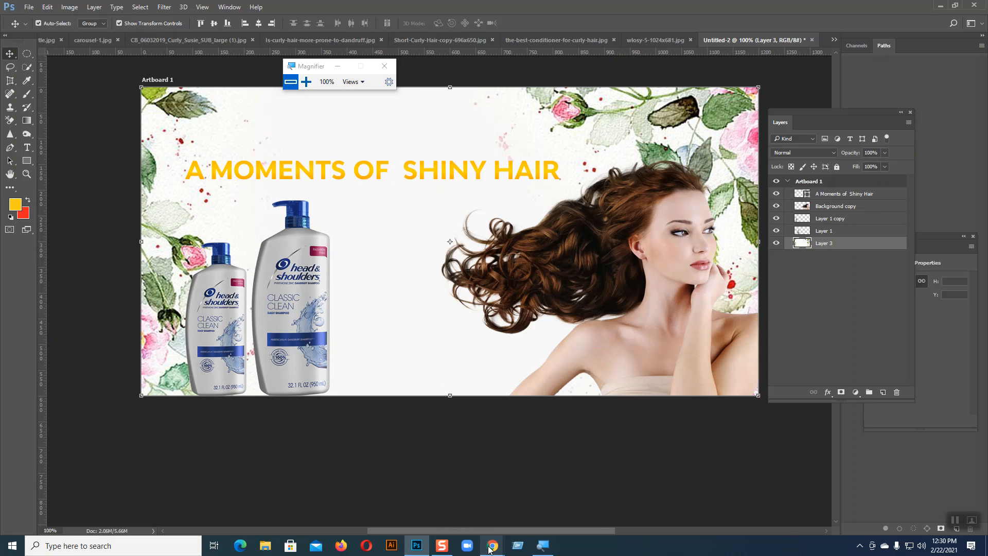
Switch to Chrome and search Google for "Watar splace" in a new tab.
{"action": "left_click", "coordinate": [435, 502]}
{"action": "left_click", "coordinate": [885, 9]}
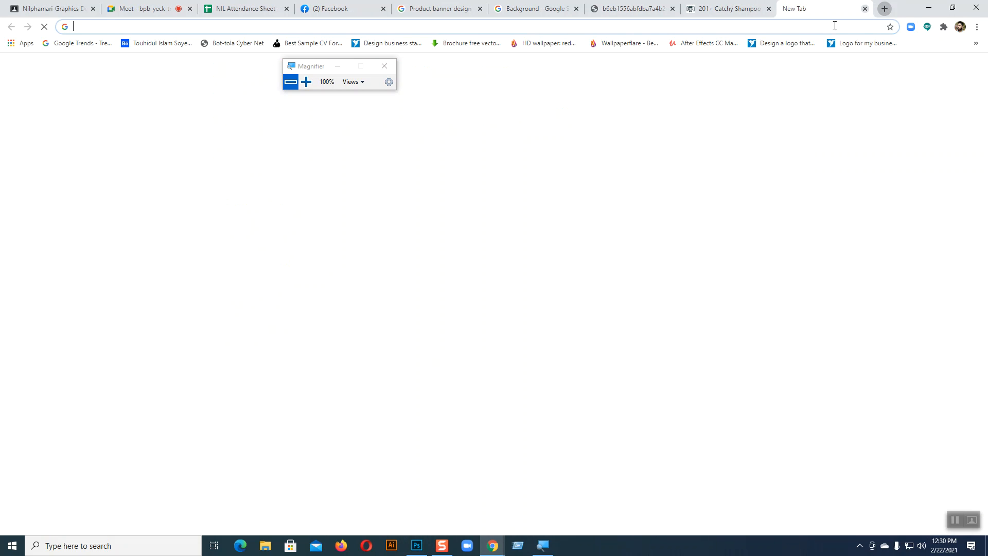
{"action": "left_click", "coordinate": [412, 212]}
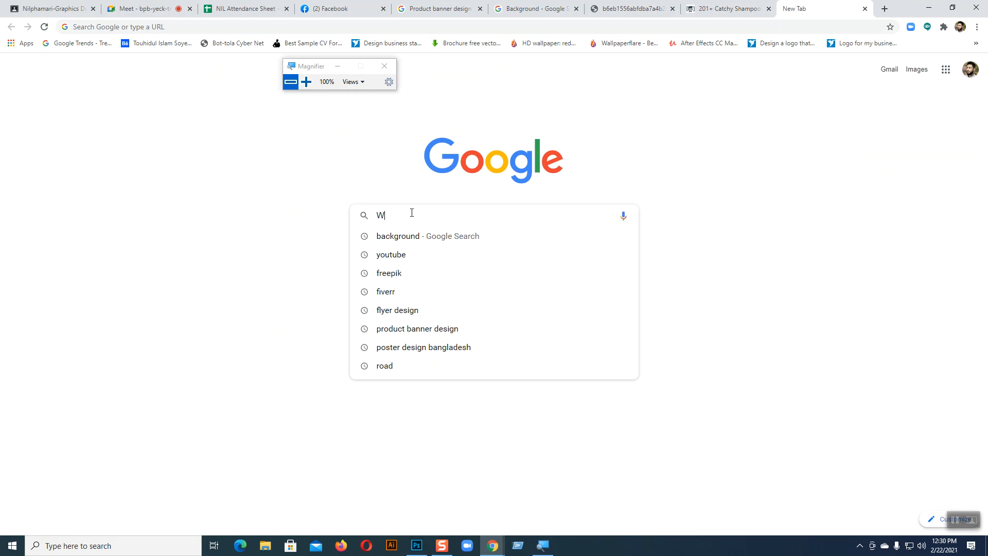
{"action": "type", "text": "Wather"}
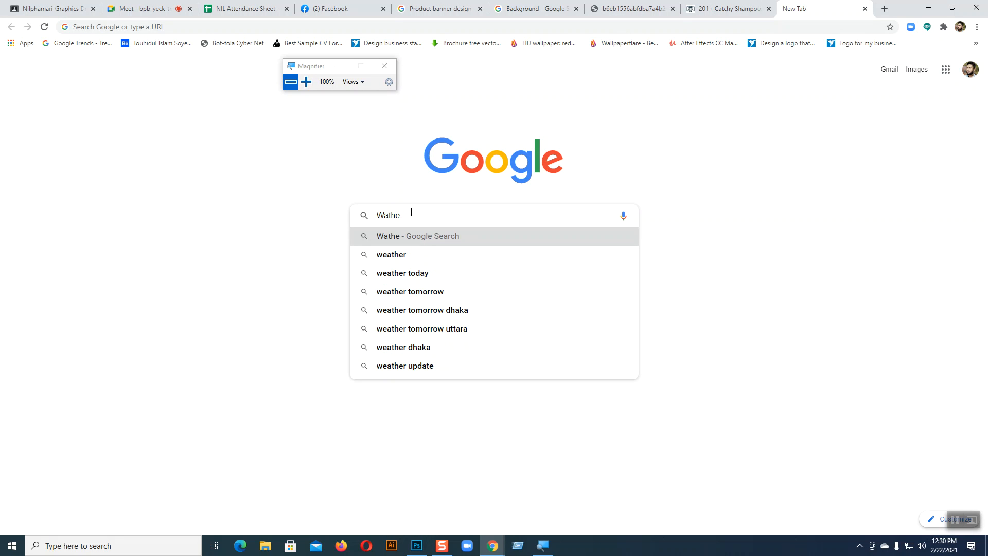
{"action": "key", "text": "BackSpace"}
{"action": "key", "text": "BackSpace"}
{"action": "type", "text": "ar spl;av"}
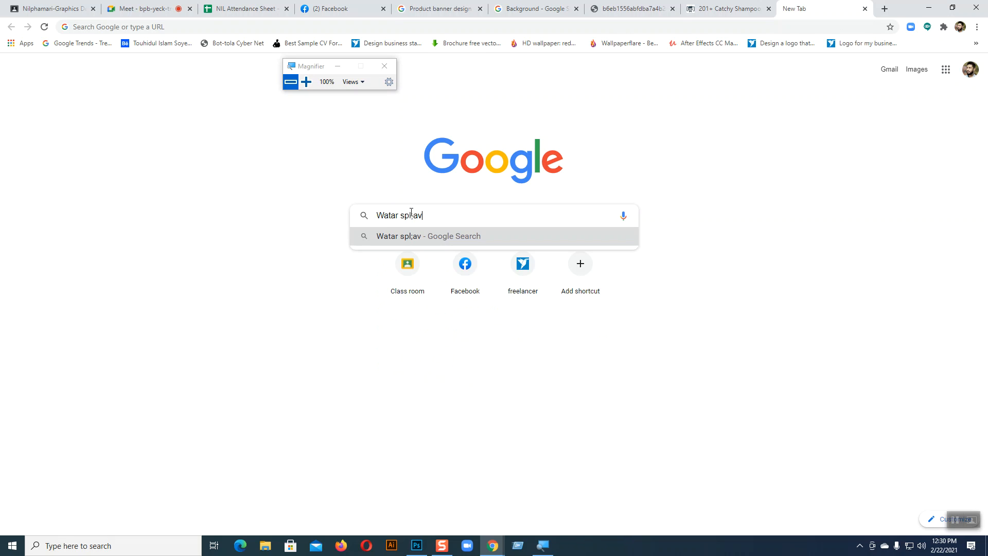
{"action": "key", "text": "BackSpace"}
{"action": "type", "text": "ce"}
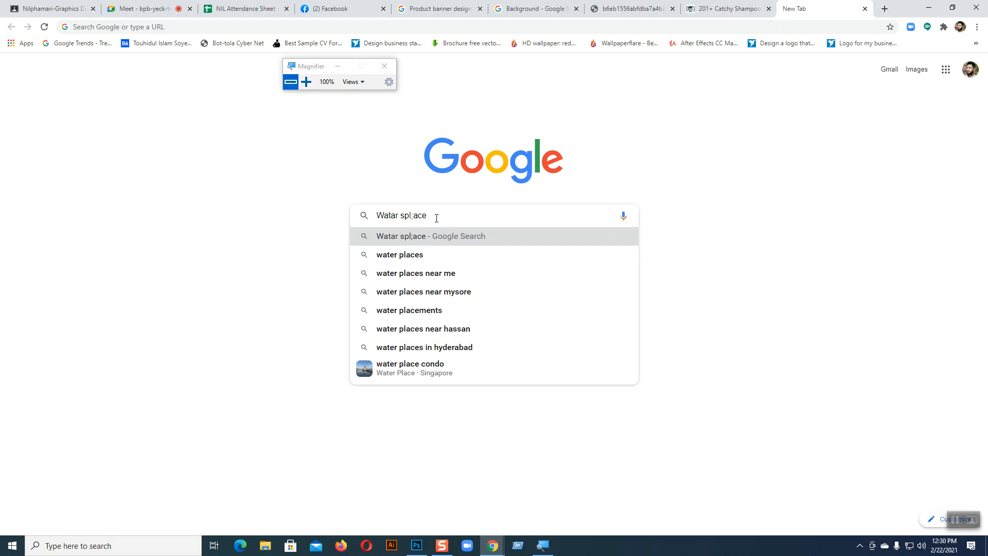
{"action": "key", "text": "Left"}
{"action": "key", "text": "Left"}
{"action": "key", "text": "Left"}
{"action": "key", "text": "BackSpace"}
{"action": "left_click", "coordinate": [418, 237]}
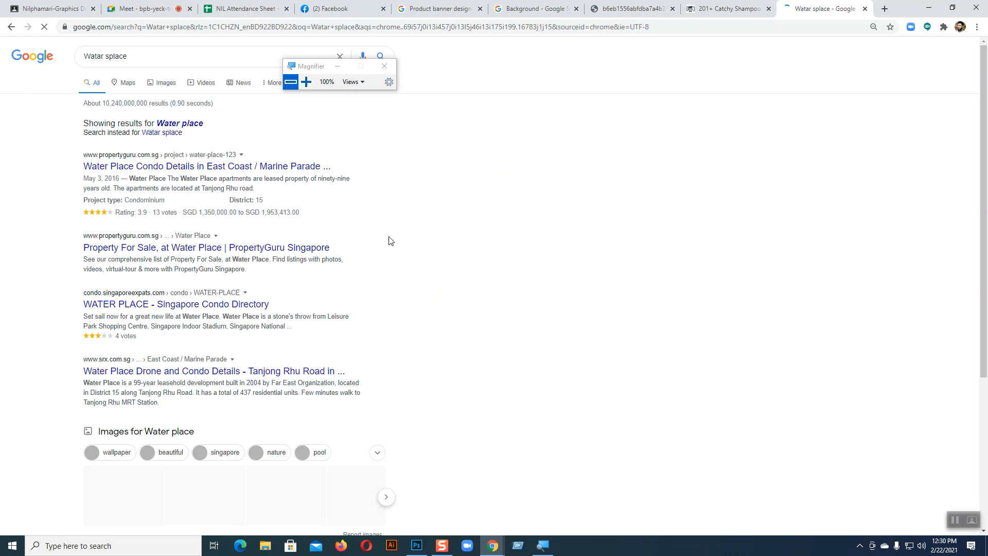
Extend the Google search with "png" and show the image results for water splash.
{"action": "left_click", "coordinate": [163, 57]}
{"action": "type", "text": "png"}
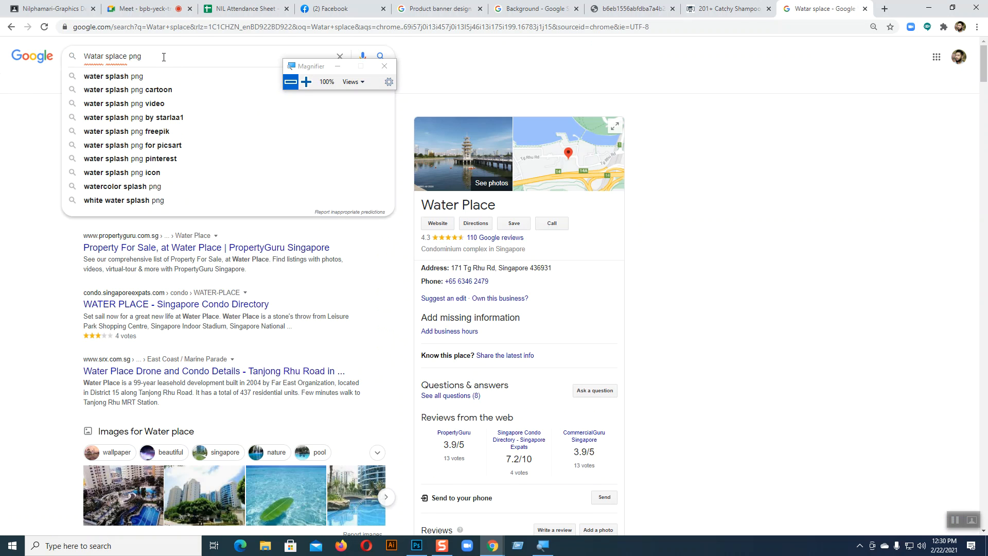
{"action": "key", "text": "Return"}
{"action": "left_click", "coordinate": [175, 123]}
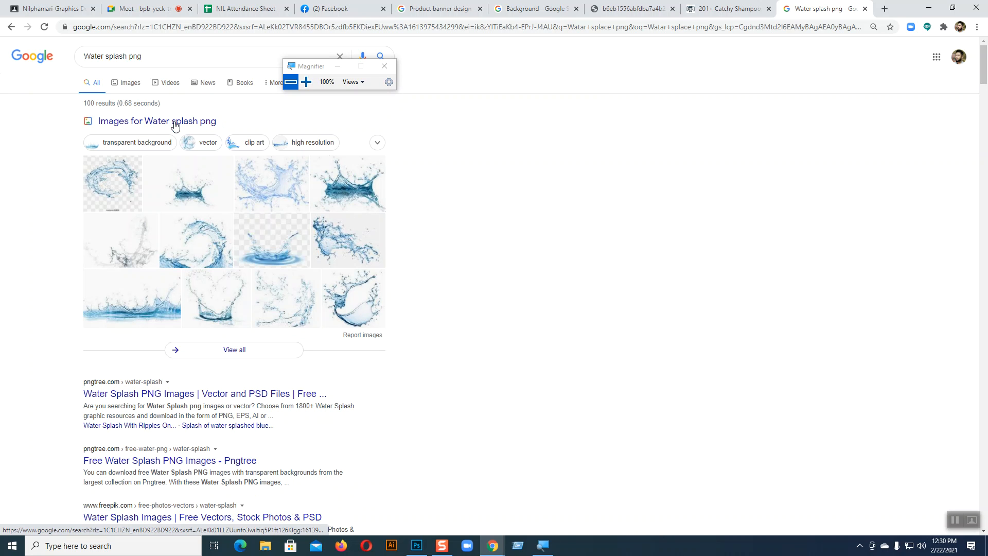
{"action": "left_click", "coordinate": [123, 83]}
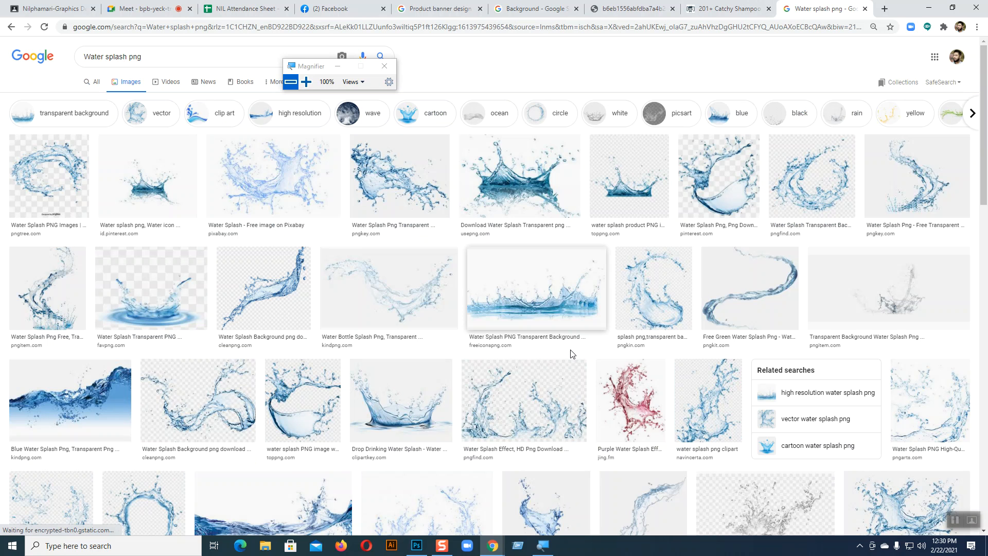
Preview several water splash results, open the favpng.com splash with circular ripples in a new tab and copy the image.
{"action": "left_click", "coordinate": [547, 185]}
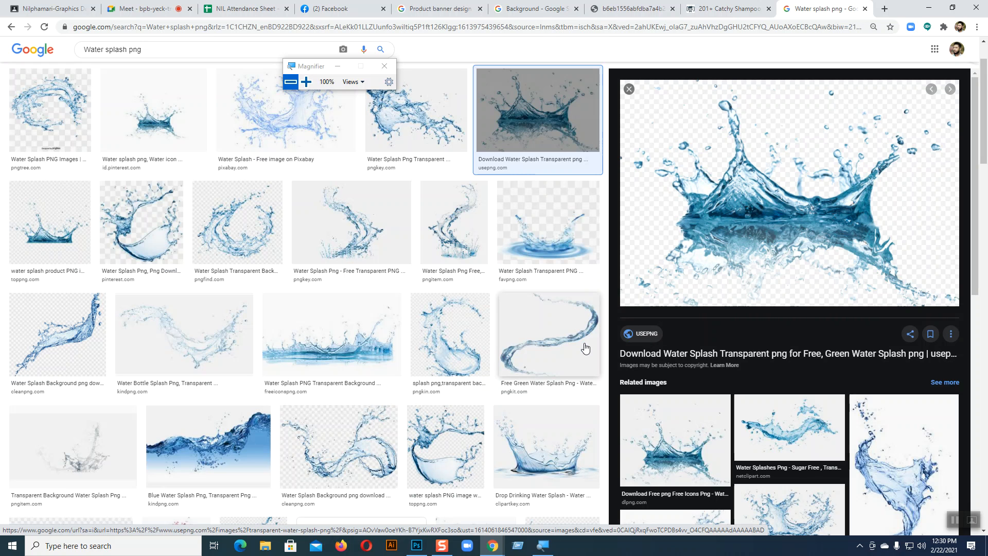
{"action": "left_click", "coordinate": [362, 334]}
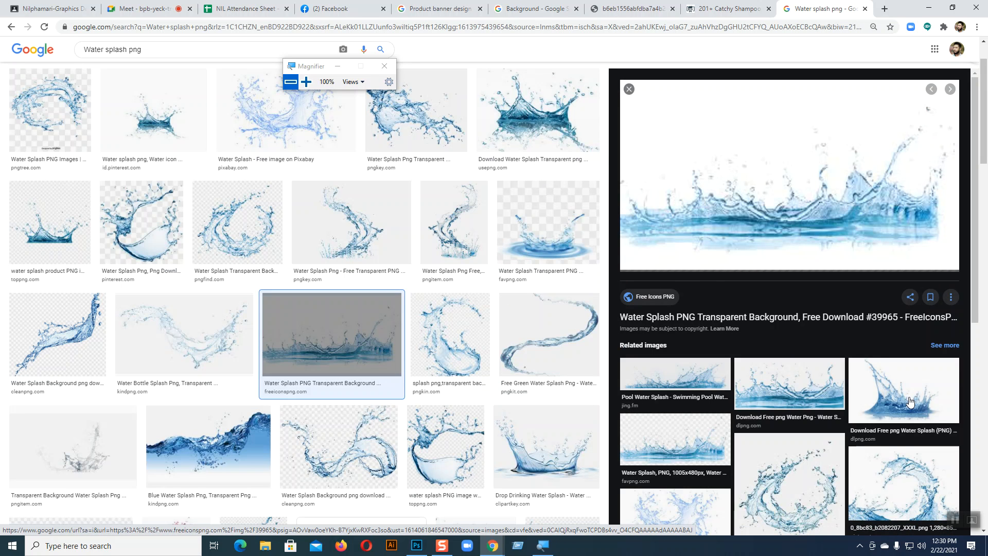
{"action": "left_click", "coordinate": [548, 222]}
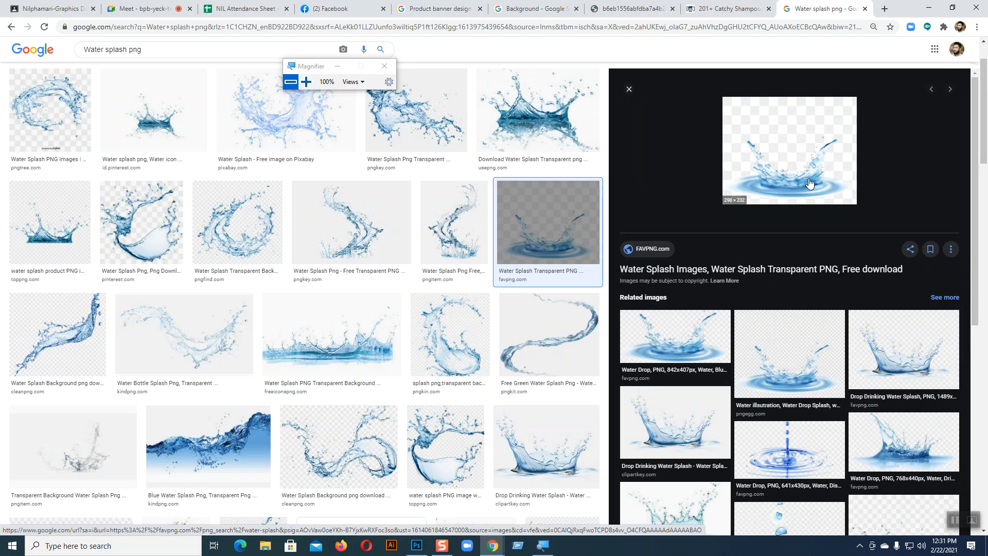
{"action": "right_click", "coordinate": [809, 183]}
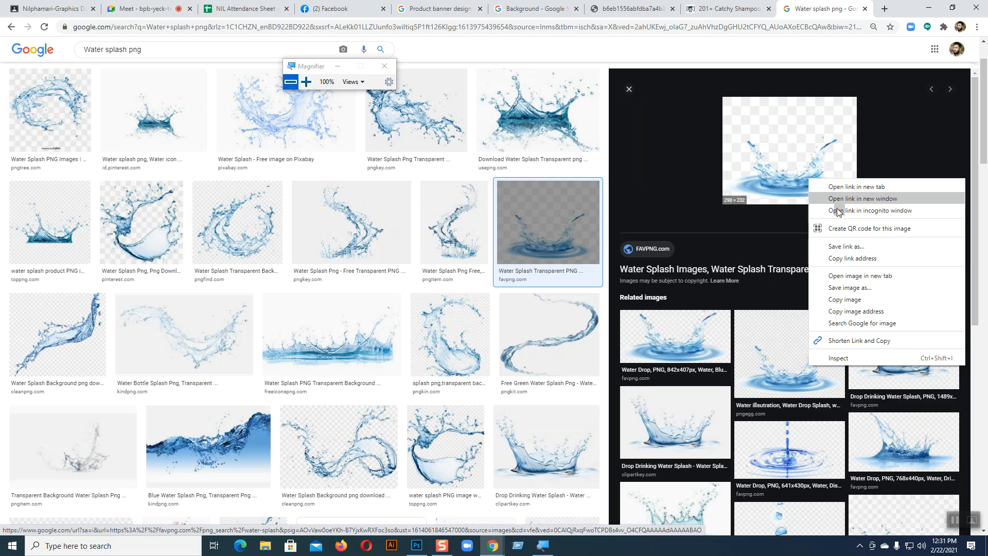
{"action": "left_click", "coordinate": [839, 277]}
{"action": "left_click", "coordinate": [823, 11]}
{"action": "right_click", "coordinate": [514, 257]}
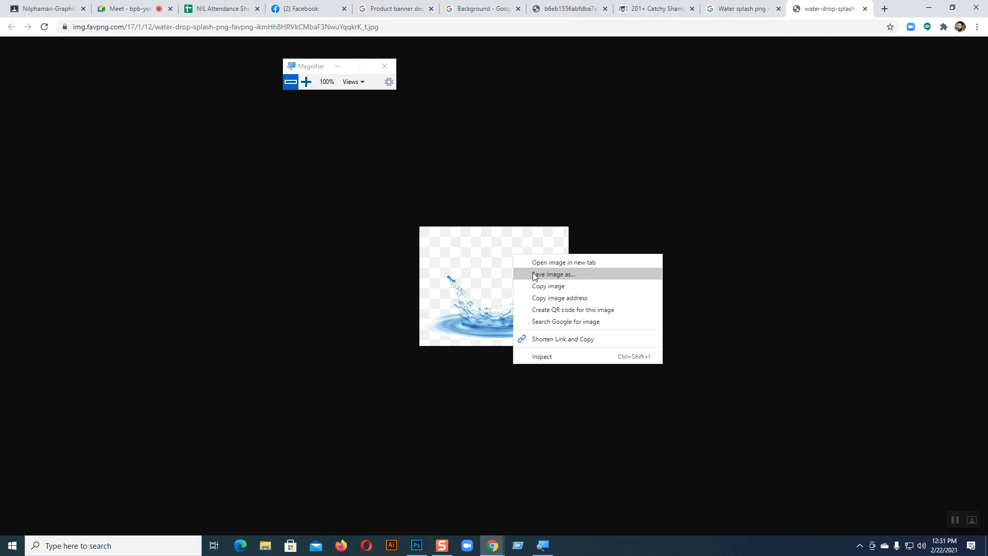
{"action": "left_click", "coordinate": [540, 283]}
Switch to Photoshop, paste the copied splash above the floral background layer and place it beside the large bottle.
{"action": "left_click", "coordinate": [416, 547]}
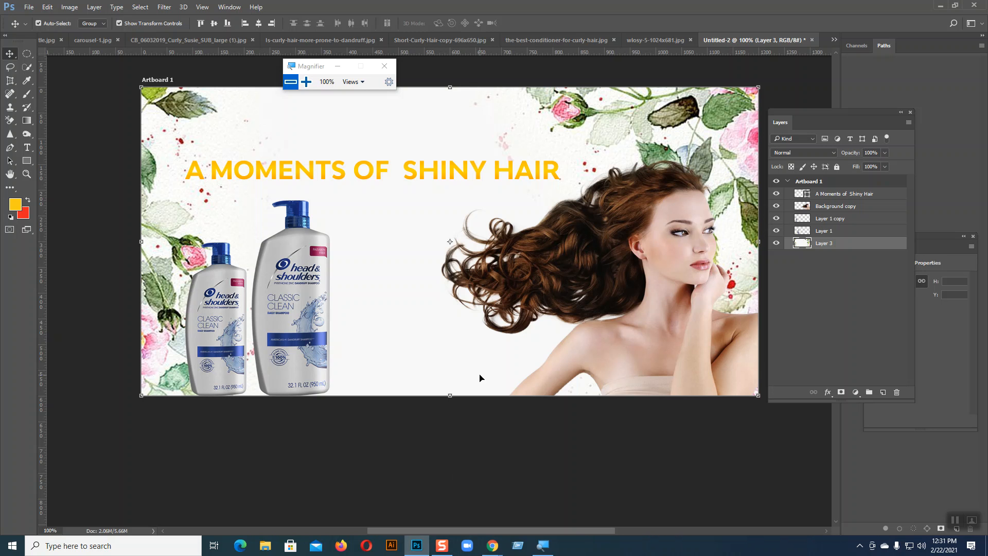
{"action": "key", "text": "ctrl"}
{"action": "key", "text": "ctrl+v"}
{"action": "left_click_drag", "start_coordinate": [425, 273], "coordinate": [400, 364]}
Select both shampoo bottles together and nudge them up slightly from the banner's lower edge.
{"action": "left_click", "coordinate": [309, 348]}
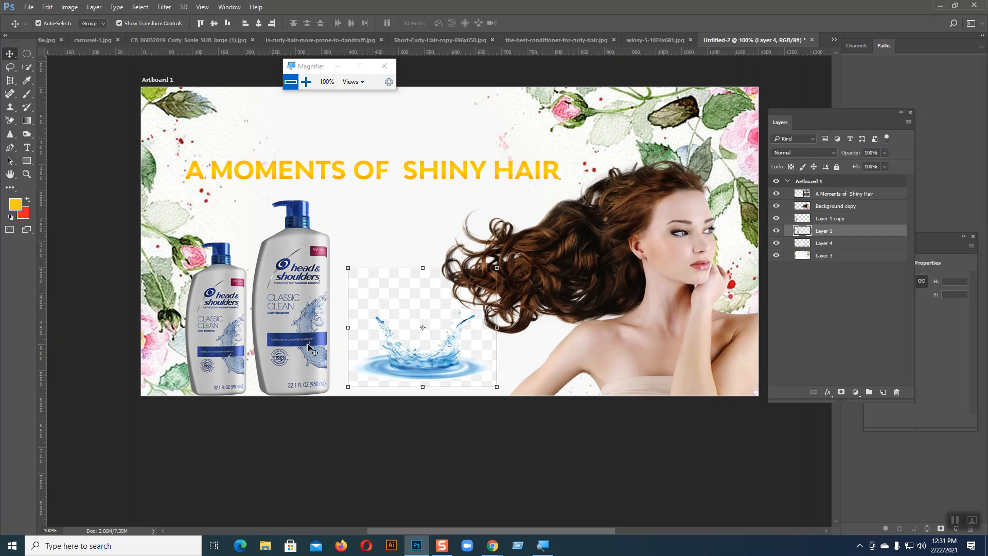
{"action": "left_click", "coordinate": [228, 346], "text": "shift"}
{"action": "key", "text": "Up"}
{"action": "key", "text": "Up"}
{"action": "key", "text": "Up"}
{"action": "key", "text": "Up"}
{"action": "key", "text": "Up"}
{"action": "key", "text": "Up"}
{"action": "key", "text": "Up"}
{"action": "key", "text": "Up"}
{"action": "key", "text": "Up"}
{"action": "key", "text": "Up"}
{"action": "key", "text": "Up"}
{"action": "key", "text": "Up"}
{"action": "key", "text": "Up"}
{"action": "key", "text": "Up"}
{"action": "key", "text": "Up"}
{"action": "key", "text": "Up"}
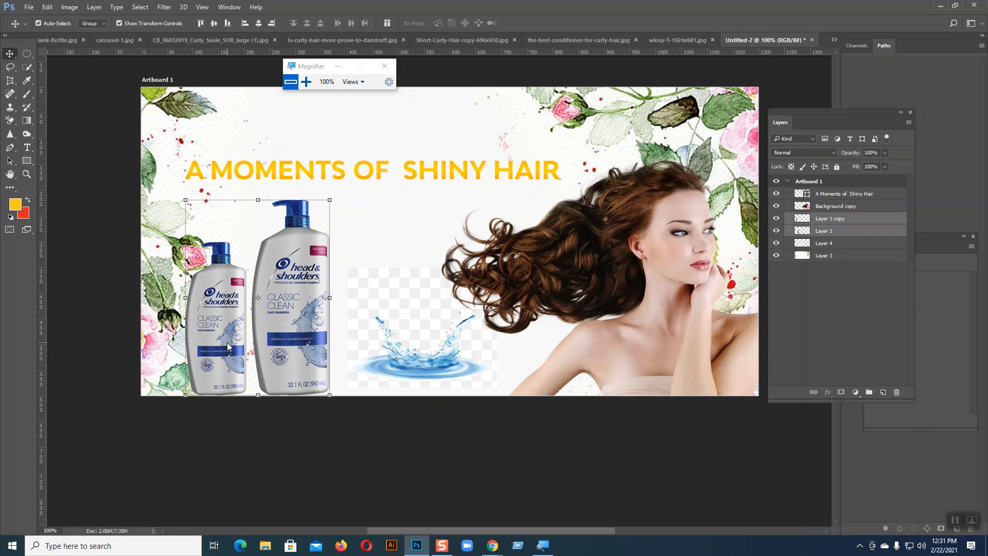
{"action": "key", "text": "Up"}
{"action": "key", "text": "Up"}
{"action": "key", "text": "Up"}
{"action": "key", "text": "Up"}
{"action": "key", "text": "Up"}
{"action": "key", "text": "Up"}
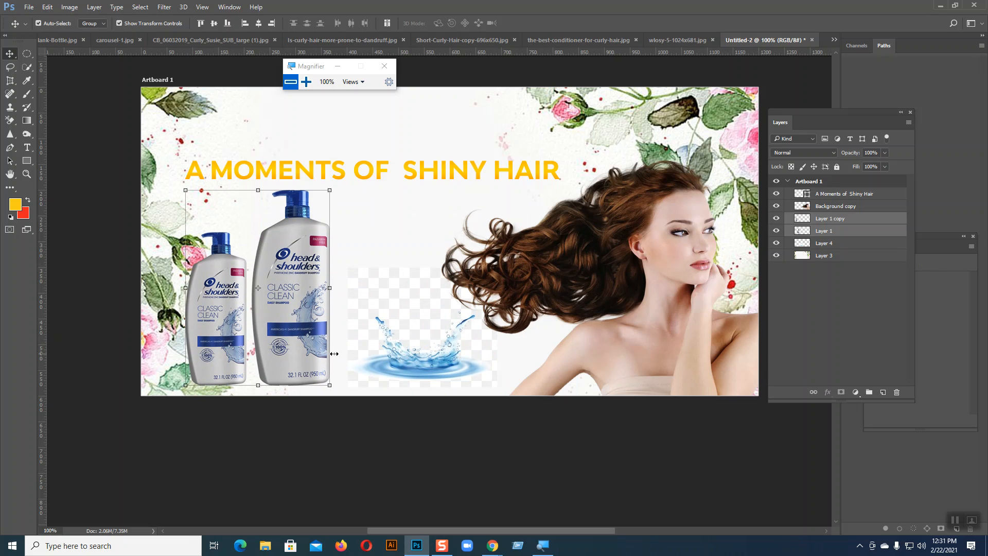
Erase the checkered background around the water splash with the Background Eraser and shift the splash closer to the large bottle.
{"action": "left_click", "coordinate": [421, 375]}
{"action": "key", "text": "Up"}
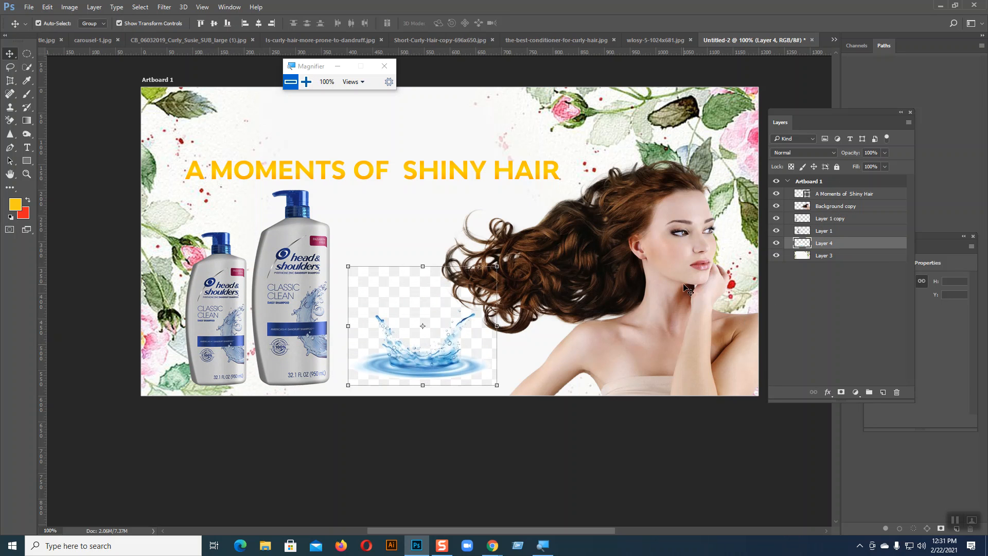
{"action": "right_click", "coordinate": [10, 120]}
{"action": "left_click", "coordinate": [51, 130]}
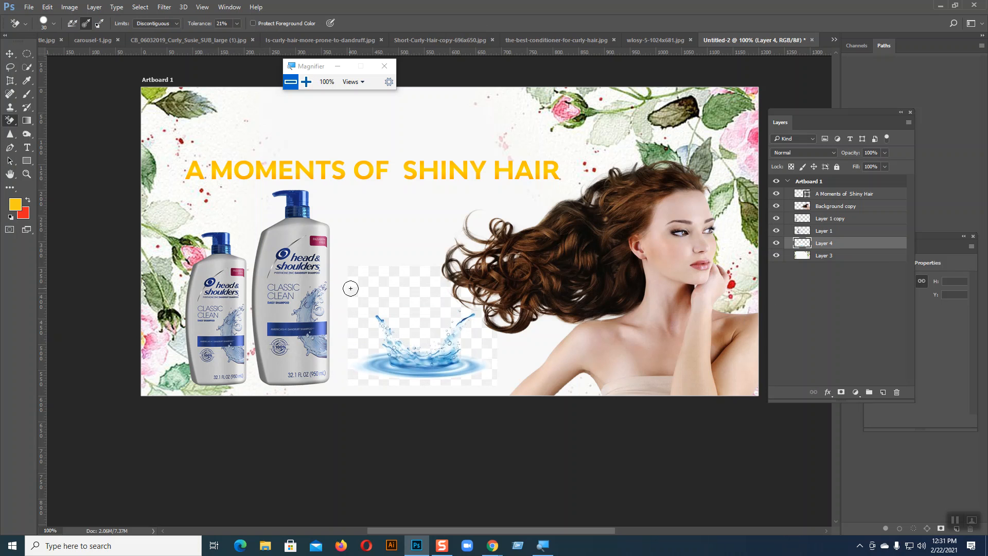
{"action": "mouse_move", "coordinate": [394, 291]}
{"action": "left_mouse_down"}
{"action": "mouse_move", "coordinate": [365, 267]}
{"action": "mouse_move", "coordinate": [342, 273]}
{"action": "mouse_move", "coordinate": [351, 284]}
{"action": "mouse_move", "coordinate": [346, 334]}
{"action": "mouse_move", "coordinate": [363, 291]}
{"action": "mouse_move", "coordinate": [357, 328]}
{"action": "mouse_move", "coordinate": [372, 336]}
{"action": "mouse_move", "coordinate": [371, 306]}
{"action": "mouse_move", "coordinate": [389, 339]}
{"action": "mouse_move", "coordinate": [379, 315]}
{"action": "mouse_move", "coordinate": [419, 343]}
{"action": "mouse_move", "coordinate": [379, 362]}
{"action": "mouse_move", "coordinate": [353, 350]}
{"action": "mouse_move", "coordinate": [345, 357]}
{"action": "mouse_move", "coordinate": [357, 376]}
{"action": "mouse_move", "coordinate": [399, 365]}
{"action": "mouse_move", "coordinate": [431, 384]}
{"action": "mouse_move", "coordinate": [407, 389]}
{"action": "mouse_move", "coordinate": [499, 390]}
{"action": "mouse_move", "coordinate": [468, 386]}
{"action": "mouse_move", "coordinate": [488, 379]}
{"action": "mouse_move", "coordinate": [480, 339]}
{"action": "mouse_move", "coordinate": [427, 330]}
{"action": "mouse_move", "coordinate": [438, 362]}
{"action": "mouse_move", "coordinate": [374, 283]}
{"action": "mouse_move", "coordinate": [403, 321]}
{"action": "mouse_move", "coordinate": [414, 285]}
{"action": "mouse_move", "coordinate": [438, 300]}
{"action": "mouse_move", "coordinate": [415, 267]}
{"action": "mouse_move", "coordinate": [422, 249]}
{"action": "mouse_move", "coordinate": [463, 335]}
{"action": "mouse_move", "coordinate": [461, 289]}
{"action": "mouse_move", "coordinate": [470, 300]}
{"action": "mouse_move", "coordinate": [496, 257]}
{"action": "mouse_move", "coordinate": [494, 308]}
{"action": "mouse_move", "coordinate": [460, 330]}
{"action": "mouse_move", "coordinate": [443, 315]}
{"action": "mouse_move", "coordinate": [490, 278]}
{"action": "left_mouse_up"}
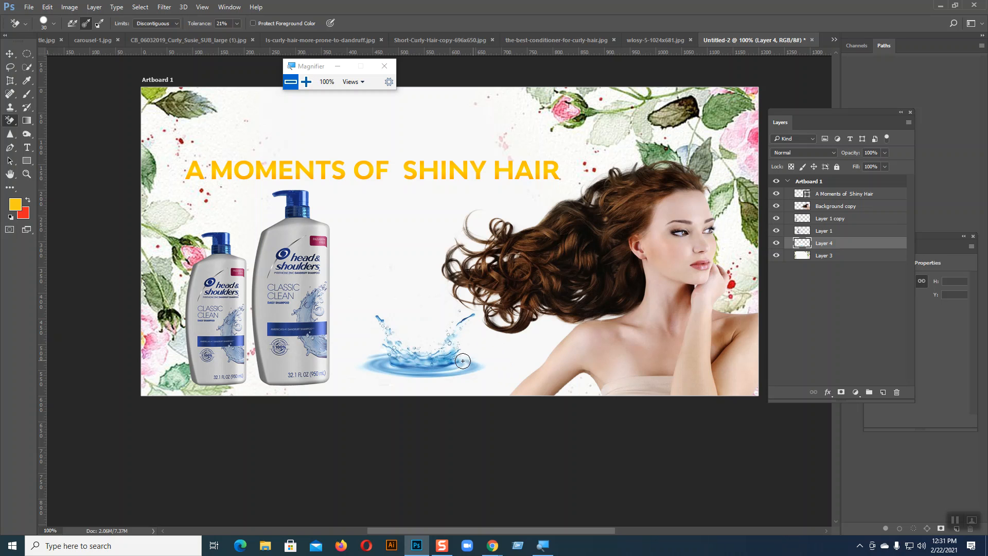
{"action": "left_click", "coordinate": [10, 54]}
{"action": "left_click_drag", "start_coordinate": [430, 372], "coordinate": [418, 371]}
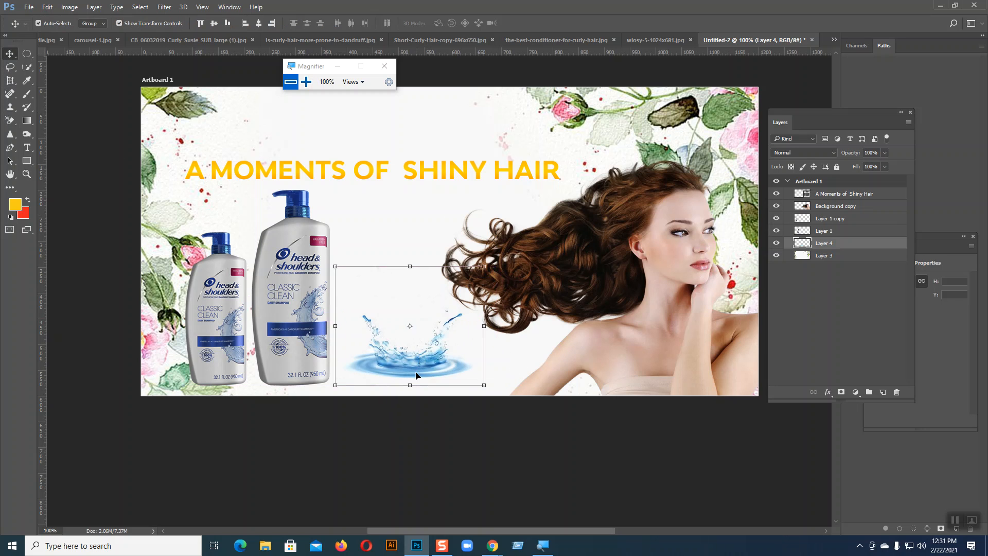
Switch to Chrome, close the splash image tab and search Google Images for "Water Drop png".
{"action": "left_click", "coordinate": [458, 505]}
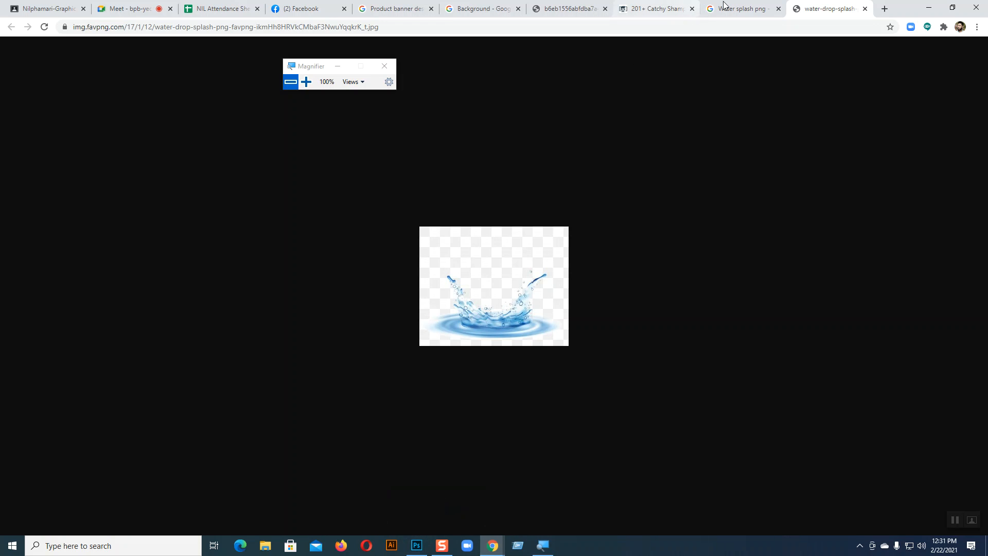
{"action": "left_click", "coordinate": [864, 9]}
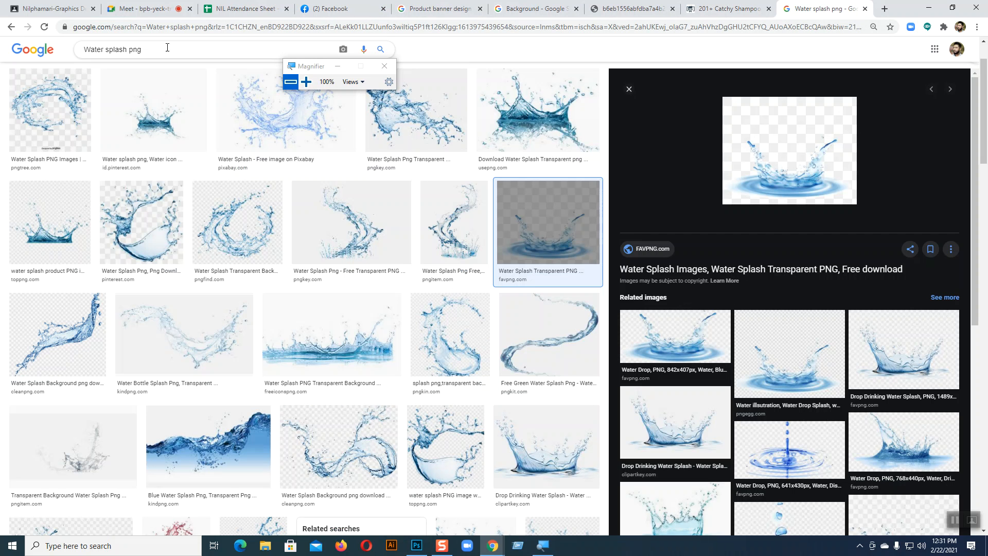
{"action": "left_click", "coordinate": [144, 49]}
{"action": "left_click_drag", "start_coordinate": [144, 49], "coordinate": [130, 50]}
{"action": "type", "text": "frop"}
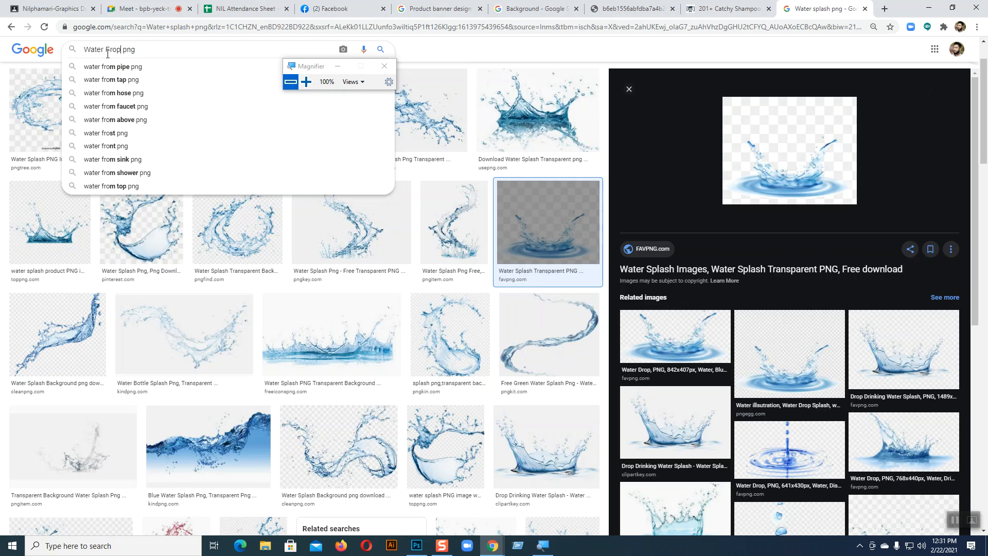
{"action": "key", "text": "Return"}
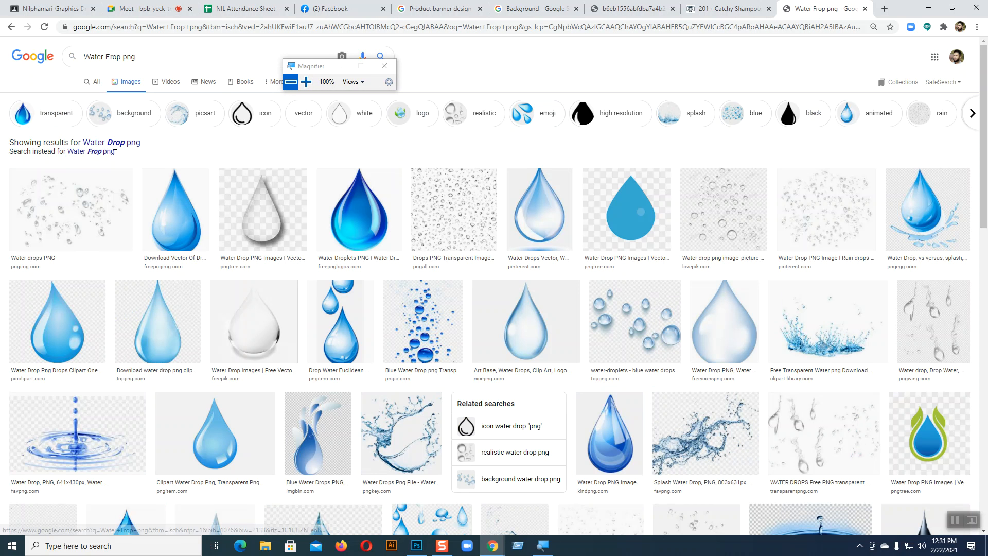
{"action": "left_click", "coordinate": [115, 144]}
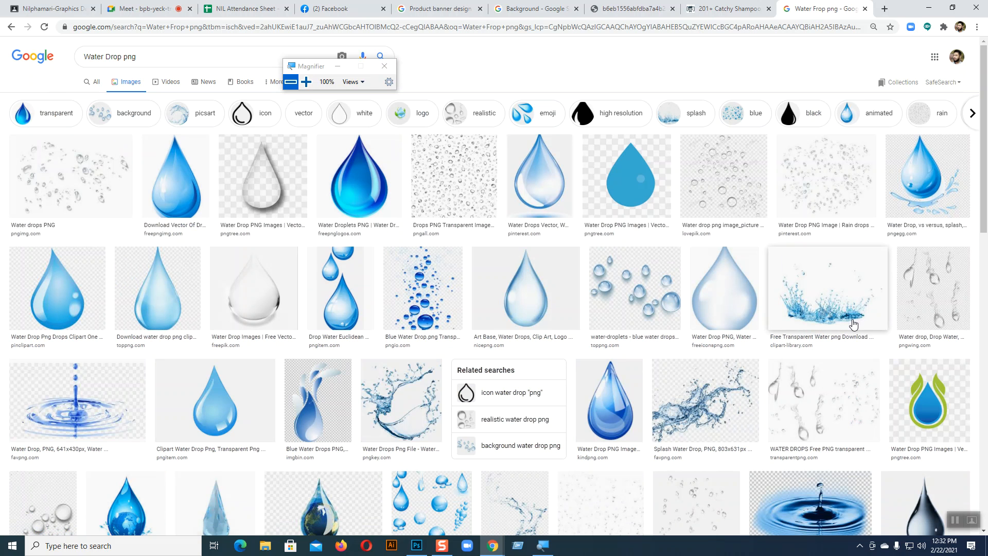
Preview the pngegg.com blue water drop with a splash beneath it and open the image in a new tab.
{"action": "scroll", "coordinate": [891, 232], "scroll_direction": "down", "scroll_amount": 1}
{"action": "left_click", "coordinate": [920, 148]}
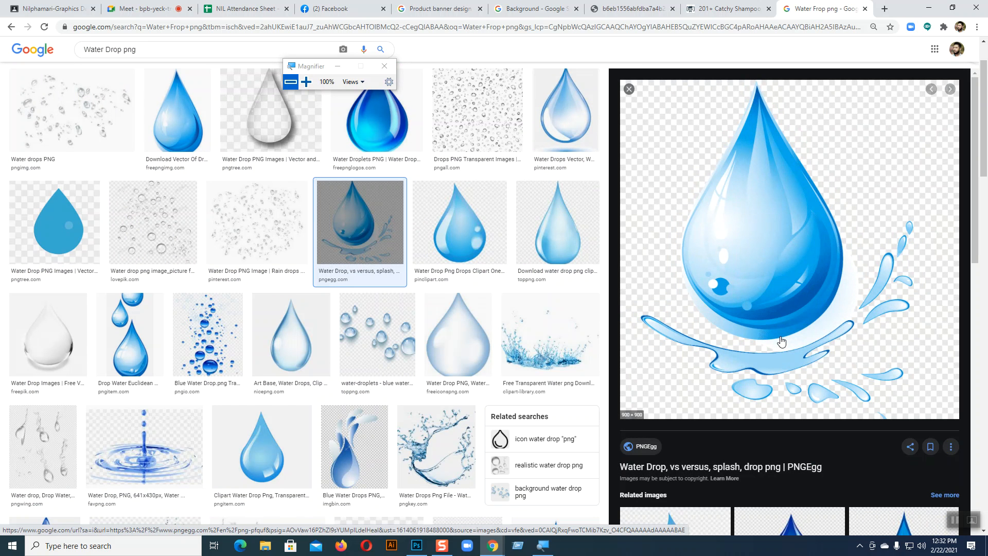
{"action": "scroll", "coordinate": [781, 341], "scroll_direction": "down", "scroll_amount": 5}
{"action": "scroll", "coordinate": [783, 281], "scroll_direction": "up", "scroll_amount": 5}
{"action": "right_click", "coordinate": [783, 276]}
{"action": "left_click", "coordinate": [821, 375]}
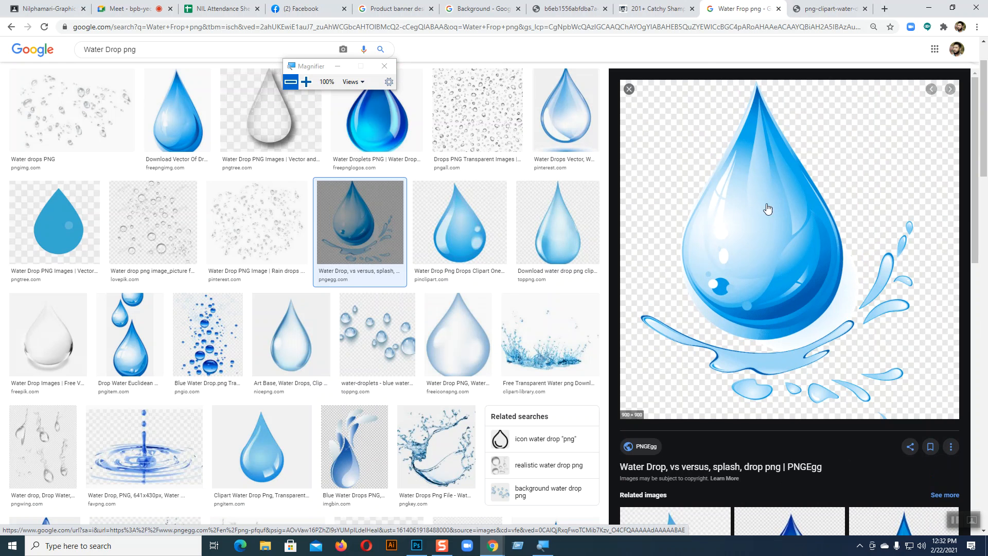
{"action": "left_click", "coordinate": [812, 14]}
{"action": "right_click", "coordinate": [480, 221]}
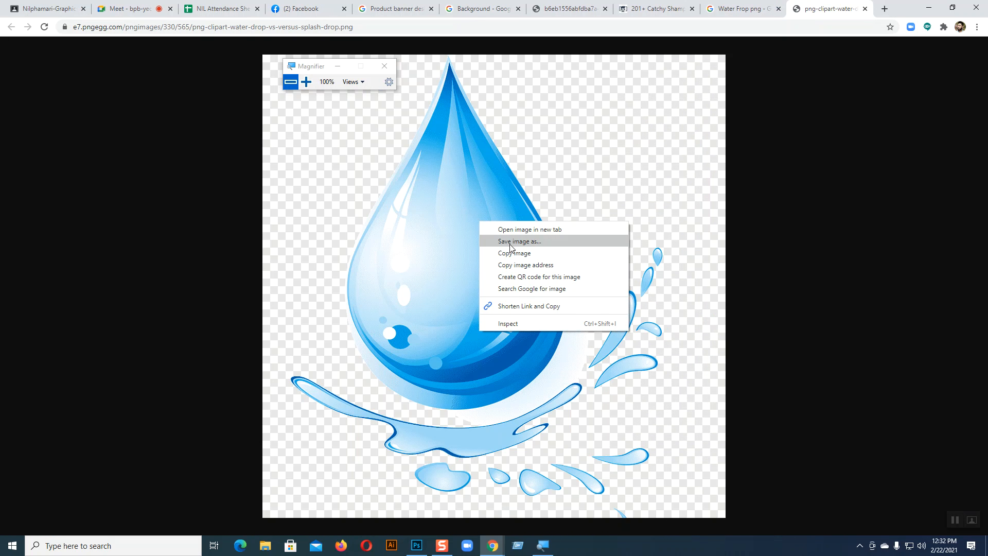
{"action": "left_click", "coordinate": [510, 244]}
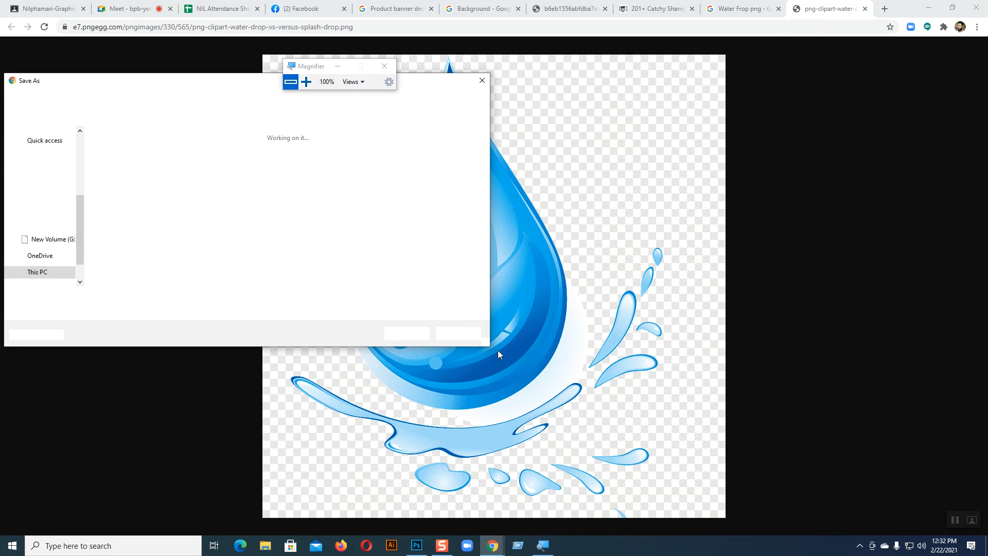
{"action": "left_click", "coordinate": [464, 333]}
Copy the water drop image, switch to Photoshop and paste it directly above the floral background layer.
{"action": "right_click", "coordinate": [521, 286]}
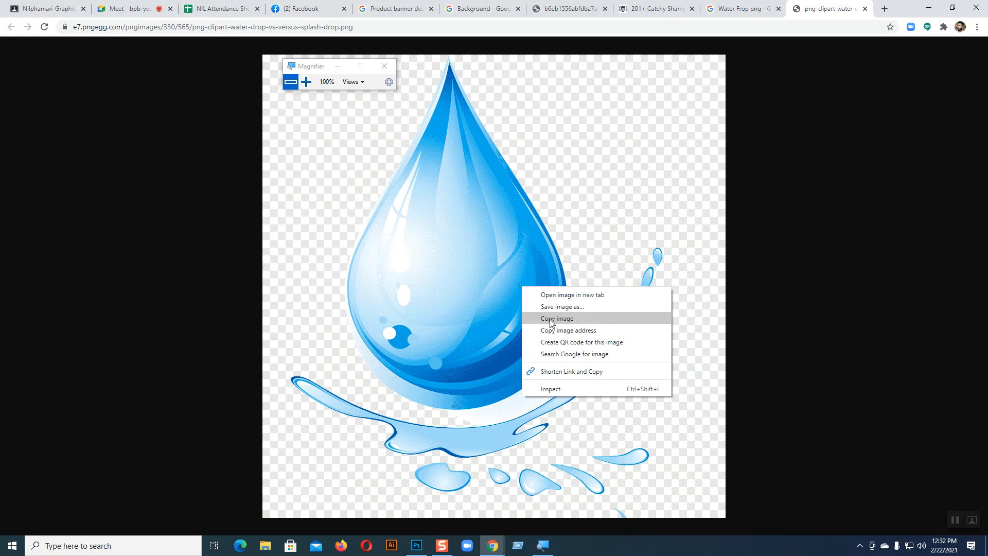
{"action": "left_click", "coordinate": [549, 320]}
{"action": "left_click", "coordinate": [417, 546]}
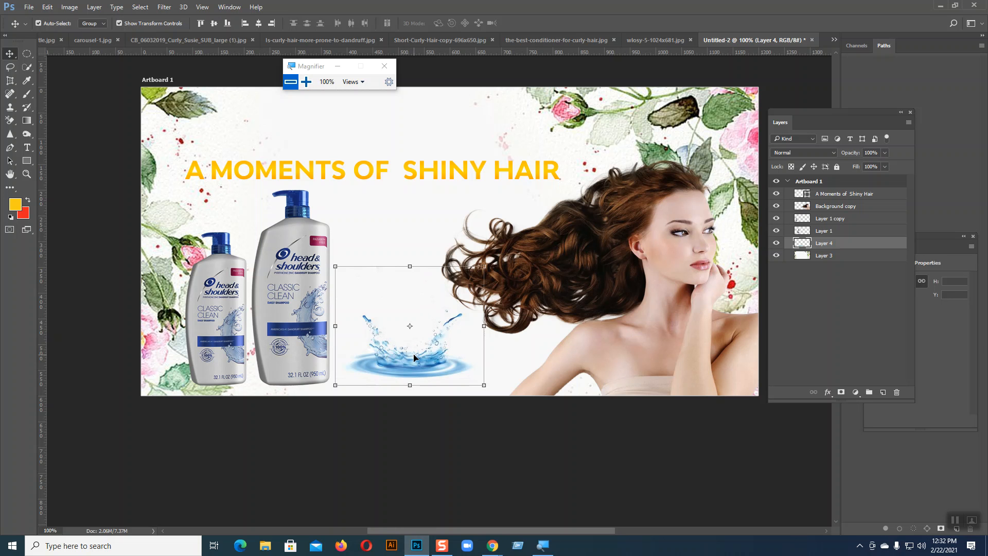
{"action": "left_click", "coordinate": [392, 229]}
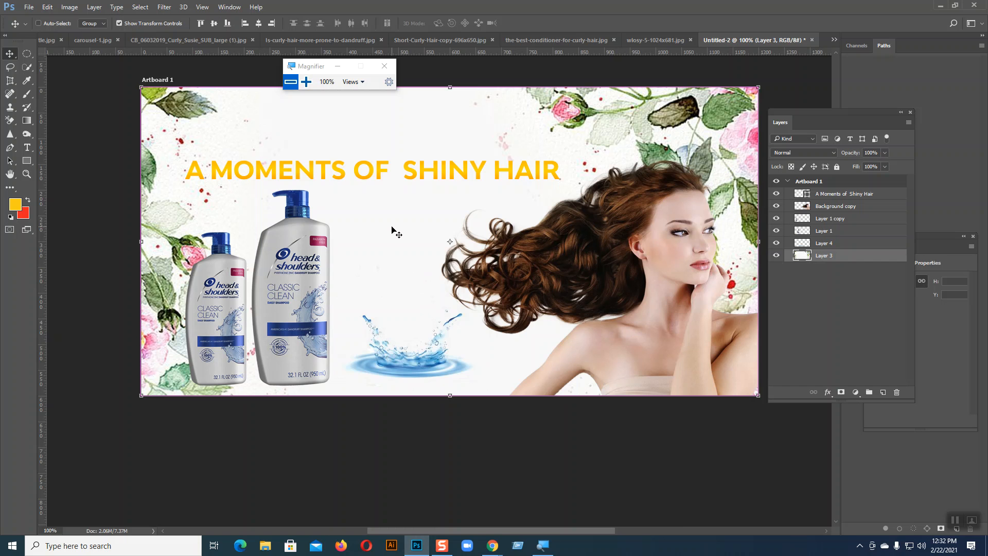
{"action": "key", "text": "ctrl+v"}
Scale the pasted water drop to 22% and position it directly over the water splash.
{"action": "left_click_drag", "start_coordinate": [219, 89], "coordinate": [399, 267]}
{"action": "left_click_drag", "start_coordinate": [445, 323], "coordinate": [404, 309]}
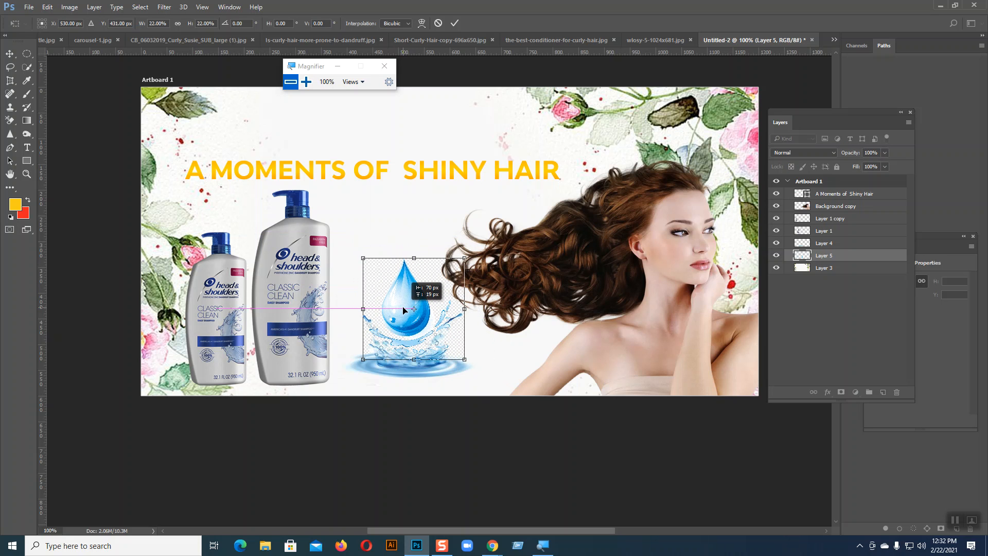
{"action": "left_click_drag", "start_coordinate": [403, 310], "coordinate": [404, 311]}
{"action": "key", "text": "Return"}
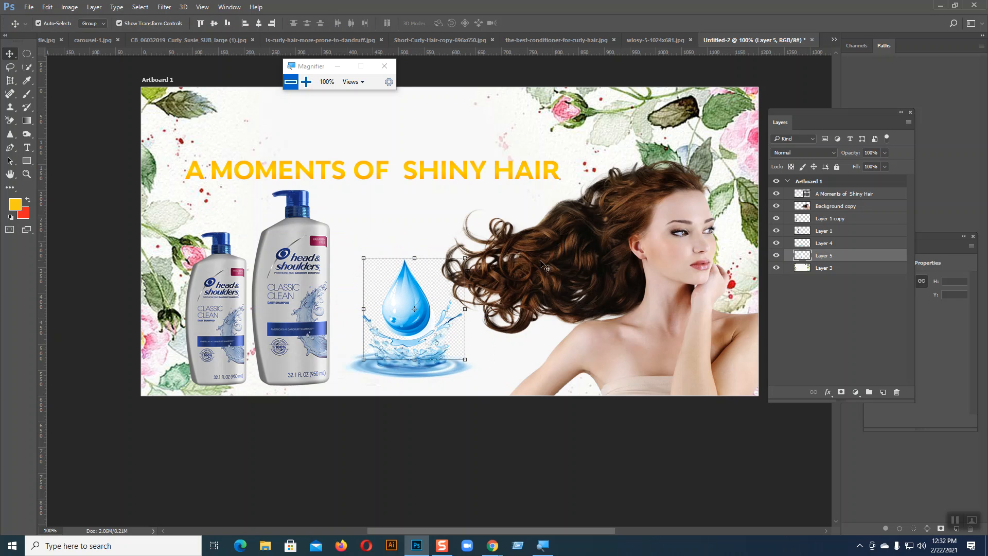
Erase the checkered background around the water drop using the Background Eraser with a tolerance of 41%.
{"action": "right_click", "coordinate": [14, 121]}
{"action": "left_click", "coordinate": [35, 131]}
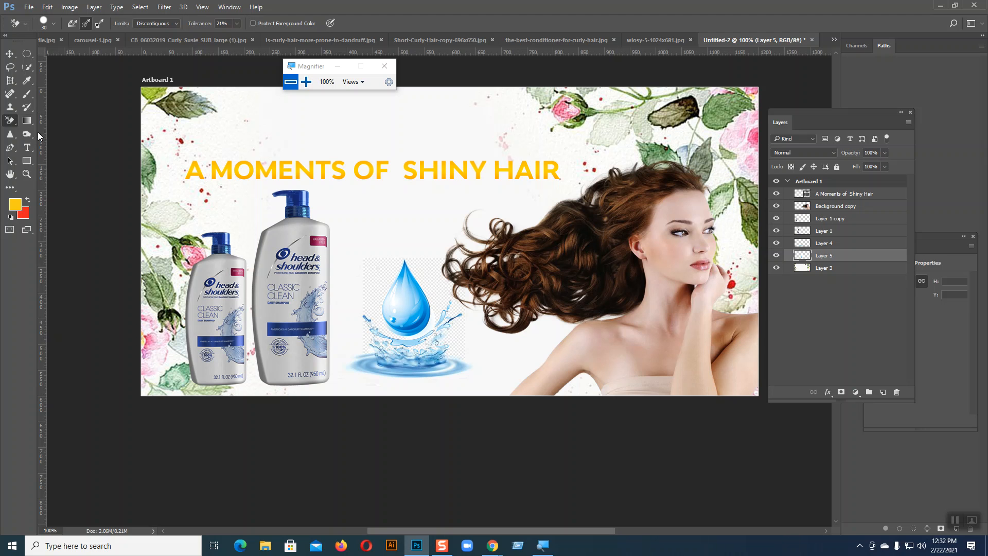
{"action": "key", "text": "ctrl+plus"}
{"action": "key", "text": "ctrl+plus"}
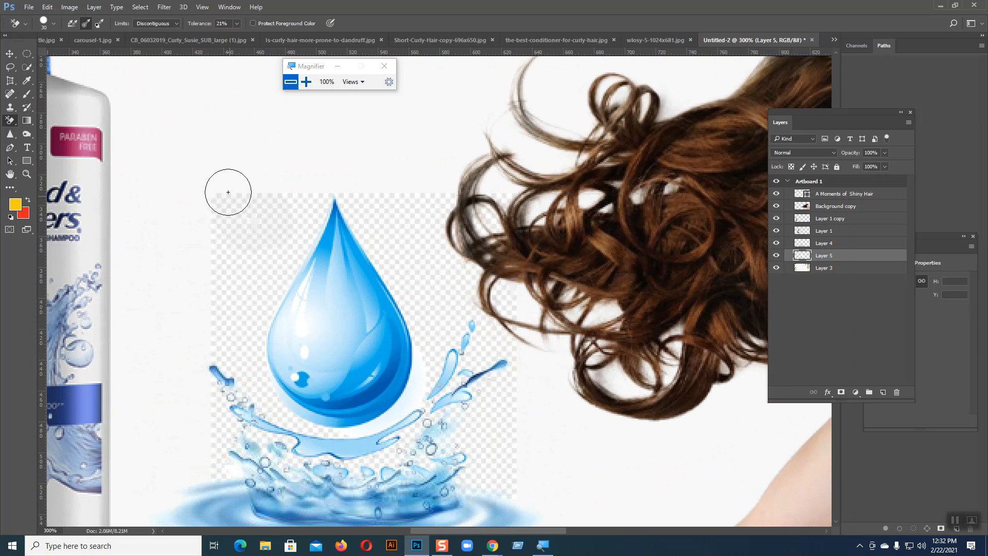
{"action": "left_click", "coordinate": [238, 24]}
{"action": "left_click_drag", "start_coordinate": [247, 36], "coordinate": [239, 26]}
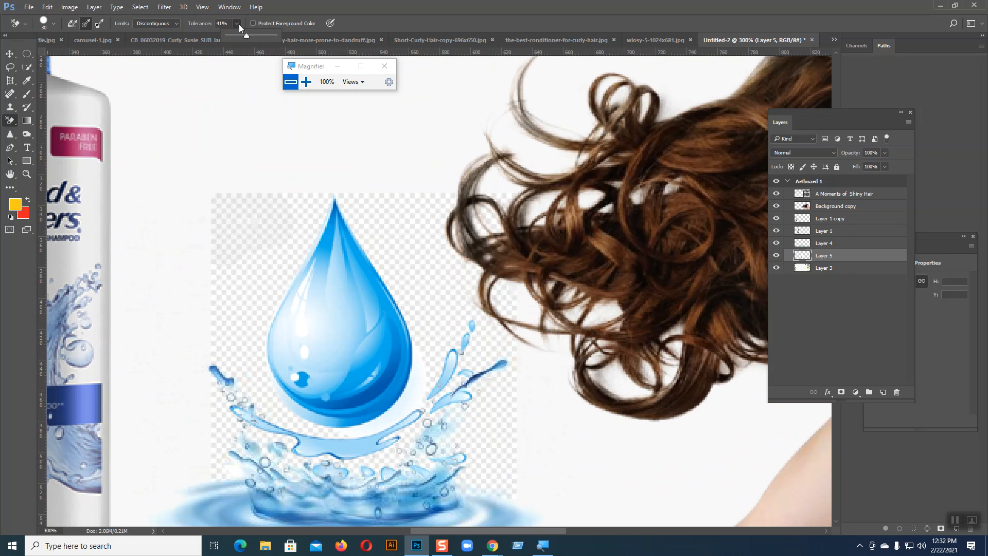
{"action": "mouse_move", "coordinate": [218, 196]}
{"action": "left_mouse_down"}
{"action": "mouse_move", "coordinate": [247, 183]}
{"action": "mouse_move", "coordinate": [222, 266]}
{"action": "mouse_move", "coordinate": [285, 227]}
{"action": "mouse_move", "coordinate": [327, 178]}
{"action": "mouse_move", "coordinate": [219, 420]}
{"action": "mouse_move", "coordinate": [250, 294]}
{"action": "mouse_move", "coordinate": [225, 287]}
{"action": "mouse_move", "coordinate": [215, 426]}
{"action": "mouse_move", "coordinate": [249, 464]}
{"action": "mouse_move", "coordinate": [257, 412]}
{"action": "mouse_move", "coordinate": [222, 456]}
{"action": "mouse_move", "coordinate": [238, 499]}
{"action": "mouse_move", "coordinate": [286, 432]}
{"action": "mouse_move", "coordinate": [305, 445]}
{"action": "mouse_move", "coordinate": [271, 448]}
{"action": "mouse_move", "coordinate": [362, 441]}
{"action": "mouse_move", "coordinate": [433, 456]}
{"action": "mouse_move", "coordinate": [355, 474]}
{"action": "mouse_move", "coordinate": [442, 367]}
{"action": "mouse_move", "coordinate": [443, 290]}
{"action": "mouse_move", "coordinate": [445, 324]}
{"action": "mouse_move", "coordinate": [445, 373]}
{"action": "mouse_move", "coordinate": [393, 246]}
{"action": "mouse_move", "coordinate": [337, 192]}
{"action": "mouse_move", "coordinate": [362, 226]}
{"action": "mouse_move", "coordinate": [445, 222]}
{"action": "mouse_move", "coordinate": [393, 218]}
{"action": "mouse_move", "coordinate": [510, 192]}
{"action": "mouse_move", "coordinate": [498, 199]}
{"action": "mouse_move", "coordinate": [473, 447]}
{"action": "mouse_move", "coordinate": [511, 360]}
{"action": "mouse_move", "coordinate": [495, 447]}
{"action": "mouse_move", "coordinate": [401, 444]}
{"action": "left_mouse_up"}
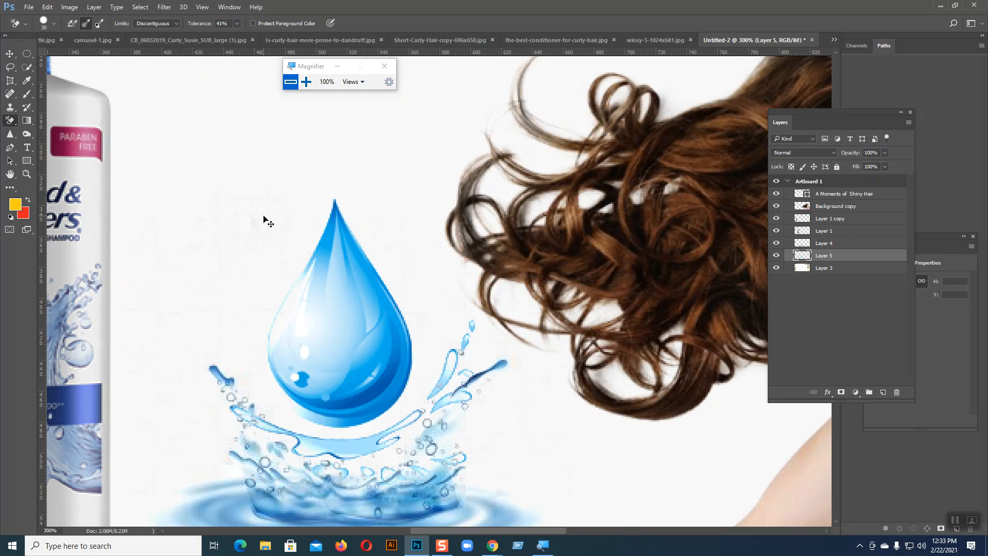
{"action": "key", "text": "ctrl+minus"}
{"action": "key", "text": "ctrl+minus"}
{"action": "key", "text": "ctrl+minus"}
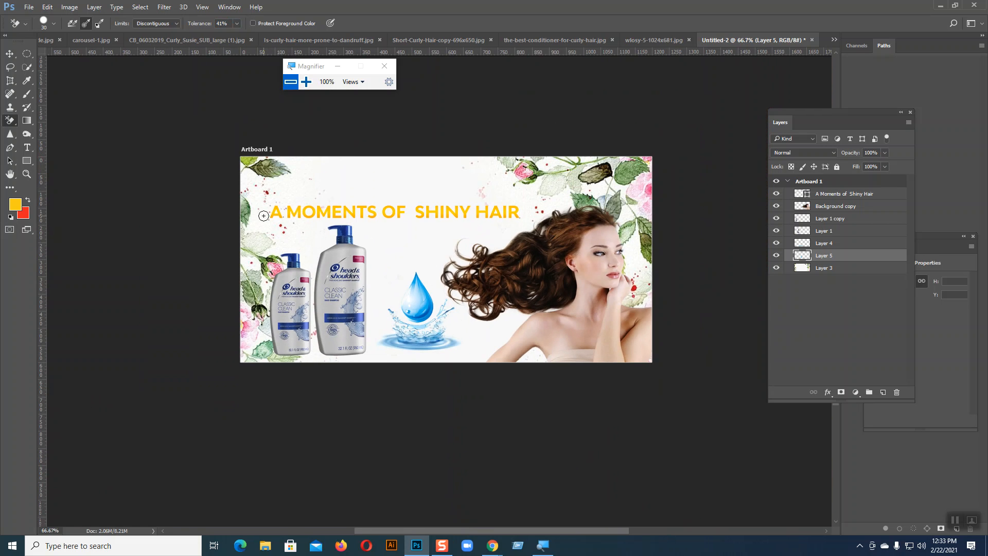
Flip the small shampoo bottle horizontally and move the large bottle toward the banner's left edge.
{"action": "left_click", "coordinate": [9, 53]}
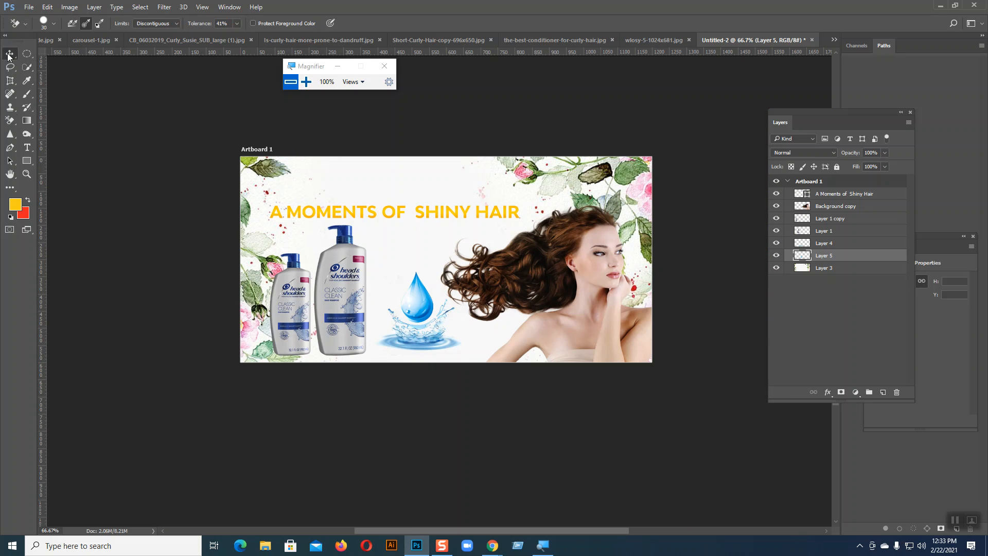
{"action": "left_click", "coordinate": [292, 312]}
{"action": "key", "text": "ctrl+t"}
{"action": "left_click_drag", "start_coordinate": [293, 295], "coordinate": [286, 242]}
{"action": "left_click", "coordinate": [47, 7]}
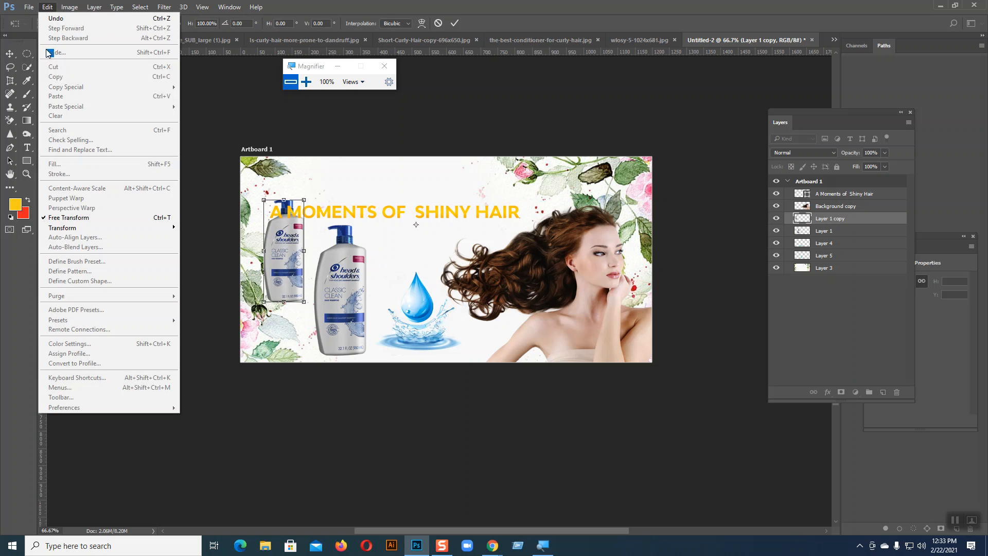
{"action": "mouse_move", "coordinate": [103, 228]}
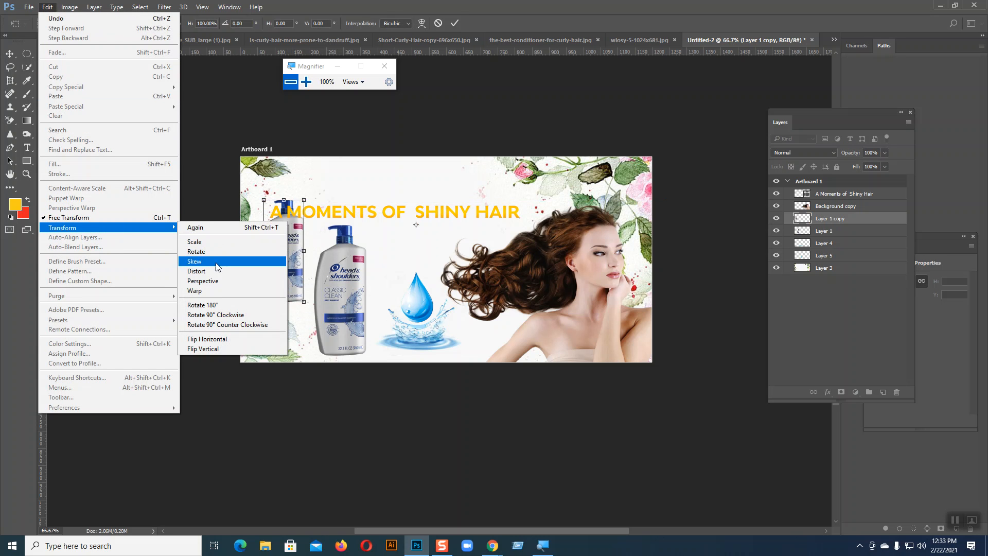
{"action": "left_click", "coordinate": [209, 338]}
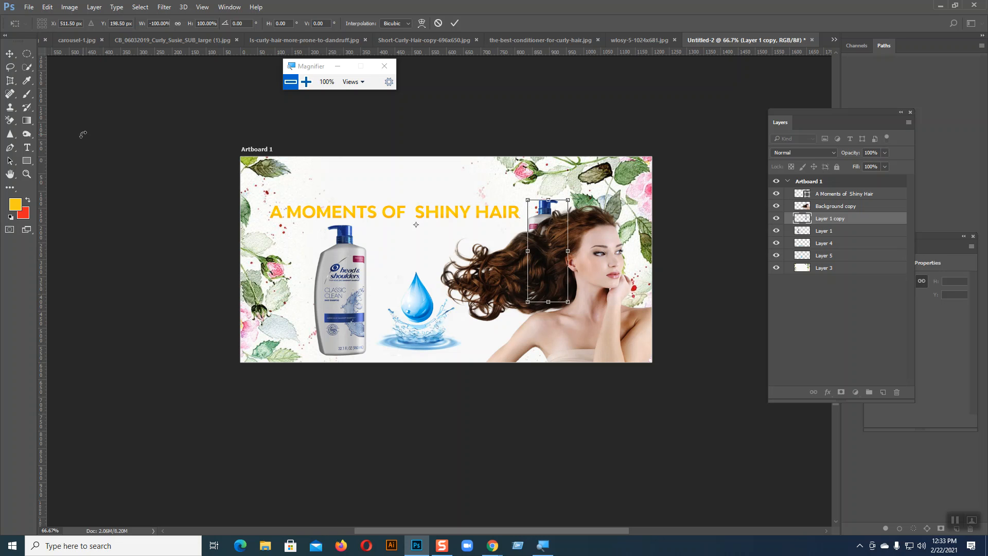
{"action": "key", "text": "Return"}
{"action": "left_click_drag", "start_coordinate": [324, 288], "coordinate": [278, 289]}
Place the small bottle between the large bottle and the water drop, rotated by 66.67°.
{"action": "left_click_drag", "start_coordinate": [536, 219], "coordinate": [451, 254]}
{"action": "key", "text": "ctrl+t"}
{"action": "left_click_drag", "start_coordinate": [388, 248], "coordinate": [375, 264]}
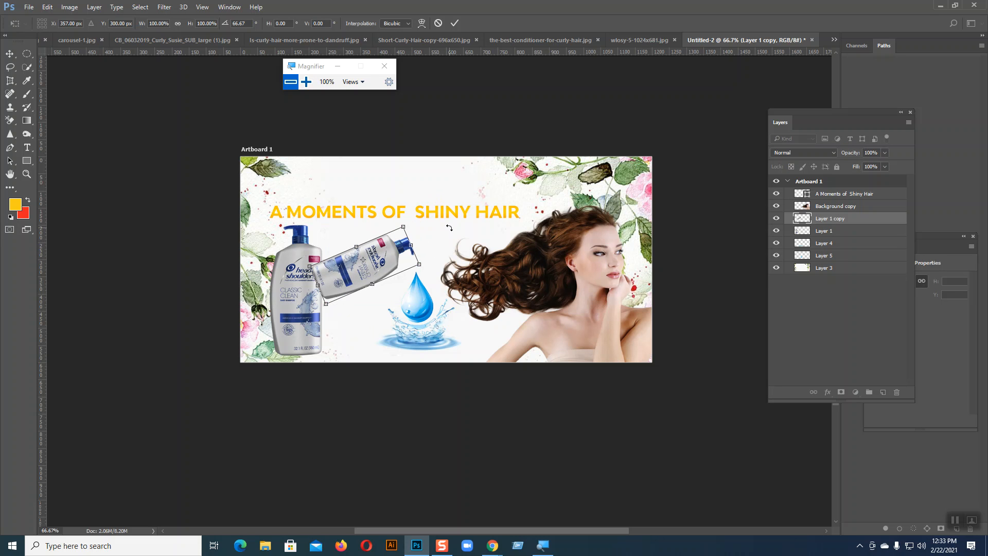
{"action": "key", "text": "Return"}
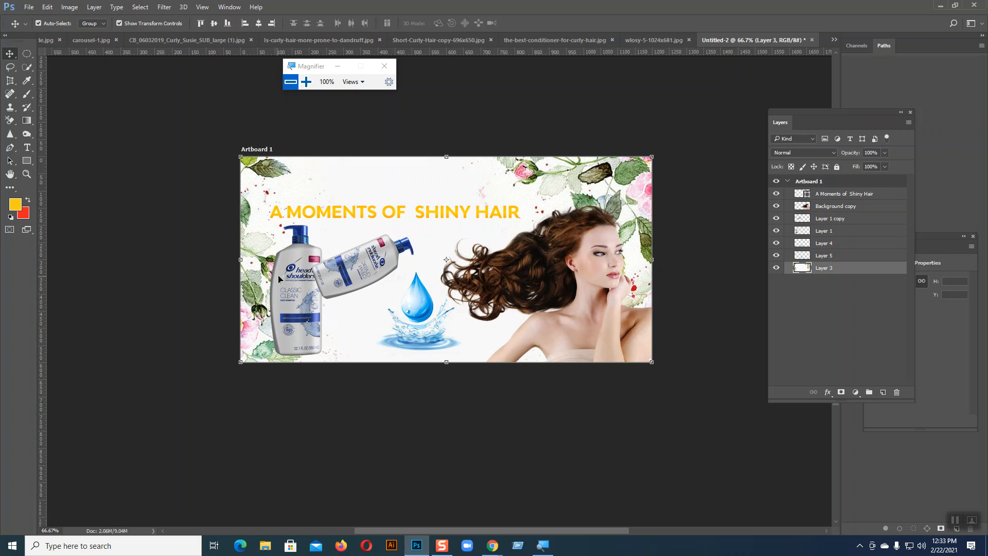
Move the large bottle farther left over the floral border, to about X 121.5 px and Y 391.5 px.
{"action": "left_click", "coordinate": [296, 296]}
{"action": "mouse_move", "coordinate": [294, 292]}
{"action": "left_mouse_down"}
{"action": "mouse_move", "coordinate": [282, 297]}
{"action": "mouse_move", "coordinate": [293, 279]}
{"action": "left_mouse_up"}
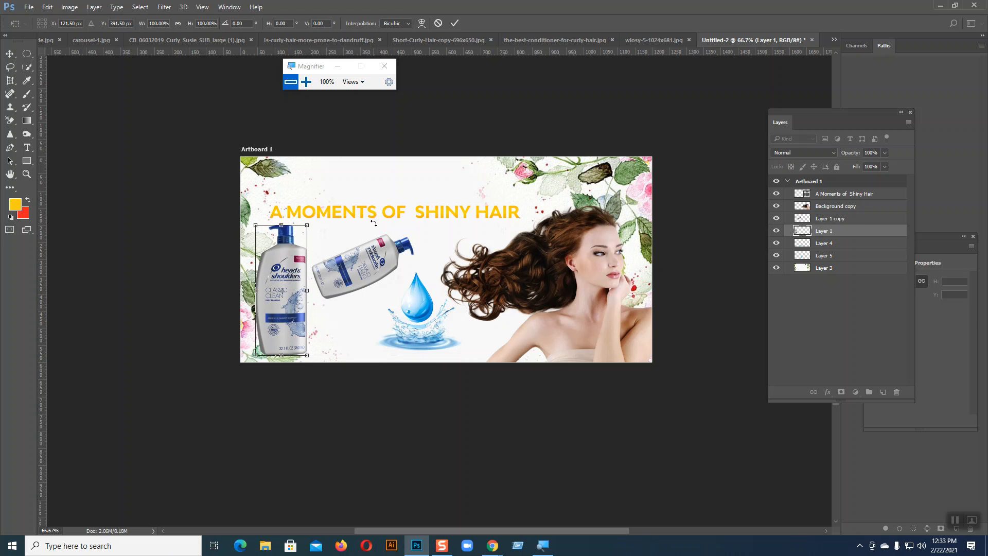
{"action": "key", "text": "Return"}
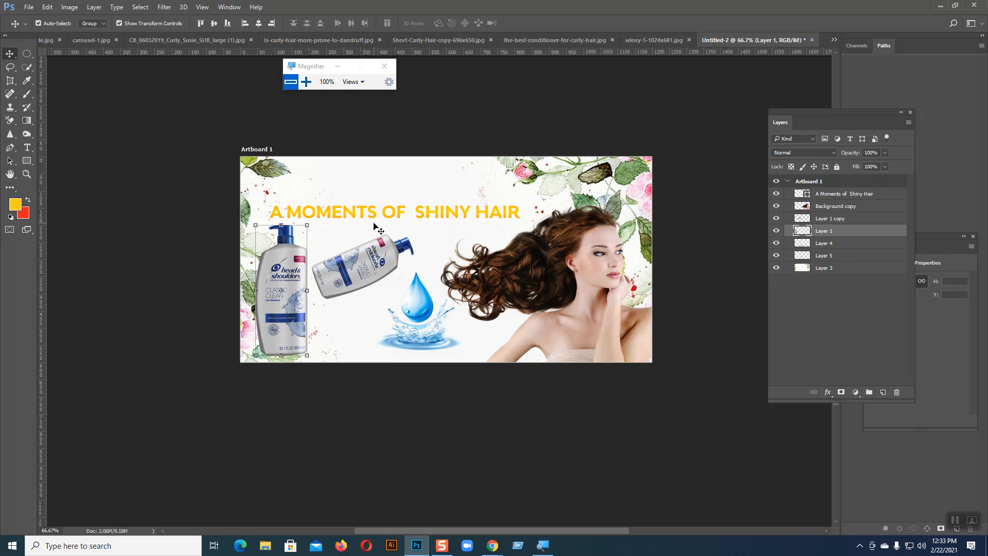
{"action": "left_click", "coordinate": [447, 177]}
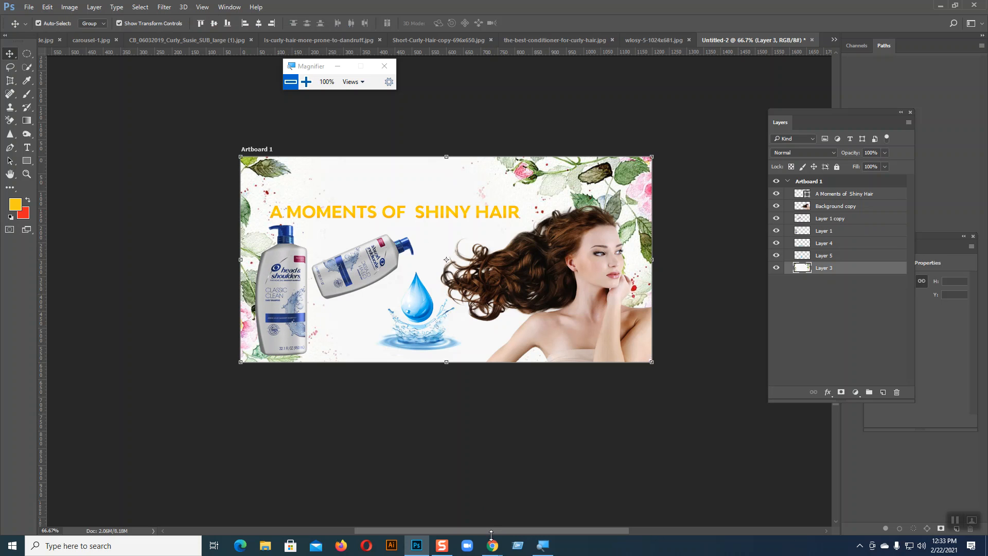
Check the Google Meet participants in Chrome and return to the Photoshop banner.
{"action": "mouse_move", "coordinate": [492, 544]}
{"action": "left_click", "coordinate": [486, 519]}
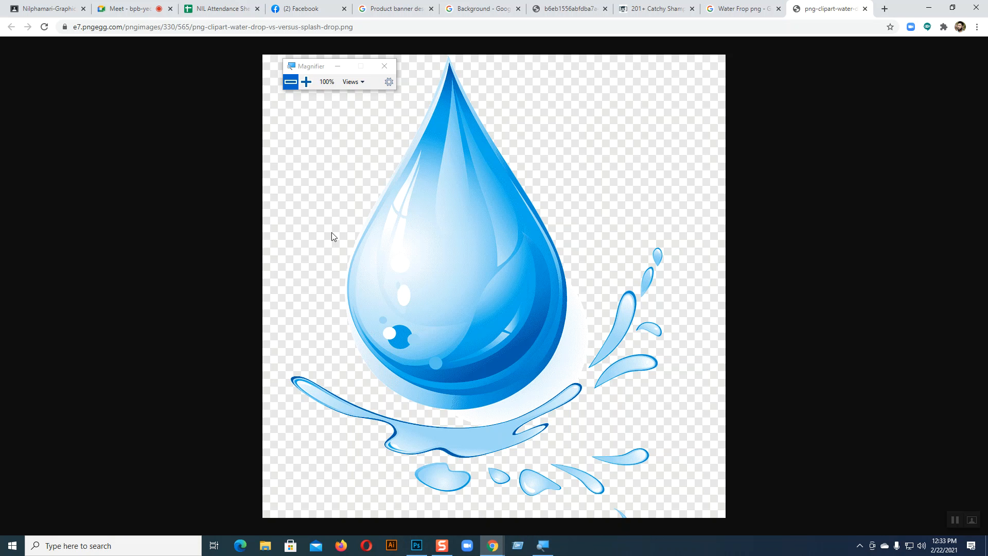
{"action": "left_click", "coordinate": [131, 8]}
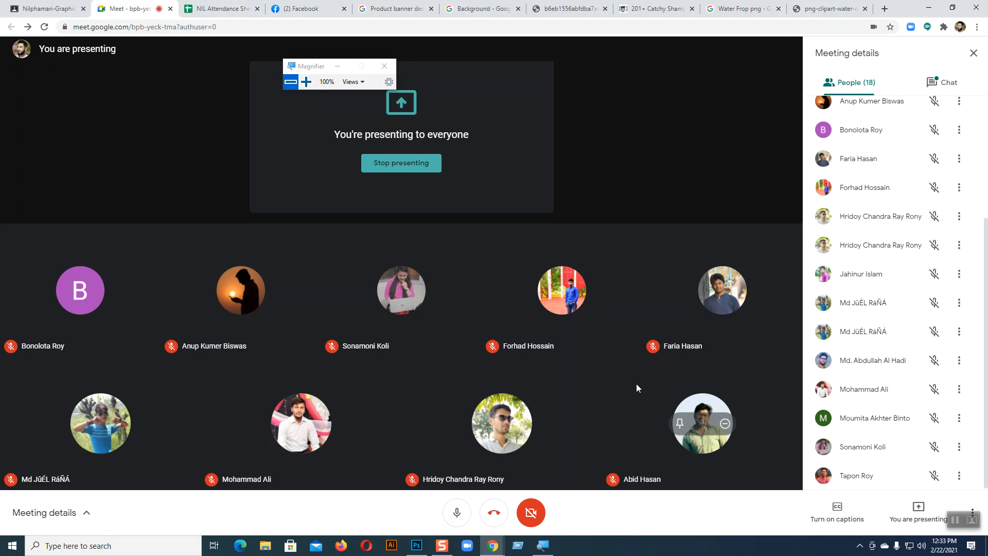
{"action": "key", "text": "alt+Tab"}
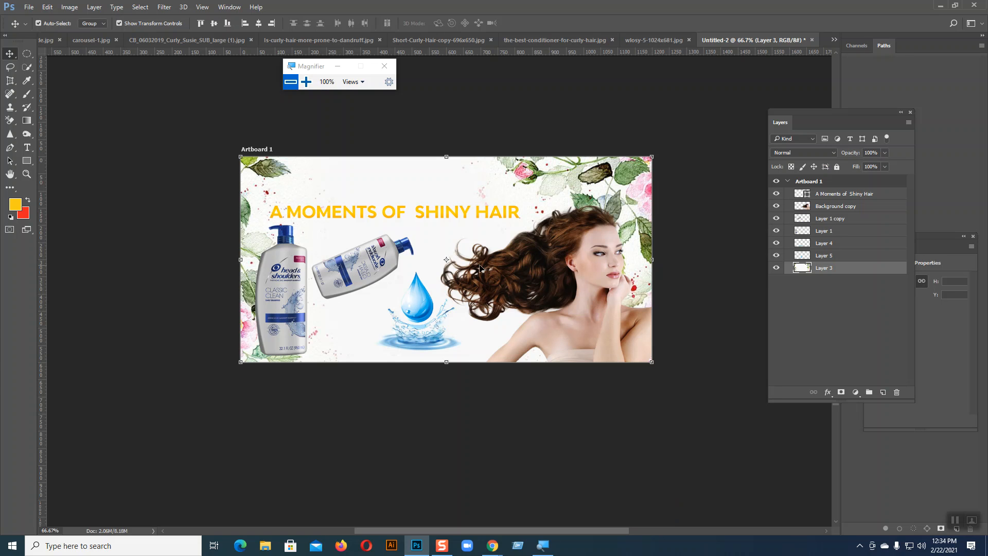
Rotate the small bottle upright and place it directly to the right of the large bottle with their bases aligned.
{"action": "left_click", "coordinate": [369, 264]}
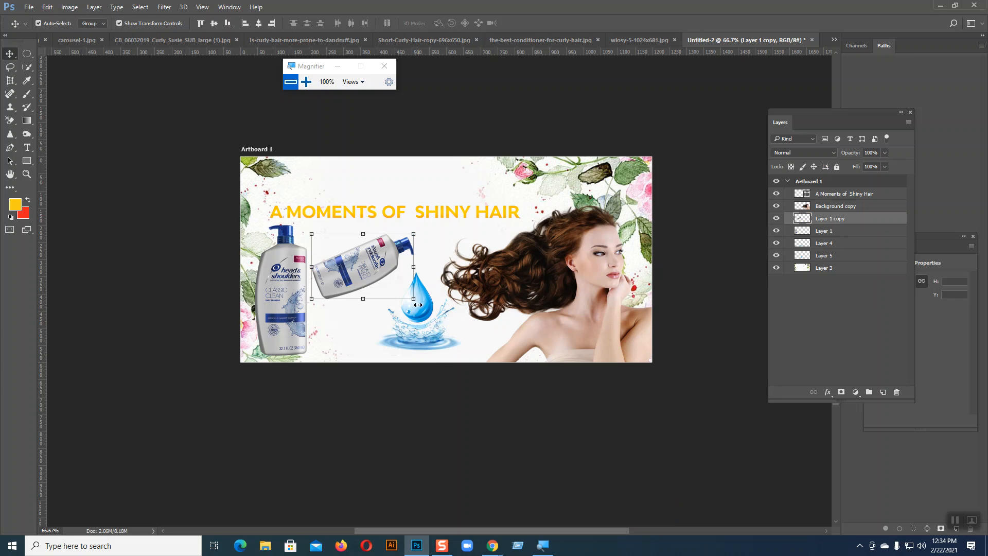
{"action": "left_click_drag", "start_coordinate": [421, 306], "coordinate": [421, 233]}
{"action": "left_click_drag", "start_coordinate": [360, 275], "coordinate": [333, 307]}
{"action": "key", "text": "Return"}
{"action": "left_click", "coordinate": [447, 236]}
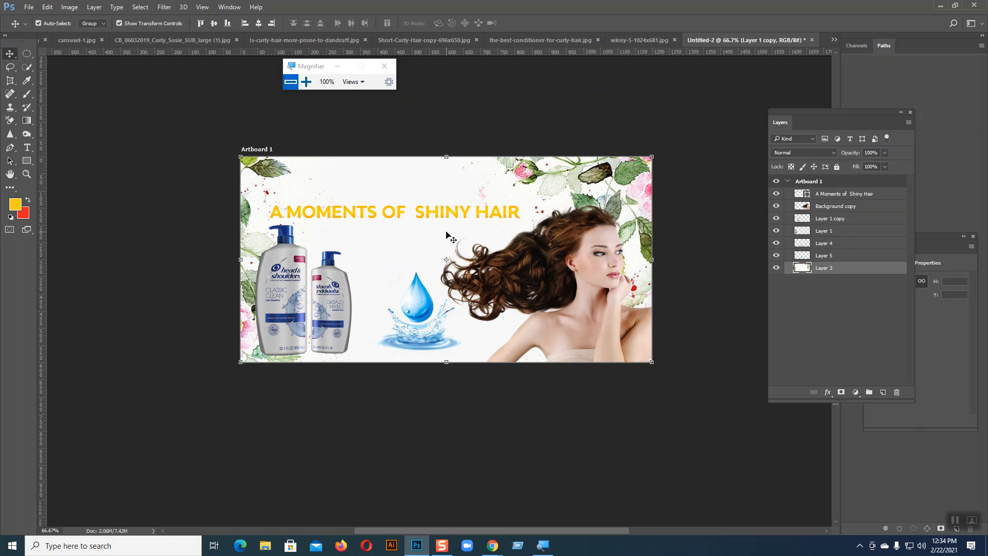
{"action": "left_click", "coordinate": [418, 311]}
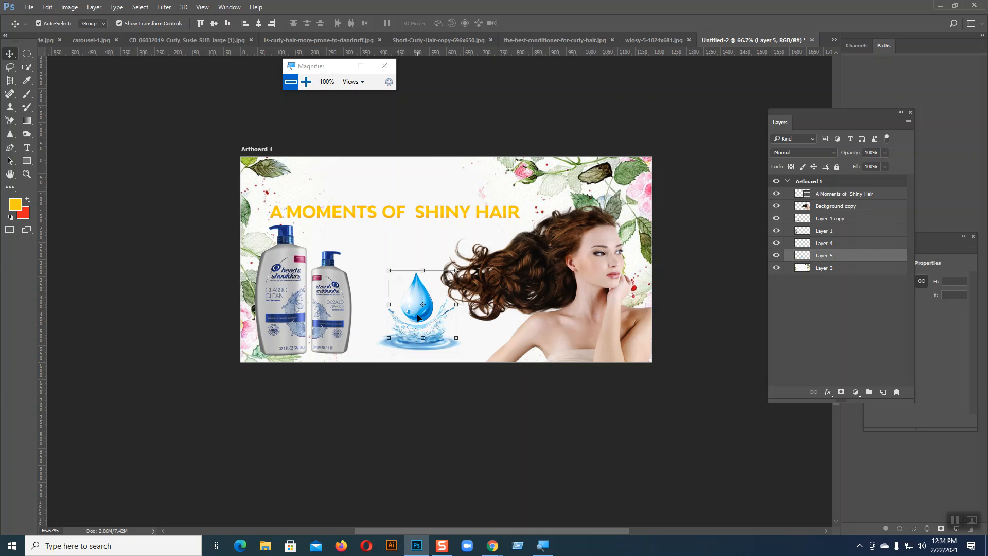
{"action": "left_click", "coordinate": [444, 351]}
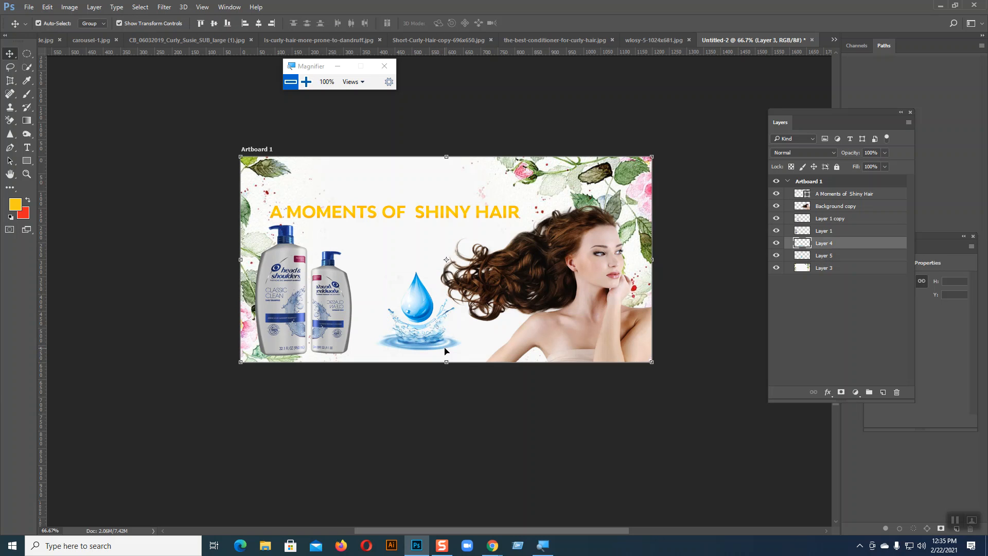
{"action": "key", "text": "ctrl+t"}
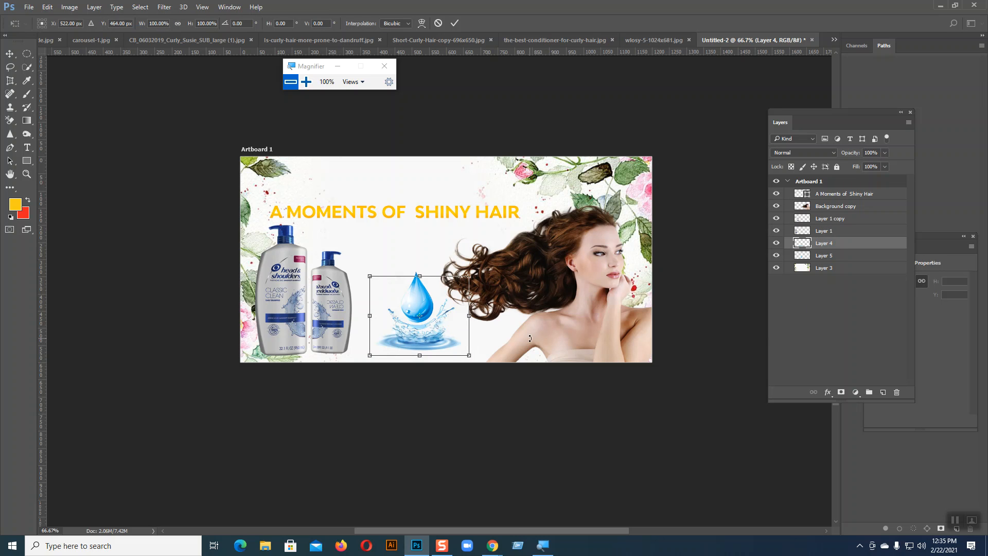
{"action": "key", "text": "Return"}
{"action": "left_click", "coordinate": [817, 232], "text": "ctrl"}
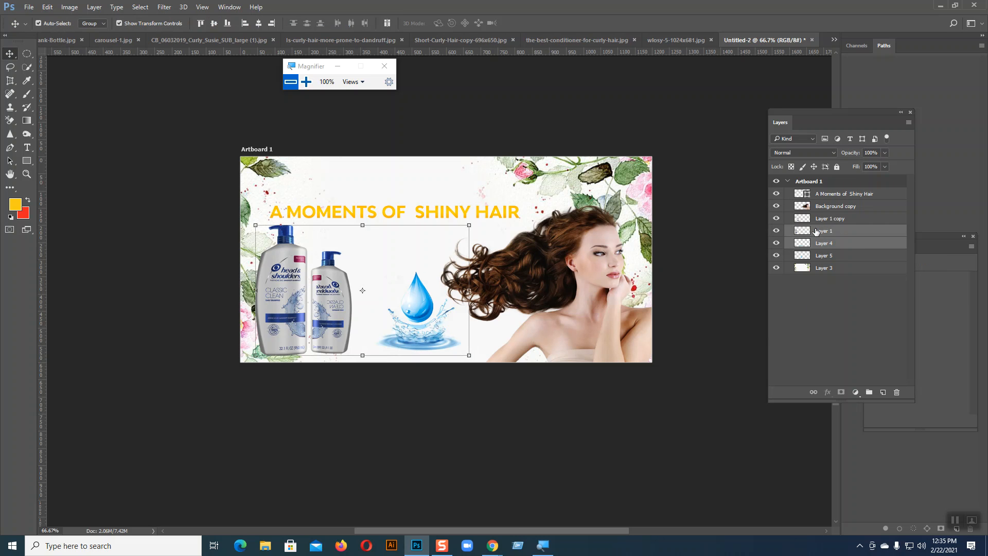
{"action": "left_click", "coordinate": [838, 219]}
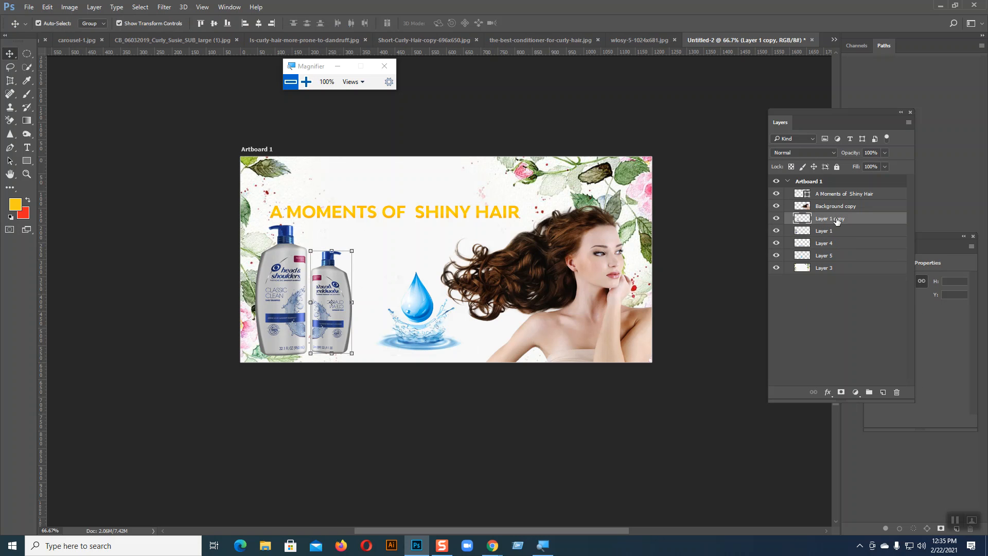
{"action": "left_click", "coordinate": [823, 258]}
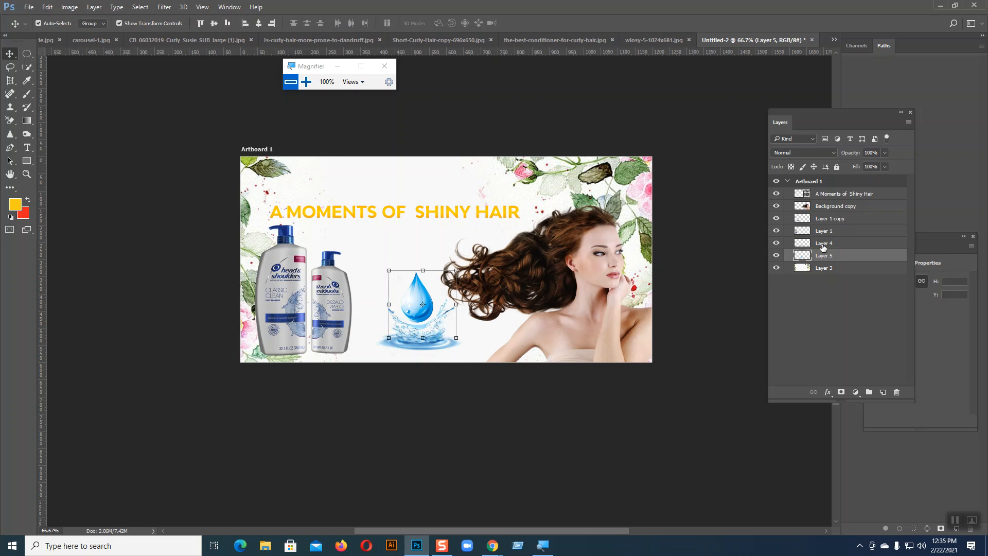
Nudge the water splash and water drop layers together about 40 px left, closer to the small bottle, and deselect them.
{"action": "left_click", "coordinate": [824, 245]}
{"action": "left_click", "coordinate": [822, 256], "text": "shift"}
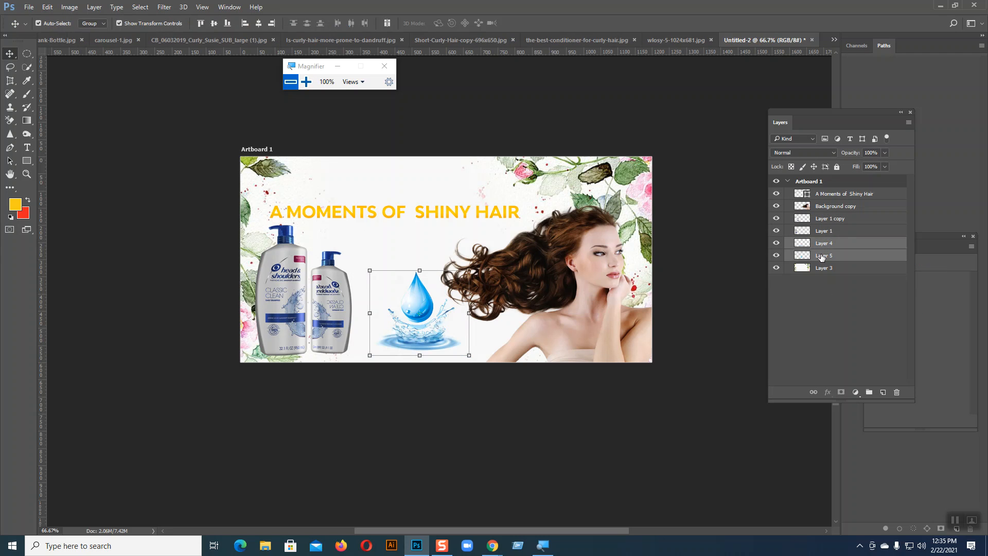
{"action": "key", "text": "Left"}
{"action": "key", "text": "Left"}
{"action": "key", "text": "Left"}
{"action": "key", "text": "Left"}
{"action": "key", "text": "Left"}
{"action": "key", "text": "Left"}
{"action": "key", "text": "Left"}
{"action": "key", "text": "Left"}
{"action": "key", "text": "Left"}
{"action": "key", "text": "Left"}
{"action": "key", "text": "Left"}
{"action": "key", "text": "Left"}
{"action": "key", "text": "Left"}
{"action": "key", "text": "Left"}
{"action": "key", "text": "Left"}
{"action": "key", "text": "Left"}
{"action": "key", "text": "Left"}
{"action": "key", "text": "Left"}
{"action": "key", "text": "Left"}
{"action": "key", "text": "Left"}
{"action": "key", "text": "Left"}
{"action": "key", "text": "Left"}
{"action": "key", "text": "Left"}
{"action": "key", "text": "Left"}
{"action": "key", "text": "Left"}
{"action": "key", "text": "Left"}
{"action": "key", "text": "Left"}
{"action": "key", "text": "Left"}
{"action": "key", "text": "Left"}
{"action": "key", "text": "Left"}
{"action": "key", "text": "Left"}
{"action": "key", "text": "Left"}
{"action": "key", "text": "Left"}
{"action": "key", "text": "Left"}
{"action": "key", "text": "Left"}
{"action": "key", "text": "Left"}
{"action": "key", "text": "Left"}
{"action": "key", "text": "Left"}
{"action": "key", "text": "Left"}
{"action": "key", "text": "Left"}
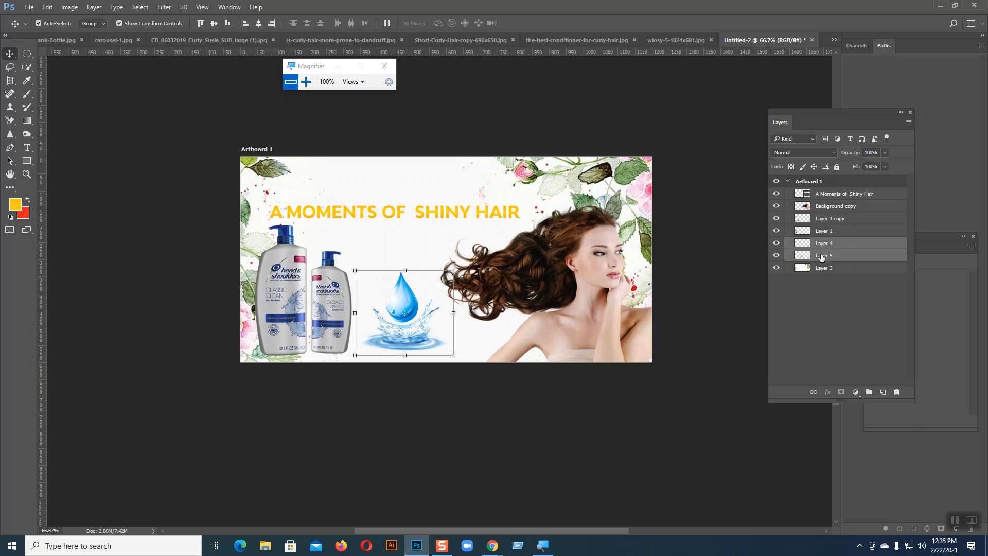
{"action": "left_click", "coordinate": [546, 175]}
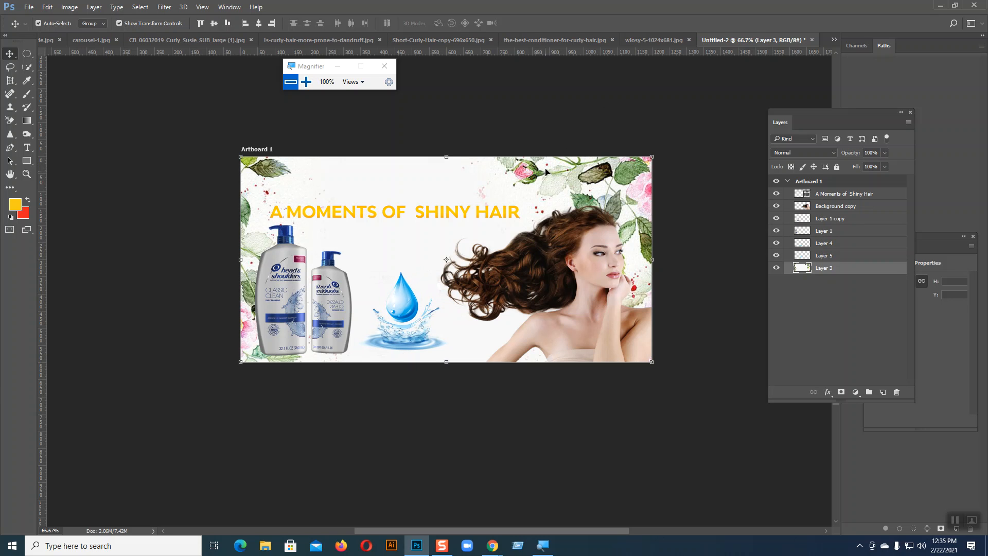
{"action": "left_click", "coordinate": [577, 87]}
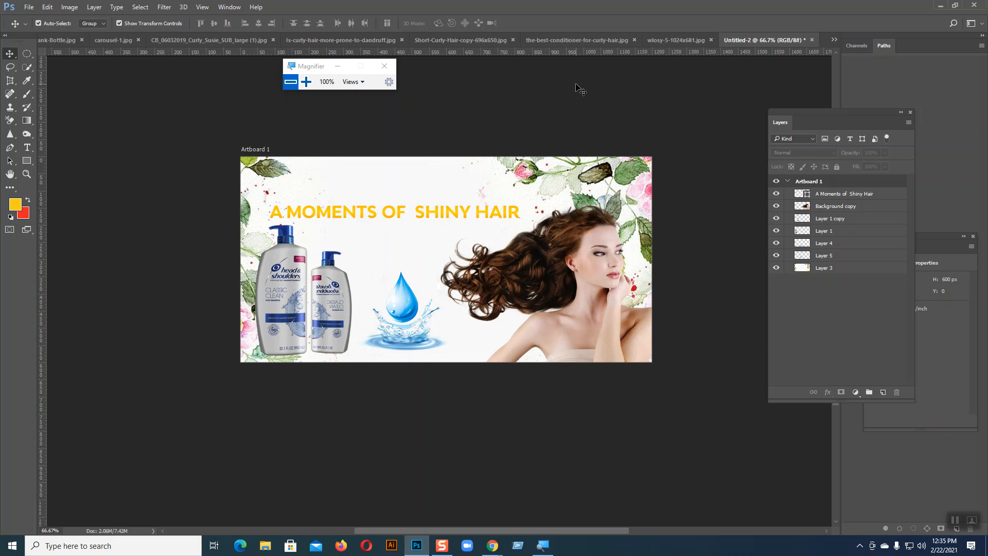
Review the other open documents: the blue bottle cutout and the curly-haired women cut out on yellow backgrounds.
{"action": "left_click", "coordinate": [658, 40]}
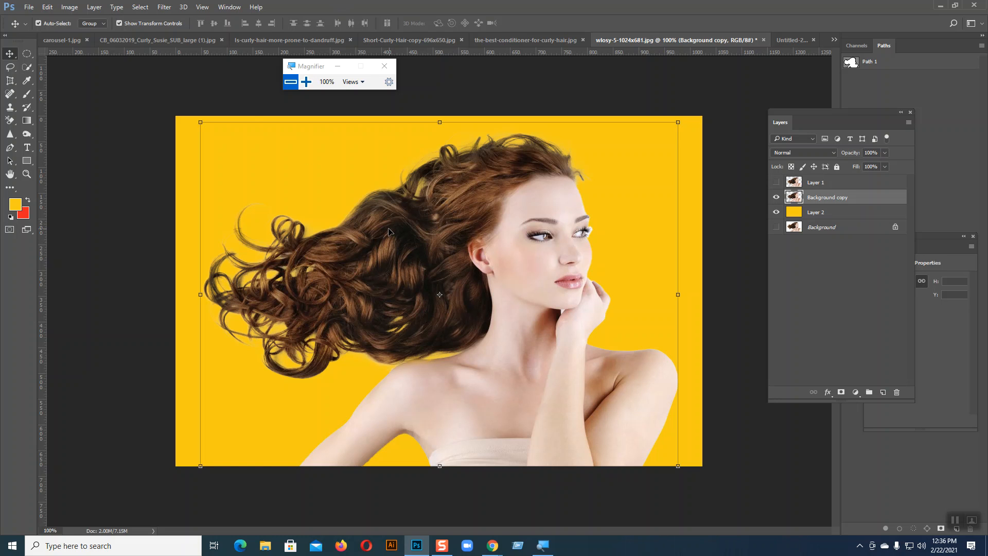
{"action": "left_click", "coordinate": [193, 37]}
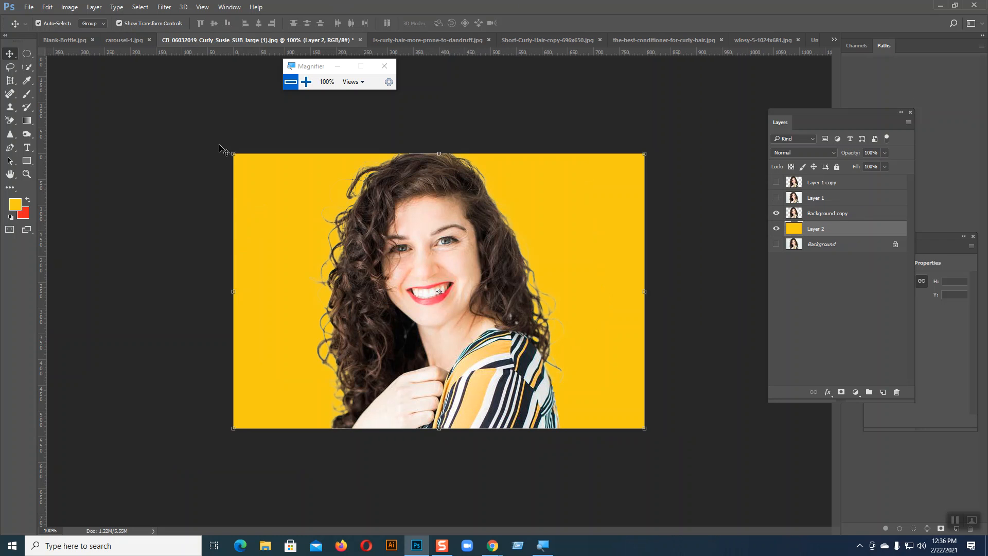
{"action": "left_click", "coordinate": [81, 39]}
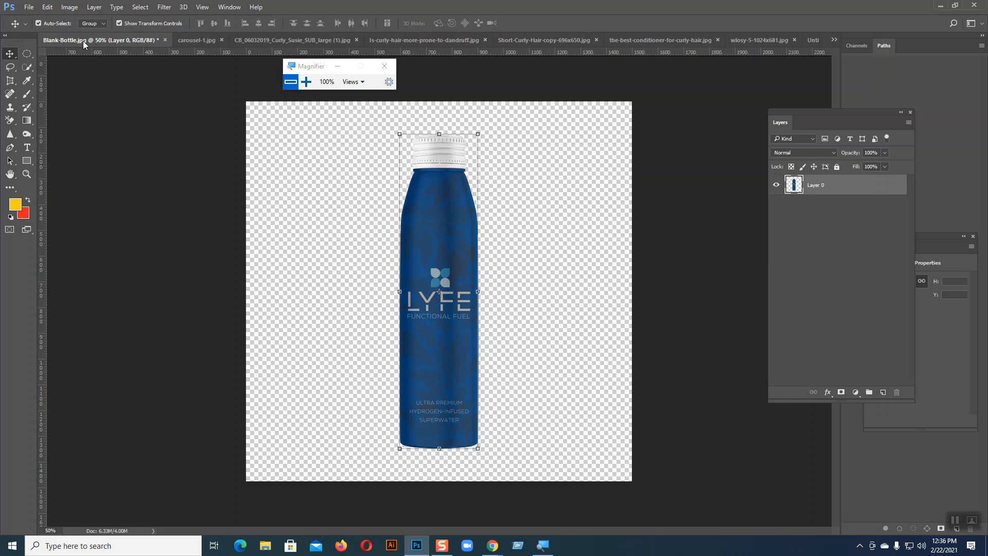
{"action": "left_click", "coordinate": [209, 41]}
{"action": "left_click", "coordinate": [279, 42]}
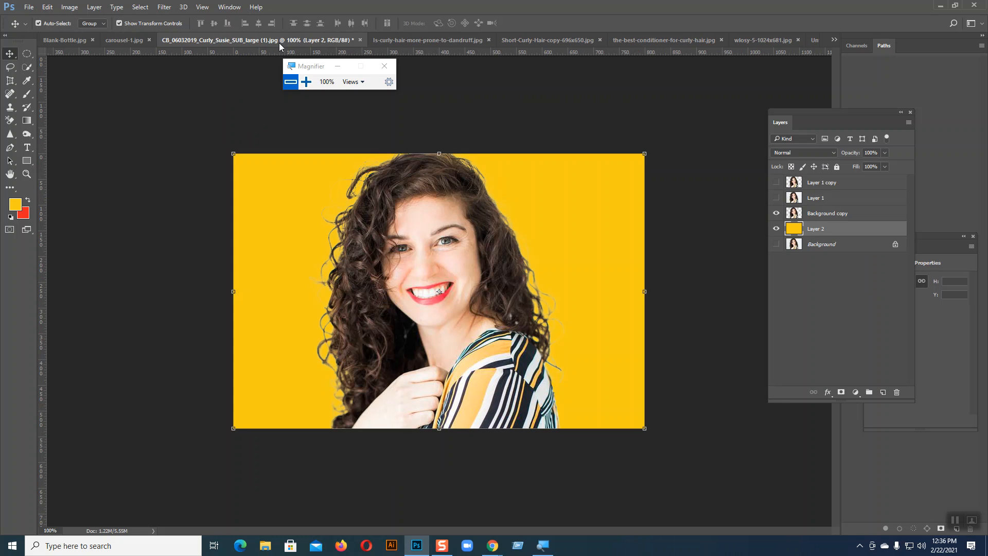
{"action": "left_click", "coordinate": [446, 42]}
{"action": "left_click", "coordinate": [536, 43]}
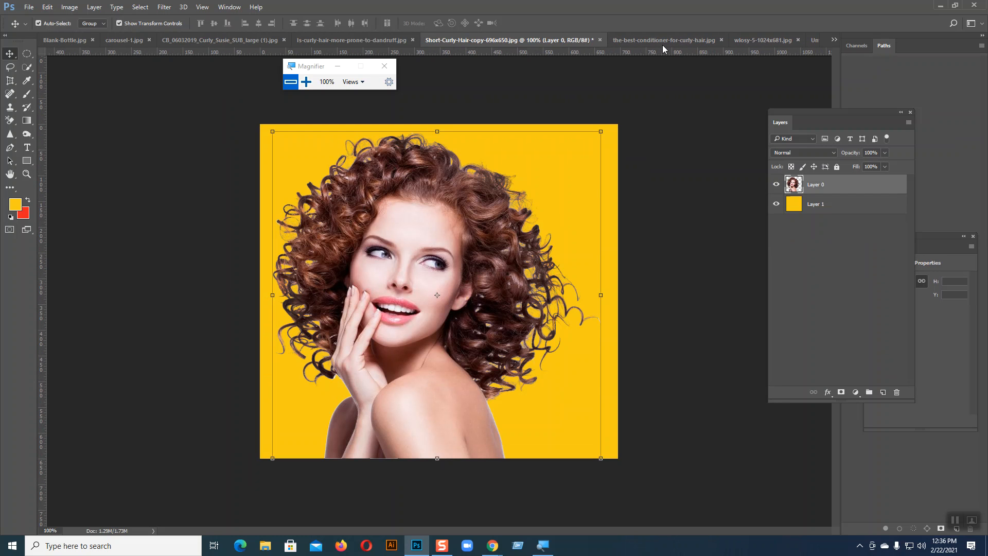
{"action": "left_click", "coordinate": [367, 40]}
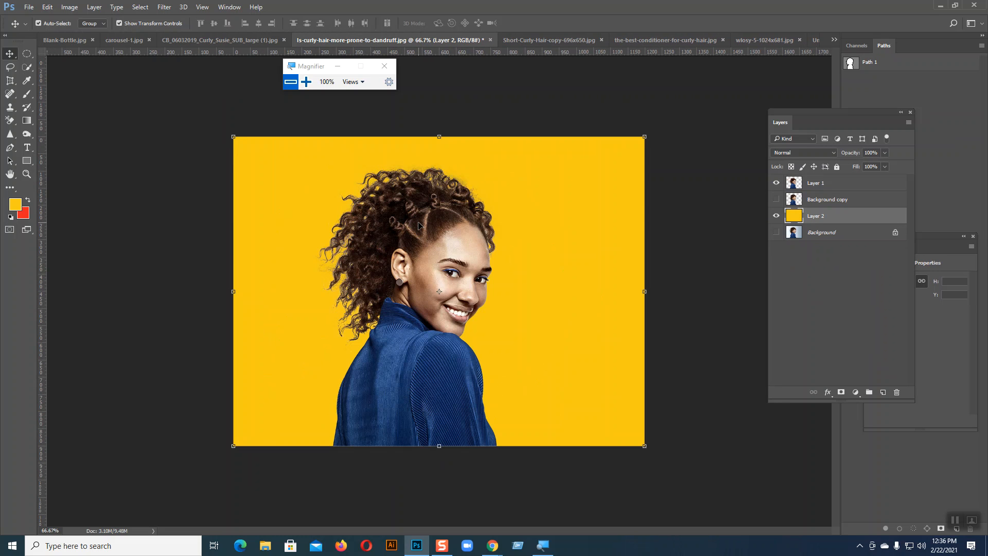